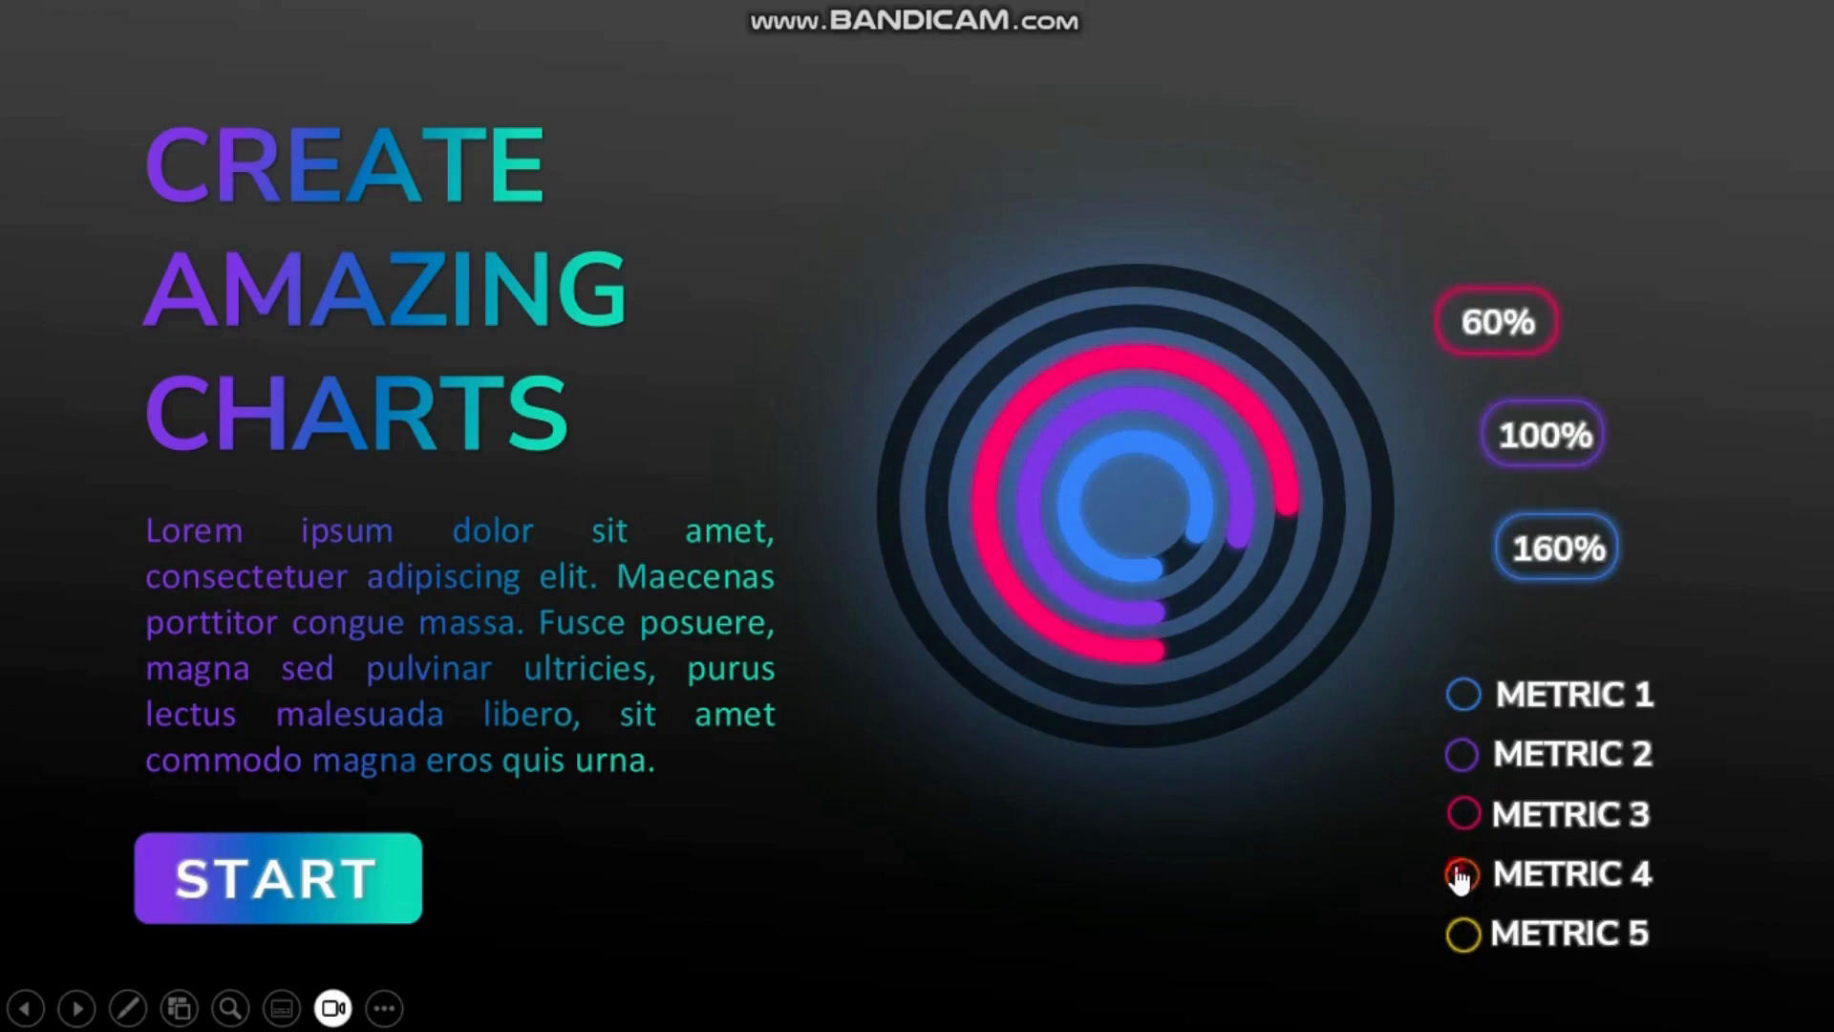
Step: Trigger the metric animations in the finished ring chart slide show
{"action": "left_click", "coordinate": [1457, 871]}
{"action": "left_click", "coordinate": [1460, 944]}
{"action": "left_click", "coordinate": [1466, 882]}
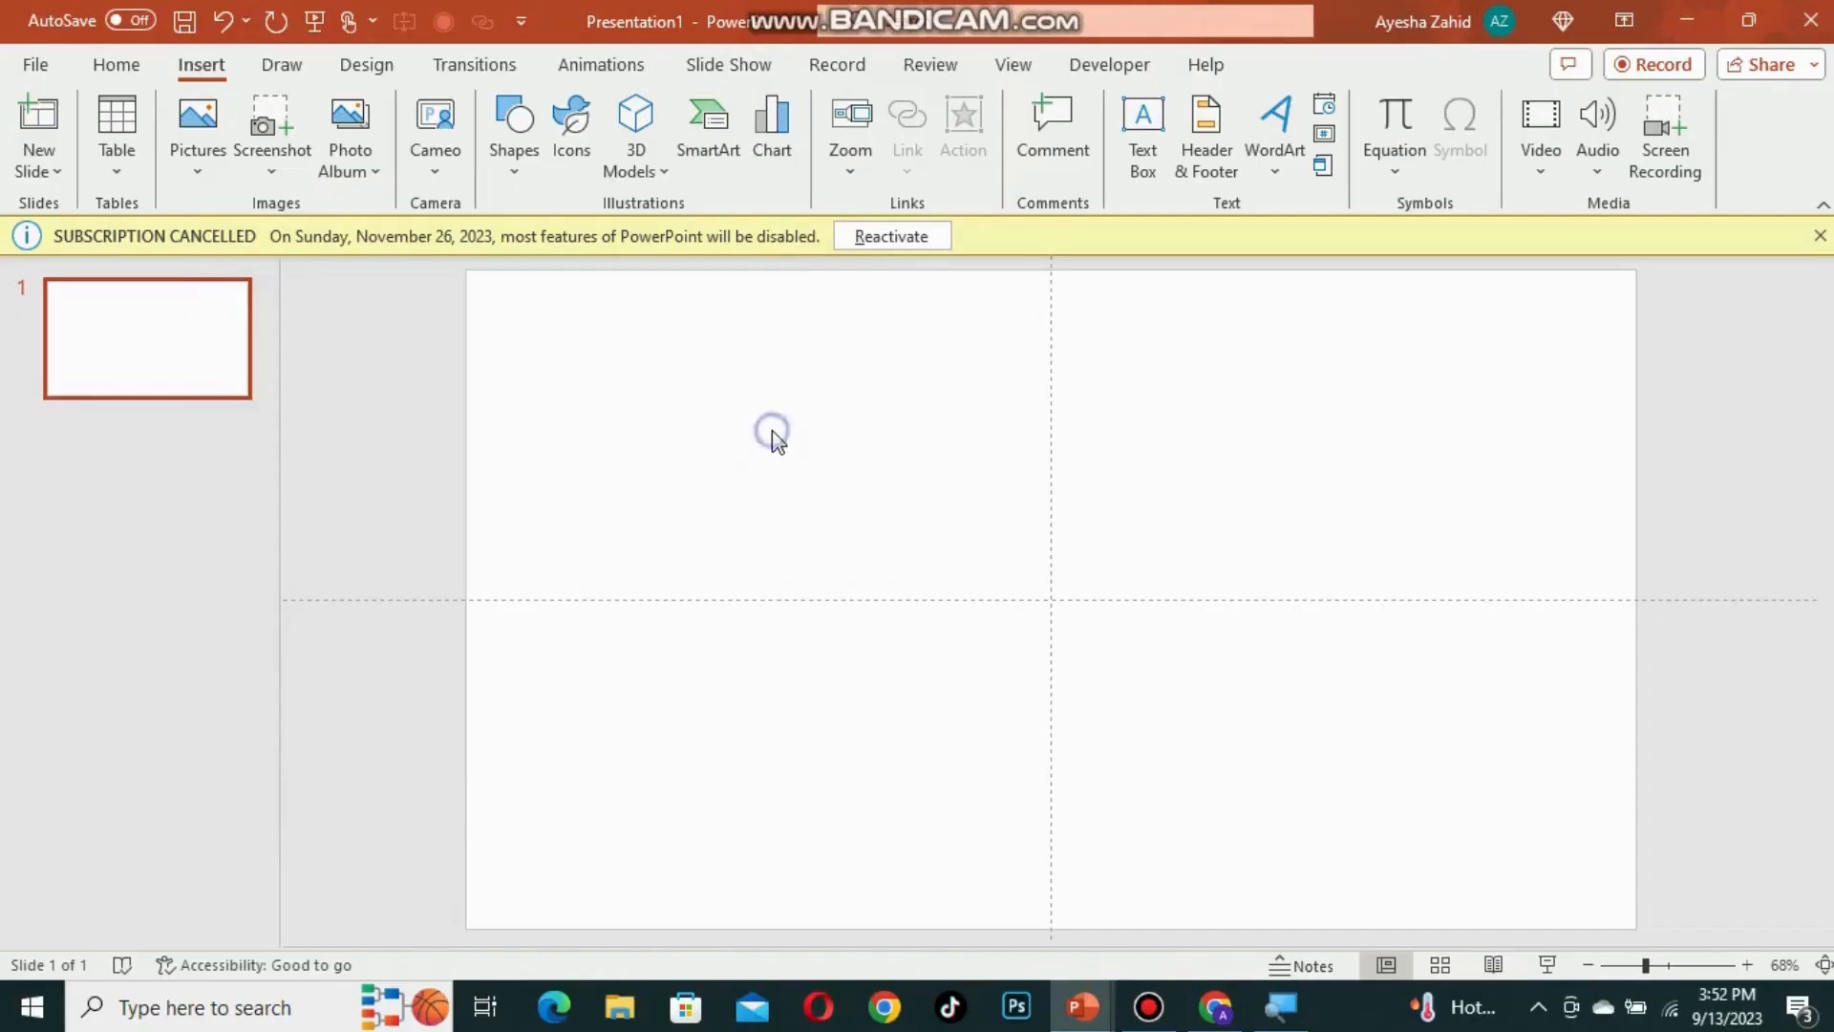
Step: Open the slide background formatting and choose a picture or texture fill
{"action": "right_click", "coordinate": [772, 430]}
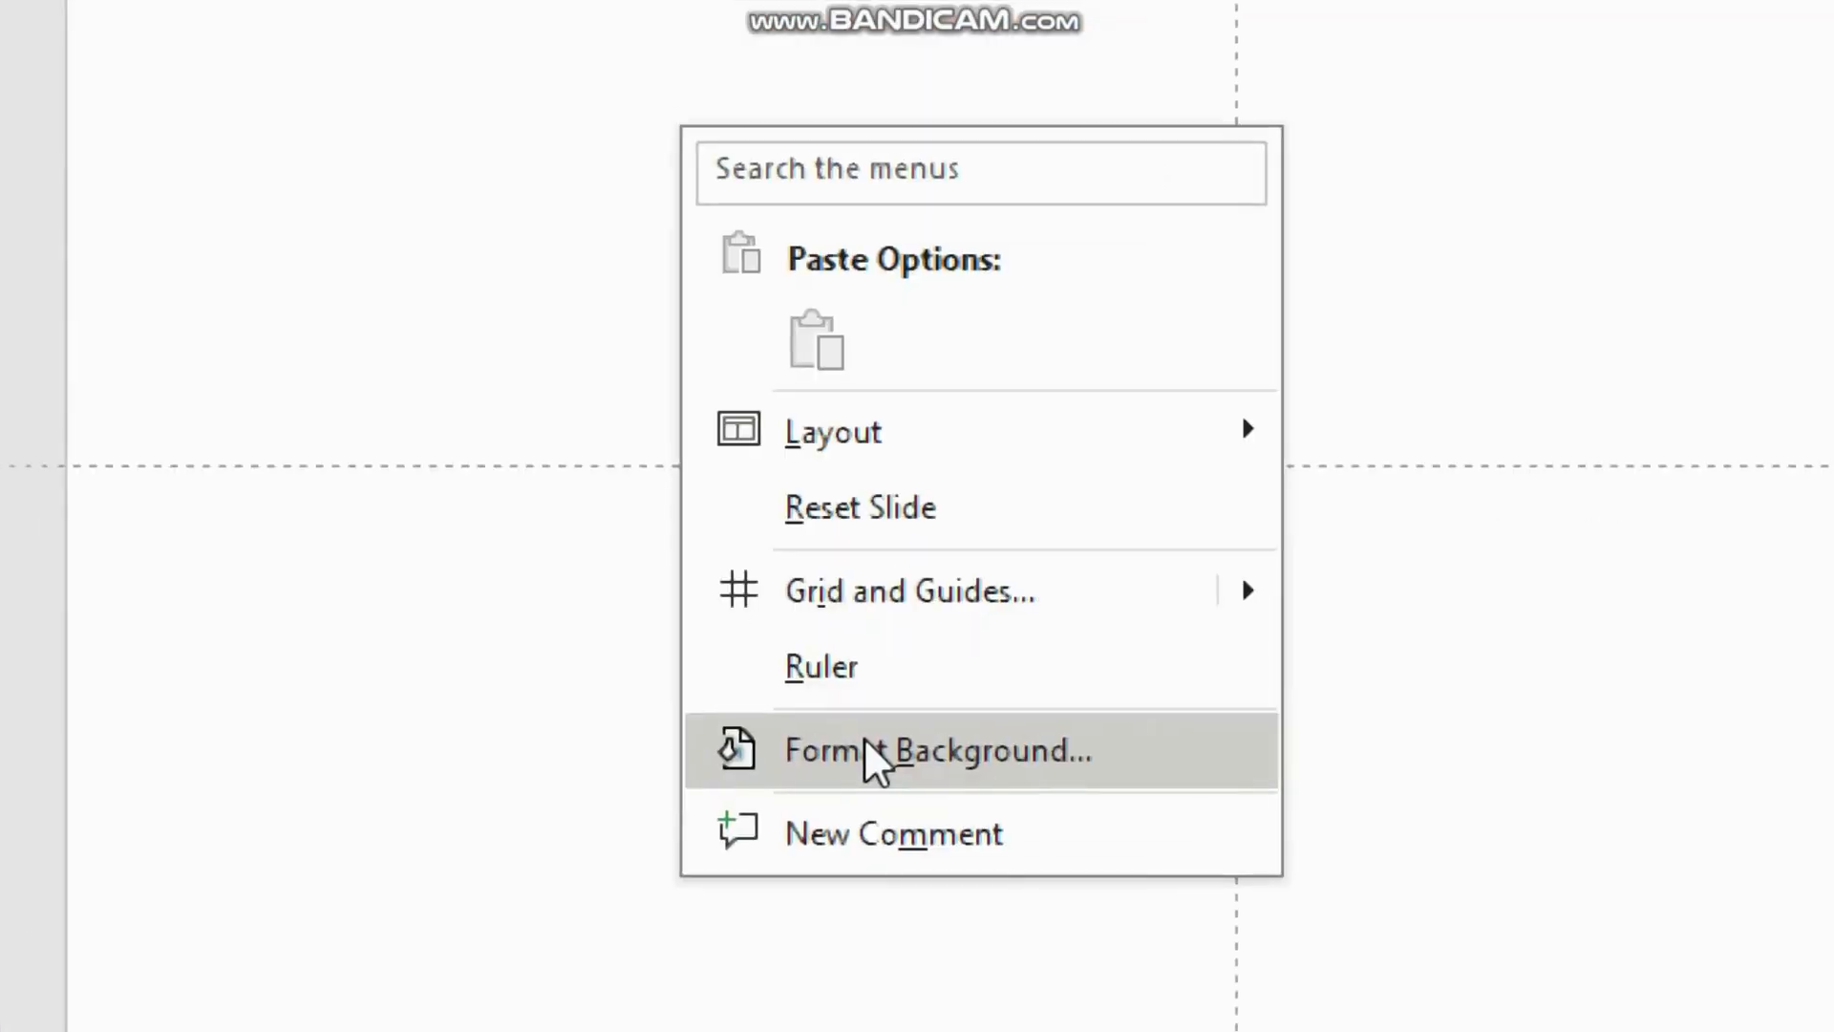
{"action": "left_click", "coordinate": [865, 737]}
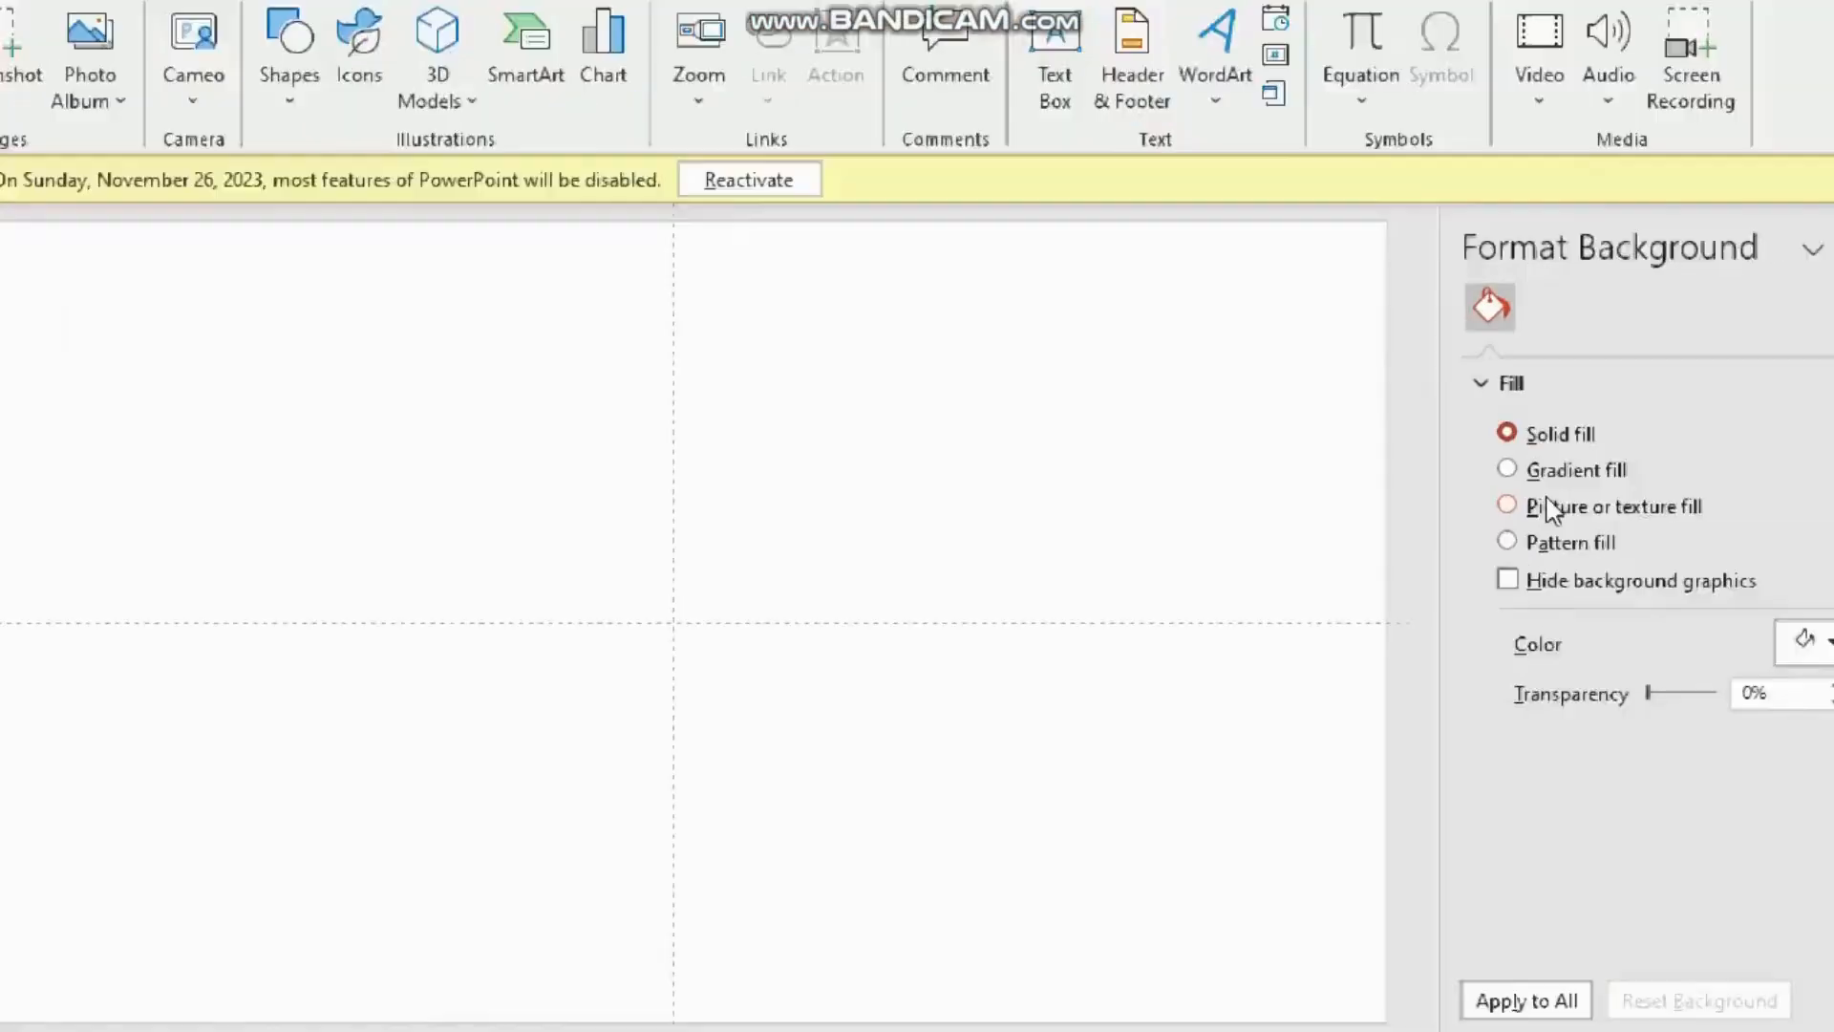
{"action": "left_click", "coordinate": [1545, 500]}
Step: Insert a dark gradient picture from a file as the slide background and close the pane
{"action": "left_click", "coordinate": [1555, 785]}
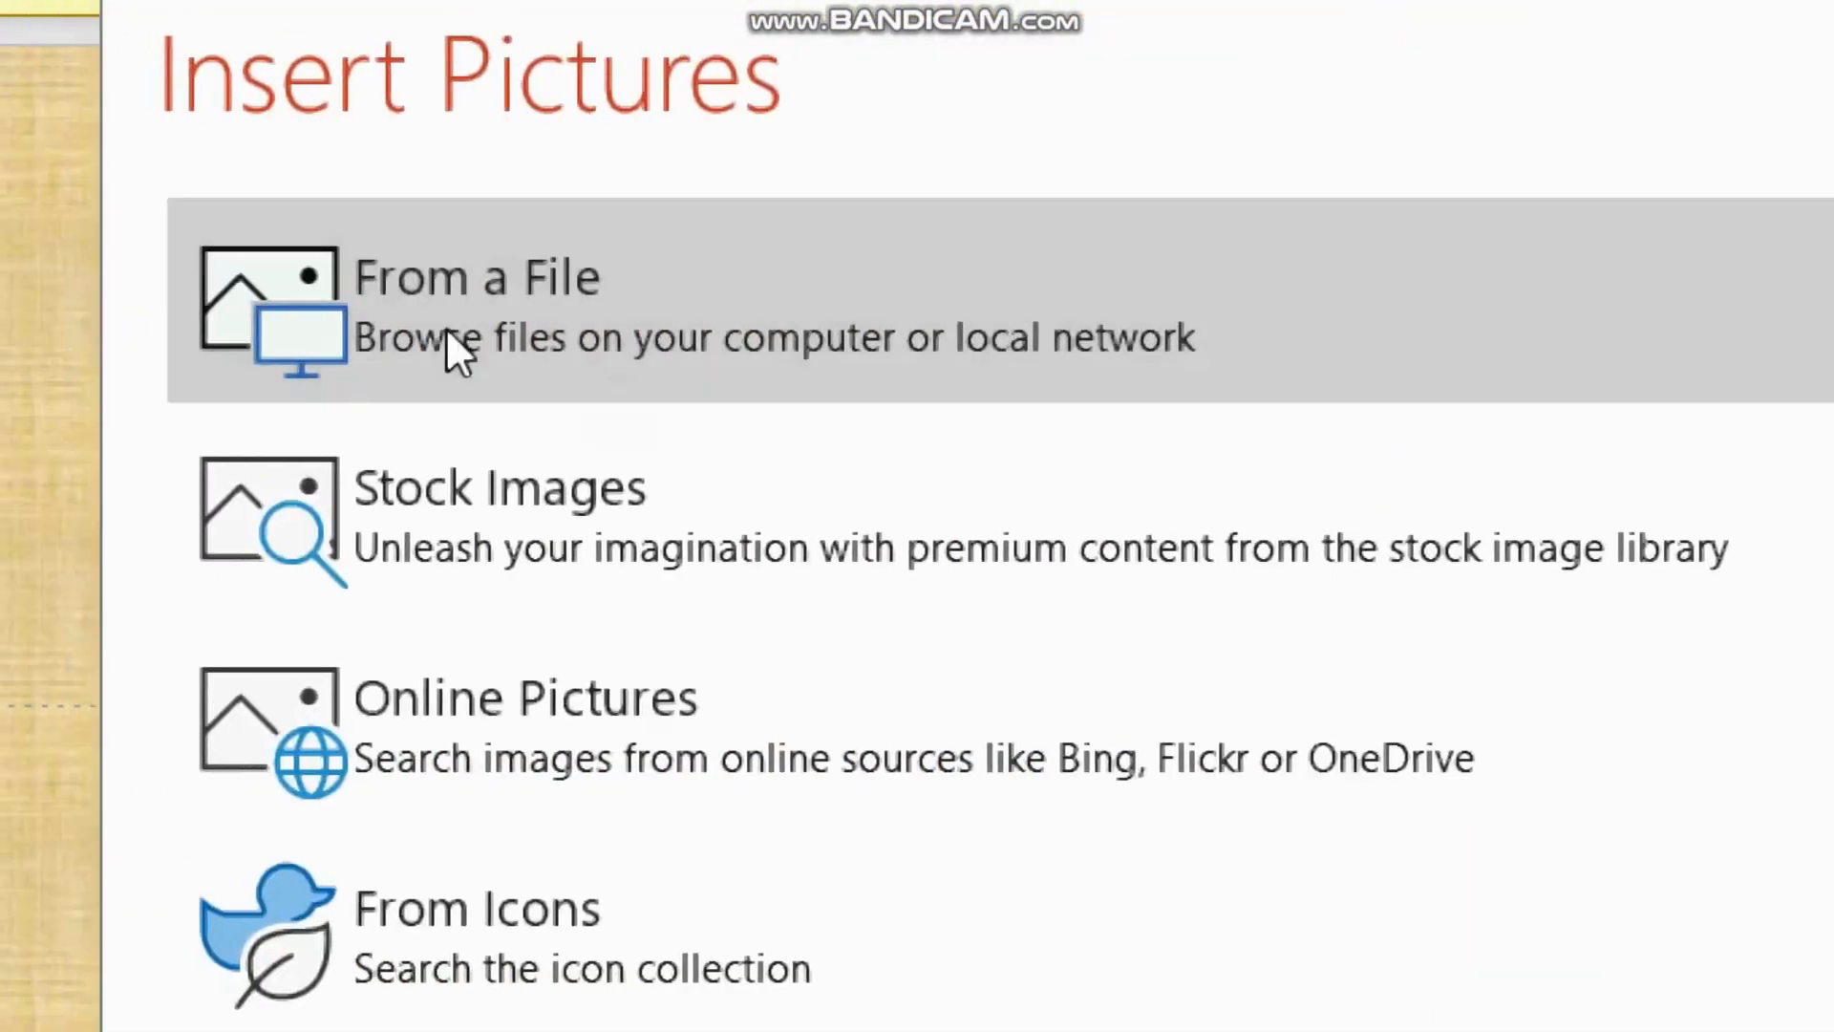
{"action": "left_click", "coordinate": [445, 327]}
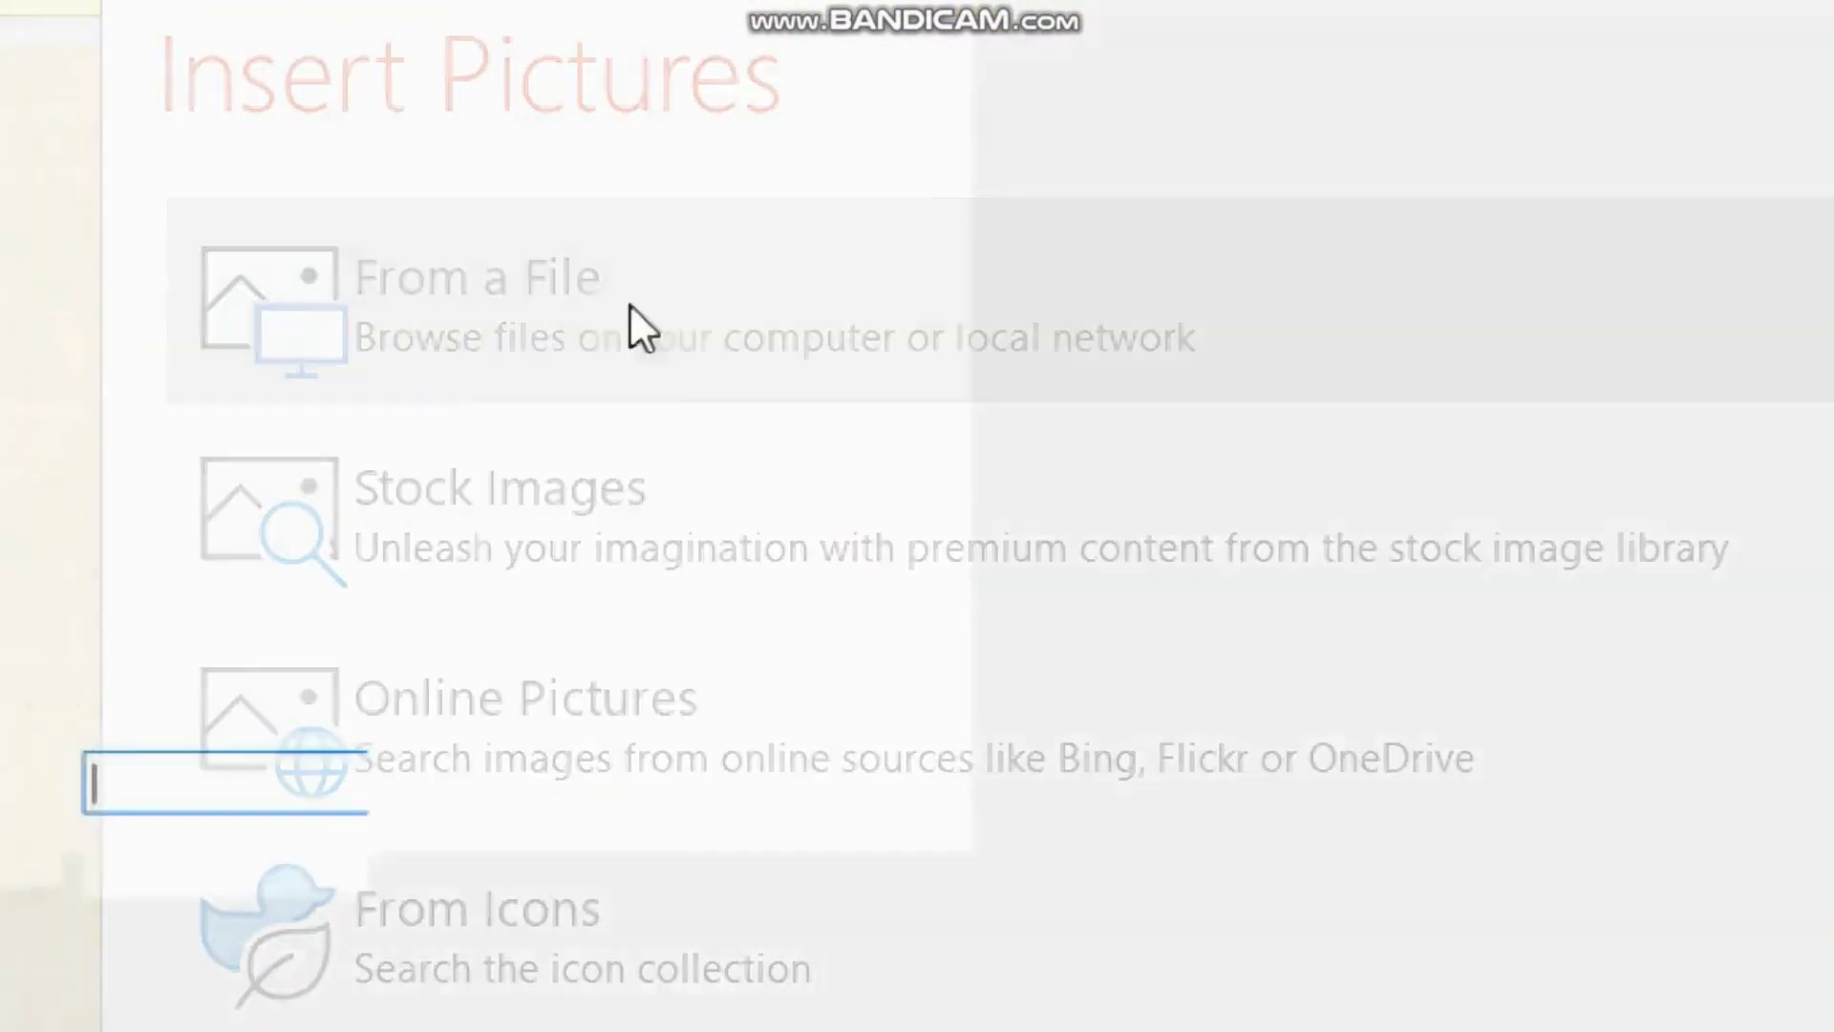
{"action": "left_click", "coordinate": [84, 203]}
{"action": "double_click", "coordinate": [84, 202]}
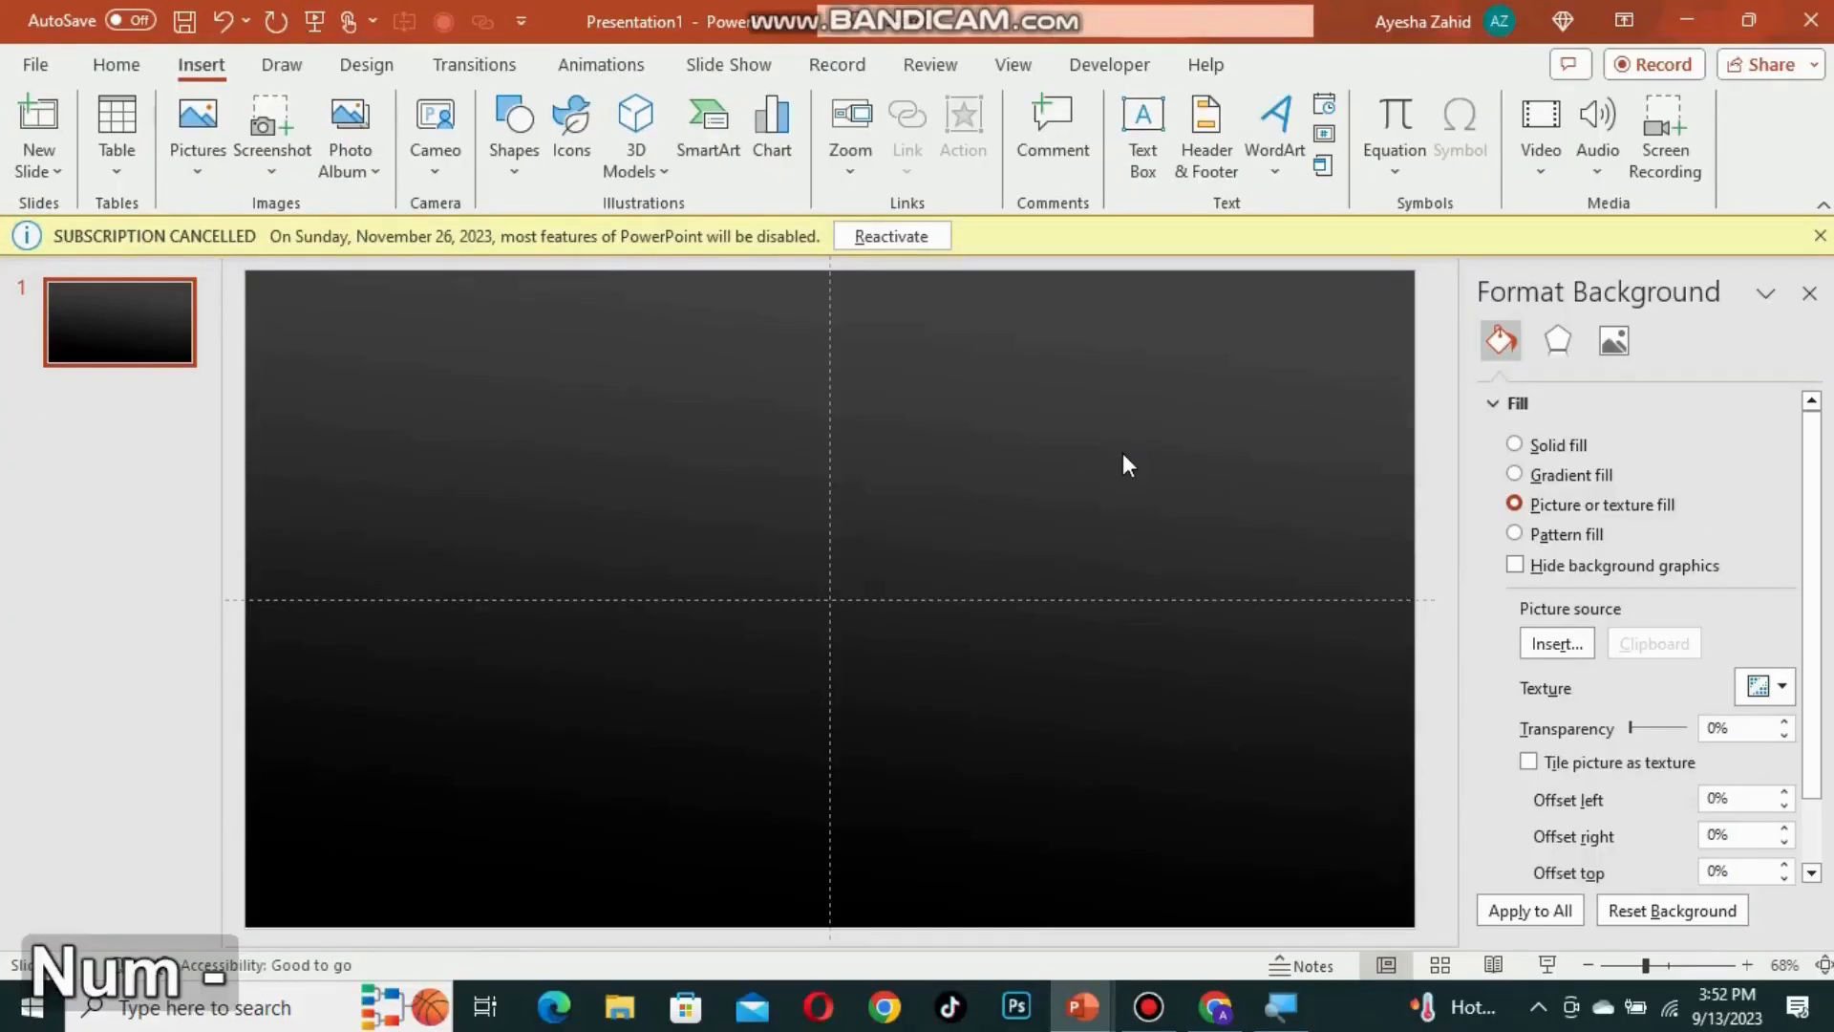
{"action": "left_click", "coordinate": [1121, 465]}
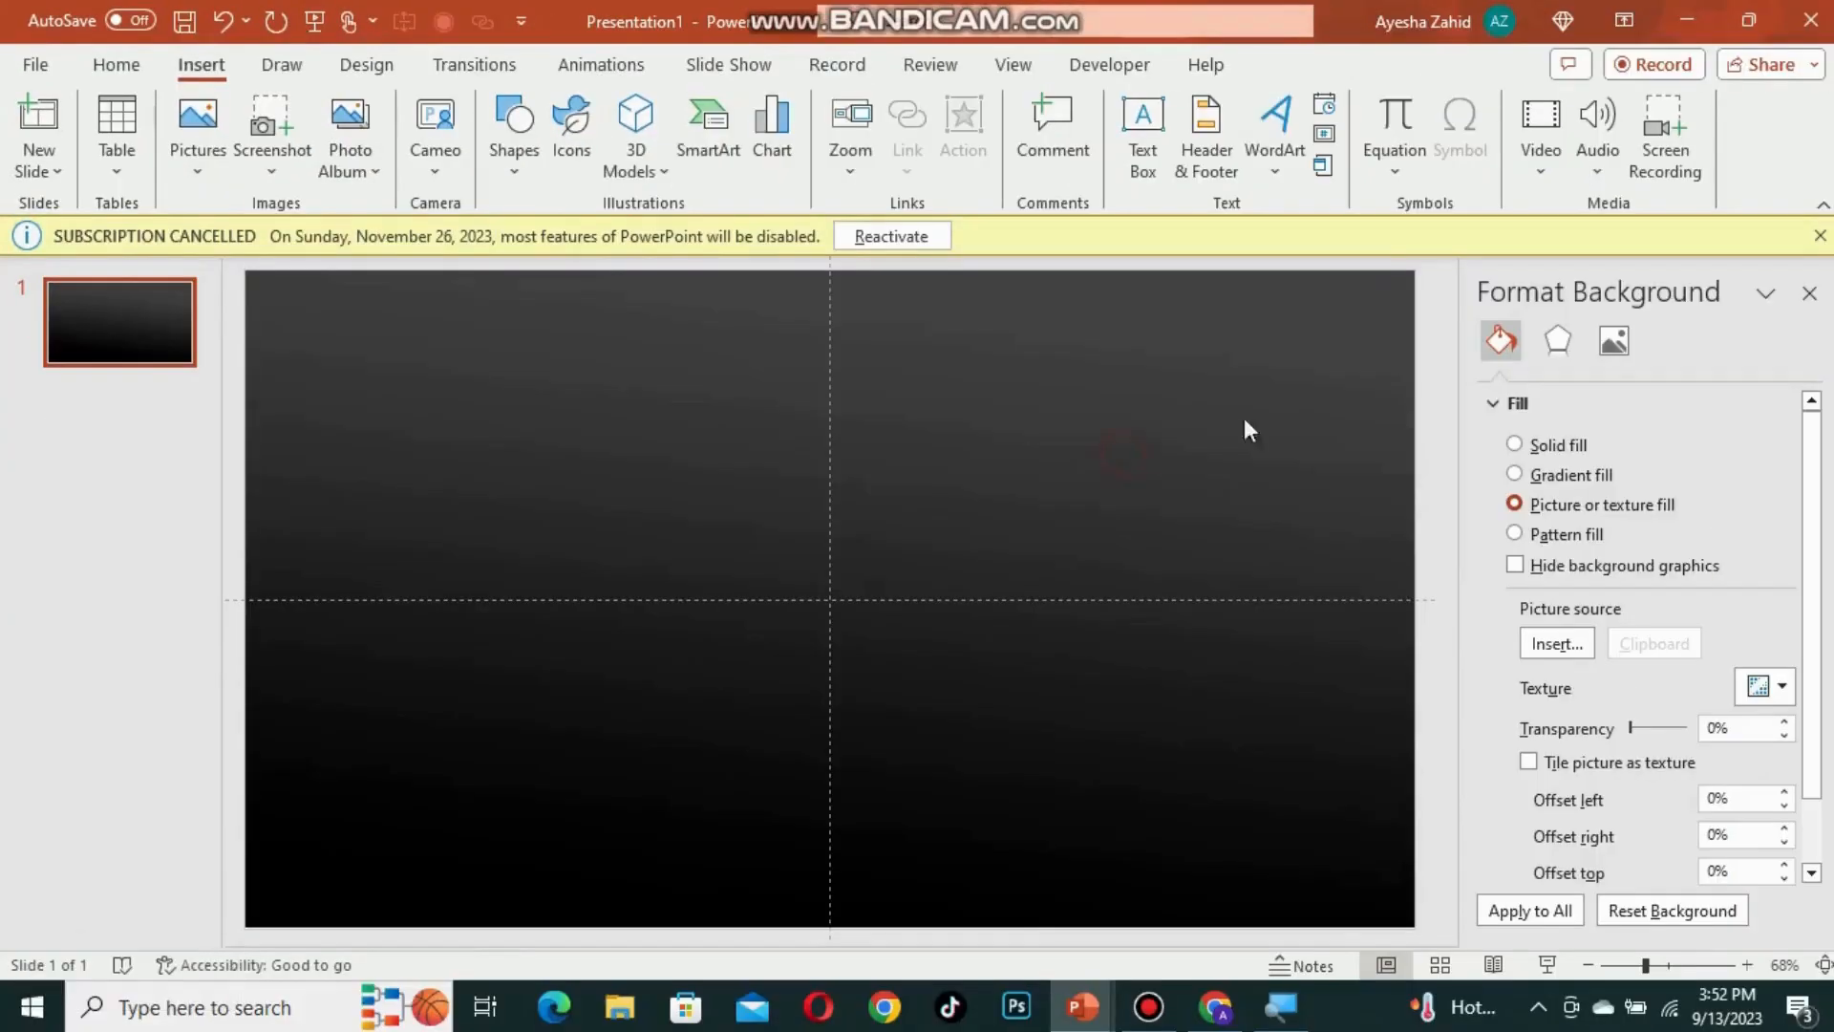
{"action": "left_click", "coordinate": [1809, 293]}
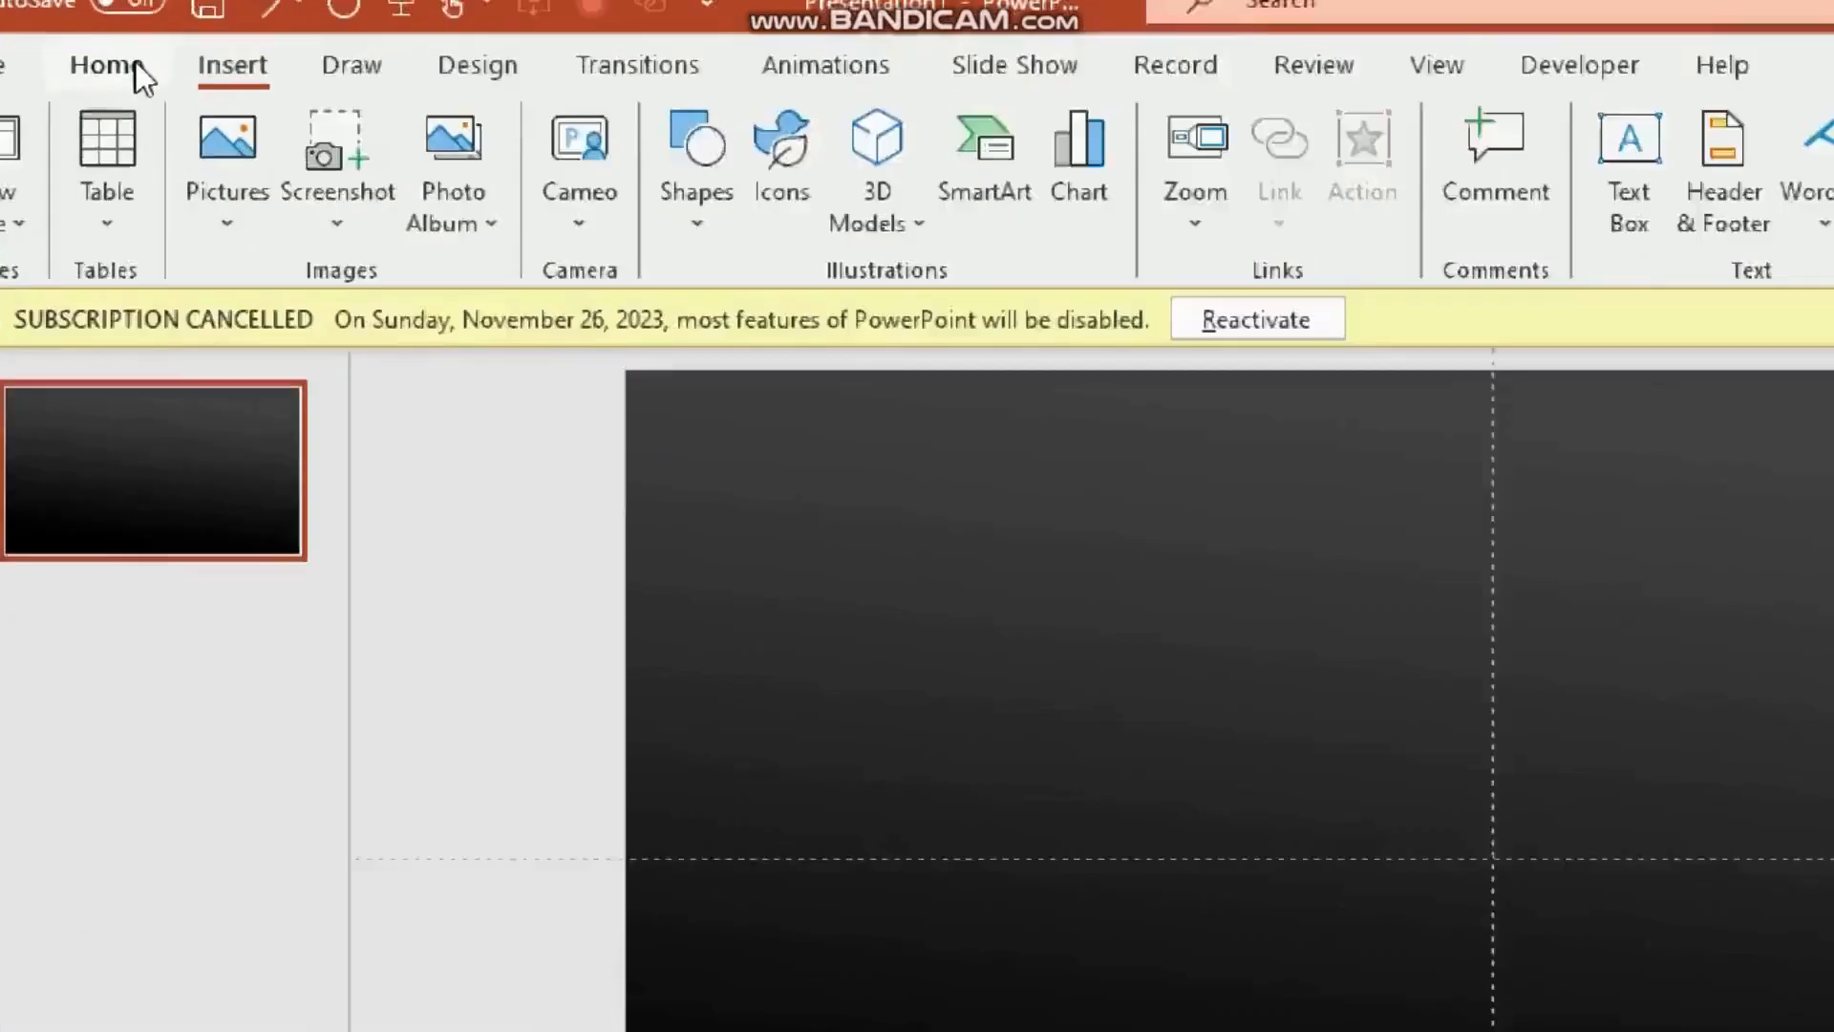
Step: Draw an arc shape of about 0.94 x 0.84 inches near the slide centre
{"action": "left_click", "coordinate": [134, 64]}
{"action": "left_click", "coordinate": [254, 71]}
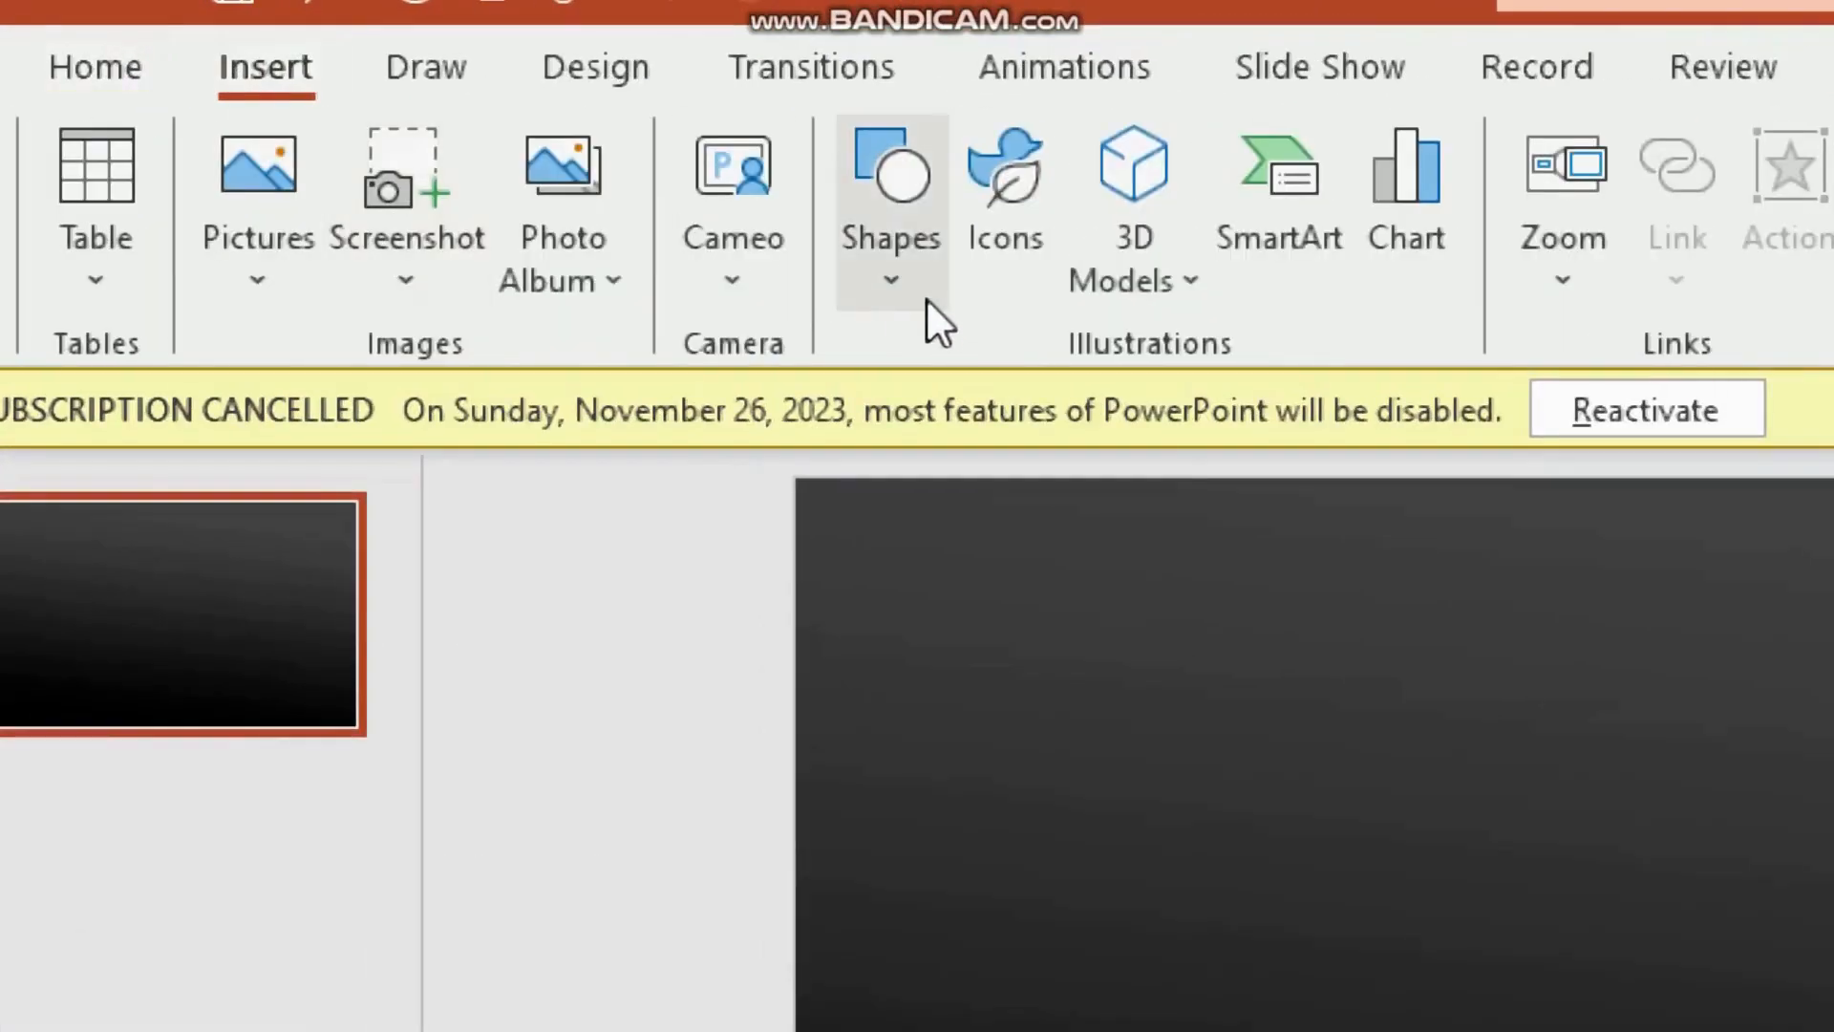
{"action": "left_click", "coordinate": [903, 306]}
{"action": "left_click", "coordinate": [920, 472]}
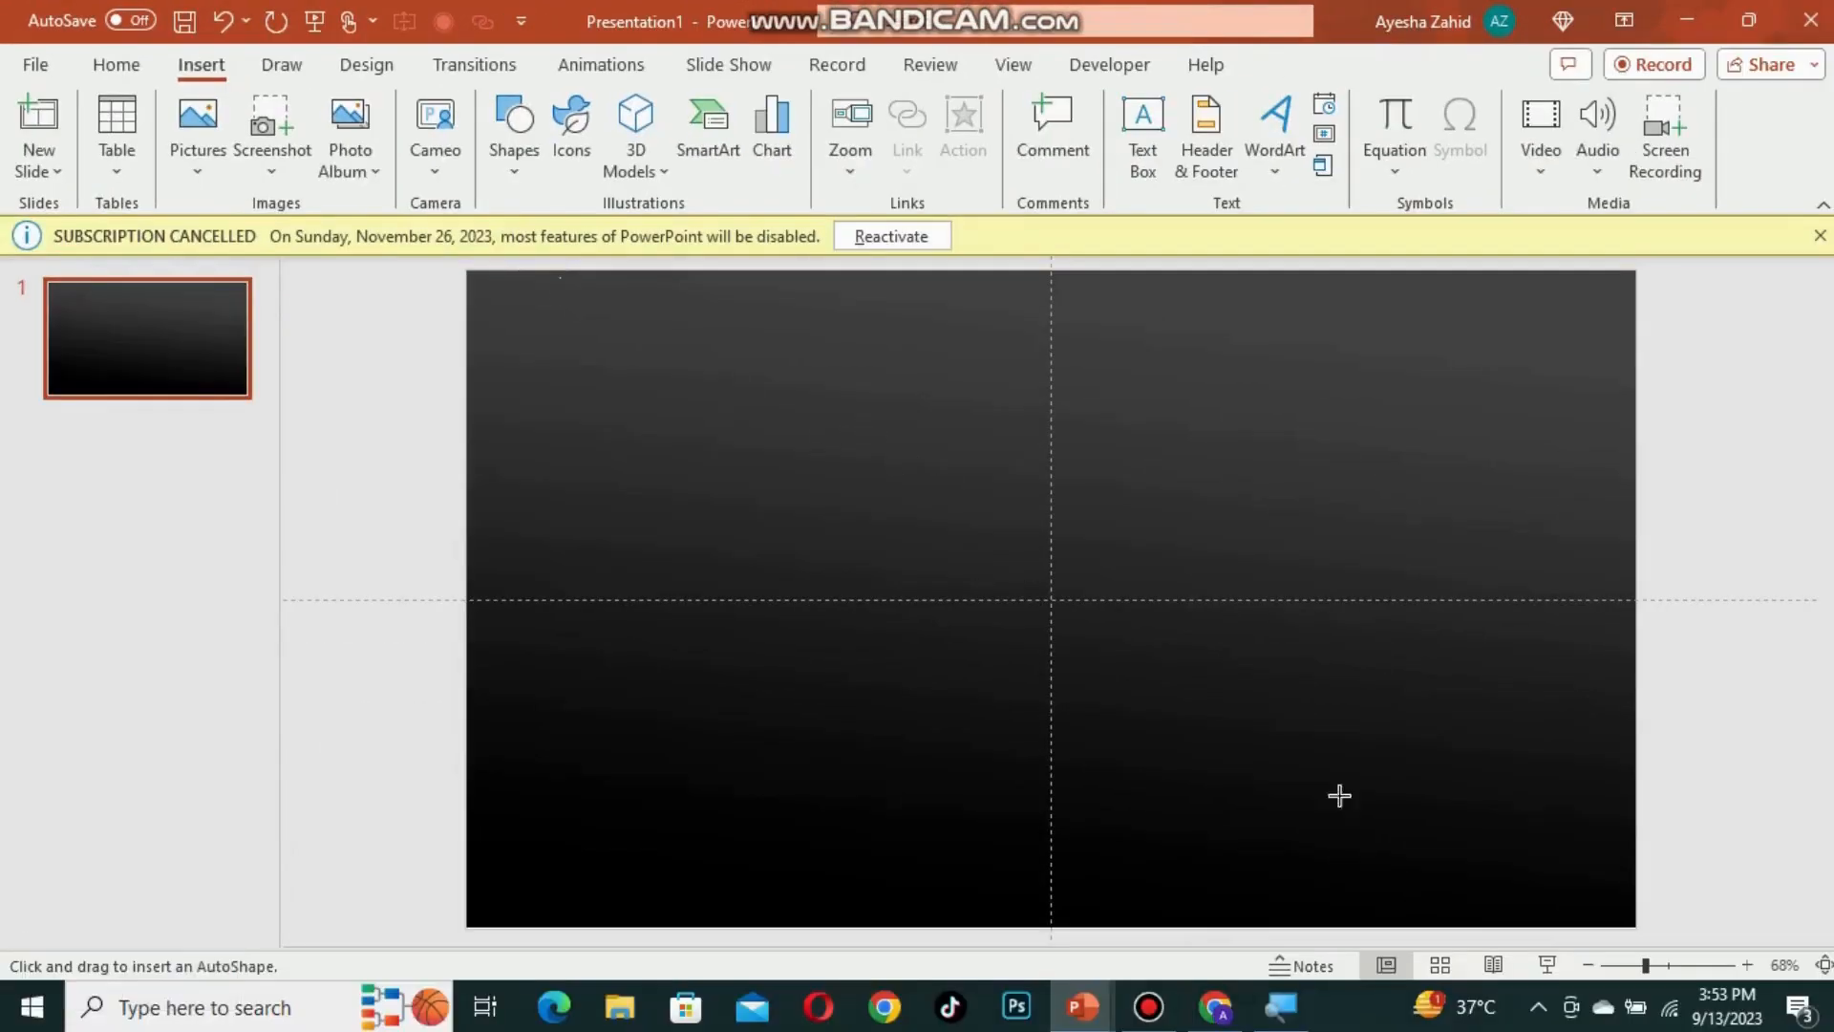
{"action": "left_click", "coordinate": [1681, 965]}
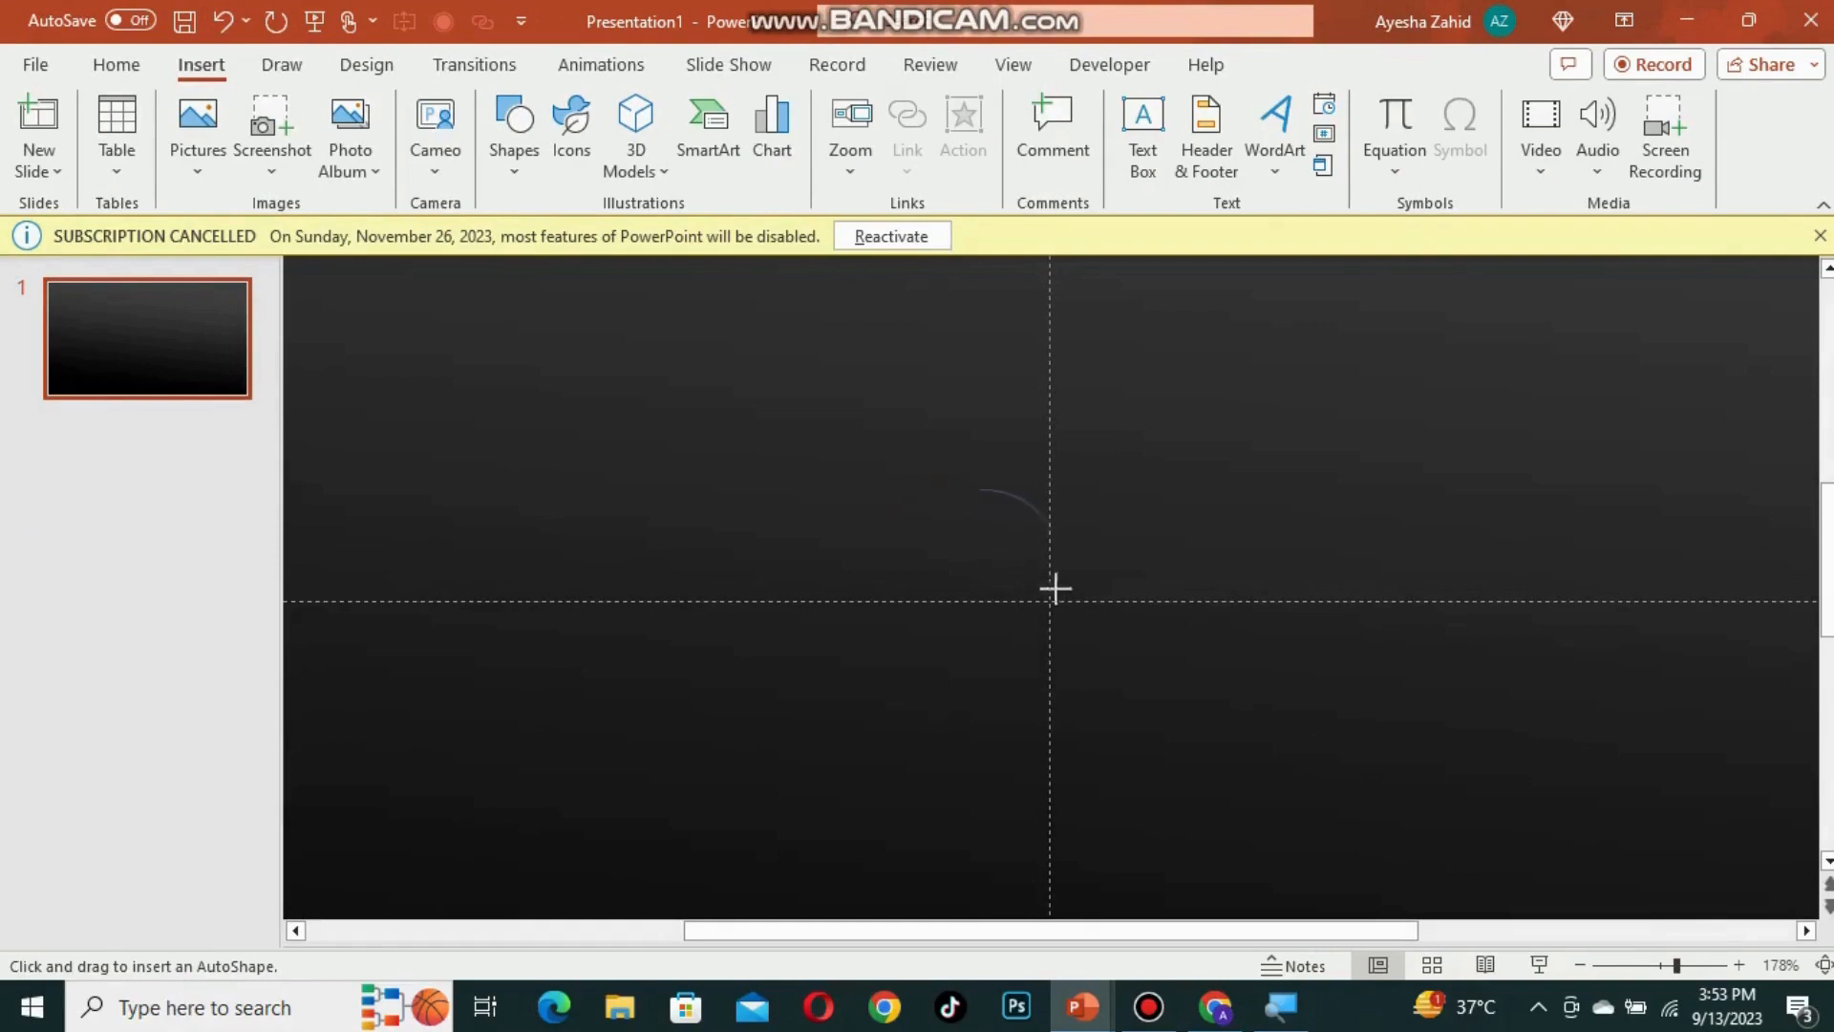
{"action": "left_click_drag", "start_coordinate": [1105, 706], "coordinate": [1105, 704]}
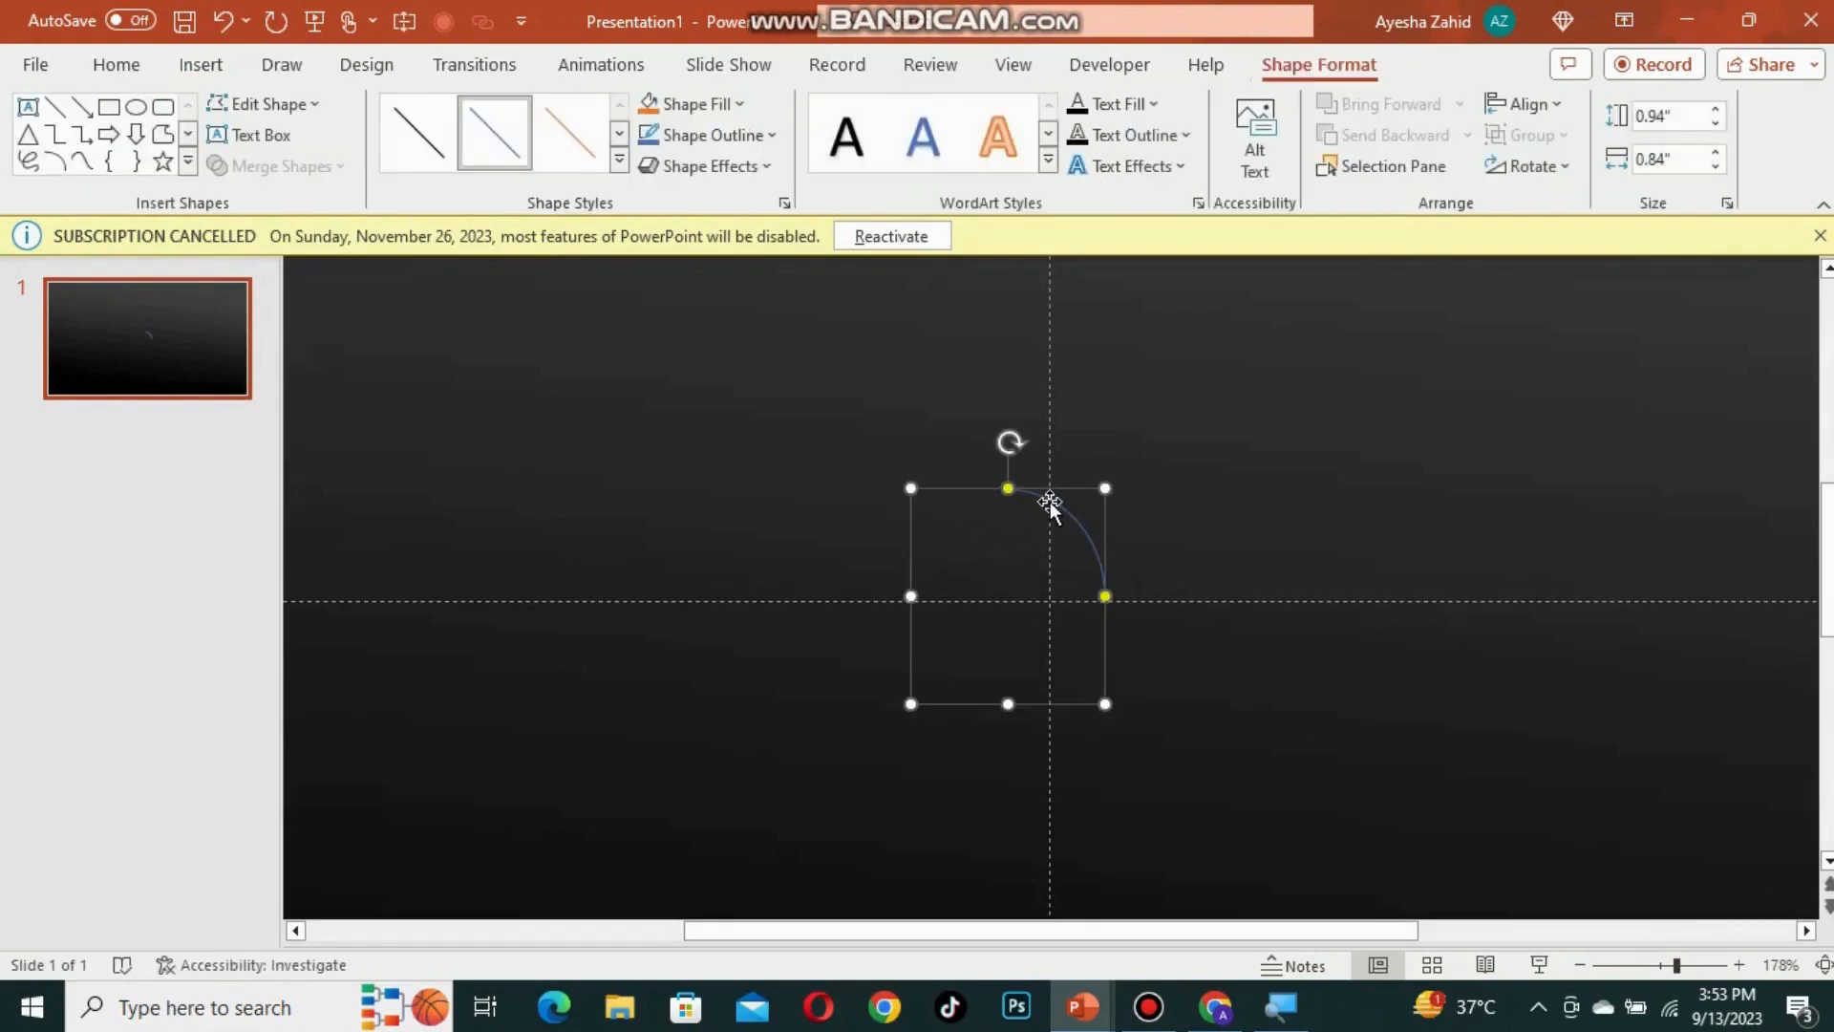
Step: Set the arc's outline width to 12 pt in the shape formatting
{"action": "right_click", "coordinate": [1050, 505]}
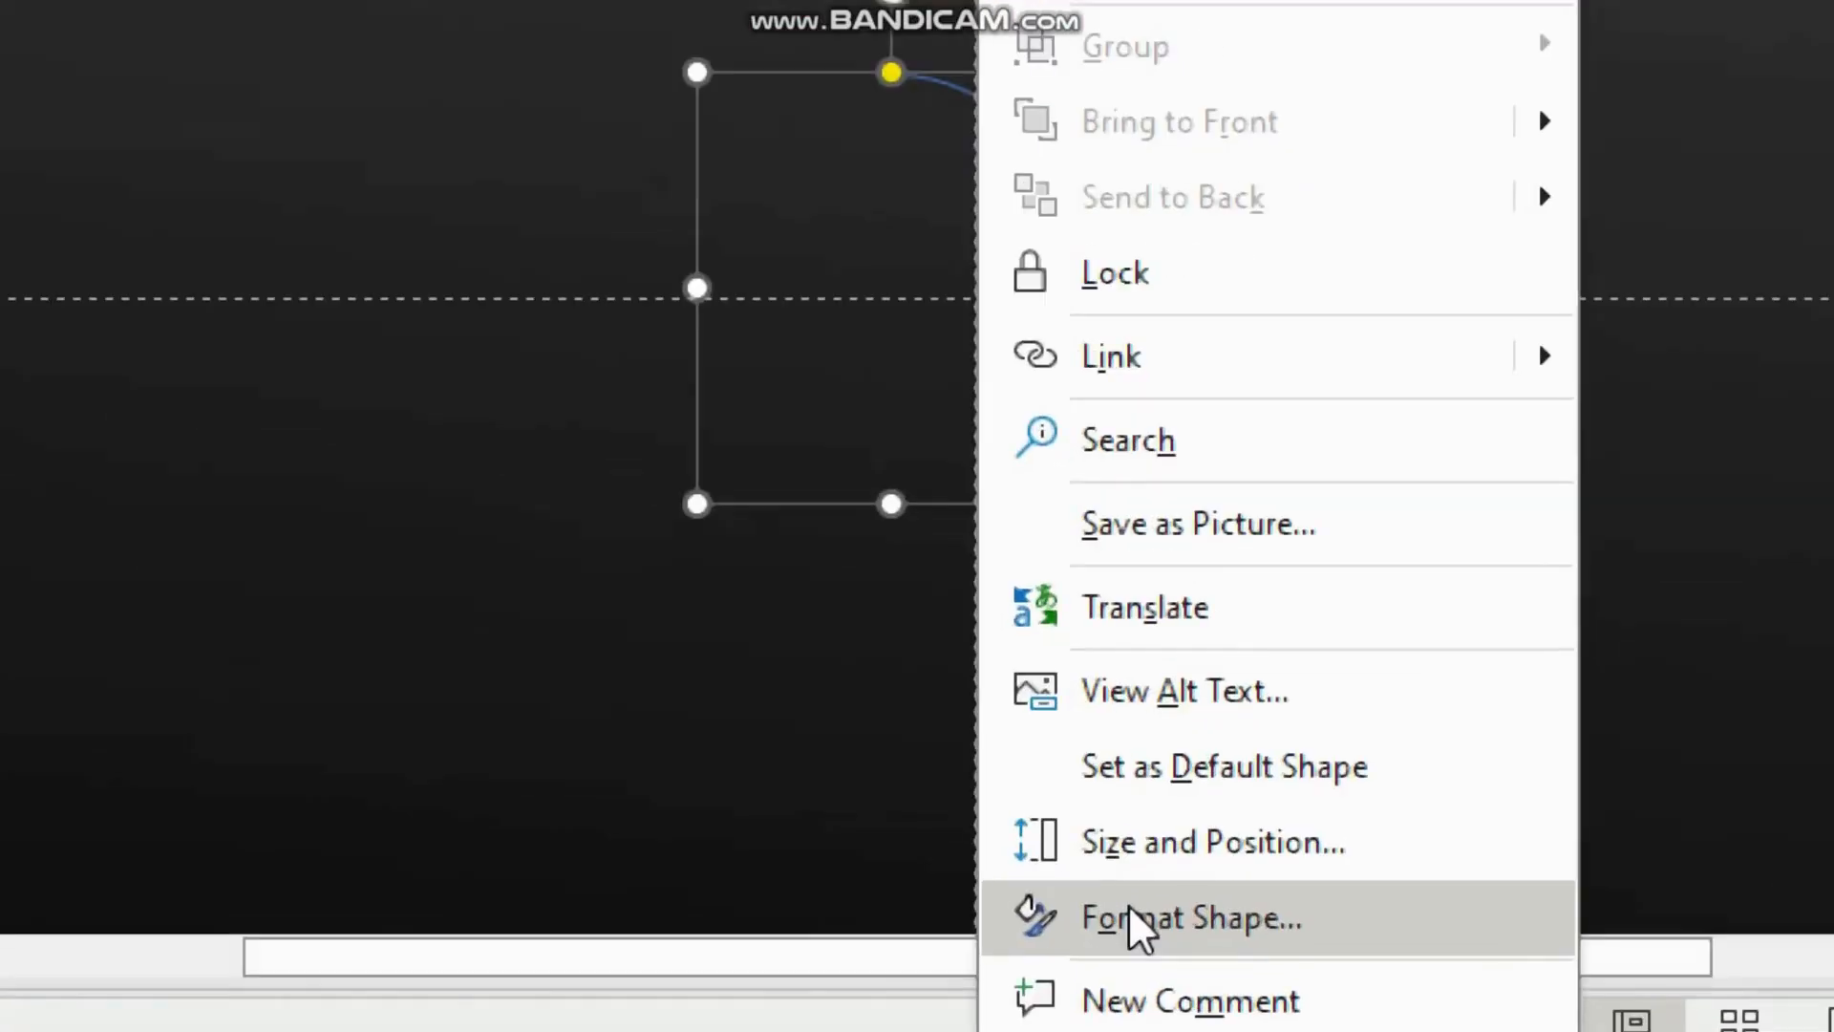
{"action": "left_click", "coordinate": [1130, 912]}
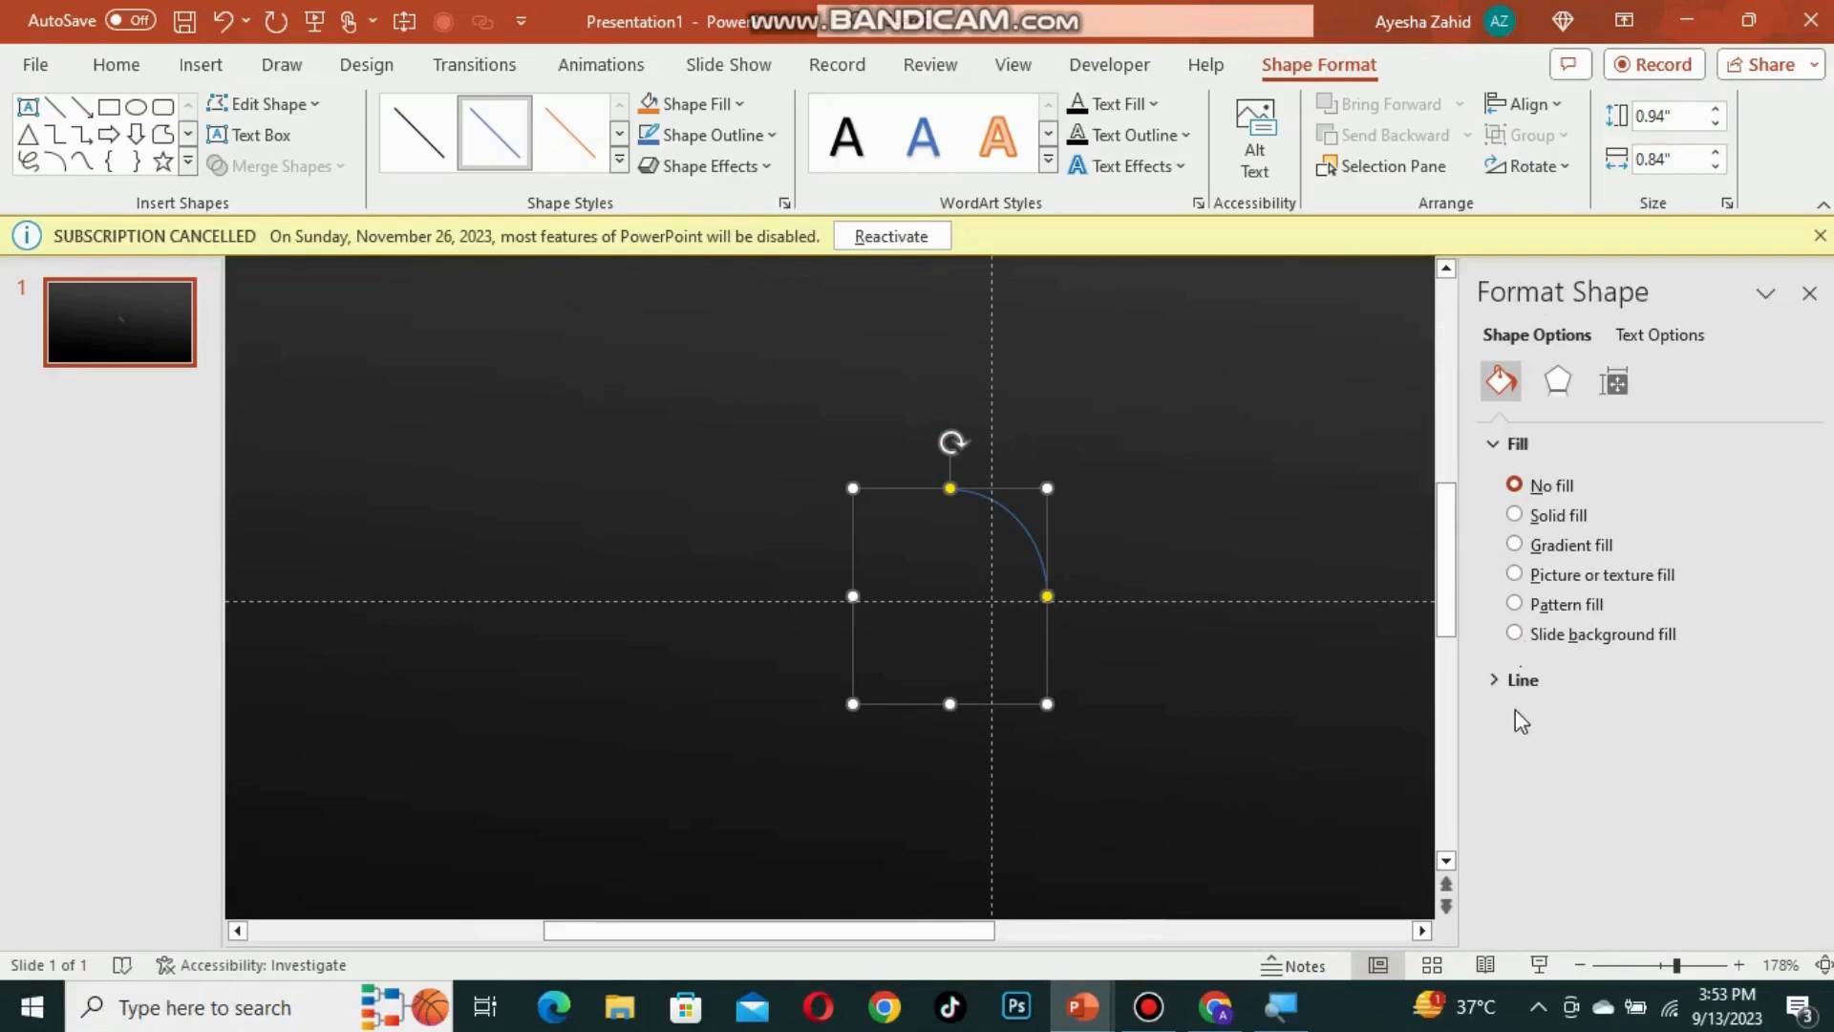
{"action": "left_click", "coordinate": [1523, 679]}
{"action": "left_click_drag", "start_coordinate": [1811, 571], "coordinate": [1812, 734]}
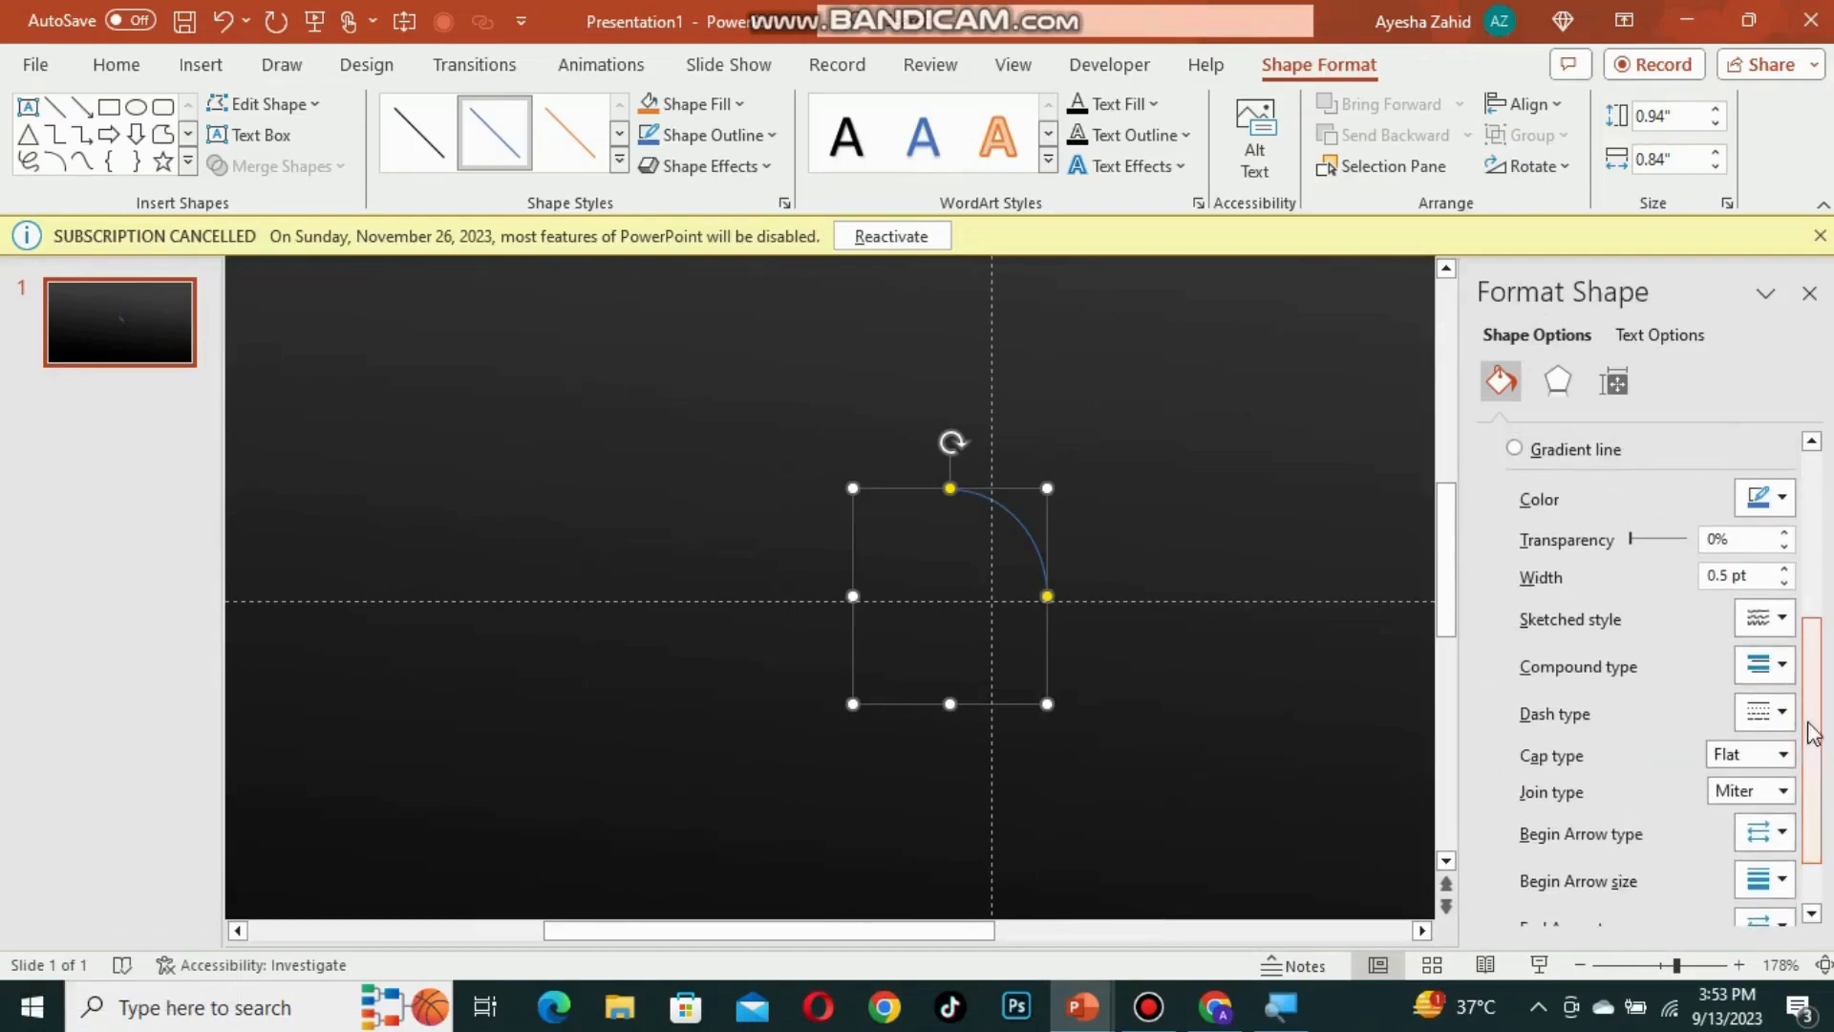
{"action": "key", "text": "super+plus"}
{"action": "left_click", "coordinate": [1727, 575]}
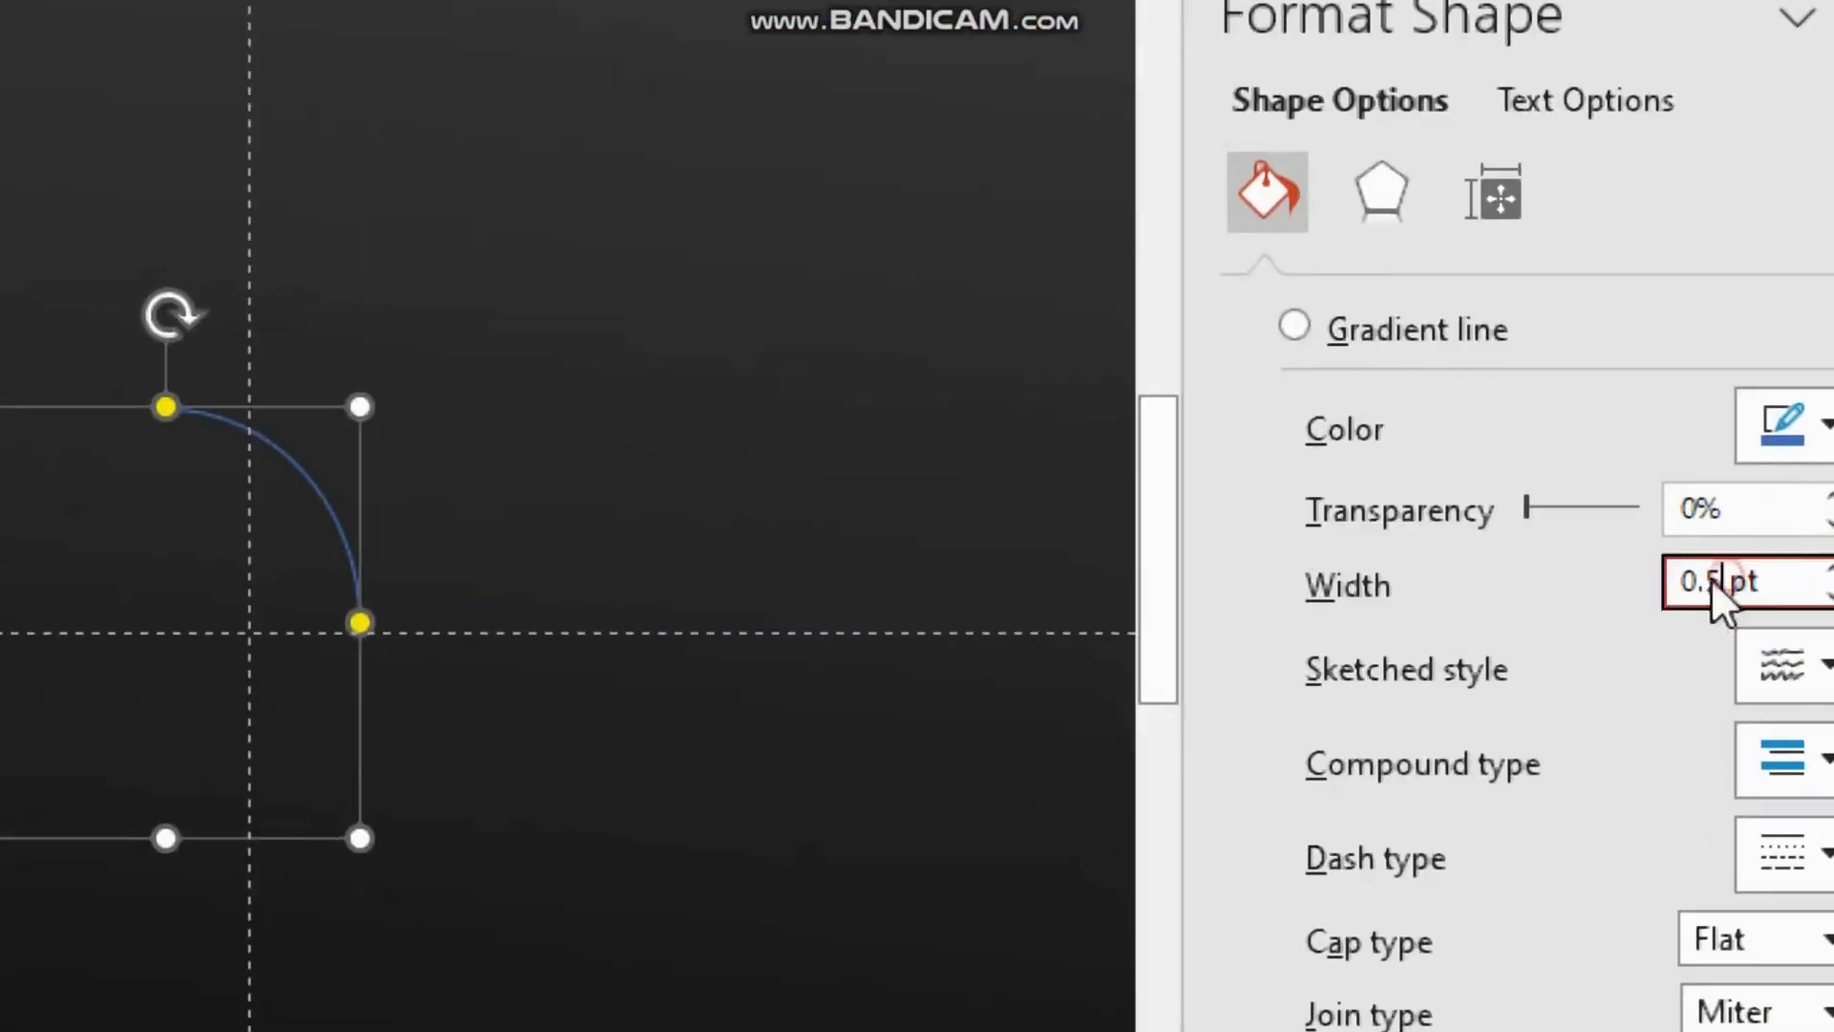
{"action": "double_click", "coordinate": [1713, 581]}
{"action": "type", "text": "12"}
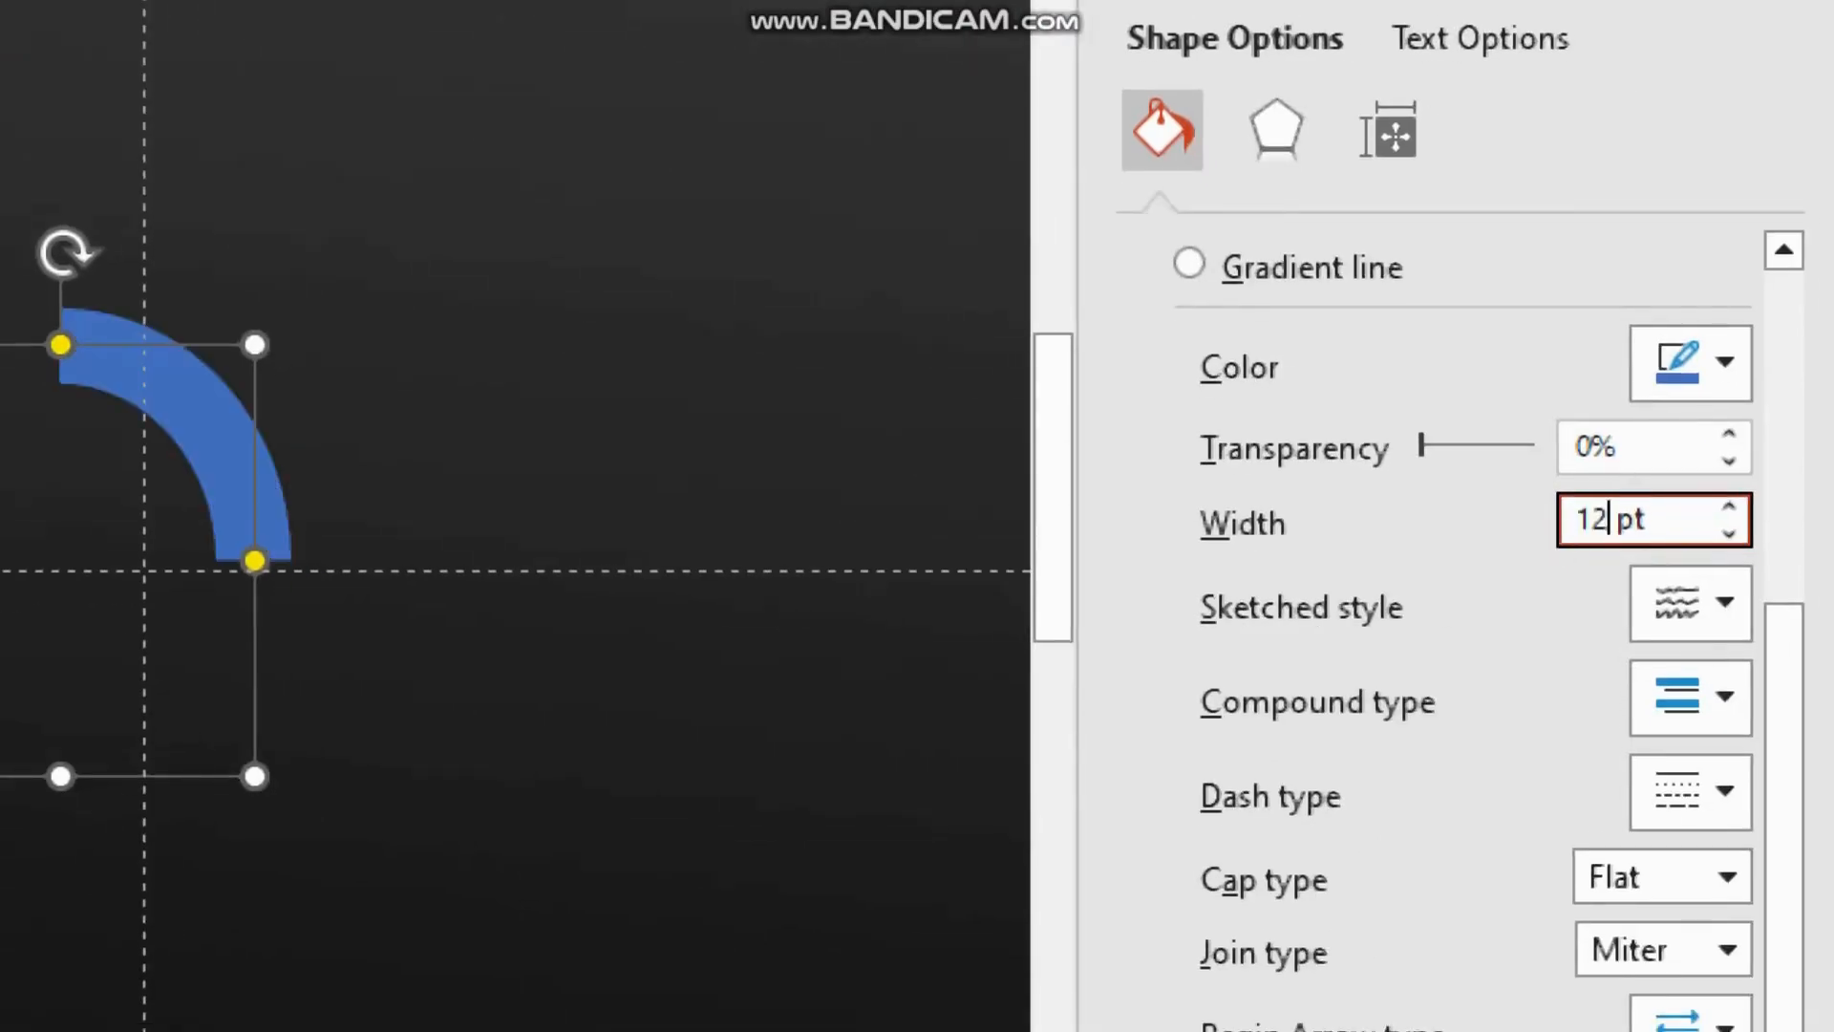
{"action": "key", "text": "super+minus"}
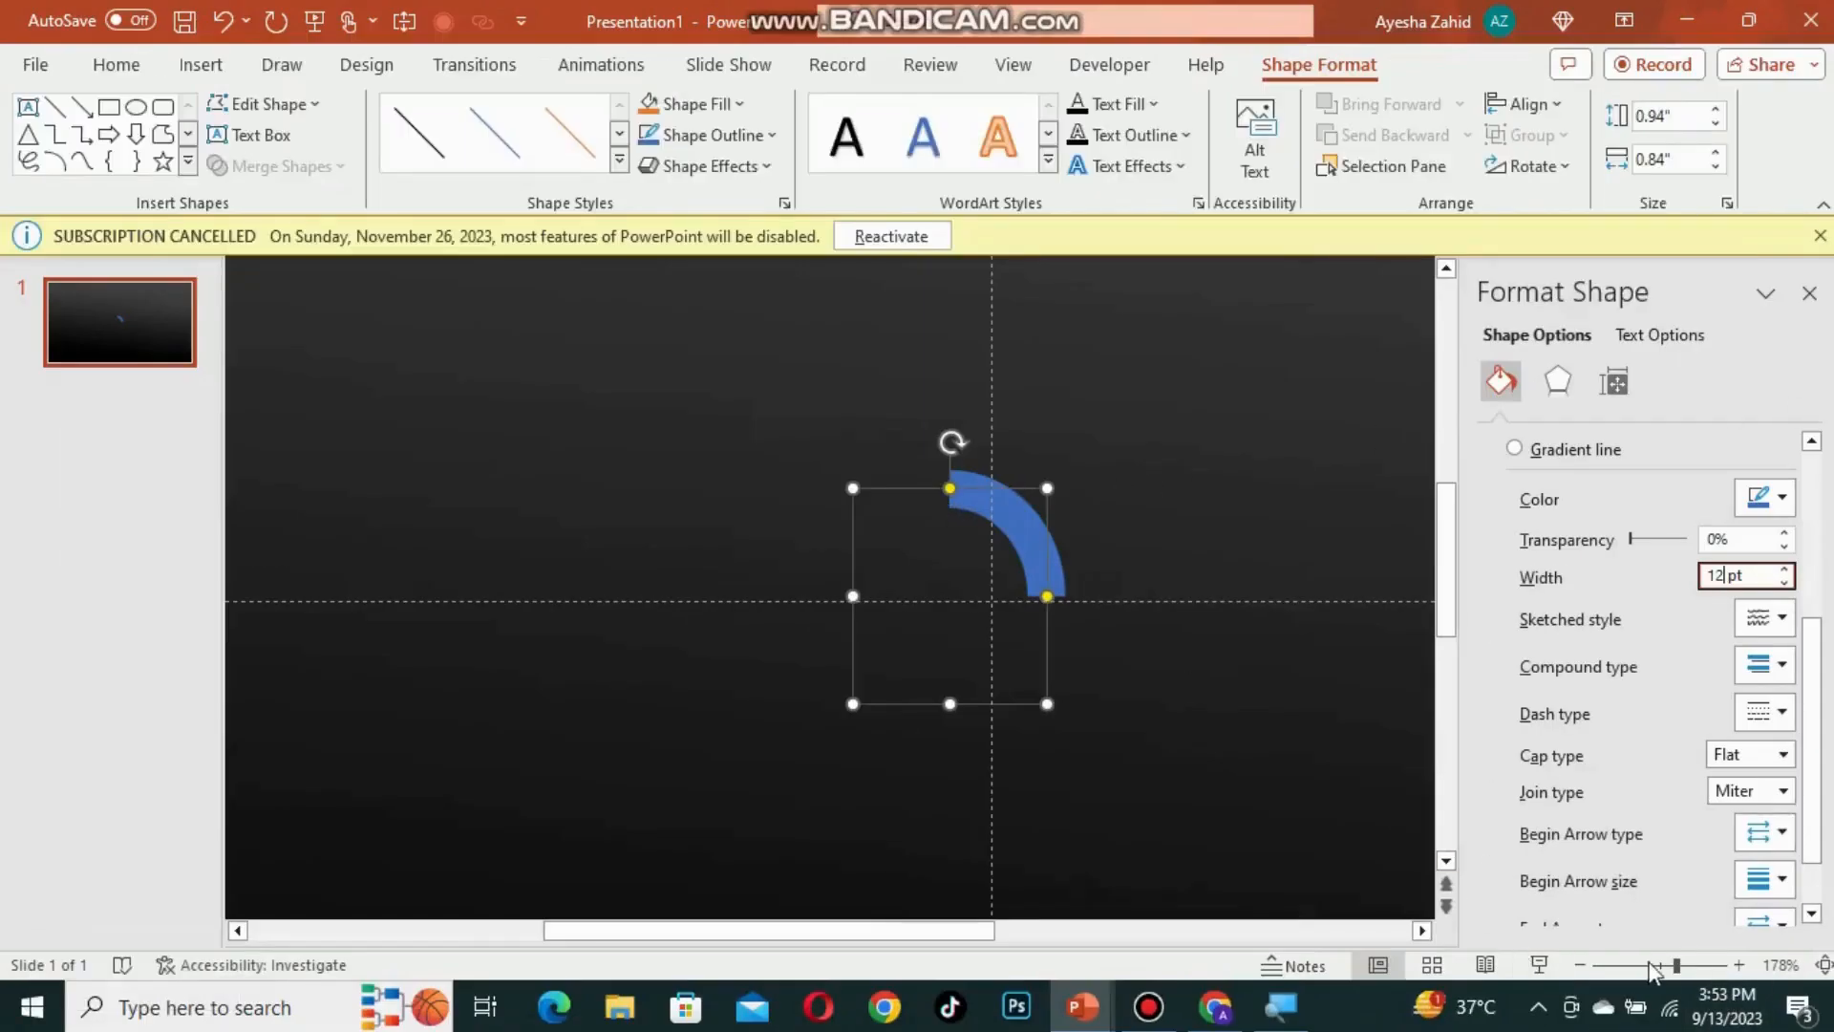
Step: Extend the arc into a nearly full ring and enlarge it to about 2.14 x 2.2 inches
{"action": "left_click", "coordinate": [1637, 964]}
{"action": "left_click", "coordinate": [1809, 292]}
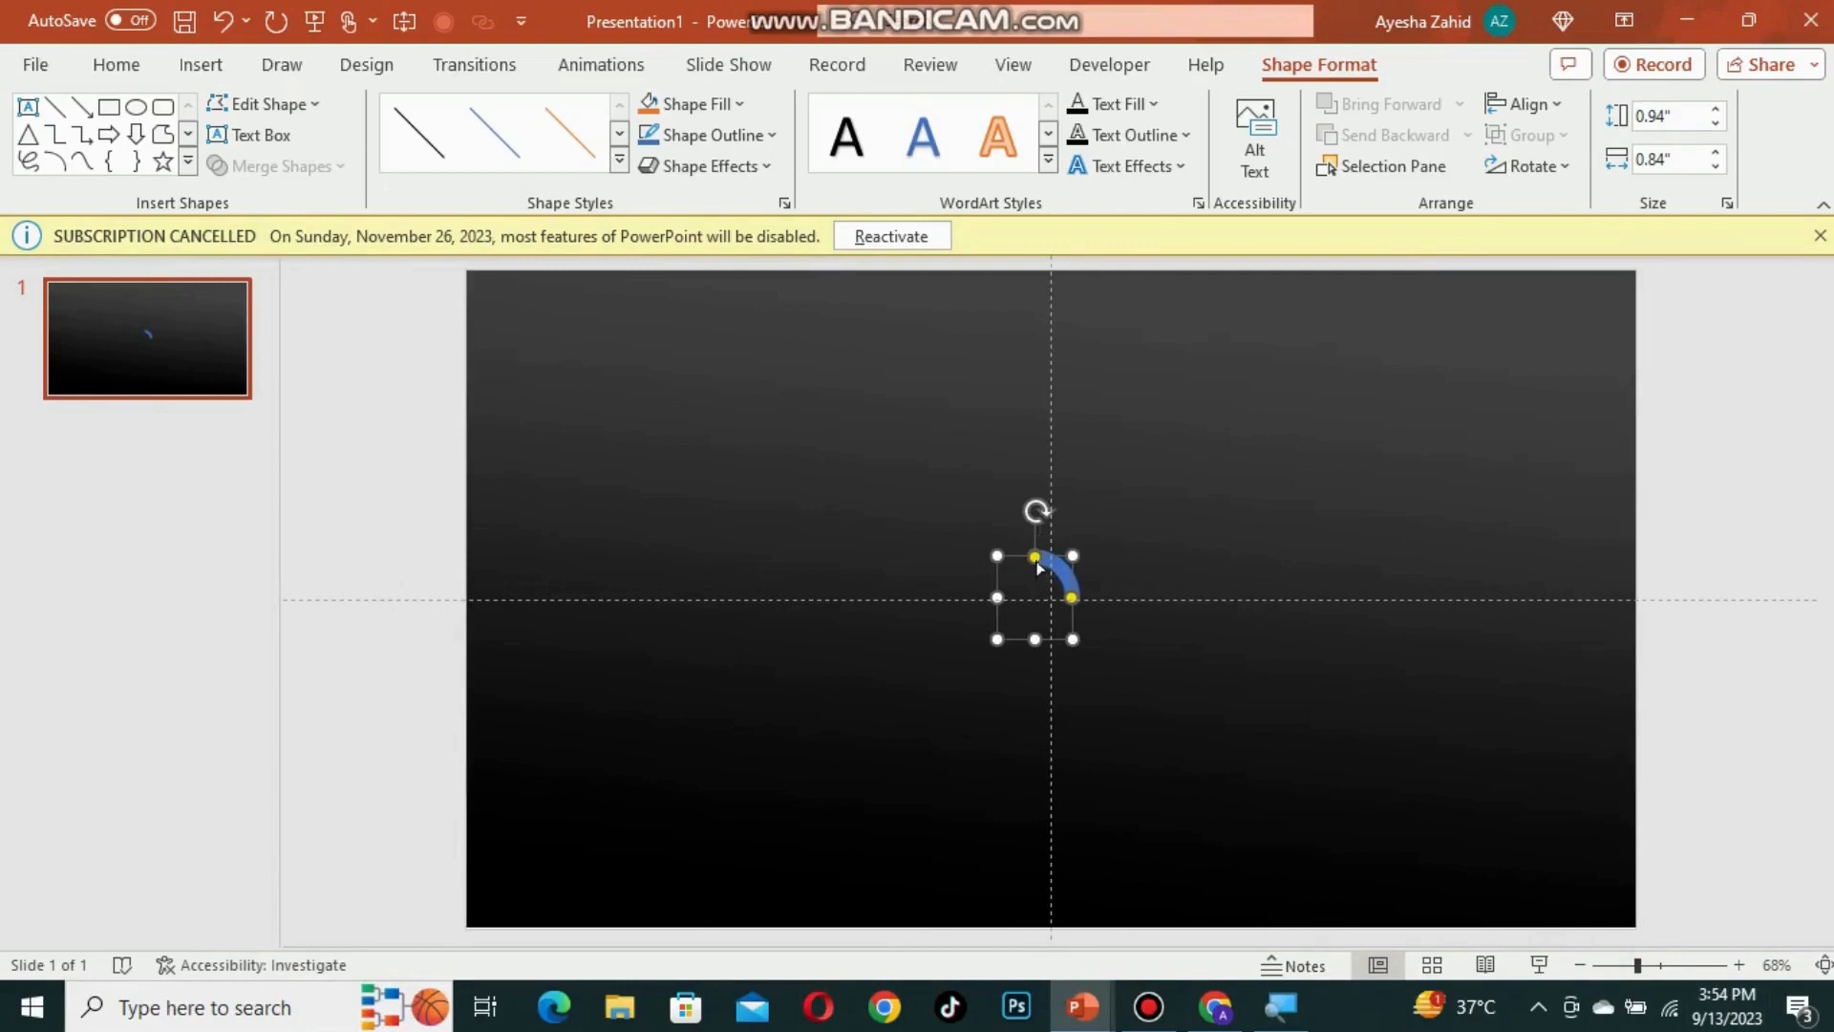
{"action": "left_click", "coordinate": [1003, 591]}
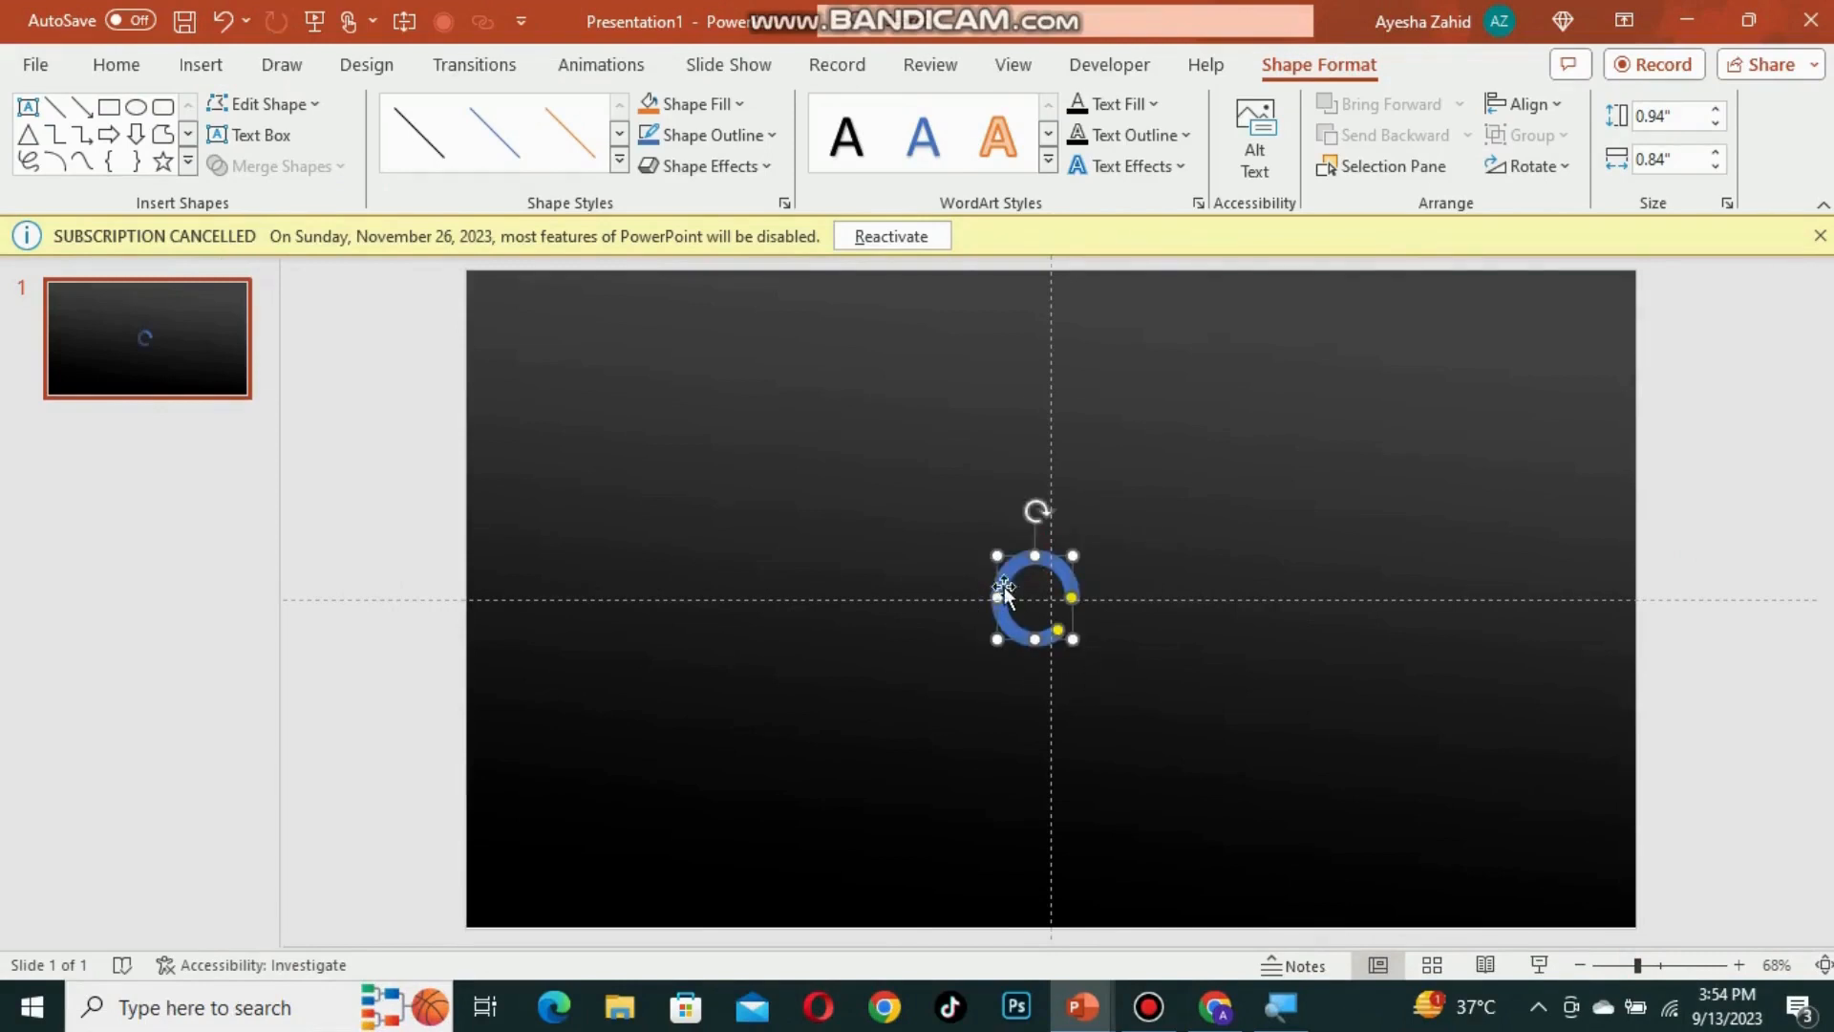
{"action": "left_click_drag", "start_coordinate": [992, 554], "coordinate": [1133, 501]}
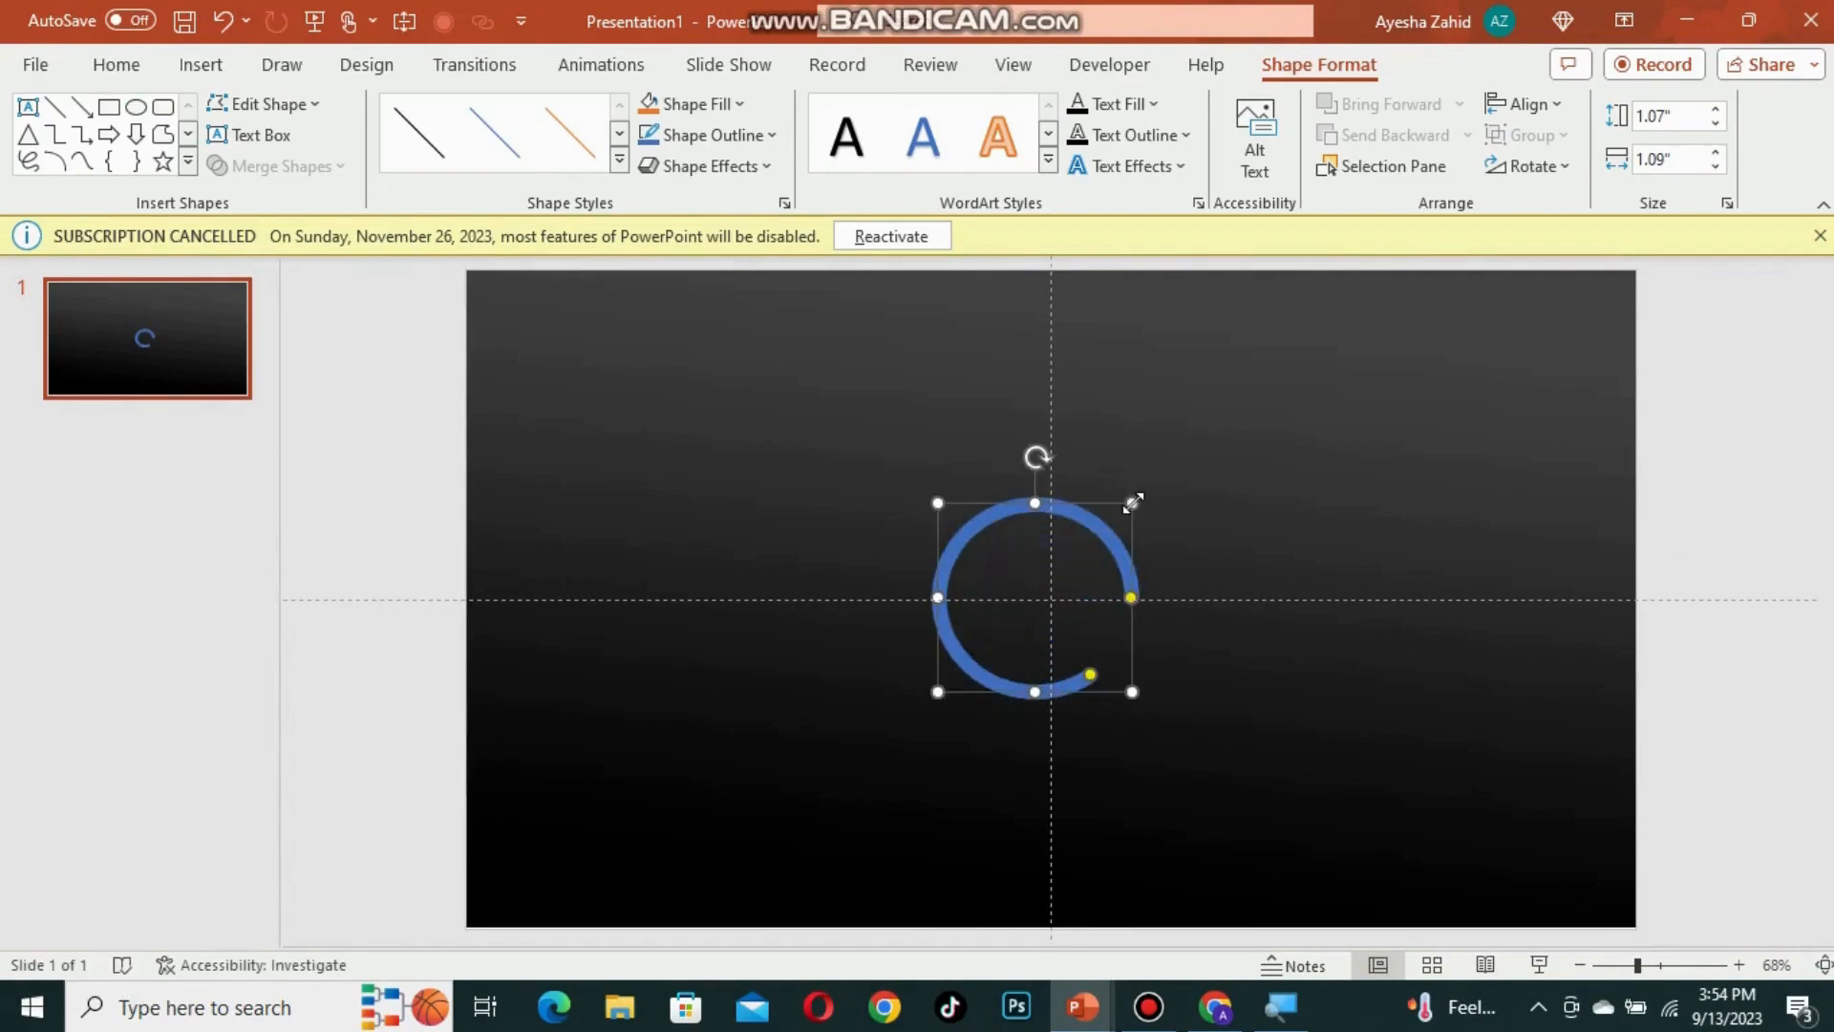
Step: Set the ring's line cap type to Round
{"action": "right_click", "coordinate": [1063, 688]}
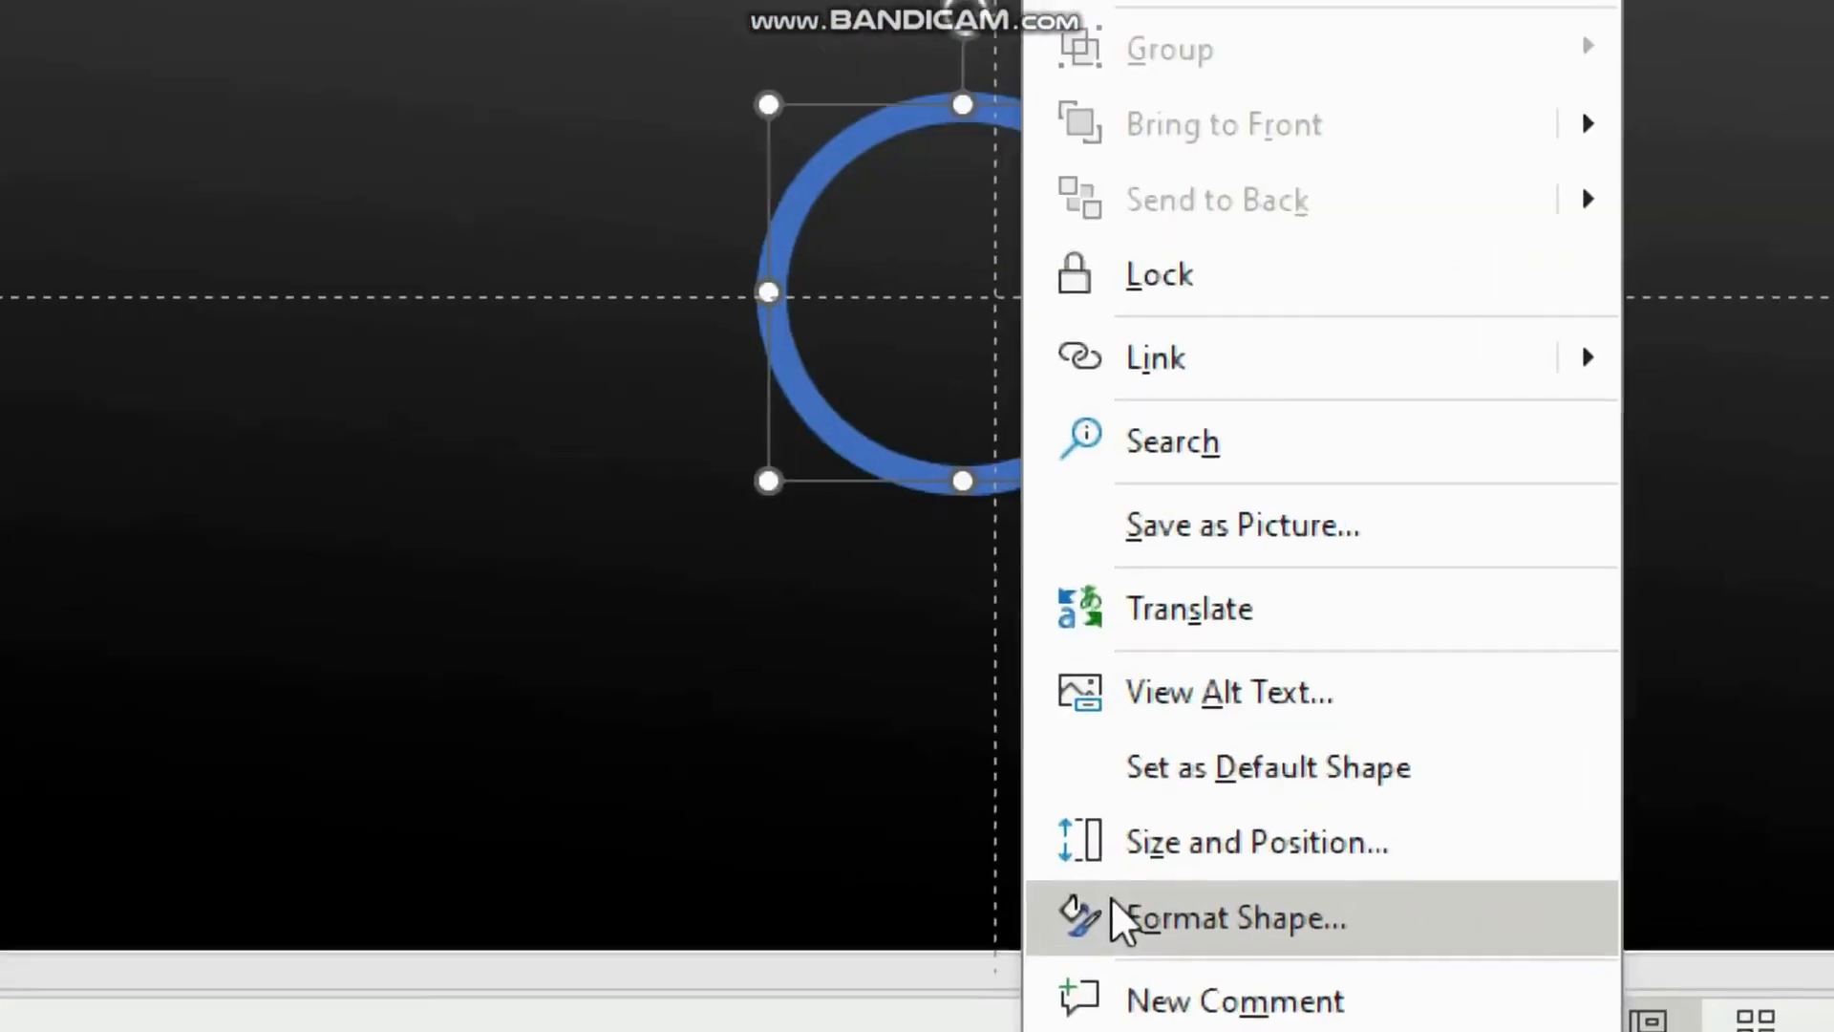
{"action": "left_click", "coordinate": [1109, 900]}
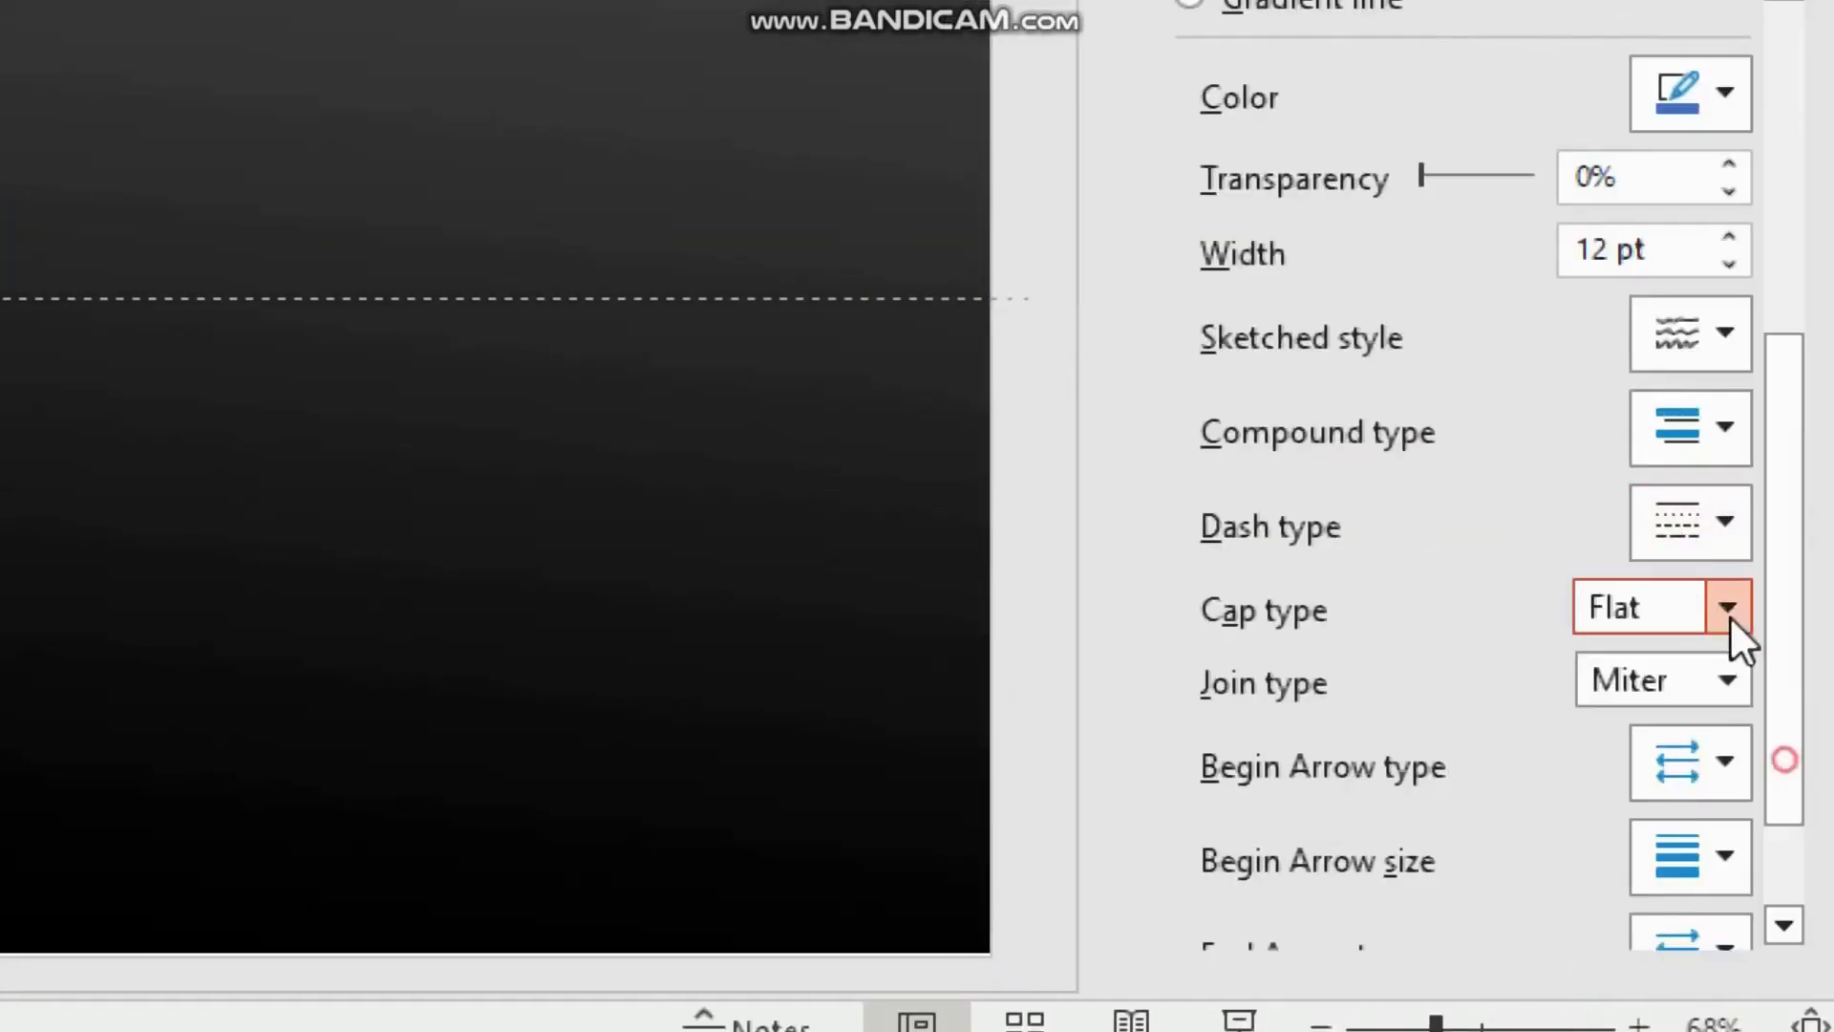
{"action": "left_click", "coordinate": [1727, 606]}
{"action": "left_click", "coordinate": [1667, 706]}
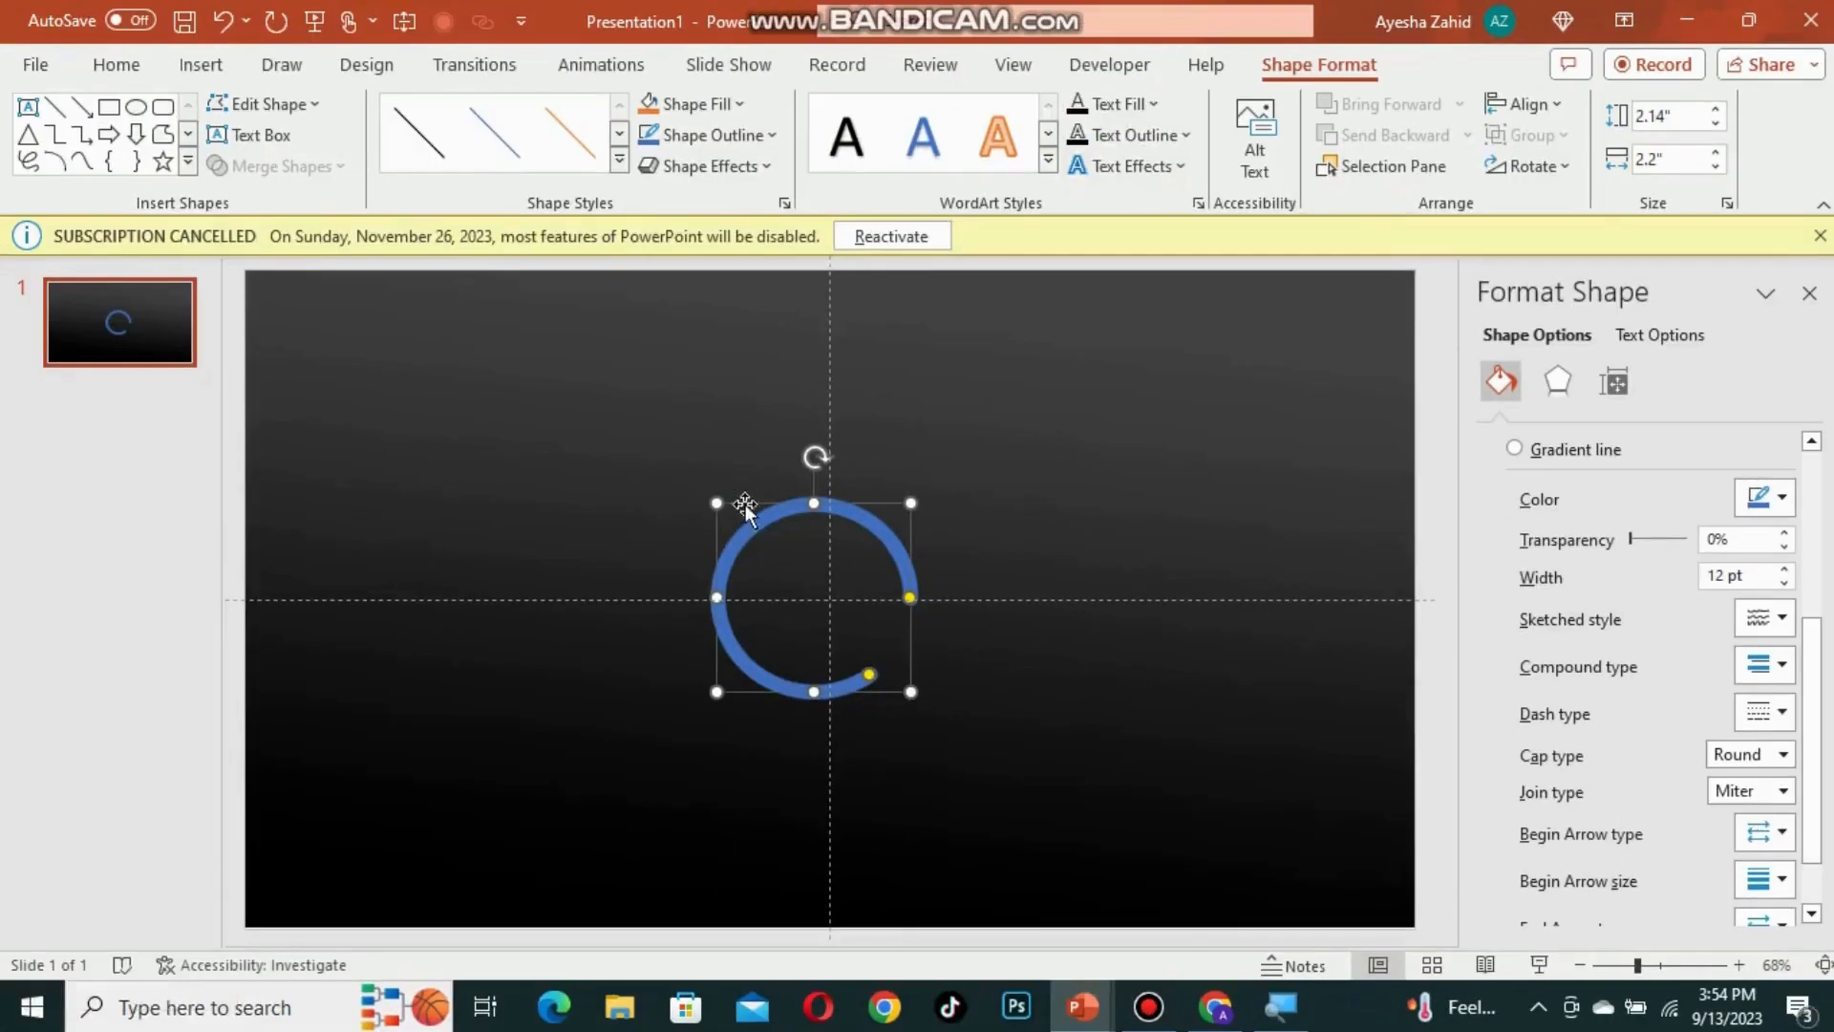
Step: Duplicate the ring and enlarge the copy to about 2.76 x 2.88 inches as a concentric outer ring
{"action": "key", "text": "ctrl+d"}
{"action": "left_click_drag", "start_coordinate": [745, 549], "coordinate": [798, 513]}
{"action": "left_click_drag", "start_coordinate": [906, 500], "coordinate": [941, 477]}
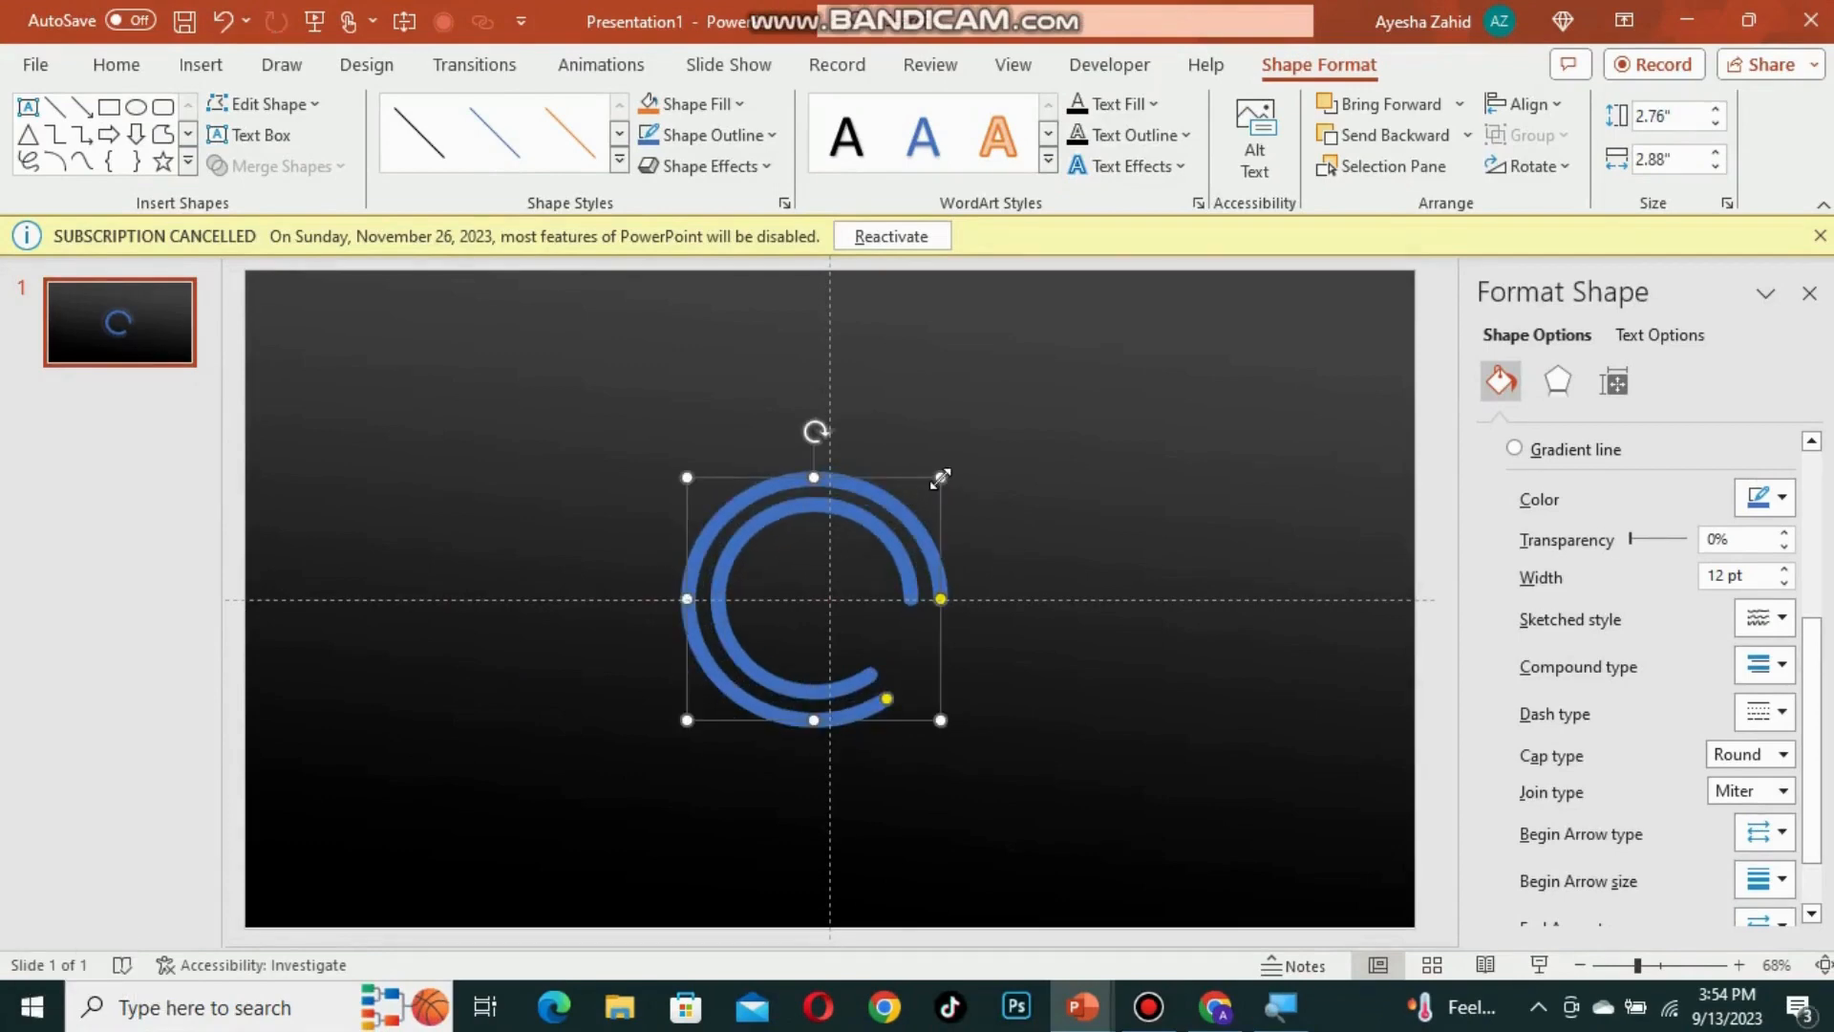
{"action": "left_click_drag", "start_coordinate": [855, 678], "coordinate": [826, 727]}
{"action": "left_click", "coordinate": [868, 708]}
{"action": "left_click", "coordinate": [909, 594]}
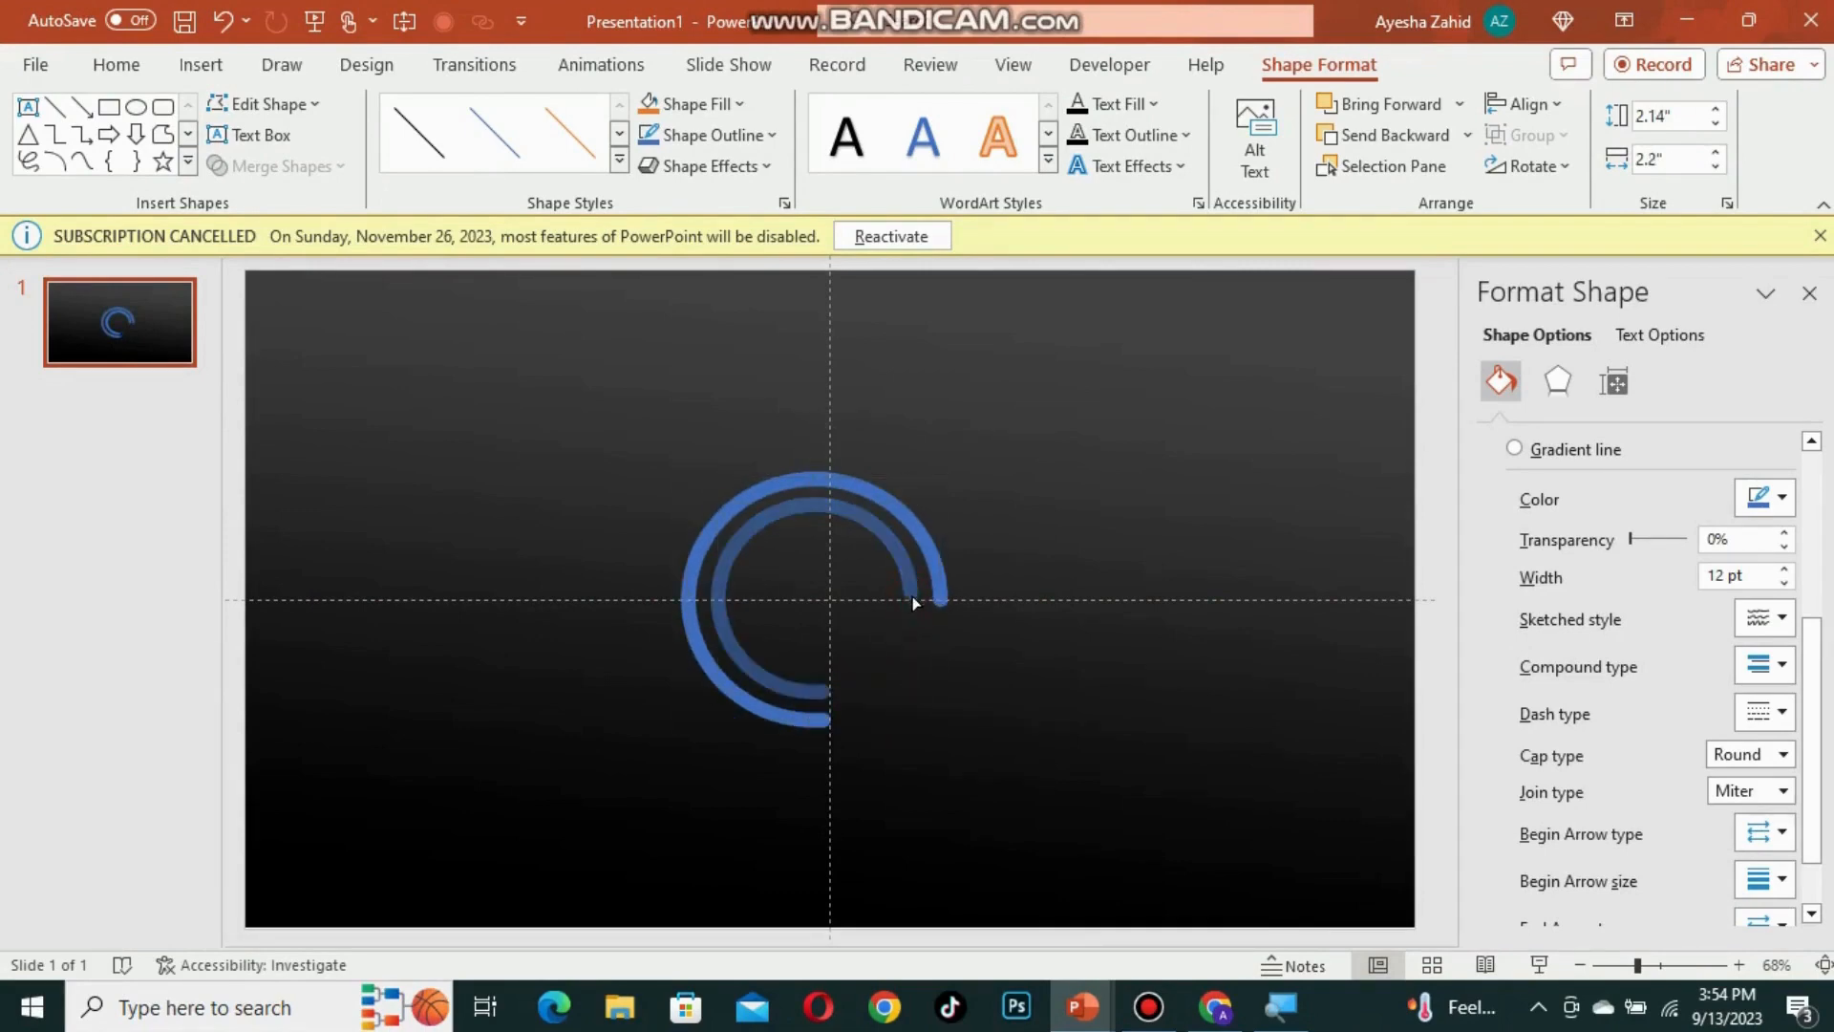
{"action": "left_click", "coordinate": [942, 600]}
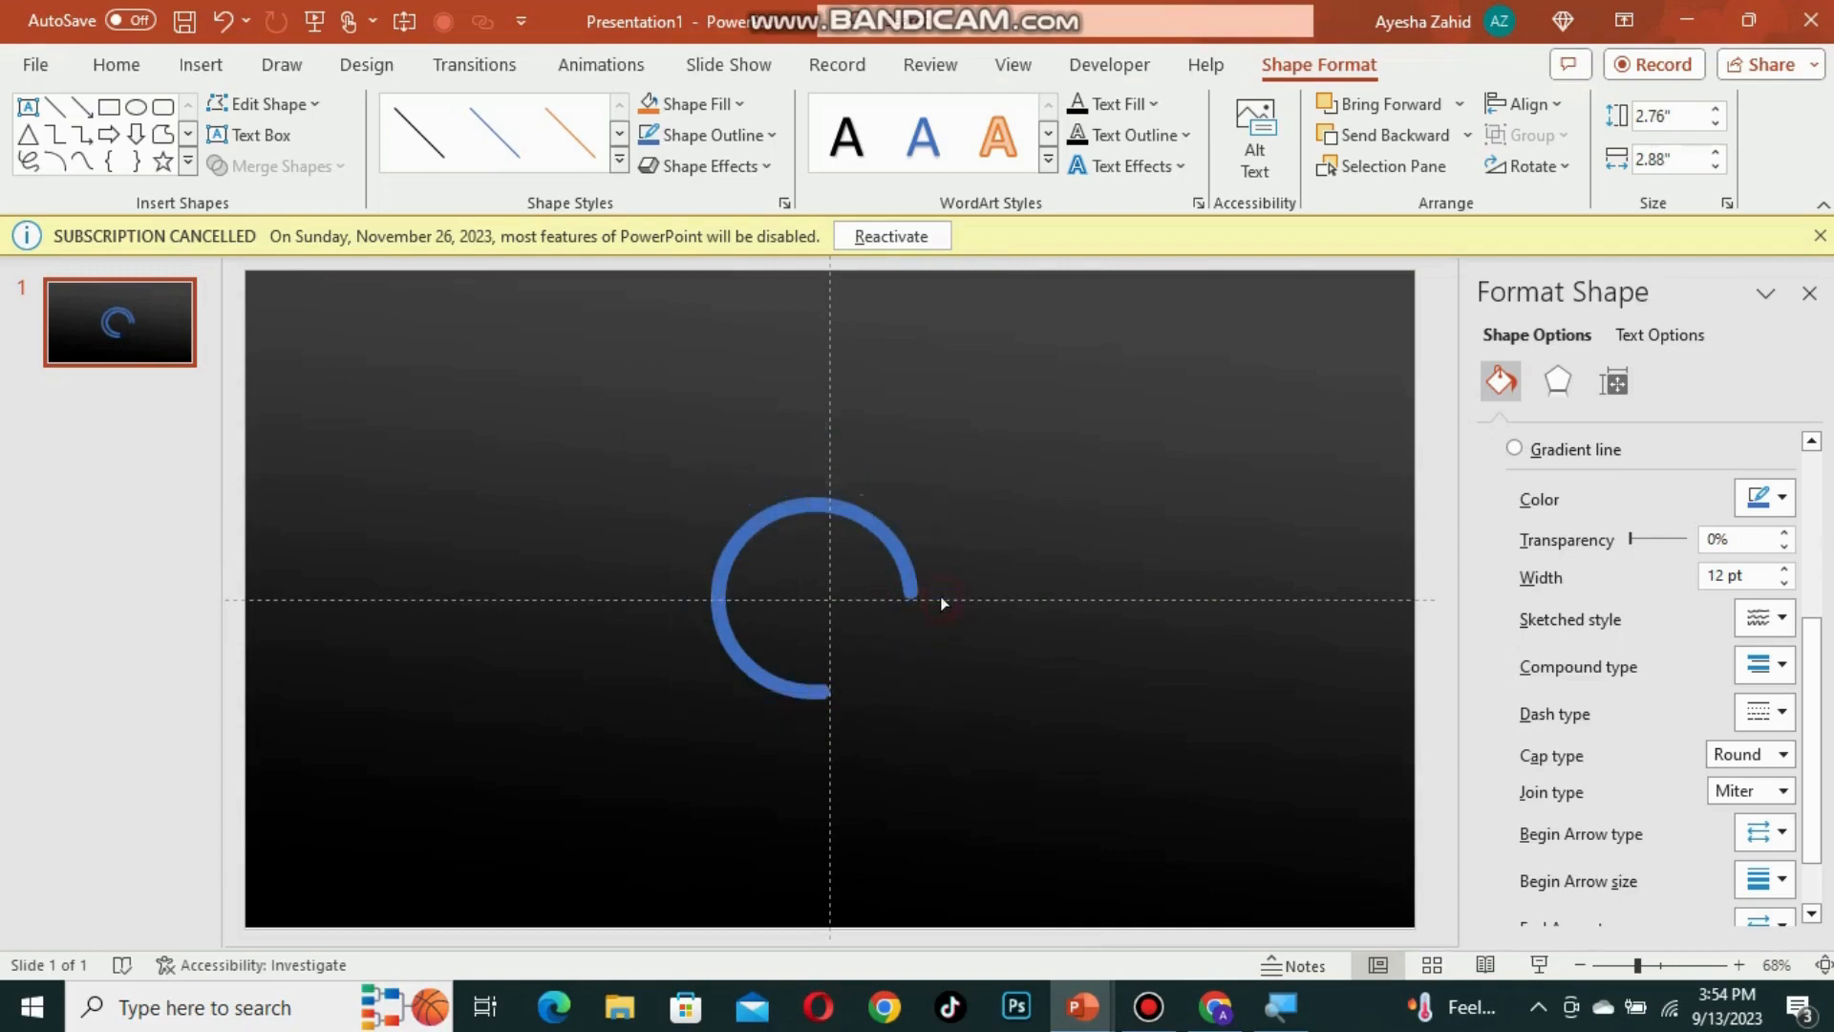
Step: Duplicate the outer ring and enlarge the copy to about 3.35 x 3.58 inches around the others
{"action": "key", "text": "ctrl+d"}
{"action": "key", "text": "ctrl+z"}
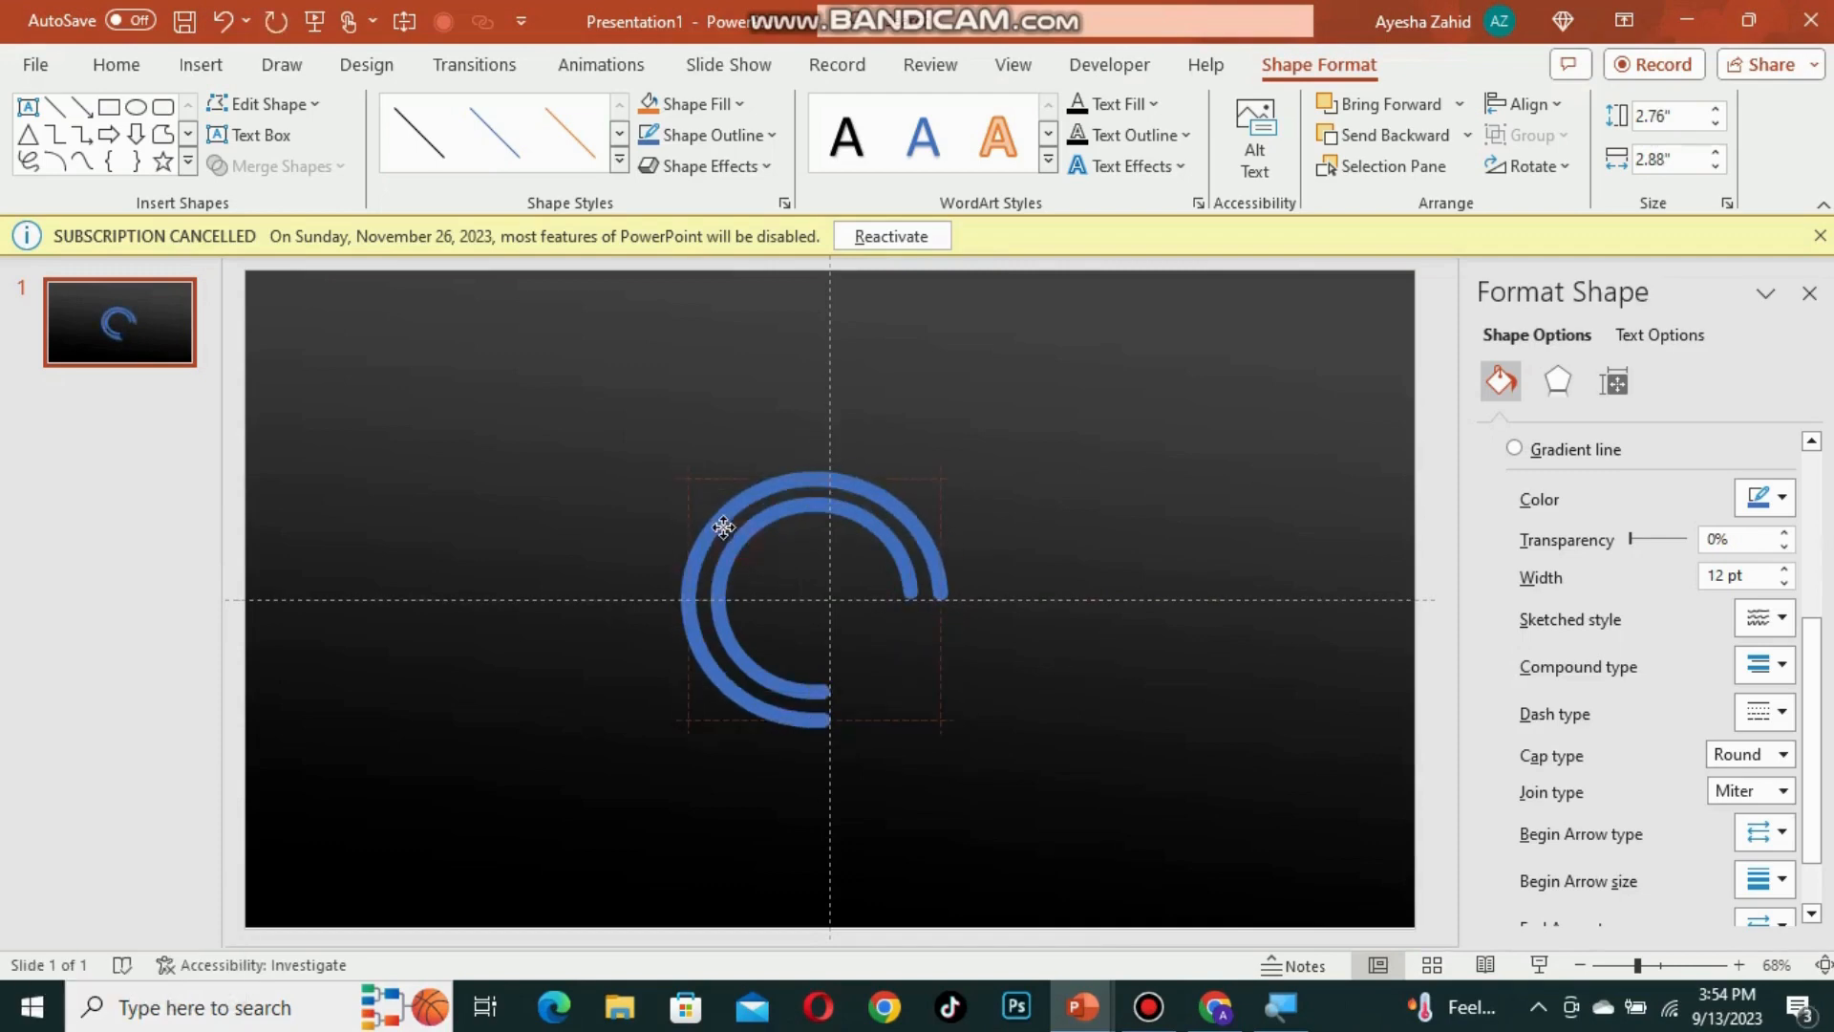
{"action": "left_click_drag", "start_coordinate": [941, 468], "coordinate": [971, 452]}
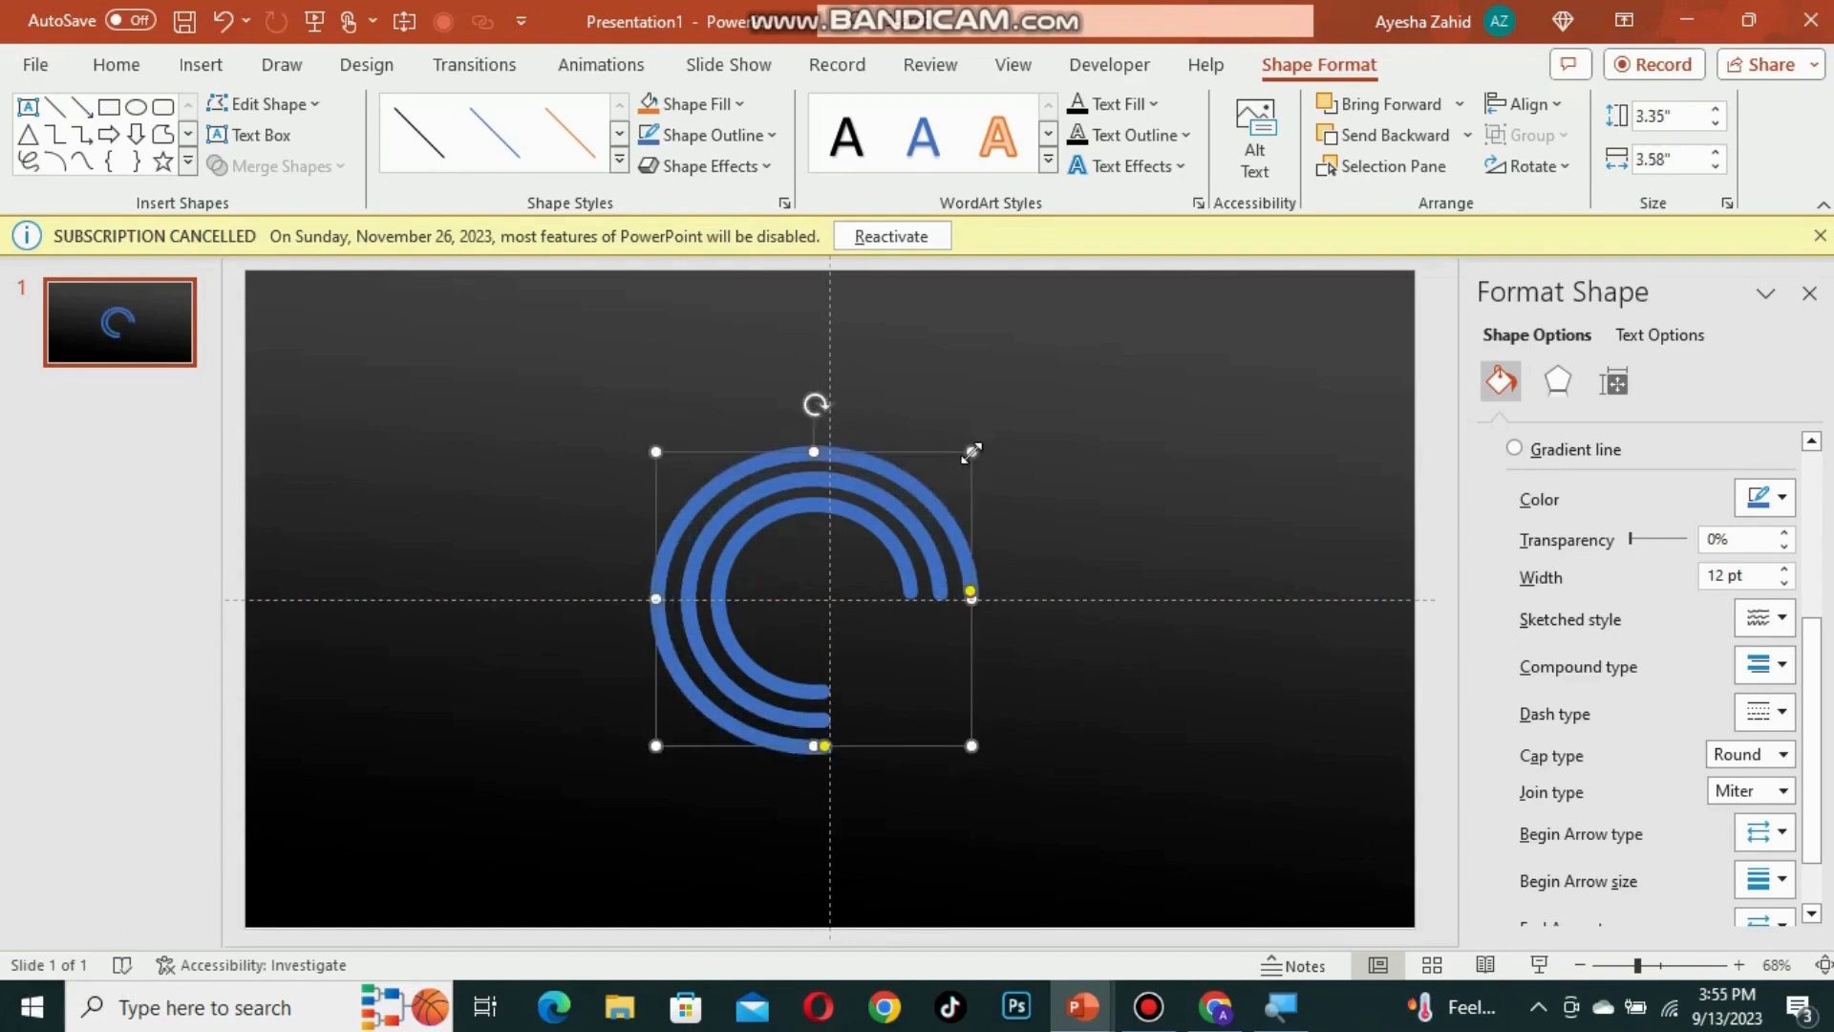
Step: Duplicate the innermost ring and shrink the copy to about 1.56 x 1.55 inches inside it
{"action": "left_click", "coordinate": [766, 528]}
{"action": "key", "text": "ctrl+d"}
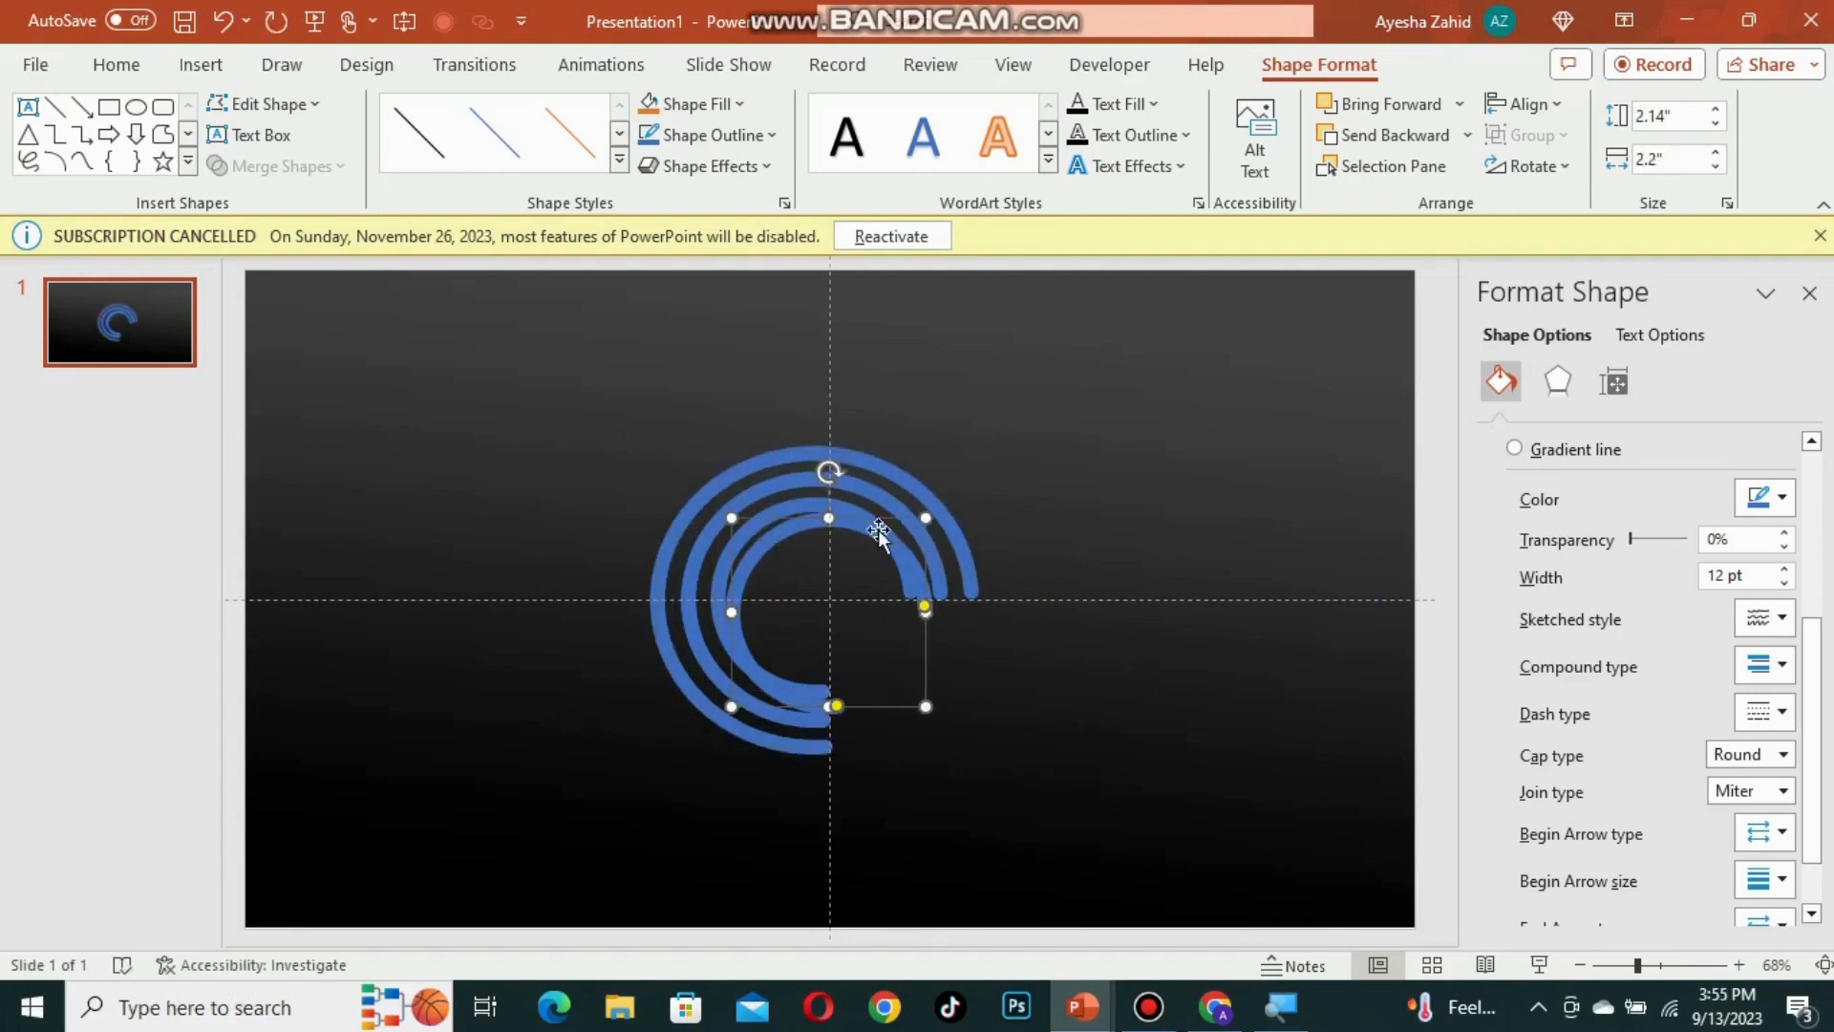
{"action": "left_click_drag", "start_coordinate": [873, 535], "coordinate": [785, 515]}
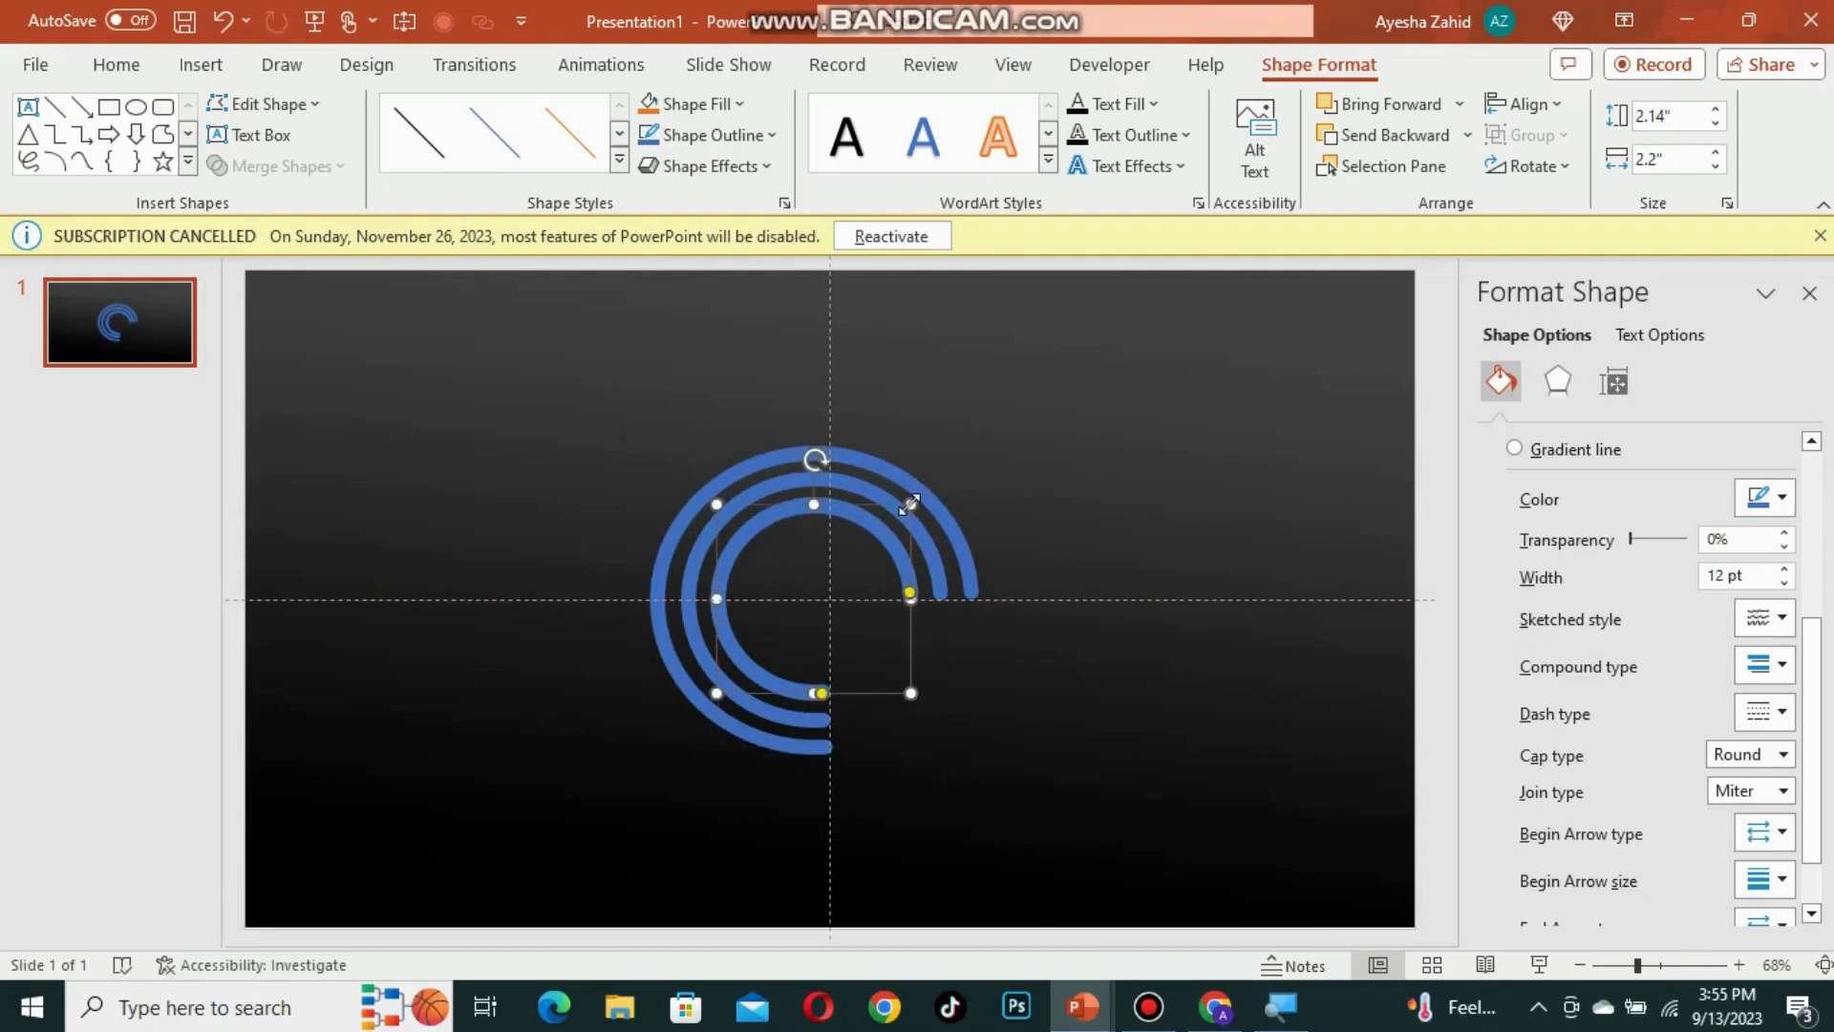
{"action": "left_click_drag", "start_coordinate": [910, 504], "coordinate": [875, 535]}
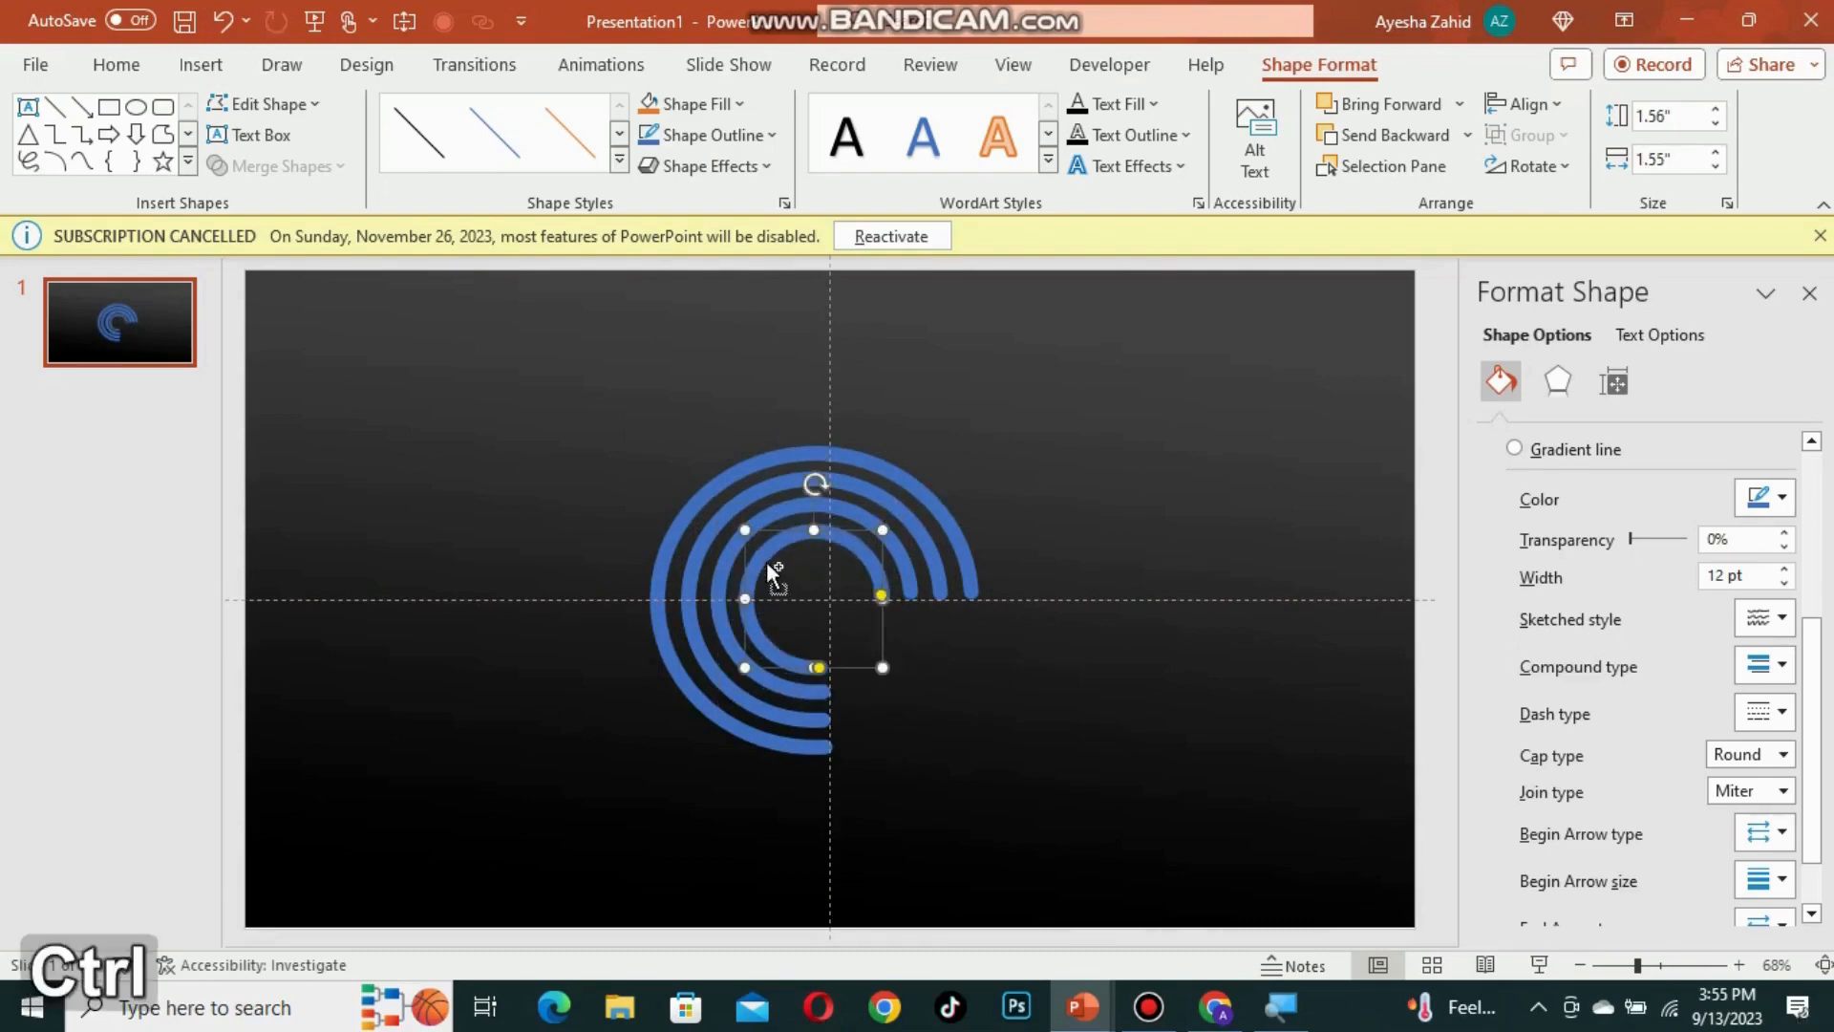
Step: Duplicate the smallest ring and shrink the copy into a fifth concentric ring at the centre
{"action": "key", "text": "ctrl+d"}
{"action": "left_click_drag", "start_coordinate": [770, 573], "coordinate": [761, 561]}
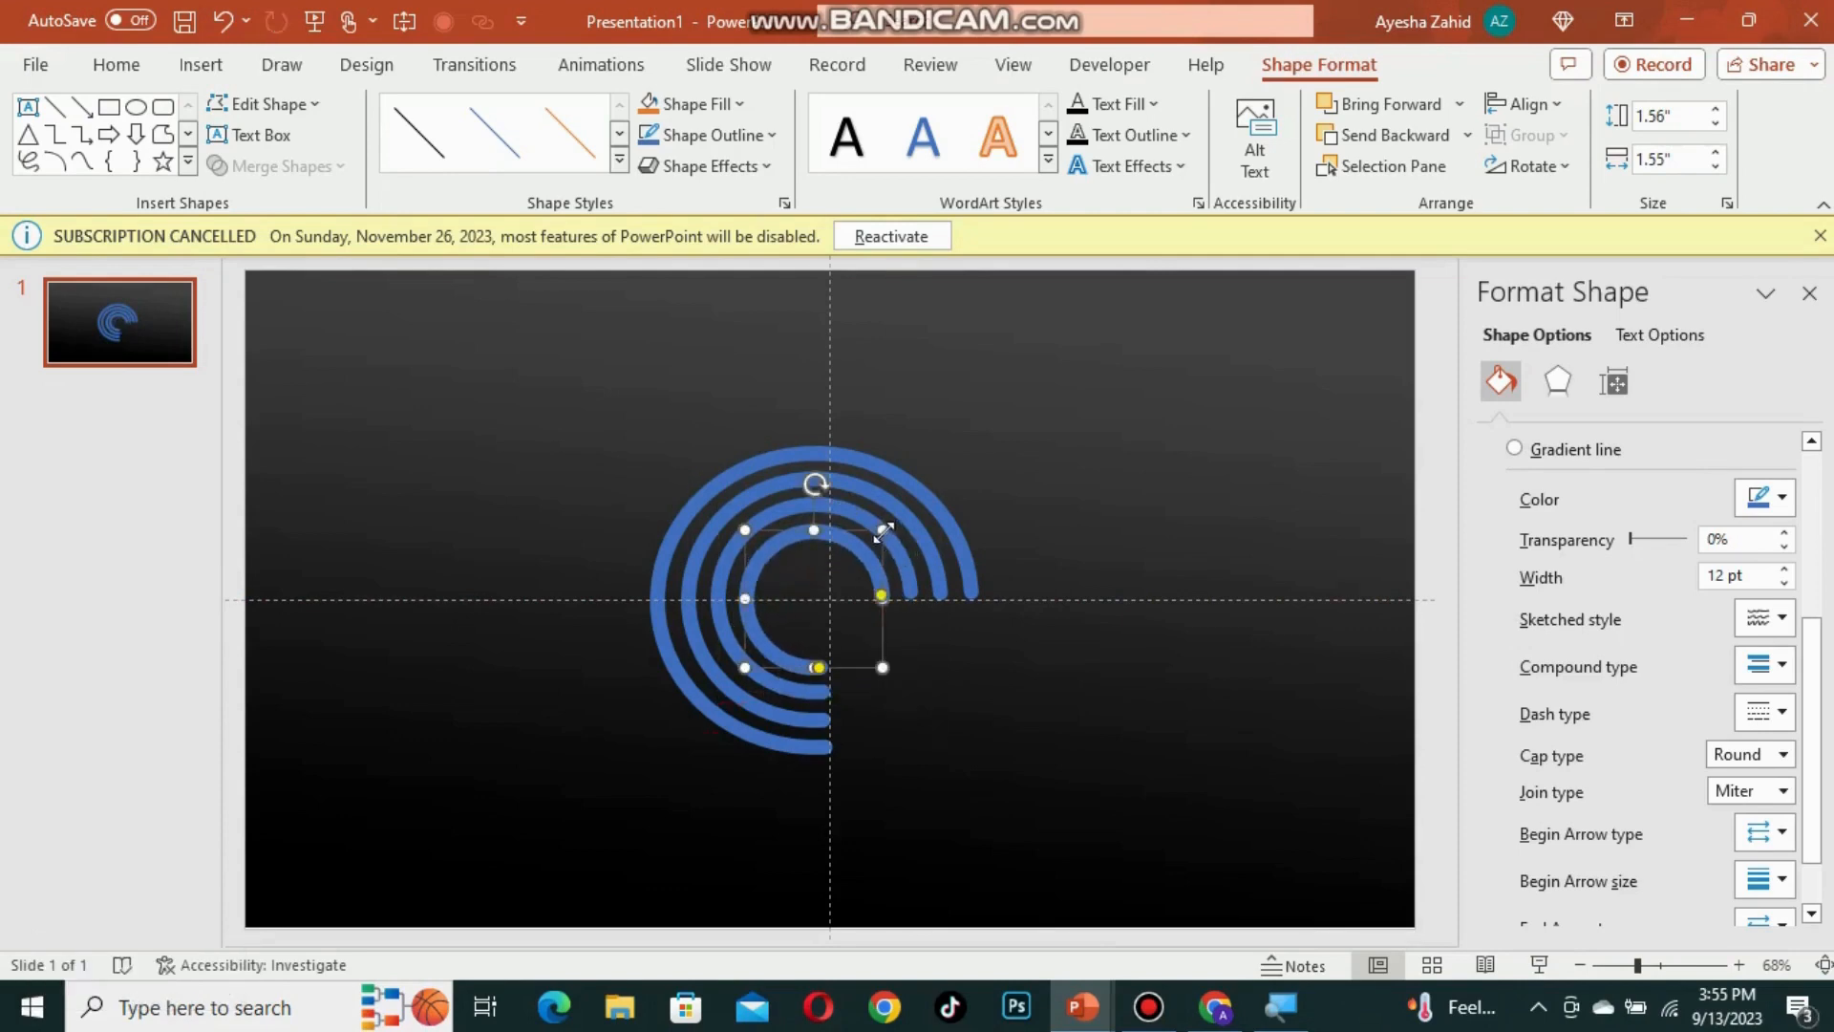
{"action": "left_click_drag", "start_coordinate": [885, 531], "coordinate": [853, 558]}
{"action": "left_click", "coordinate": [621, 616]}
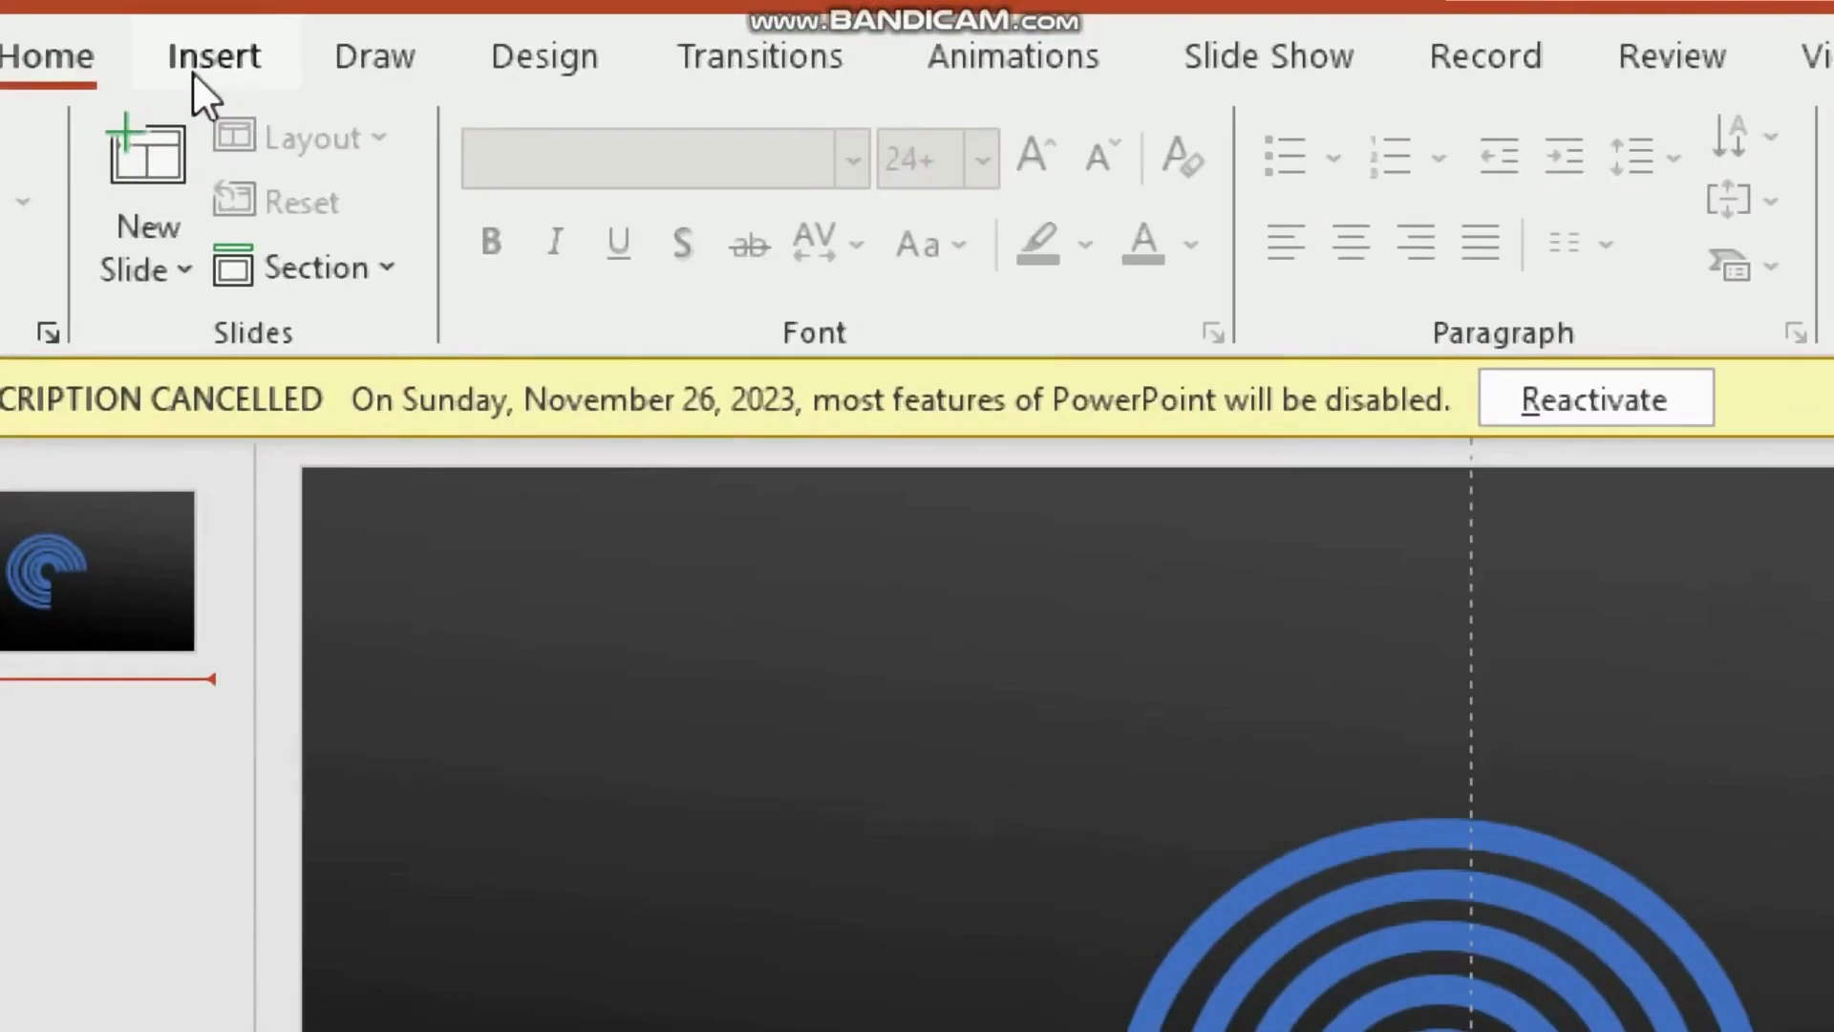
{"action": "left_click", "coordinate": [191, 71]}
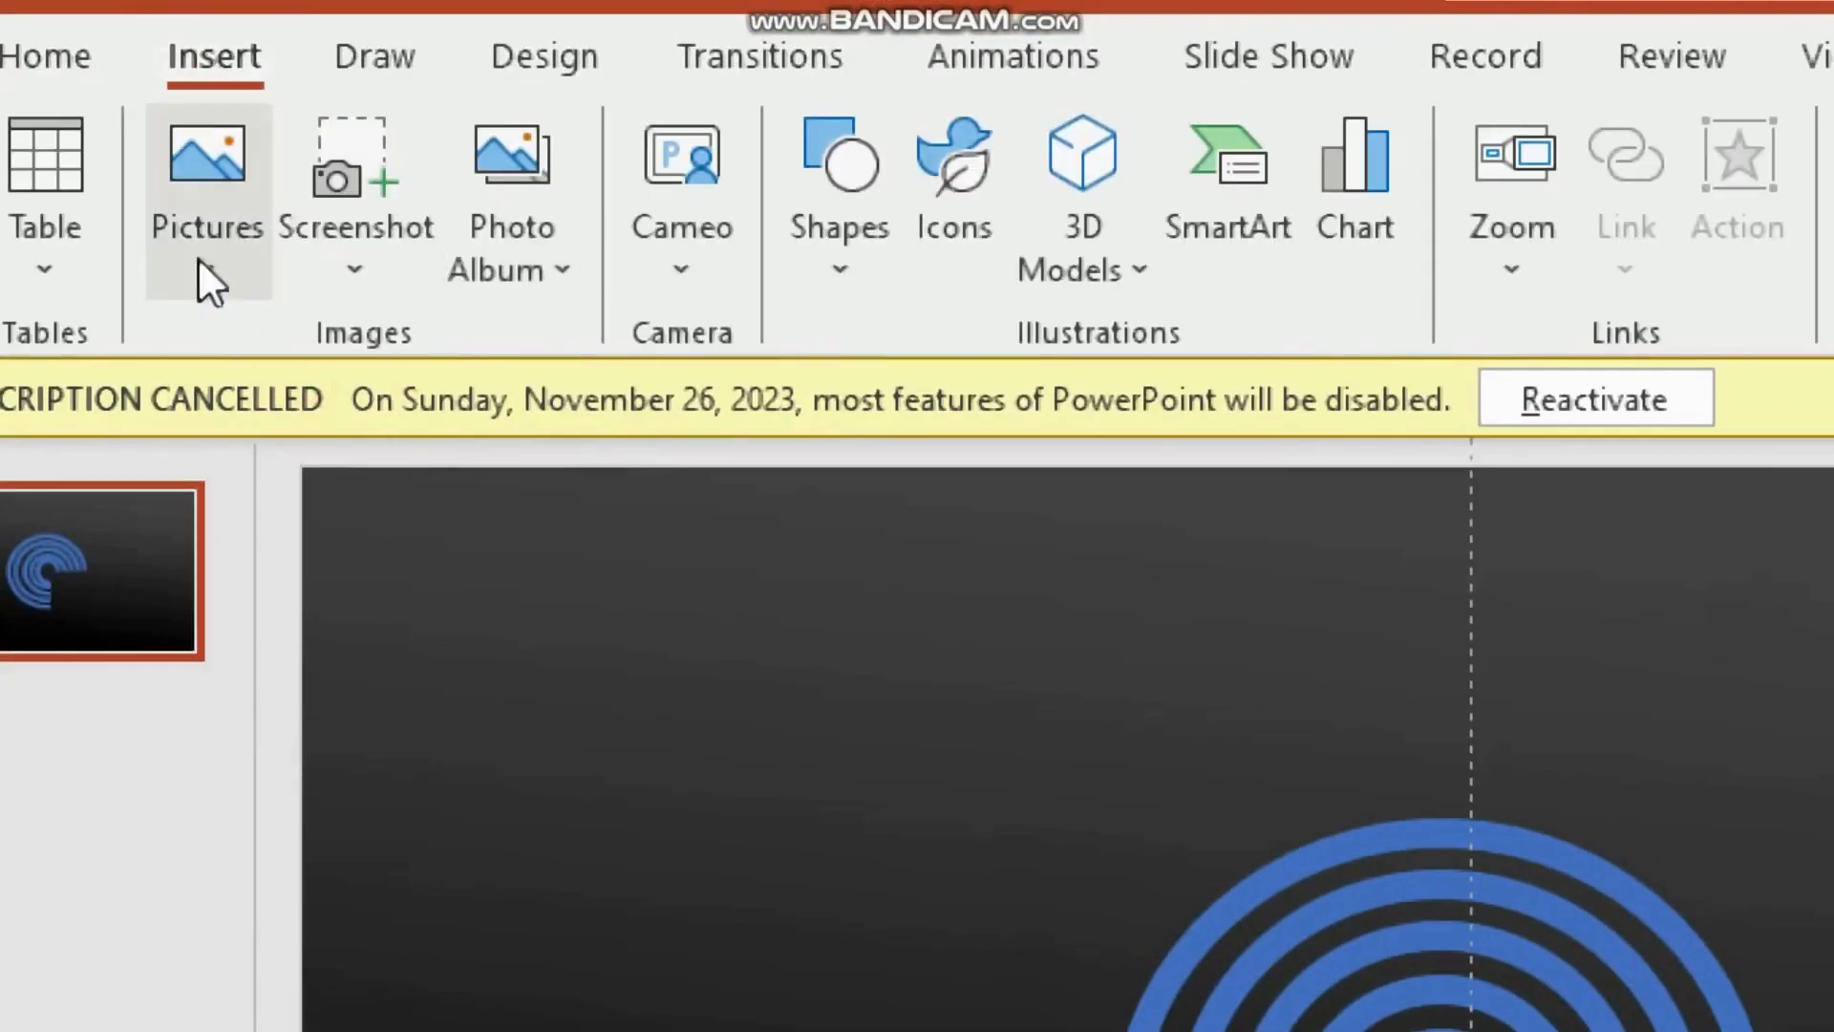
Step: Insert the Screenshot (2) colour-palette image and move it to the slide's lower left
{"action": "left_click", "coordinate": [202, 265]}
{"action": "left_click", "coordinate": [284, 411]}
{"action": "left_click", "coordinate": [692, 425]}
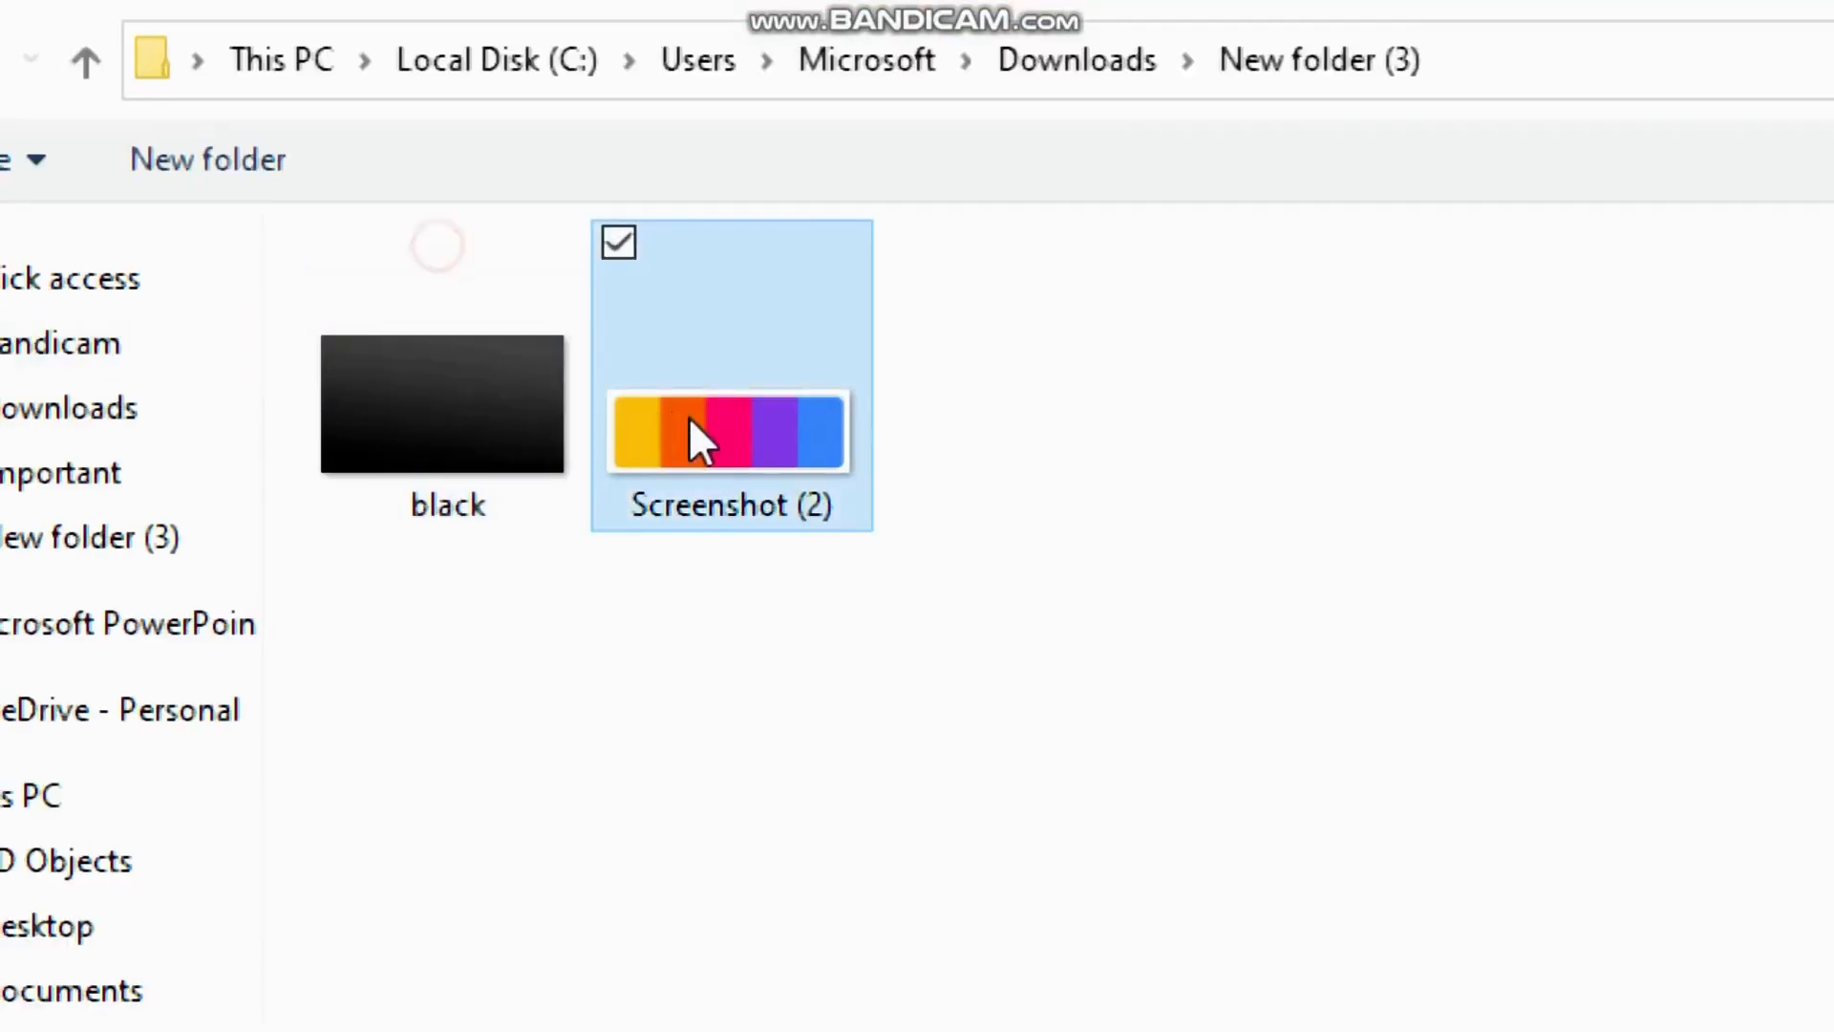
{"action": "double_click", "coordinate": [687, 414]}
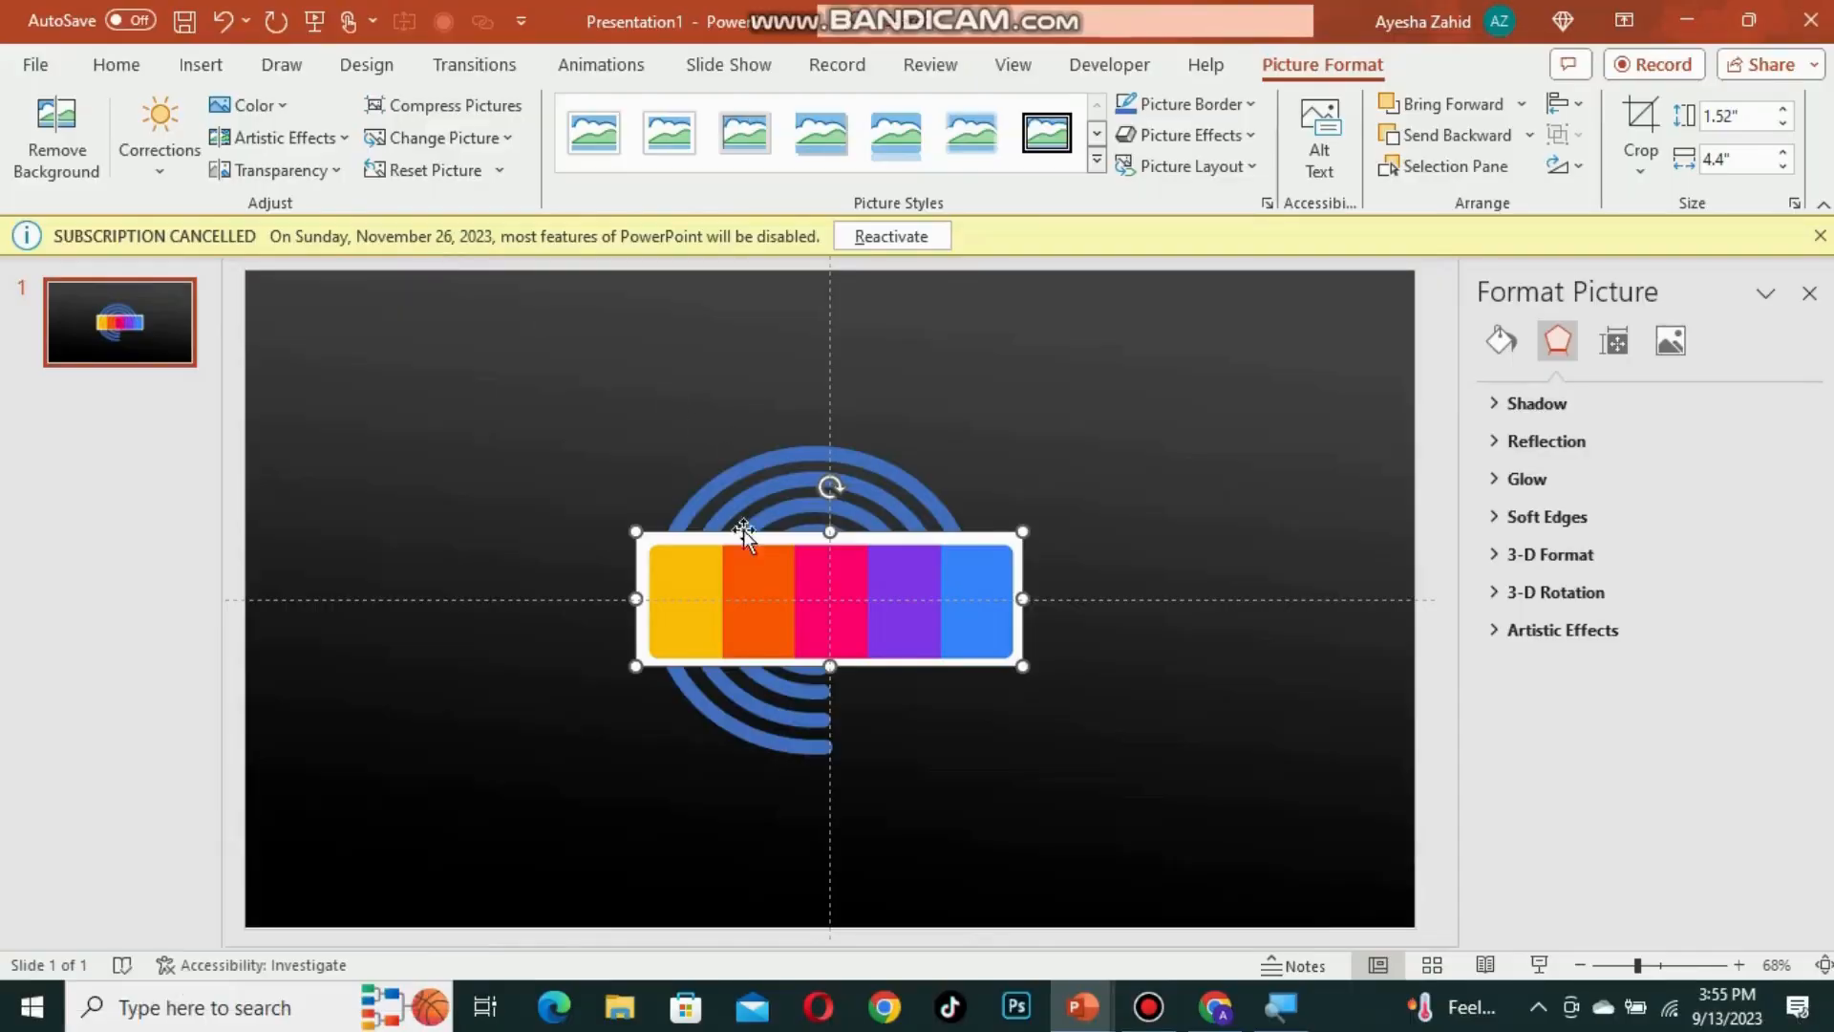
{"action": "left_click_drag", "start_coordinate": [743, 529], "coordinate": [464, 813]}
Step: Colour the outermost ring's line yellow by sampling the palette image with the eyedropper
{"action": "left_click", "coordinate": [673, 669]}
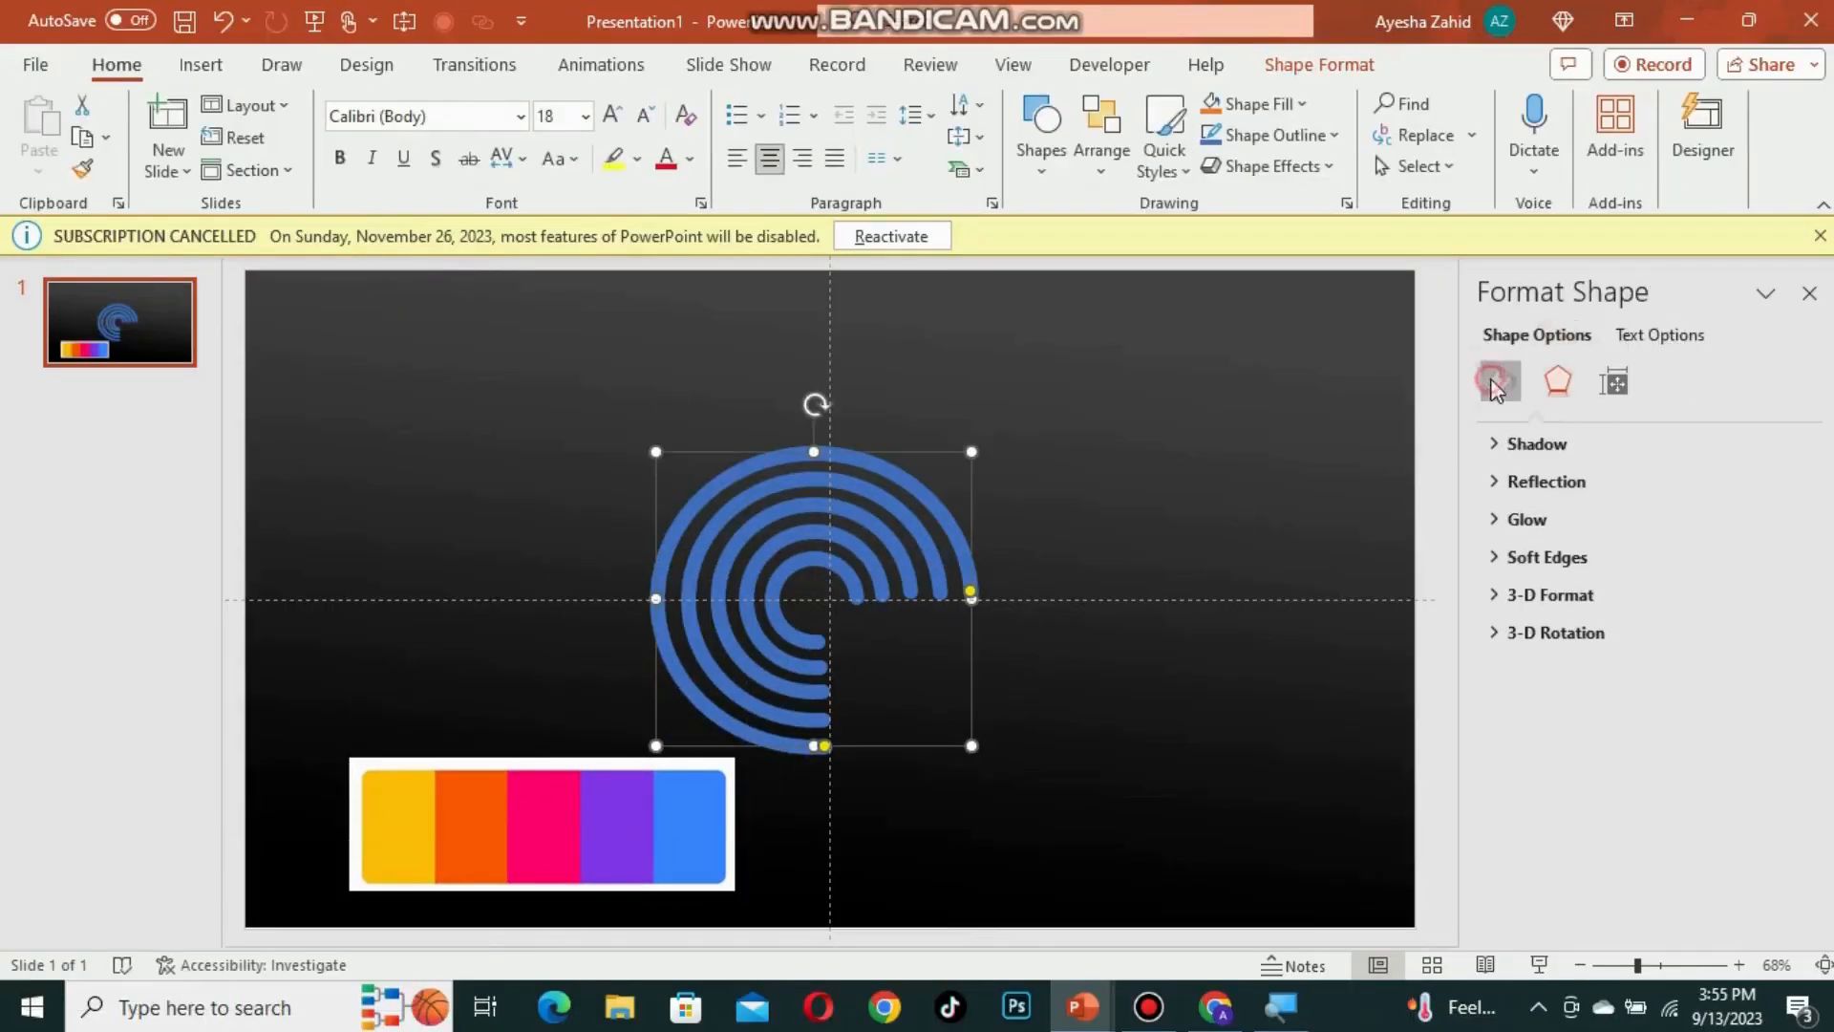
{"action": "left_click", "coordinate": [1495, 382]}
{"action": "scroll", "coordinate": [1762, 907], "scroll_direction": "down", "scroll_amount": 5}
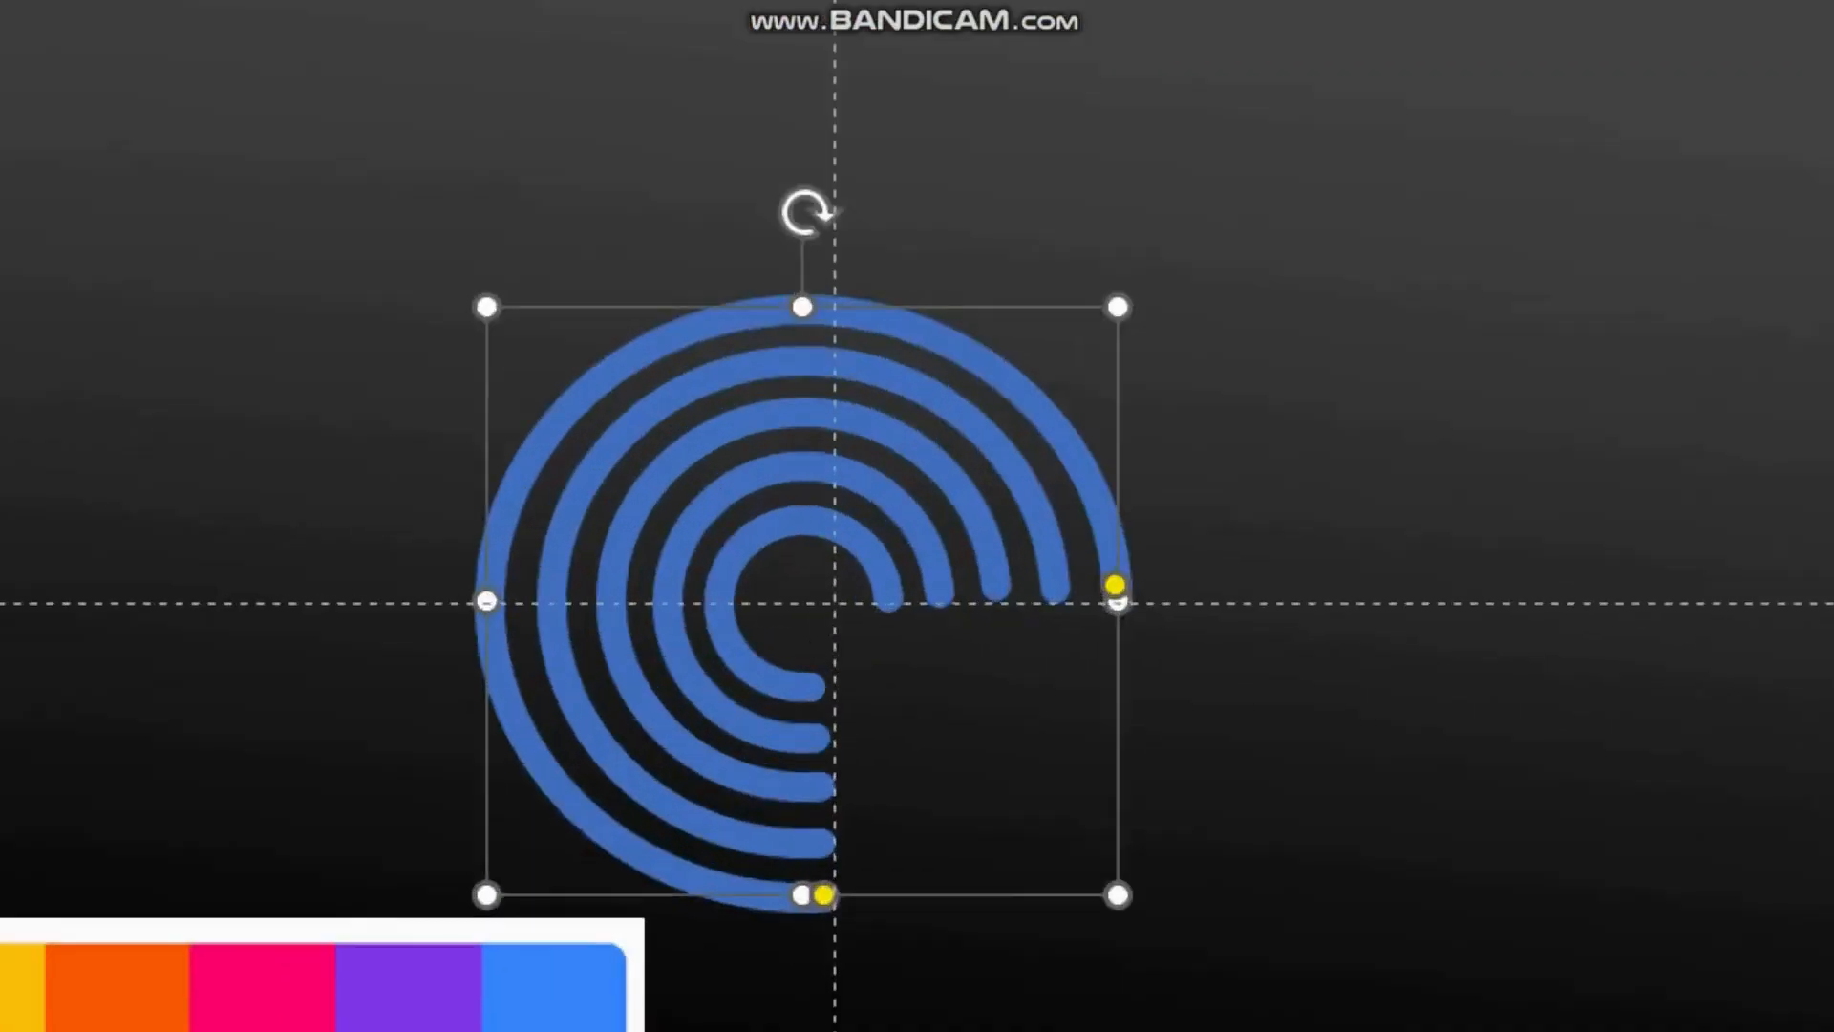
{"action": "left_click", "coordinate": [1725, 703]}
{"action": "left_click", "coordinate": [1452, 555]}
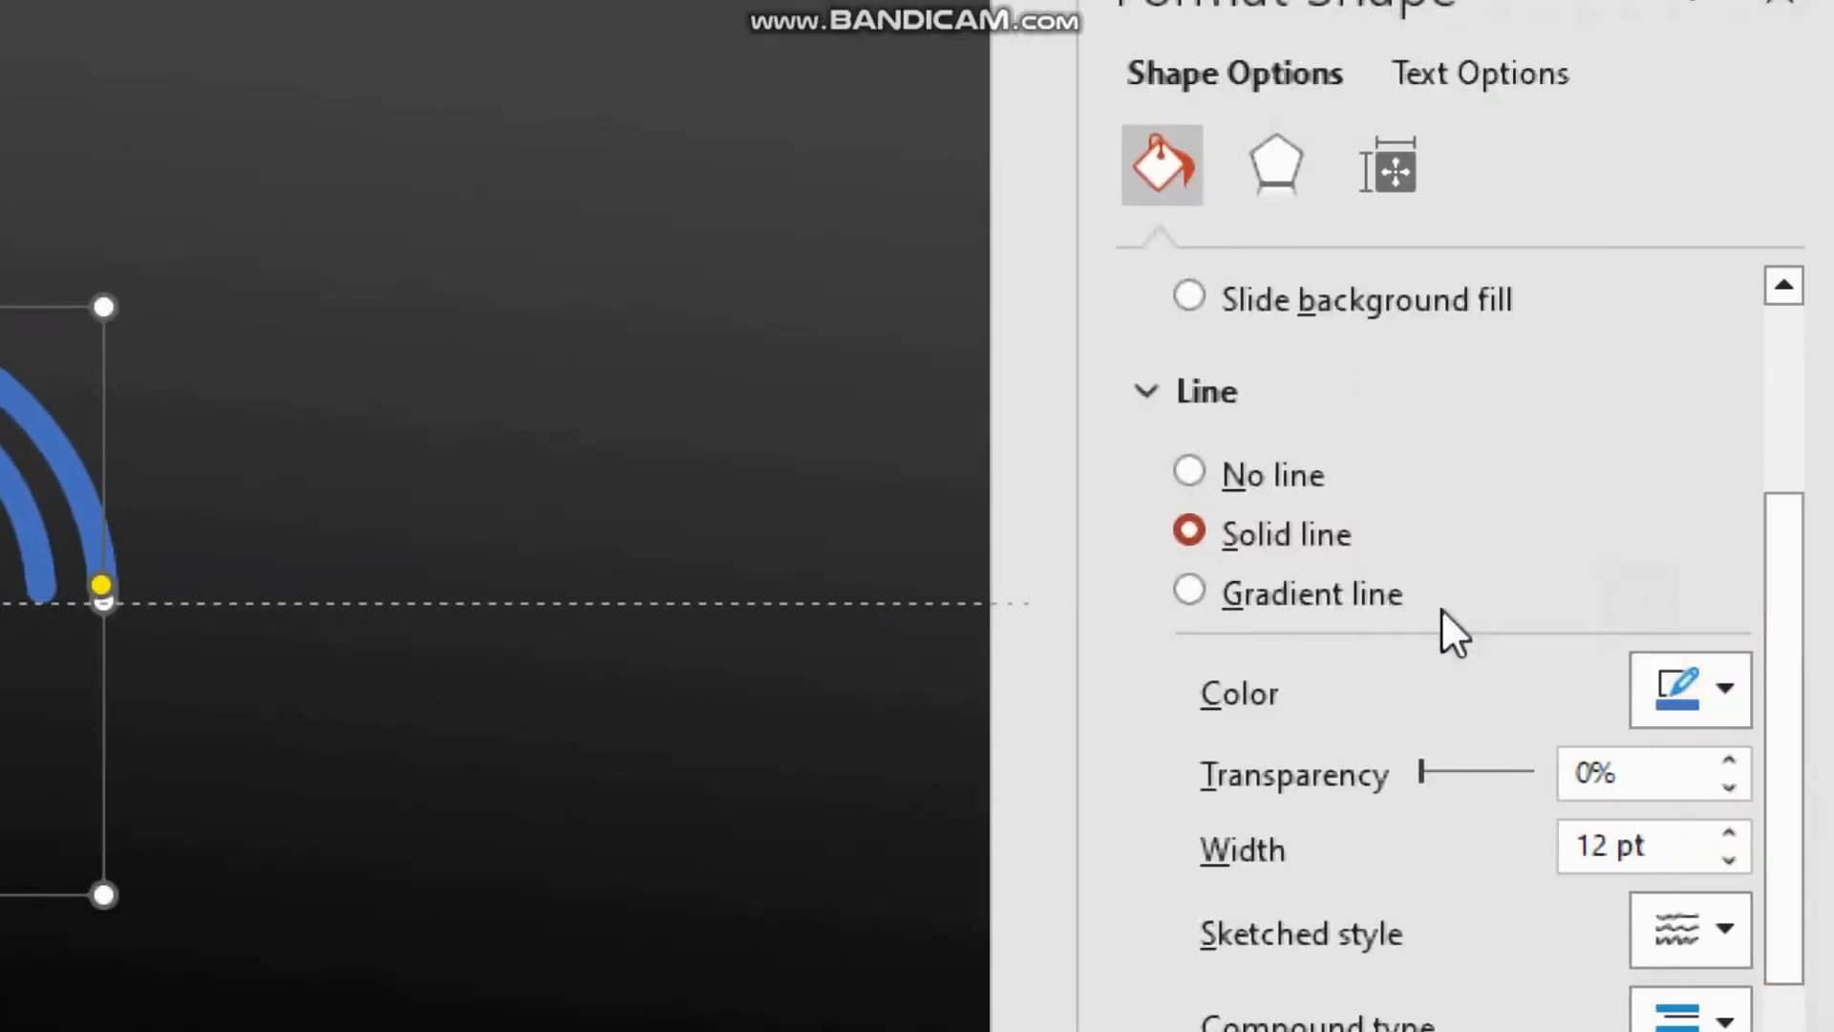
{"action": "left_click", "coordinate": [422, 794]}
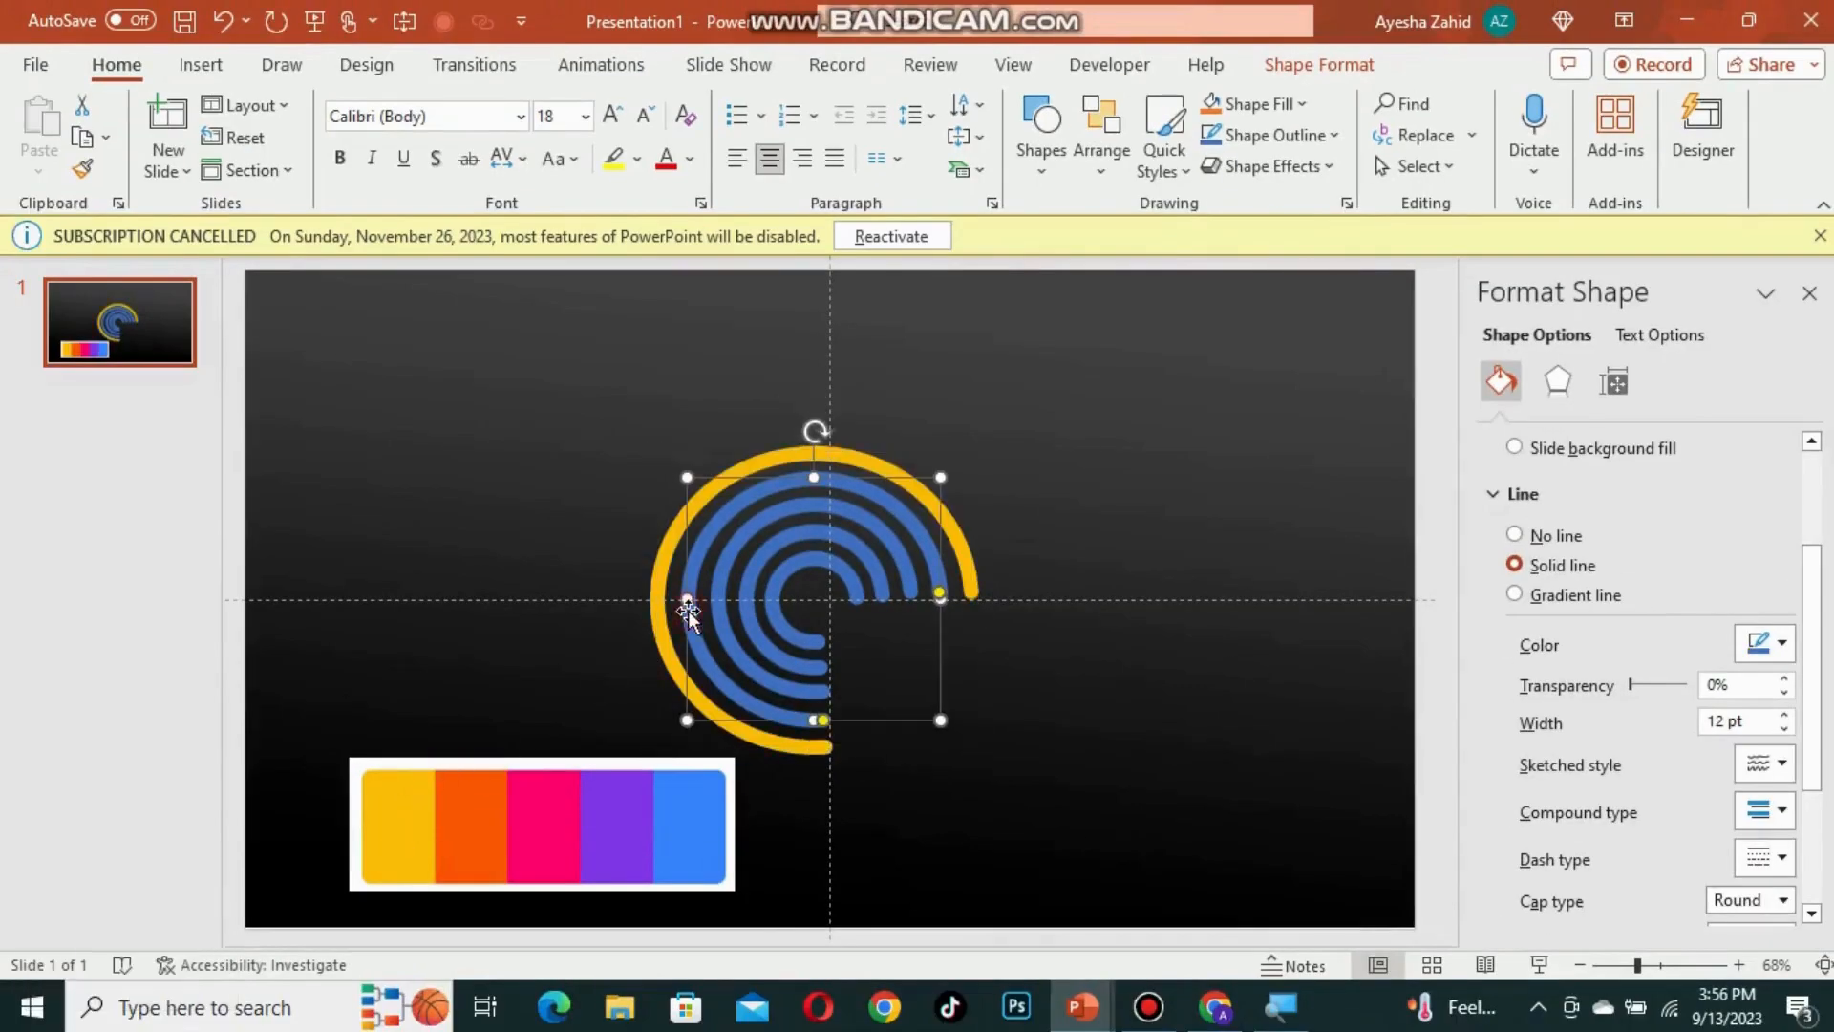
Step: Colour the second ring orange and the third ring pink by sampling the palette with the eyedropper
{"action": "left_click", "coordinate": [1742, 650]}
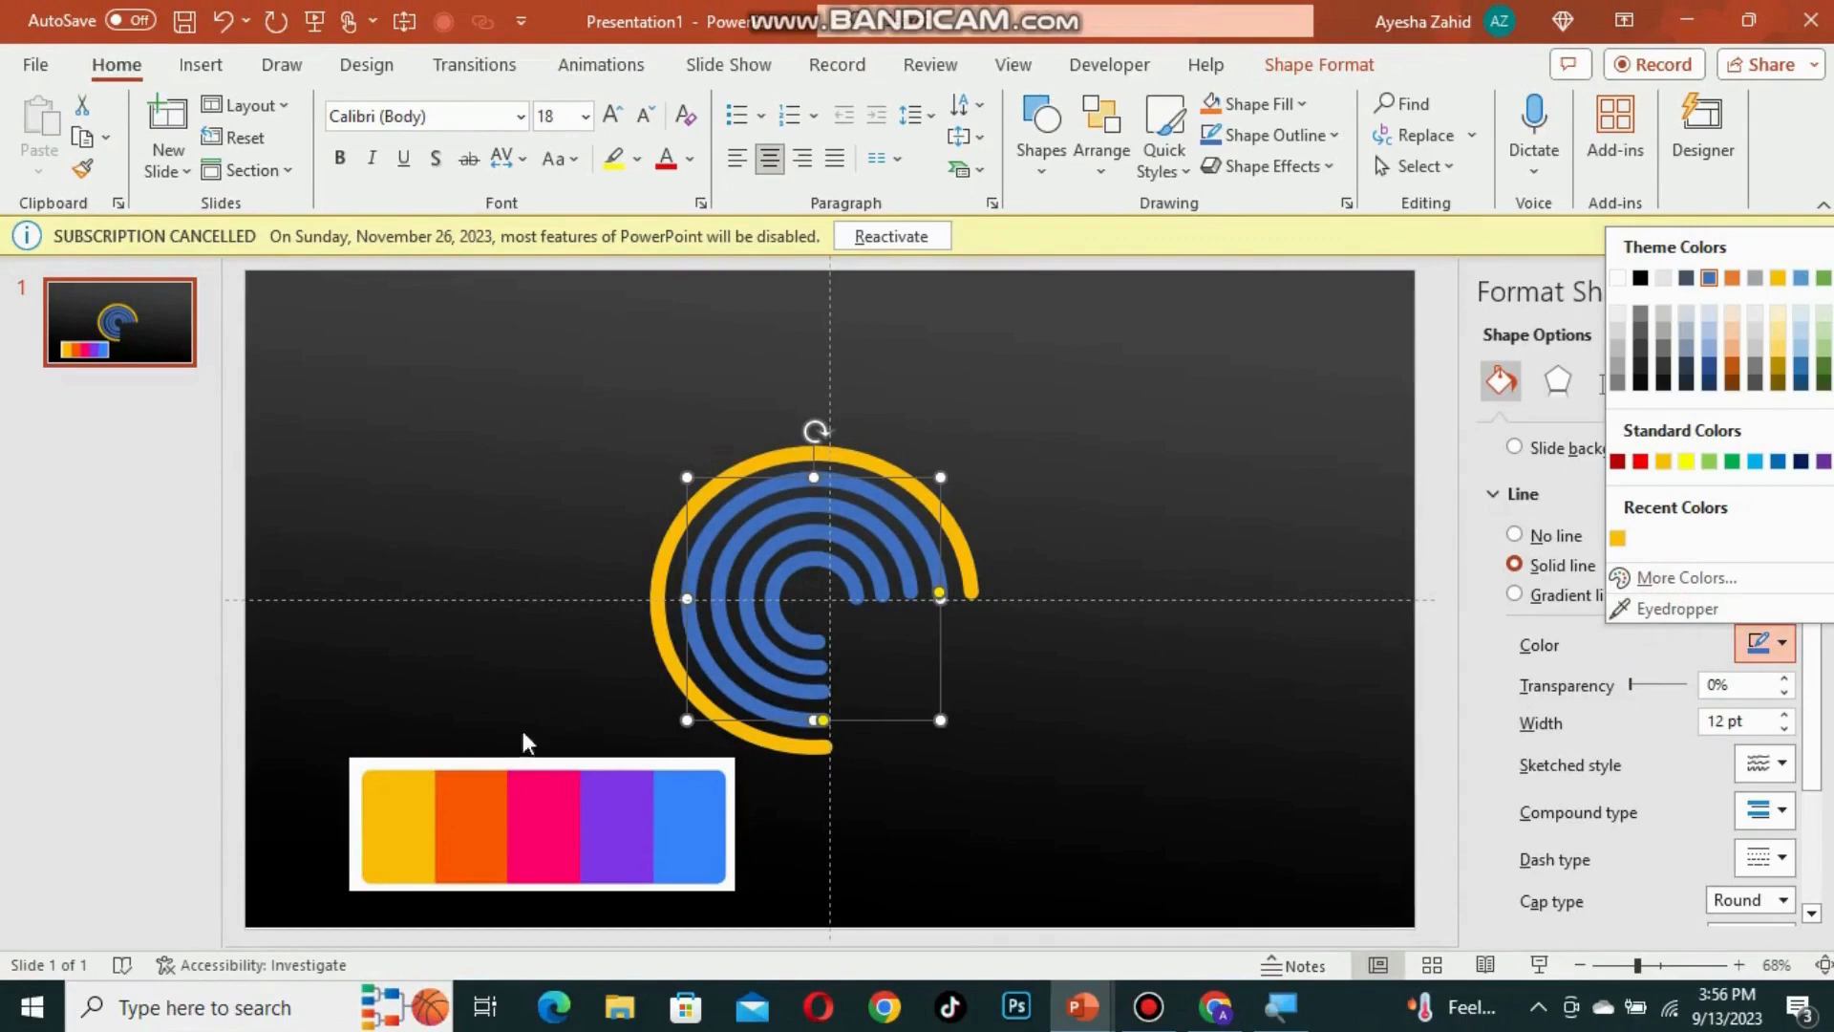
{"action": "left_click", "coordinate": [1700, 609]}
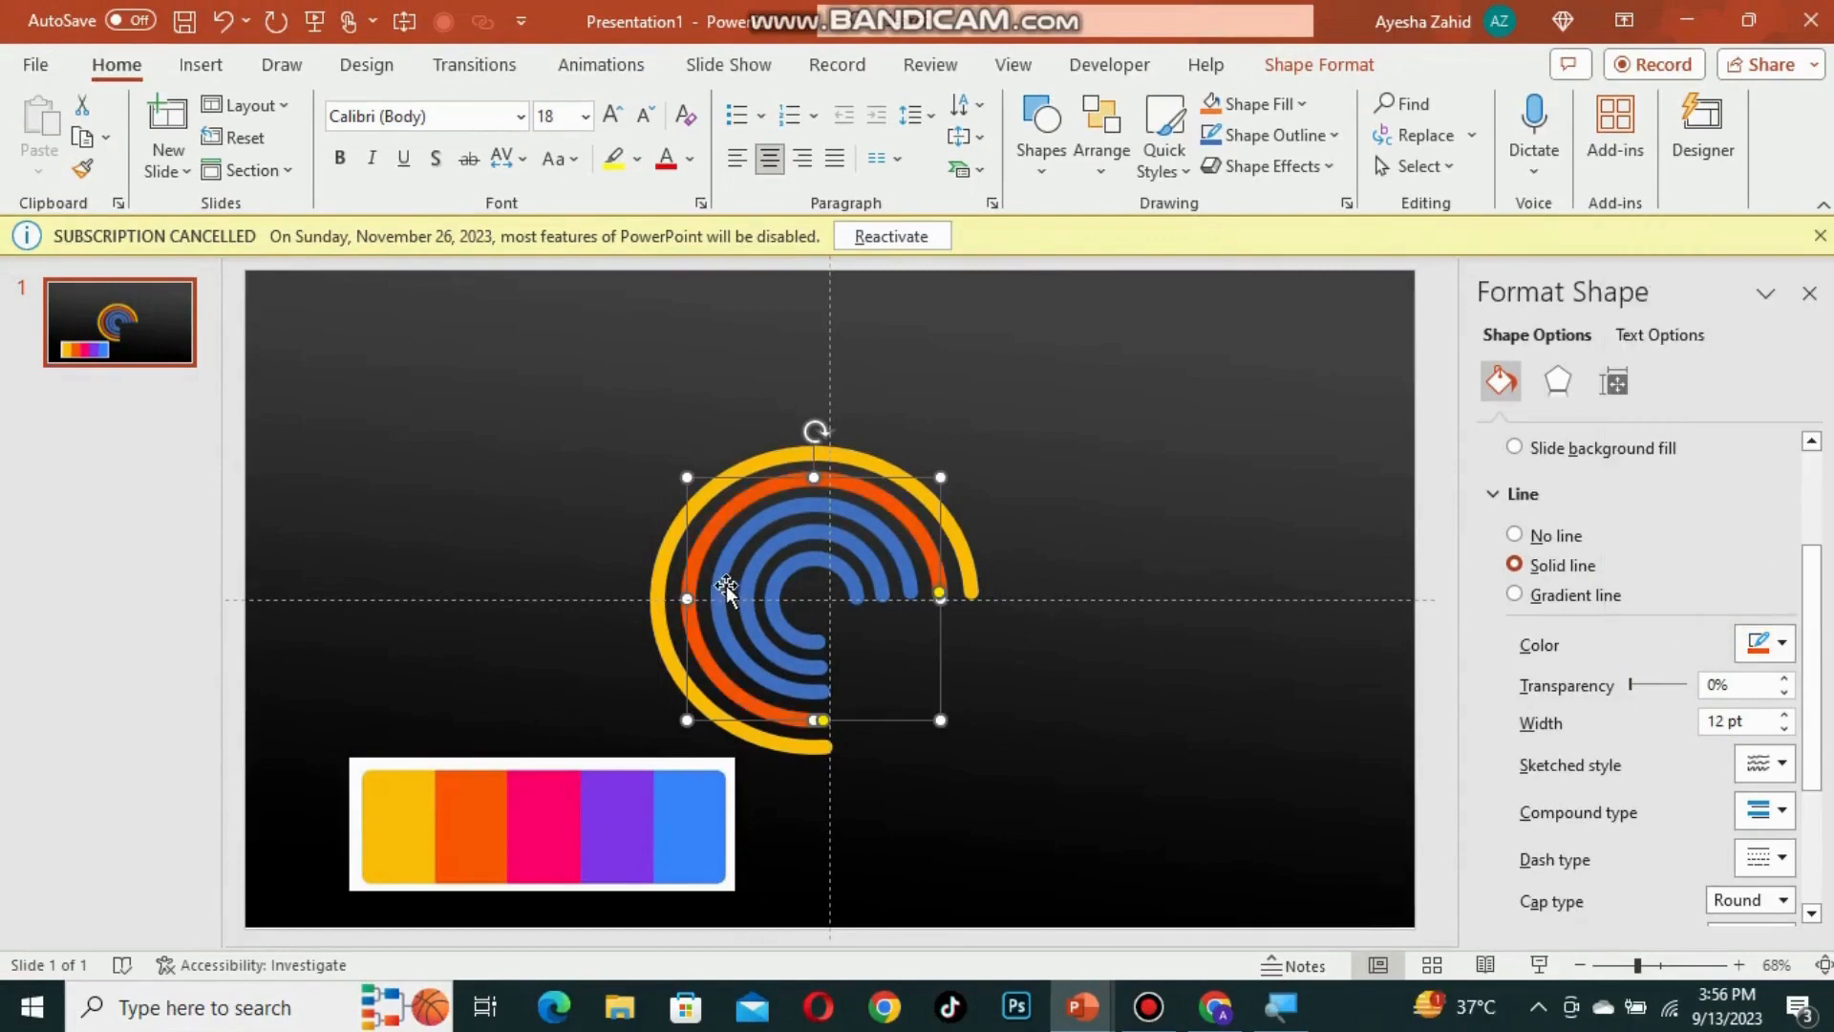
{"action": "left_click", "coordinate": [726, 584]}
{"action": "left_click", "coordinate": [1766, 642]}
{"action": "left_click", "coordinate": [1681, 609]}
{"action": "left_click", "coordinate": [561, 823]}
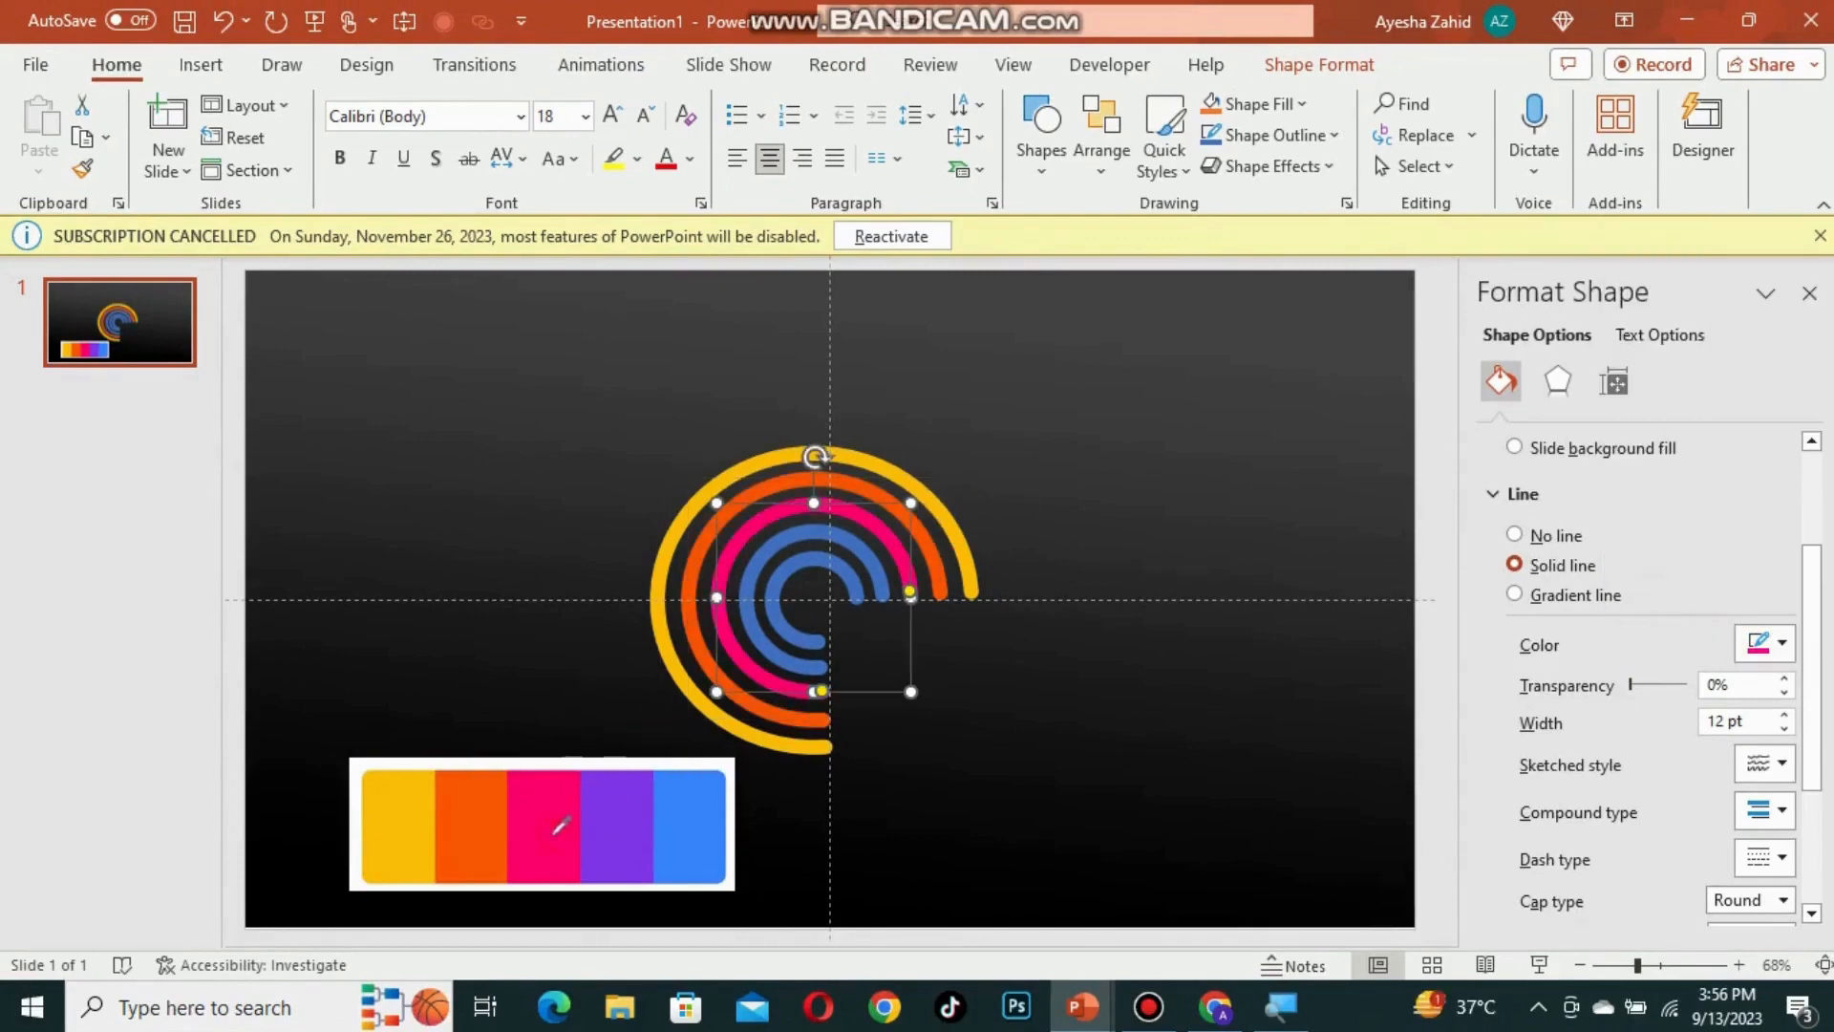
Step: Colour the fourth ring purple and the innermost ring blue by sampling the palette with the eyedropper
{"action": "left_click", "coordinate": [752, 567]}
{"action": "left_click", "coordinate": [1772, 643]}
{"action": "left_click", "coordinate": [1681, 608]}
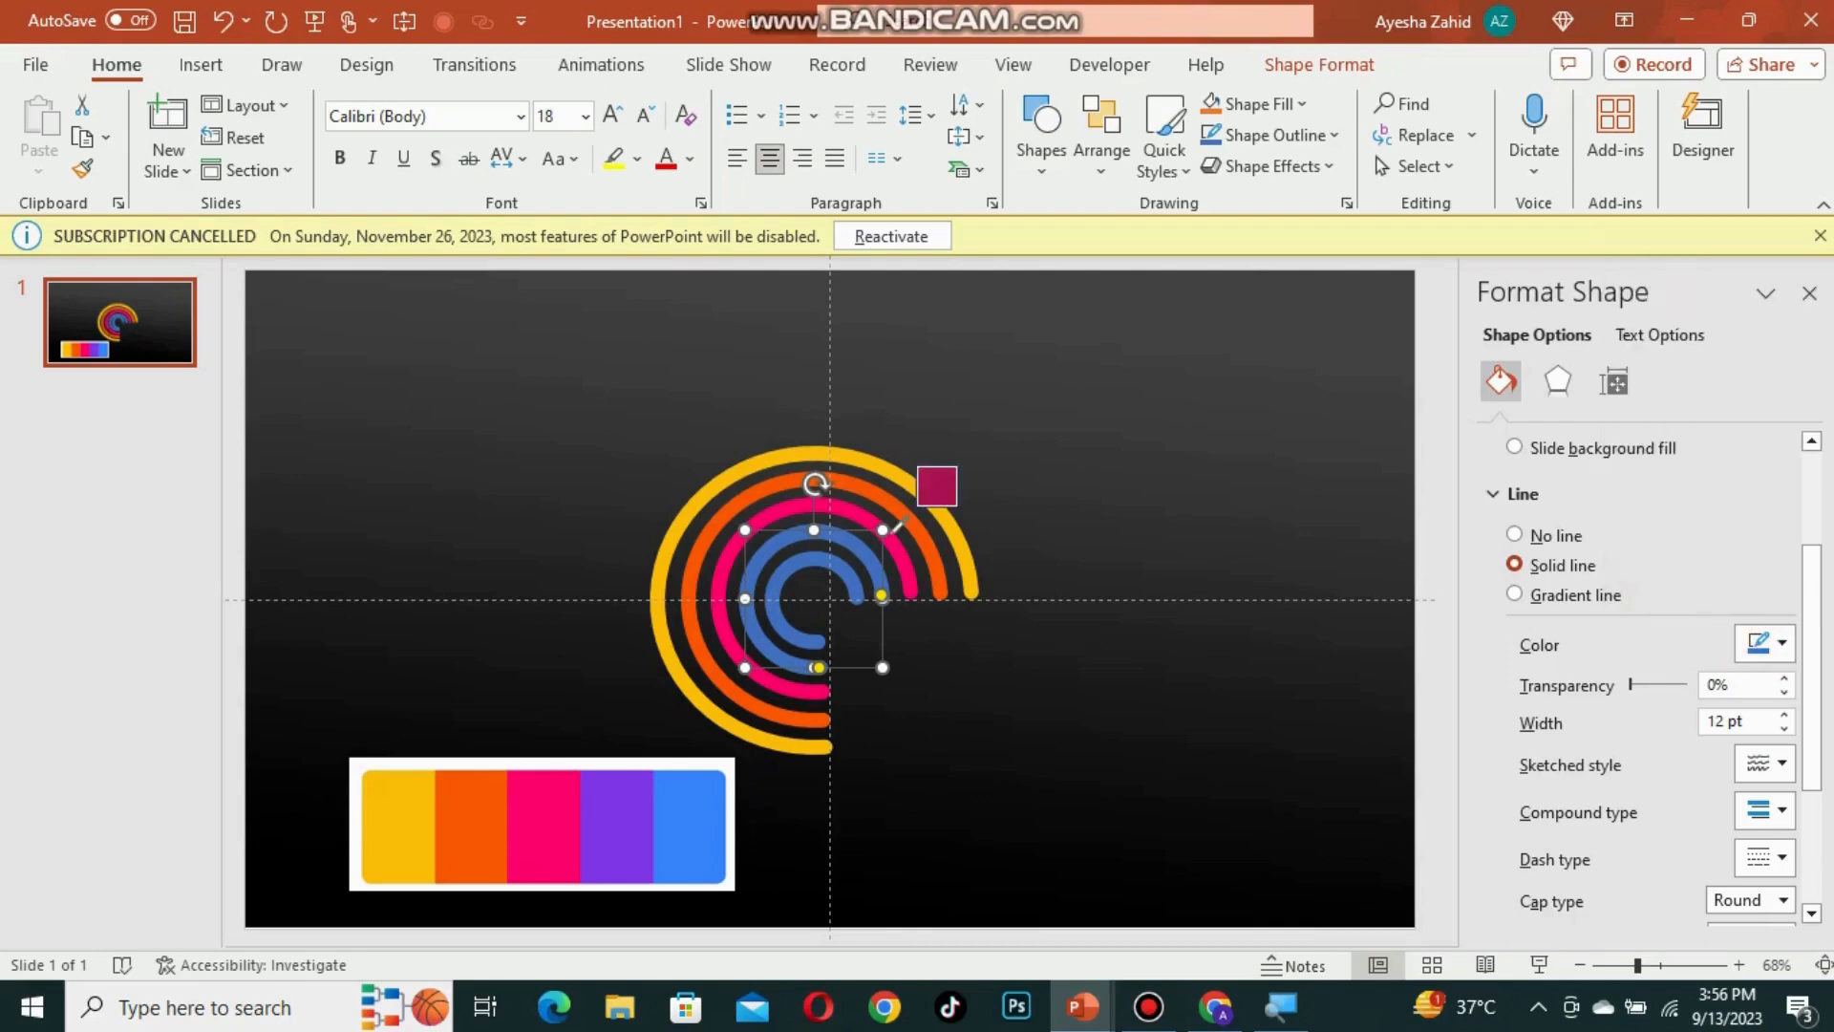
{"action": "left_click", "coordinate": [630, 821]}
{"action": "left_click", "coordinate": [834, 649]}
{"action": "left_click", "coordinate": [1772, 643]}
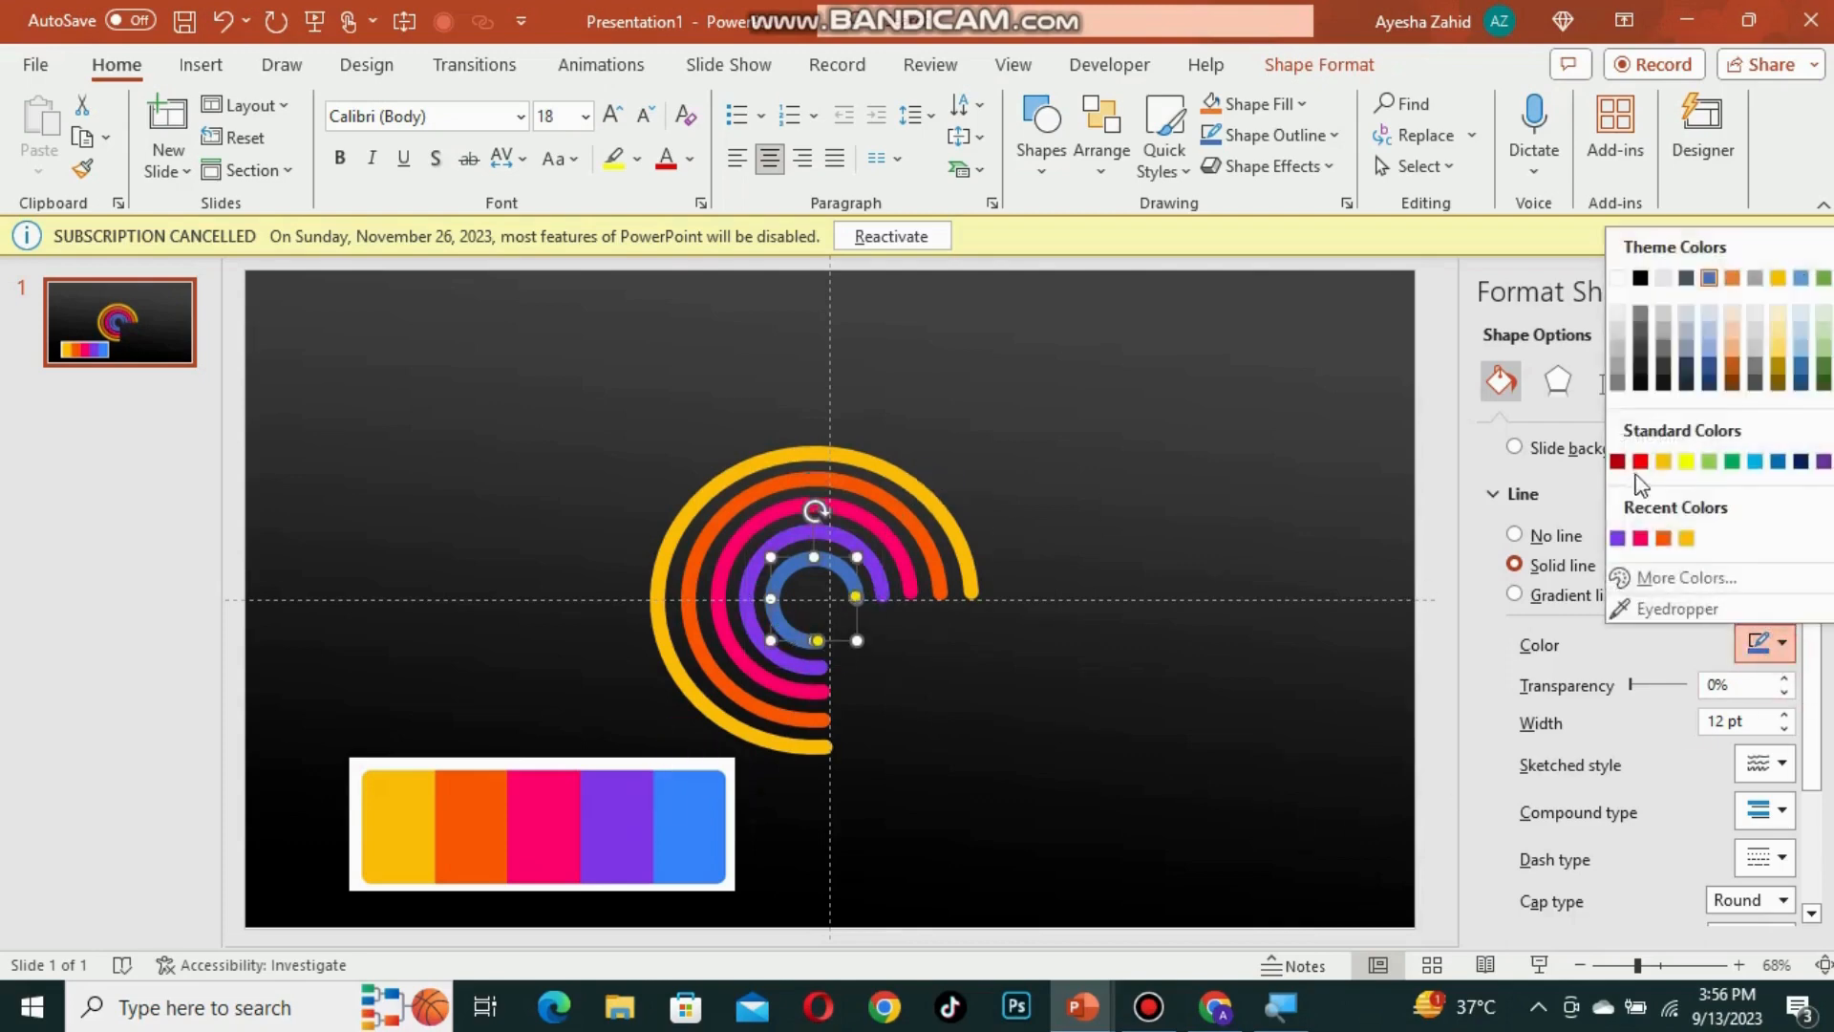
{"action": "left_click", "coordinate": [1636, 606]}
{"action": "left_click", "coordinate": [698, 819]}
Step: Delete the colour-palette image from the slide
{"action": "left_click", "coordinate": [818, 642]}
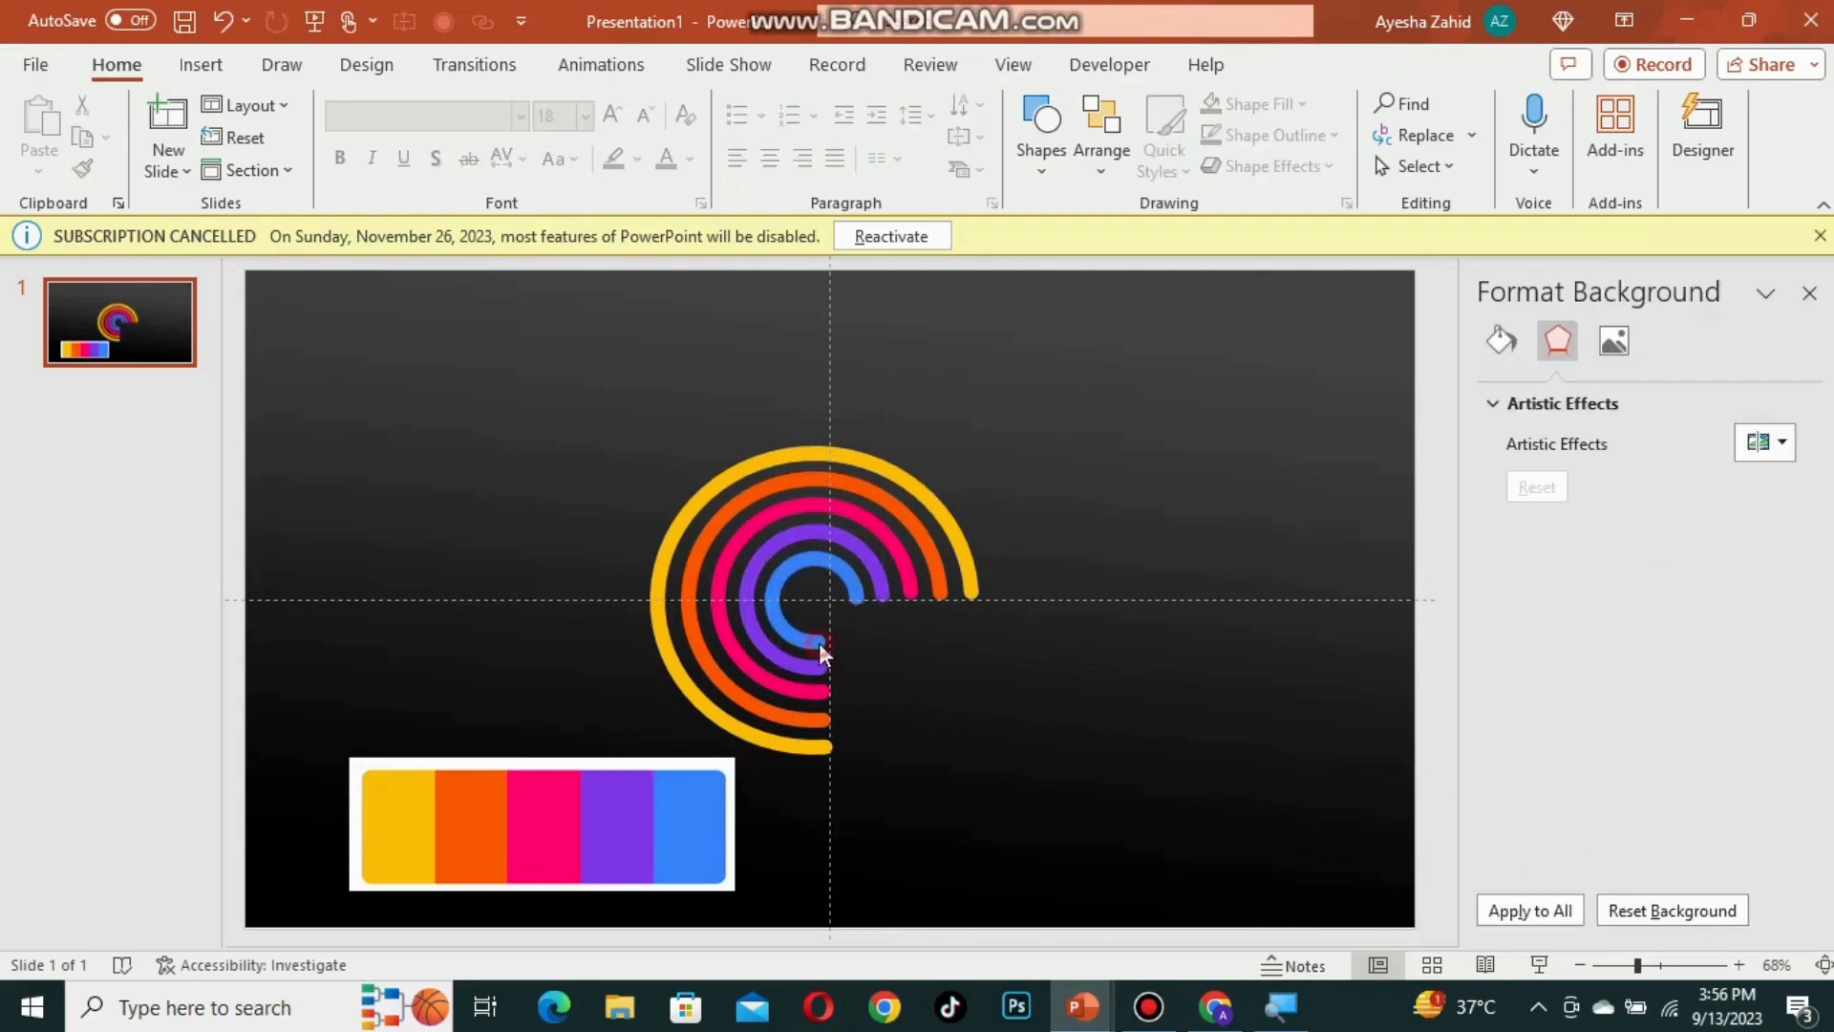
{"action": "left_click", "coordinate": [819, 642]}
{"action": "left_click_drag", "start_coordinate": [819, 640], "coordinate": [827, 642]}
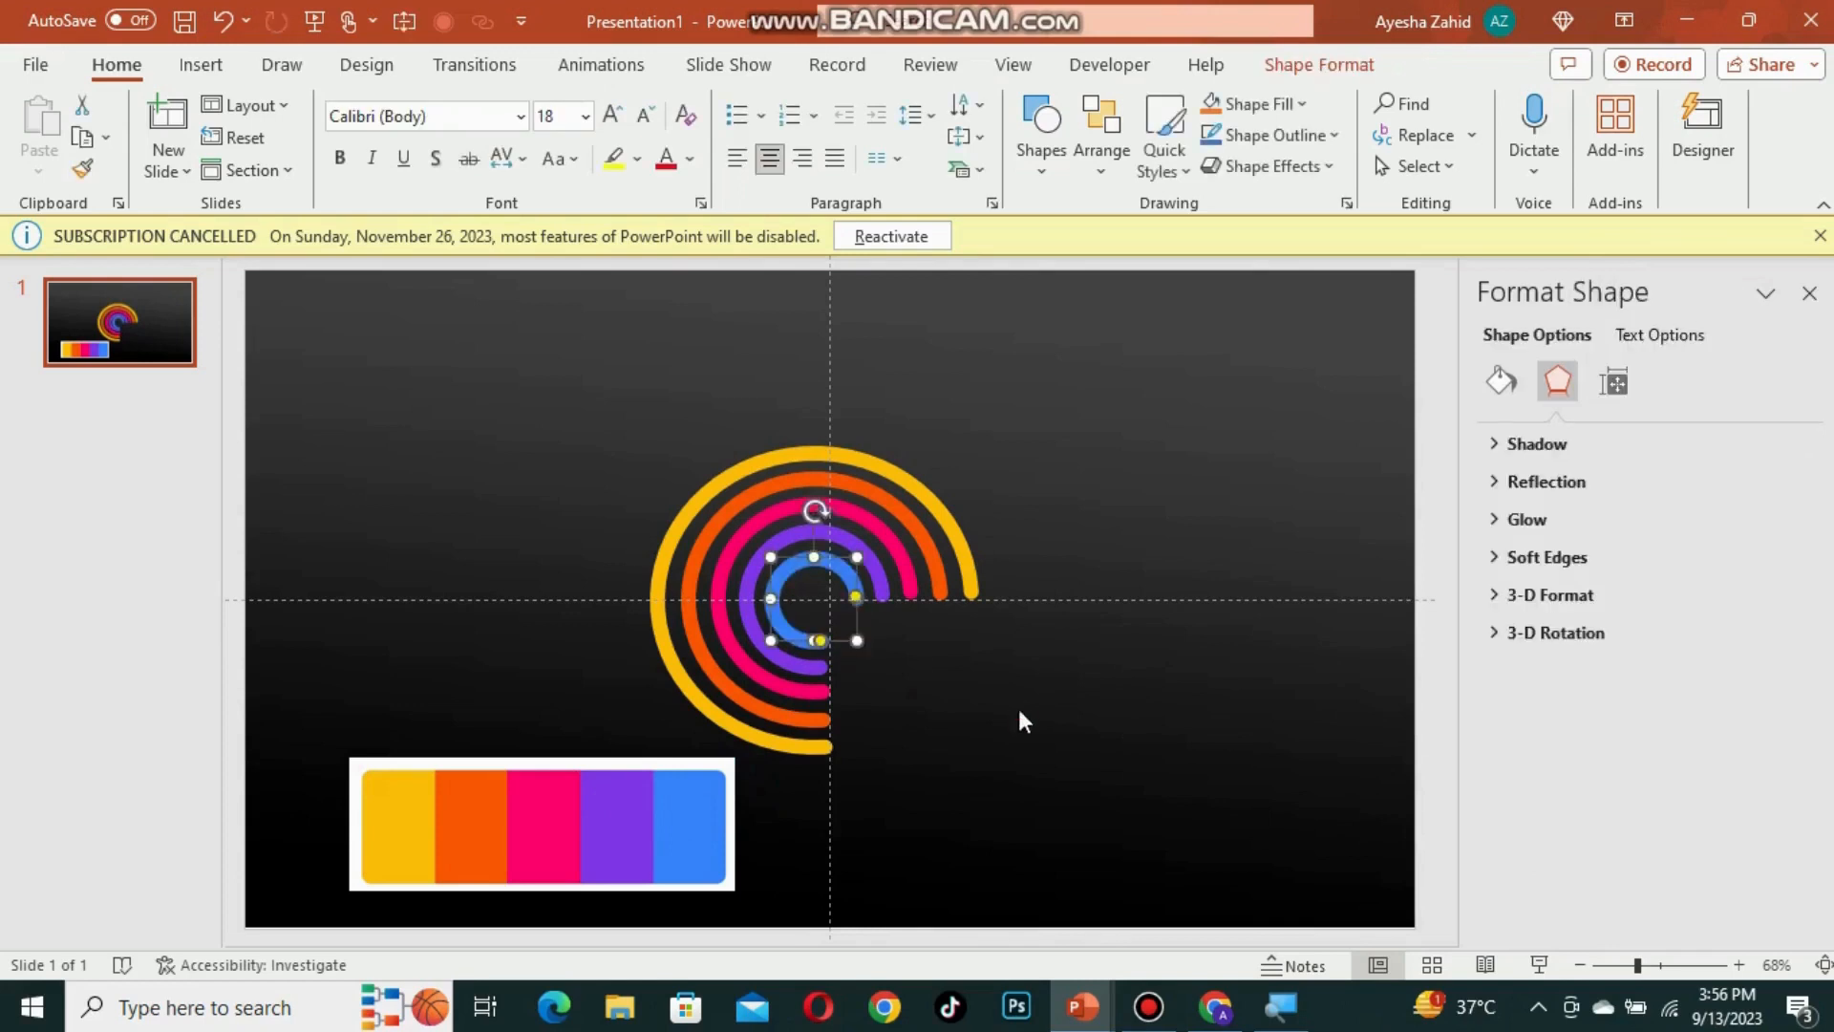
{"action": "left_click", "coordinate": [669, 812]}
{"action": "key", "text": "Delete"}
Step: Group the five coloured rings and place a duplicate of the group to their right
{"action": "left_click_drag", "start_coordinate": [512, 411], "coordinate": [1175, 929]}
{"action": "key", "text": "ctrl+g"}
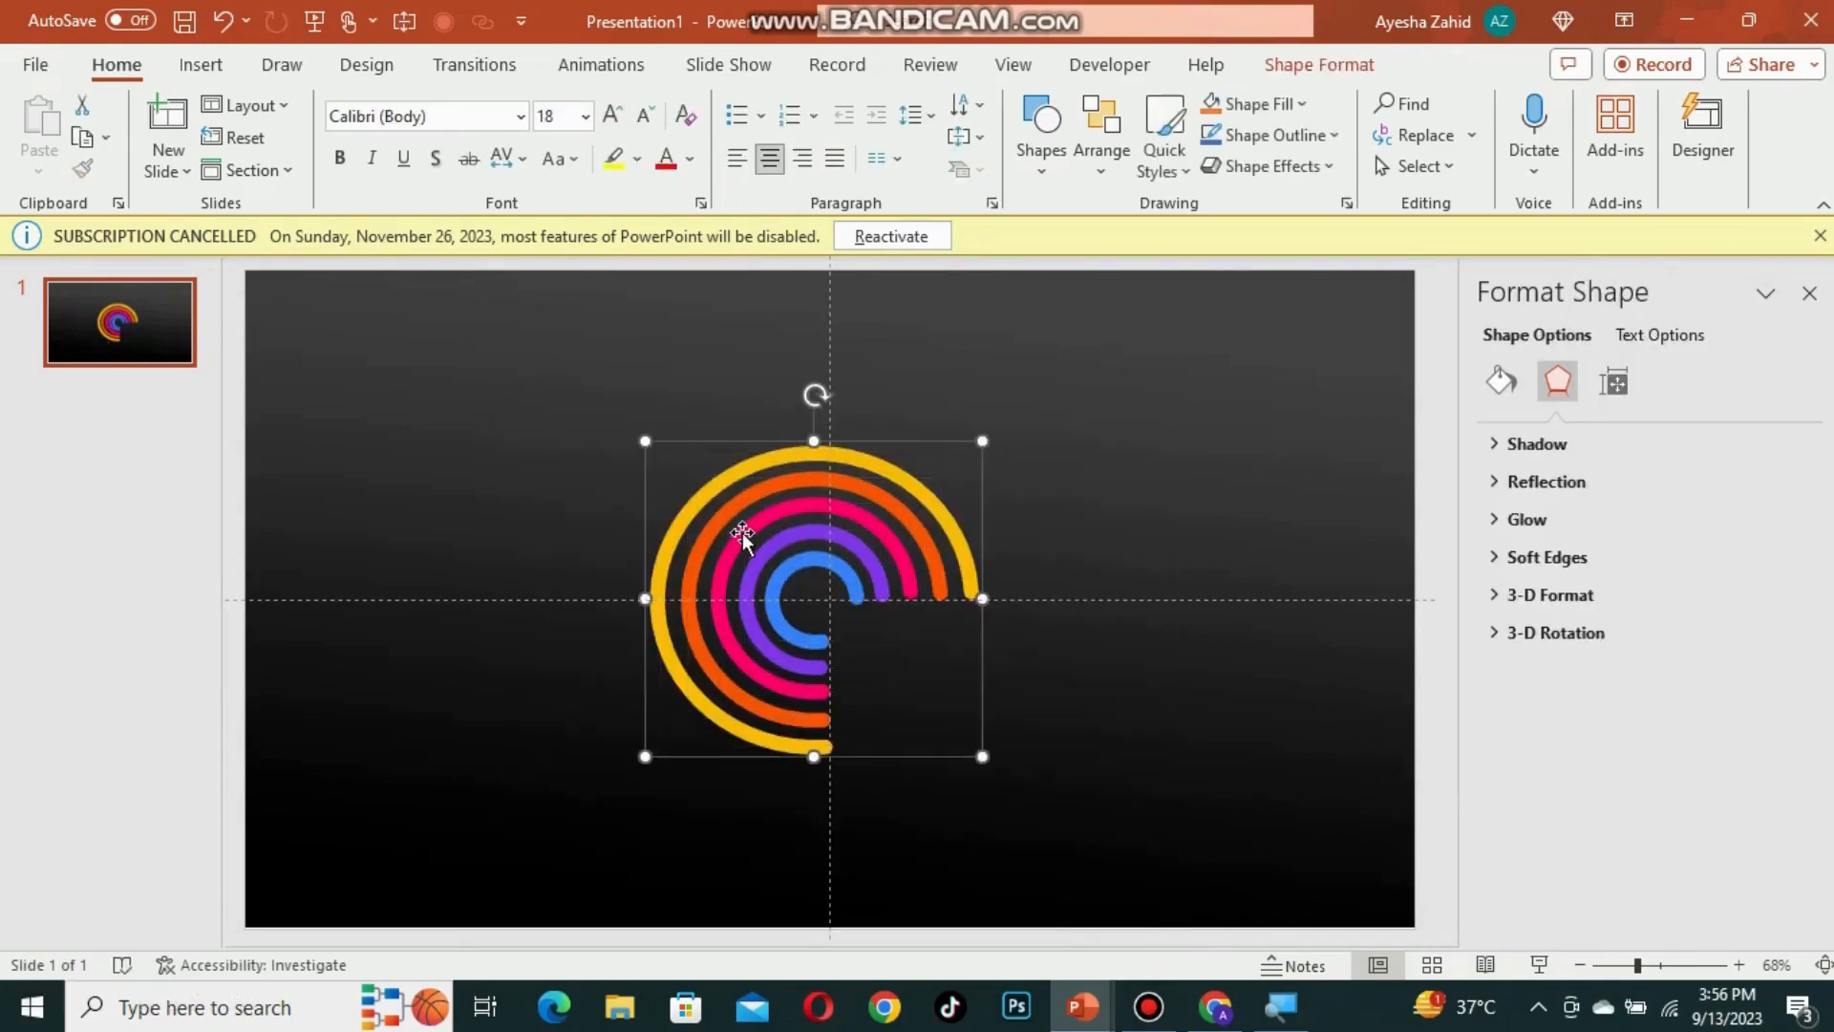
{"action": "key", "text": "ctrl+d"}
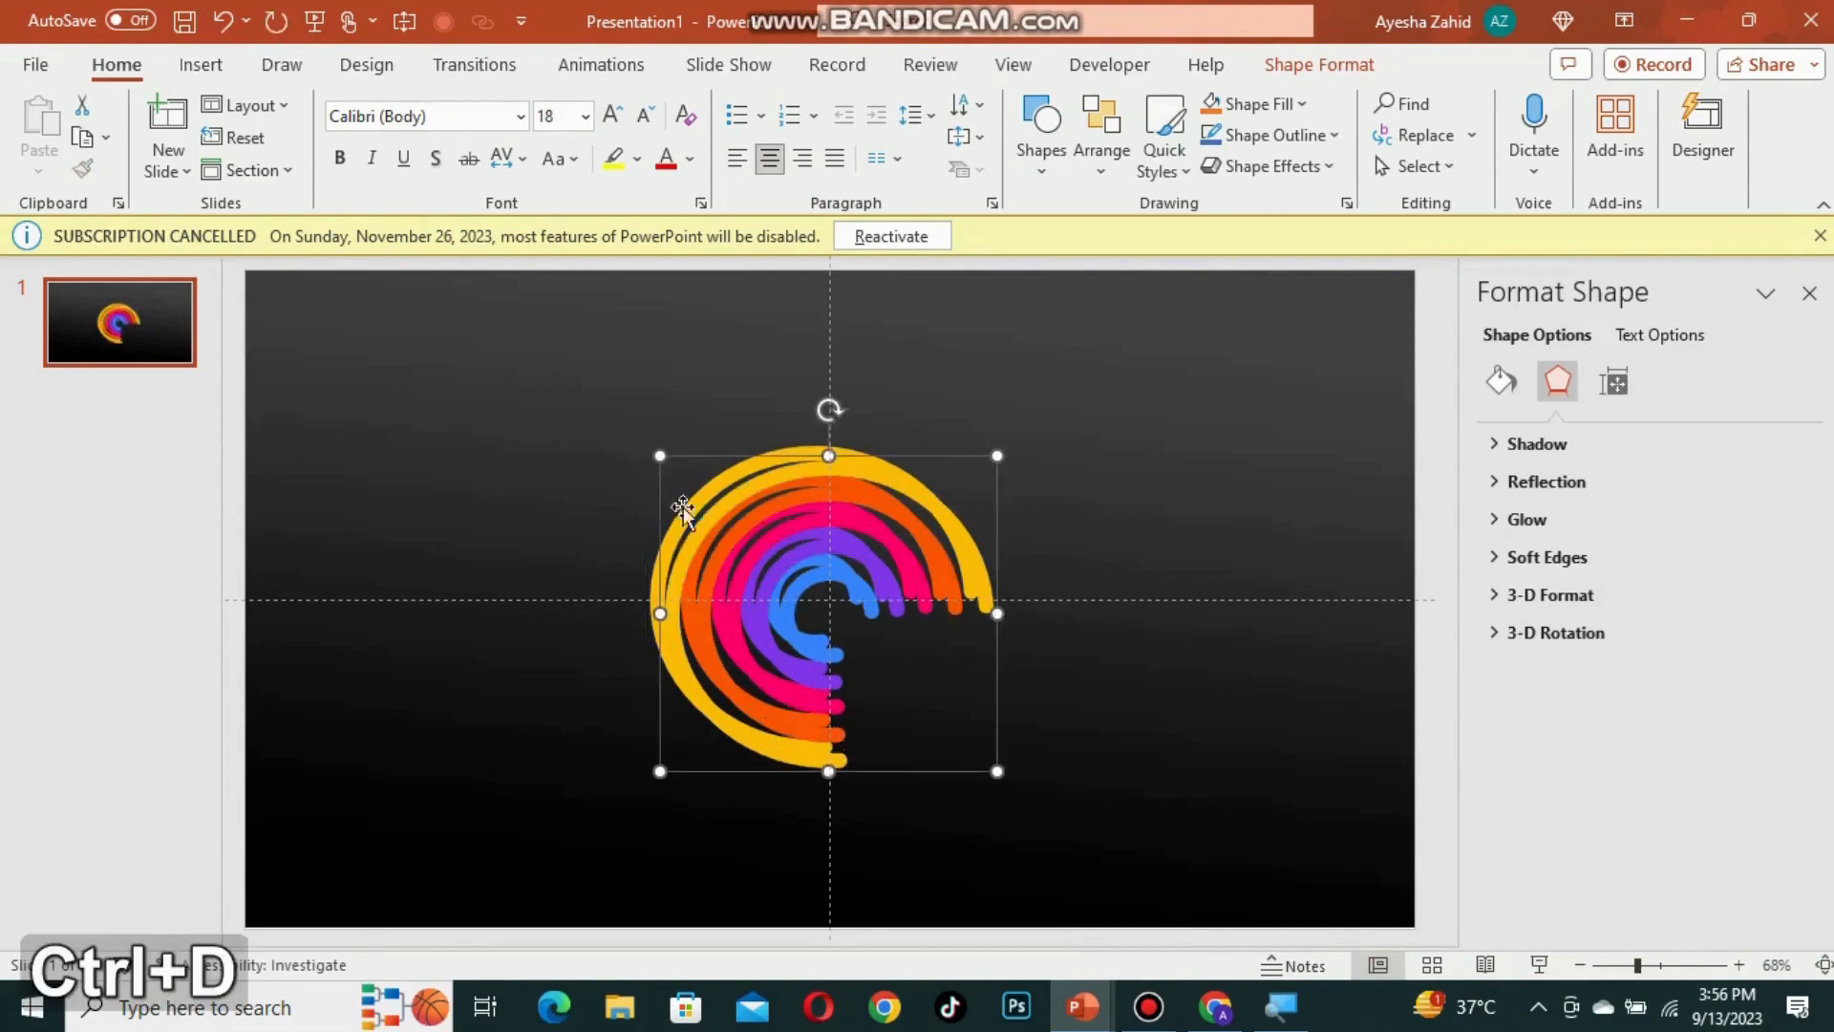
{"action": "left_click_drag", "start_coordinate": [659, 482], "coordinate": [1100, 527]}
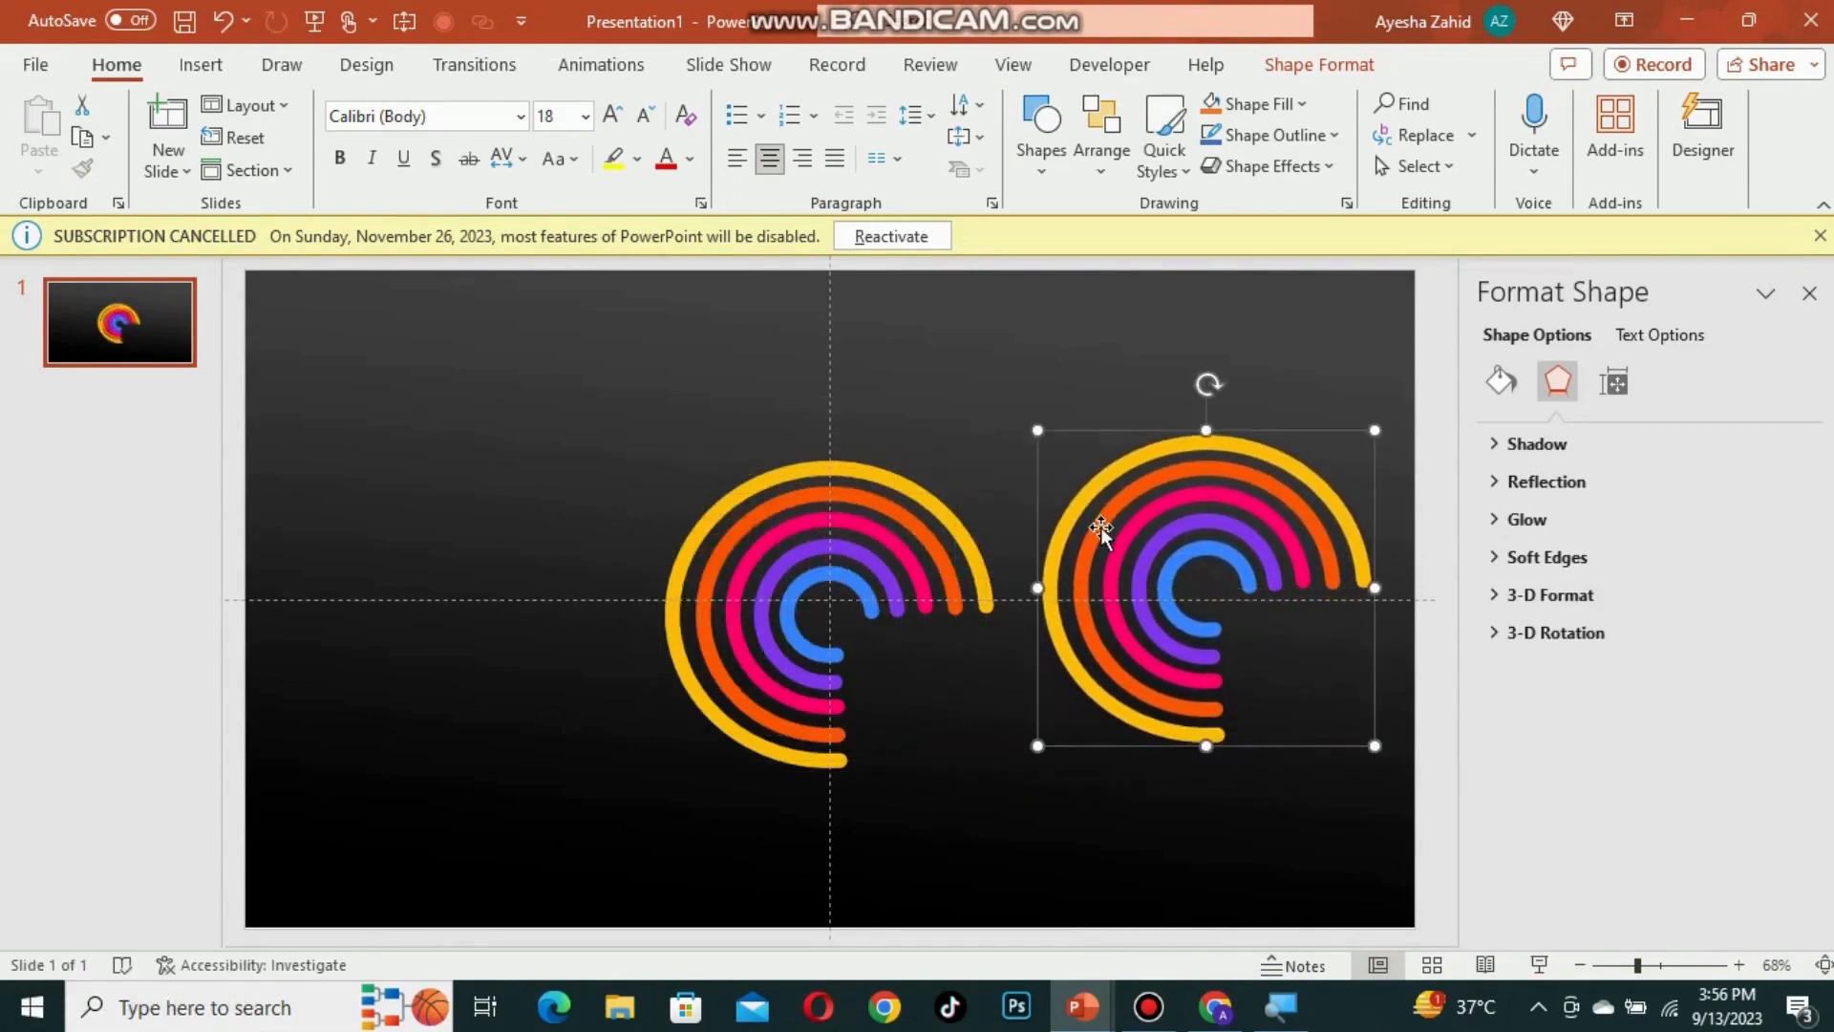
{"action": "left_click", "coordinate": [860, 605]}
{"action": "left_click", "coordinate": [873, 607]}
{"action": "left_click_drag", "start_coordinate": [871, 612], "coordinate": [861, 597]}
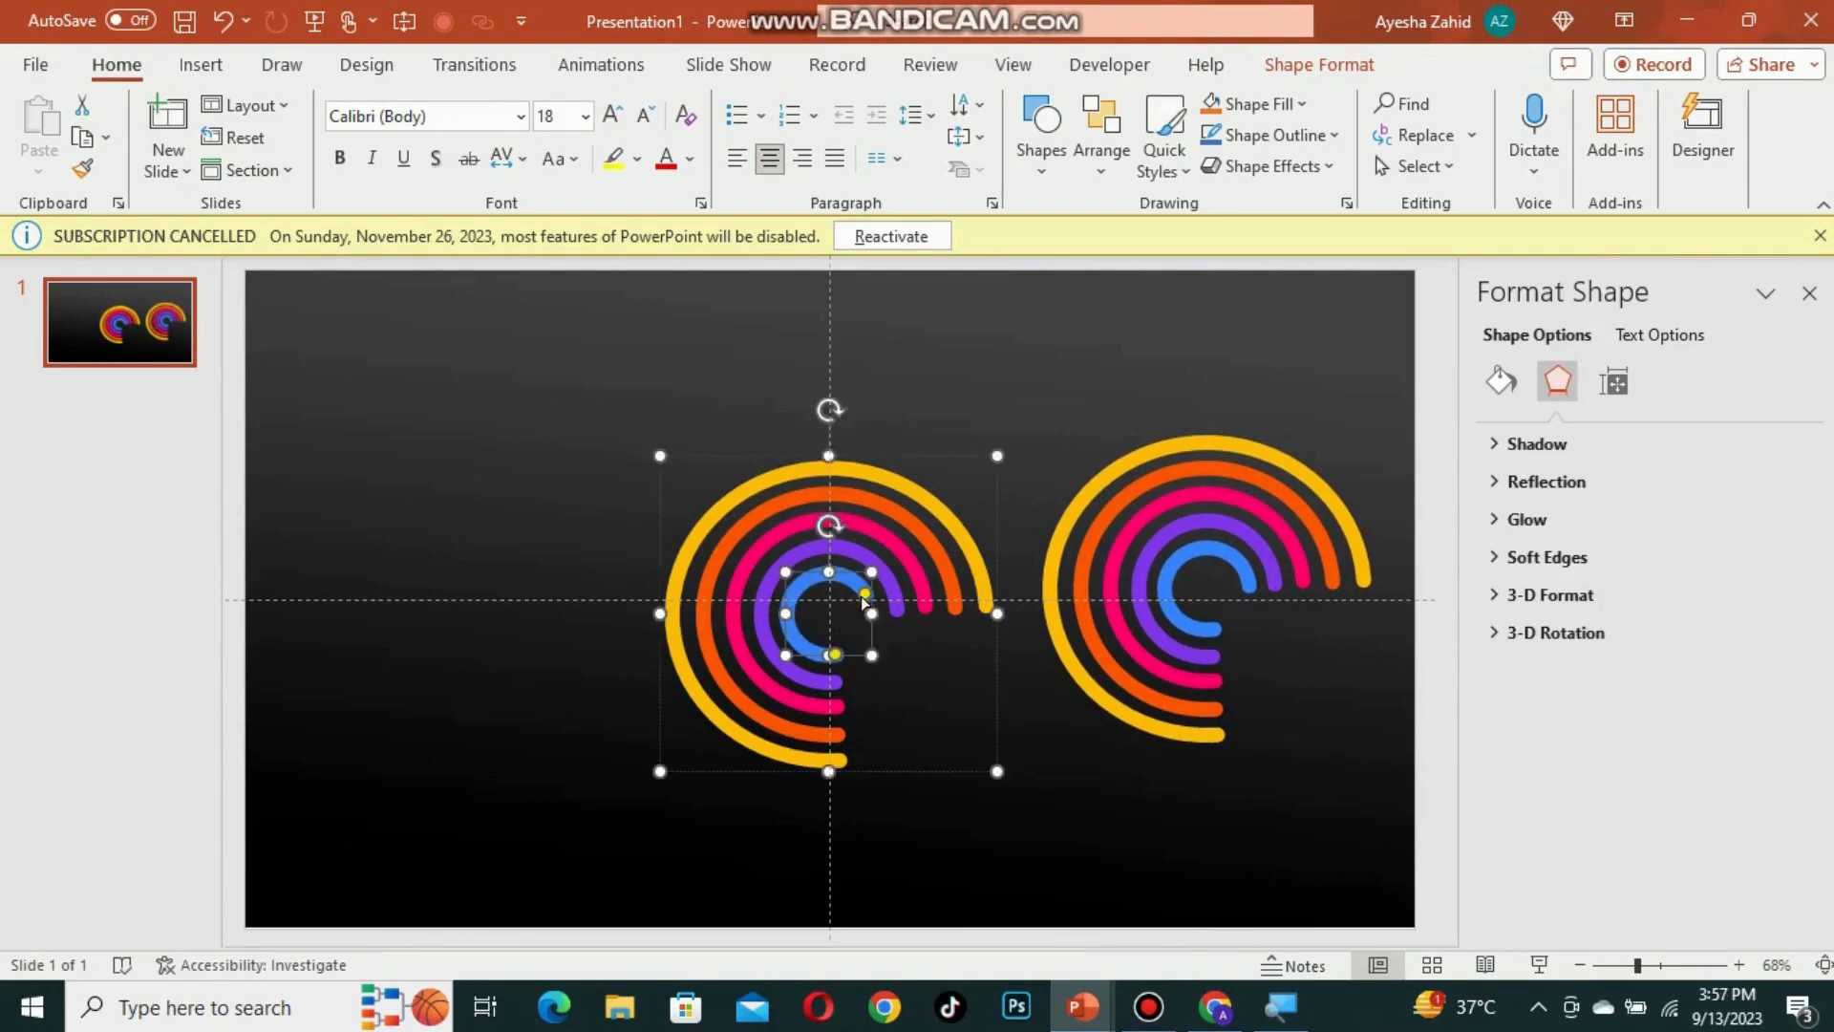
{"action": "key", "text": "ctrl+z"}
{"action": "left_click_drag", "start_coordinate": [785, 699], "coordinate": [779, 685]}
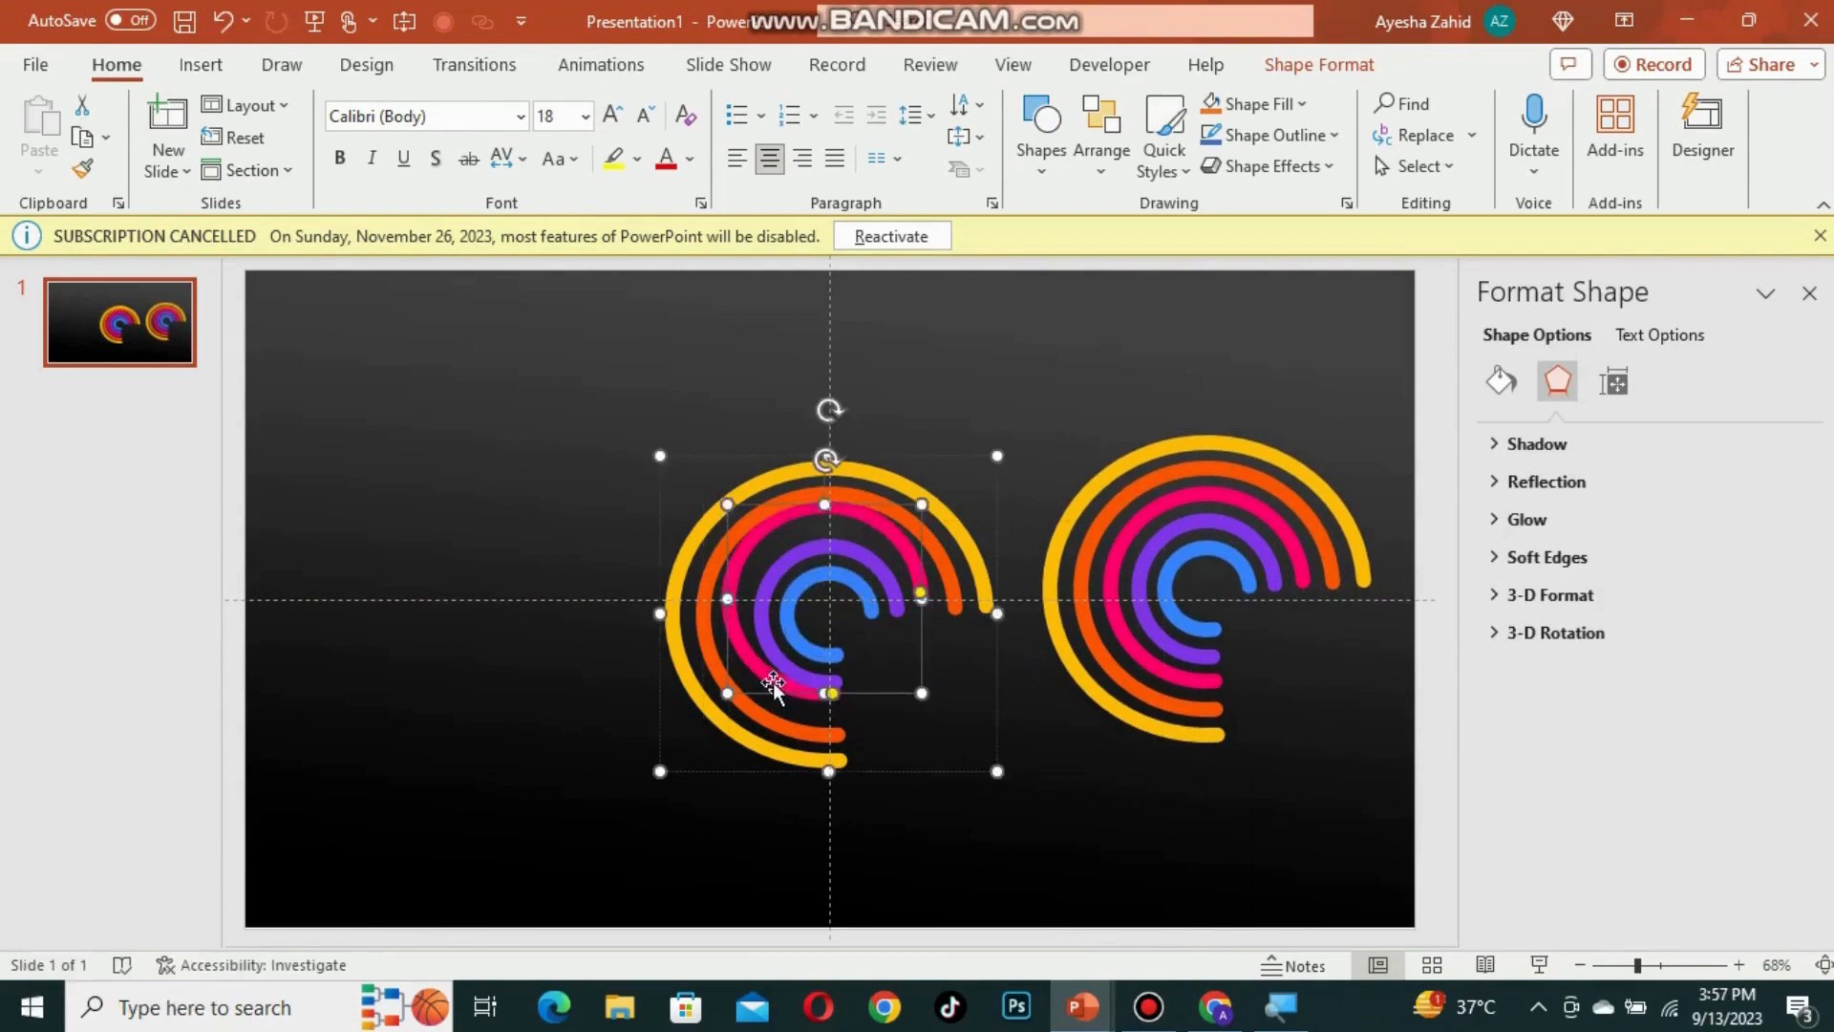
{"action": "key", "text": "ctrl+z"}
Step: Nudge the original coloured ring group slightly up and to the left
{"action": "left_click_drag", "start_coordinate": [504, 370], "coordinate": [1035, 720]}
{"action": "left_click", "coordinate": [697, 592]}
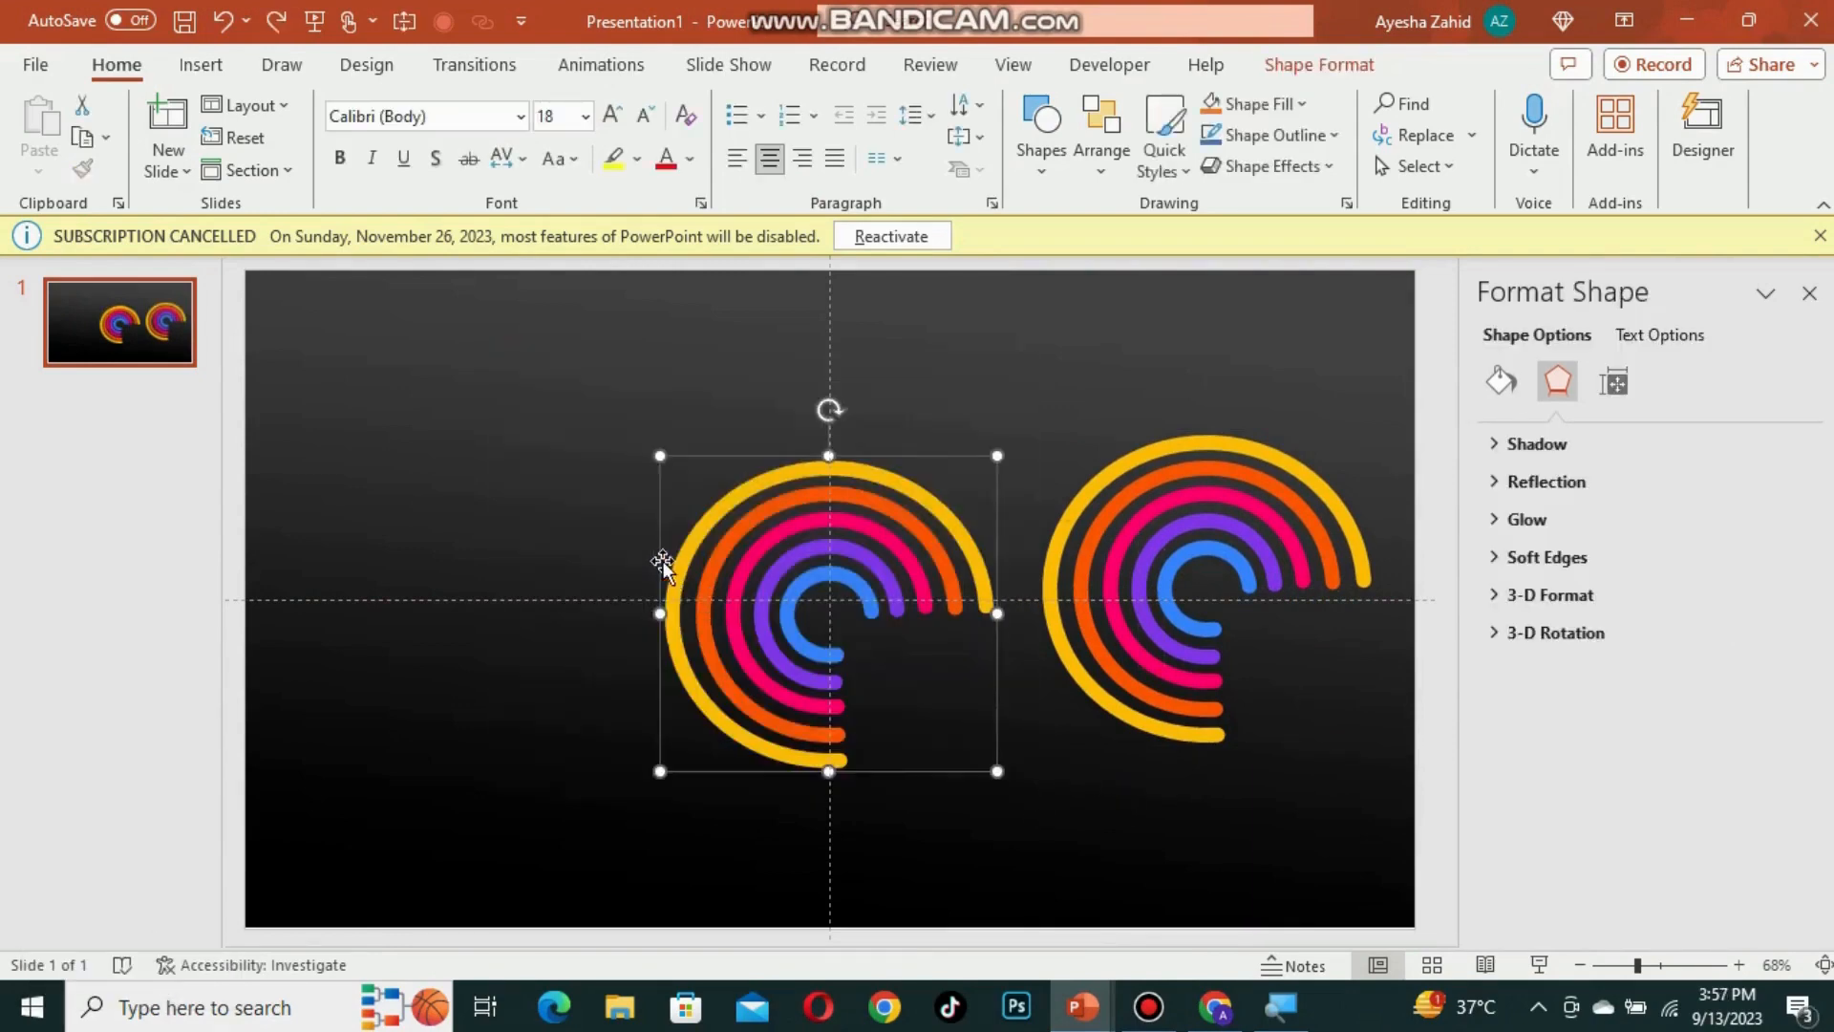
{"action": "left_click_drag", "start_coordinate": [666, 560], "coordinate": [640, 537]}
{"action": "left_click", "coordinate": [1125, 789]}
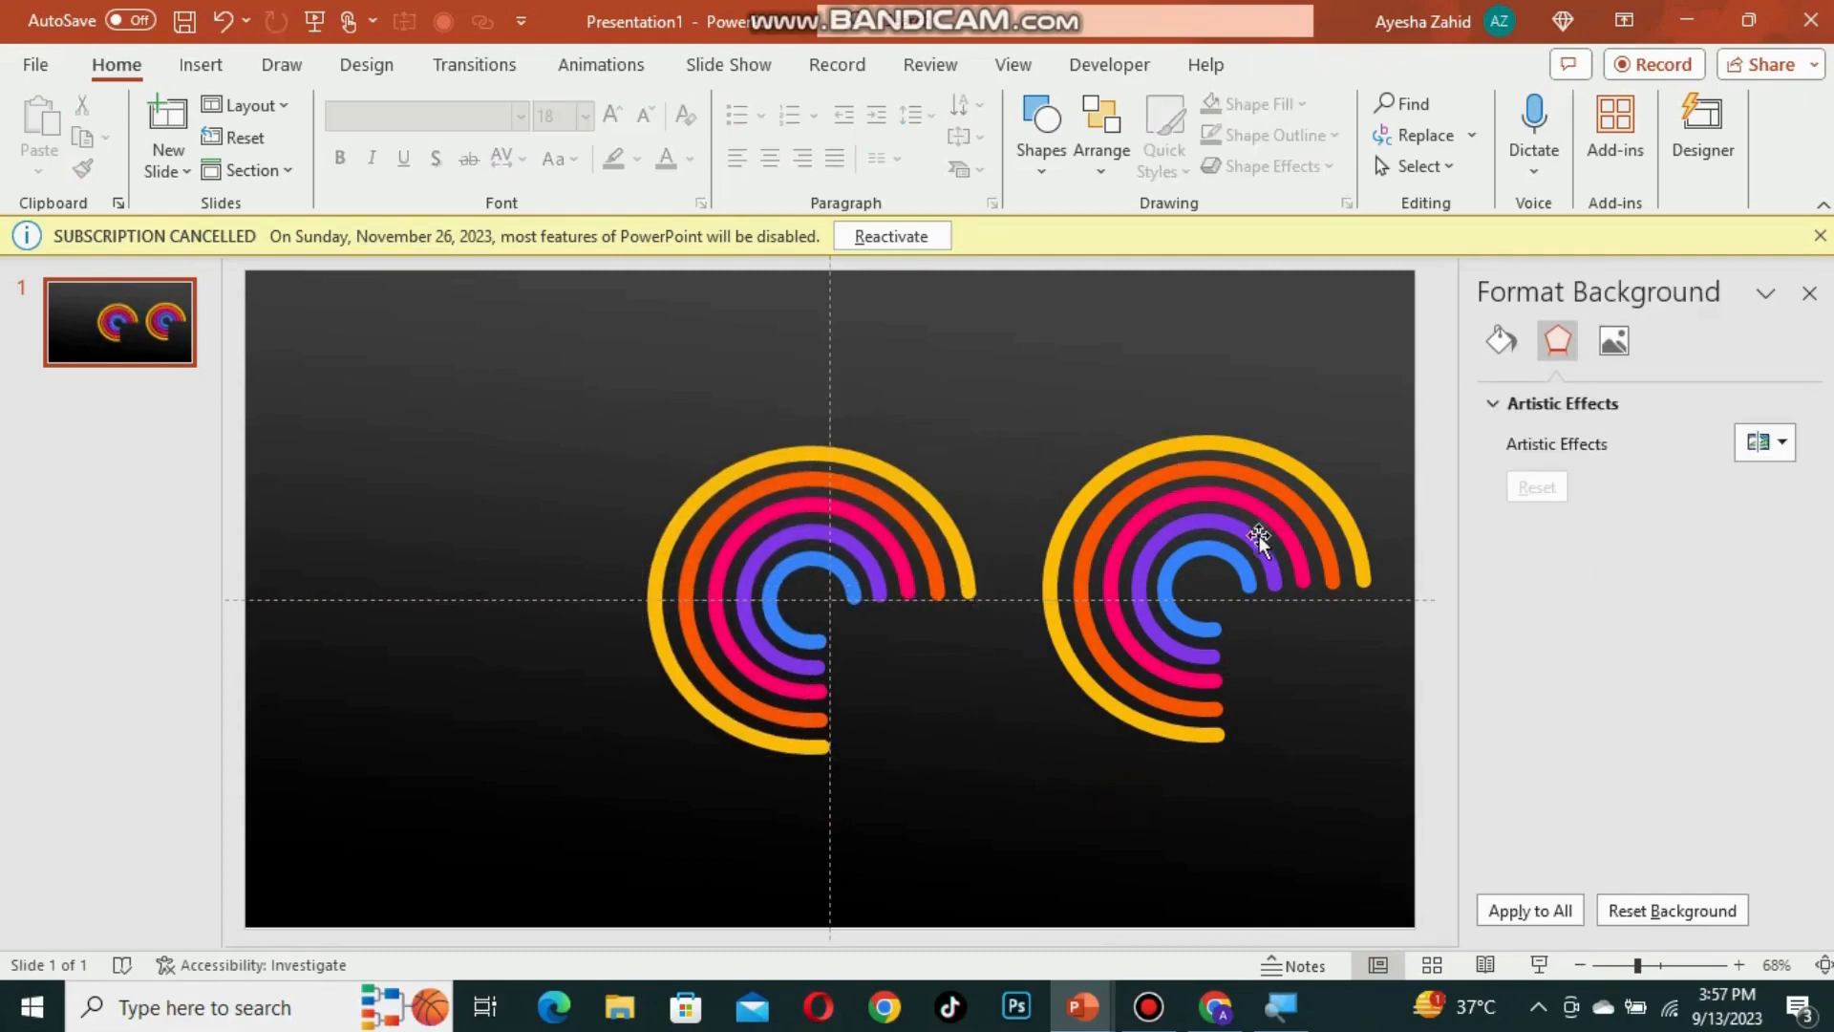
Step: Ungroup the duplicated ring set on the right
{"action": "left_click", "coordinate": [1132, 484]}
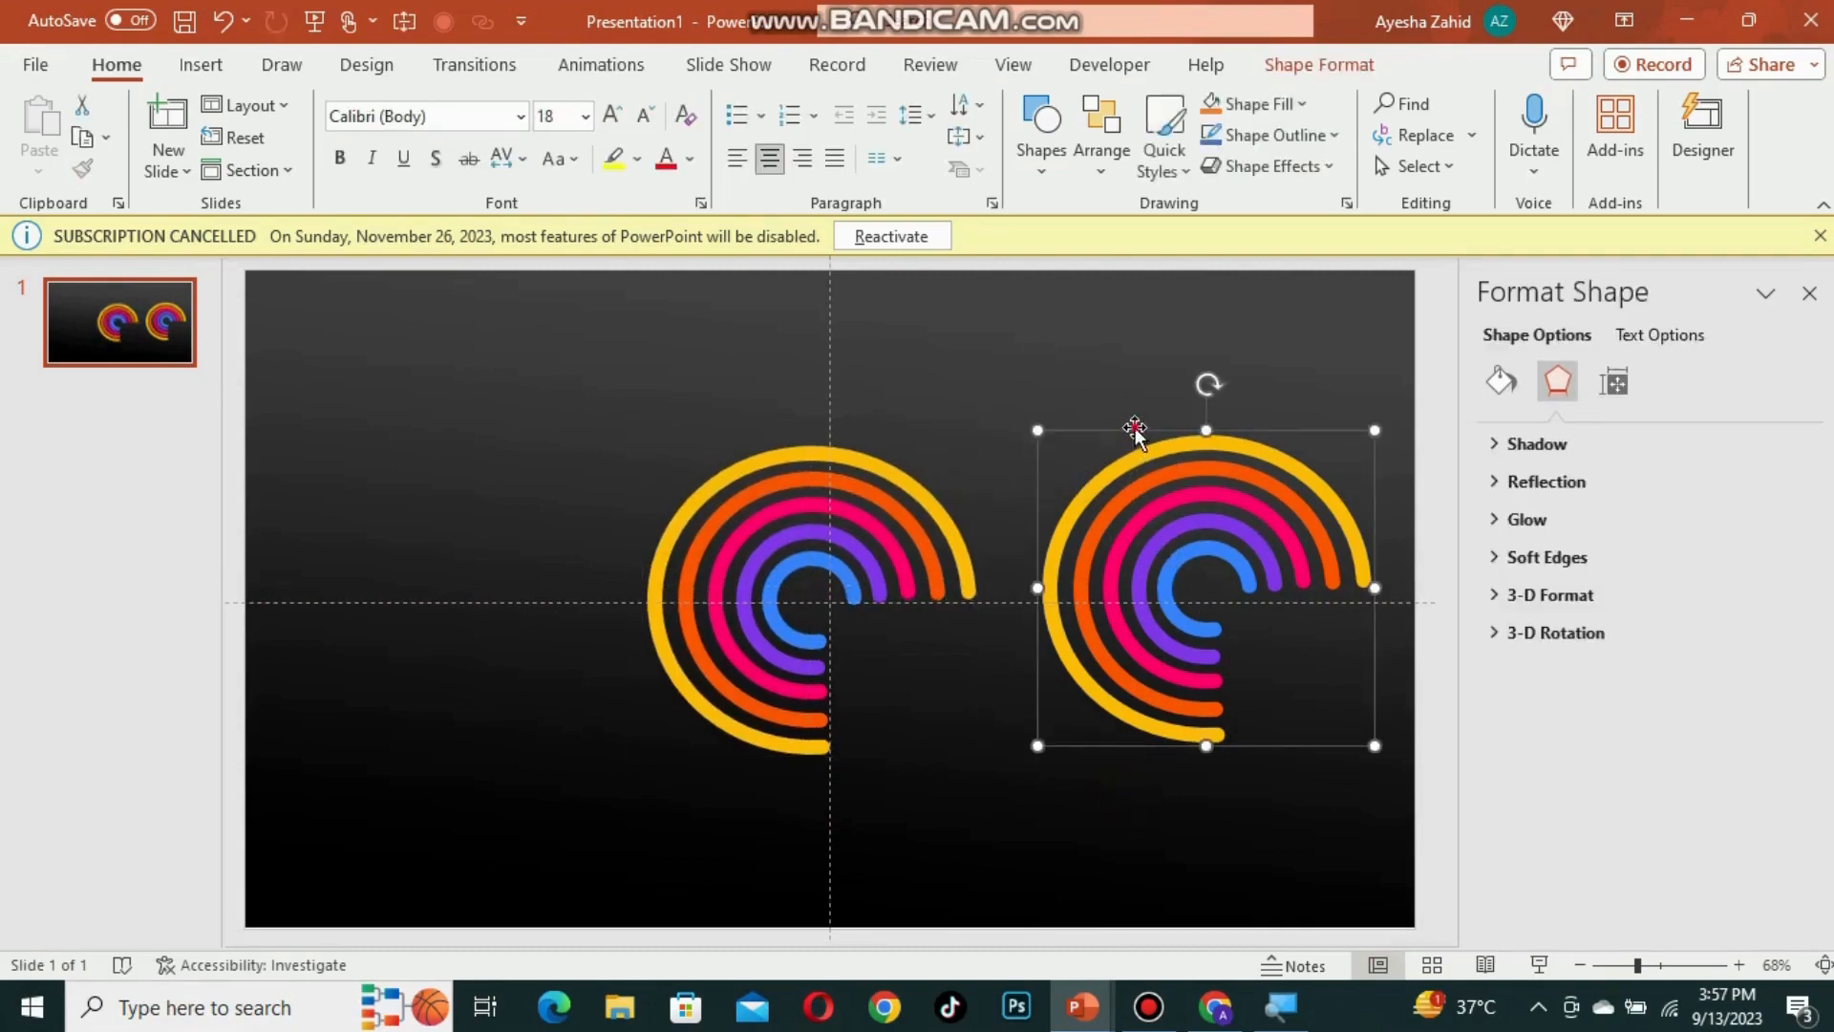
{"action": "left_click_drag", "start_coordinate": [1135, 432], "coordinate": [1135, 444]}
{"action": "left_click", "coordinate": [1207, 560]}
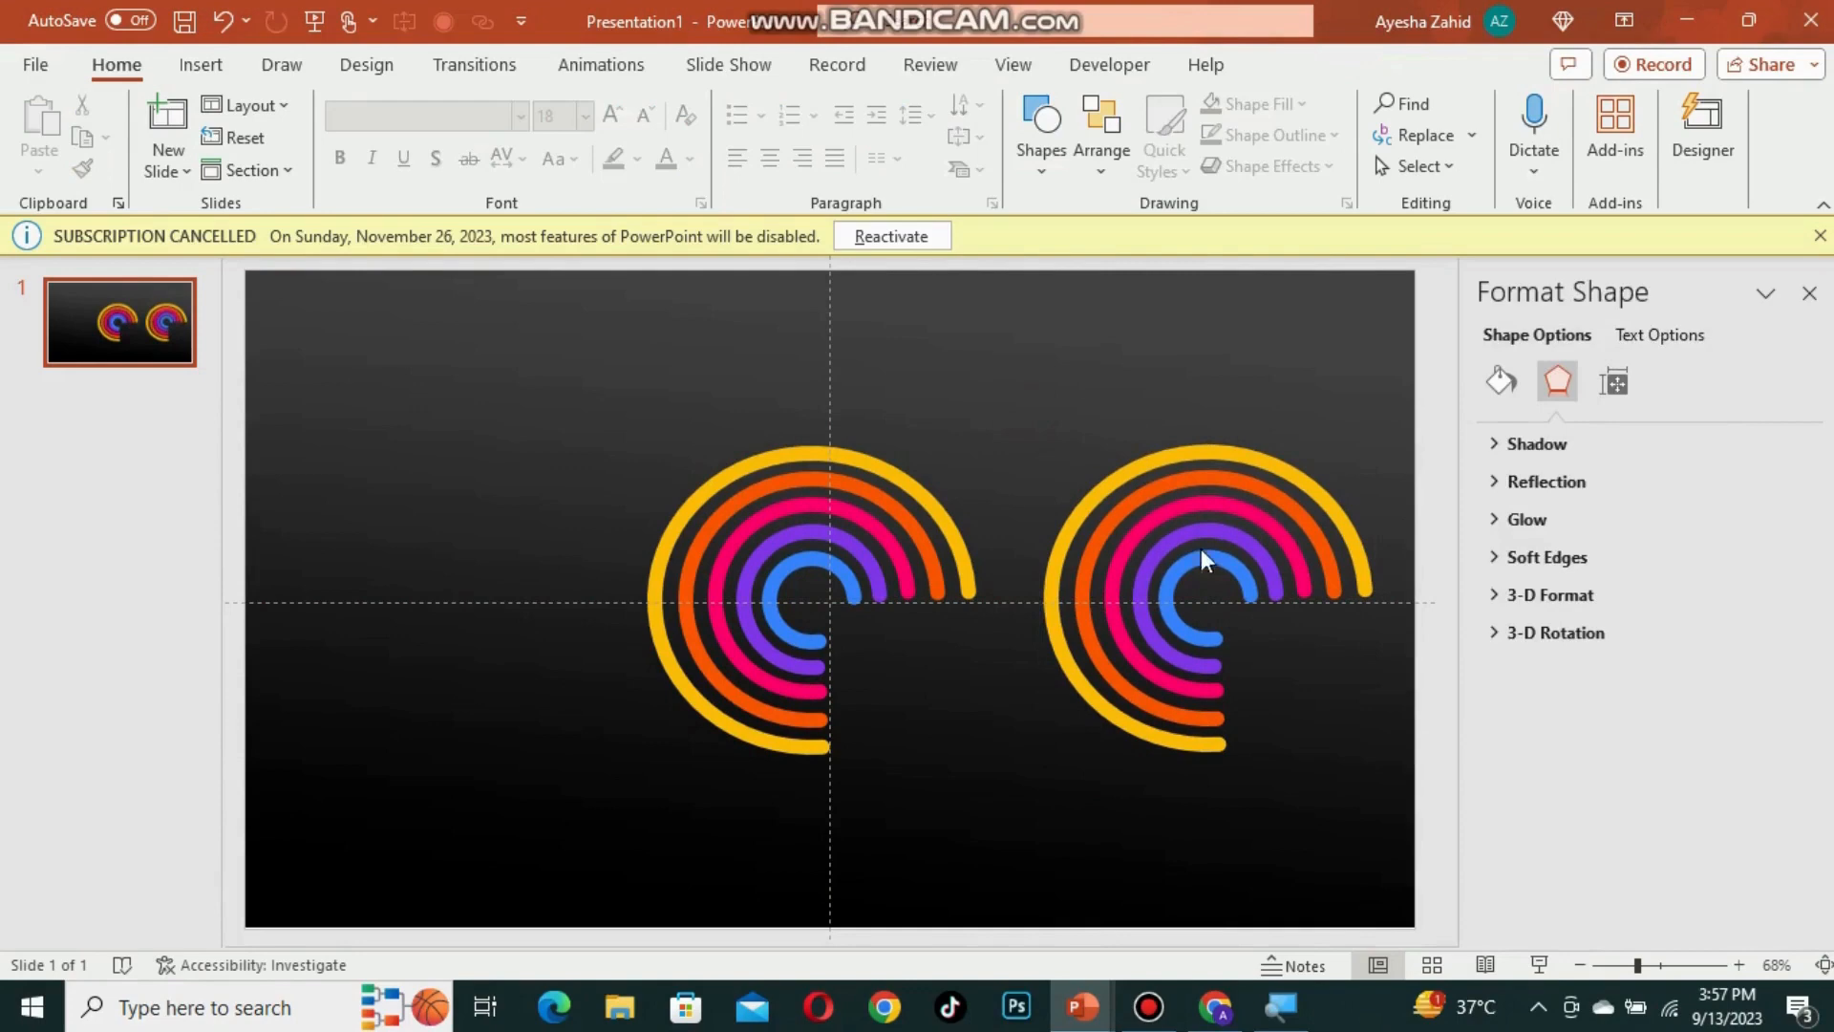
{"action": "left_click", "coordinate": [1138, 483]}
{"action": "key", "text": "ctrl+shift+g"}
{"action": "left_click", "coordinate": [1096, 416]}
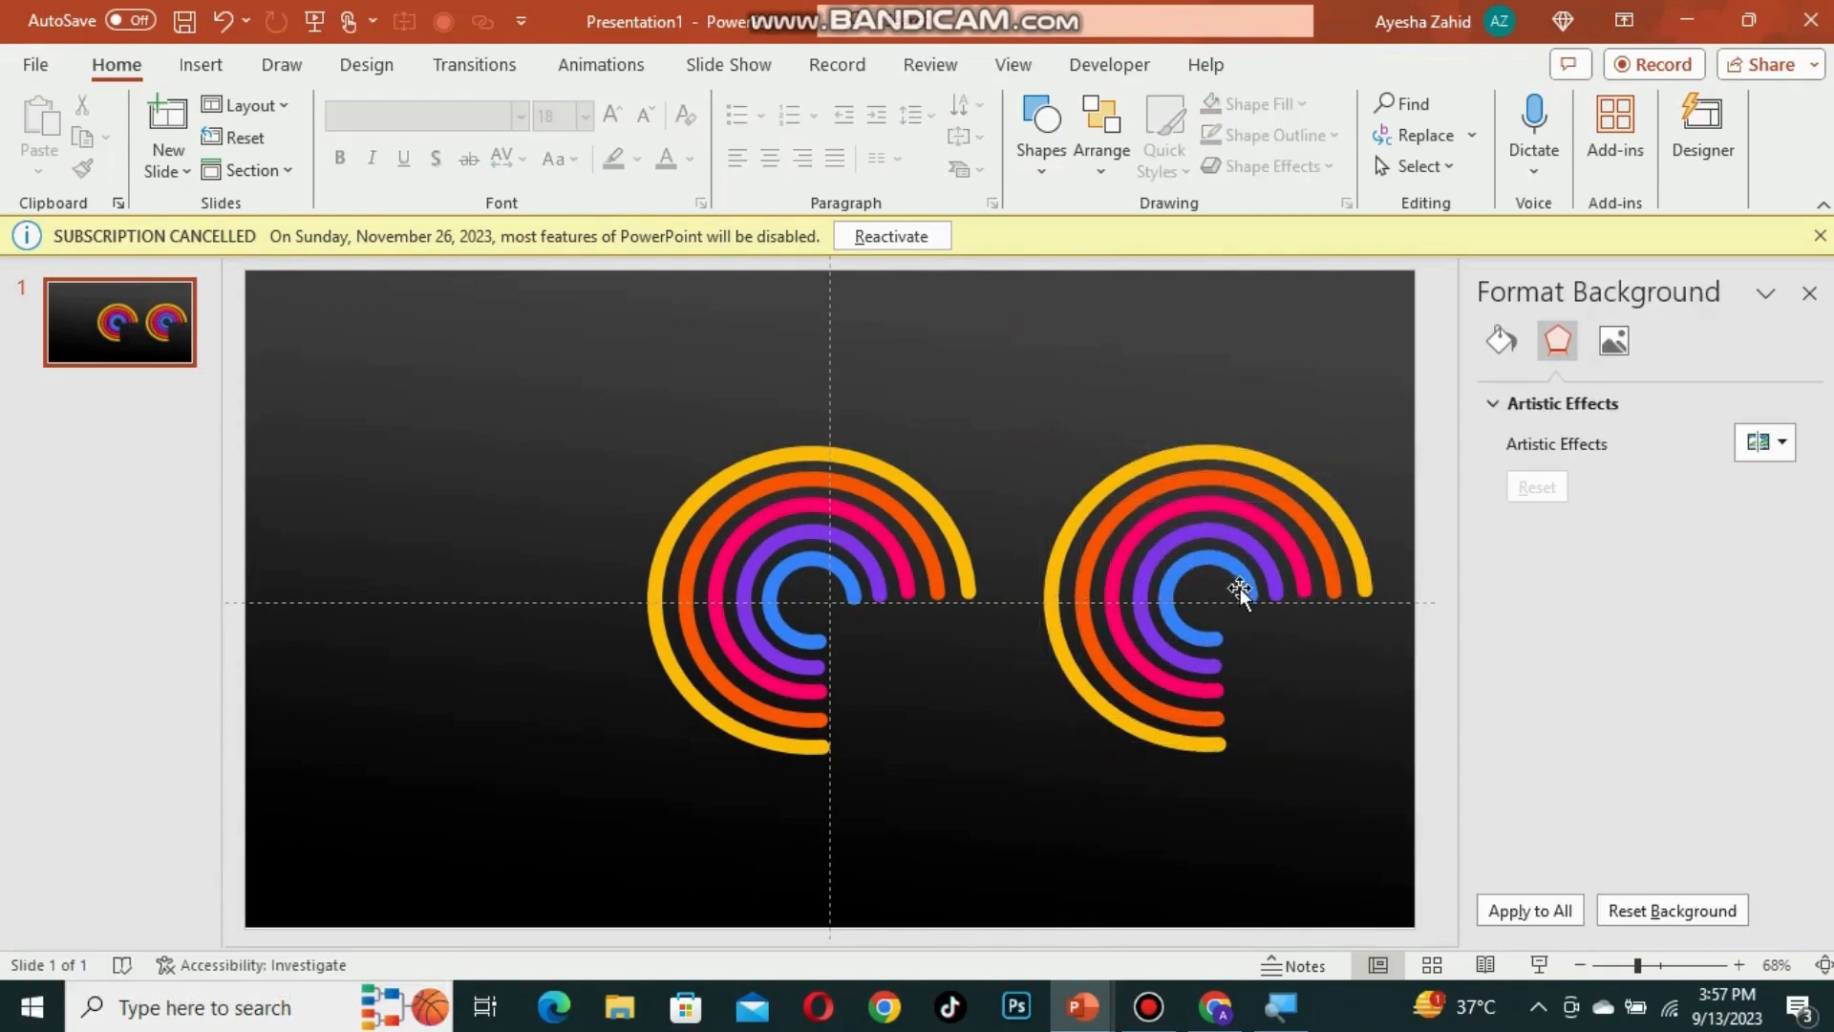
{"action": "scroll", "coordinate": [1239, 587], "scroll_direction": "up", "scroll_amount": 3}
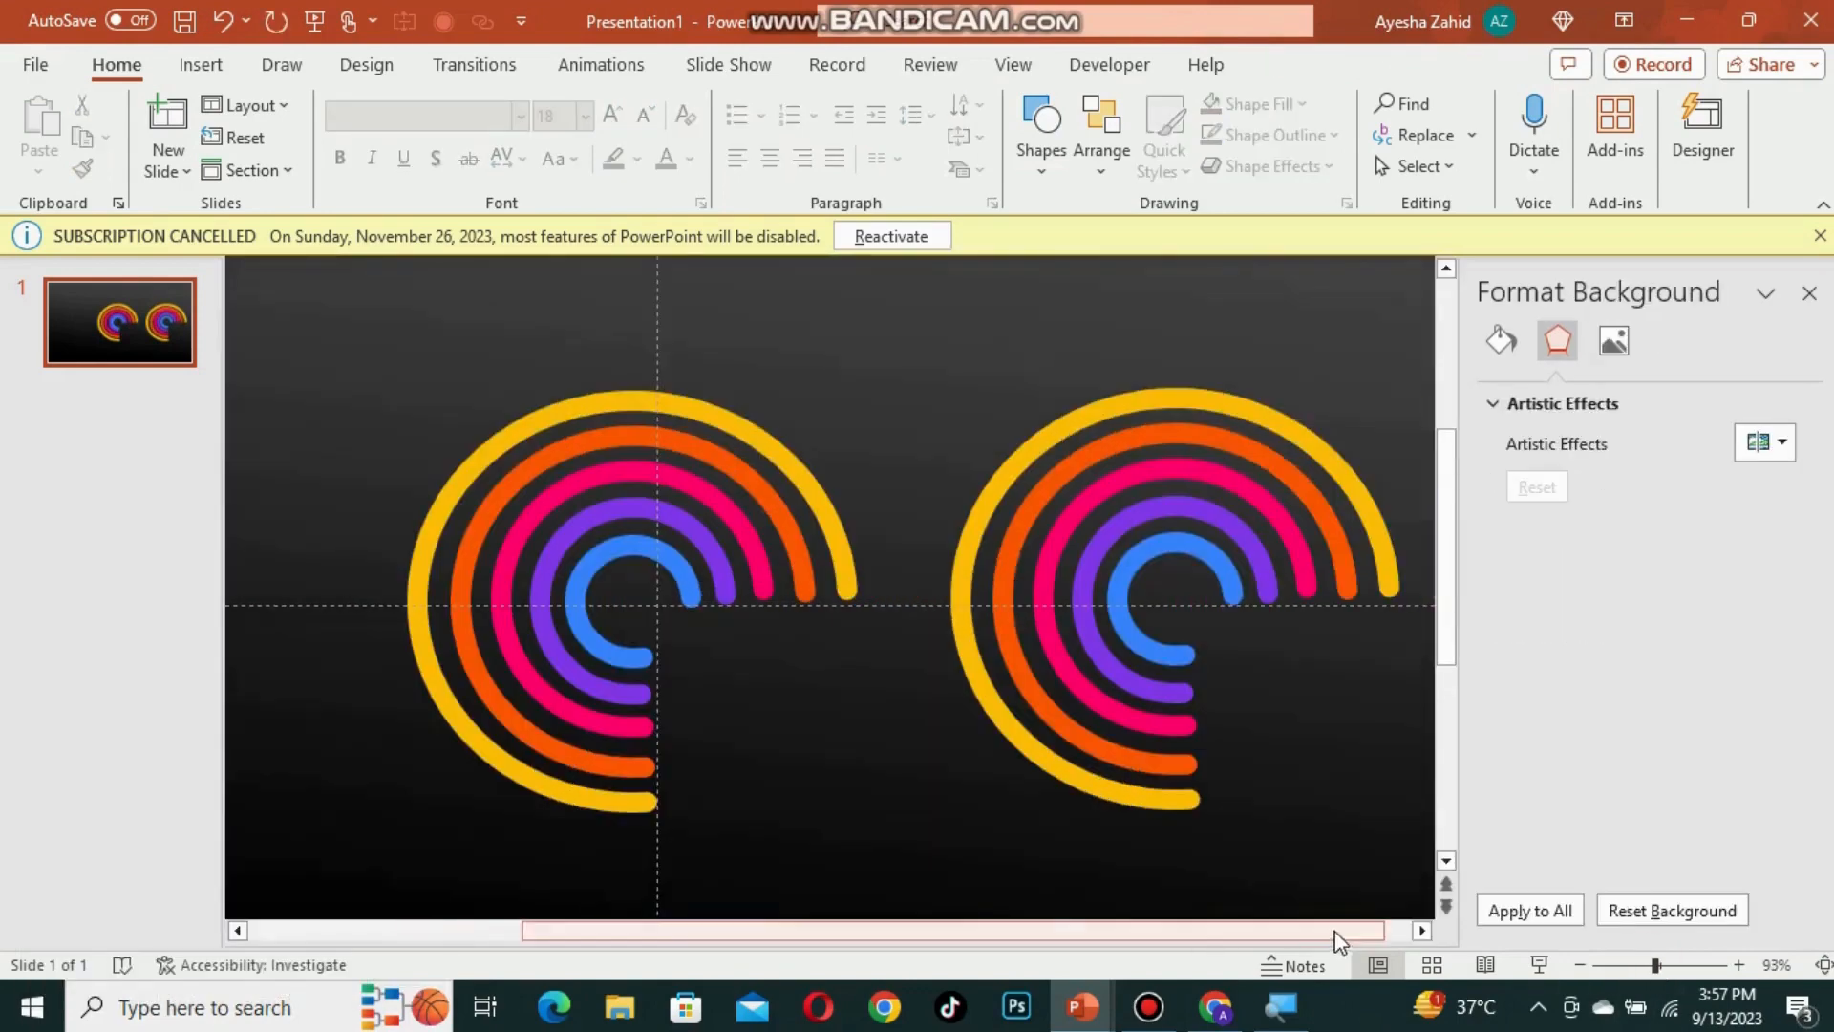
Step: Extend each duplicated arc into a full circle by dragging its adjustment handle
{"action": "left_click", "coordinate": [1232, 593]}
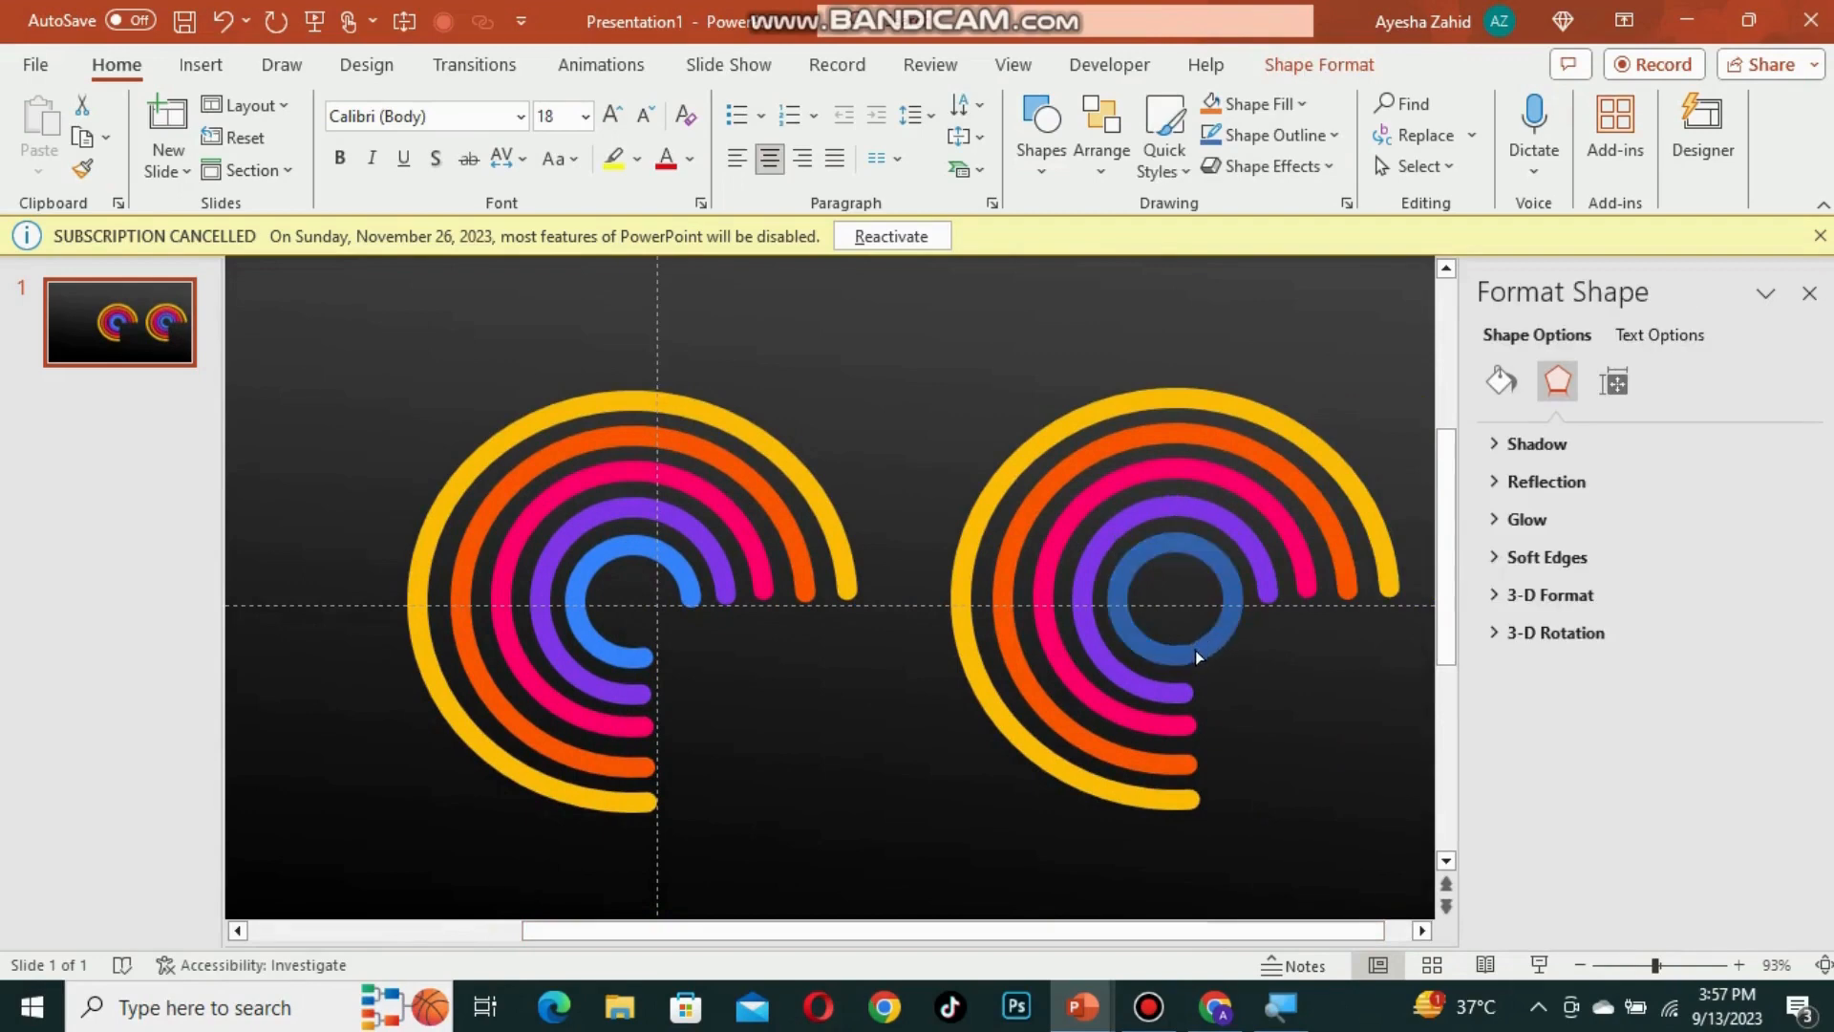
{"action": "left_click_drag", "start_coordinate": [1194, 649], "coordinate": [1195, 650]}
{"action": "left_click", "coordinate": [1268, 594]}
{"action": "left_click_drag", "start_coordinate": [1270, 598], "coordinate": [1185, 717]}
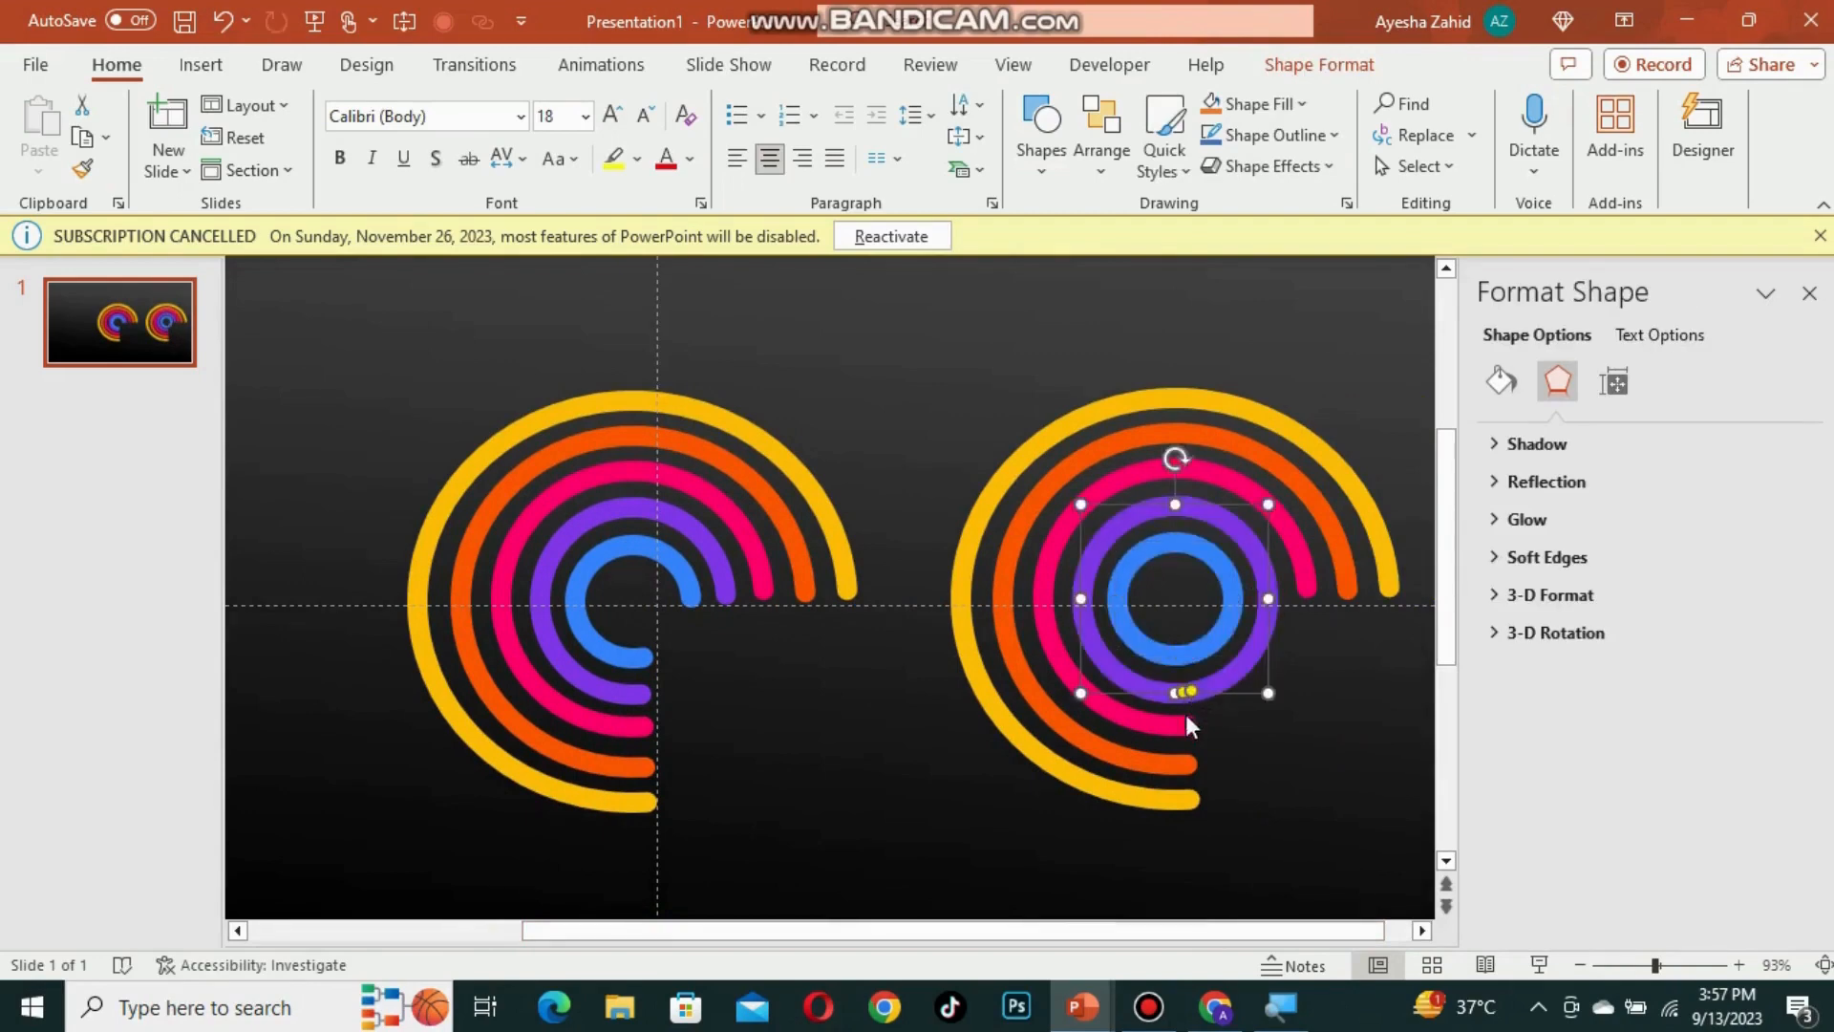
{"action": "left_click", "coordinate": [1188, 724]}
{"action": "left_click_drag", "start_coordinate": [1303, 593], "coordinate": [1295, 712]}
{"action": "left_click", "coordinate": [1184, 765]}
{"action": "left_click_drag", "start_coordinate": [1326, 605], "coordinate": [1327, 602]}
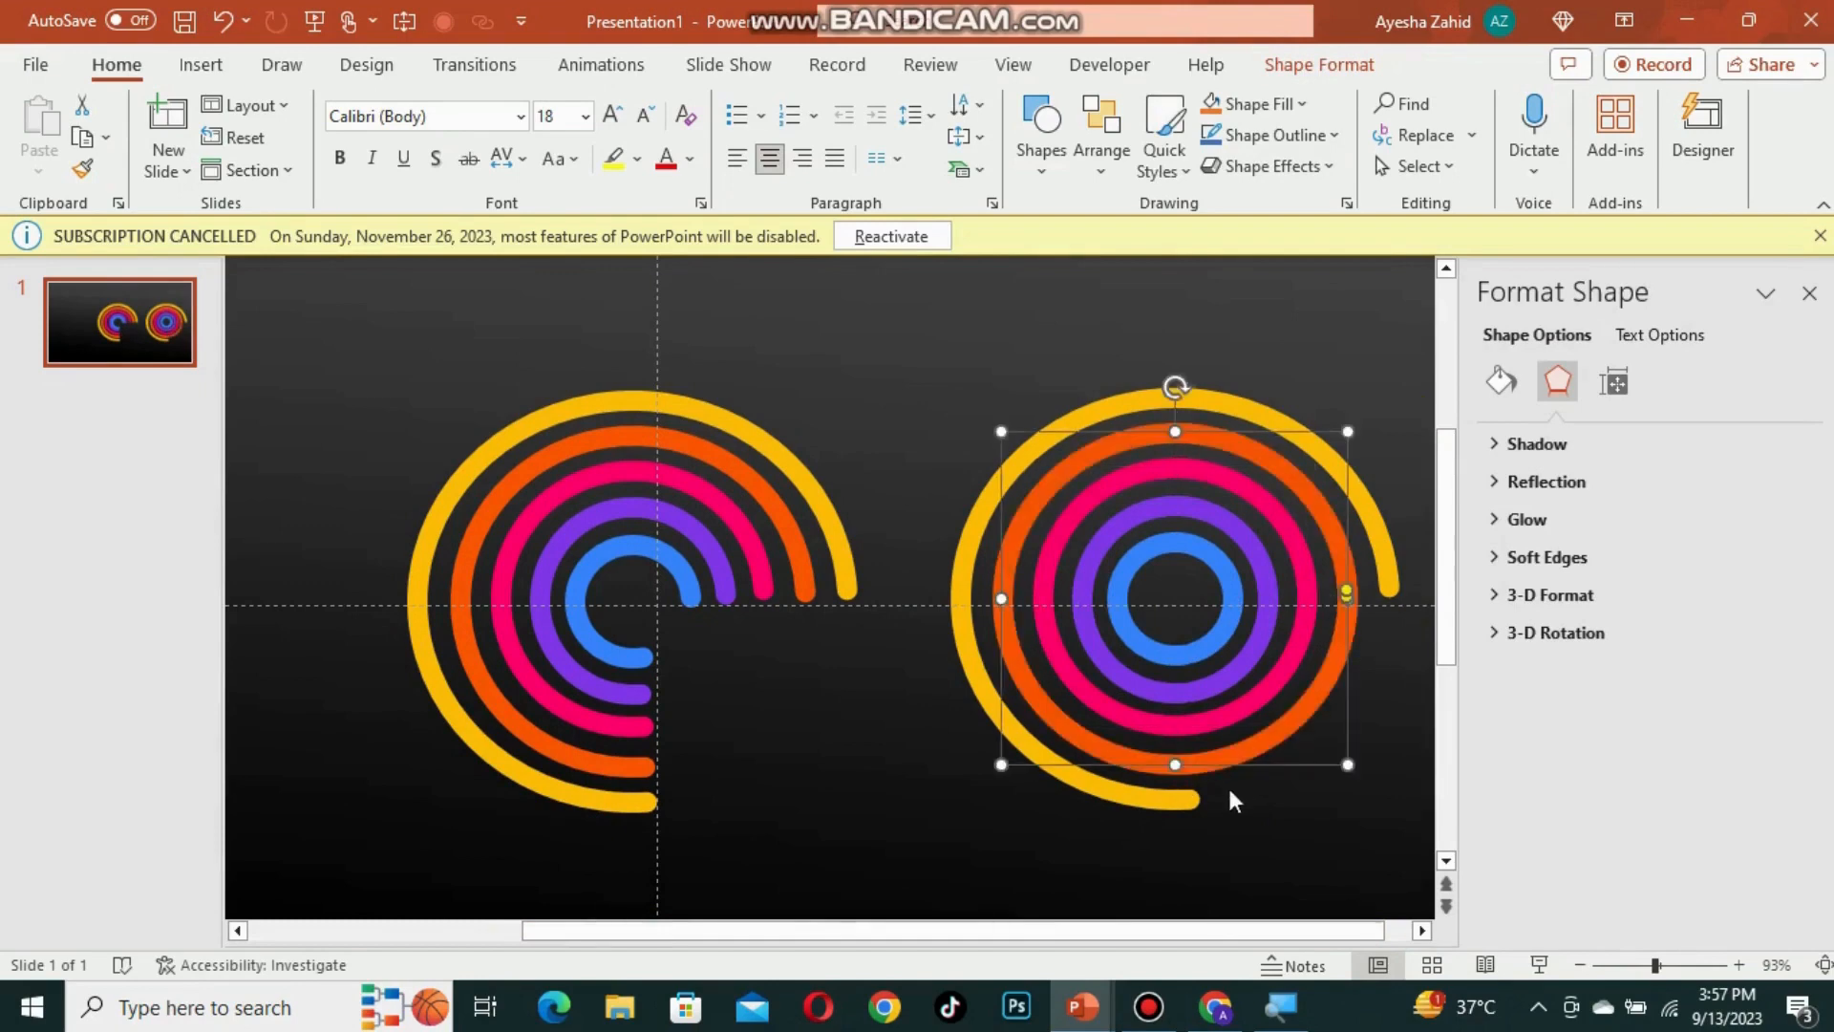
{"action": "left_click", "coordinate": [1192, 791]}
{"action": "left_click", "coordinate": [1190, 798]}
{"action": "left_click_drag", "start_coordinate": [1184, 799], "coordinate": [1324, 734]}
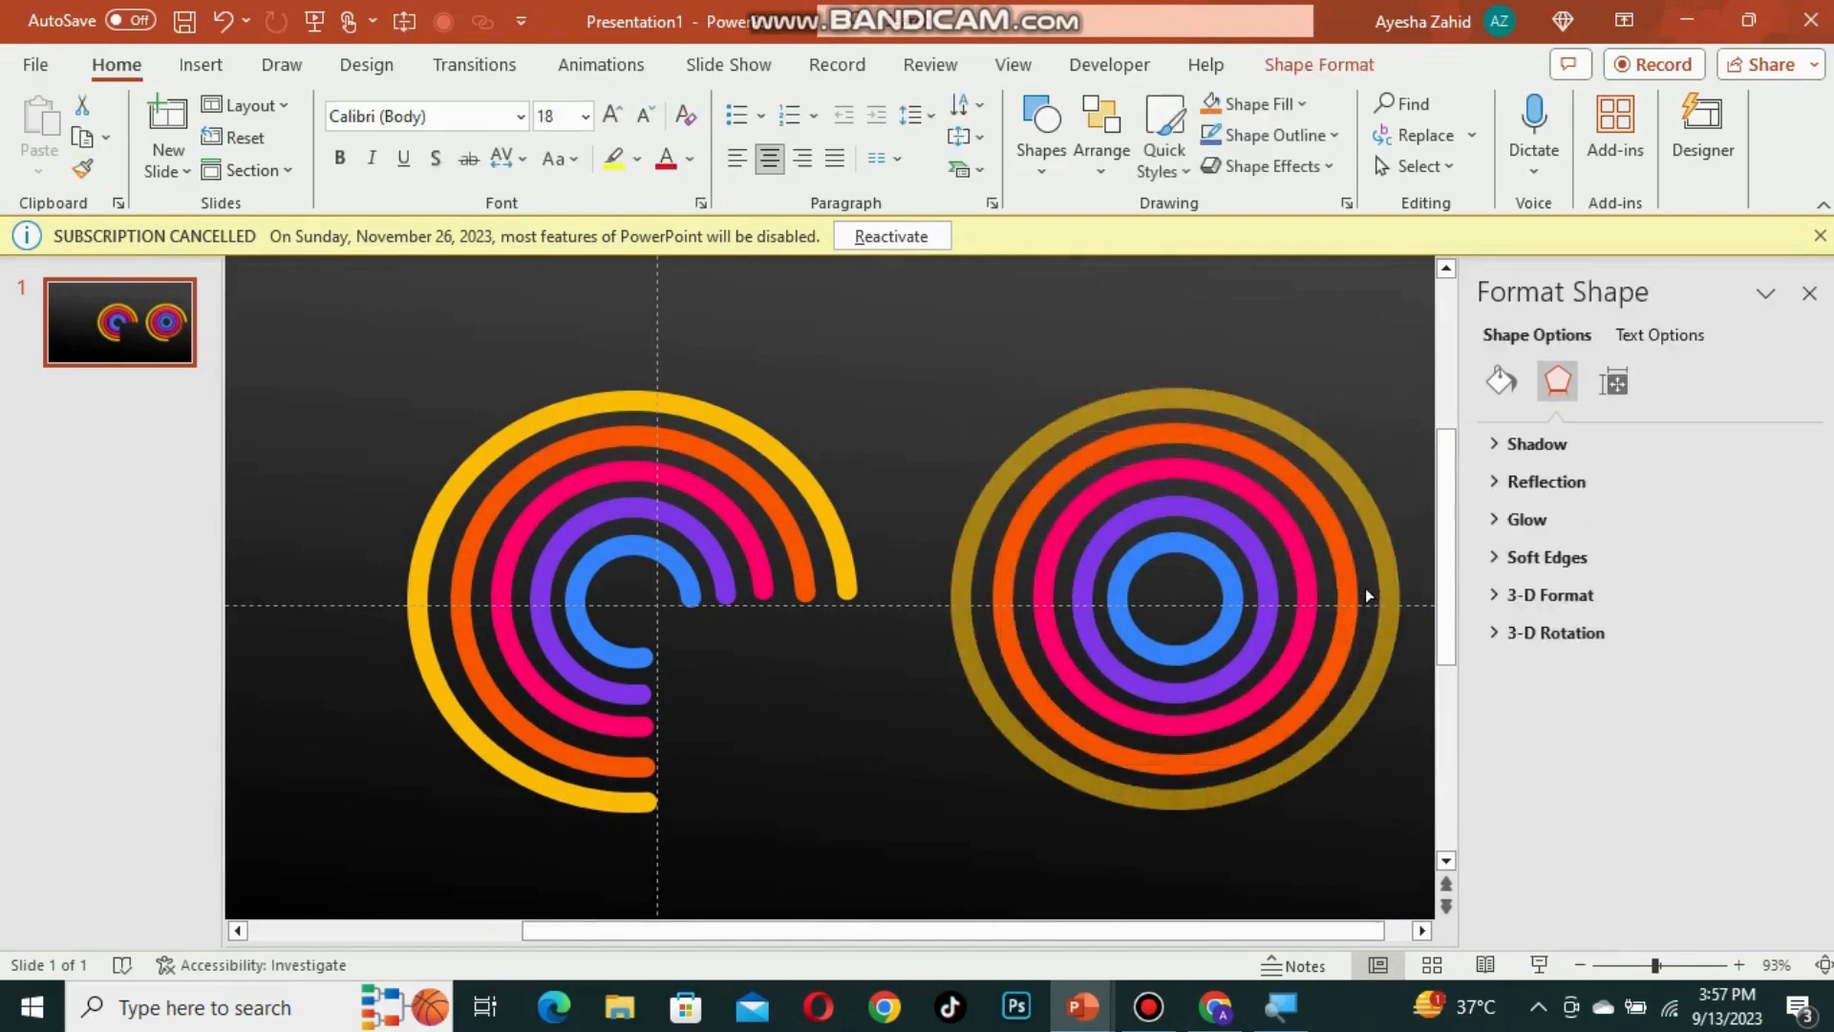
{"action": "left_click_drag", "start_coordinate": [1366, 587], "coordinate": [1293, 553]}
Step: Select all the full circles and set their line colour to black with 38% transparency
{"action": "left_click", "coordinate": [1038, 329]}
{"action": "left_click_drag", "start_coordinate": [869, 341], "coordinate": [1413, 875]}
{"action": "left_click", "coordinate": [1500, 381]}
{"action": "left_click", "coordinate": [1765, 830]}
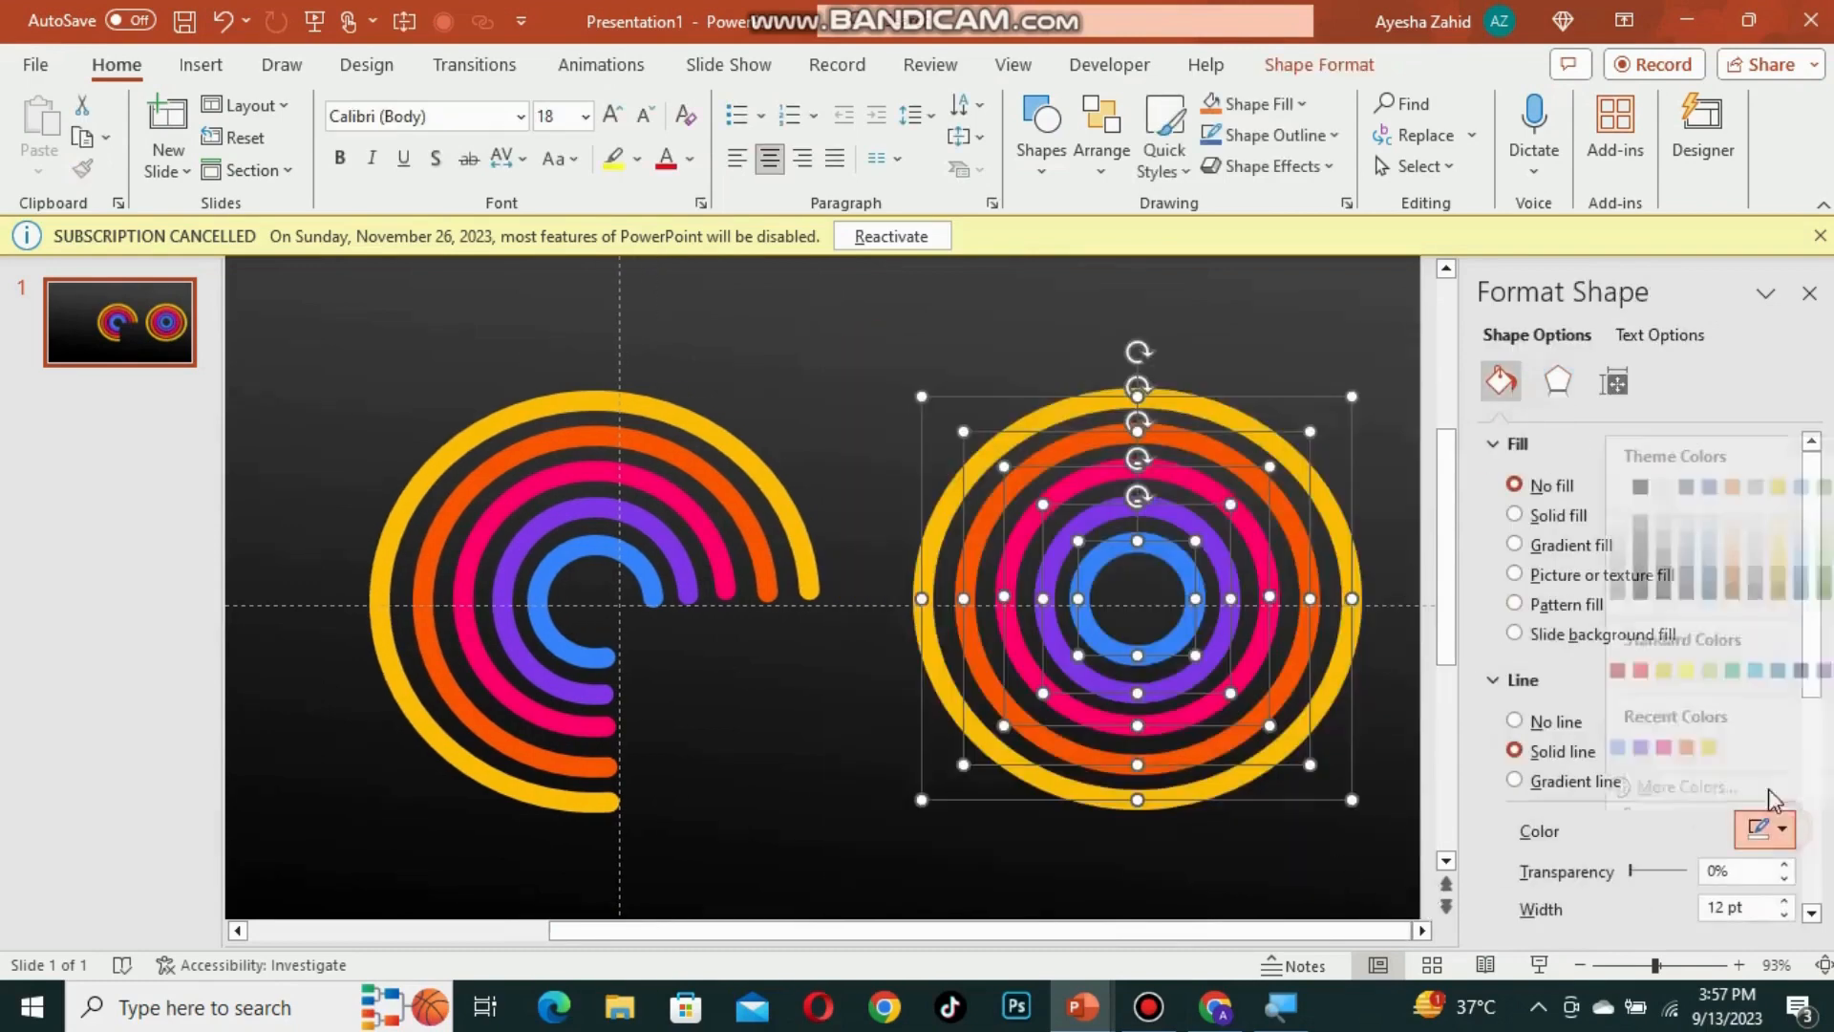
{"action": "left_click", "coordinate": [1663, 486]}
{"action": "left_click", "coordinate": [1765, 829]}
{"action": "left_click", "coordinate": [1640, 486]}
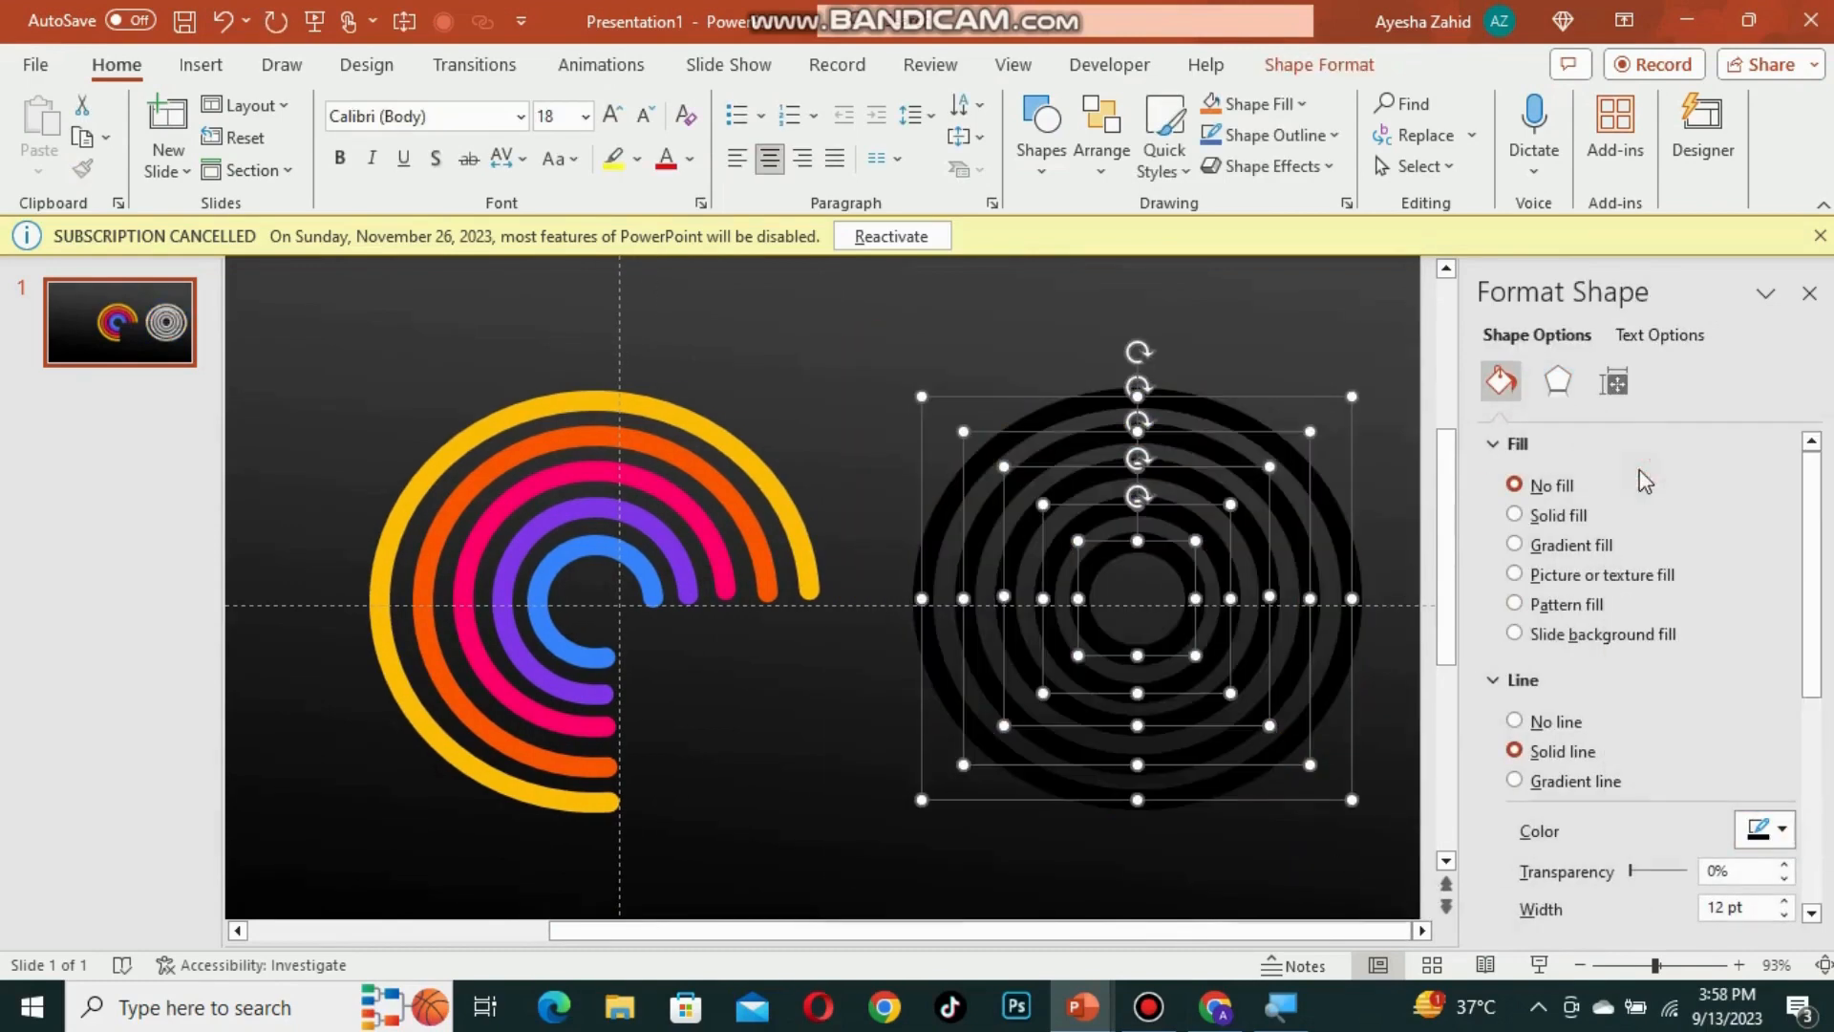
{"action": "left_click_drag", "start_coordinate": [1643, 869], "coordinate": [1656, 869]}
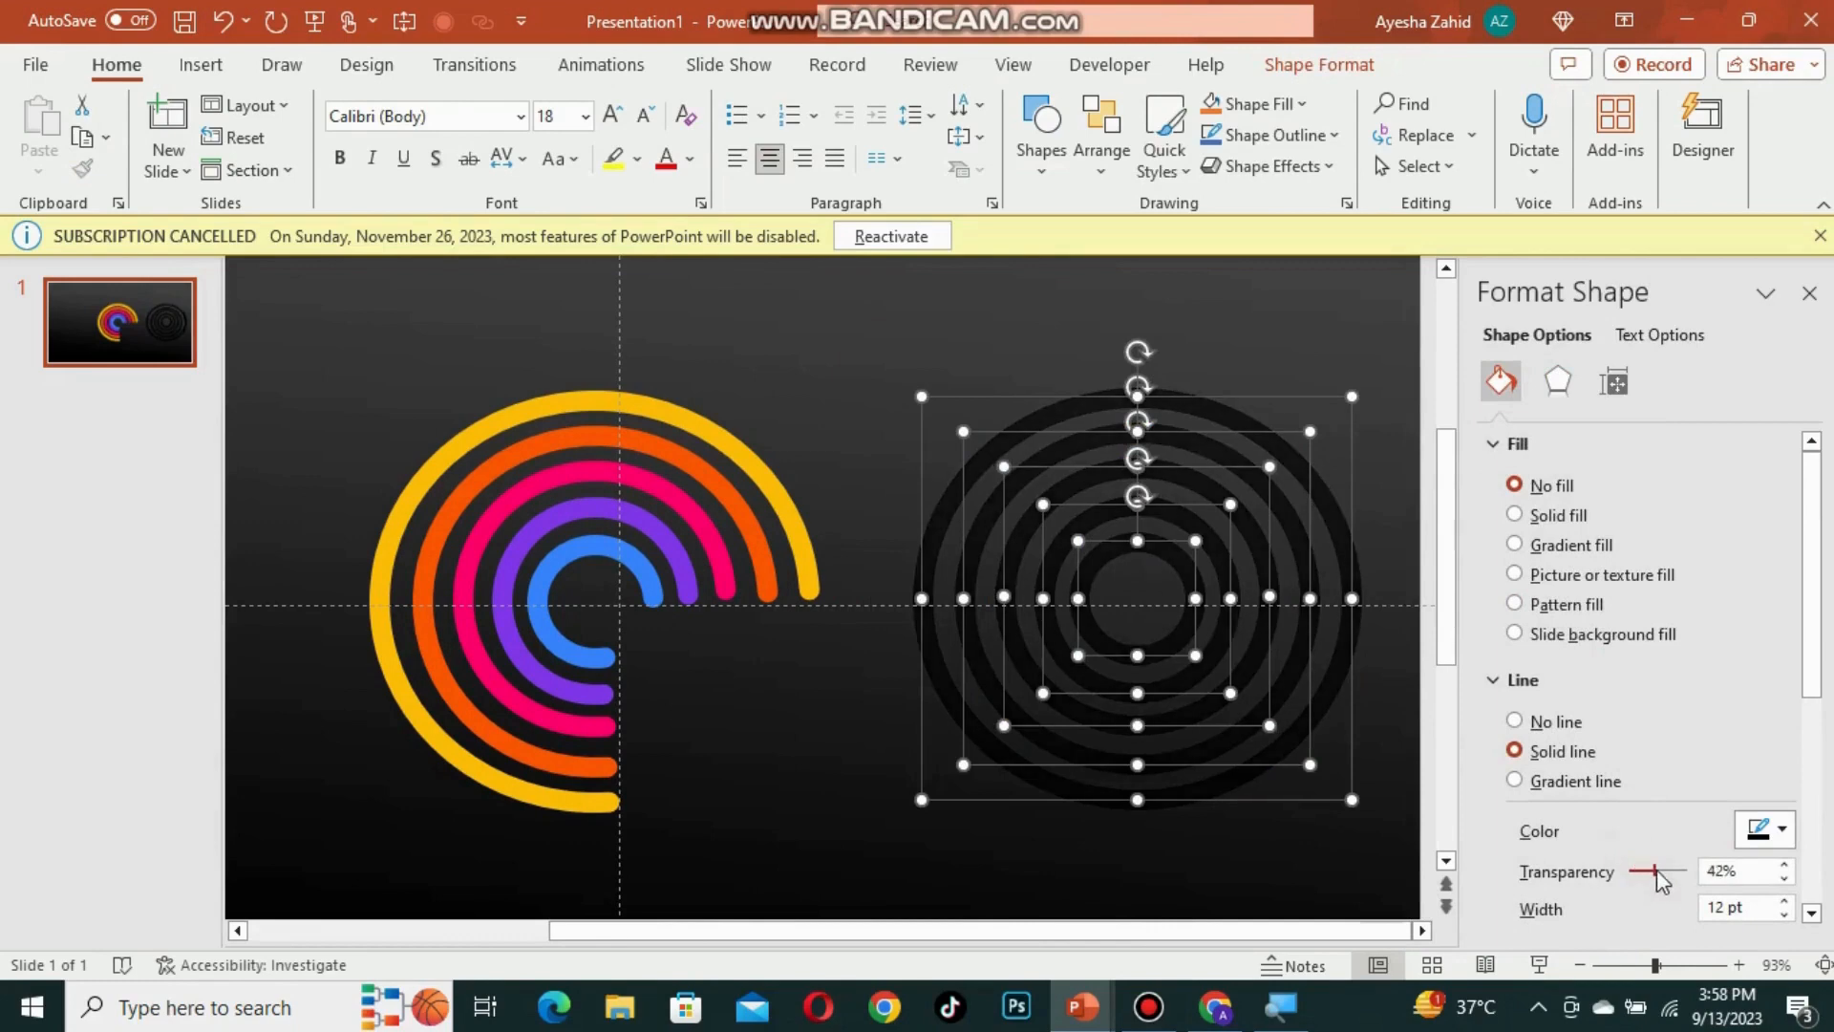
{"action": "left_click", "coordinate": [1787, 881]}
Step: Send the black circles to the back and move them behind the coloured rings
{"action": "right_click", "coordinate": [925, 507]}
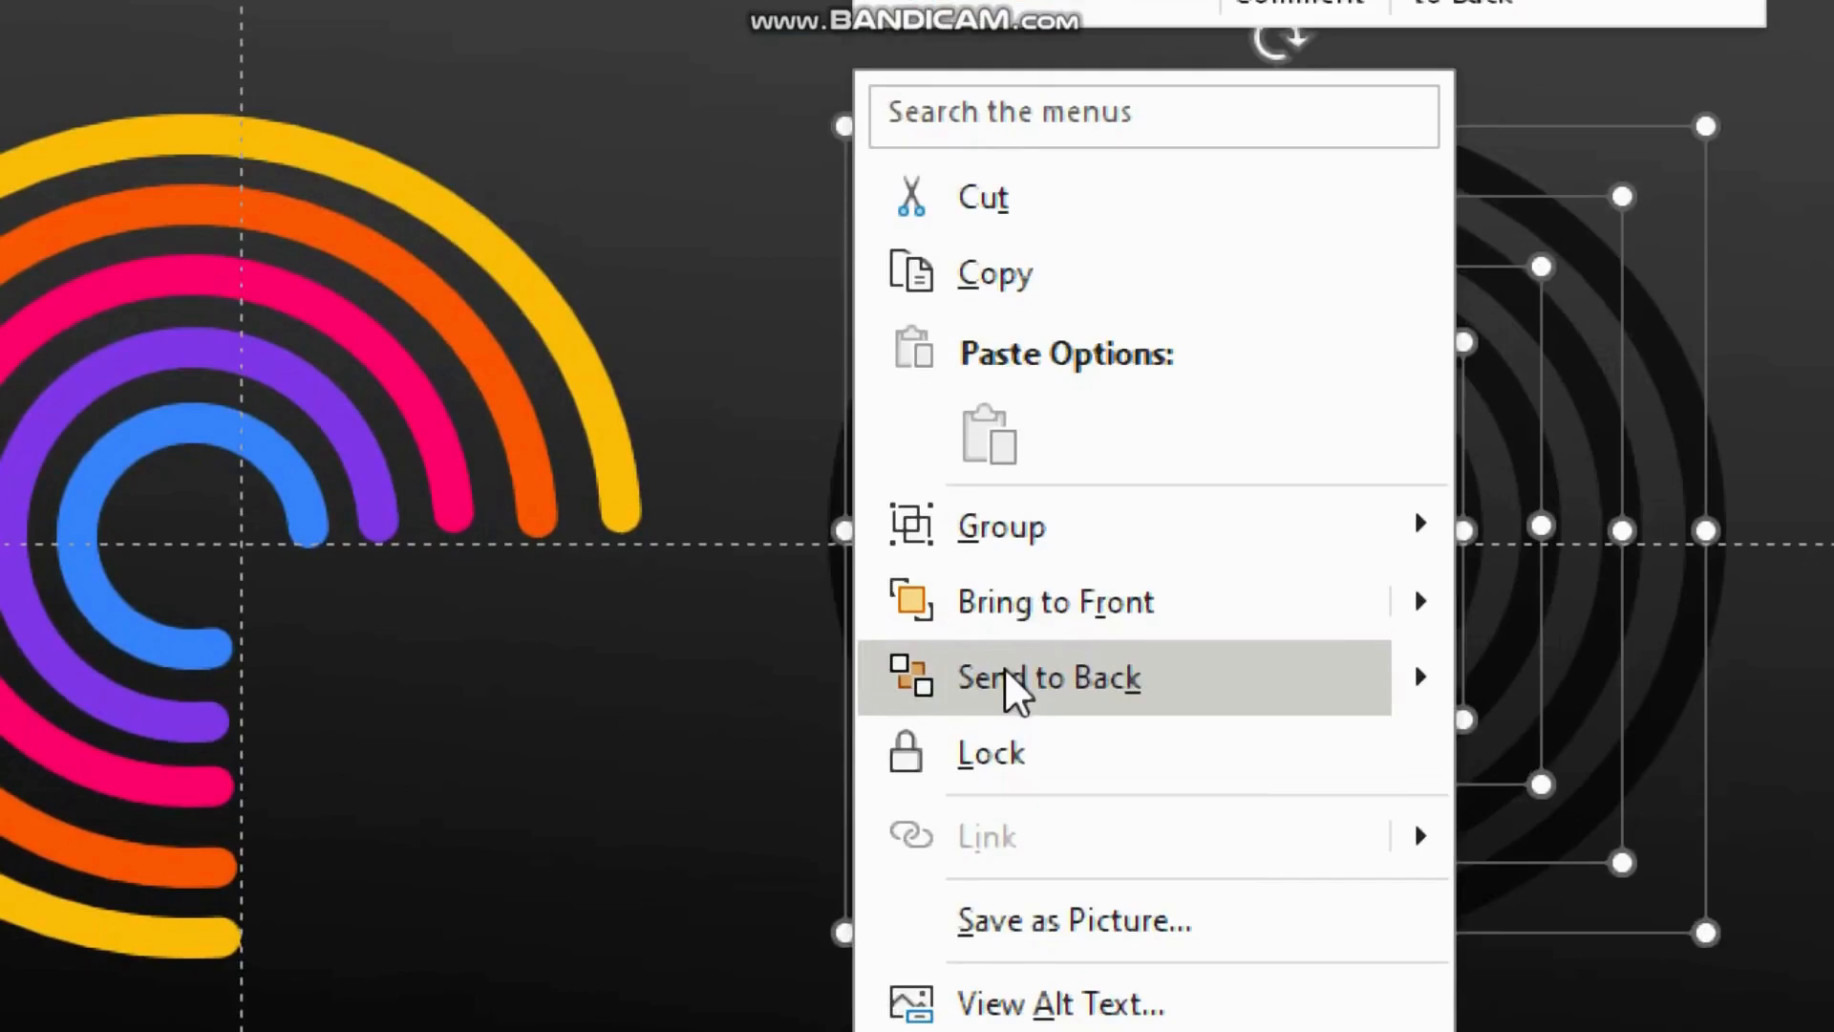
{"action": "left_click", "coordinate": [1004, 667]}
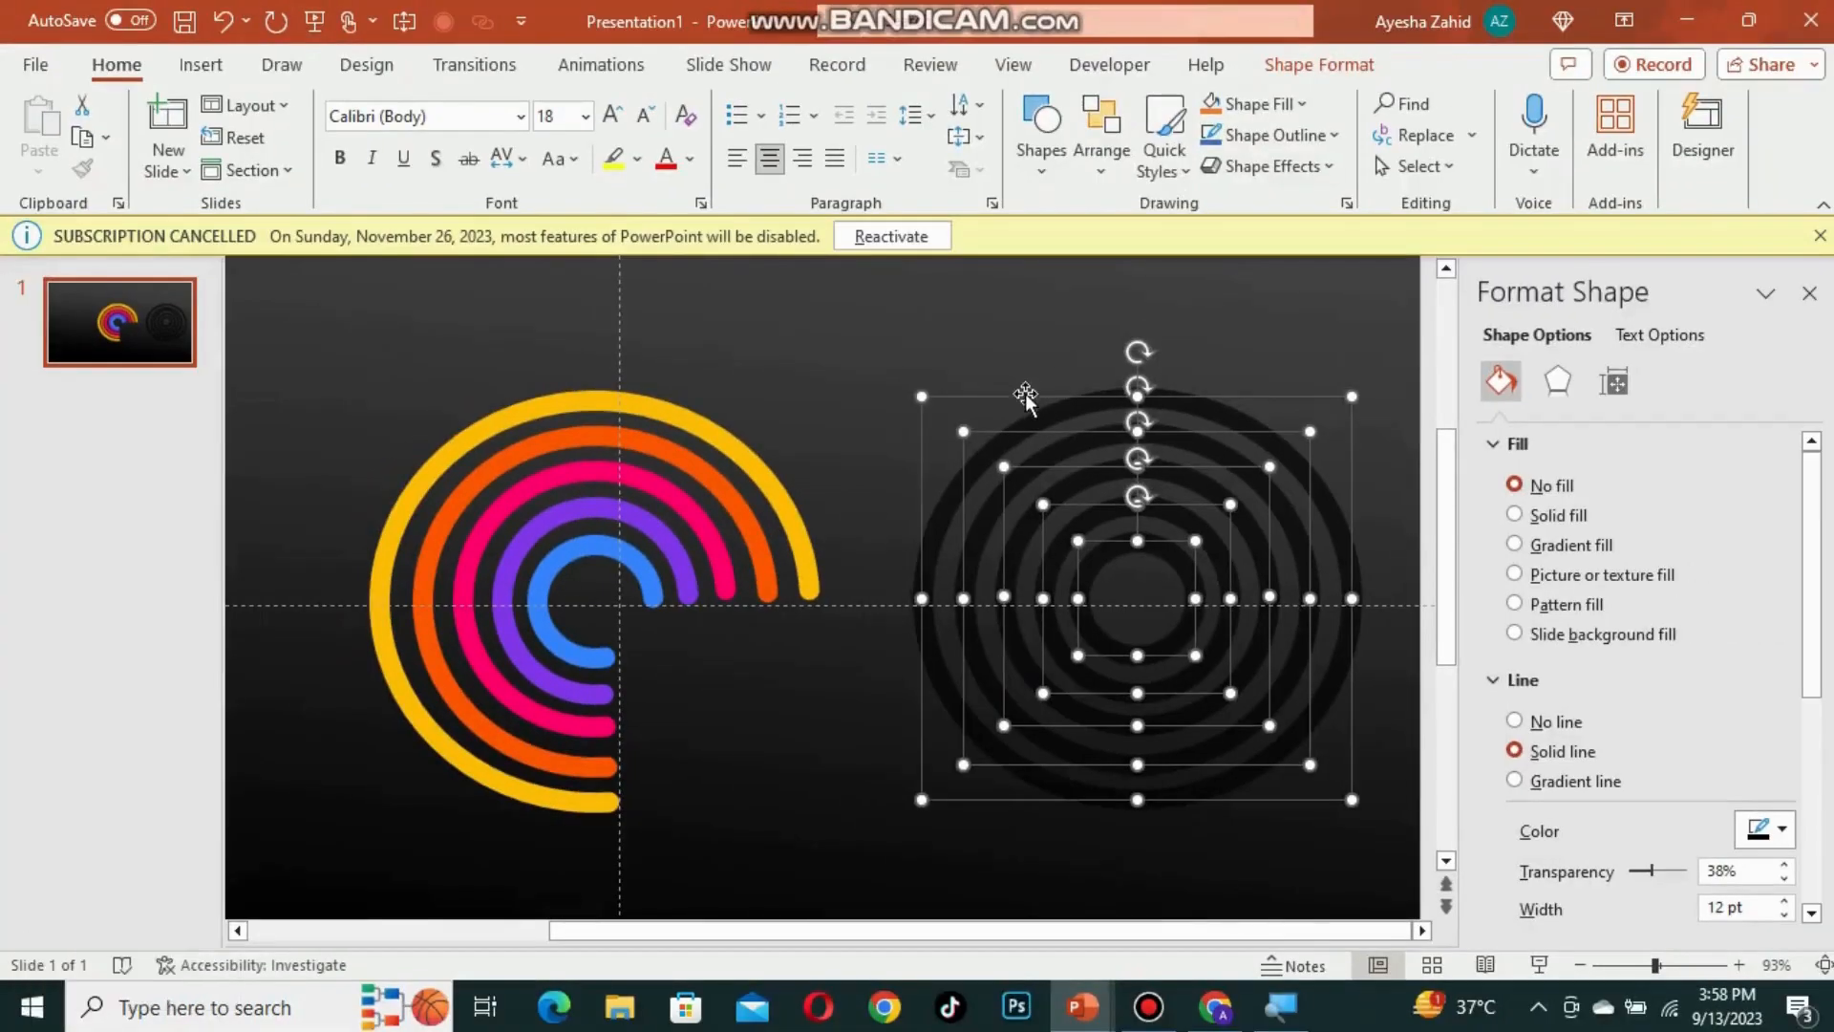
{"action": "left_click_drag", "start_coordinate": [1047, 120], "coordinate": [149, 144]}
{"action": "left_click_drag", "start_coordinate": [574, 404], "coordinate": [478, 396]}
{"action": "left_click", "coordinate": [354, 340]}
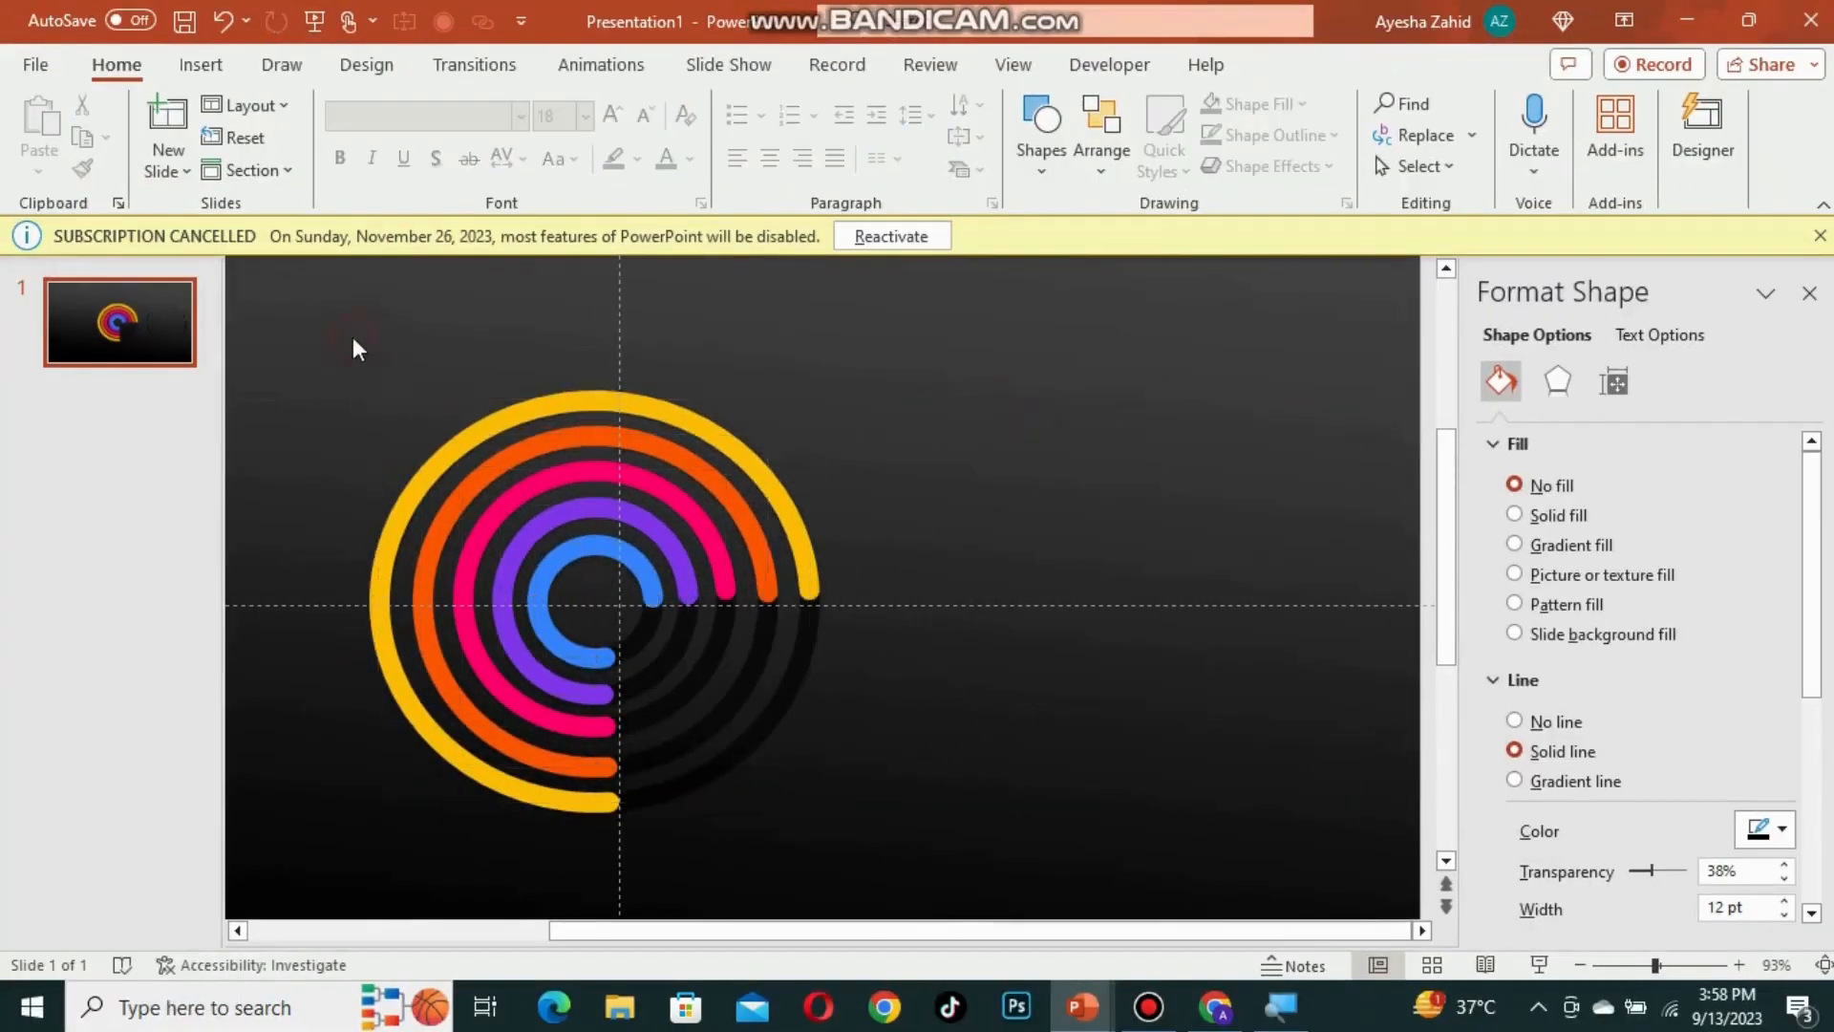
{"action": "left_click", "coordinate": [1646, 965]}
{"action": "left_click", "coordinate": [1634, 966]}
{"action": "left_click", "coordinate": [1809, 294]}
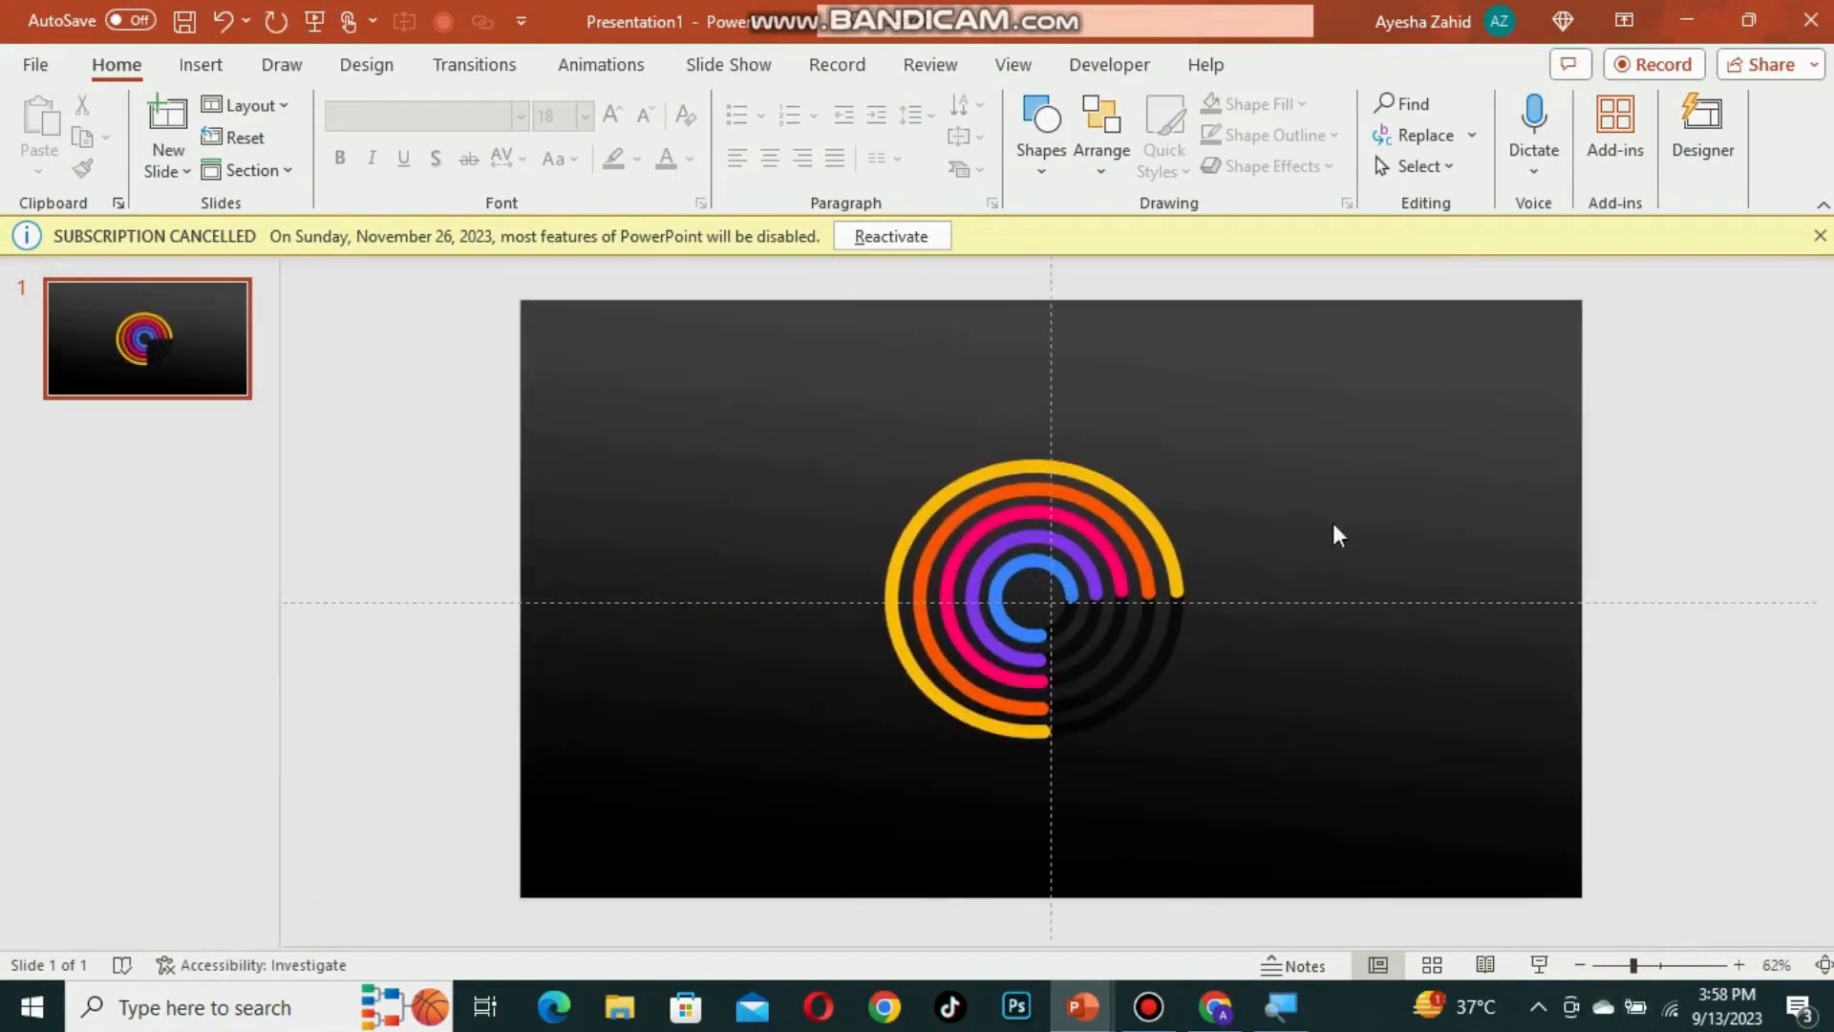
{"action": "scroll", "coordinate": [835, 531], "scroll_direction": "up", "scroll_amount": 5}
Step: Ungroup the coloured ring group
{"action": "left_click", "coordinate": [829, 485]}
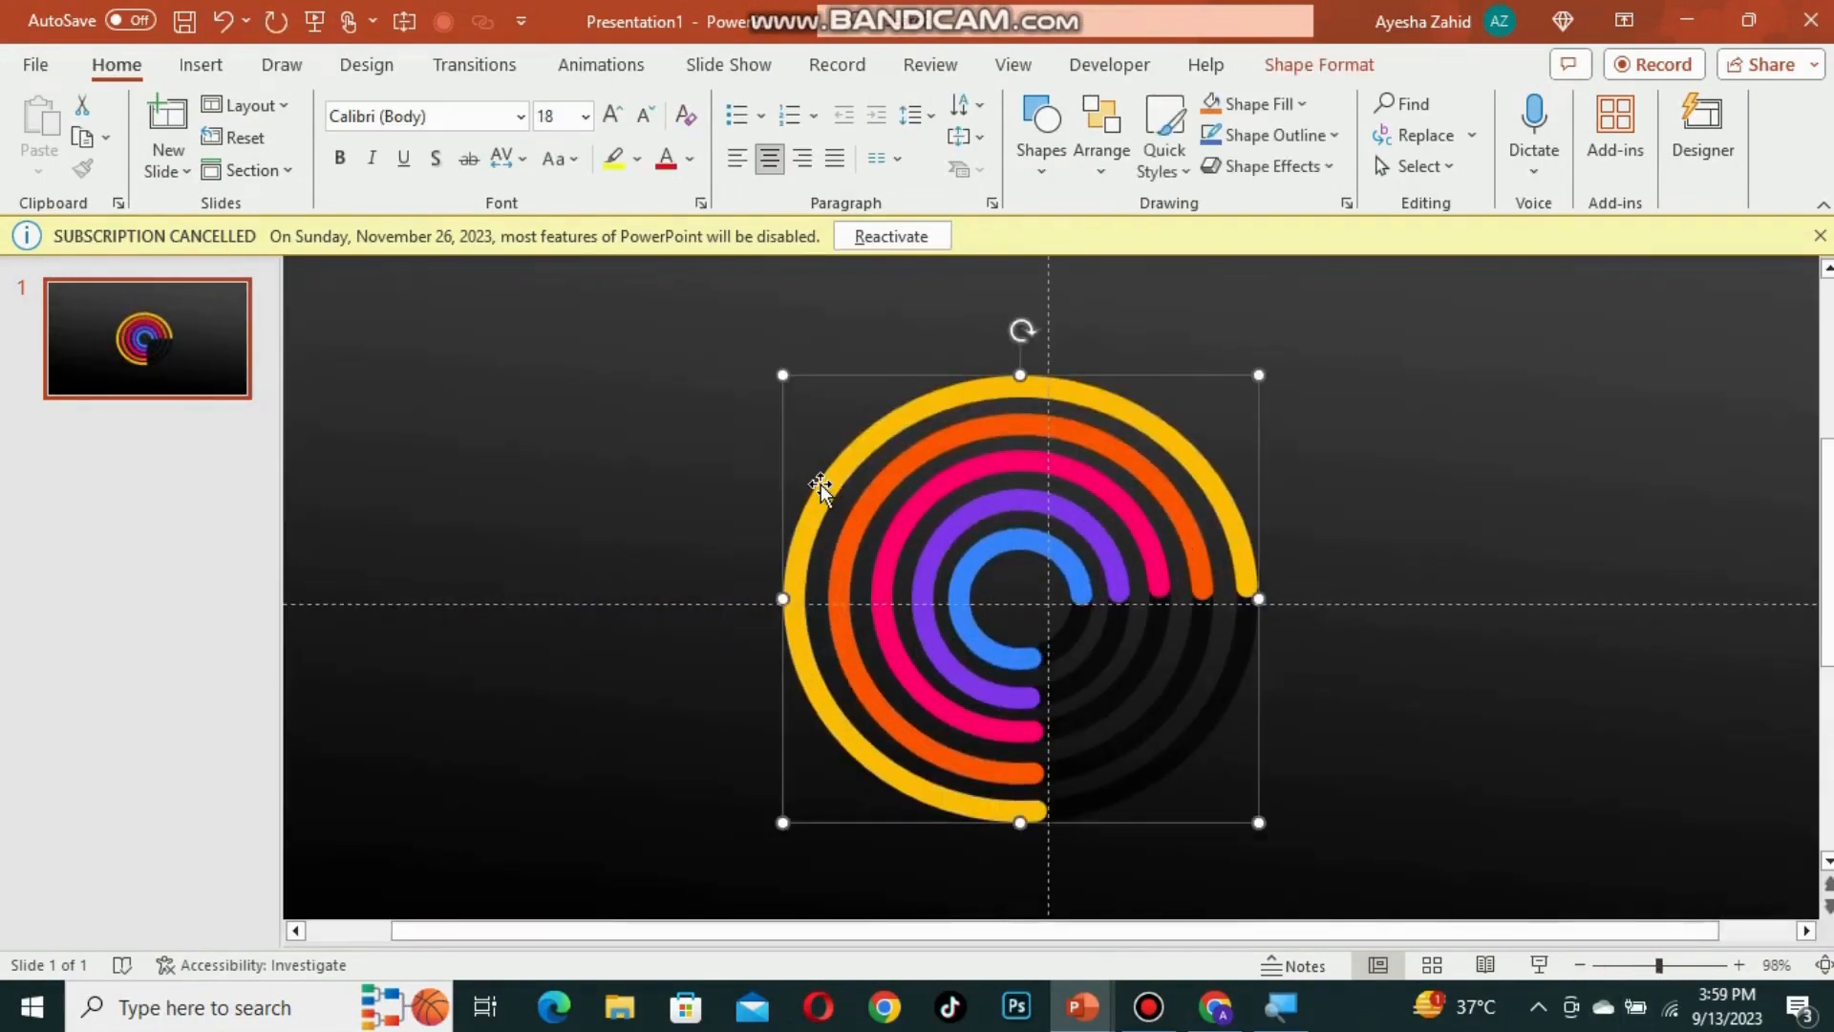
{"action": "key", "text": "ctrl+shift+g"}
{"action": "left_click", "coordinate": [737, 483]}
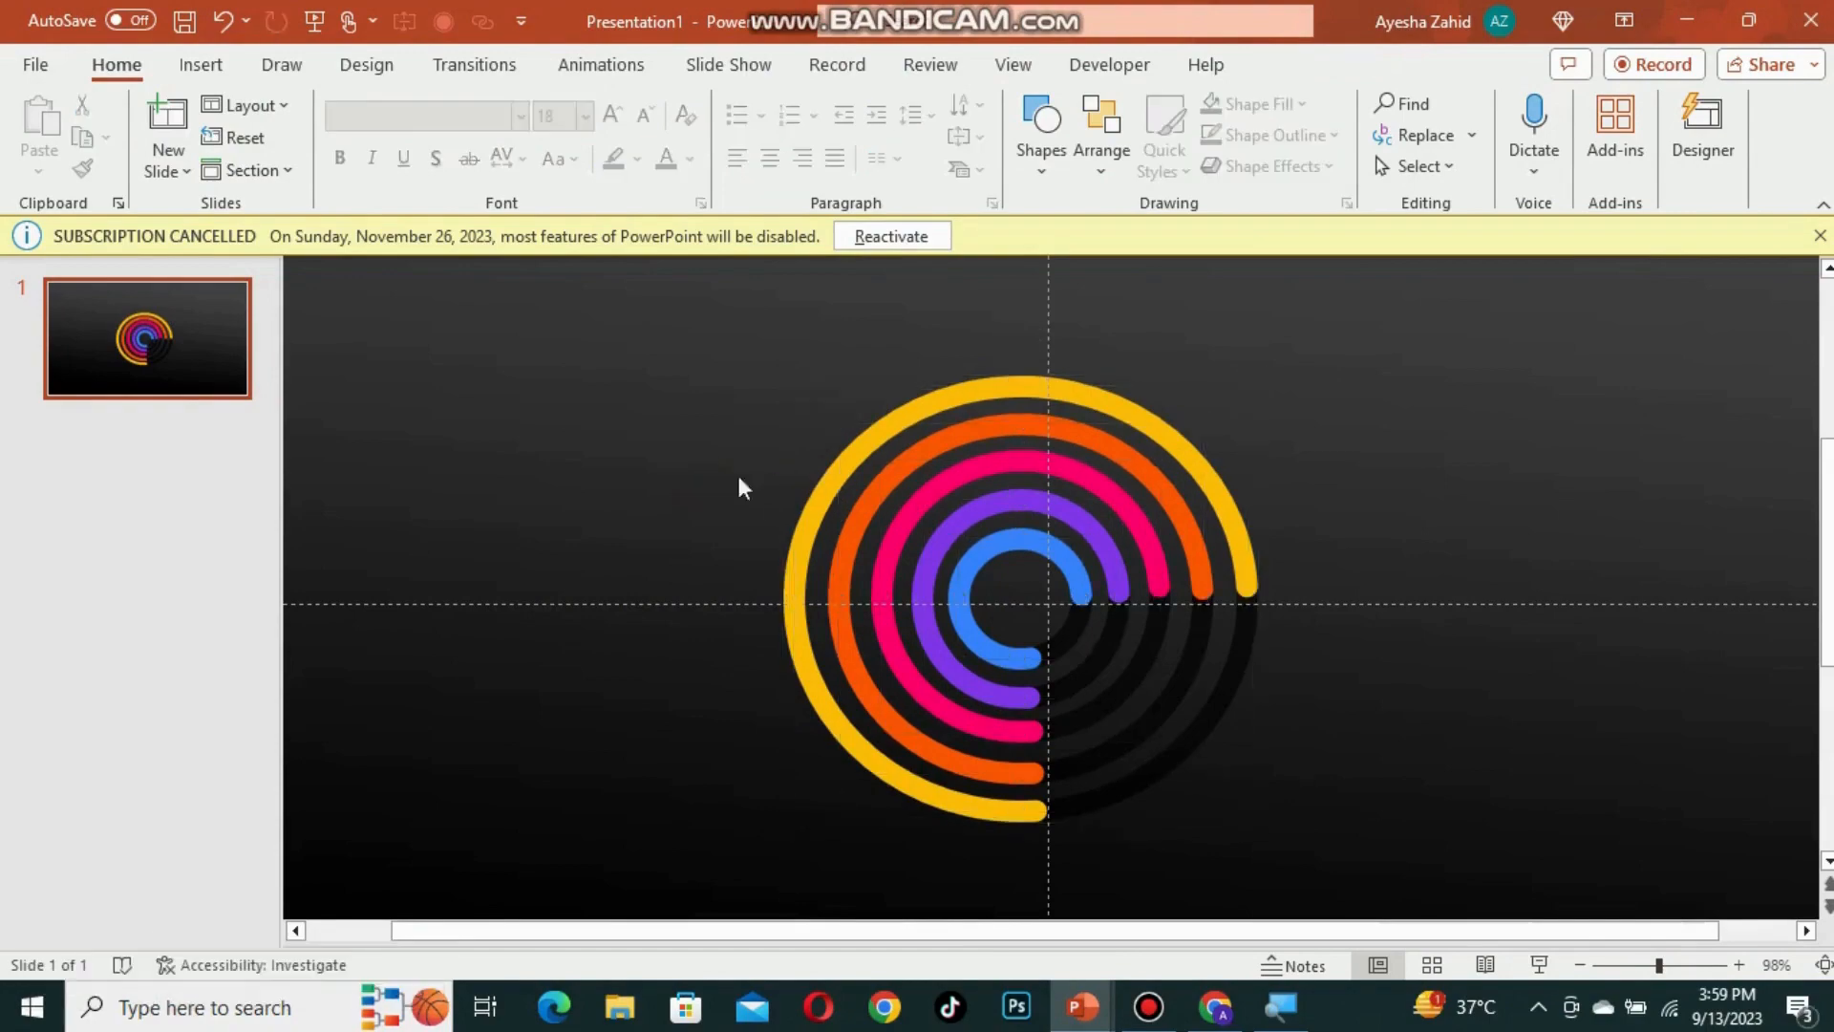
Step: Apply a yellow glow preset to the outer yellow arc through Format Shape effects
{"action": "left_click", "coordinate": [806, 508]}
{"action": "right_click", "coordinate": [807, 511]}
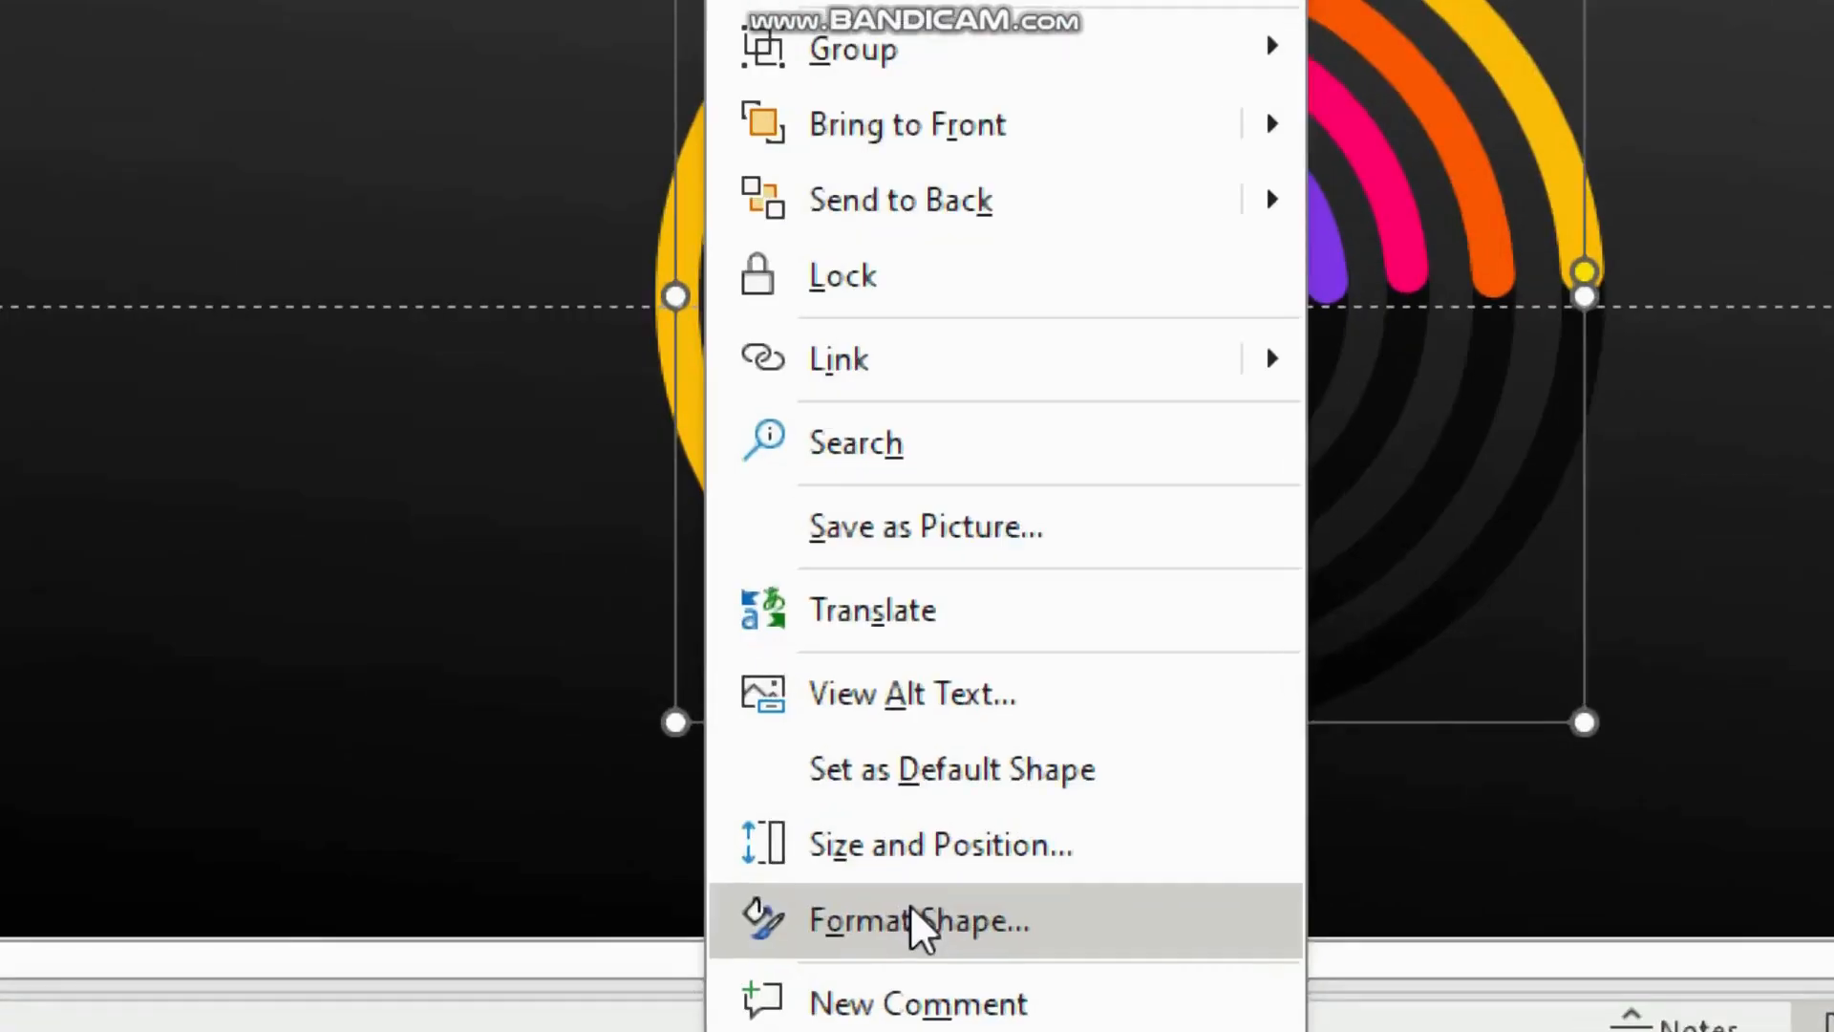
{"action": "left_click", "coordinate": [912, 909]}
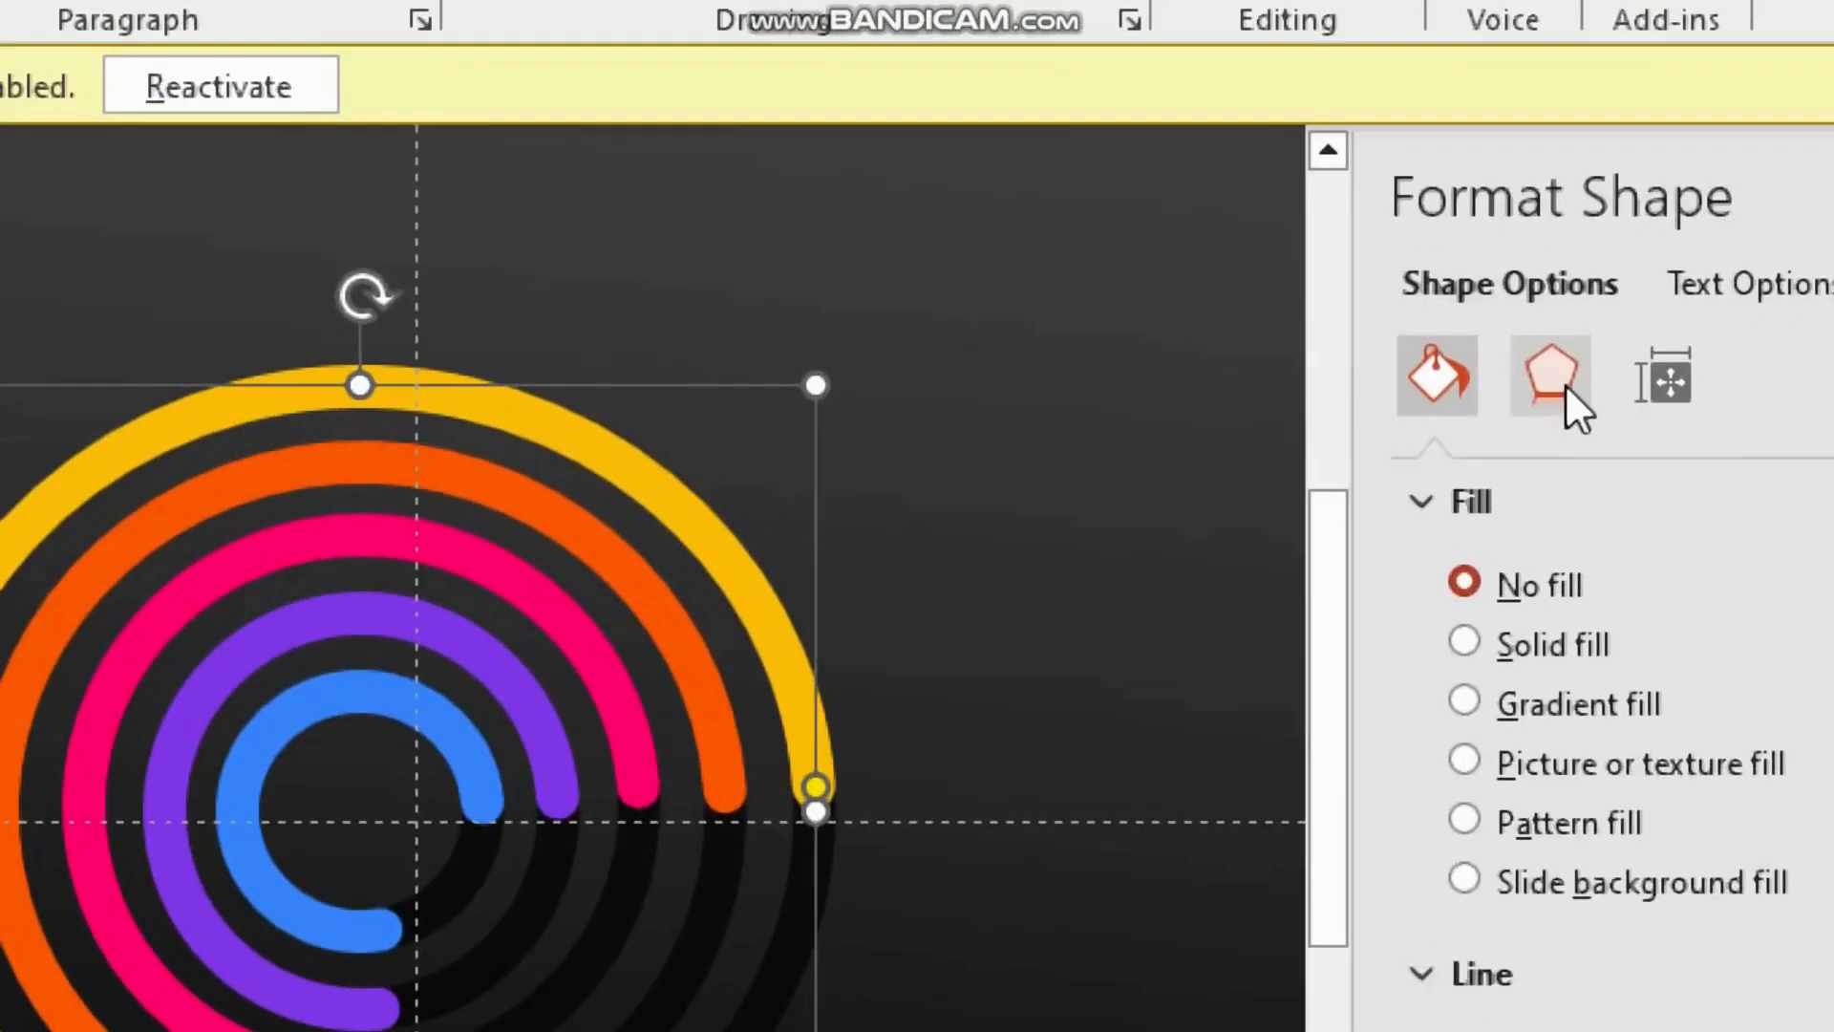
{"action": "left_click", "coordinate": [1558, 381]}
{"action": "left_click", "coordinate": [1195, 657]}
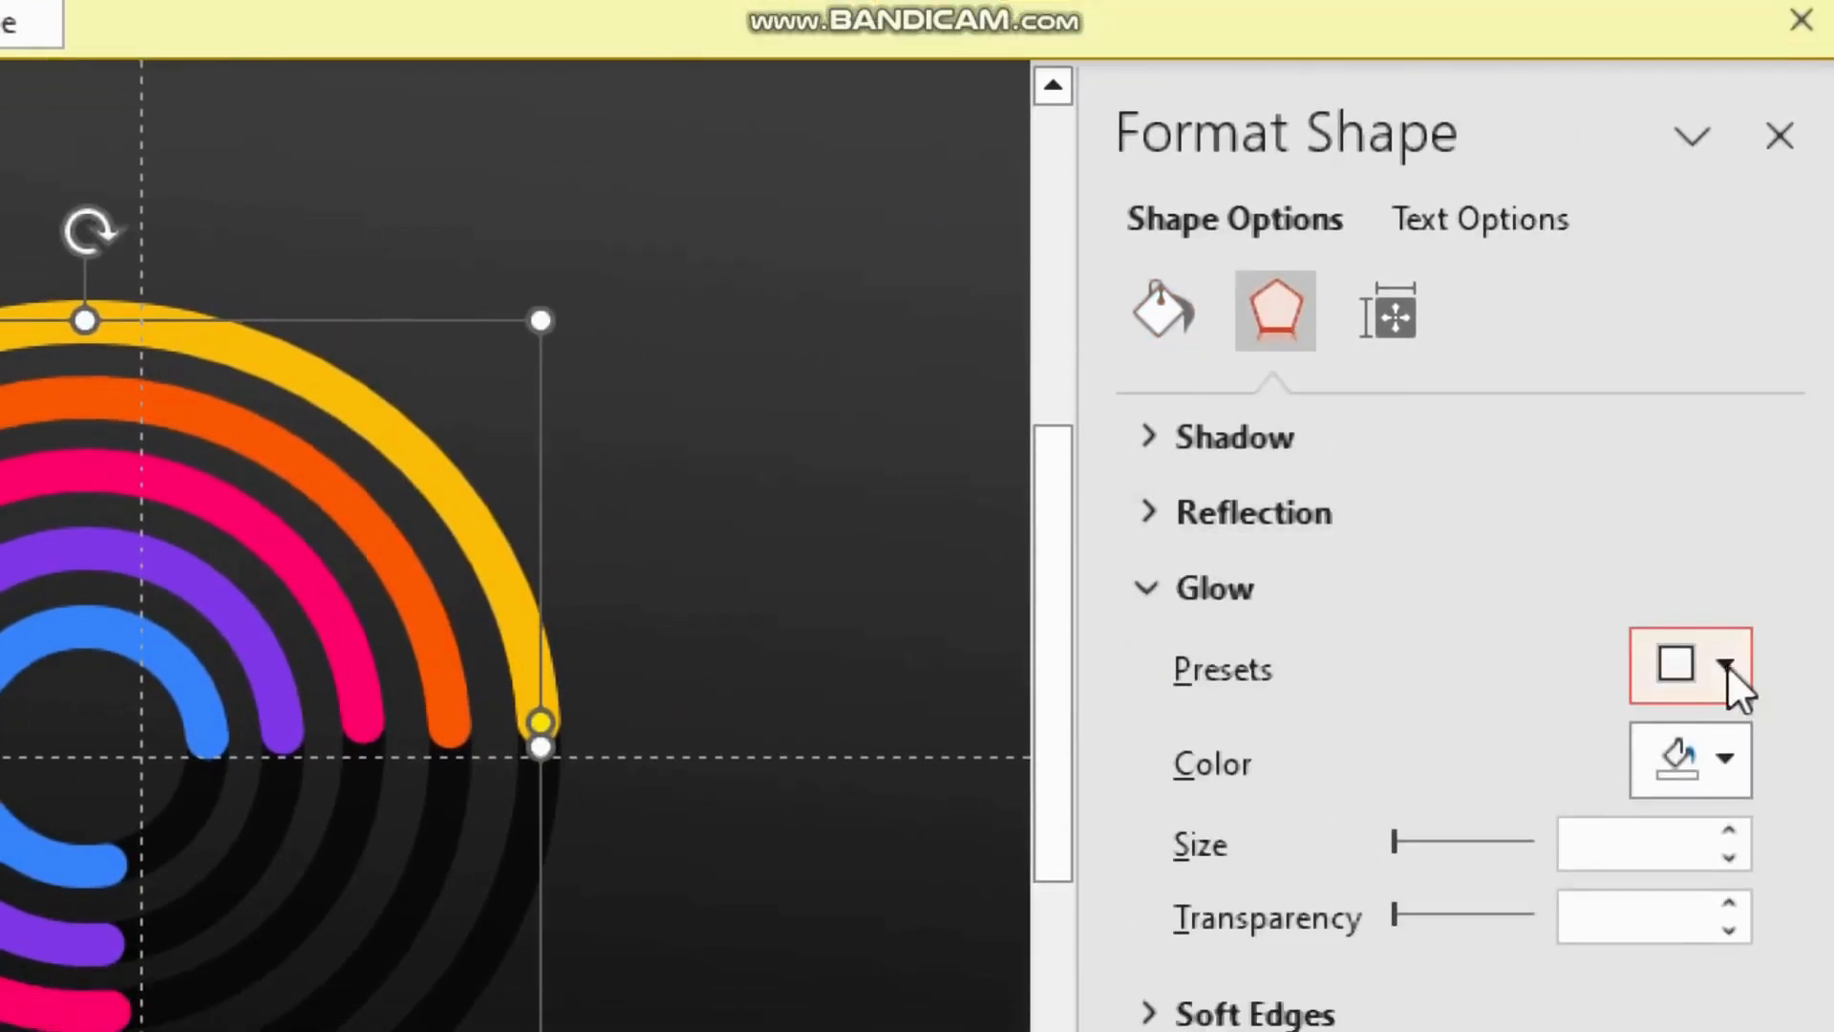
{"action": "left_click", "coordinate": [1727, 664]}
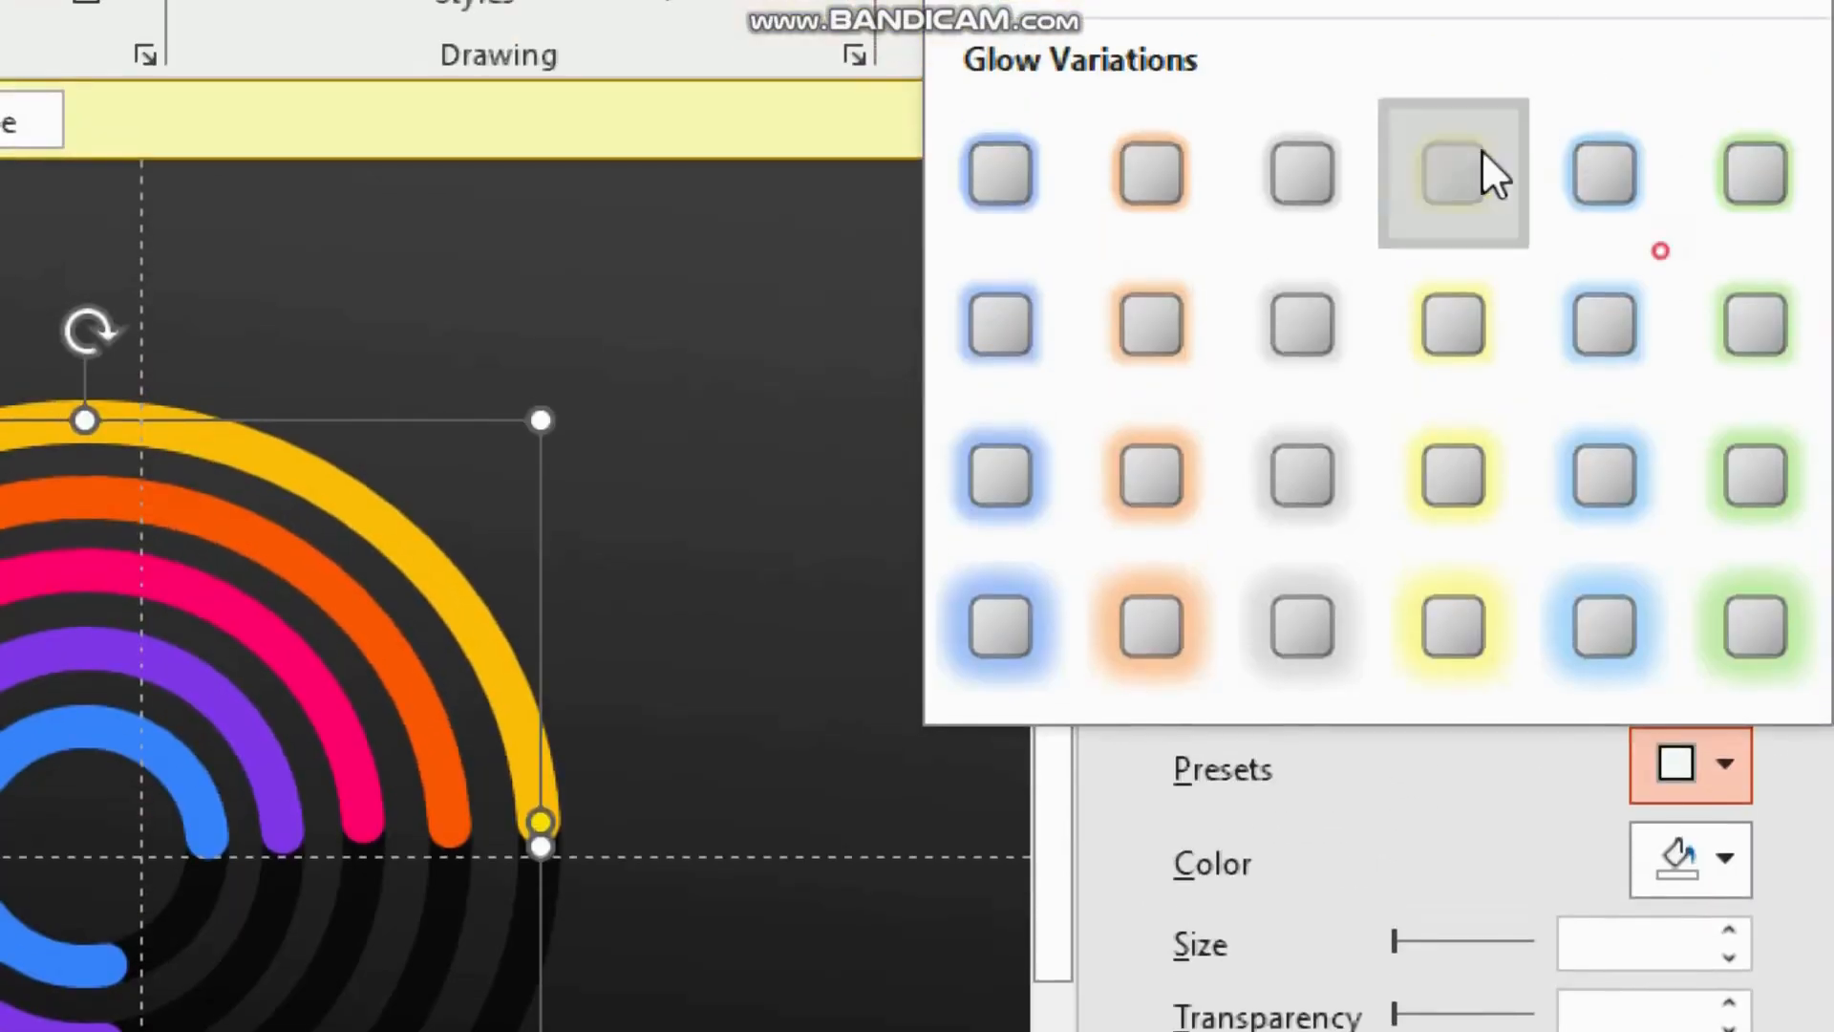
{"action": "left_click", "coordinate": [1482, 172]}
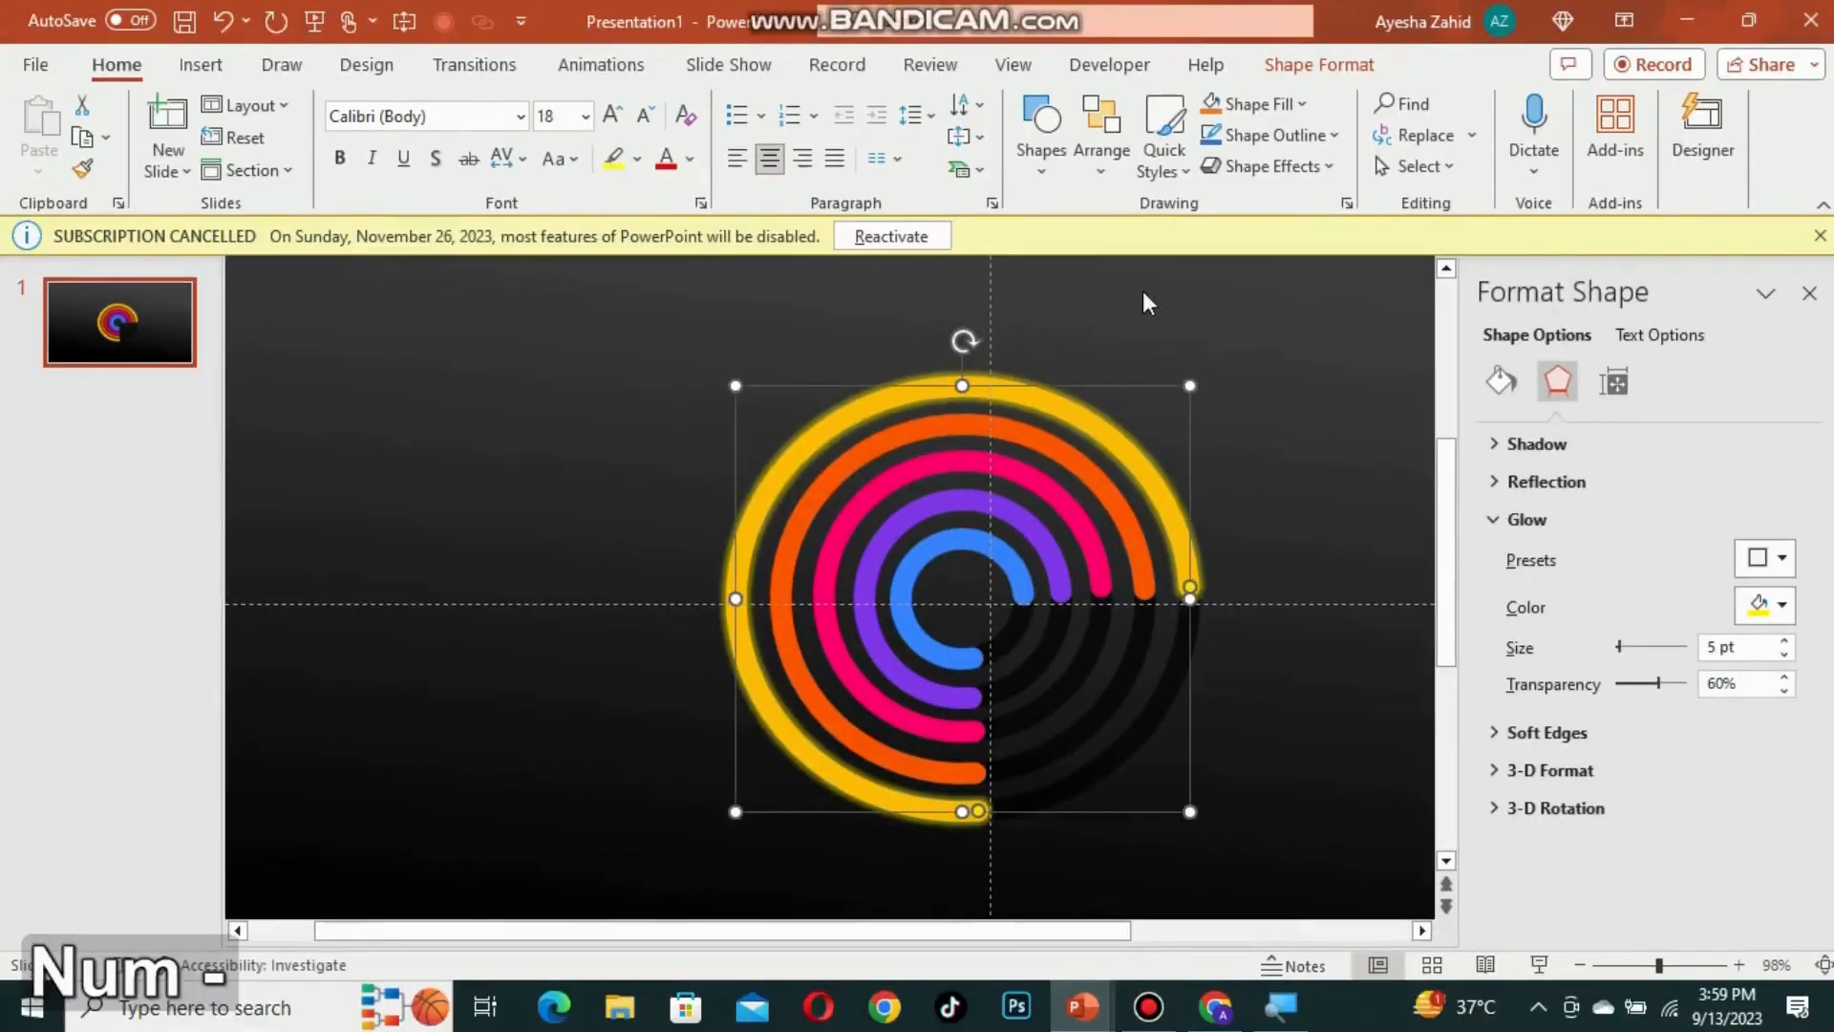
Step: Select all the coloured arcs and apply the same 5 pt glow preset to them
{"action": "left_click", "coordinate": [917, 468], "text": "shift"}
{"action": "left_click", "coordinate": [916, 496], "text": "shift"}
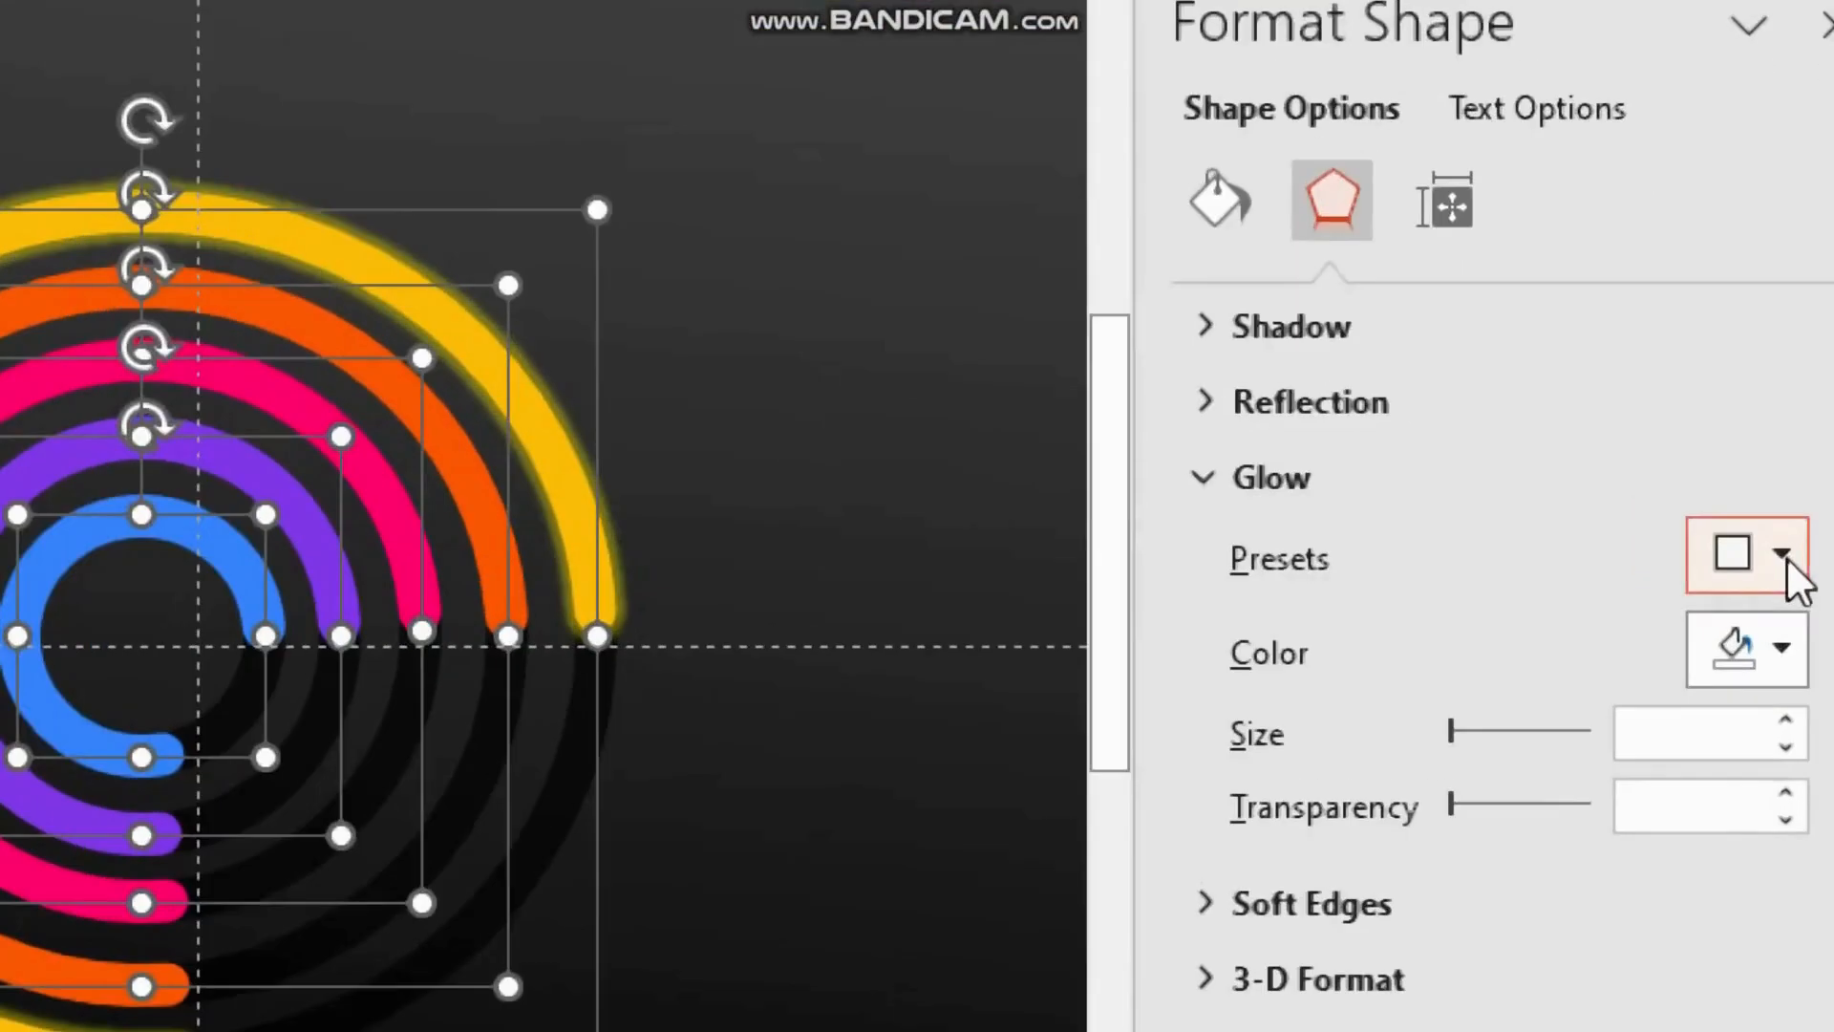
{"action": "left_click", "coordinate": [1784, 560]}
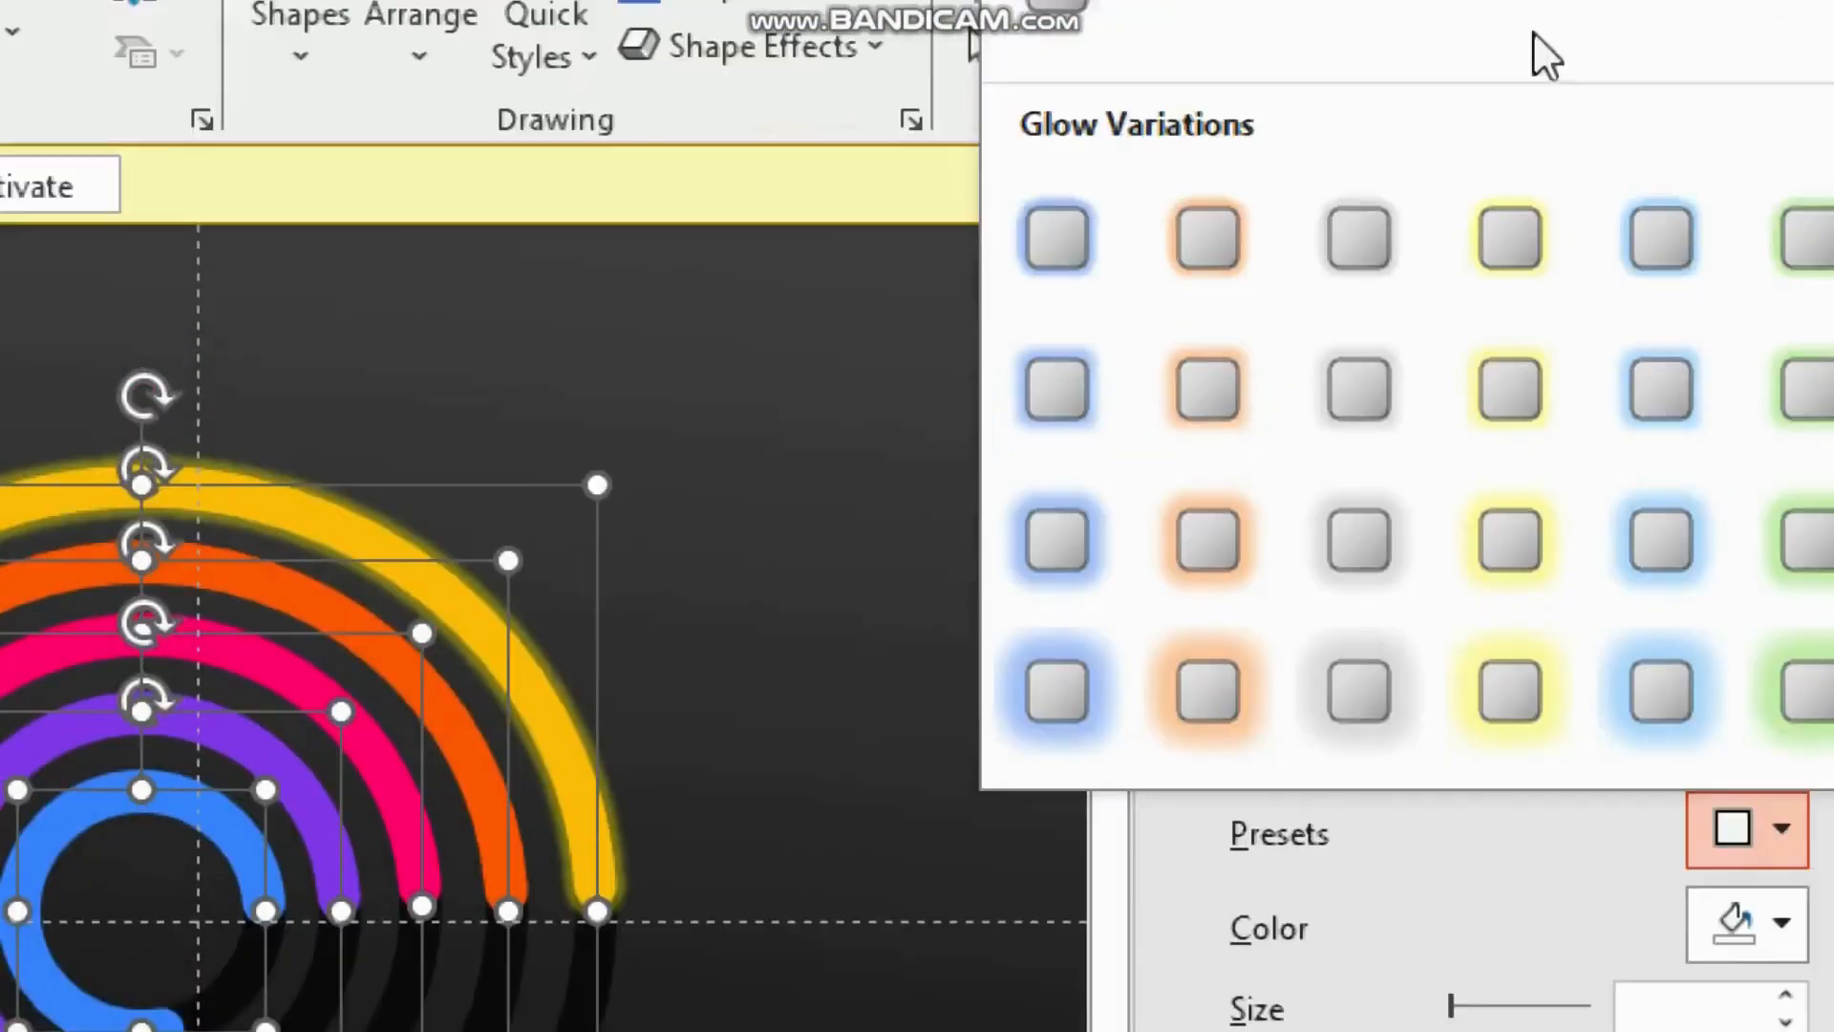
{"action": "left_click", "coordinate": [1650, 276]}
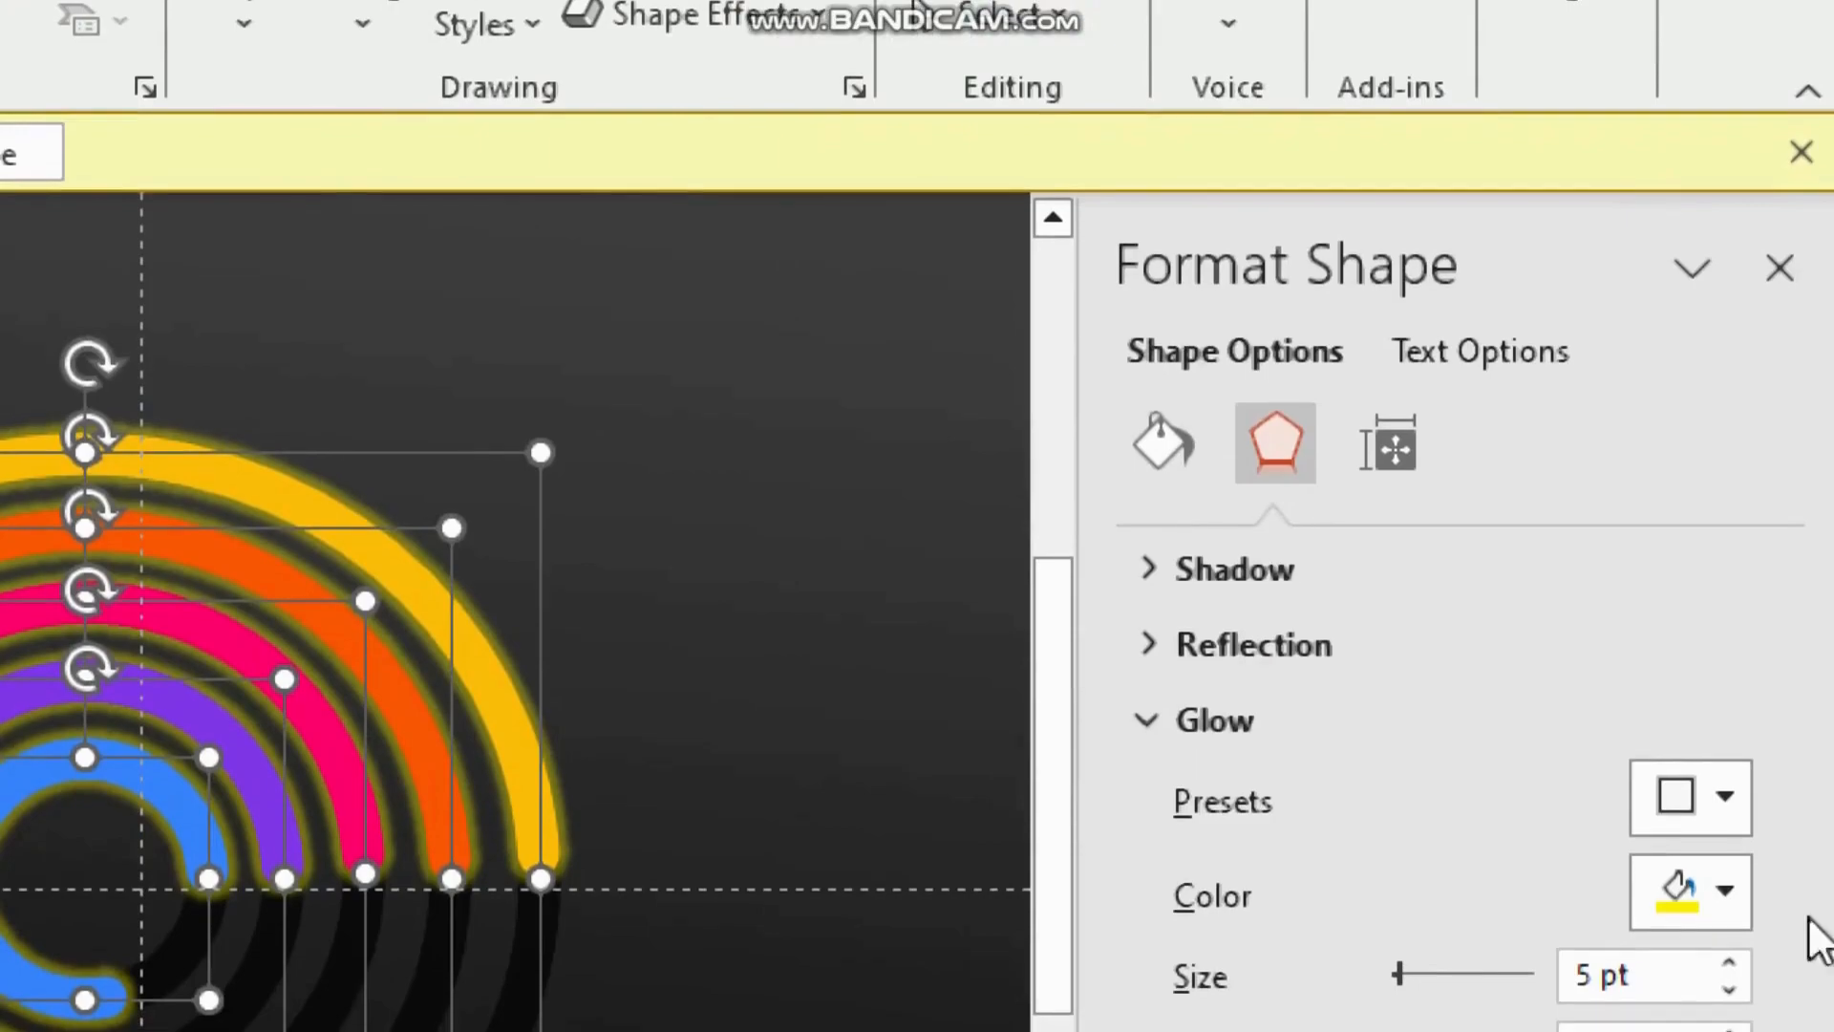
Step: Set the glow colour of the orange and pink arcs to match each arc's own colour
{"action": "left_click", "coordinate": [542, 492]}
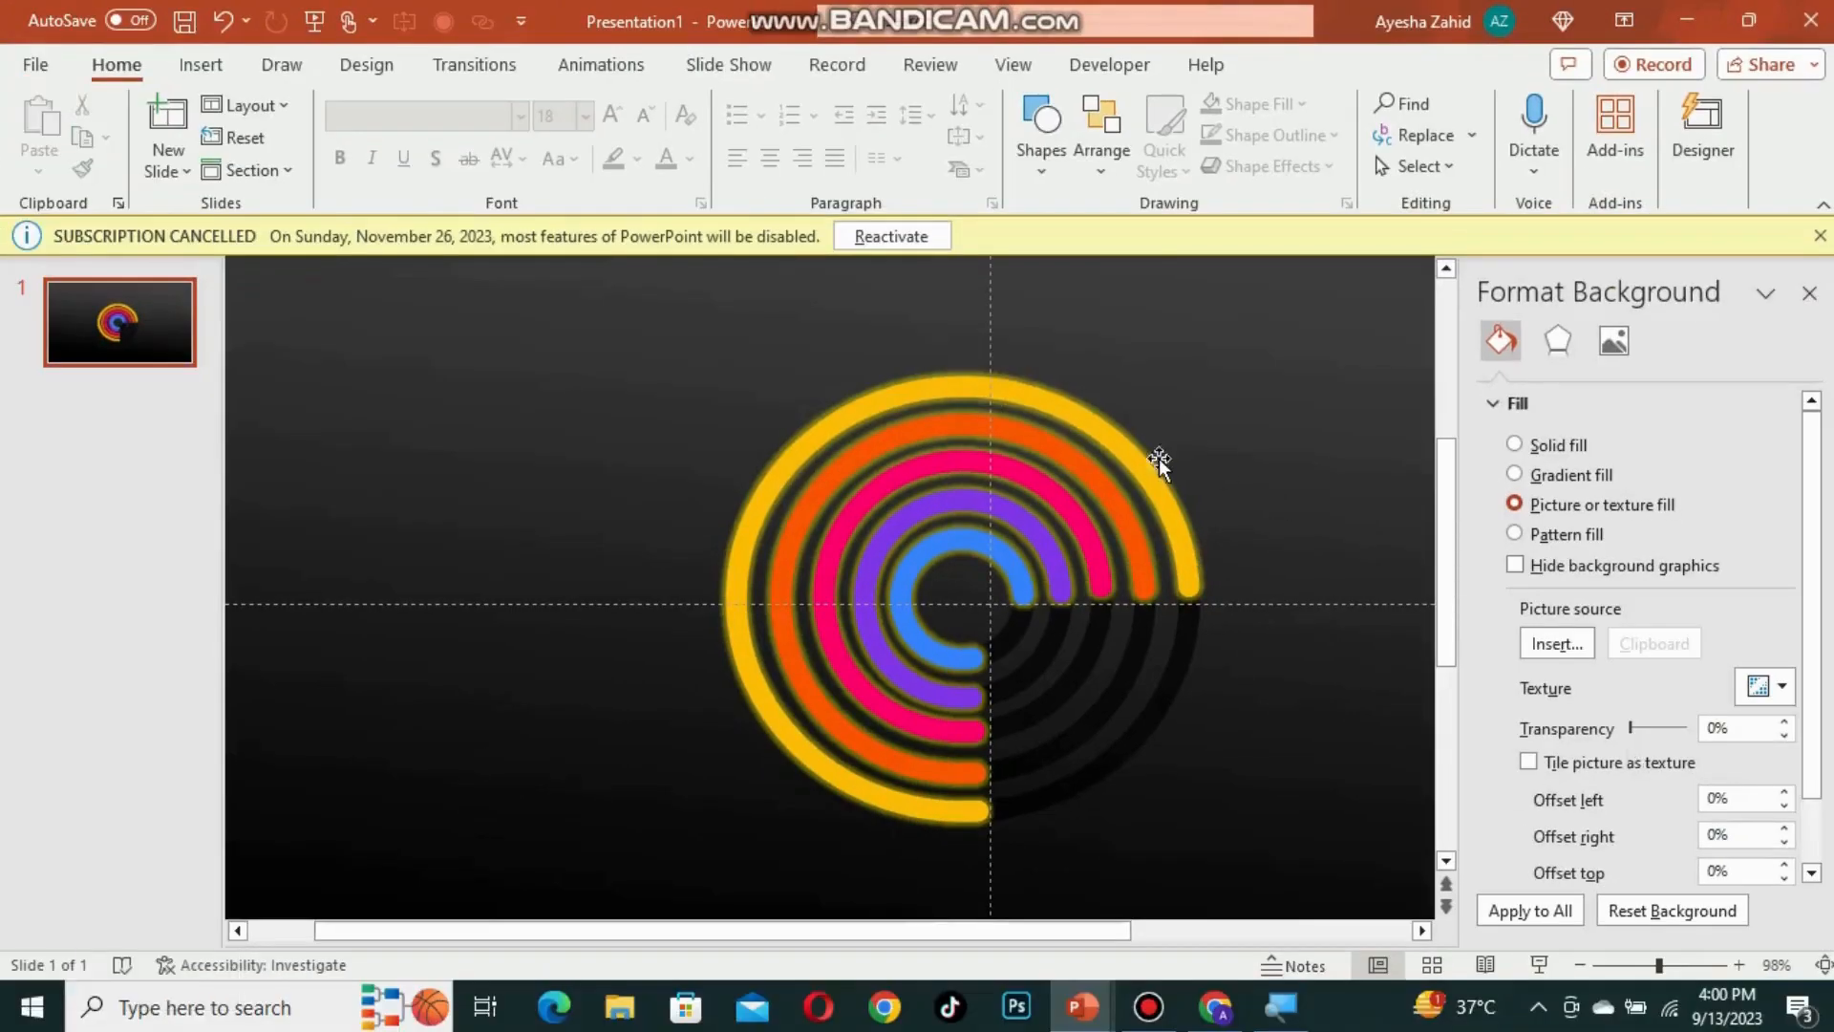
{"action": "left_click", "coordinate": [1159, 462]}
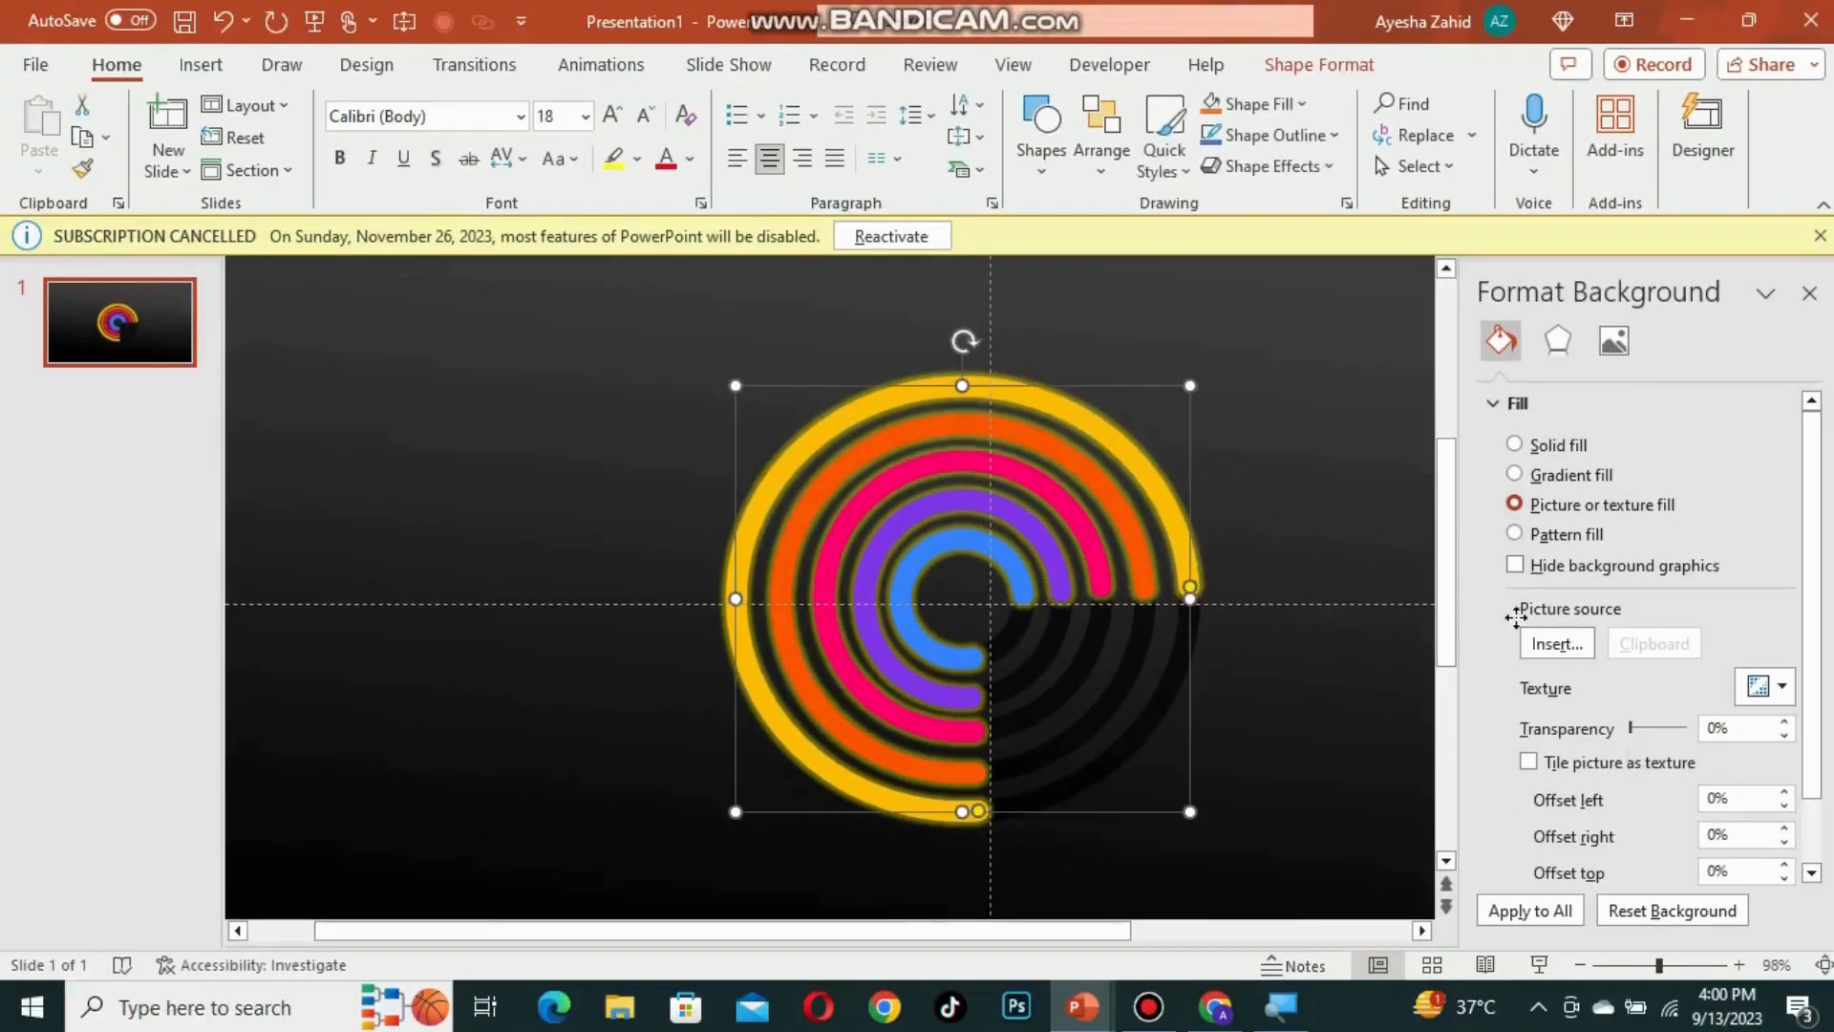
{"action": "left_click", "coordinate": [1556, 381]}
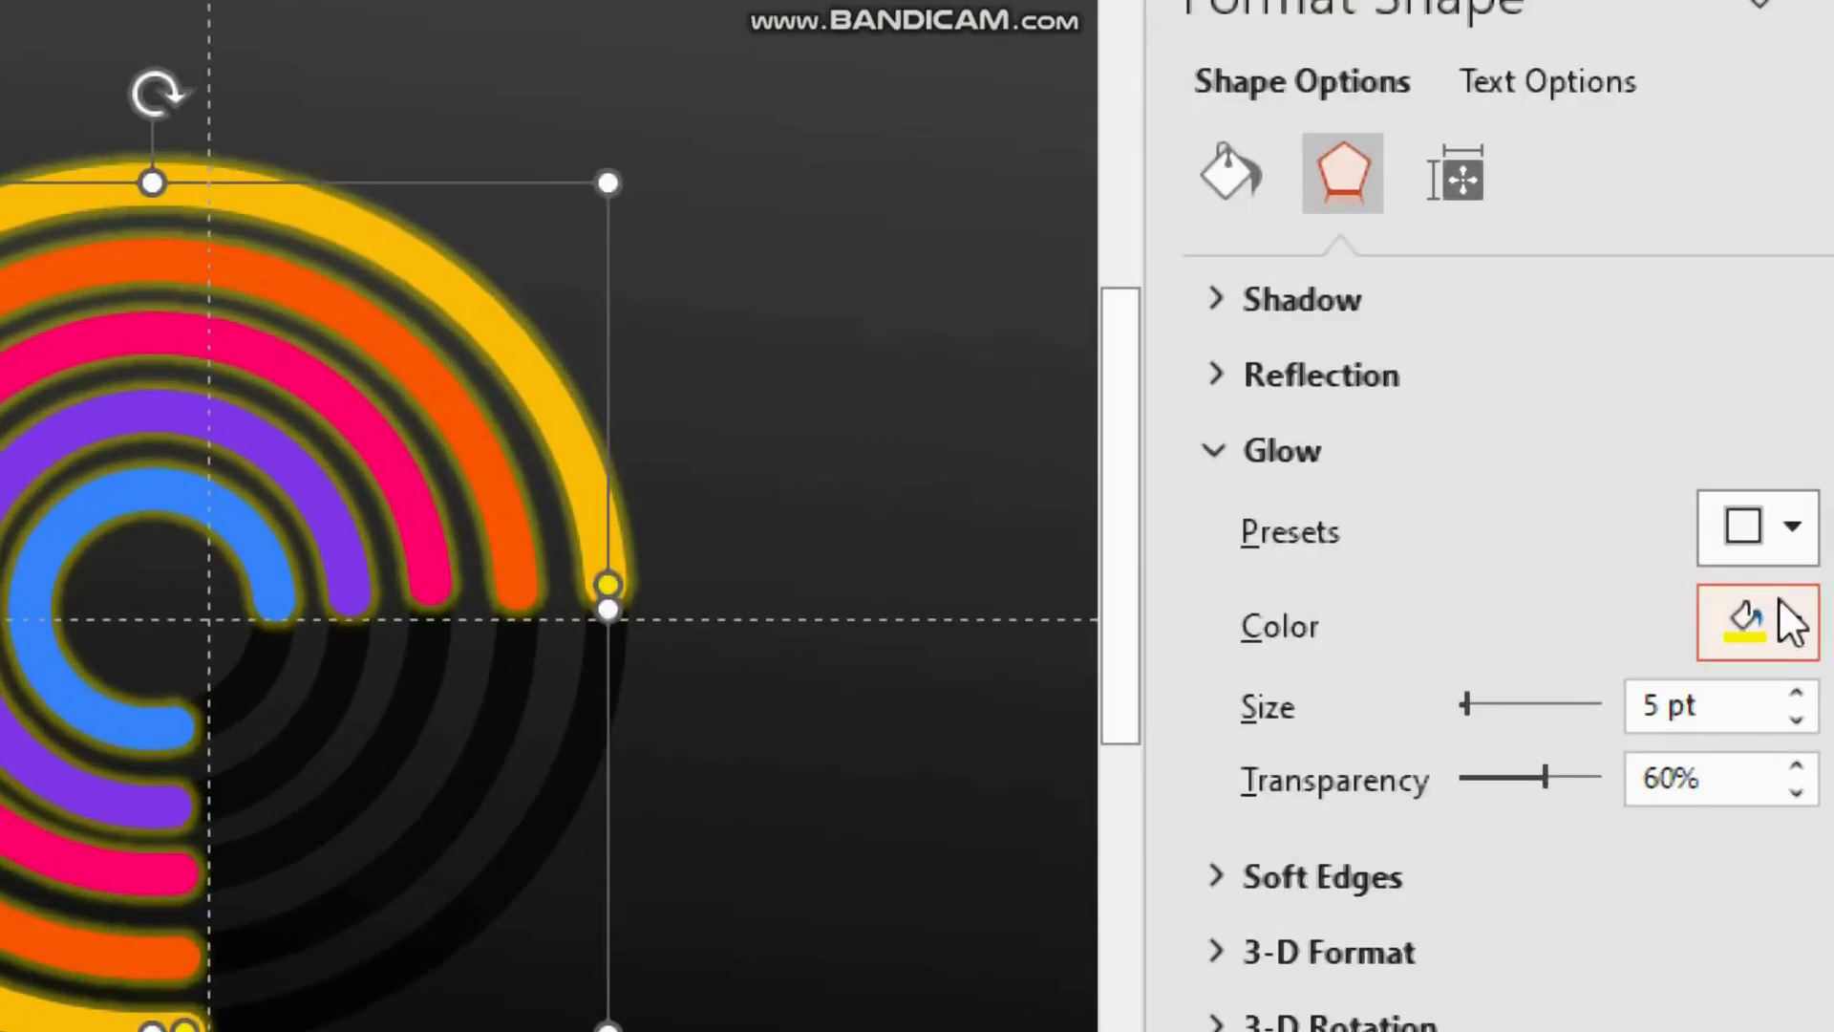
{"action": "left_click", "coordinate": [1780, 605]}
{"action": "left_click", "coordinate": [1709, 501]}
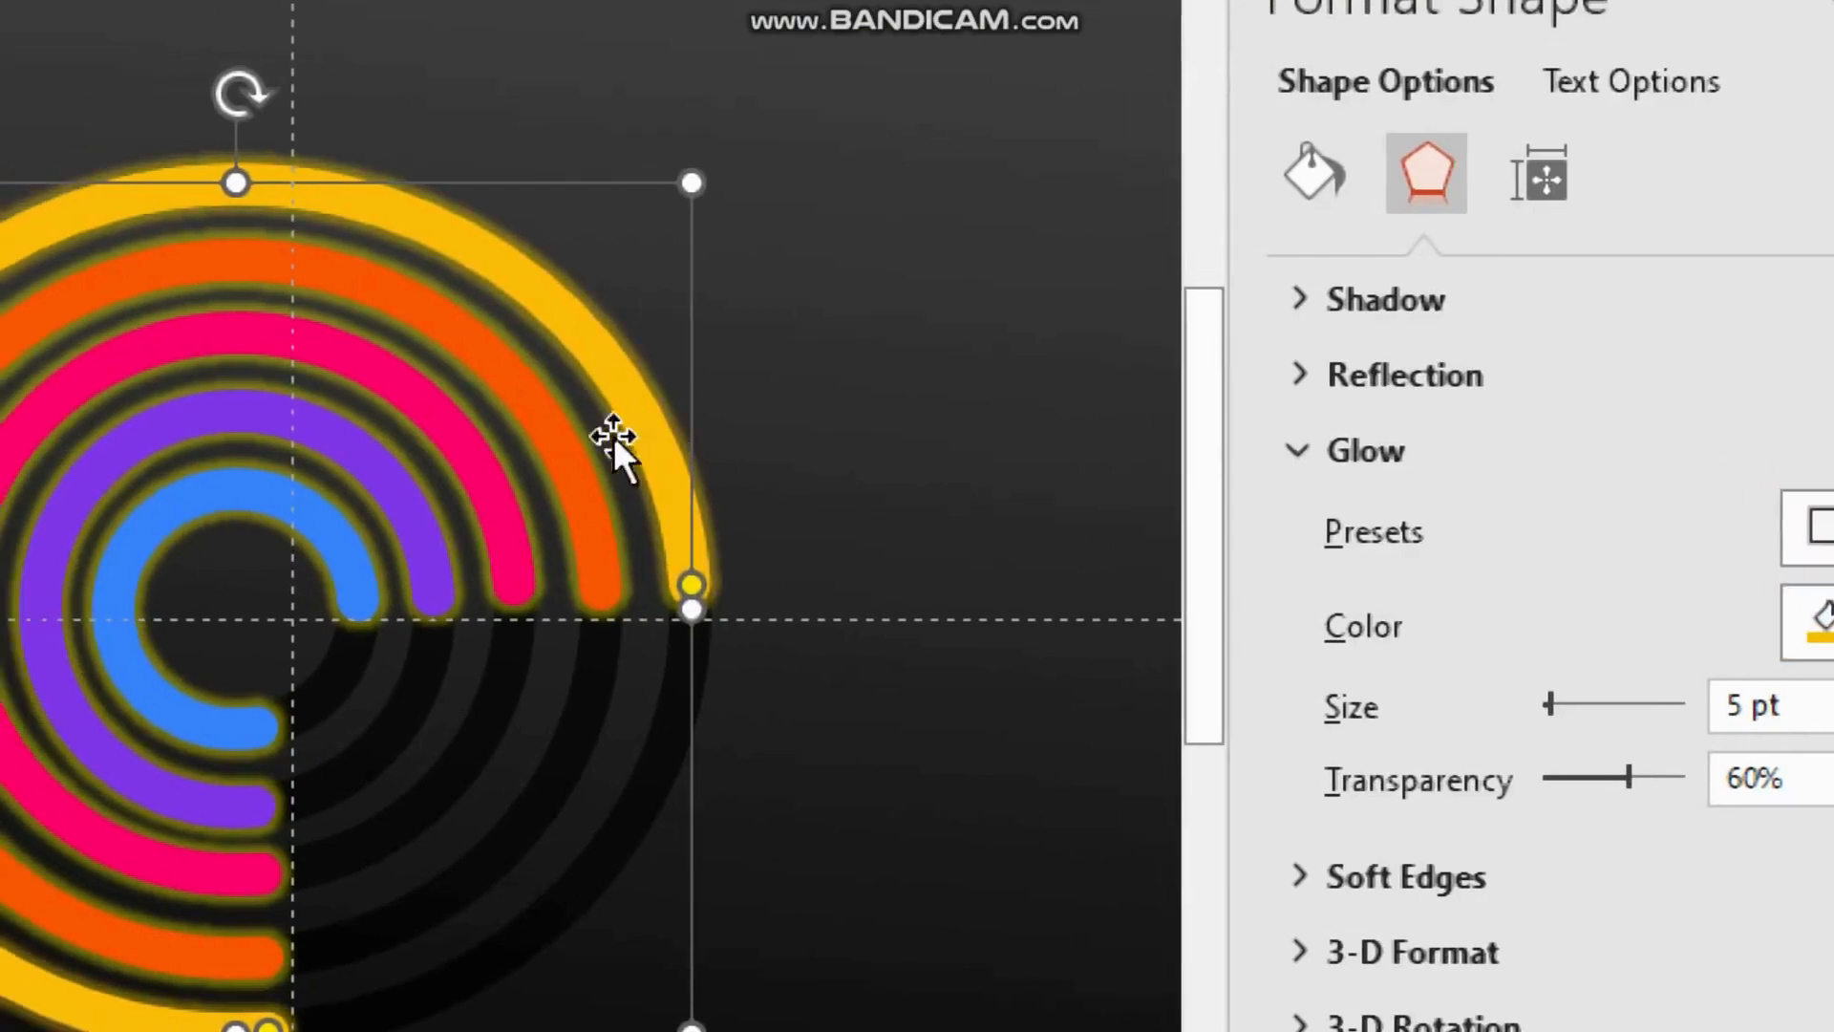
{"action": "left_click", "coordinate": [477, 448]}
{"action": "left_click", "coordinate": [1748, 623]}
{"action": "left_click", "coordinate": [1581, 413]}
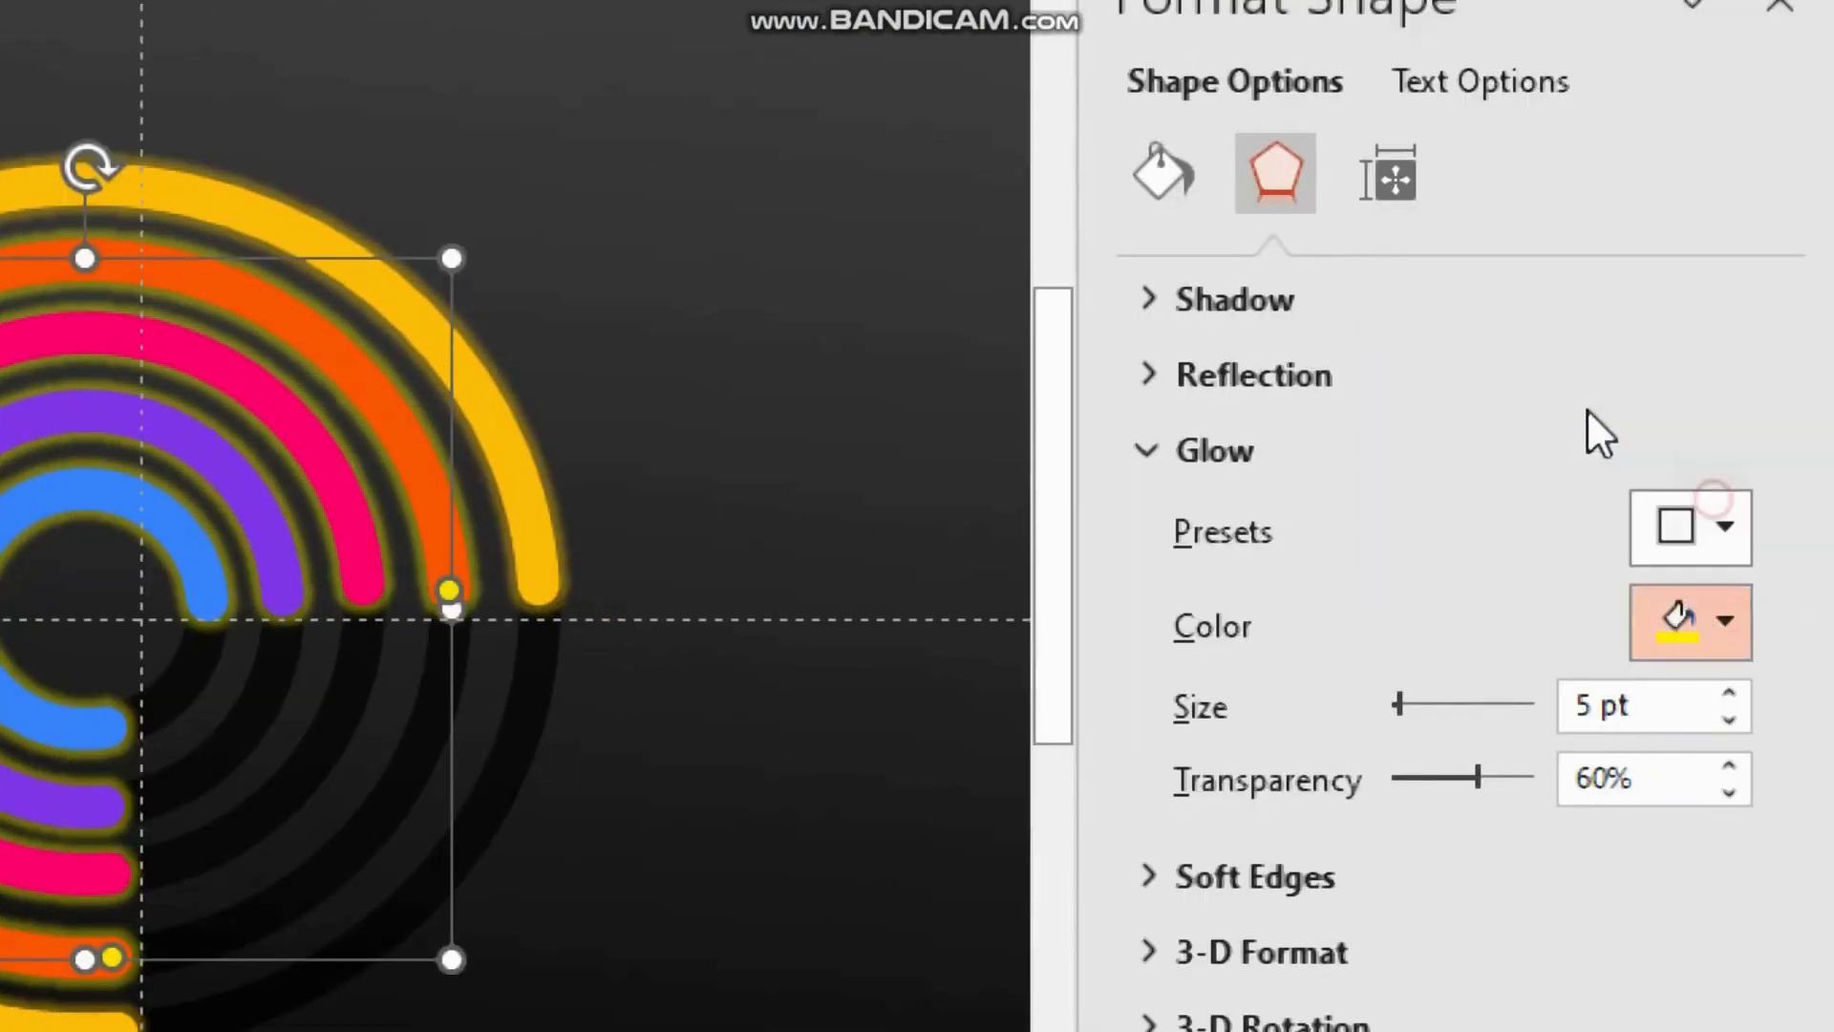
{"action": "left_click", "coordinate": [363, 525]}
{"action": "left_click", "coordinate": [1662, 621]}
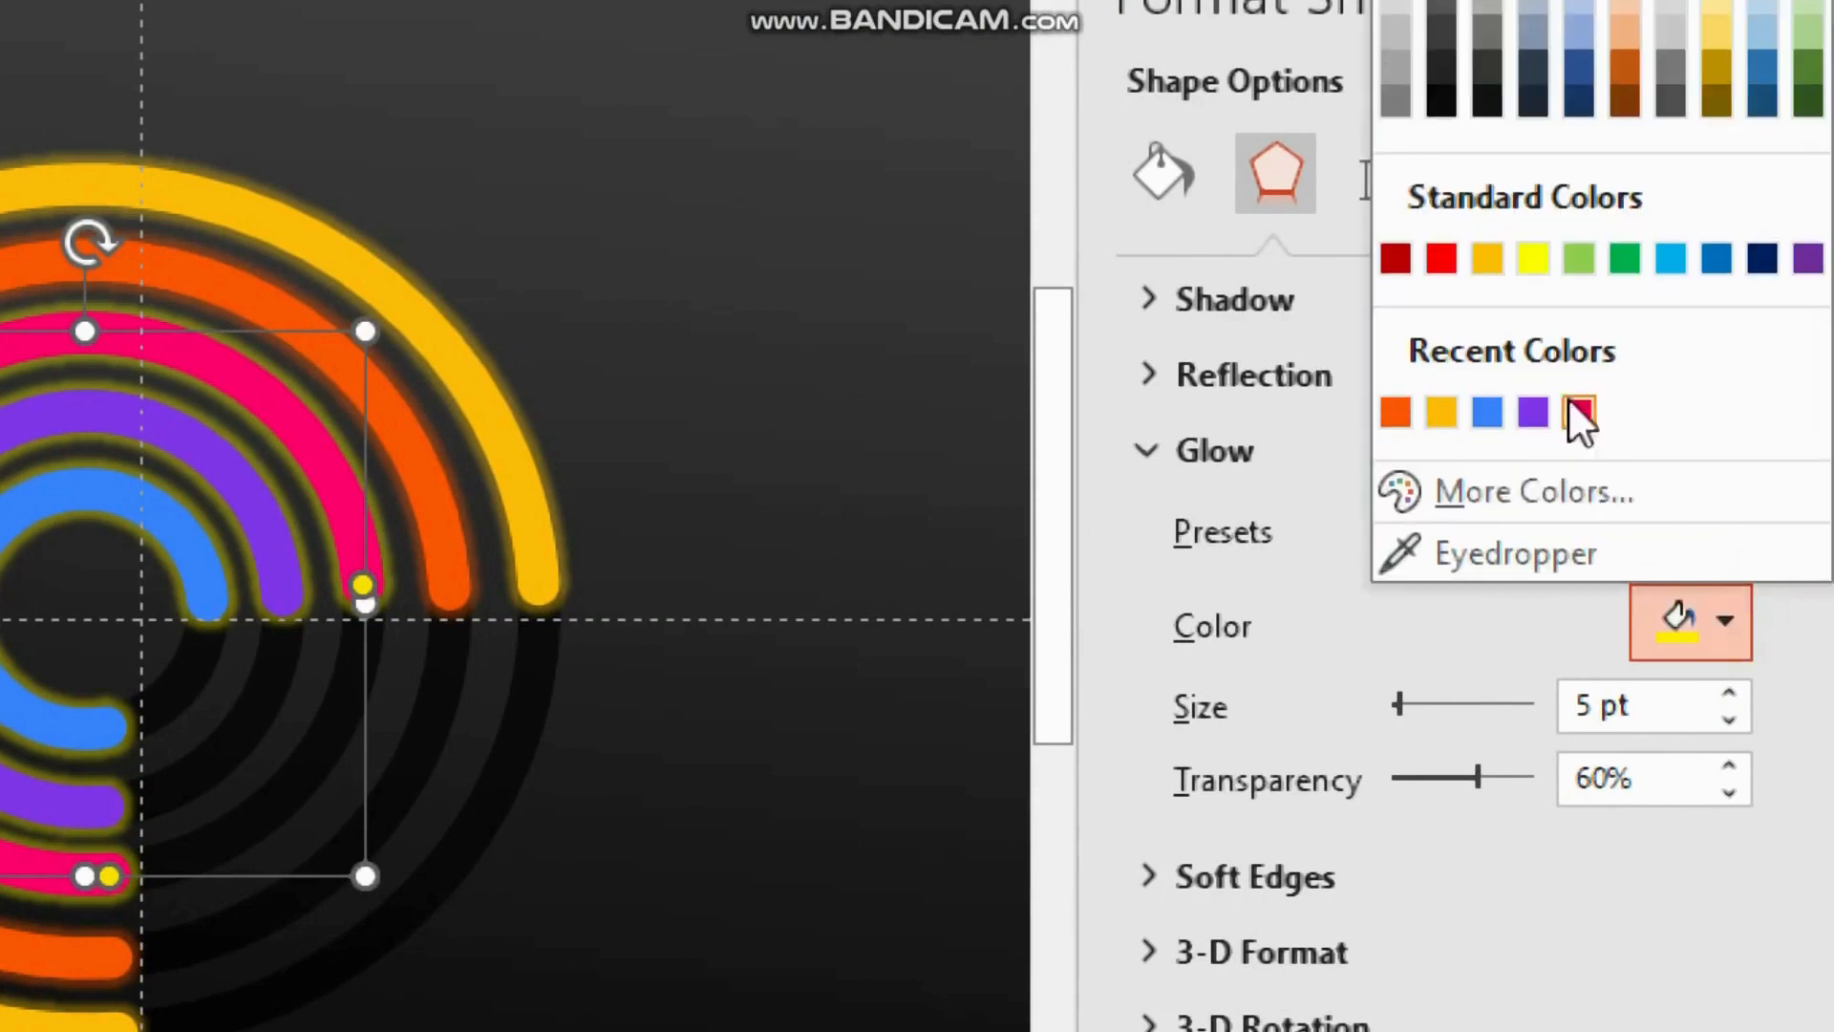
{"action": "left_click", "coordinate": [1579, 413]}
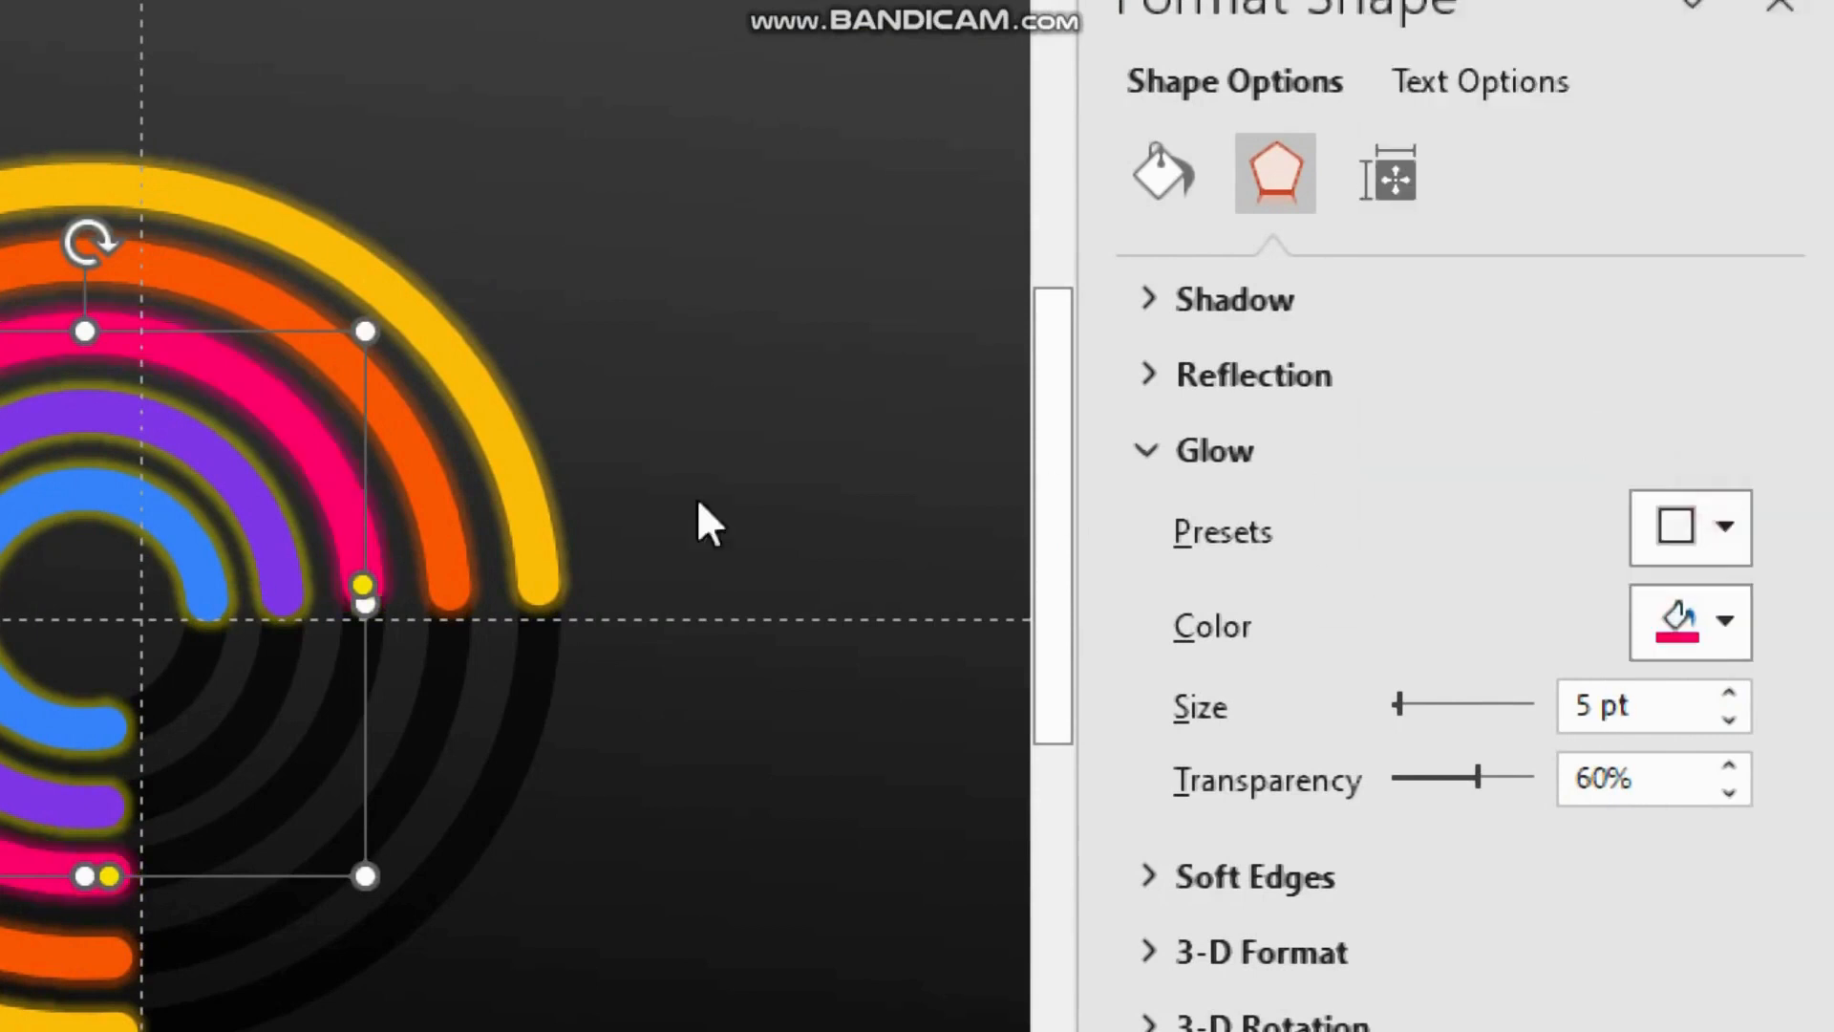
Step: Set the glow colour of the purple and blue arcs to their own colours and close the pane
{"action": "left_click", "coordinate": [271, 520]}
{"action": "left_click", "coordinate": [1705, 542]}
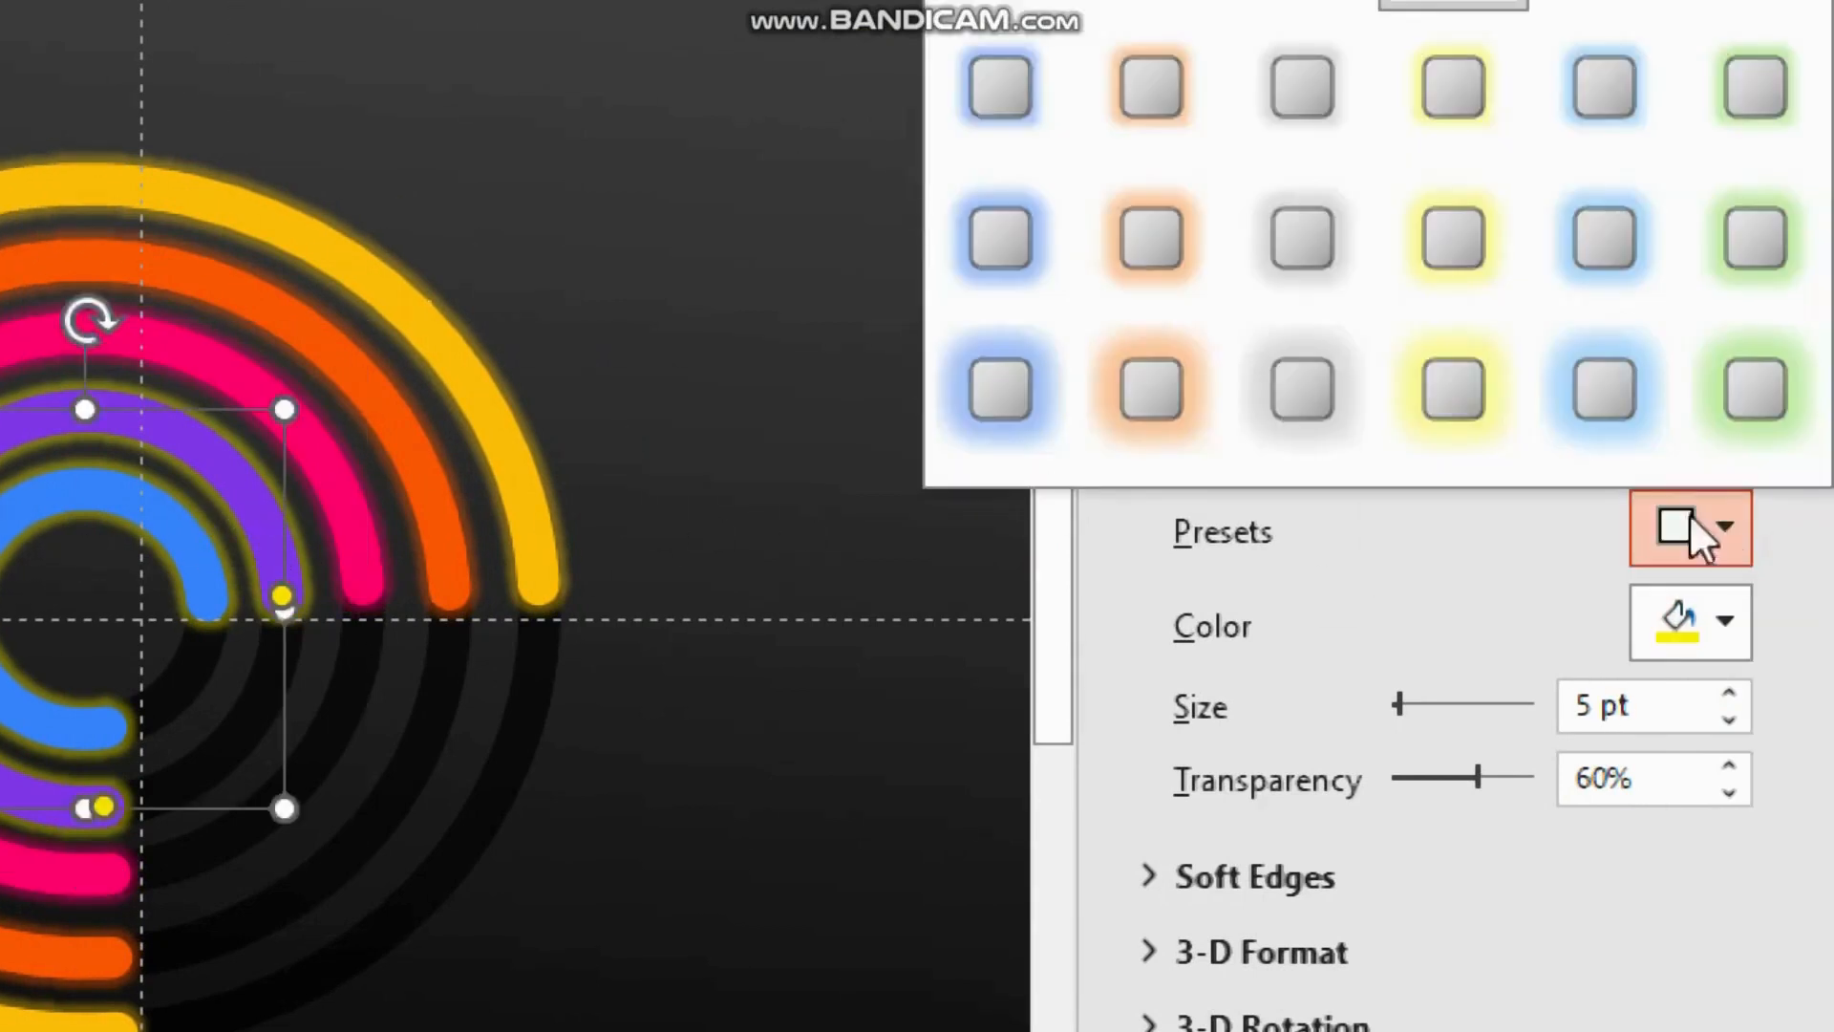
{"action": "left_click", "coordinate": [1720, 638]}
{"action": "left_click", "coordinate": [1574, 413]}
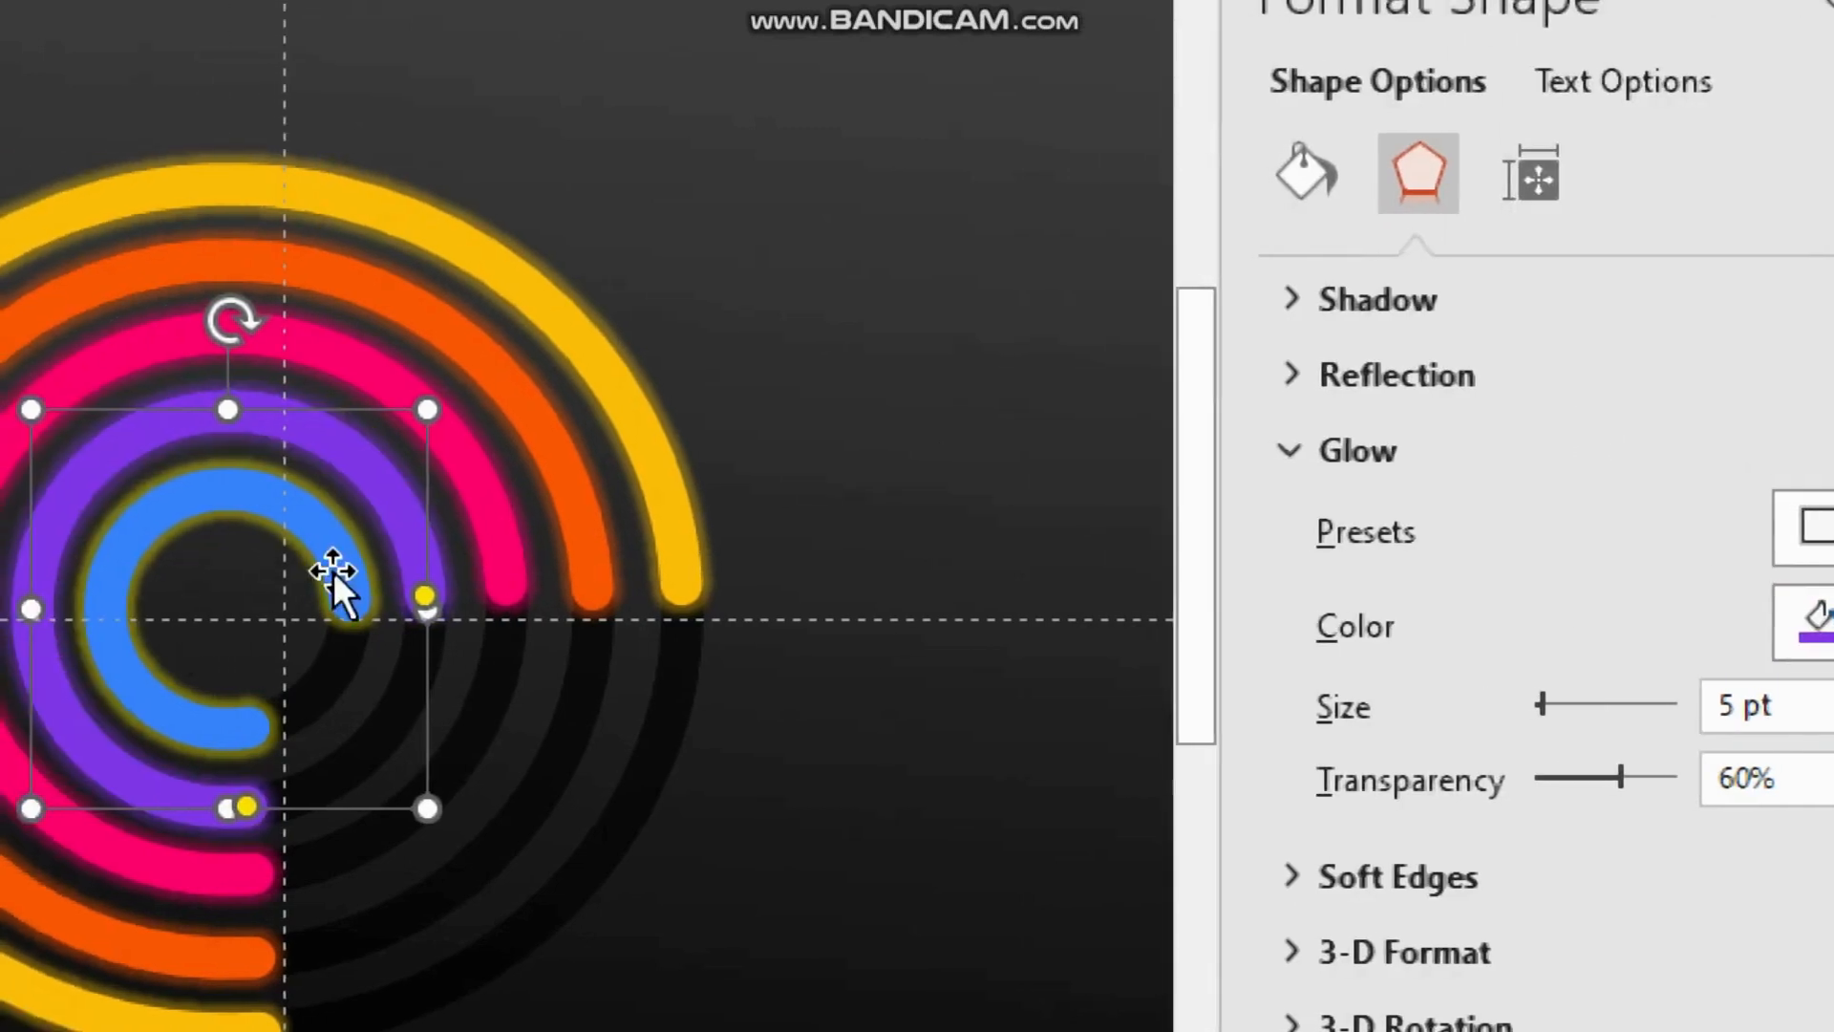
{"action": "left_click", "coordinate": [192, 585]}
{"action": "left_click", "coordinate": [1711, 619]}
{"action": "left_click", "coordinate": [1578, 412]}
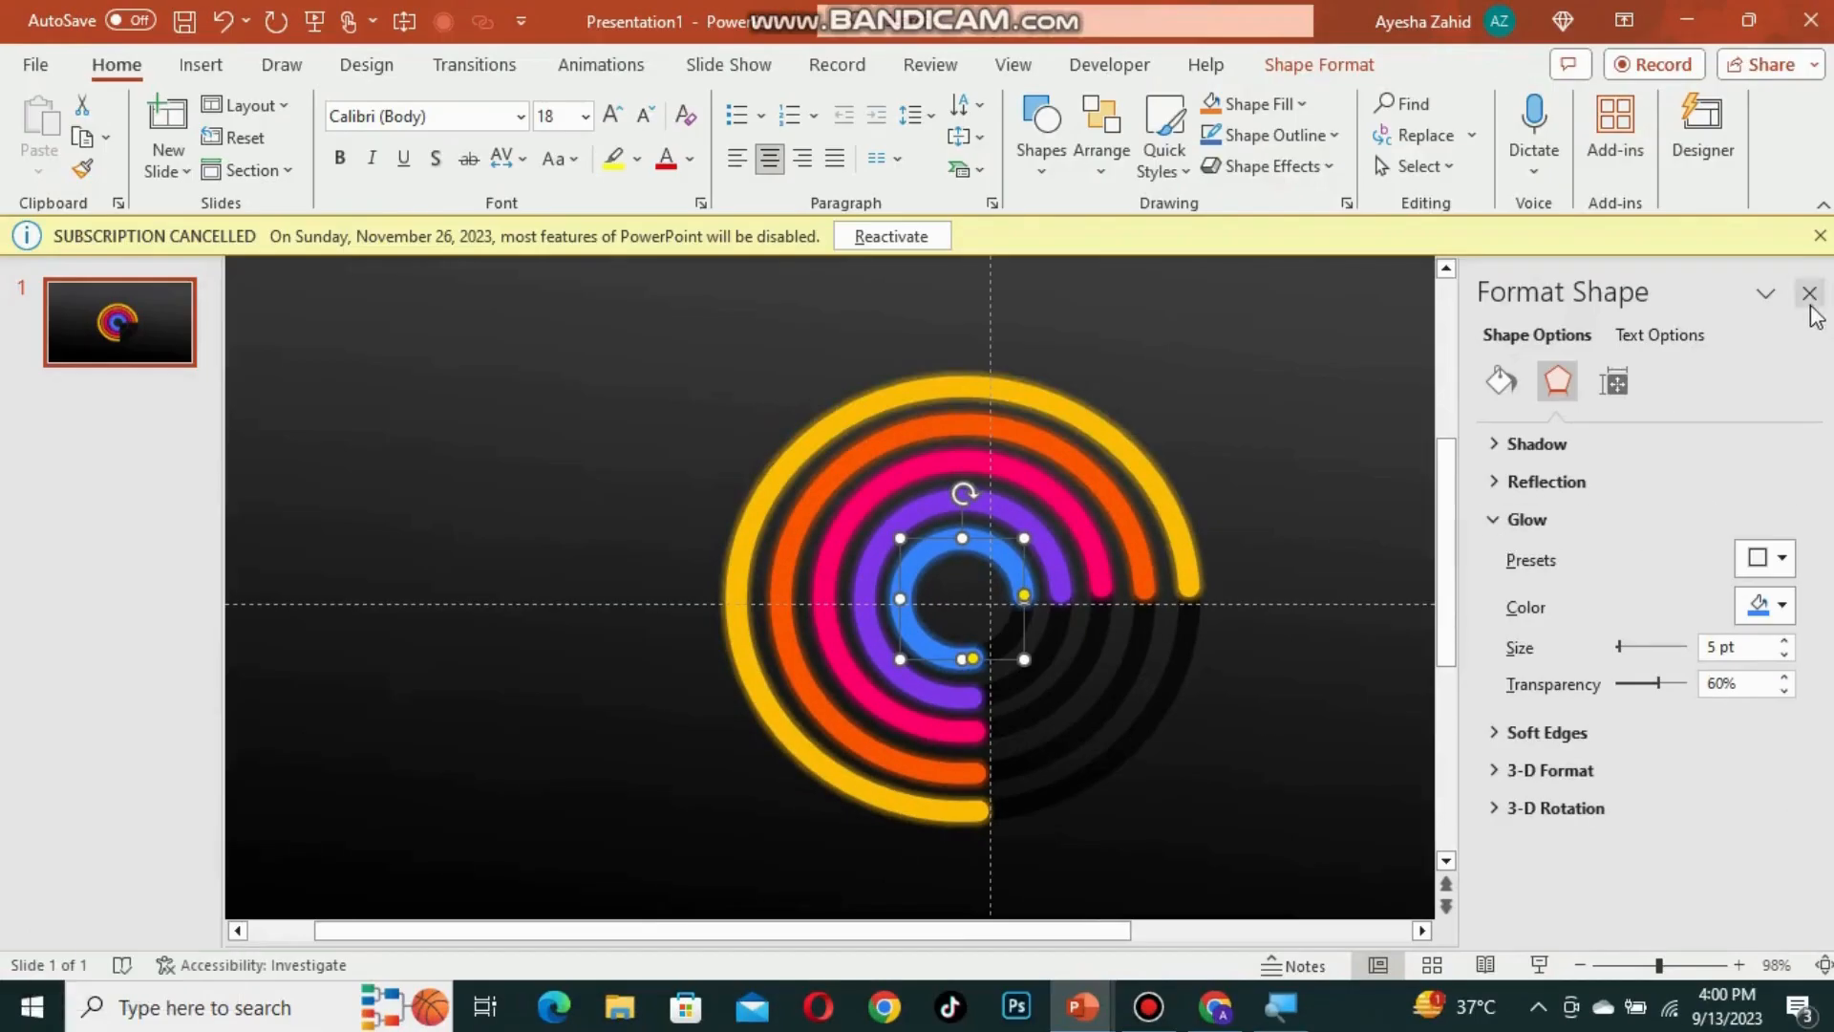
{"action": "left_click", "coordinate": [1808, 293]}
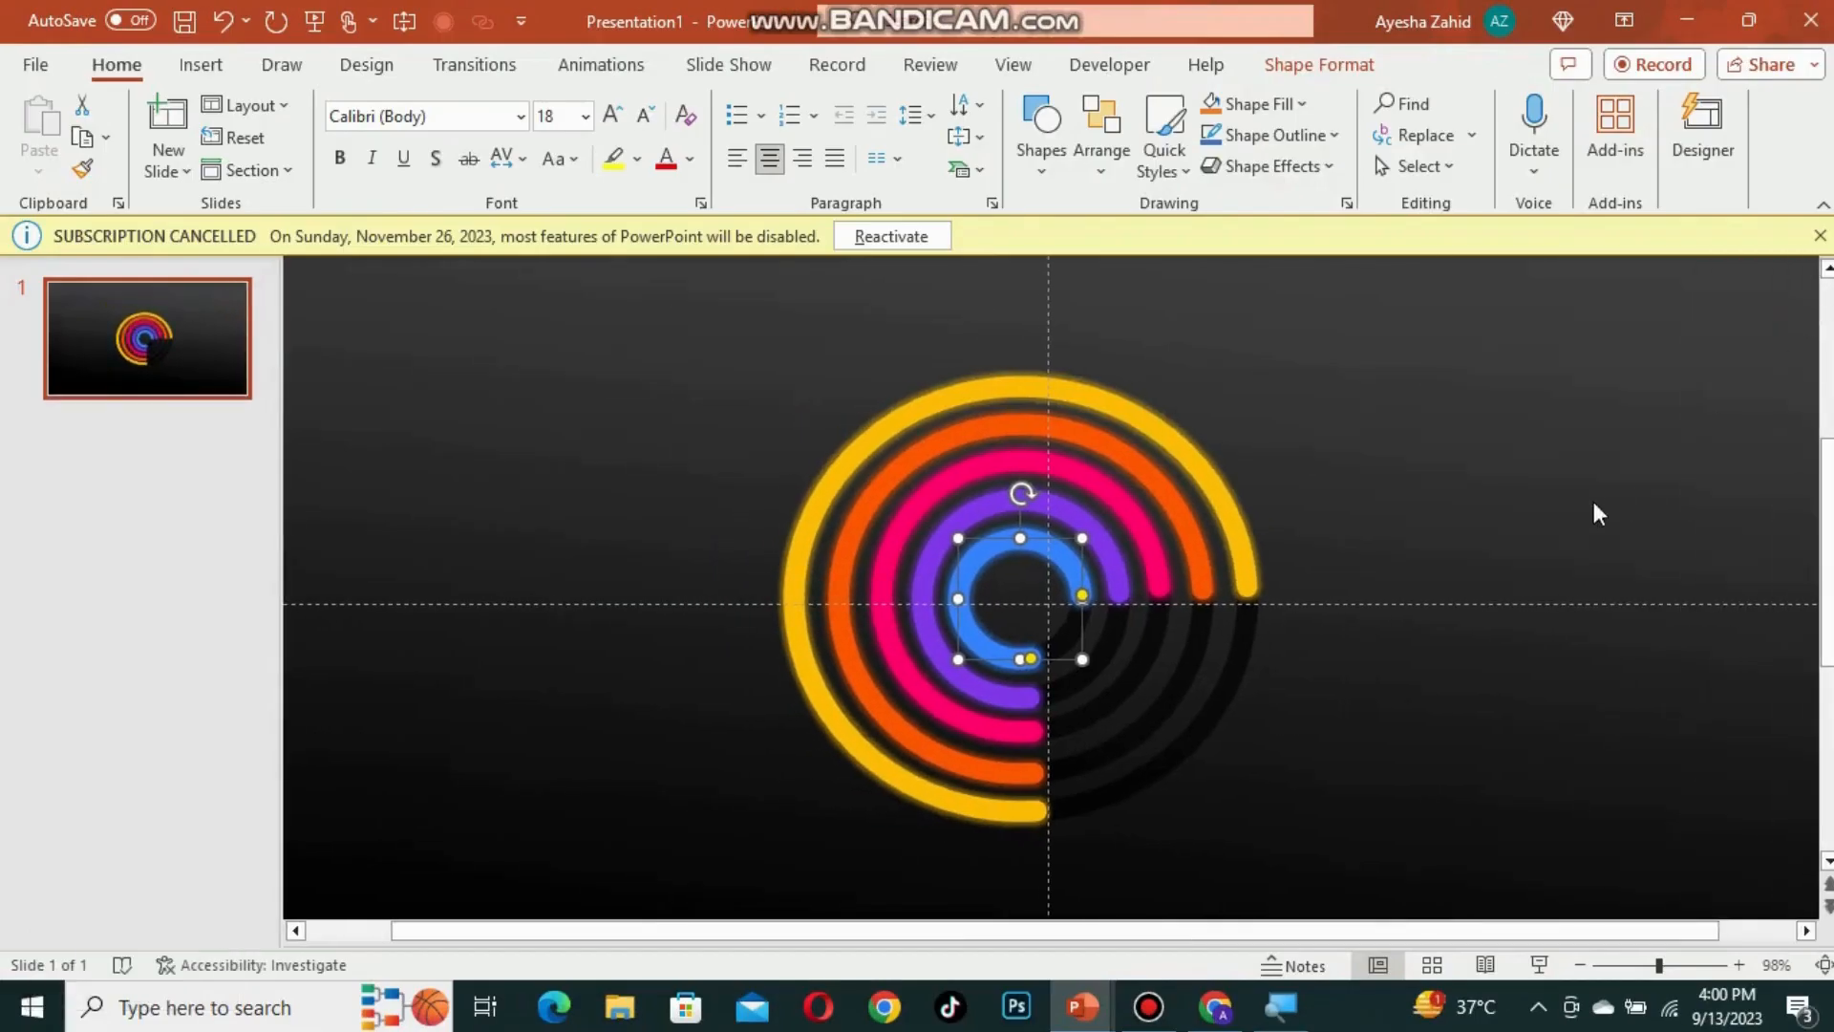
Step: Paste the METRIC 1 to METRIC 5 legend and place it to the lower right of the rings
{"action": "left_click", "coordinate": [1596, 512]}
{"action": "left_click_drag", "start_coordinate": [1659, 965], "coordinate": [1637, 965]}
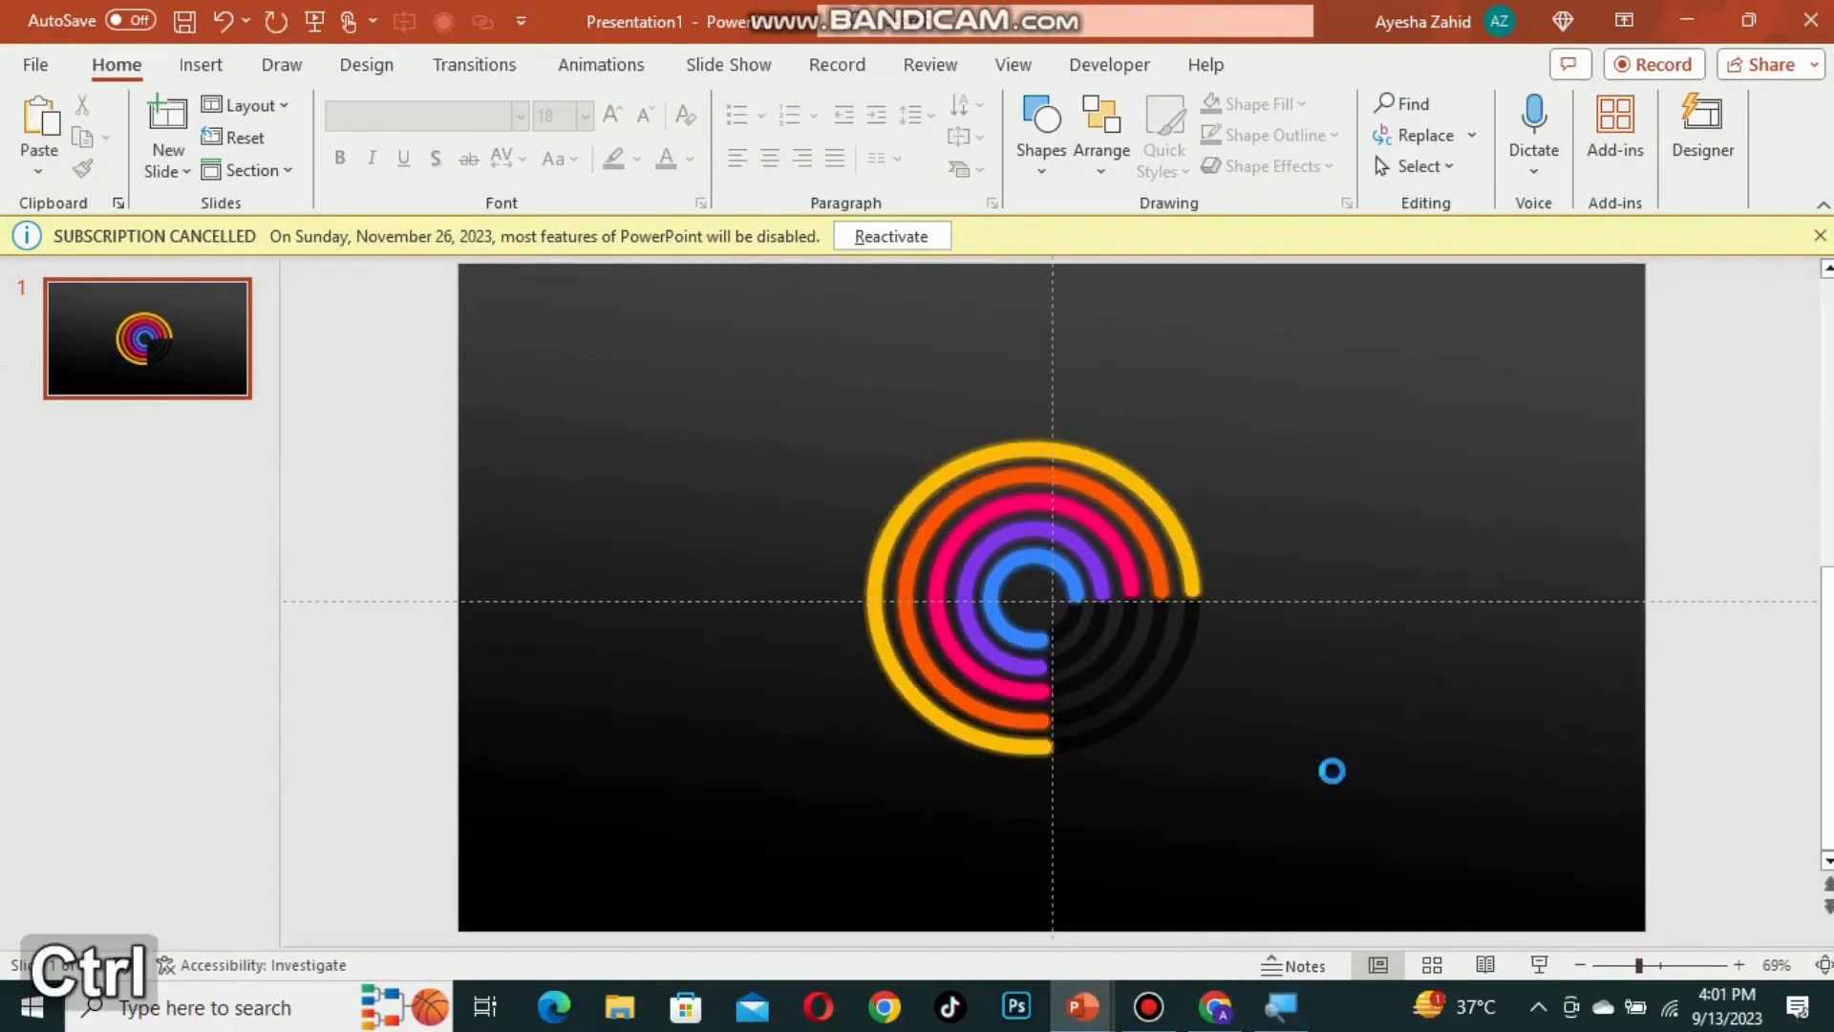
{"action": "key", "text": "ctrl+v"}
{"action": "left_click_drag", "start_coordinate": [1402, 668], "coordinate": [1248, 655]}
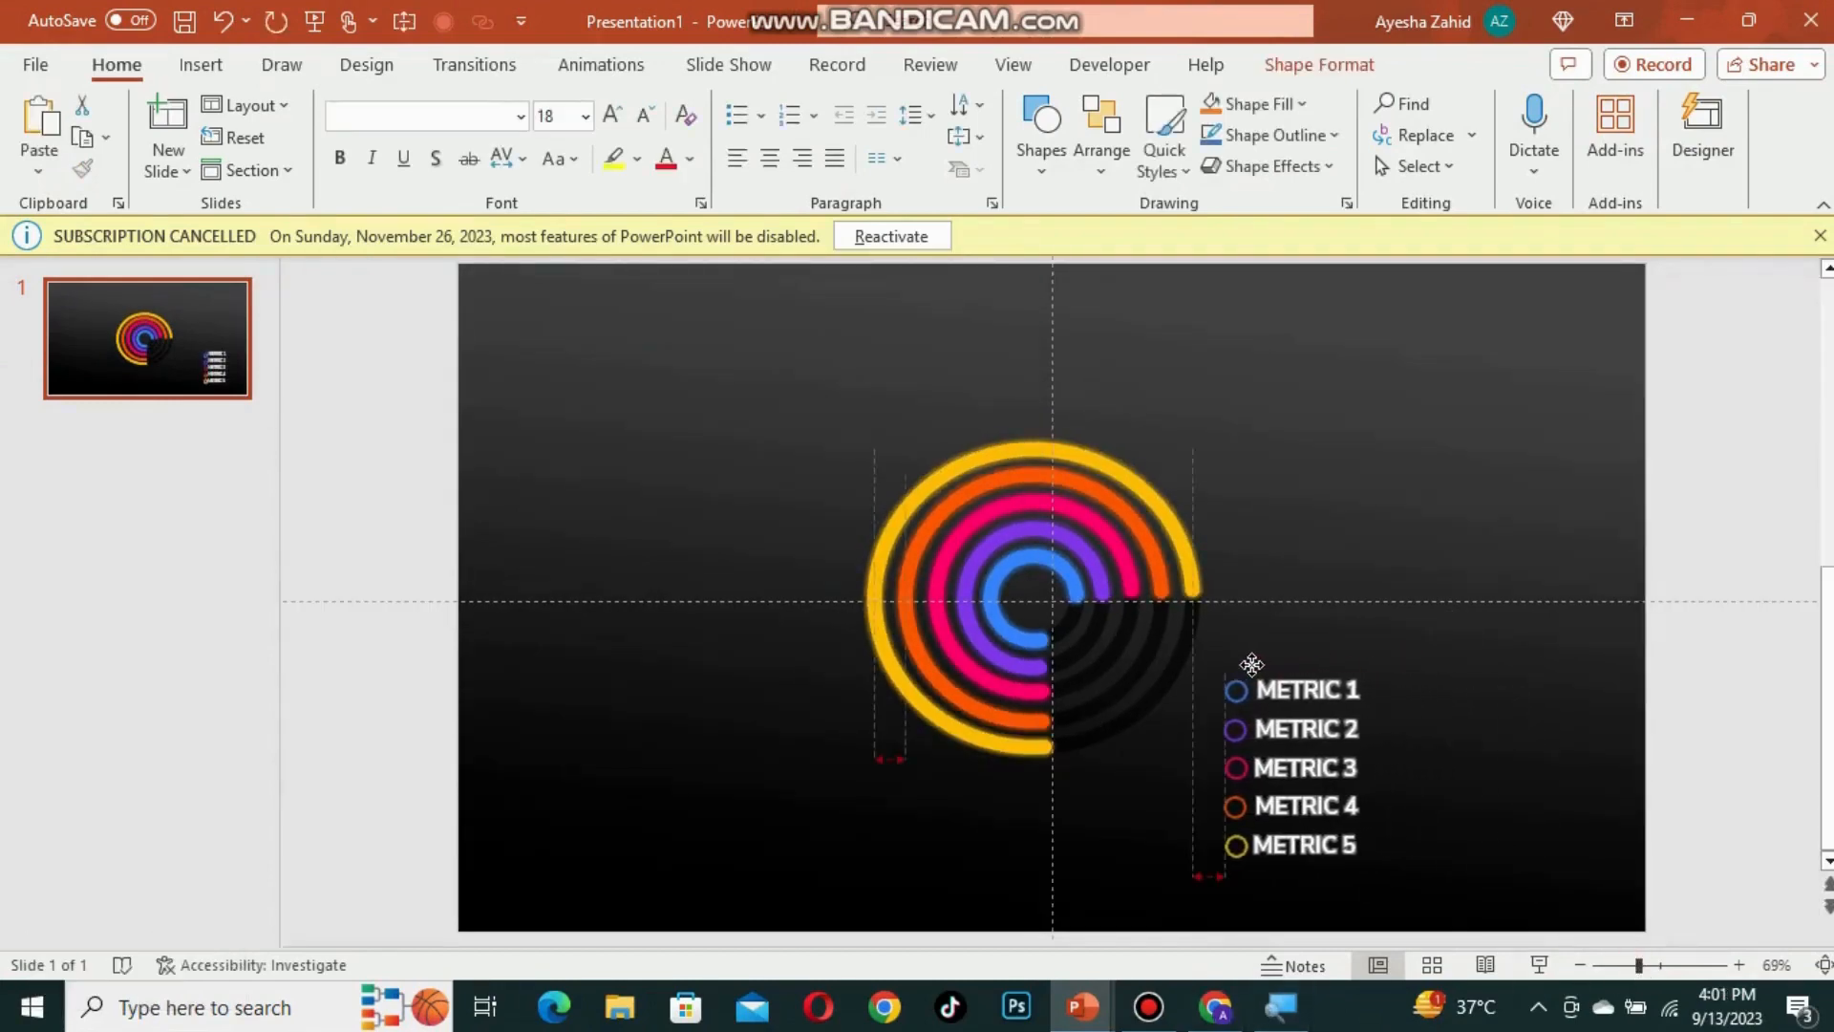
{"action": "left_click", "coordinate": [1470, 696]}
Step: Paste the 20%, 40%, 60%, 100% and 160% labels and arrange them above the legend beside the ring ends
{"action": "left_click", "coordinate": [1656, 966]}
{"action": "left_click", "coordinate": [1620, 965]}
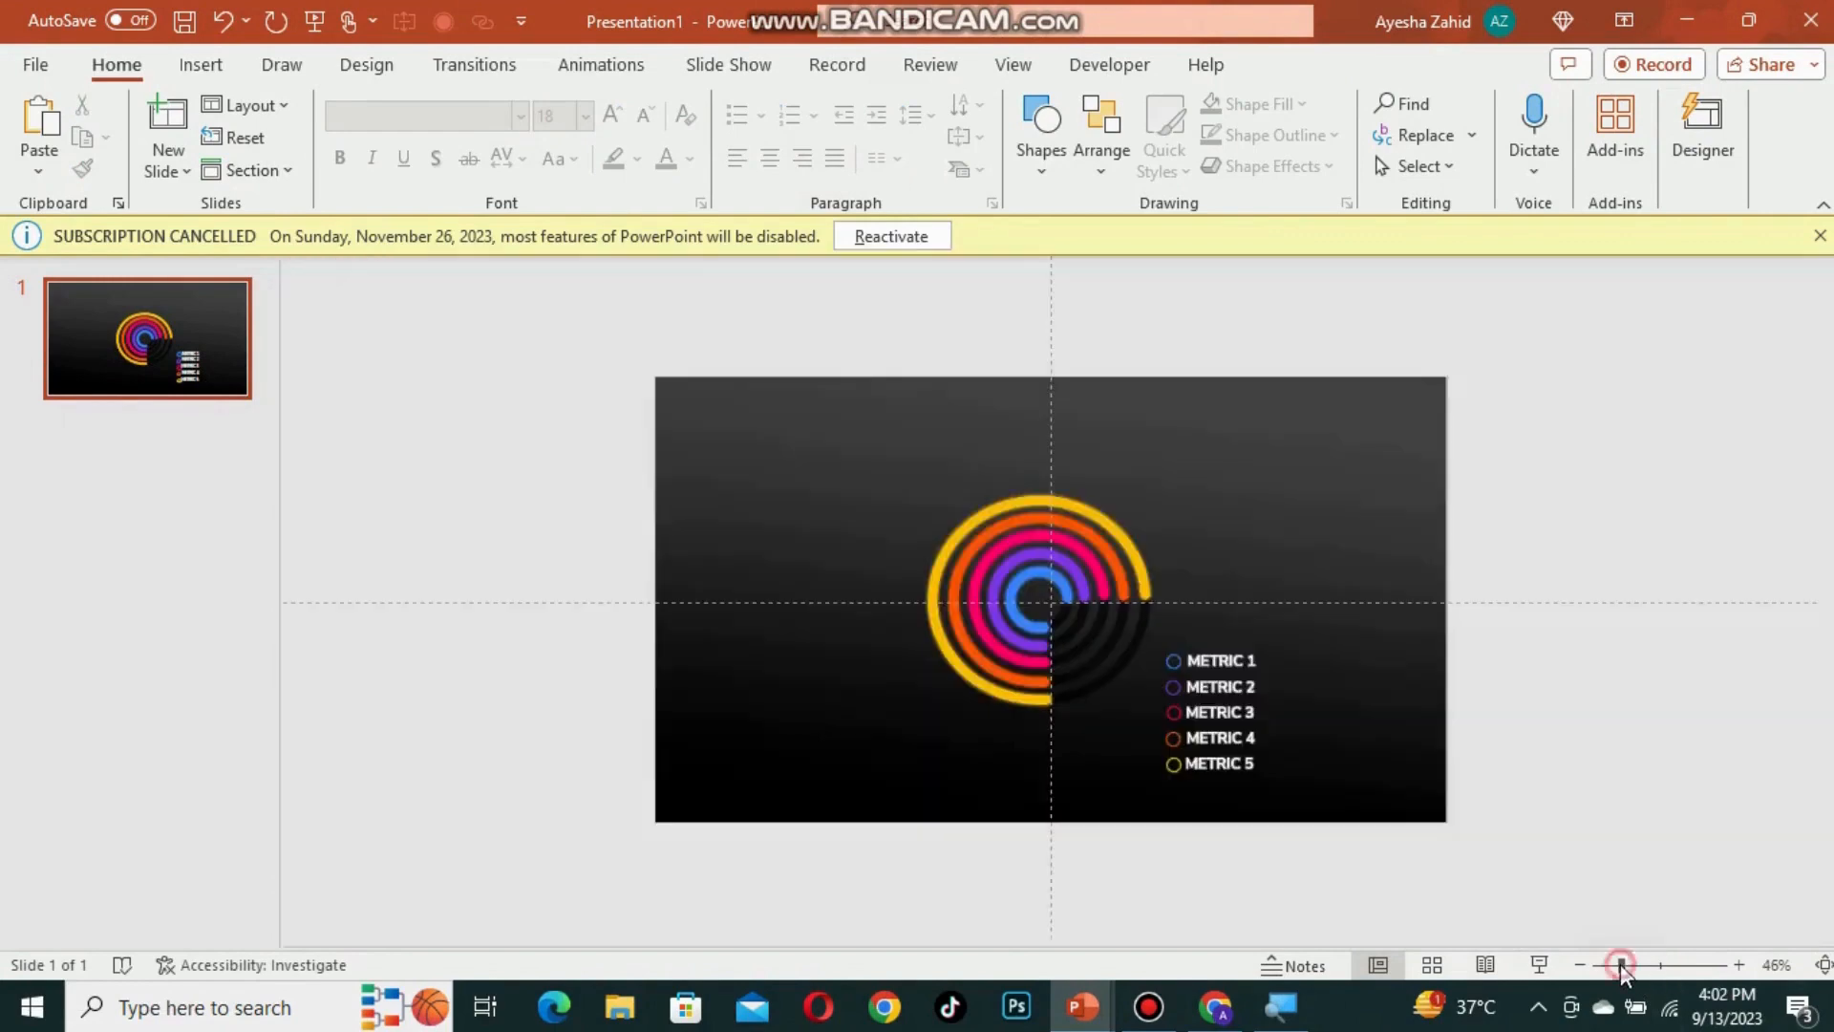
{"action": "left_click", "coordinate": [1634, 964]}
{"action": "left_click", "coordinate": [1652, 965]}
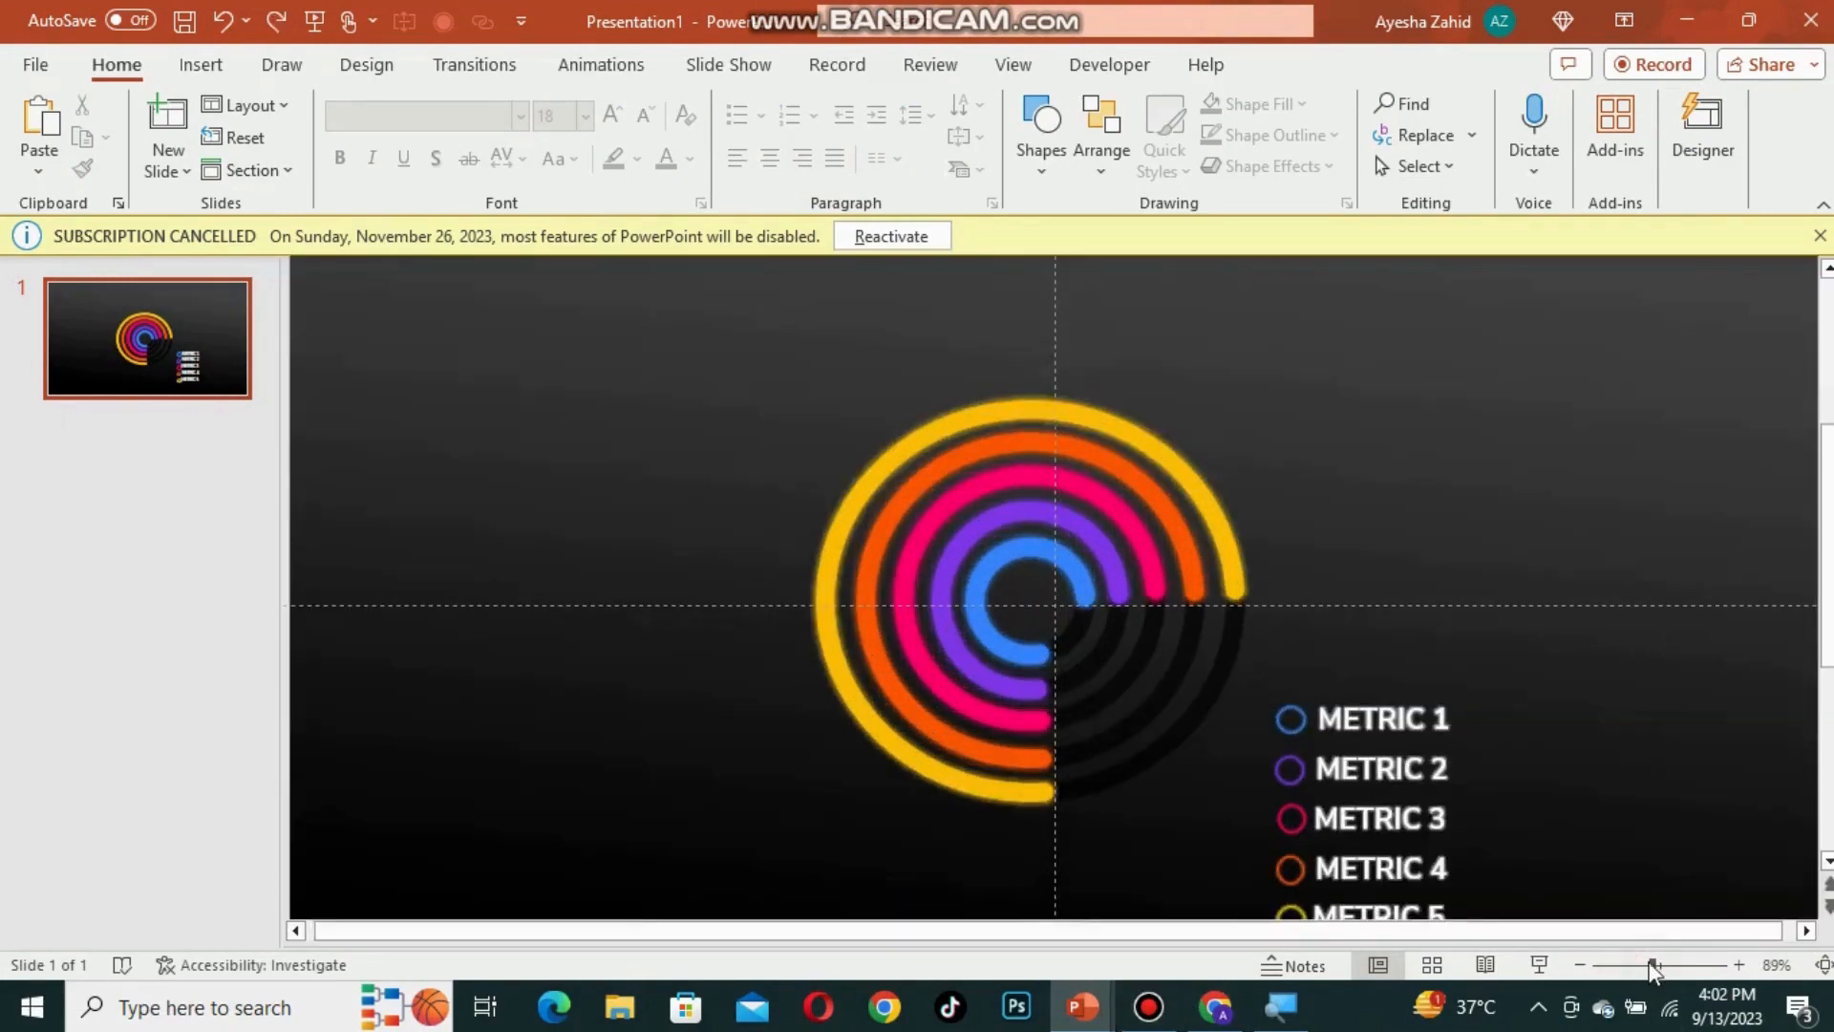
{"action": "key", "text": "ctrl+v"}
{"action": "left_click_drag", "start_coordinate": [1479, 406], "coordinate": [1267, 434]}
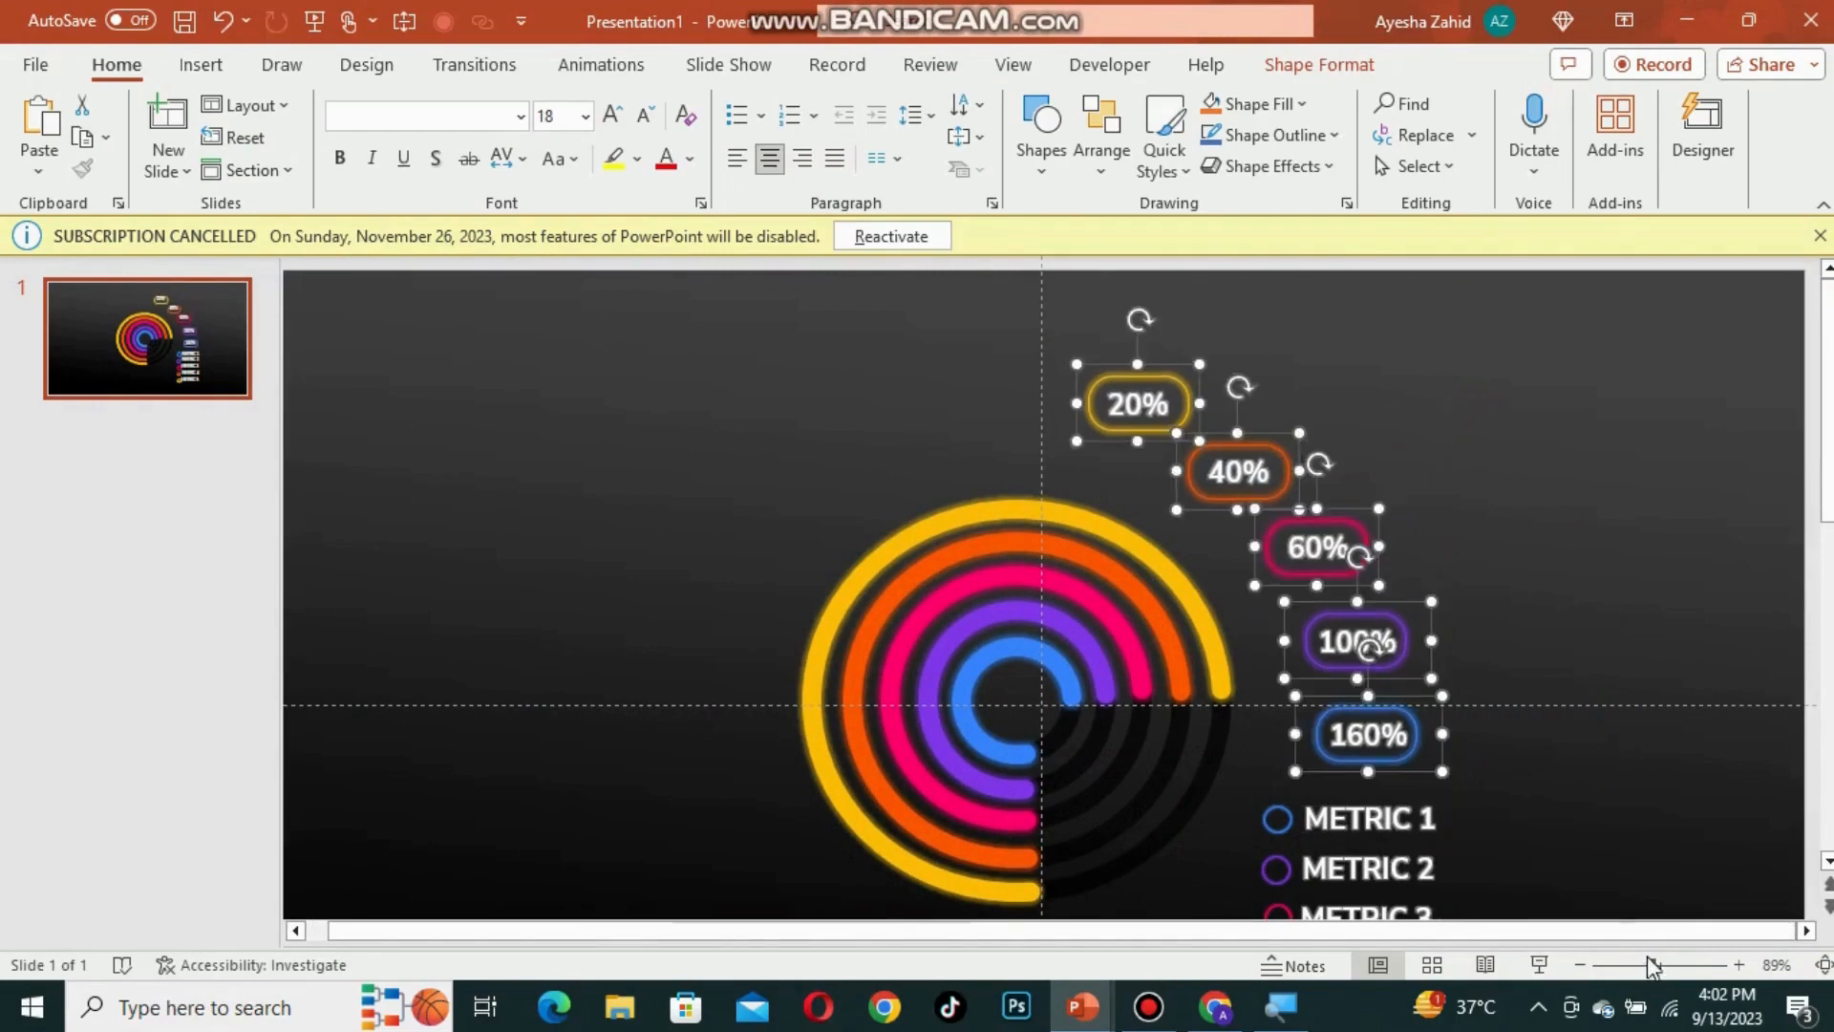
{"action": "scroll", "coordinate": [1458, 860], "scroll_direction": "down", "scroll_amount": 2}
{"action": "left_click_drag", "start_coordinate": [1206, 652], "coordinate": [1509, 940]}
{"action": "left_click_drag", "start_coordinate": [1257, 670], "coordinate": [1266, 700]}
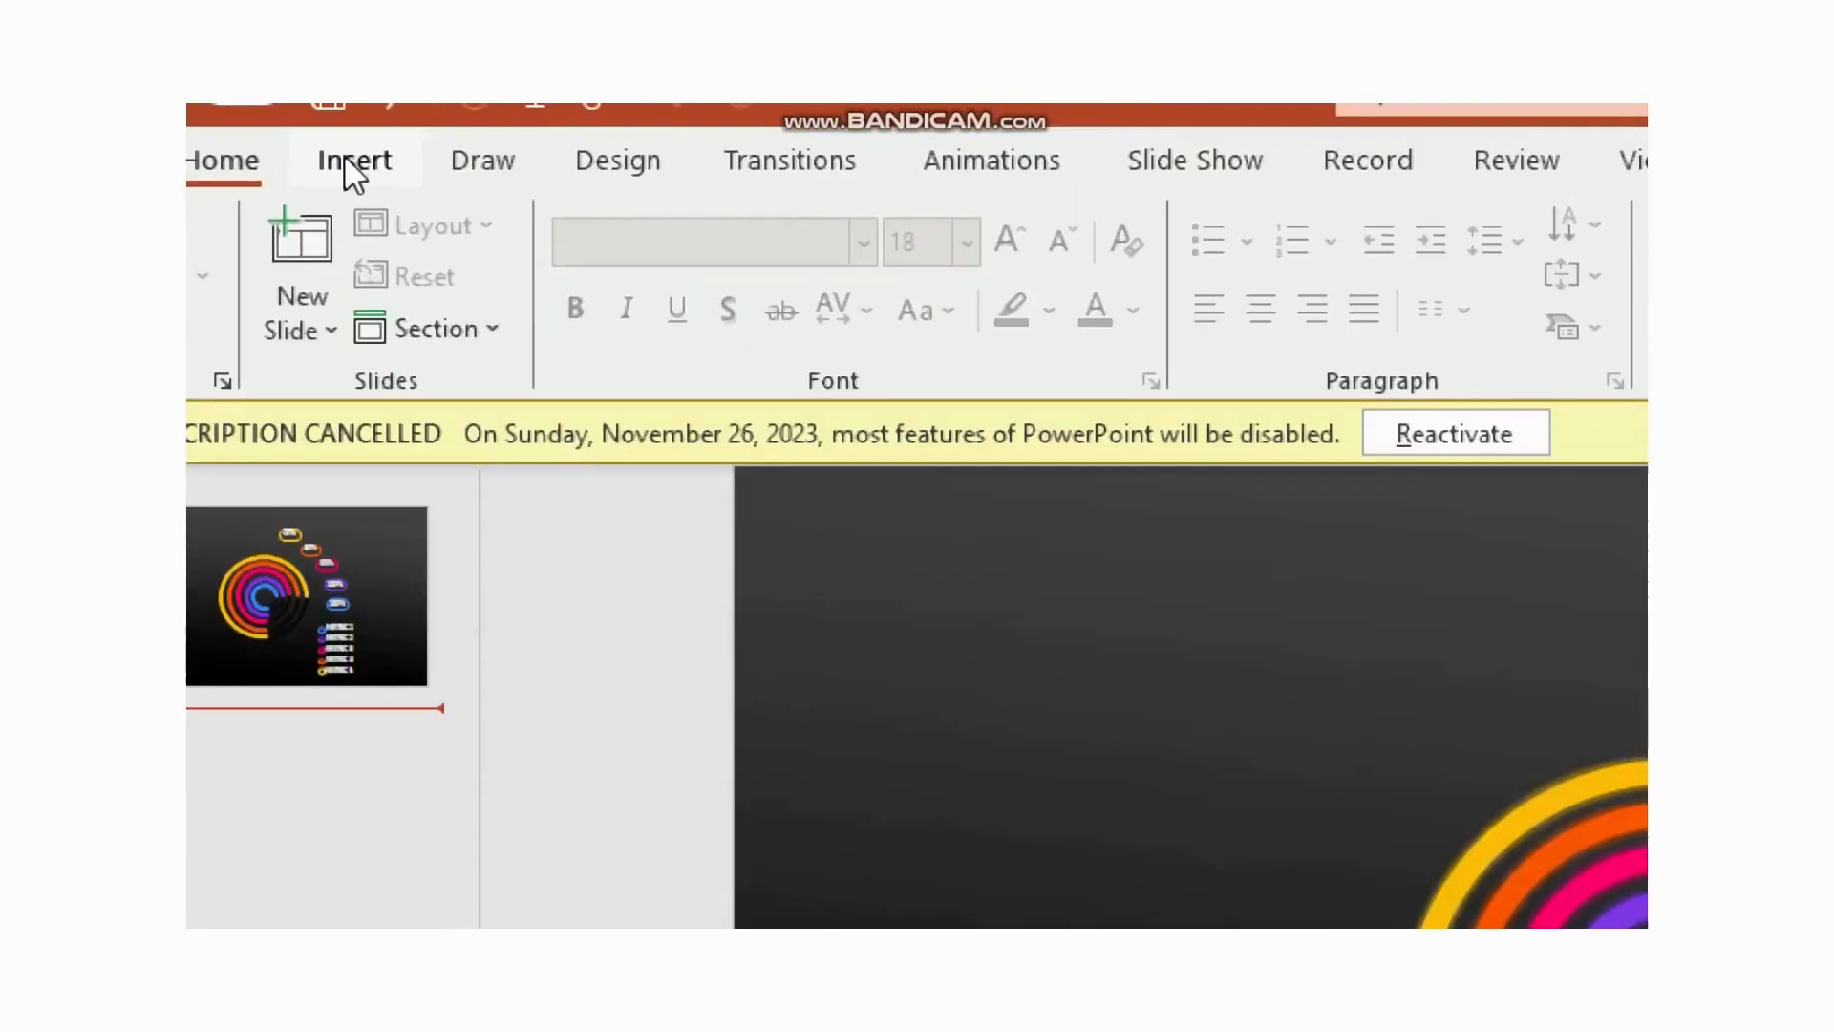
Step: Insert a pie chart onto the slide
{"action": "left_click", "coordinate": [201, 64]}
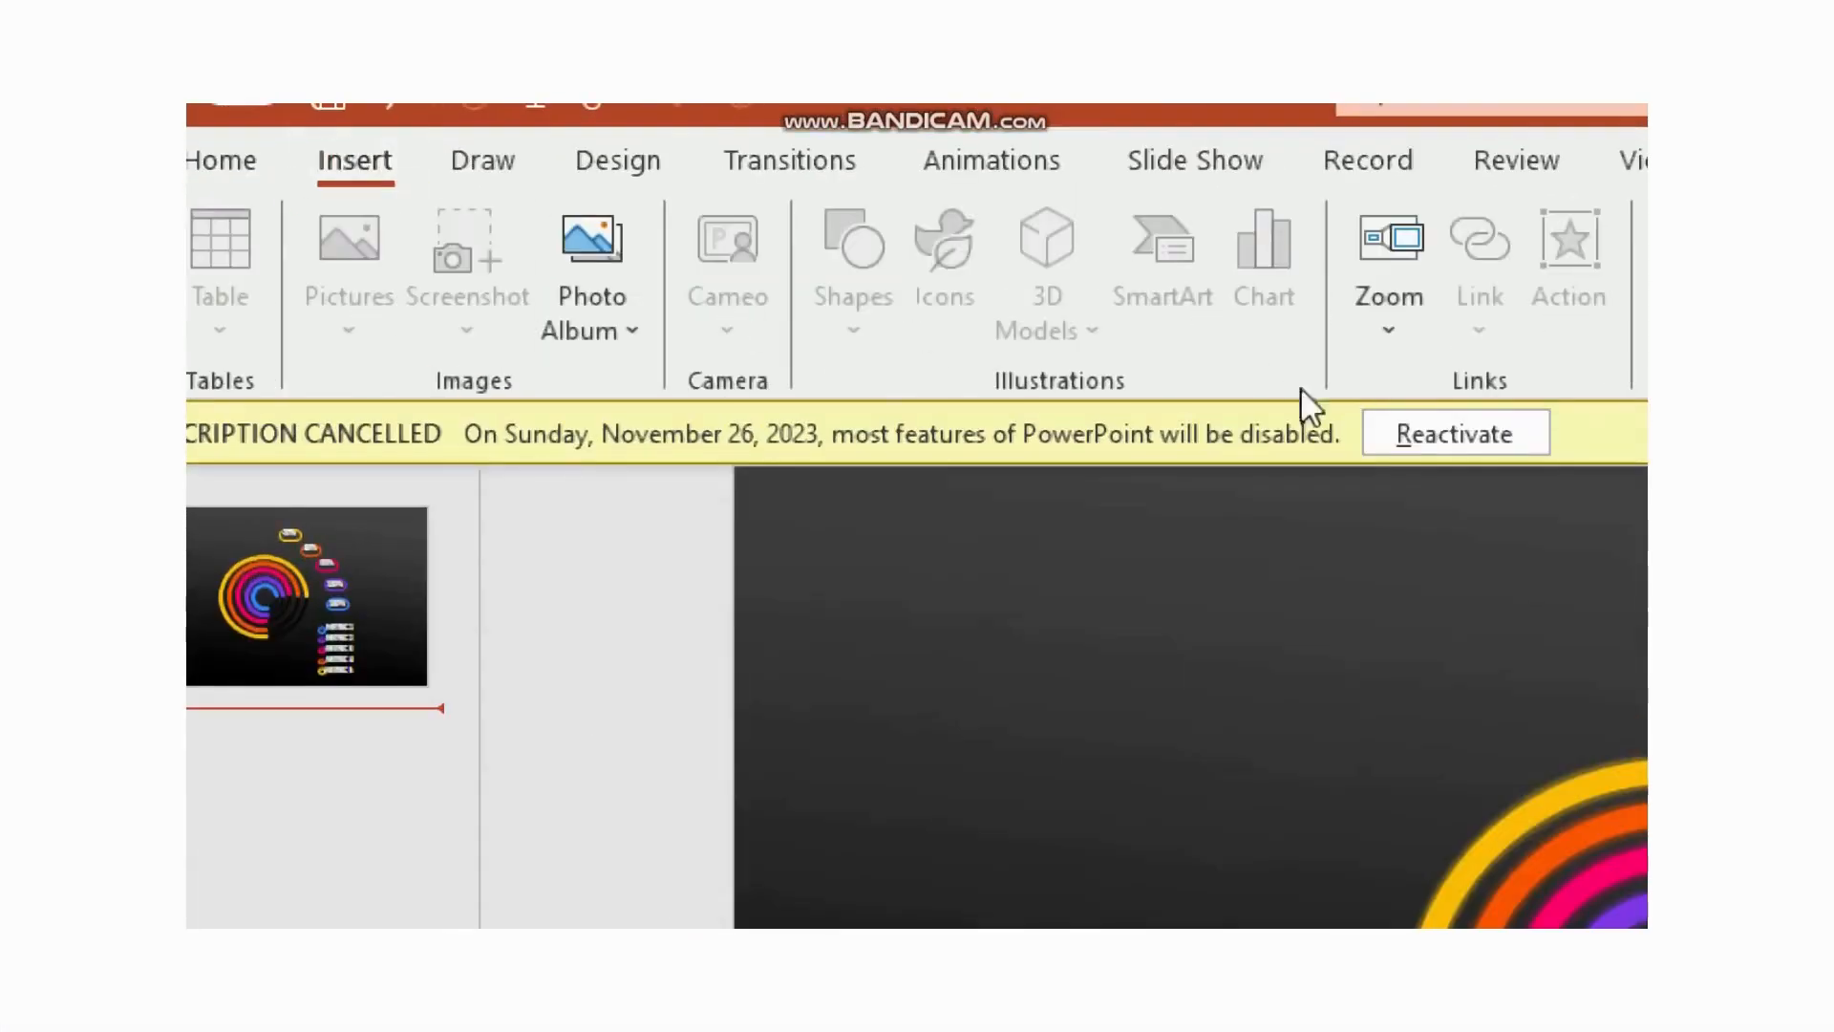
{"action": "left_click", "coordinate": [1068, 564]}
{"action": "left_click", "coordinate": [1306, 284]}
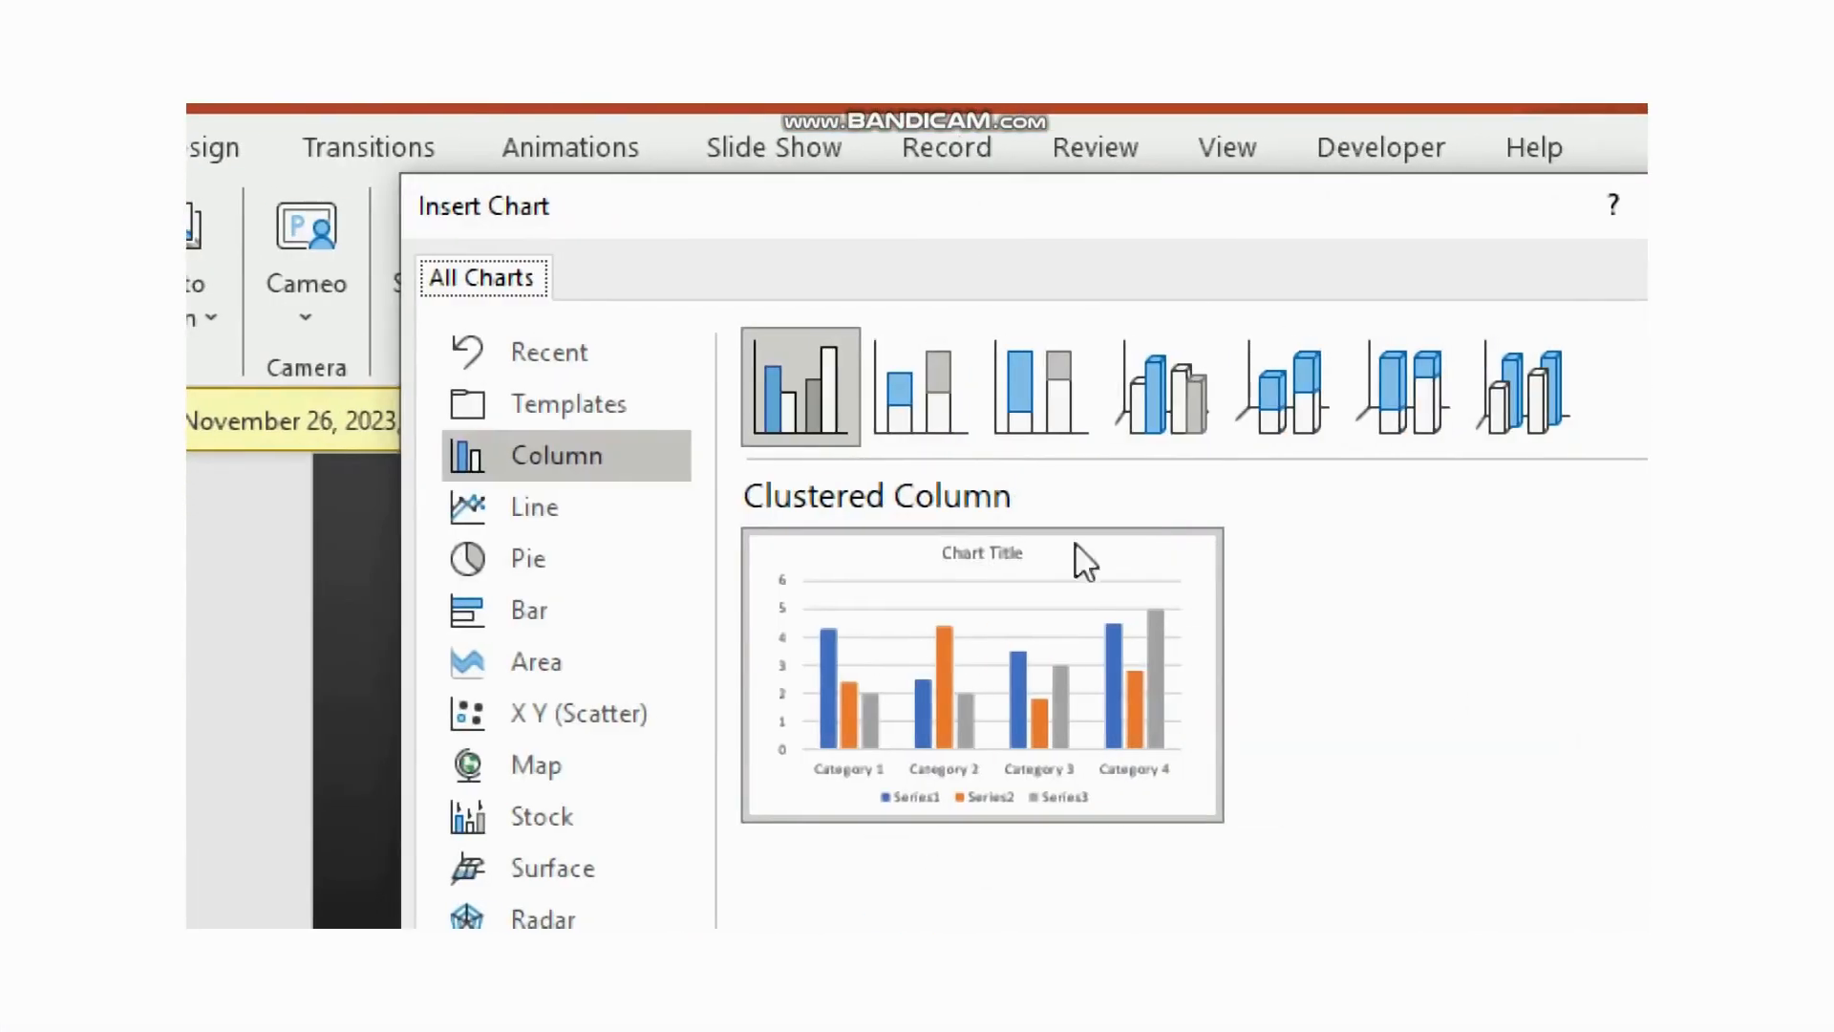
{"action": "left_click", "coordinate": [907, 568]}
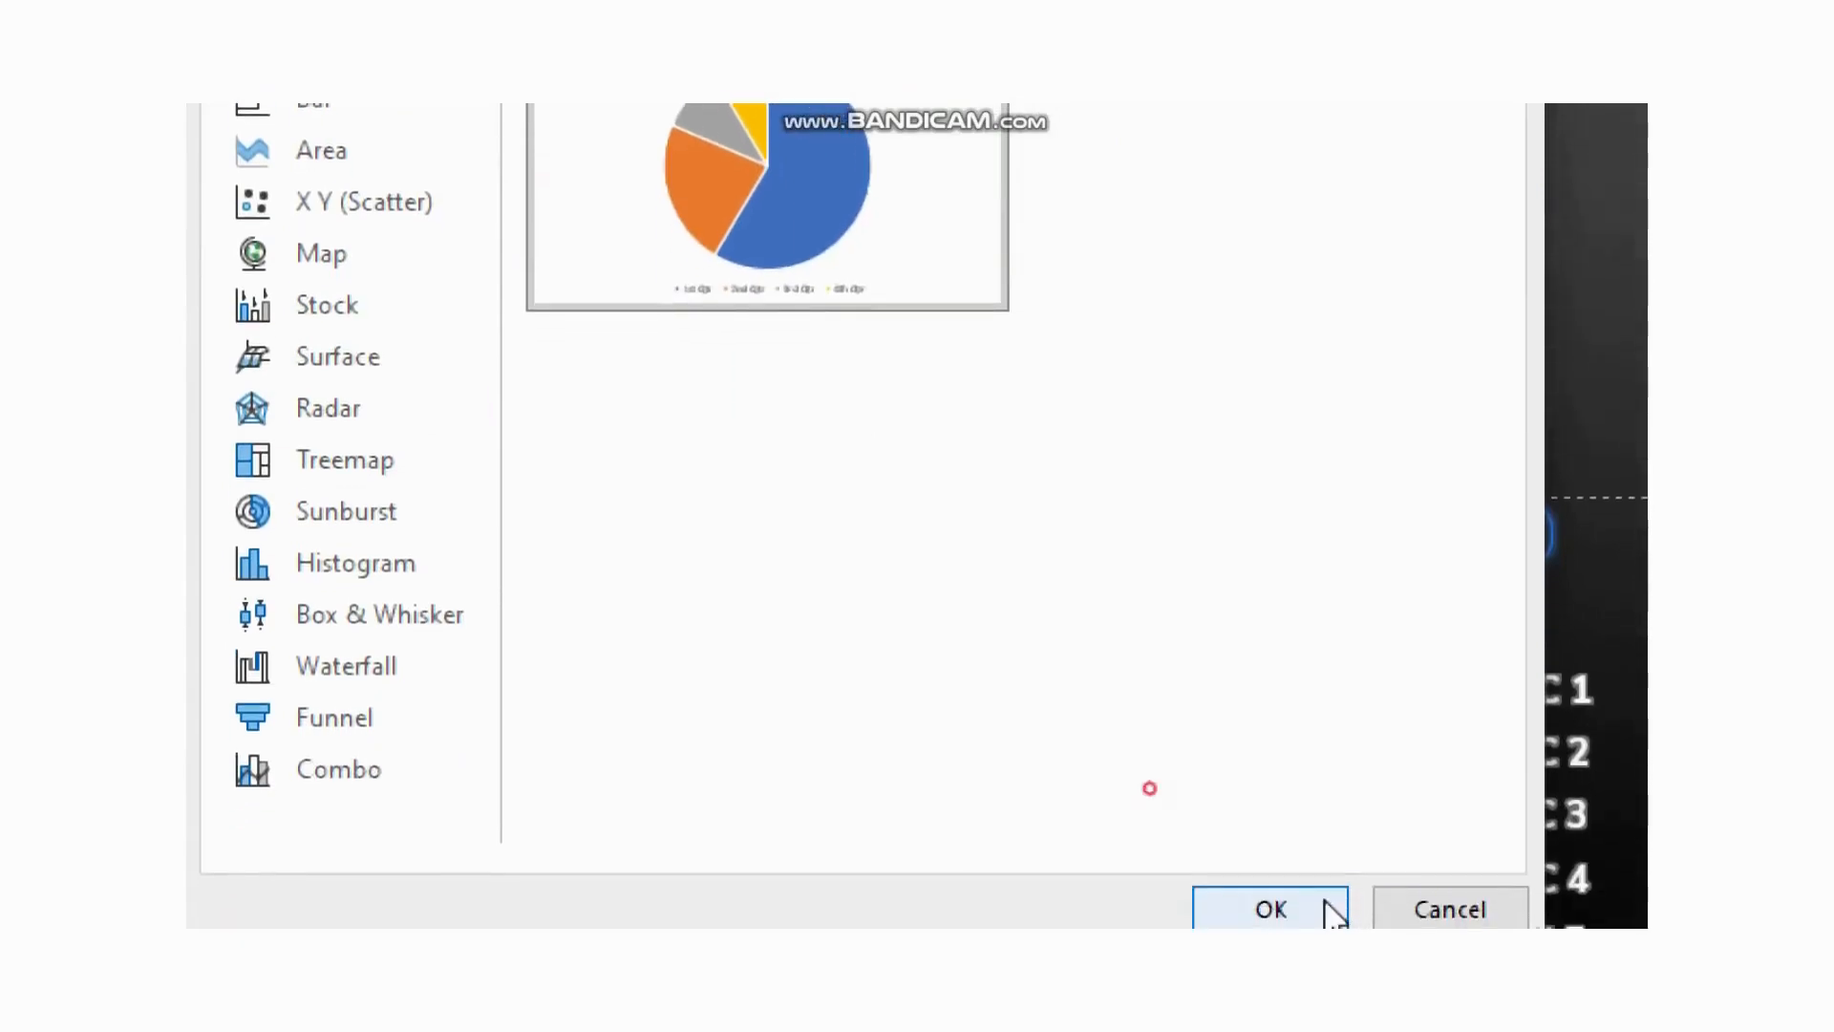
{"action": "left_click", "coordinate": [1324, 899]}
Step: Delete the 3rd Qtr and 4th Qtr rows from the chart's data sheet
{"action": "key", "text": "super+minus"}
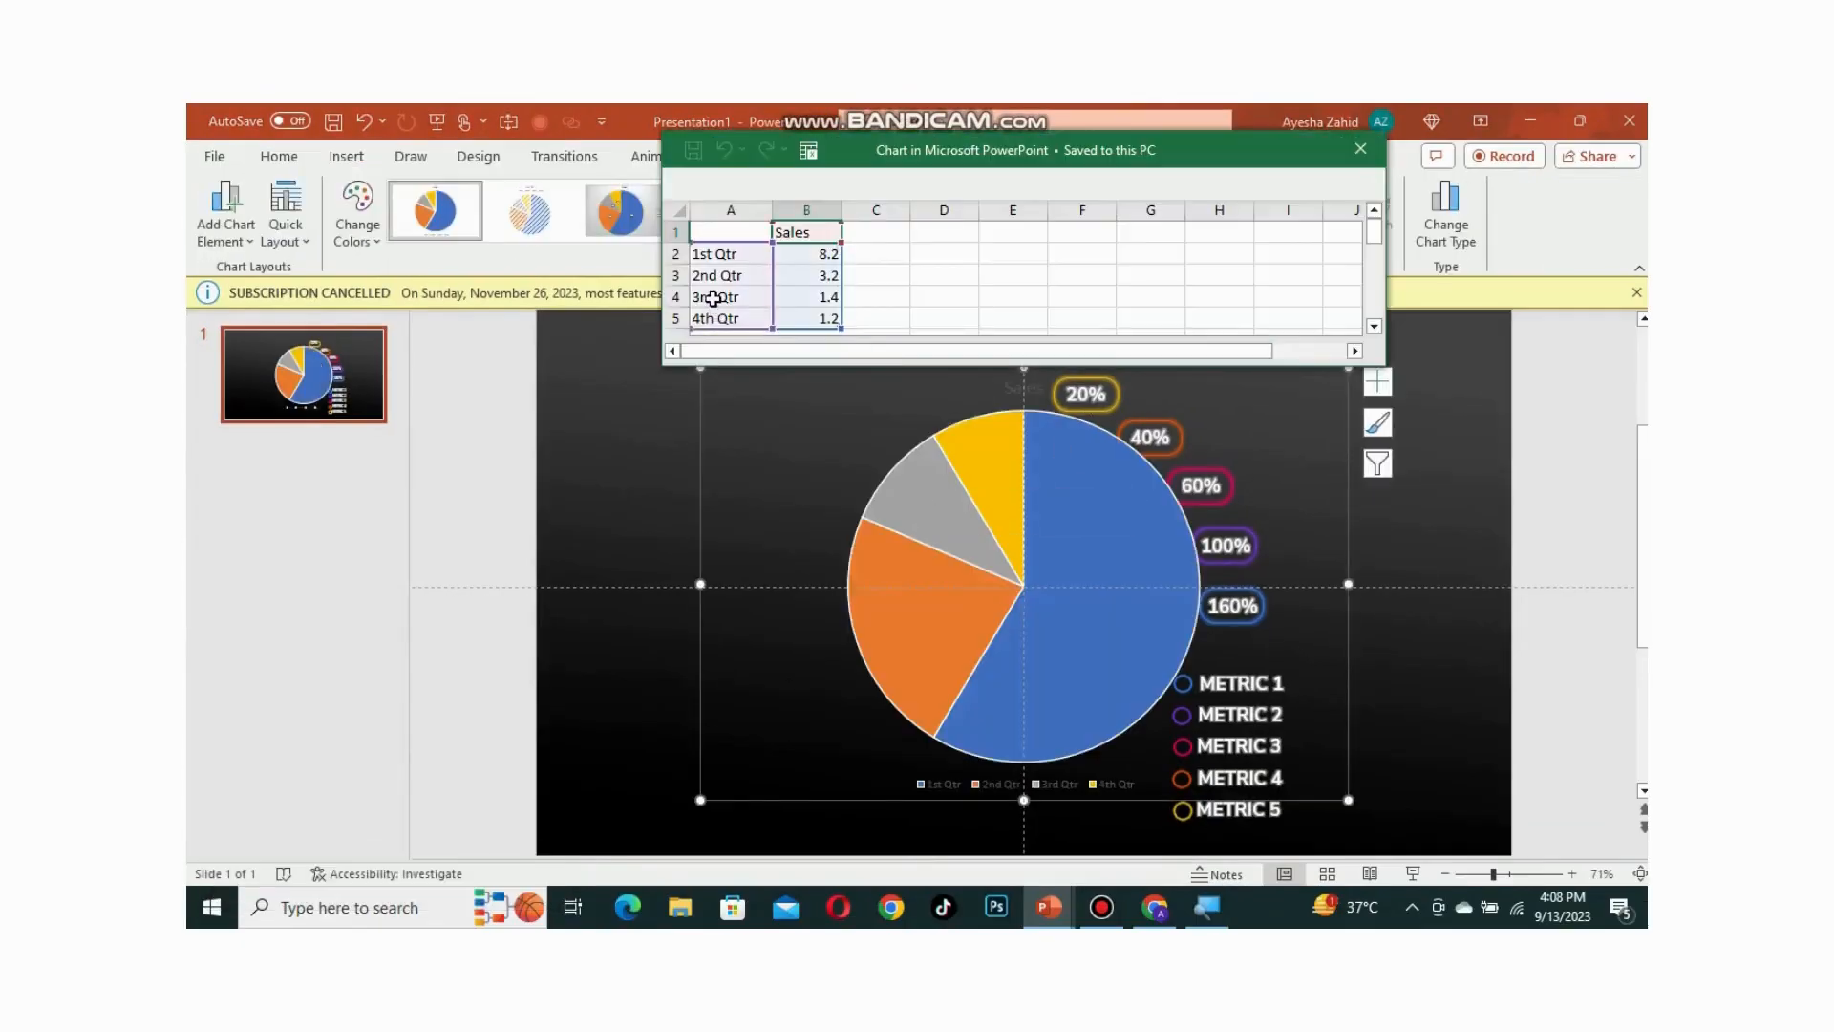
{"action": "key", "text": "super+plus"}
{"action": "scroll", "coordinate": [739, 294], "scroll_direction": "down", "scroll_amount": 2}
{"action": "scroll", "coordinate": [764, 289], "scroll_direction": "up", "scroll_amount": 2}
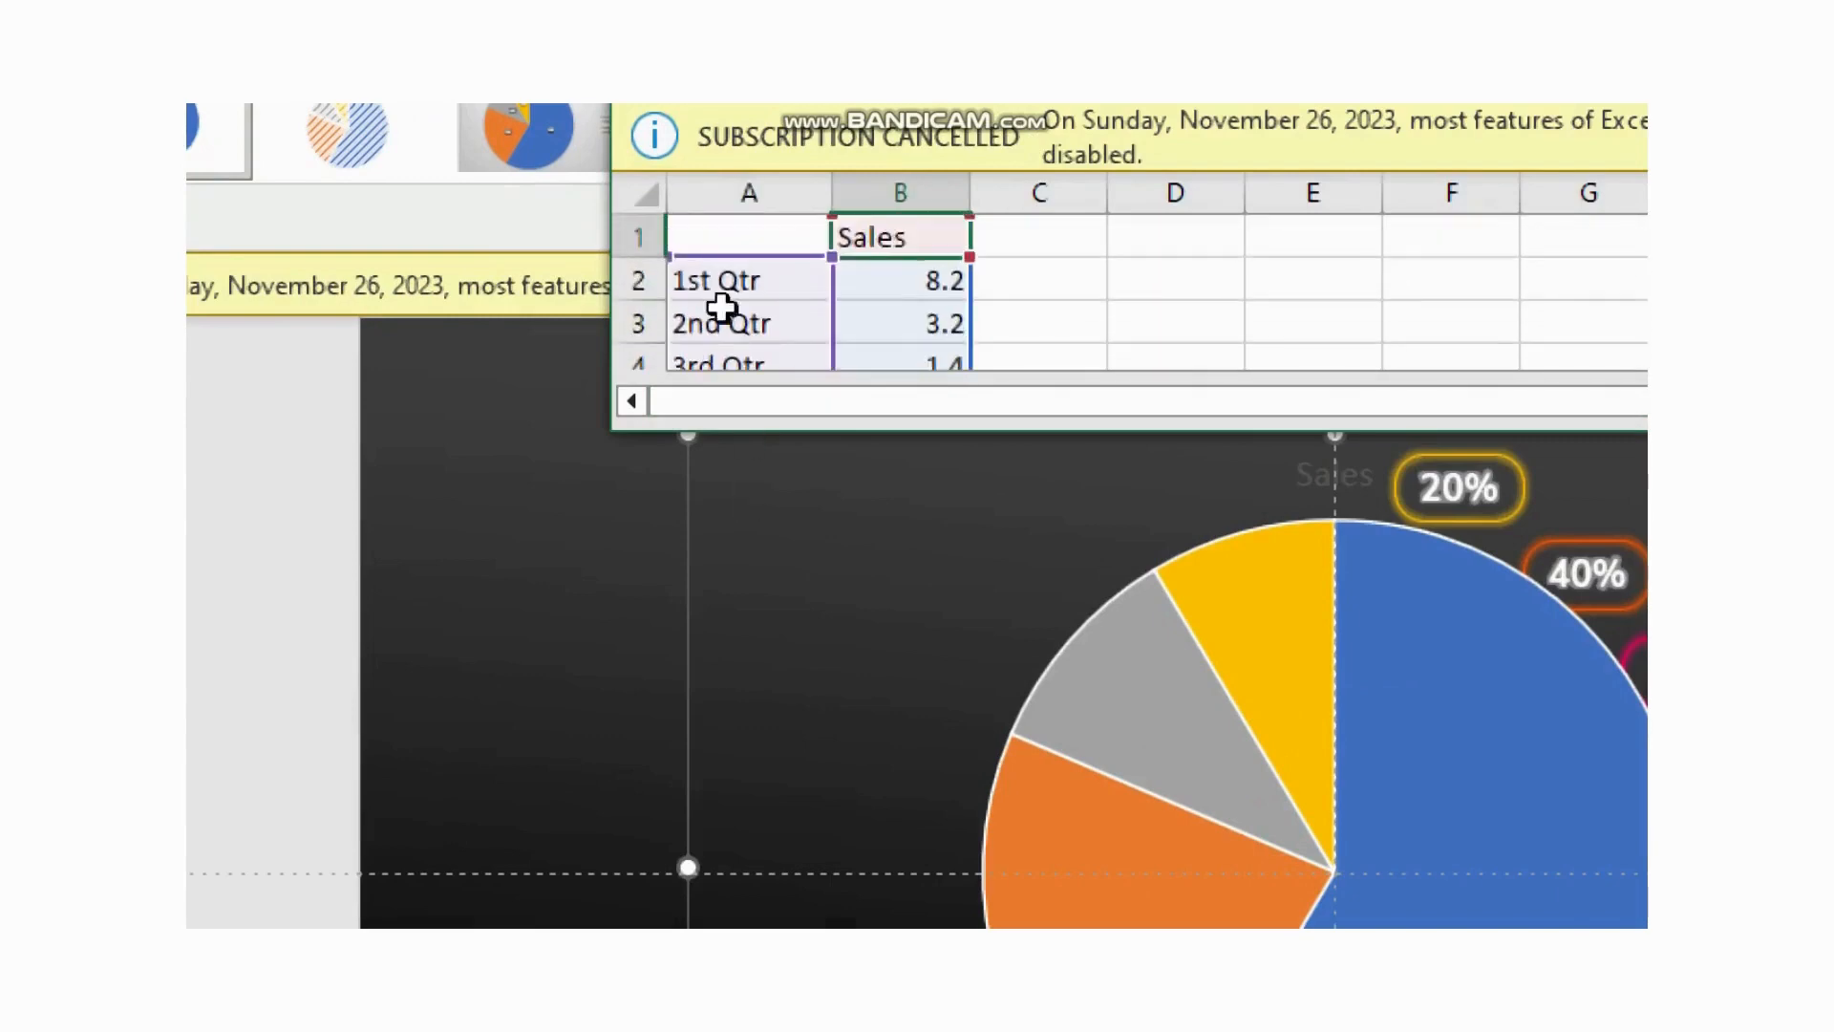
{"action": "scroll", "coordinate": [740, 258], "scroll_direction": "down", "scroll_amount": 1}
{"action": "left_click_drag", "start_coordinate": [733, 265], "coordinate": [740, 282]}
{"action": "right_click", "coordinate": [740, 281]}
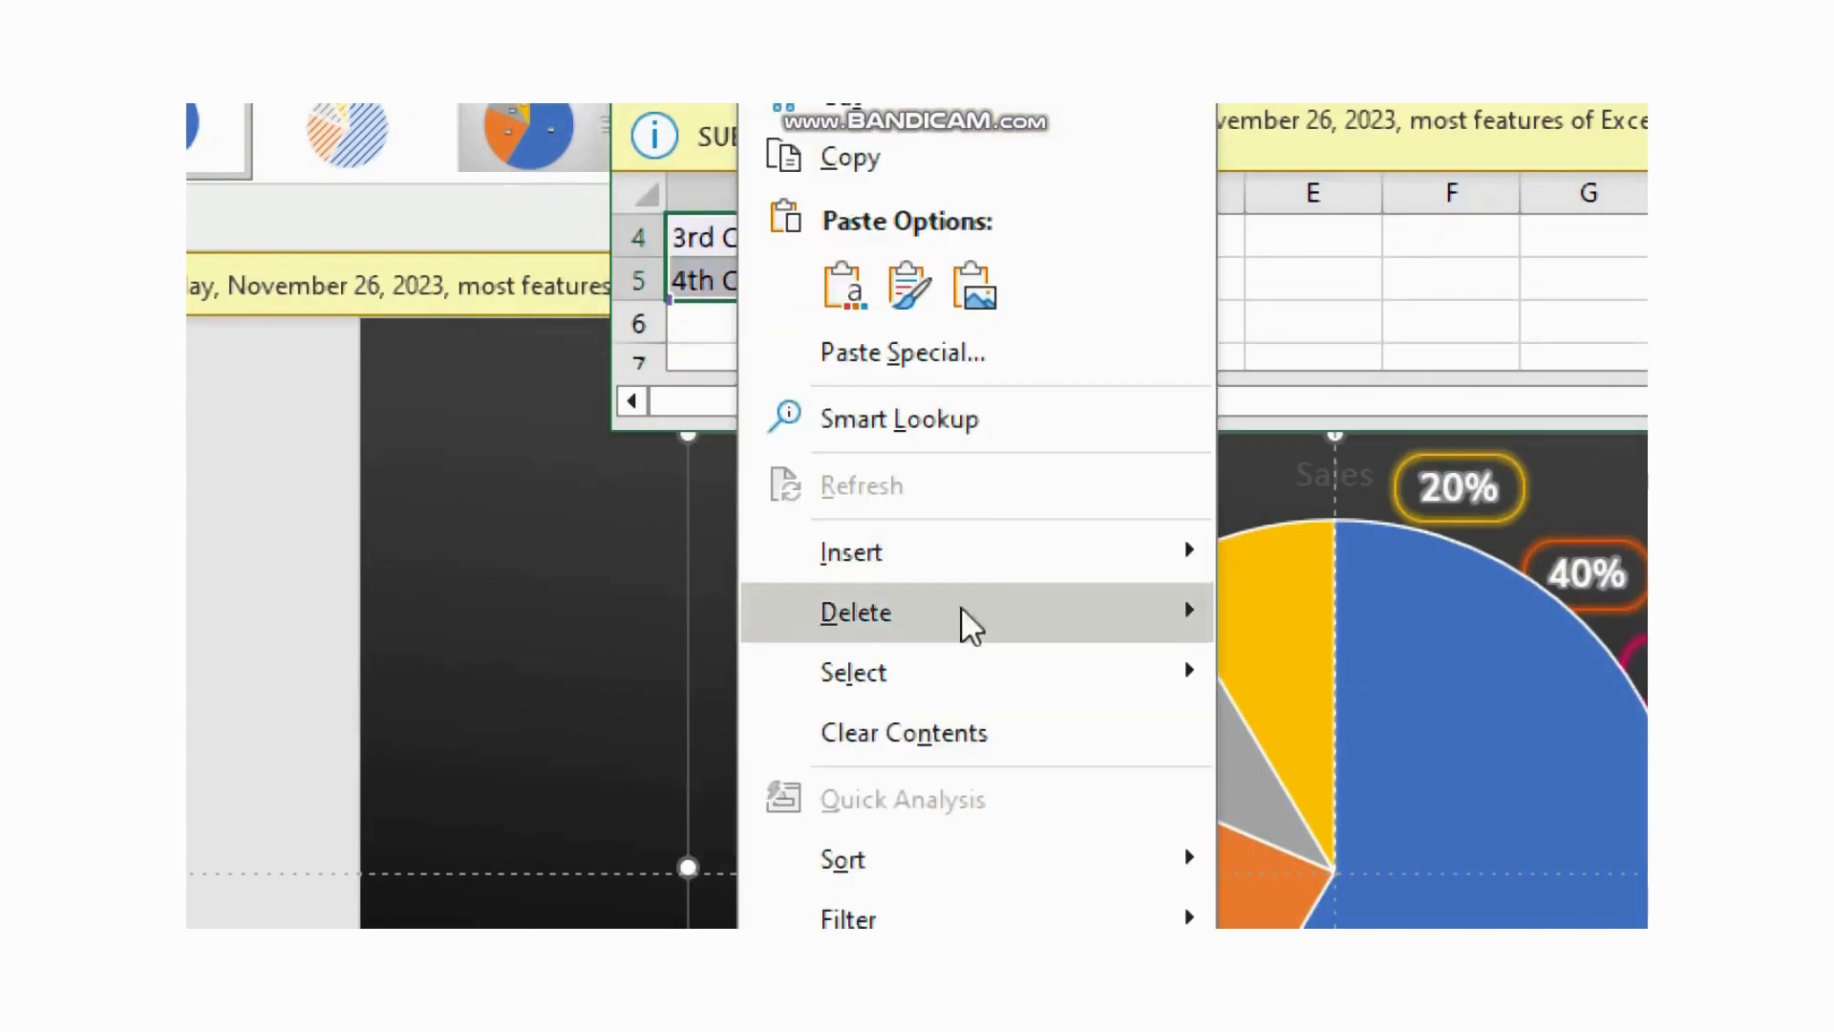
{"action": "mouse_move", "coordinate": [958, 622]}
{"action": "left_click", "coordinate": [1503, 684]}
{"action": "scroll", "coordinate": [769, 330], "scroll_direction": "up", "scroll_amount": 1}
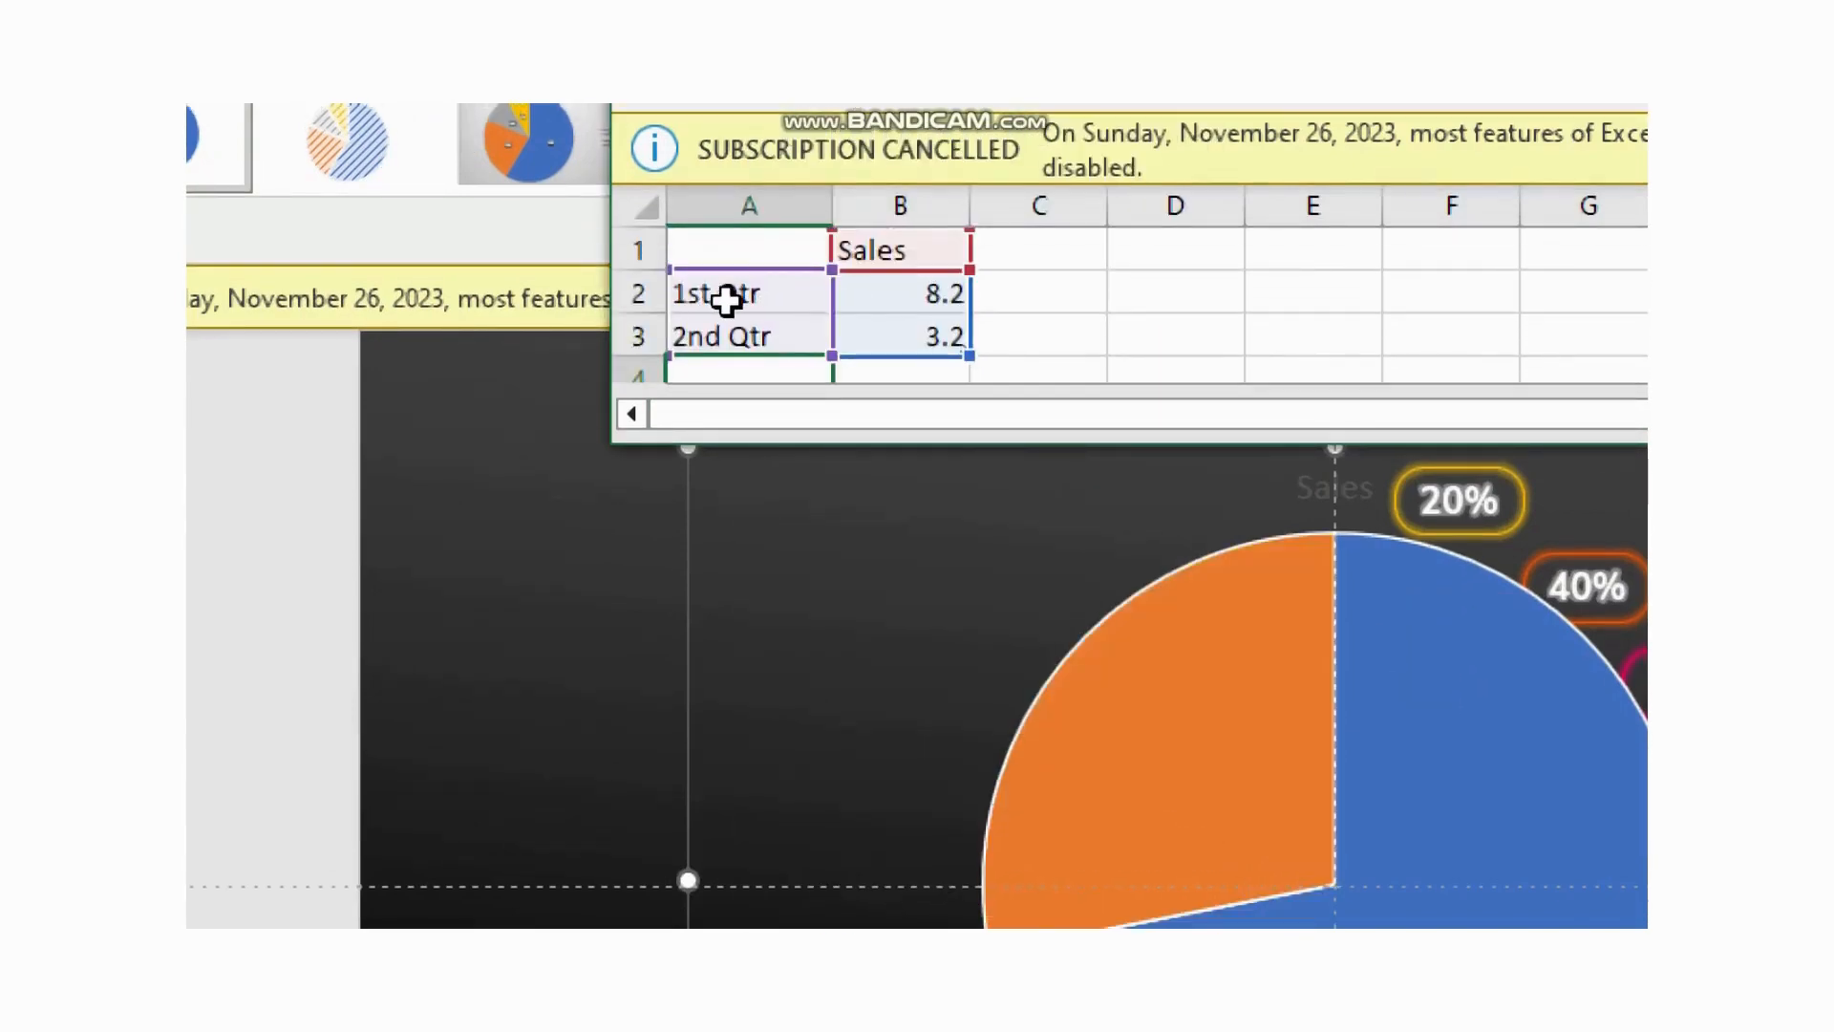
Step: Rename the two data categories to visible and transparent
{"action": "left_click", "coordinate": [726, 299]}
{"action": "type", "text": "vis"}
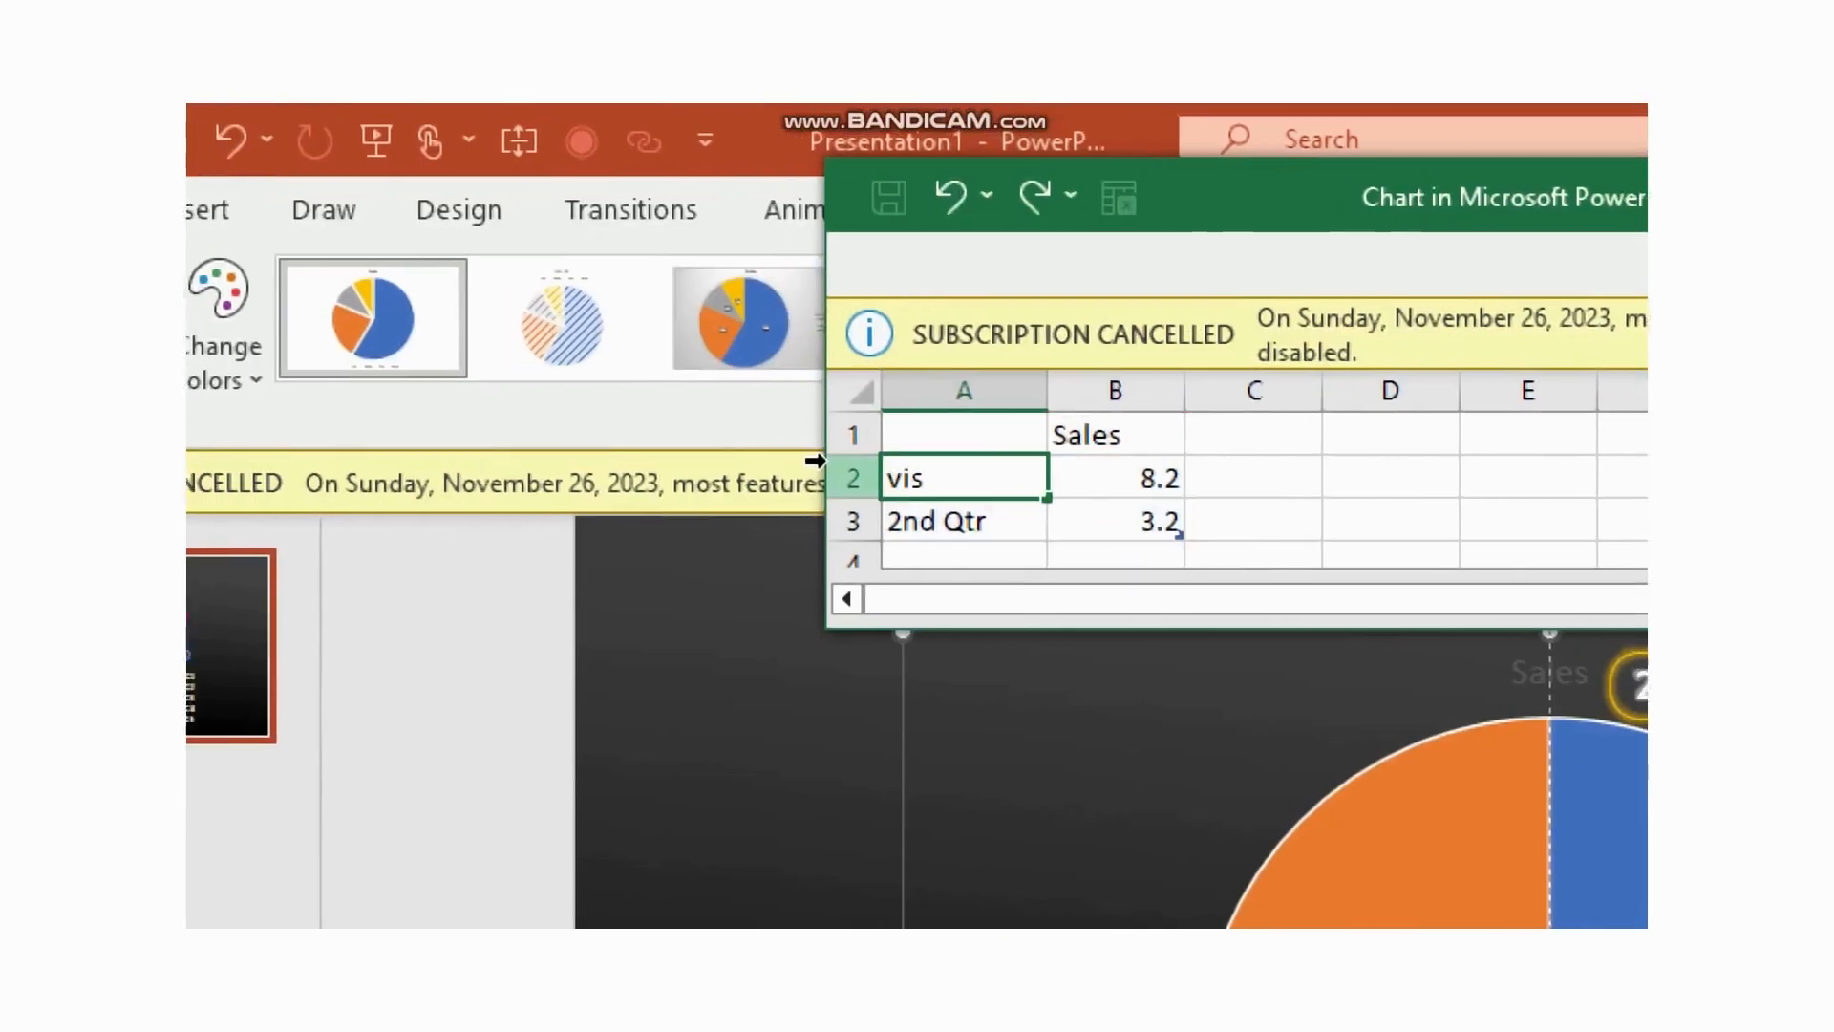
{"action": "type", "text": "ible"}
{"action": "left_click", "coordinate": [992, 519]}
{"action": "double_click", "coordinate": [986, 521]}
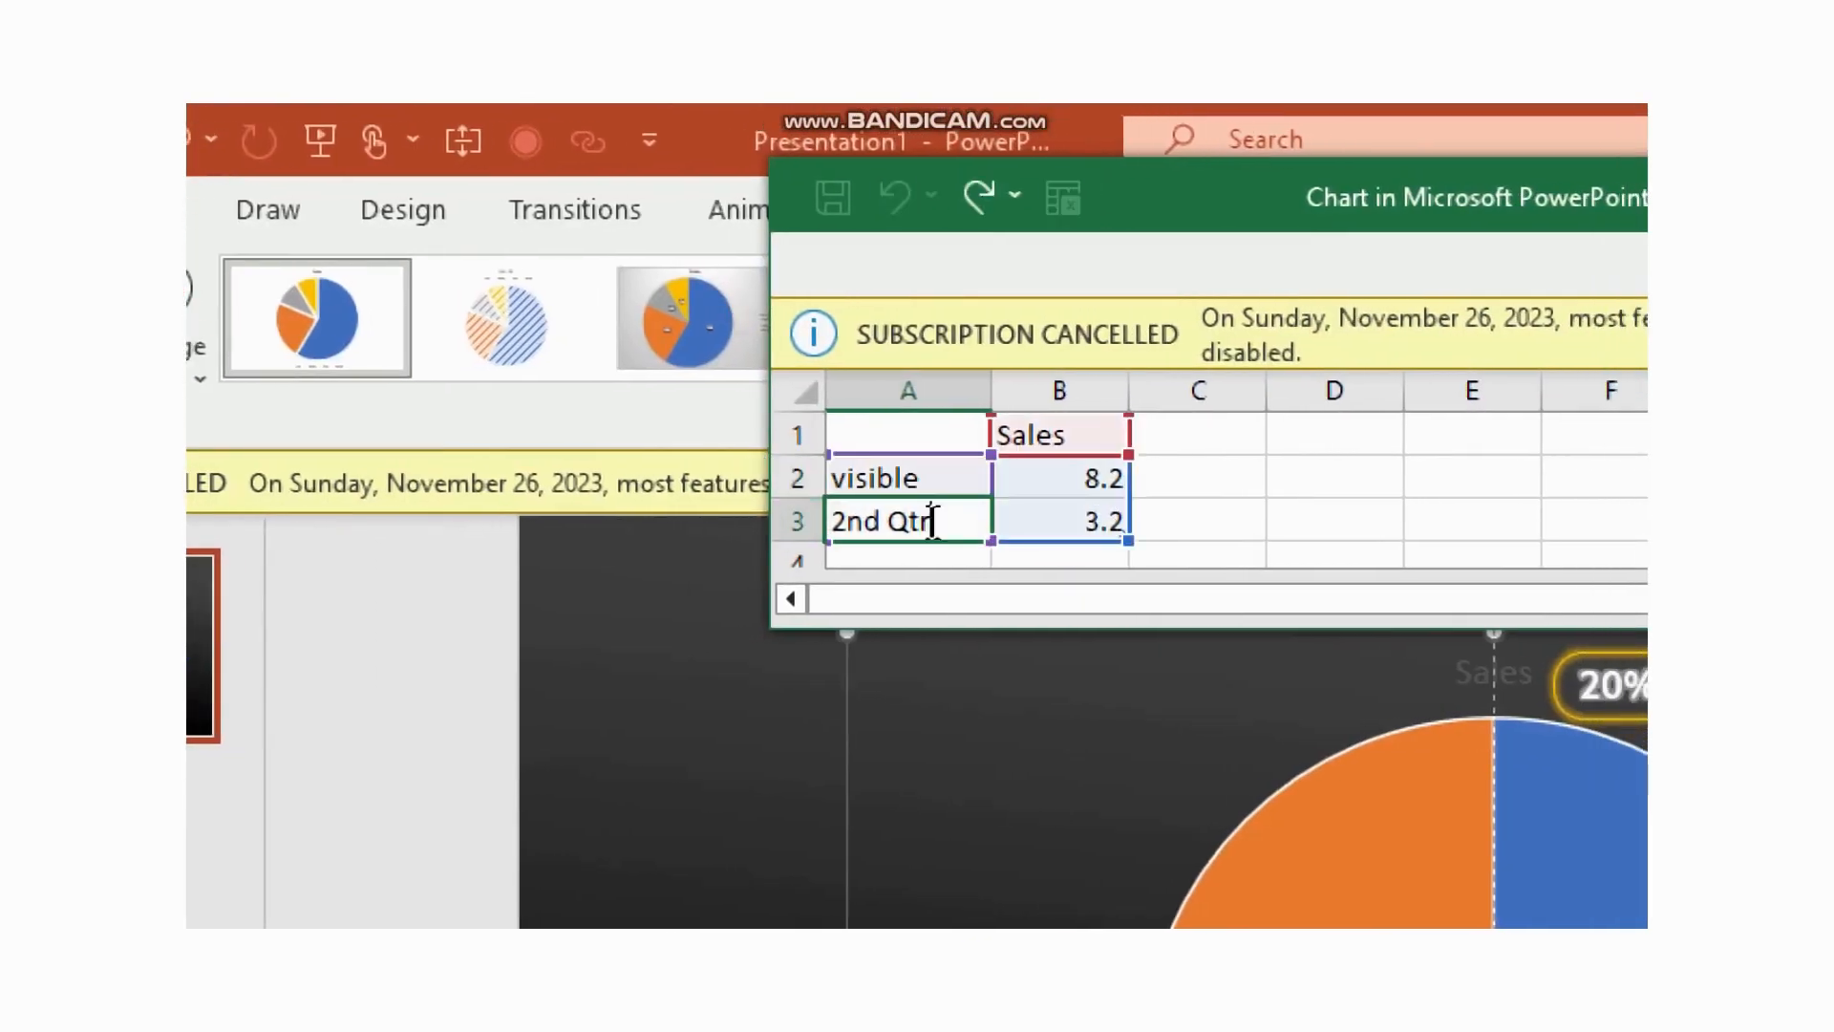
{"action": "type", "text": "transpare"}
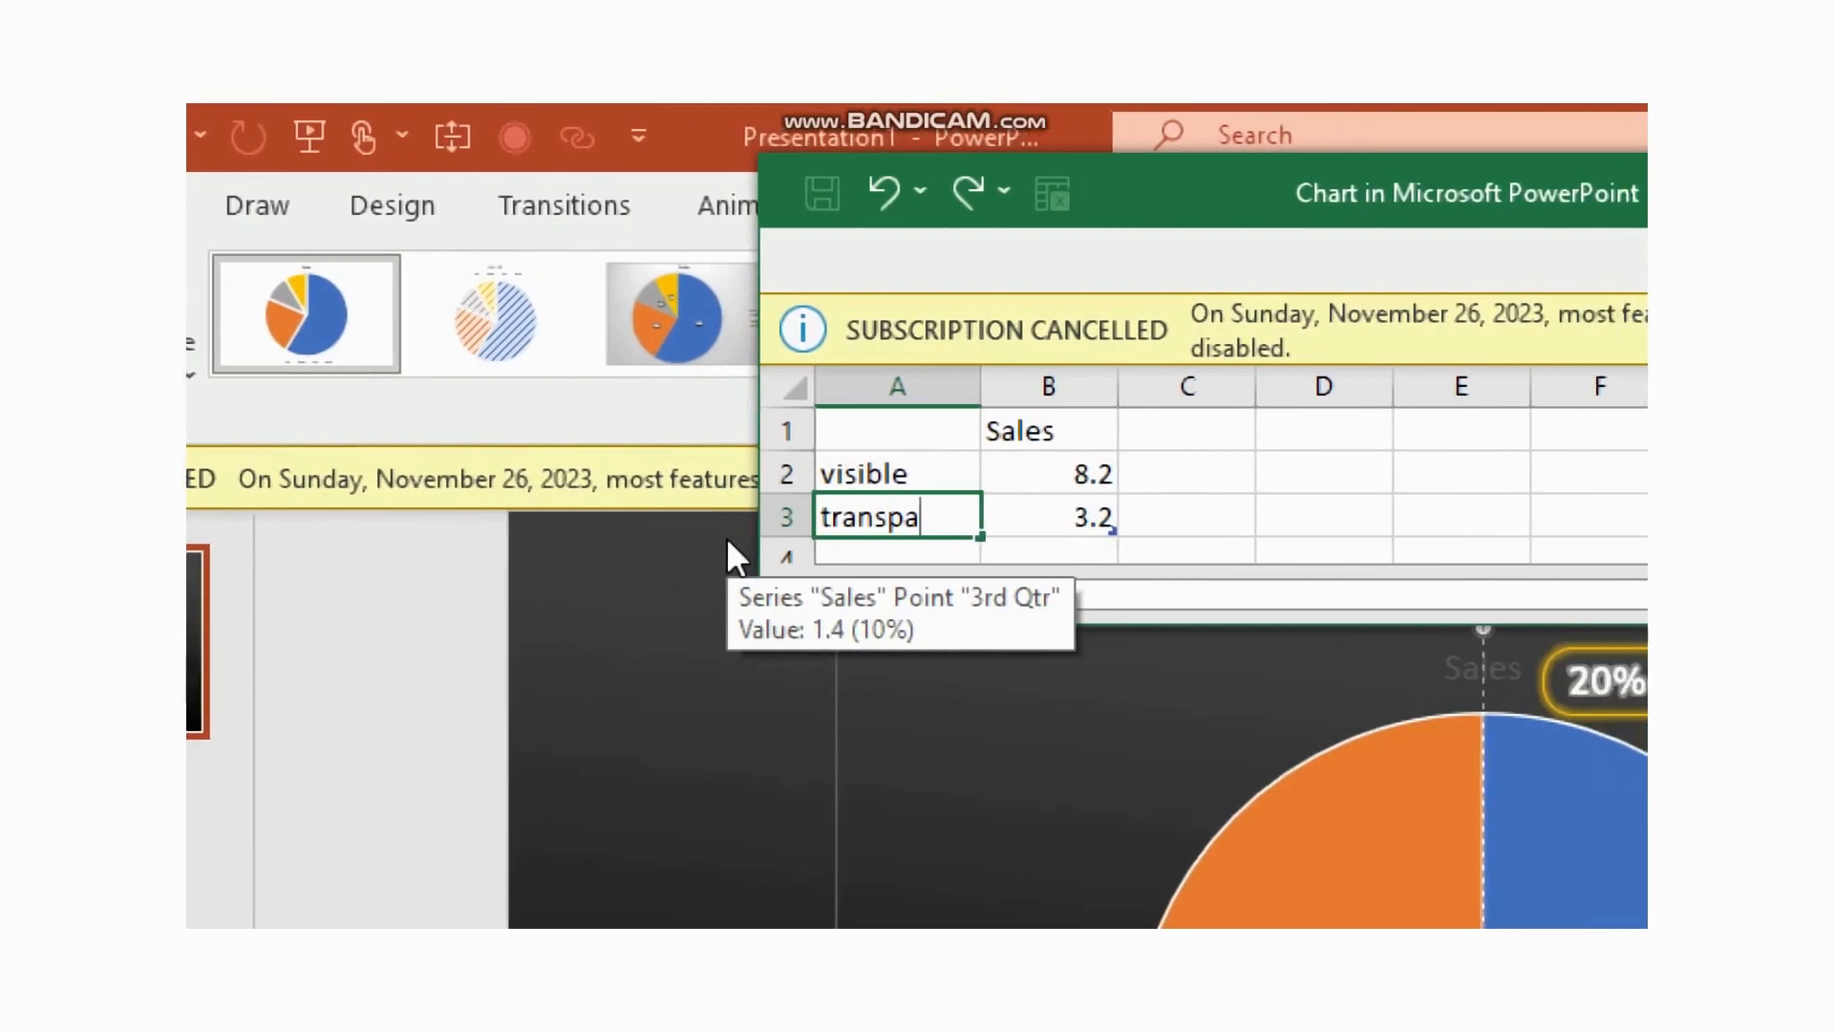
{"action": "type", "text": "nt"}
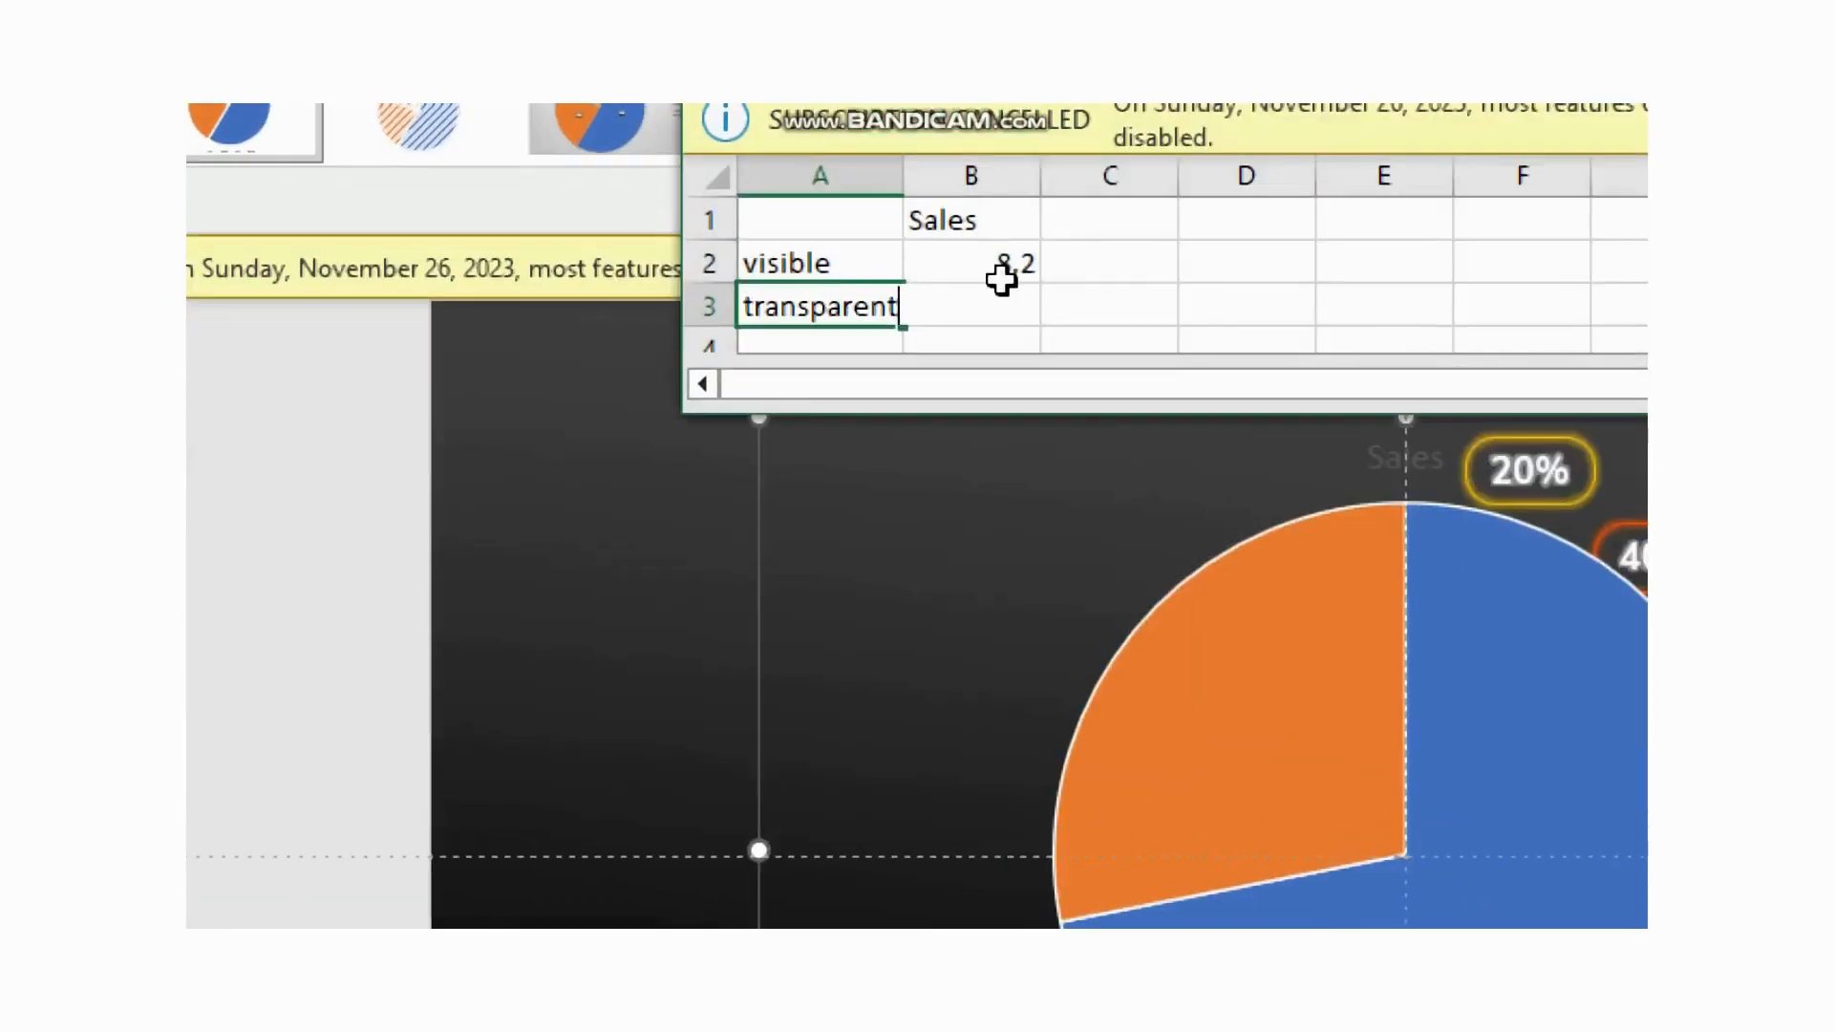
Step: Enter 80 for visible and 20 for transparent in the pie chart's data sheet, then close it
{"action": "left_click", "coordinate": [826, 293]}
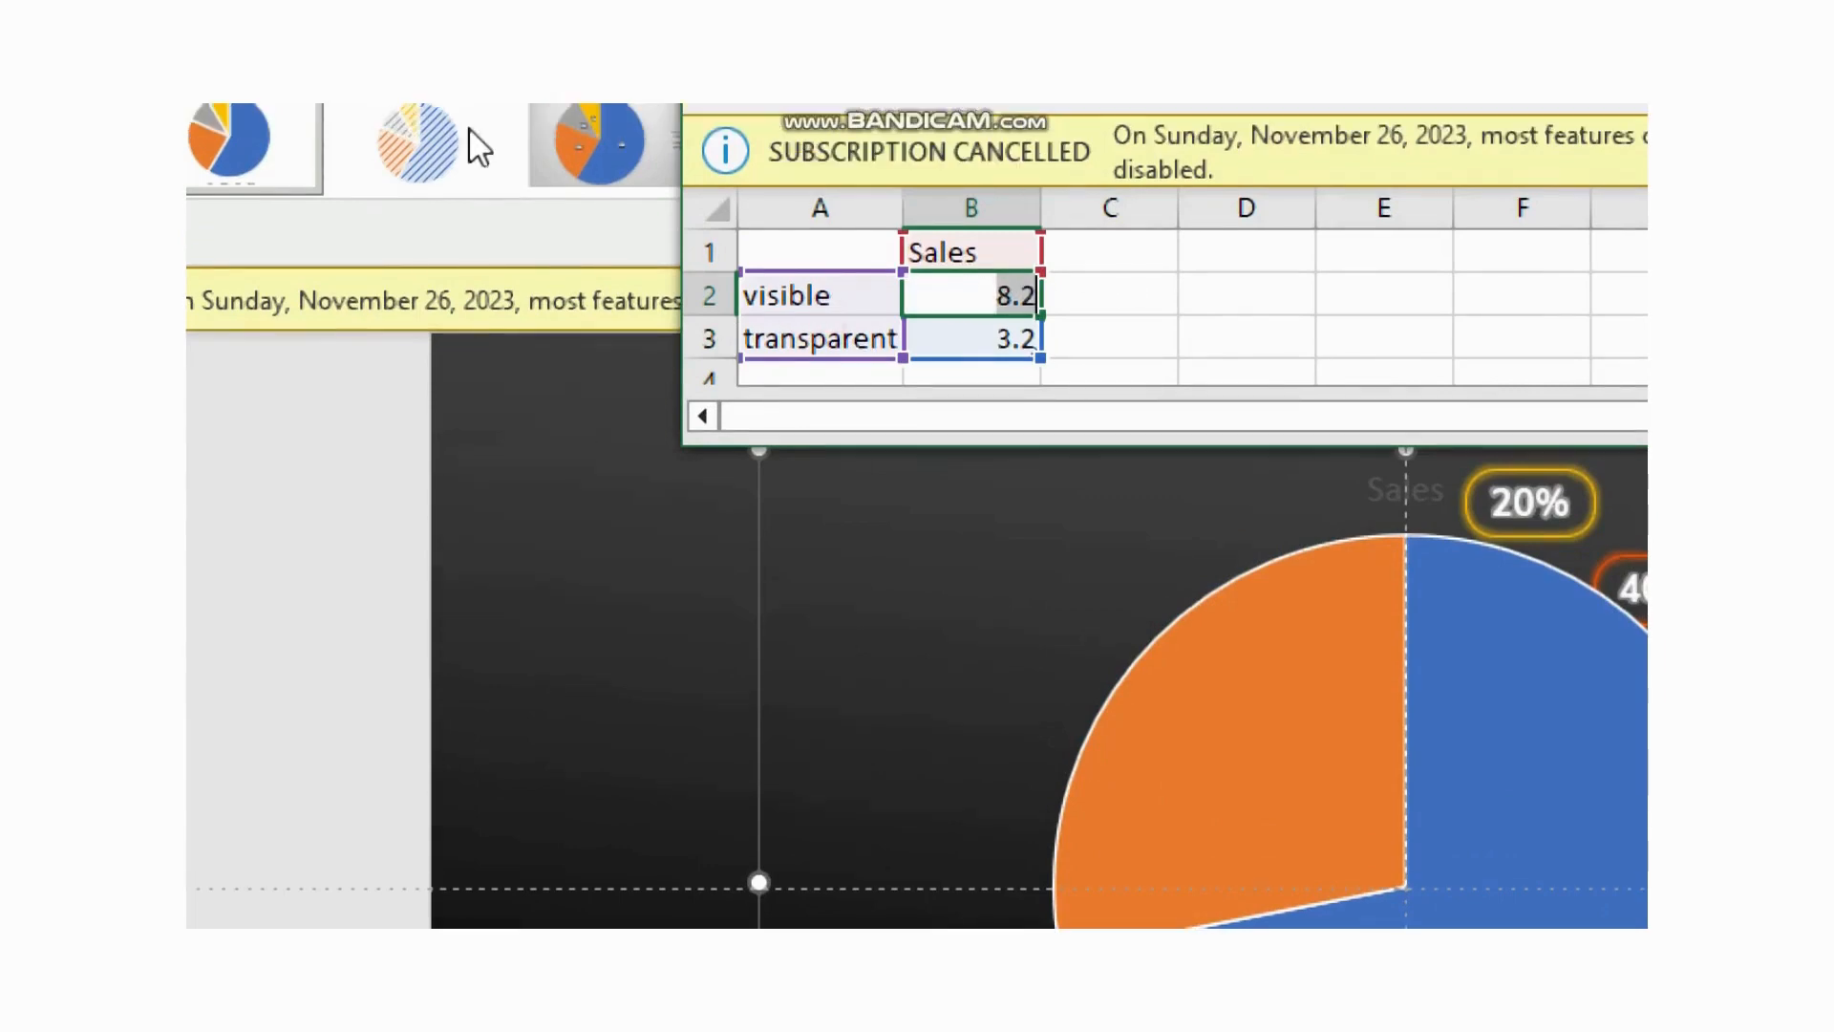
{"action": "type", "text": "80"}
{"action": "left_click", "coordinate": [1012, 338]}
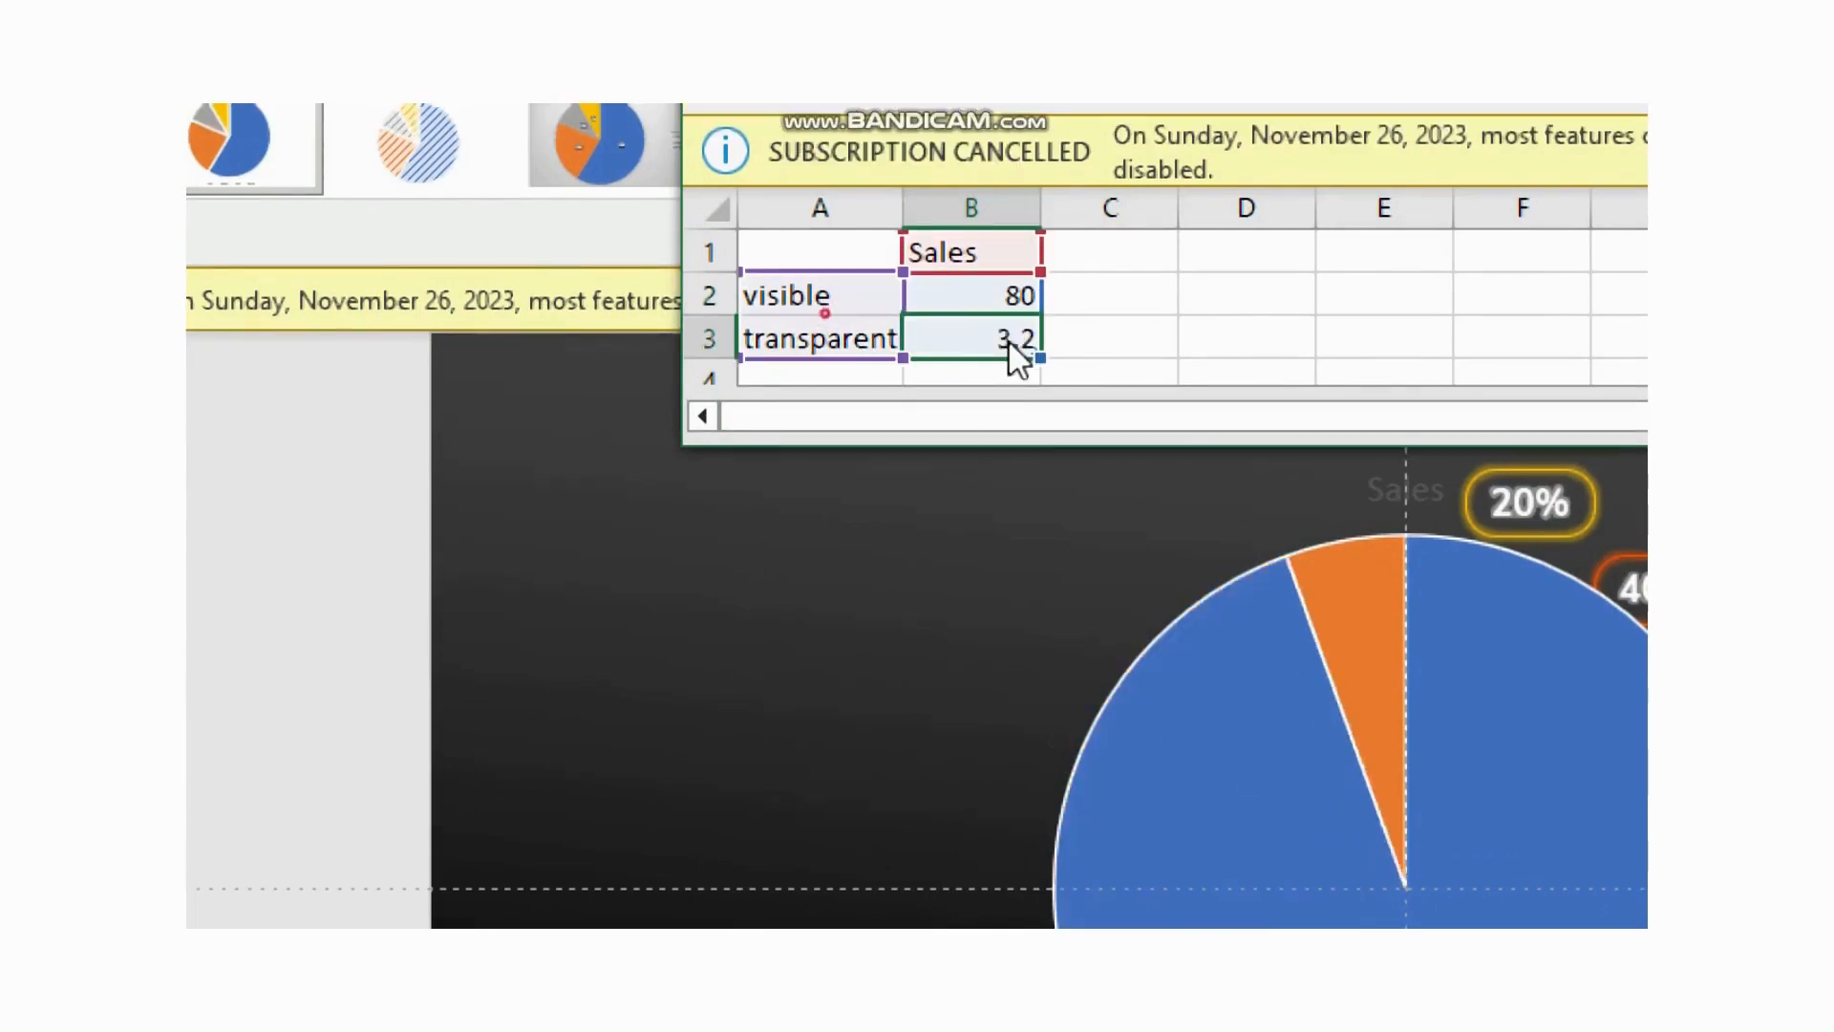
{"action": "type", "text": "20"}
{"action": "key", "text": "Return"}
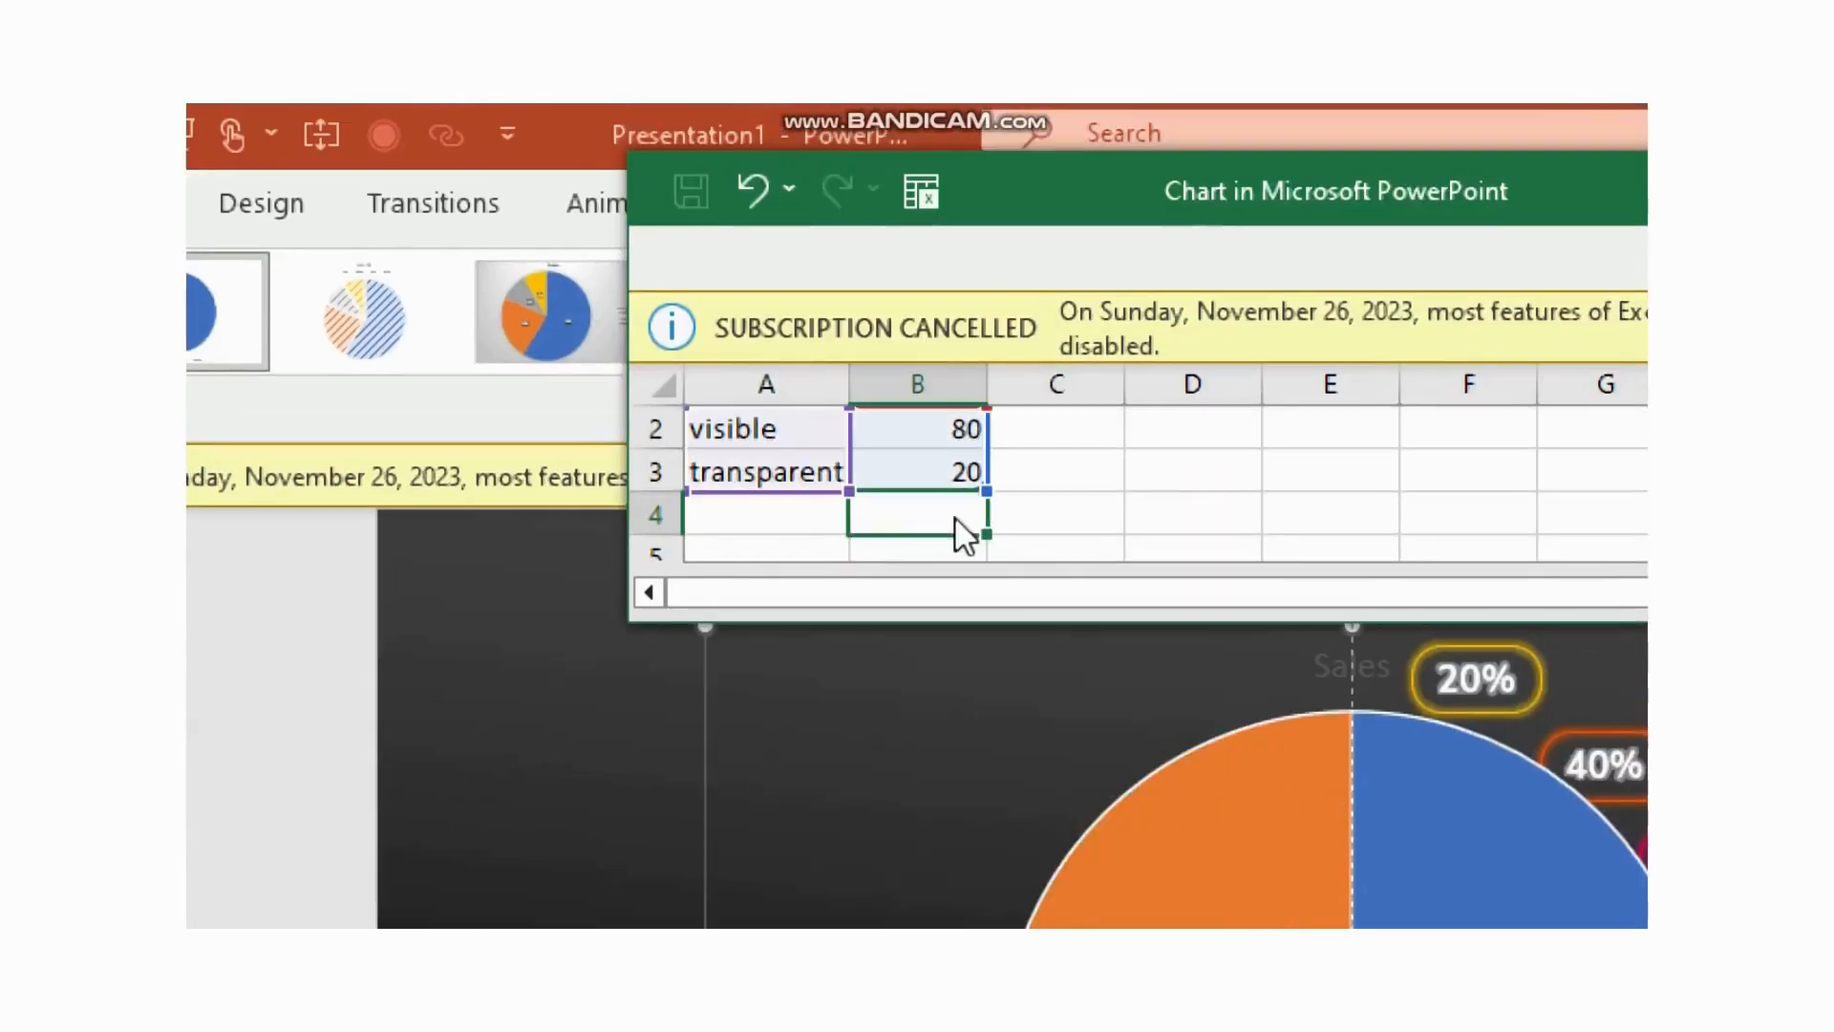
{"action": "left_click", "coordinate": [1368, 147]}
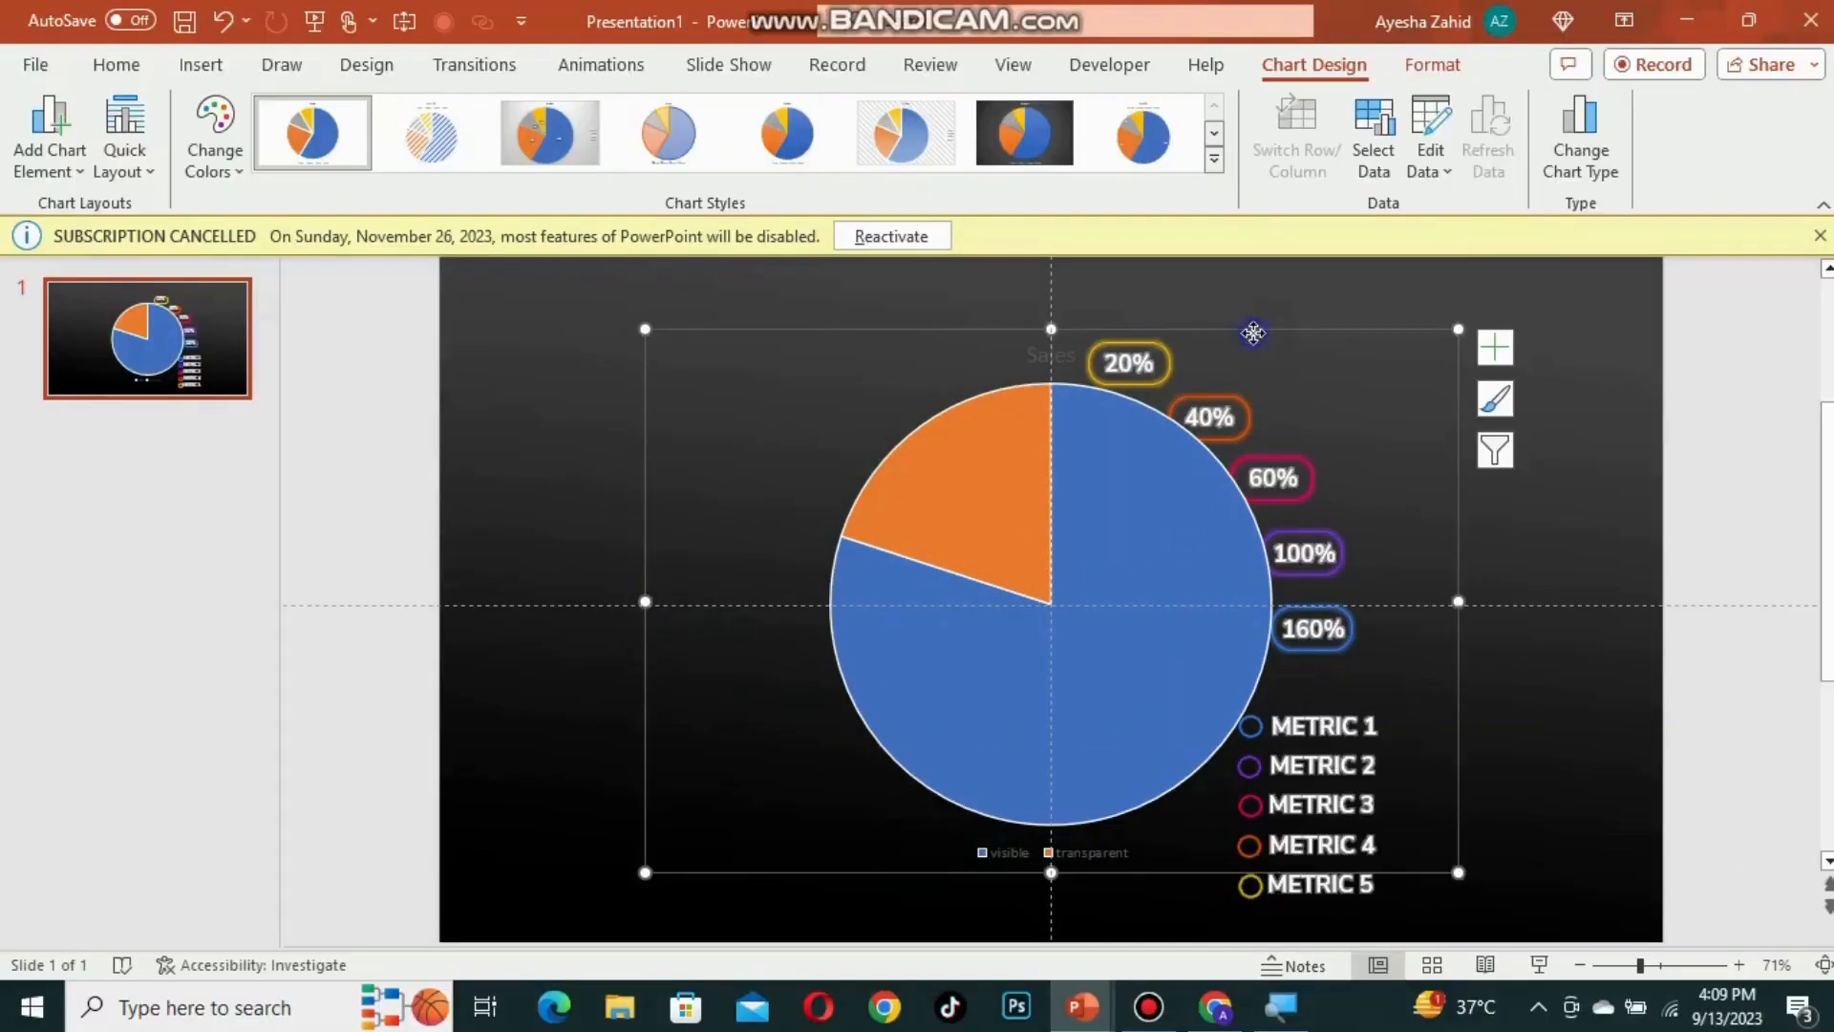
Step: Open the format pane for the Sales series and set the angle of first slice to 180°
{"action": "right_click", "coordinate": [1255, 521]}
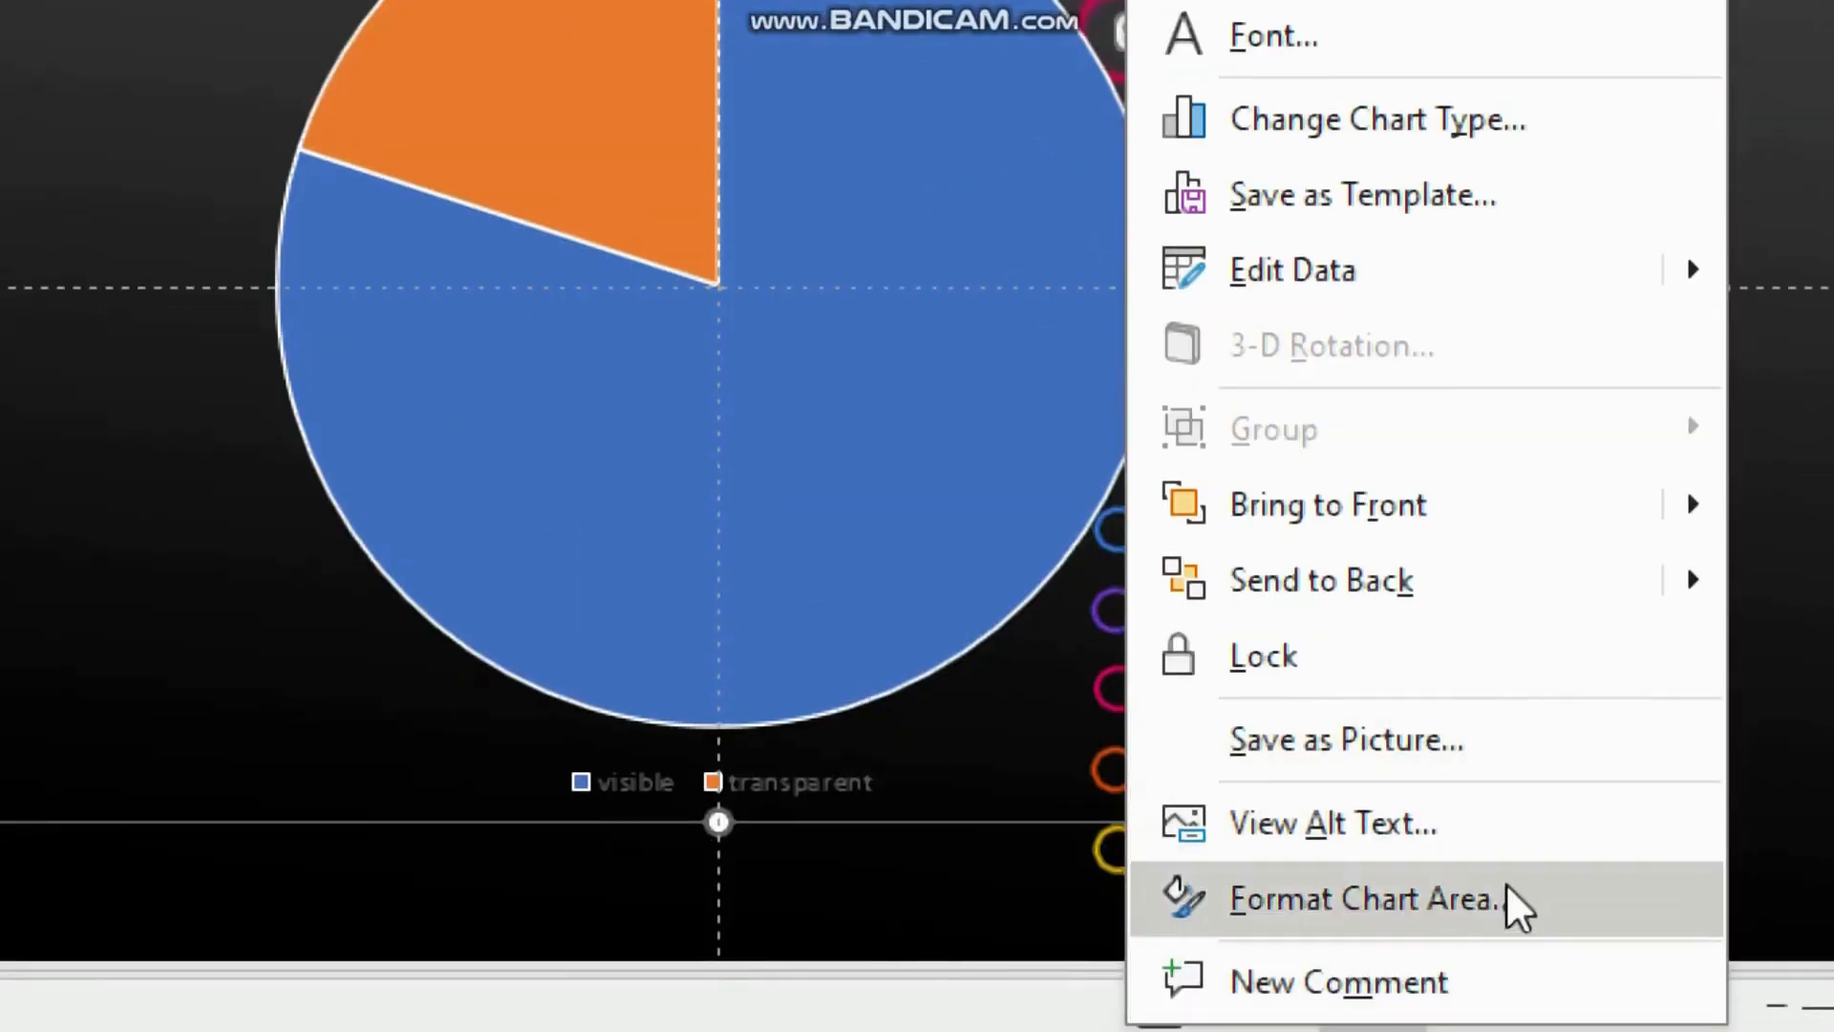
{"action": "left_click", "coordinate": [1443, 908]}
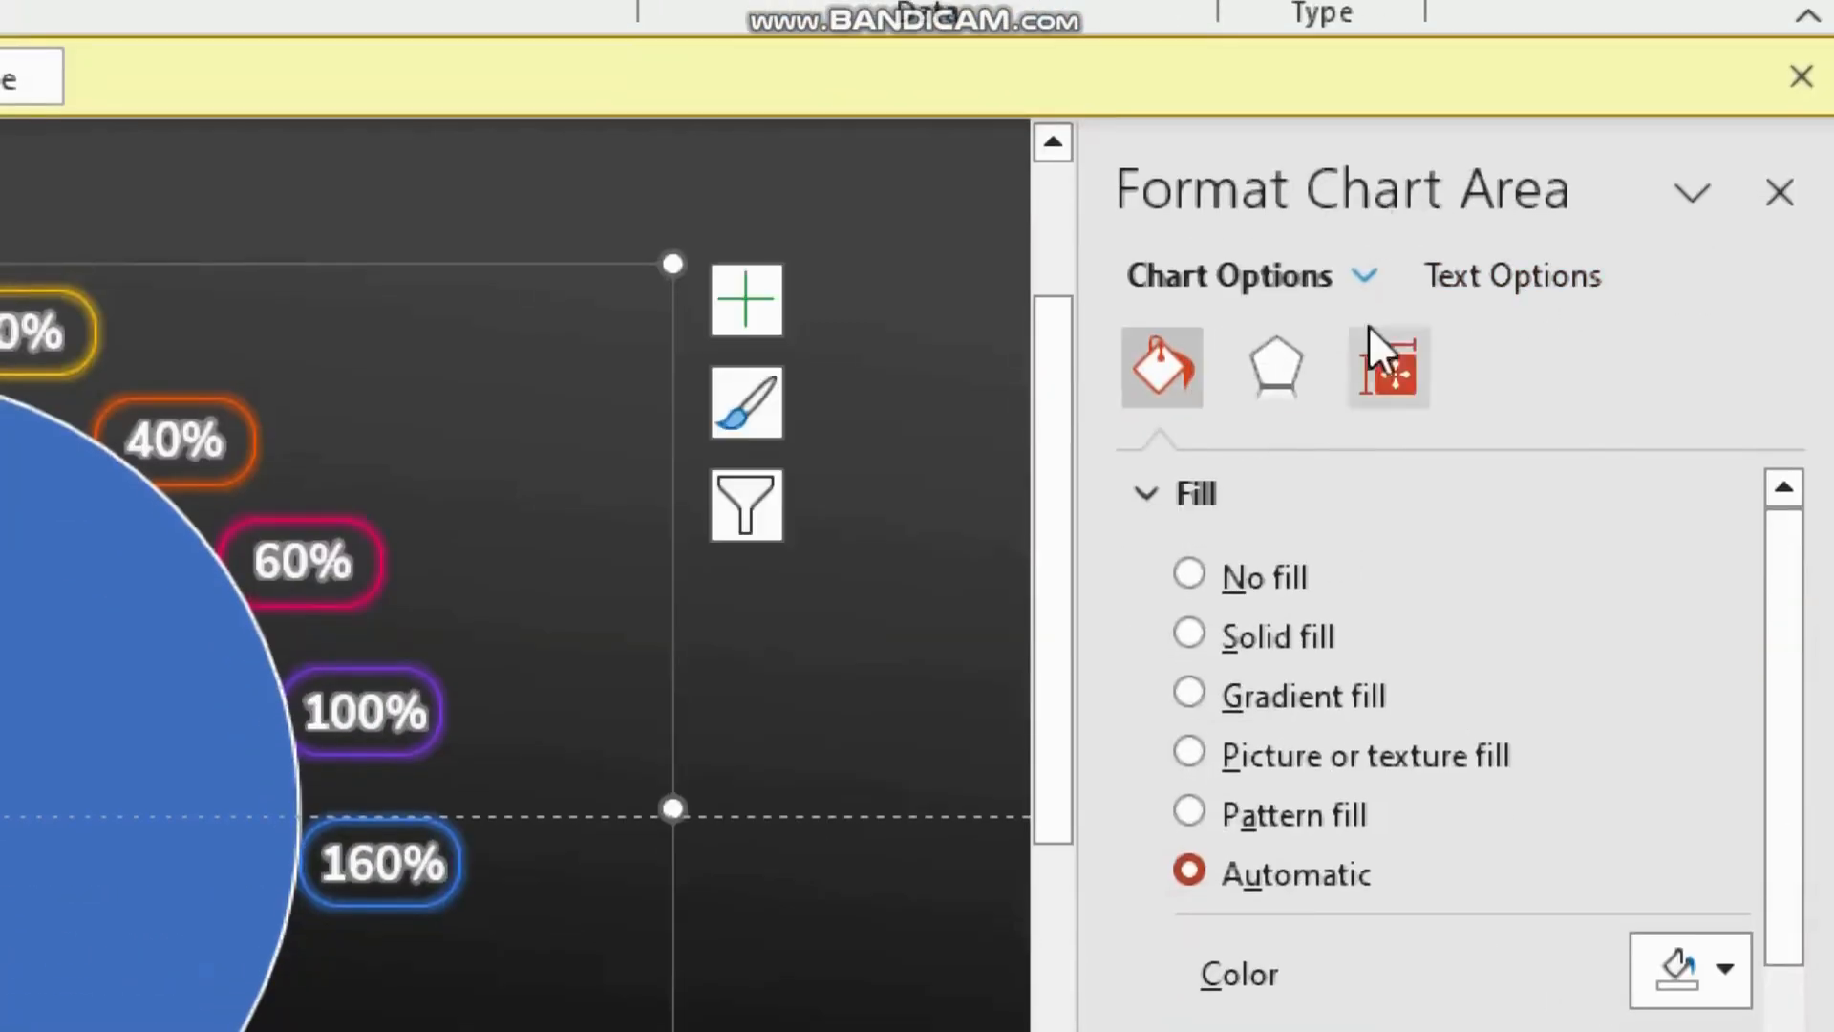
{"action": "left_click", "coordinate": [1364, 277]}
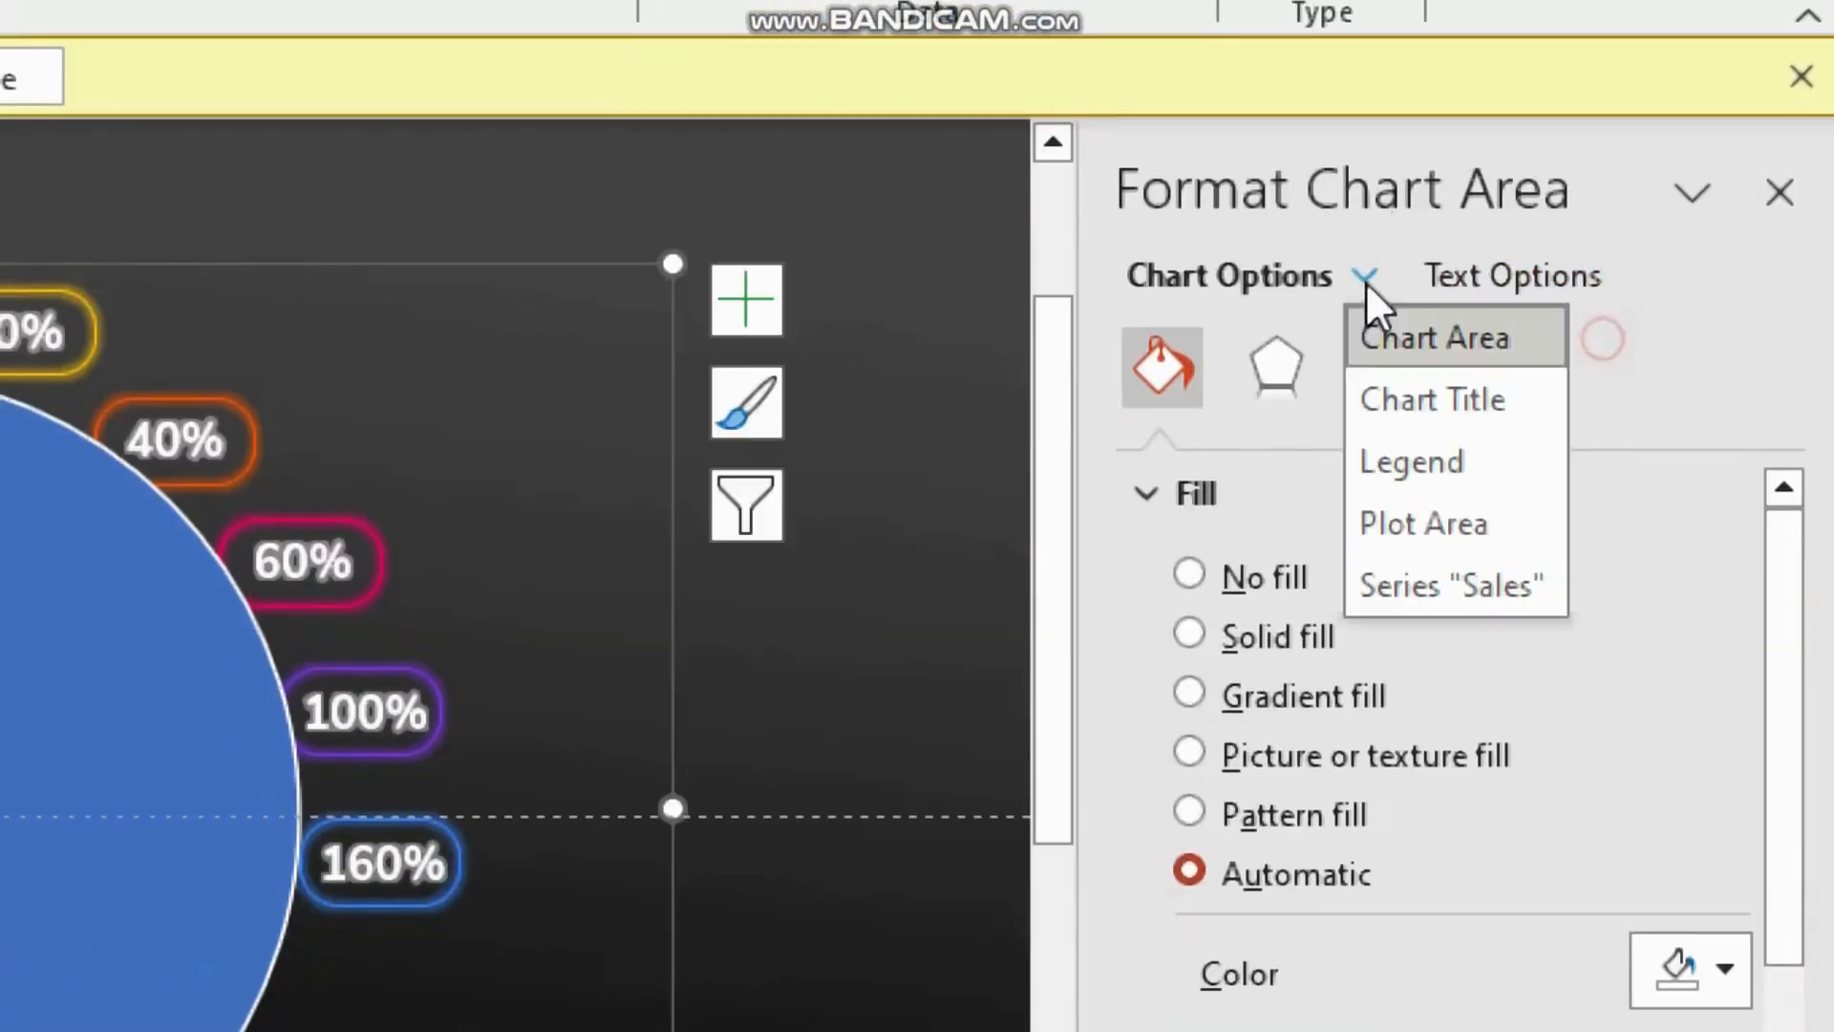
{"action": "left_click", "coordinate": [1431, 585]}
{"action": "left_click", "coordinate": [1391, 361]}
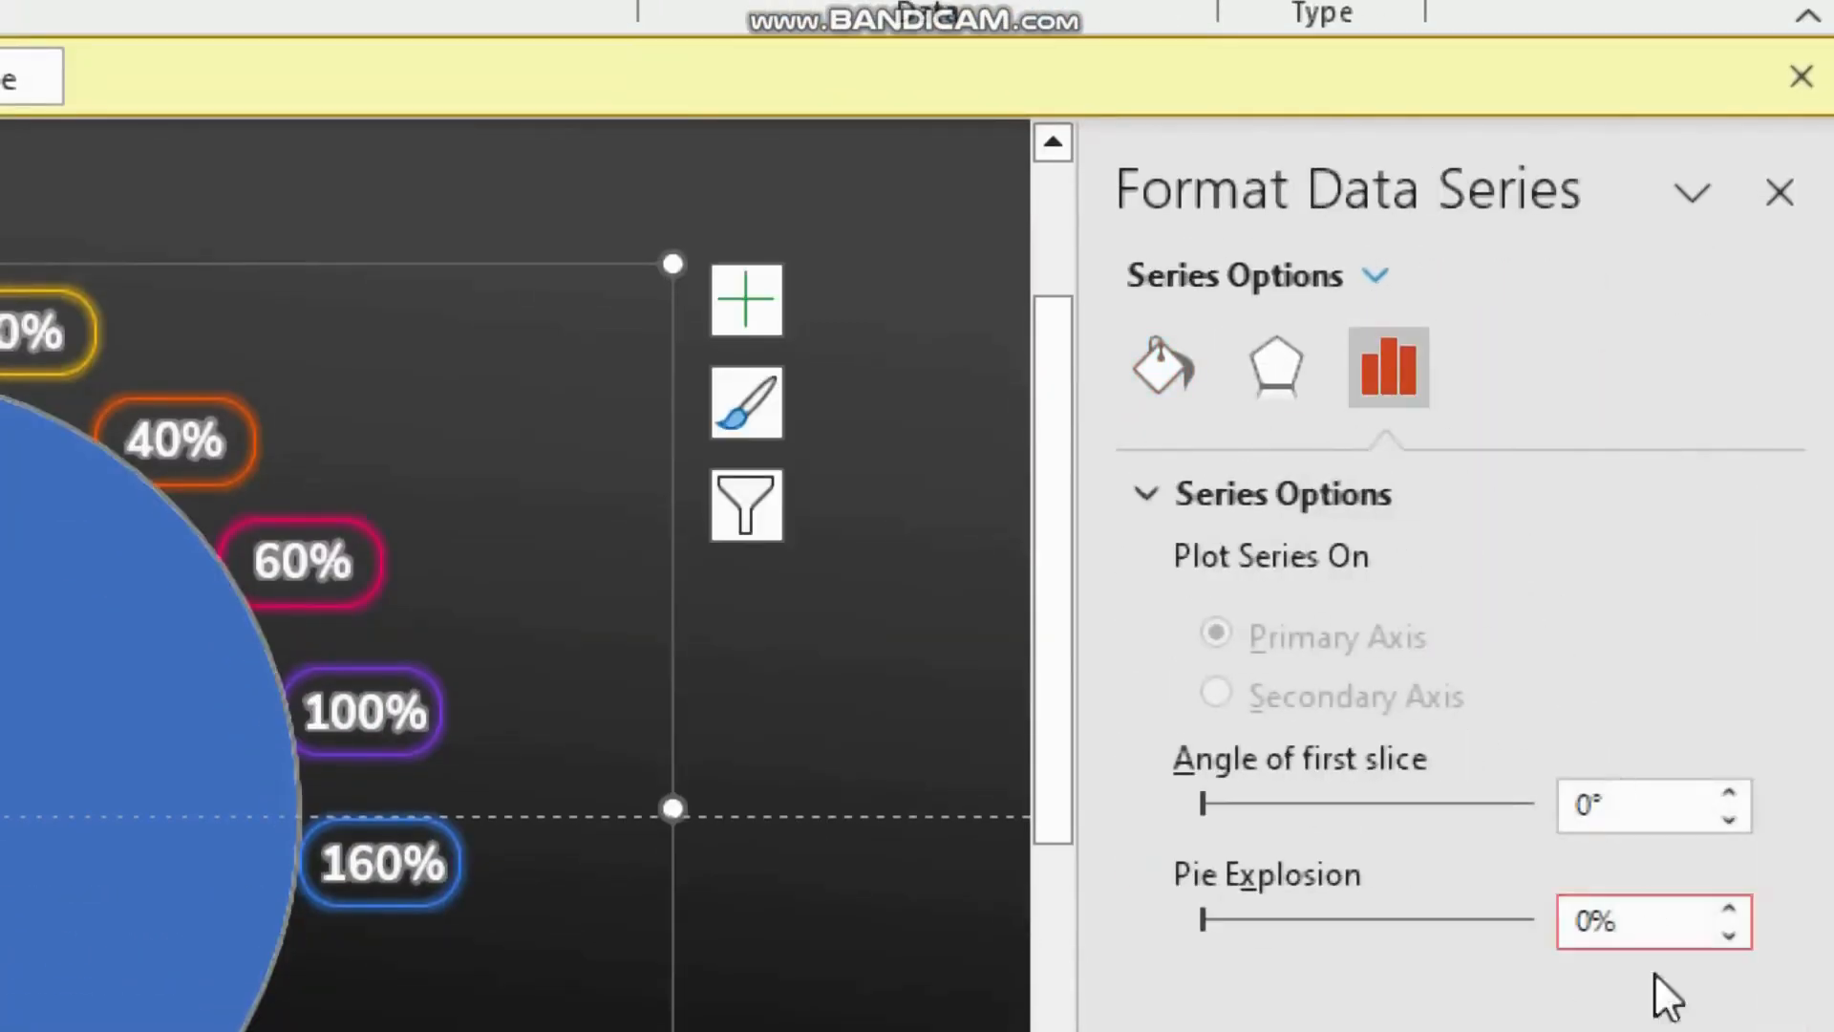
{"action": "left_click_drag", "start_coordinate": [1211, 797], "coordinate": [1288, 793]}
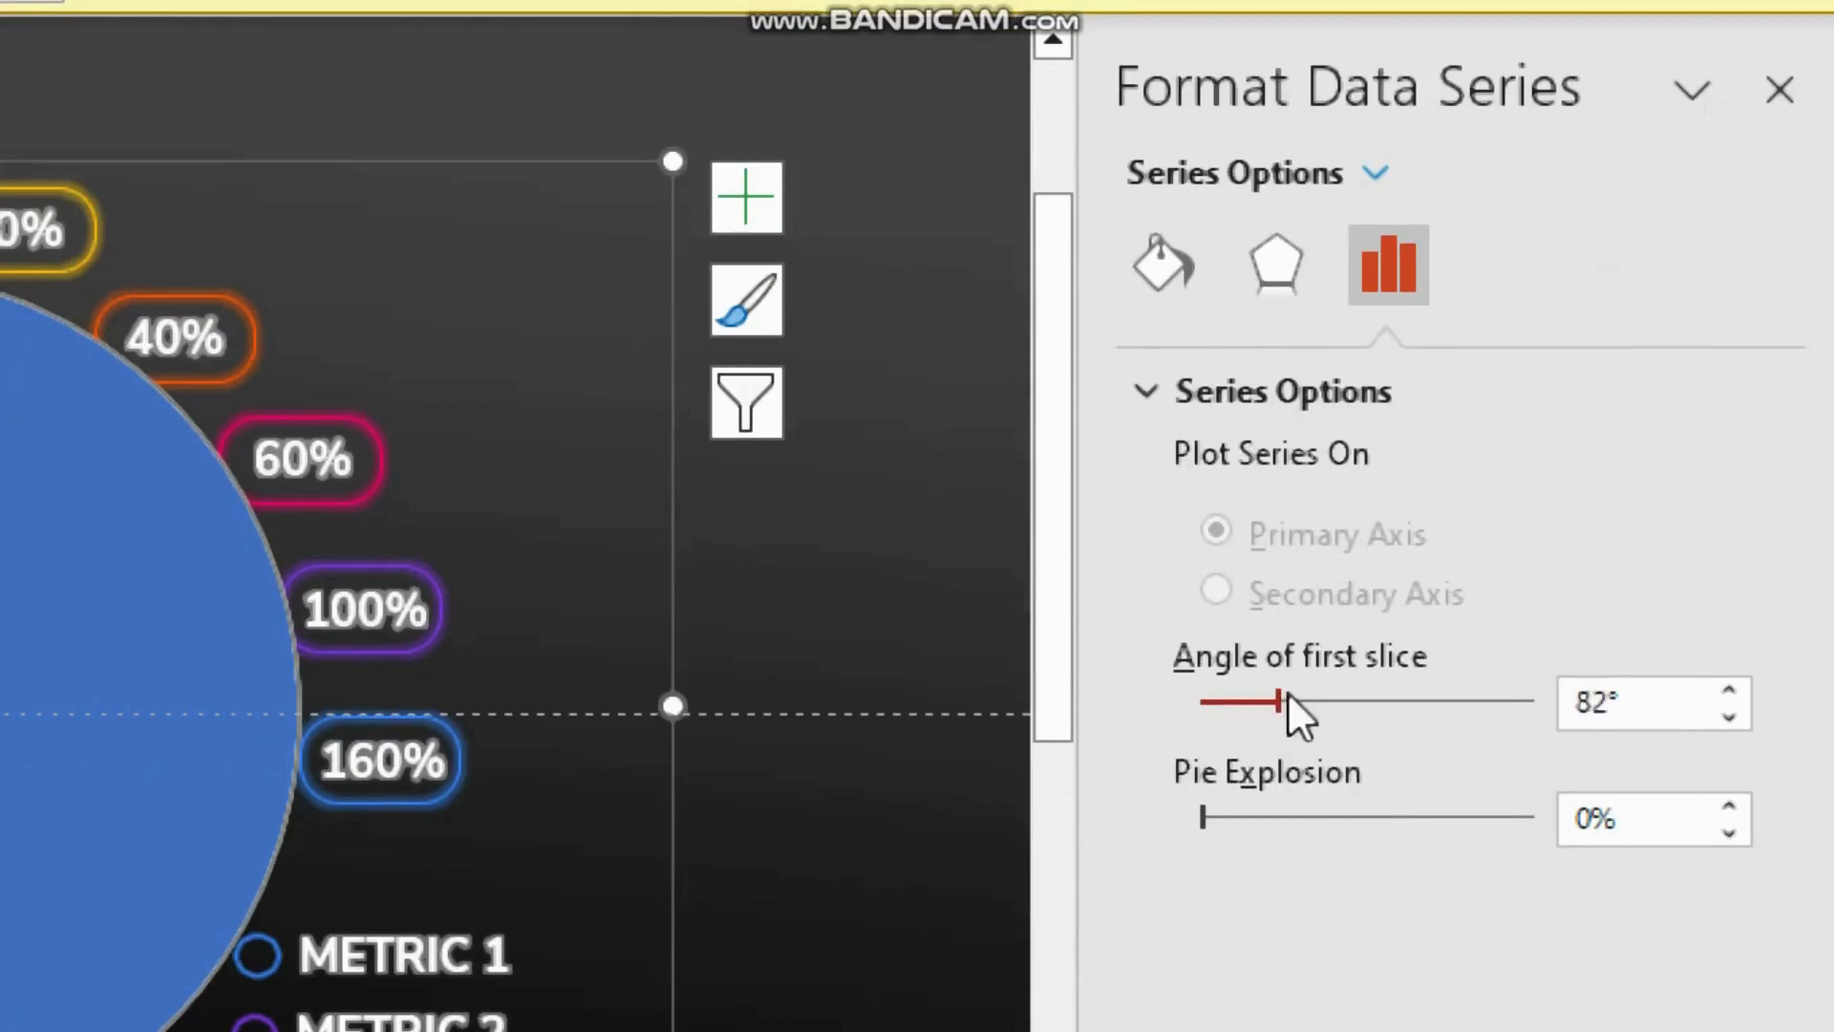
{"action": "left_click_drag", "start_coordinate": [1288, 696], "coordinate": [1378, 700]}
{"action": "left_click", "coordinate": [1729, 716]}
{"action": "left_click", "coordinate": [1728, 716]}
{"action": "left_click", "coordinate": [1729, 716]}
{"action": "left_click", "coordinate": [1728, 717]}
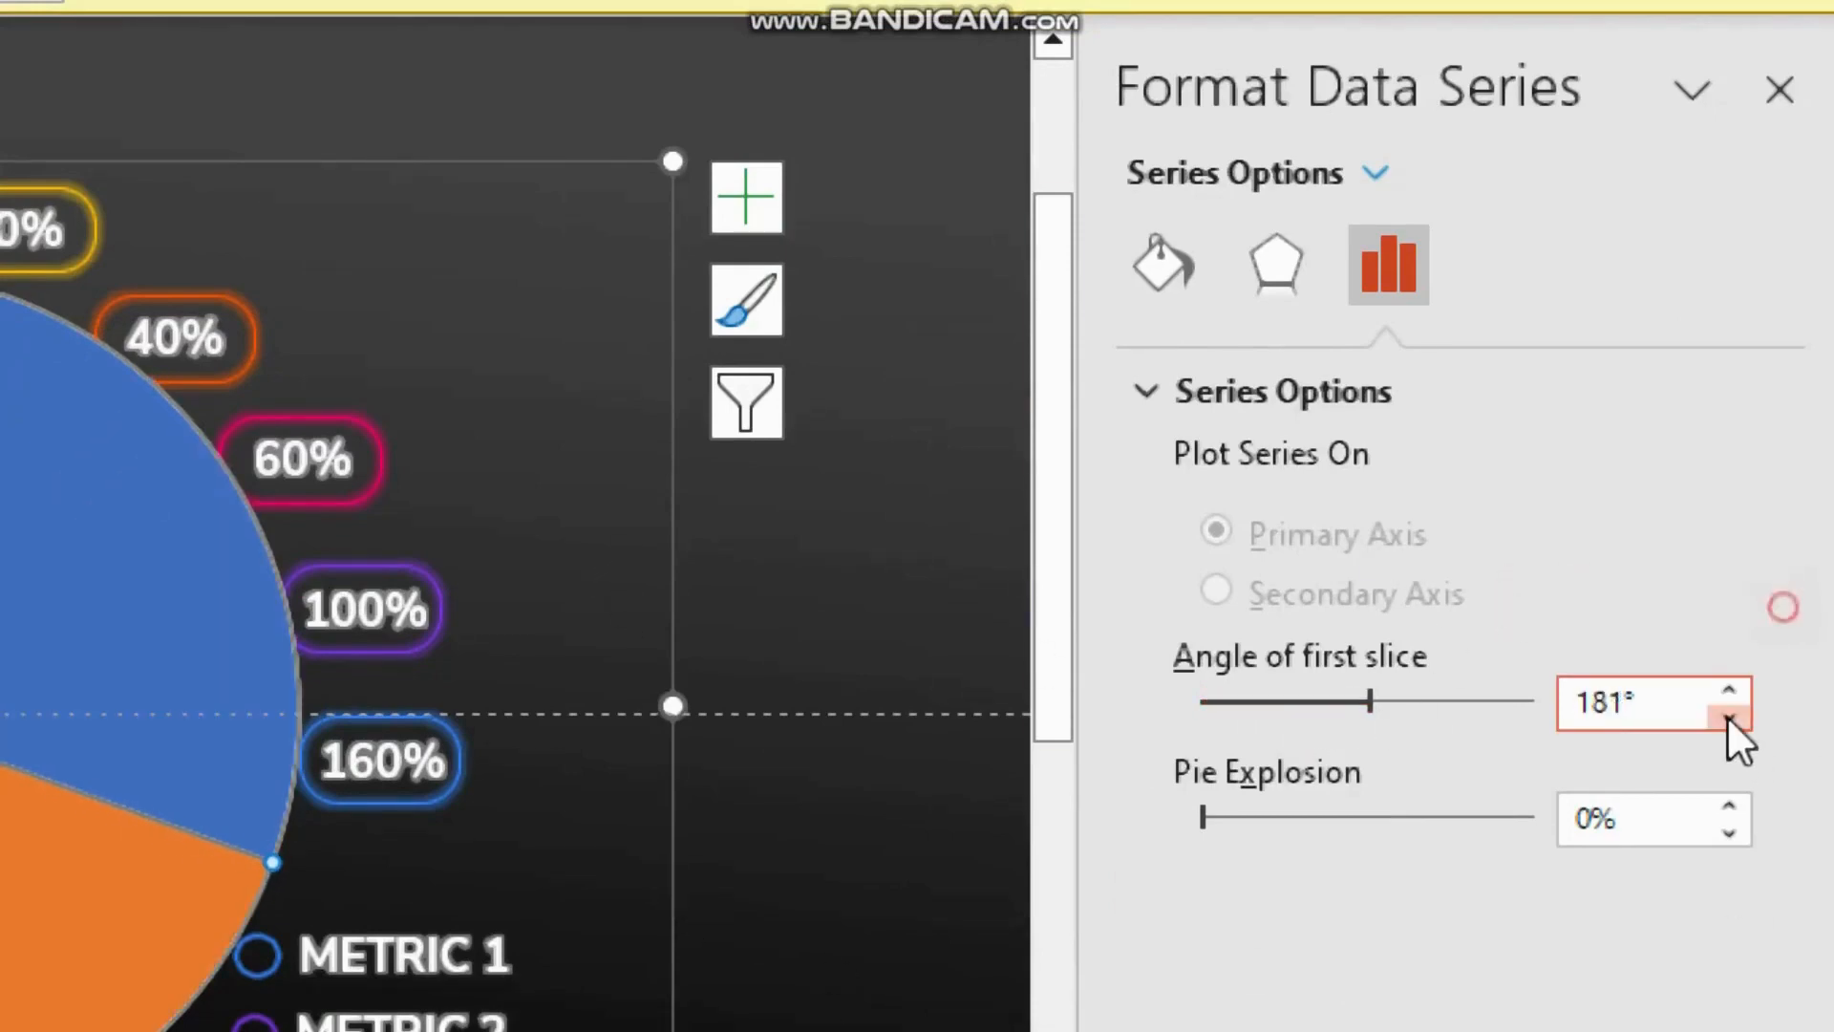
{"action": "left_click", "coordinate": [1729, 716]}
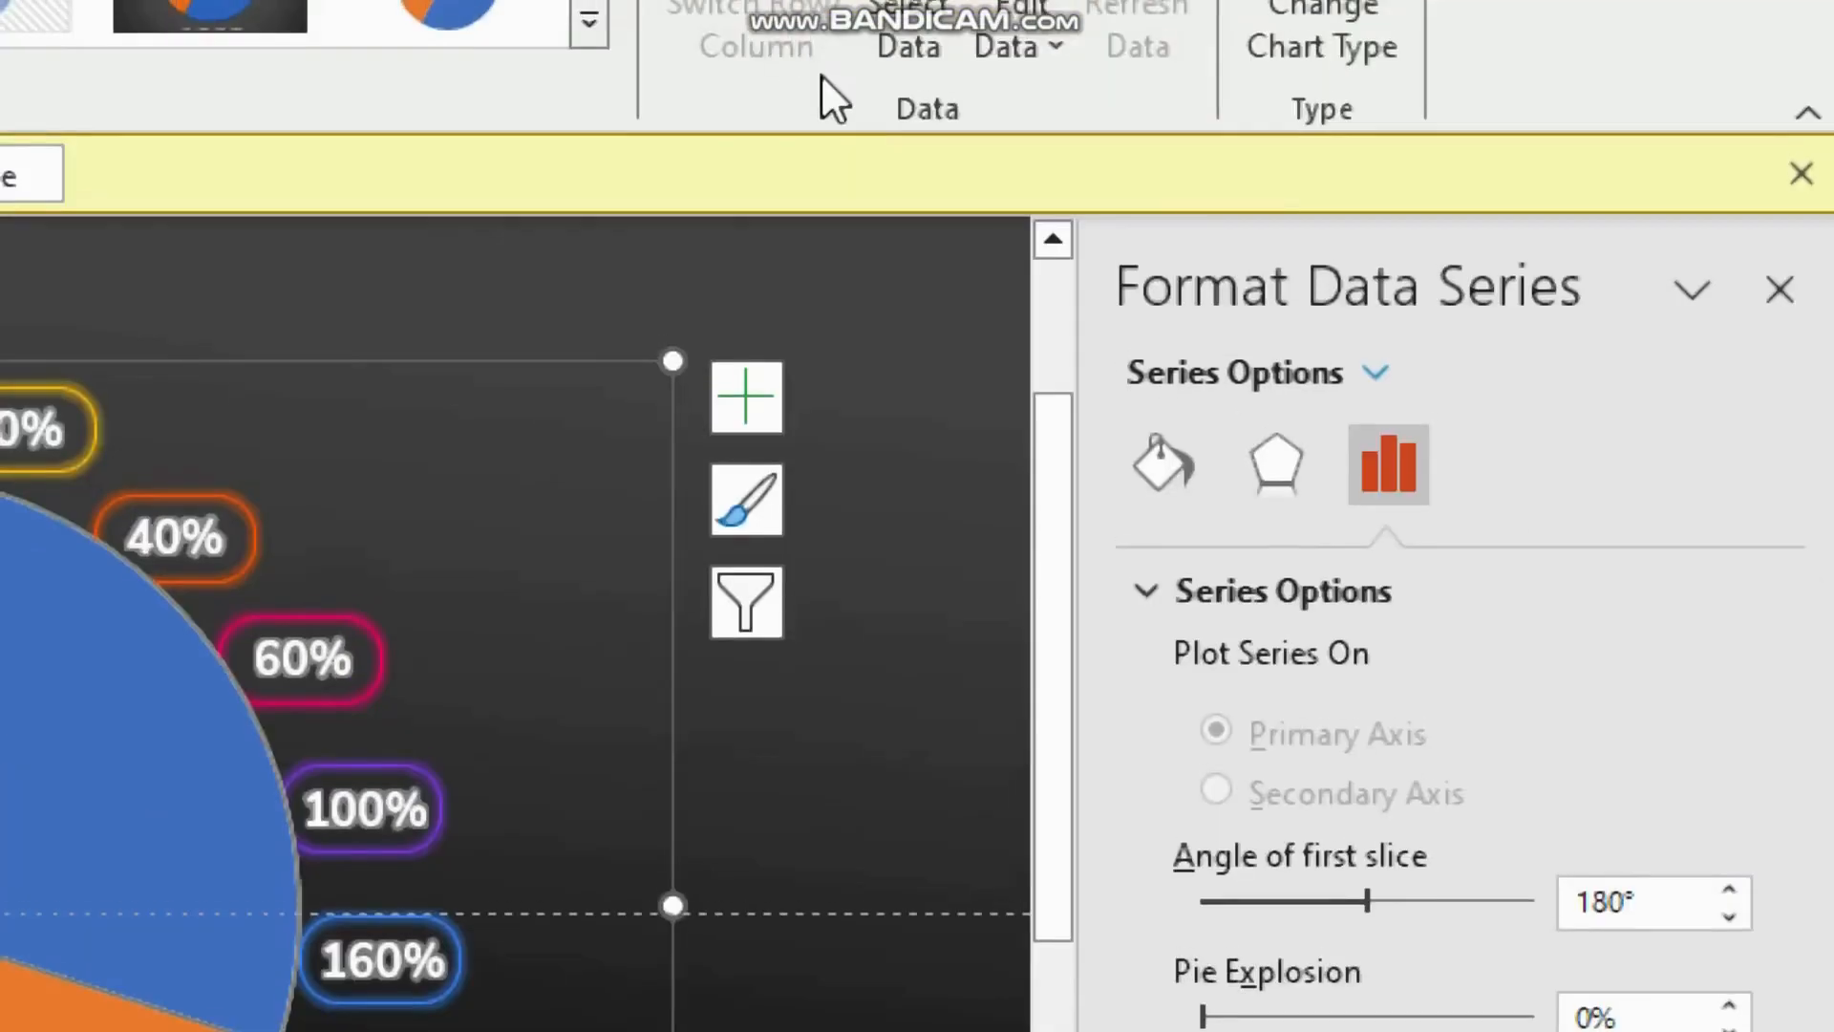
{"action": "key", "text": "super+minus"}
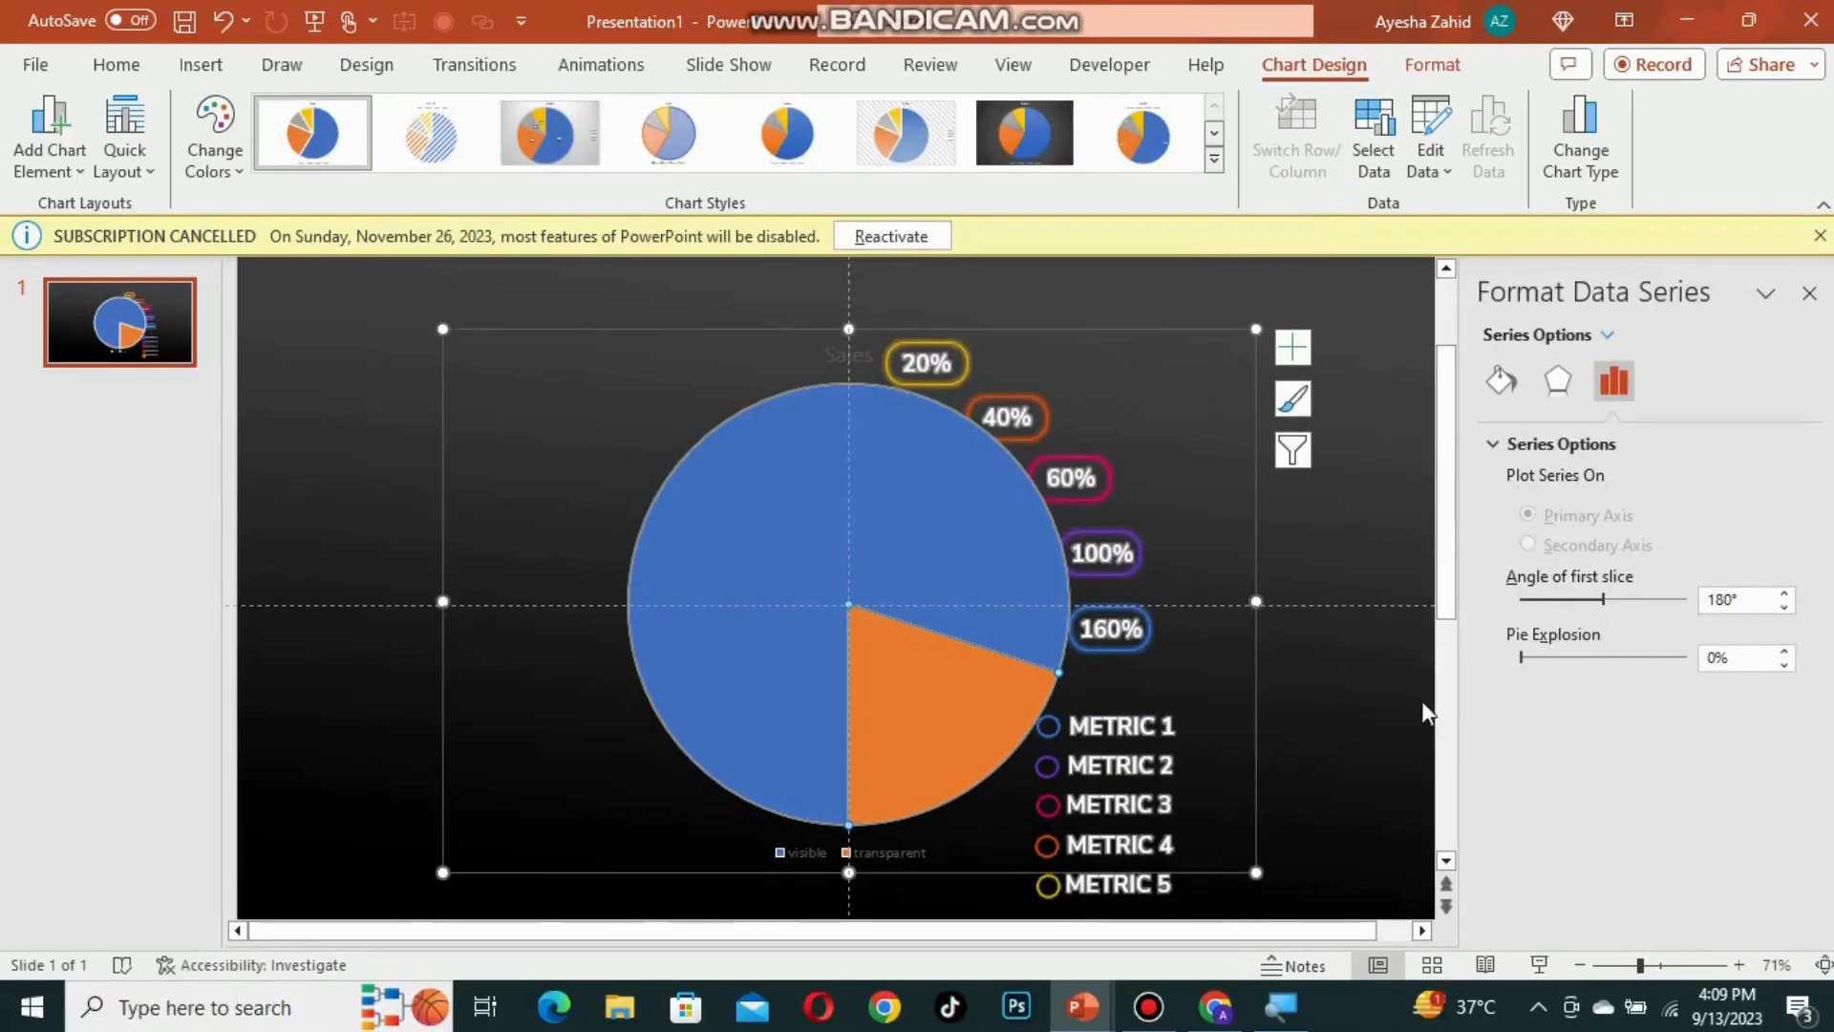
Step: Give the transparent pie slice no fill and no border line
{"action": "left_click", "coordinate": [1387, 699]}
{"action": "left_click", "coordinate": [874, 694]}
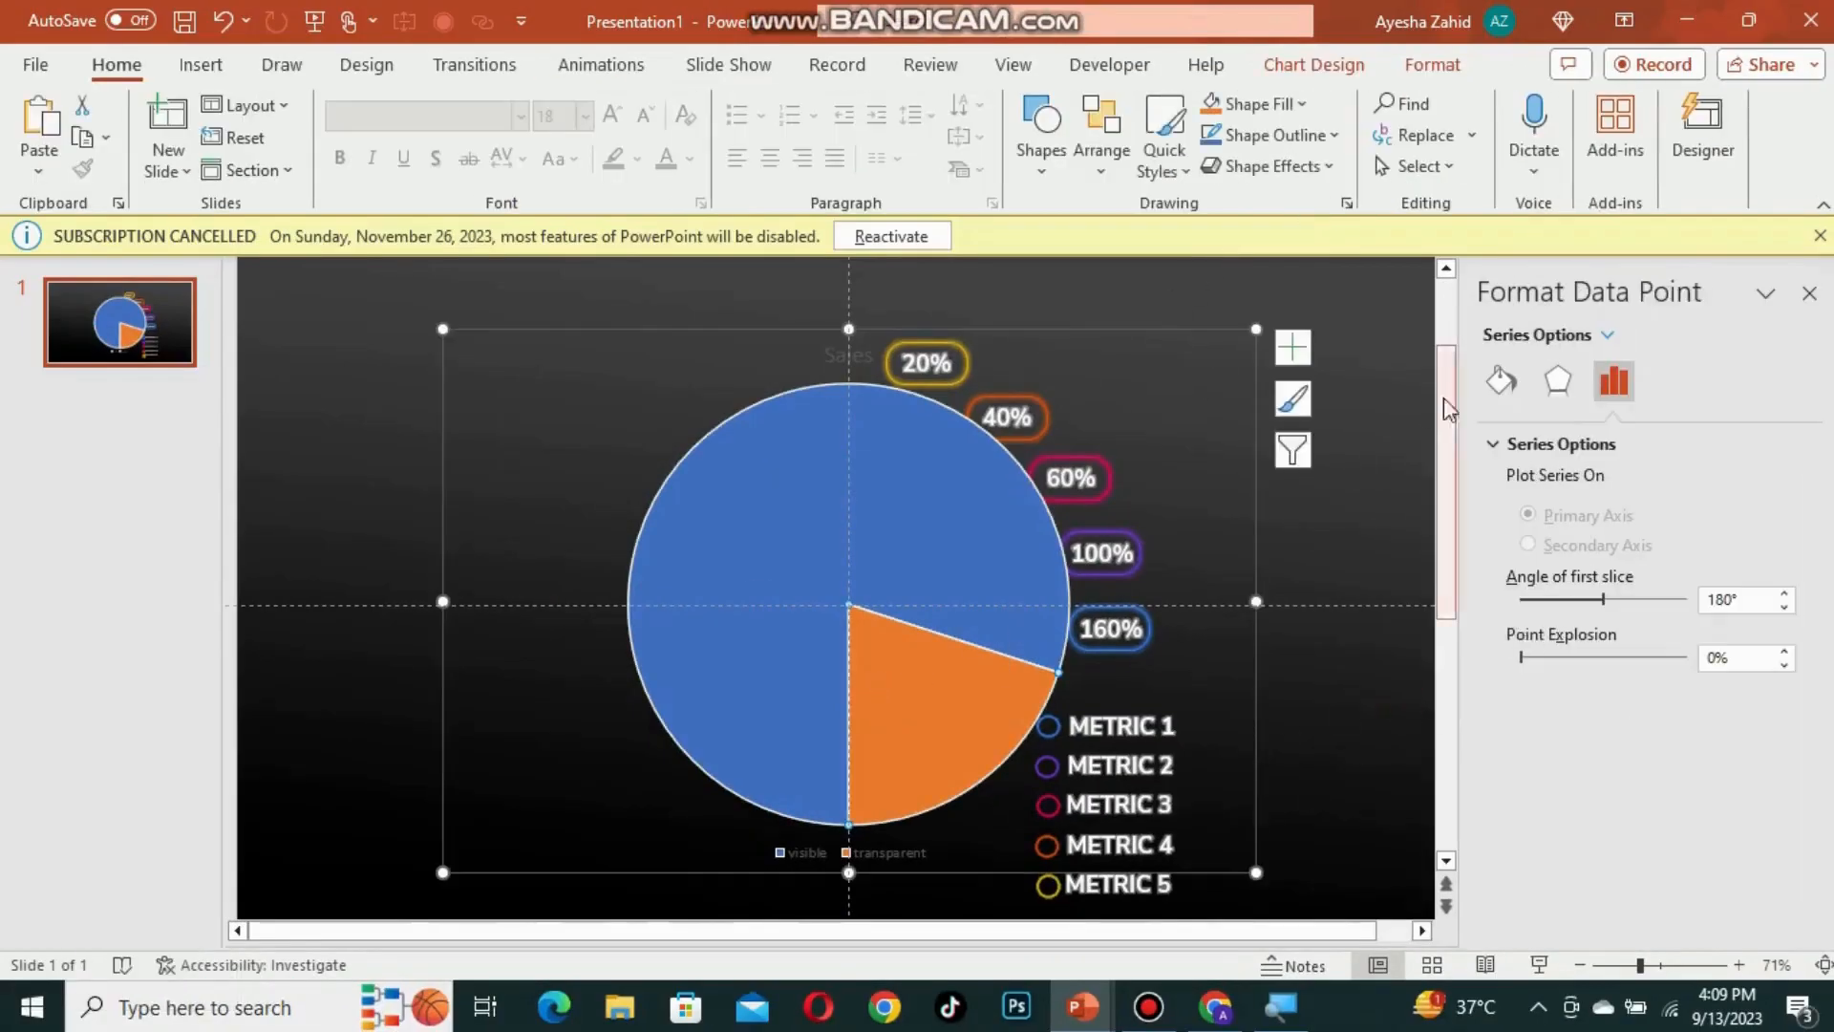
{"action": "left_click", "coordinate": [1486, 394]}
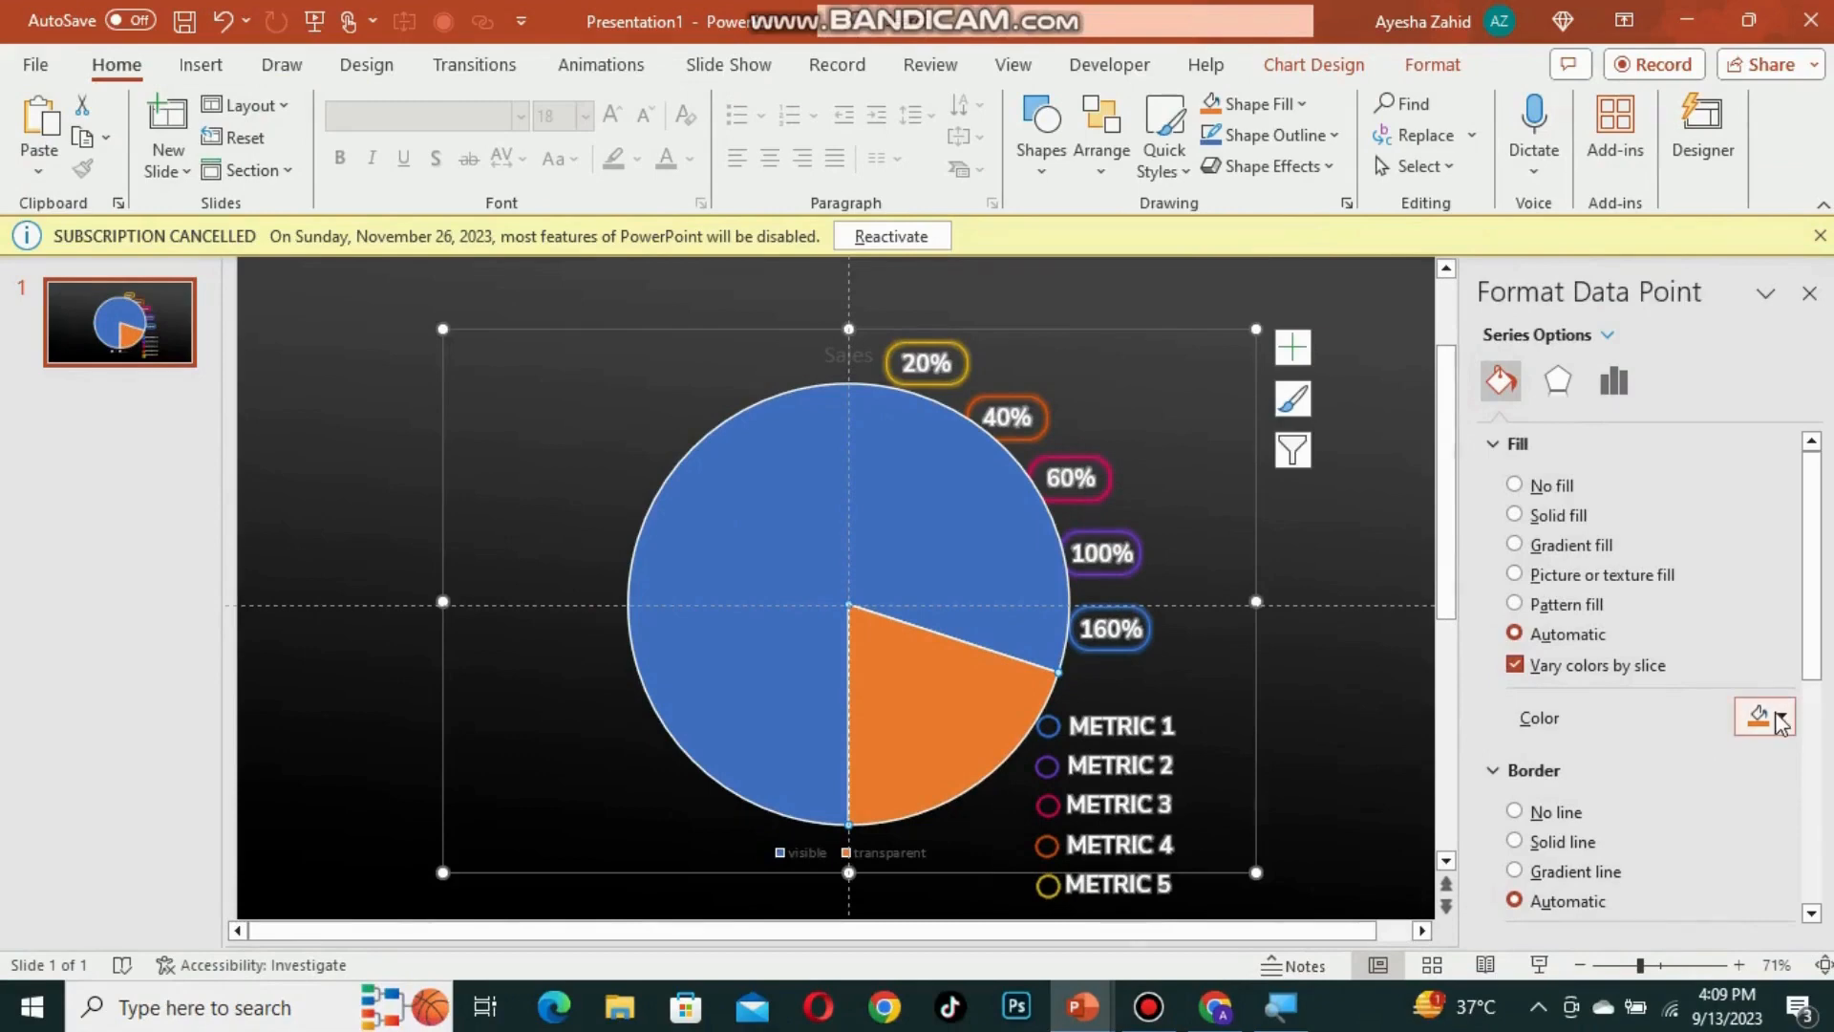
{"action": "left_click", "coordinate": [1515, 485]}
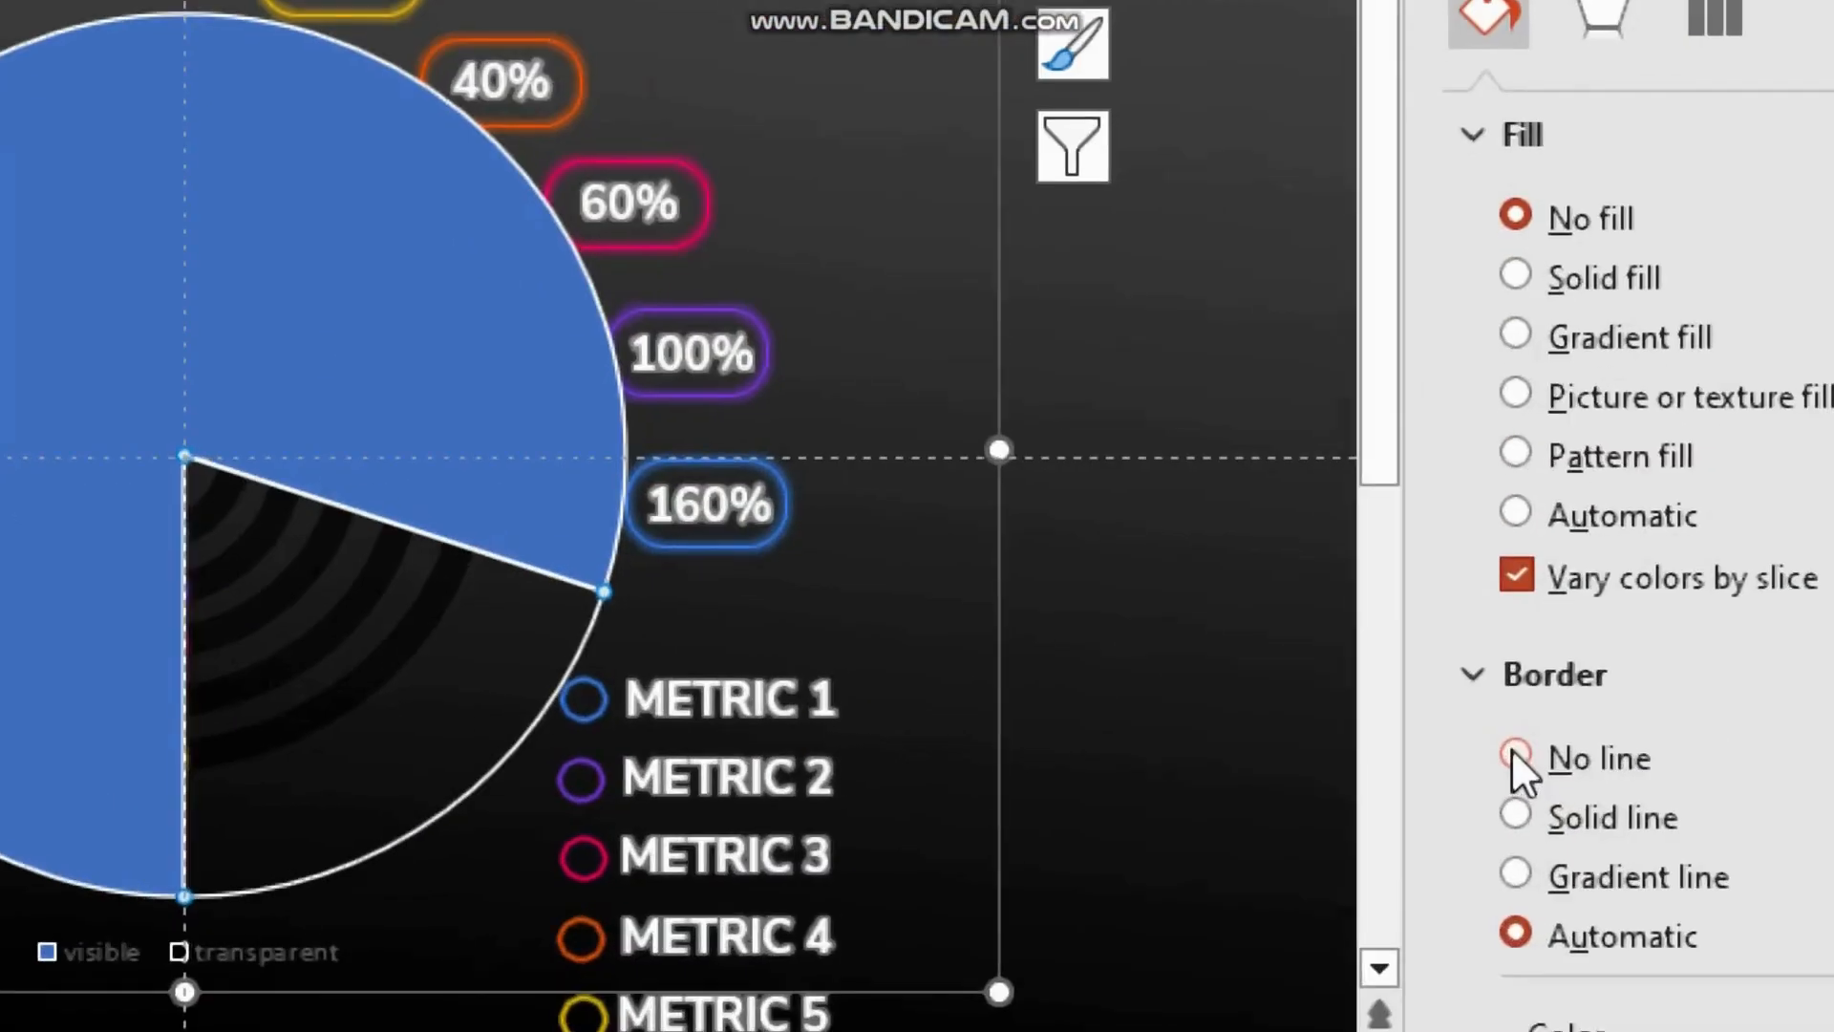
{"action": "left_click", "coordinate": [1514, 754]}
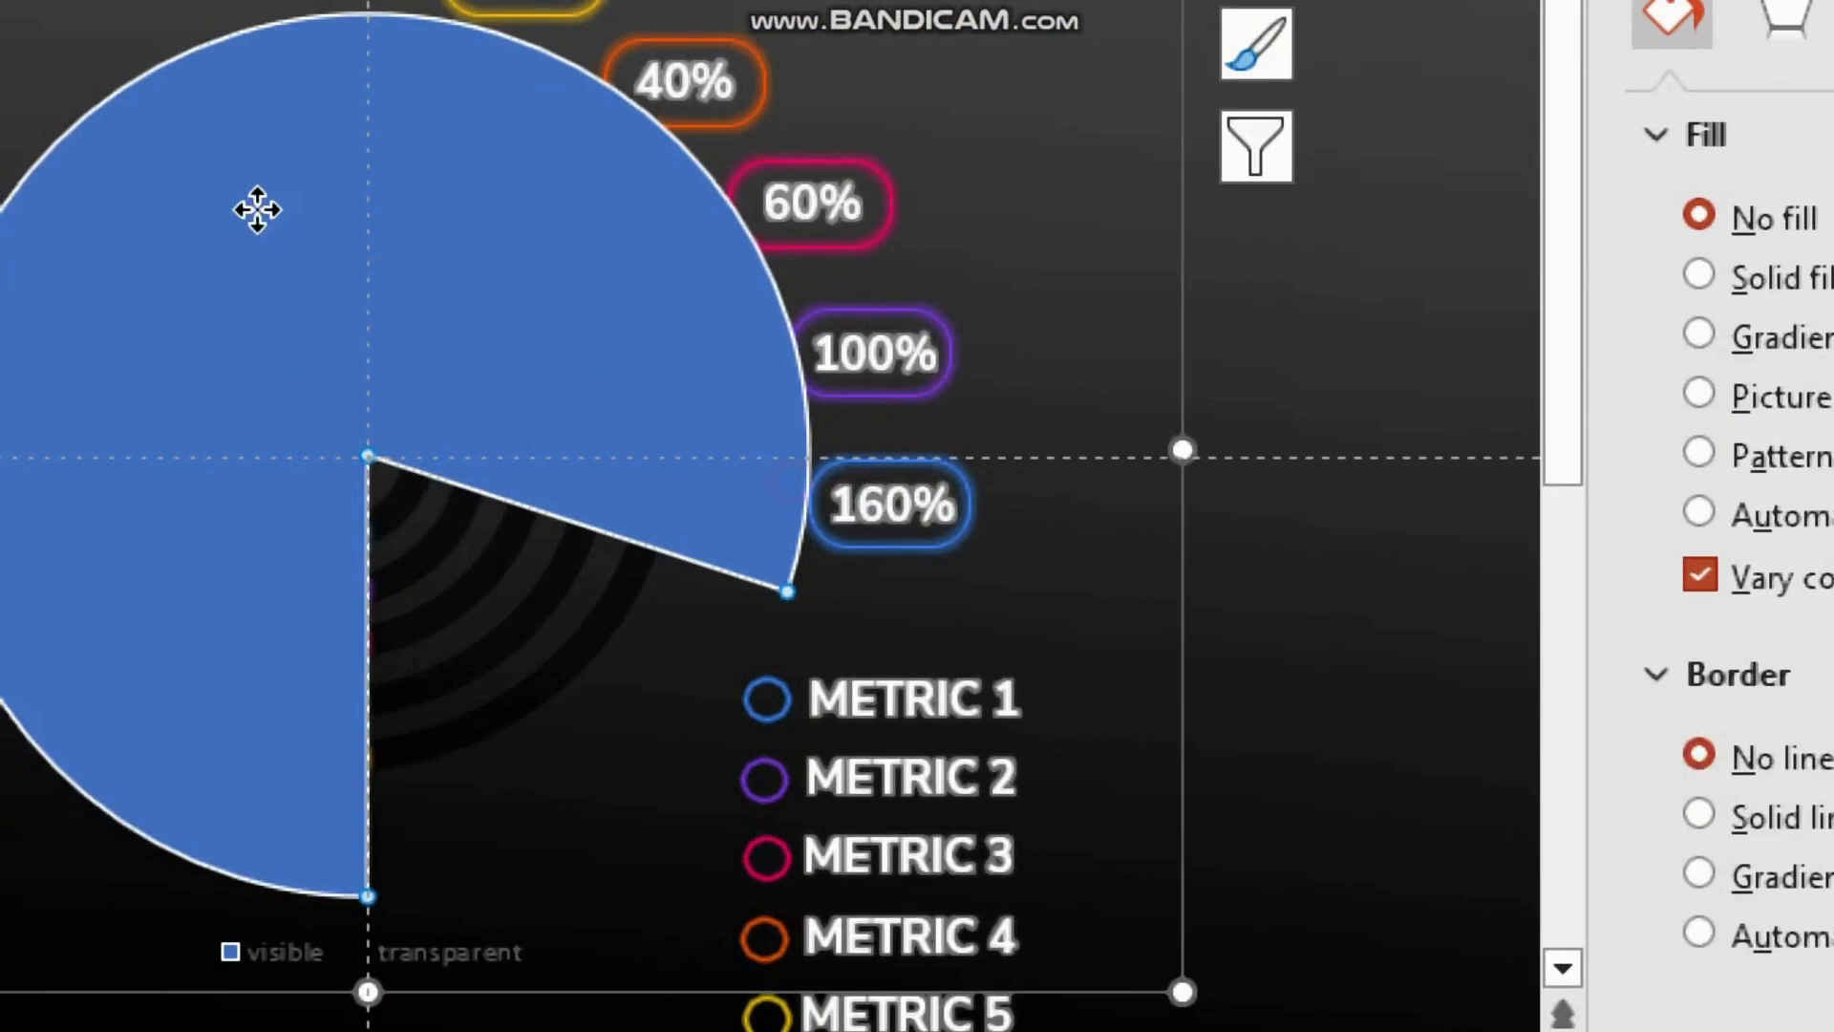
Step: Give the visible pie slice no fill and a white solid border 2 pt wide
{"action": "left_click", "coordinate": [257, 209]}
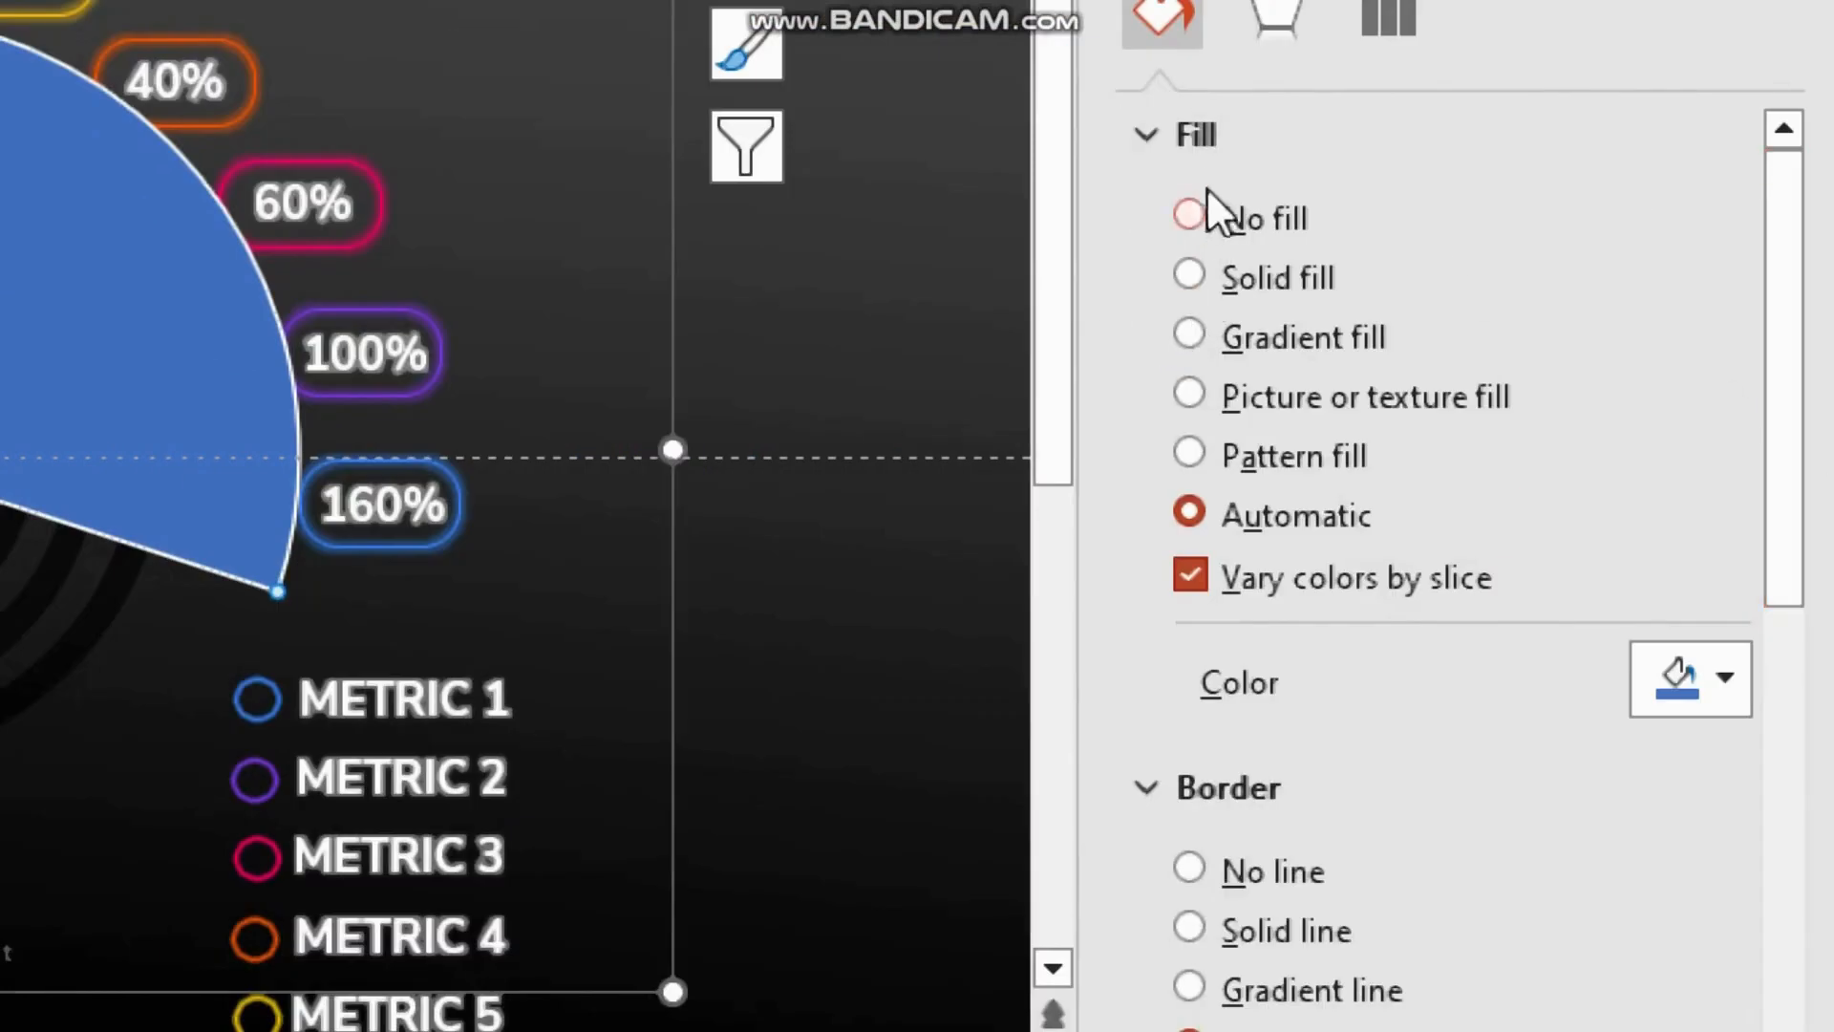
{"action": "left_click", "coordinate": [1284, 938]}
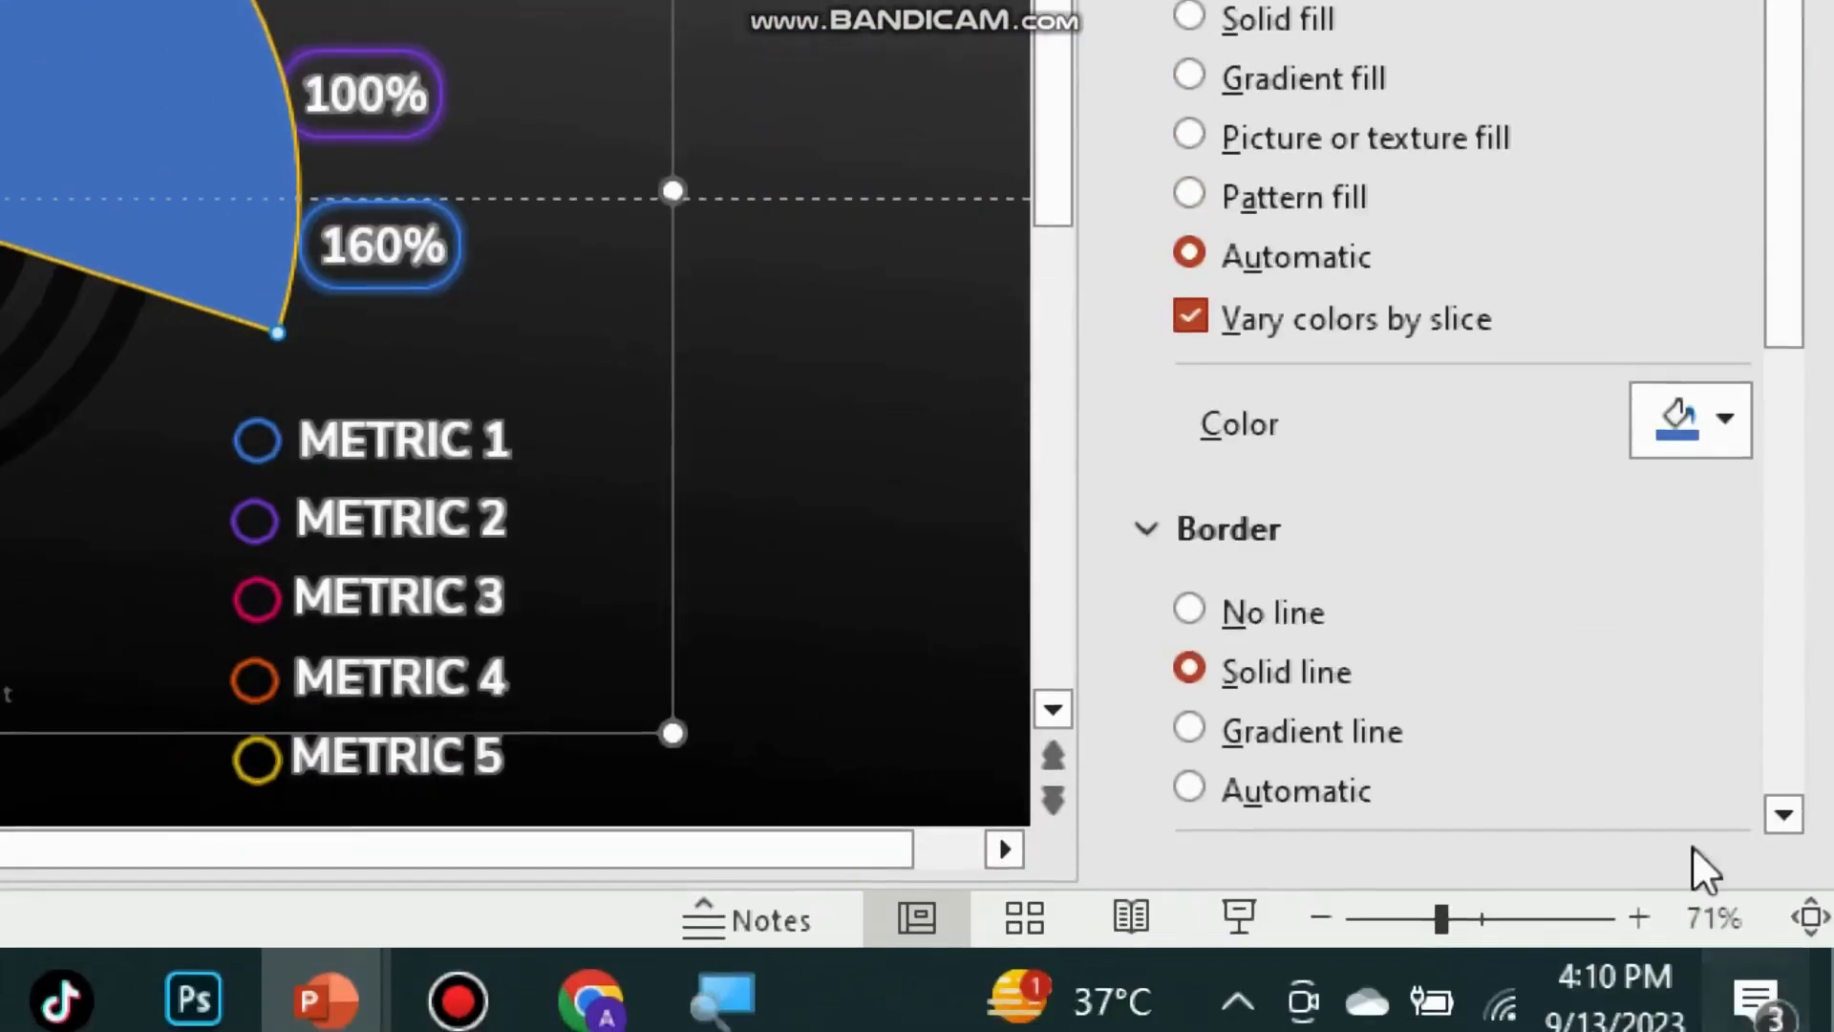
{"action": "left_click_drag", "start_coordinate": [1795, 239], "coordinate": [1788, 456]}
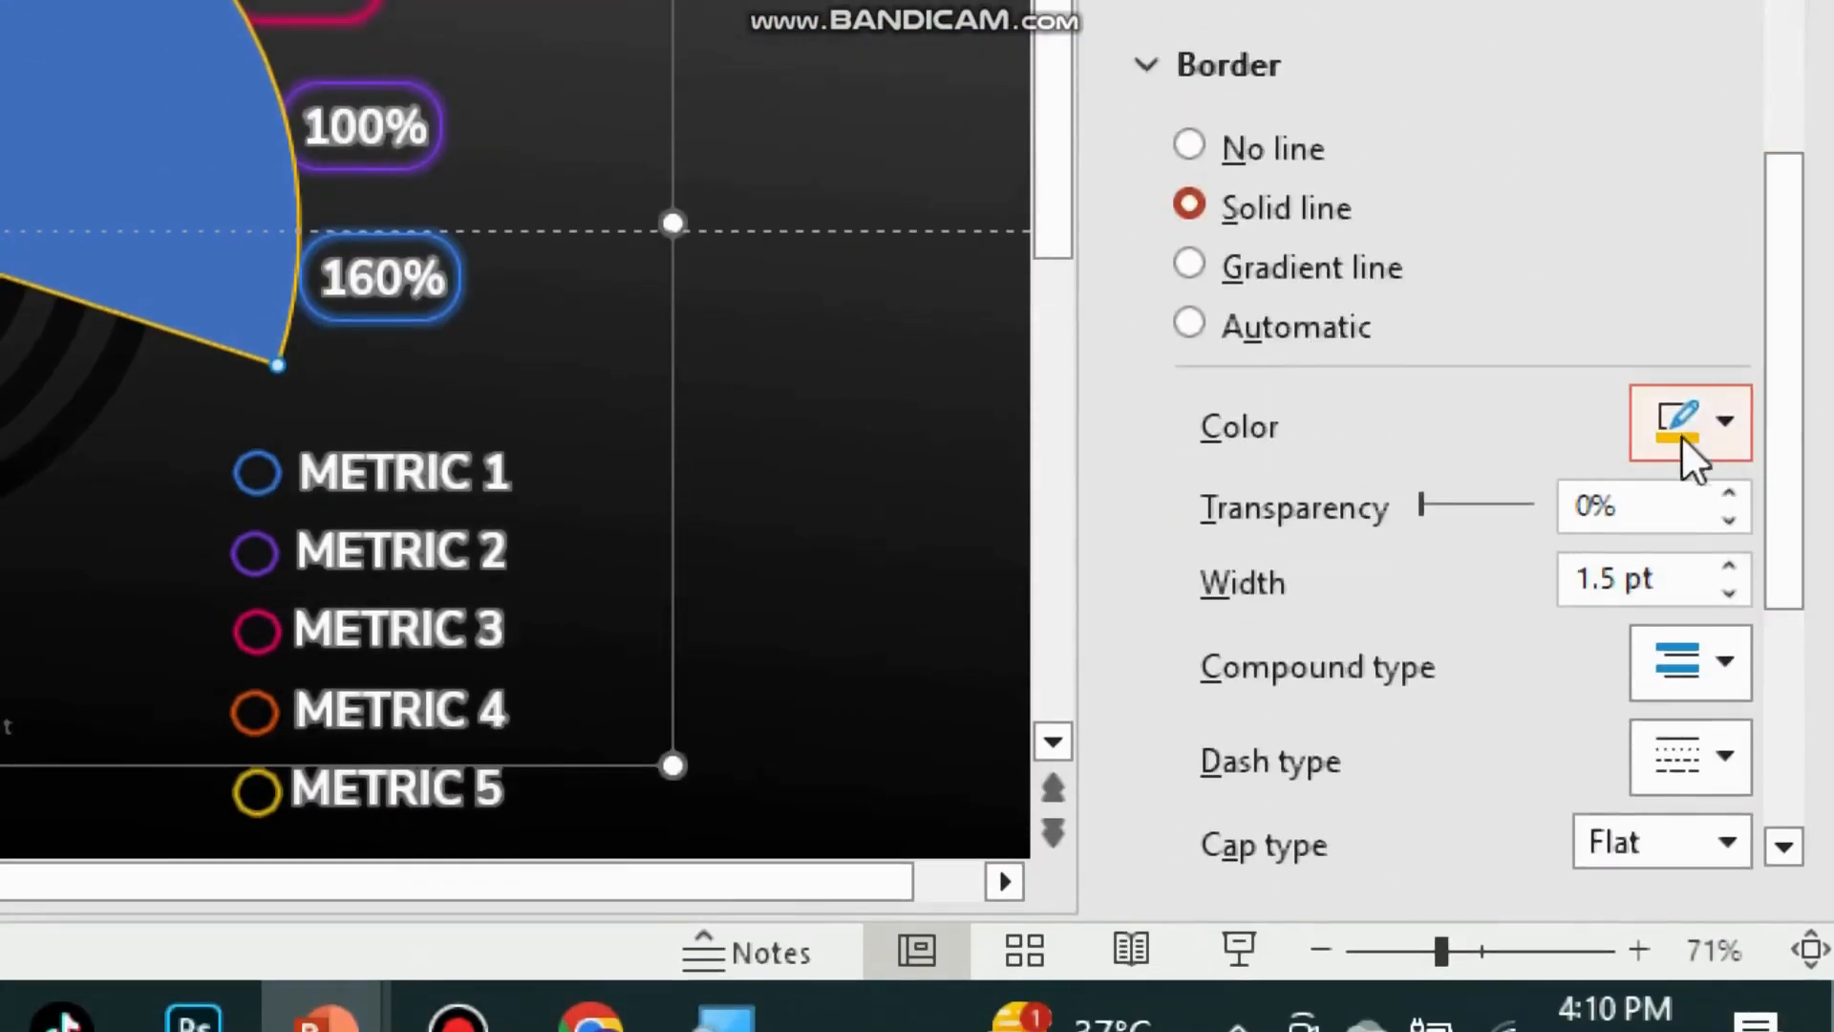
{"action": "left_click", "coordinate": [1715, 421]}
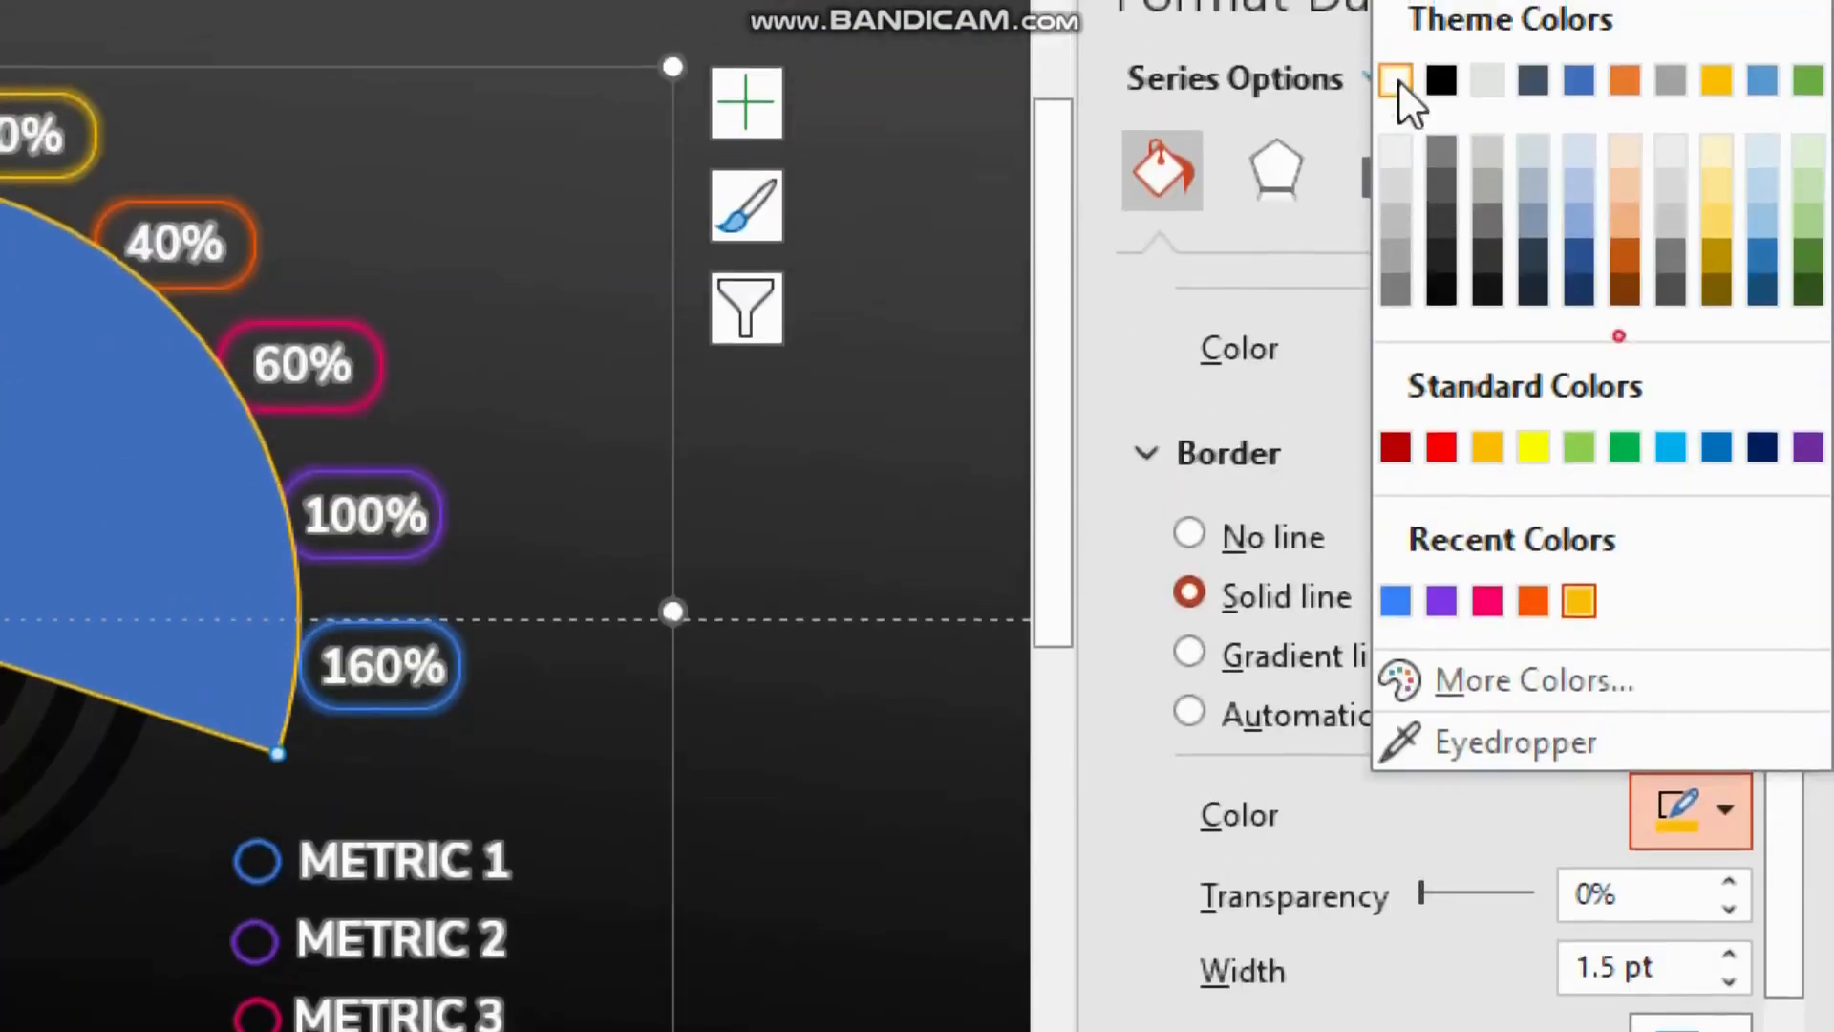
{"action": "left_click", "coordinate": [1400, 88]}
{"action": "left_click", "coordinate": [1734, 940]}
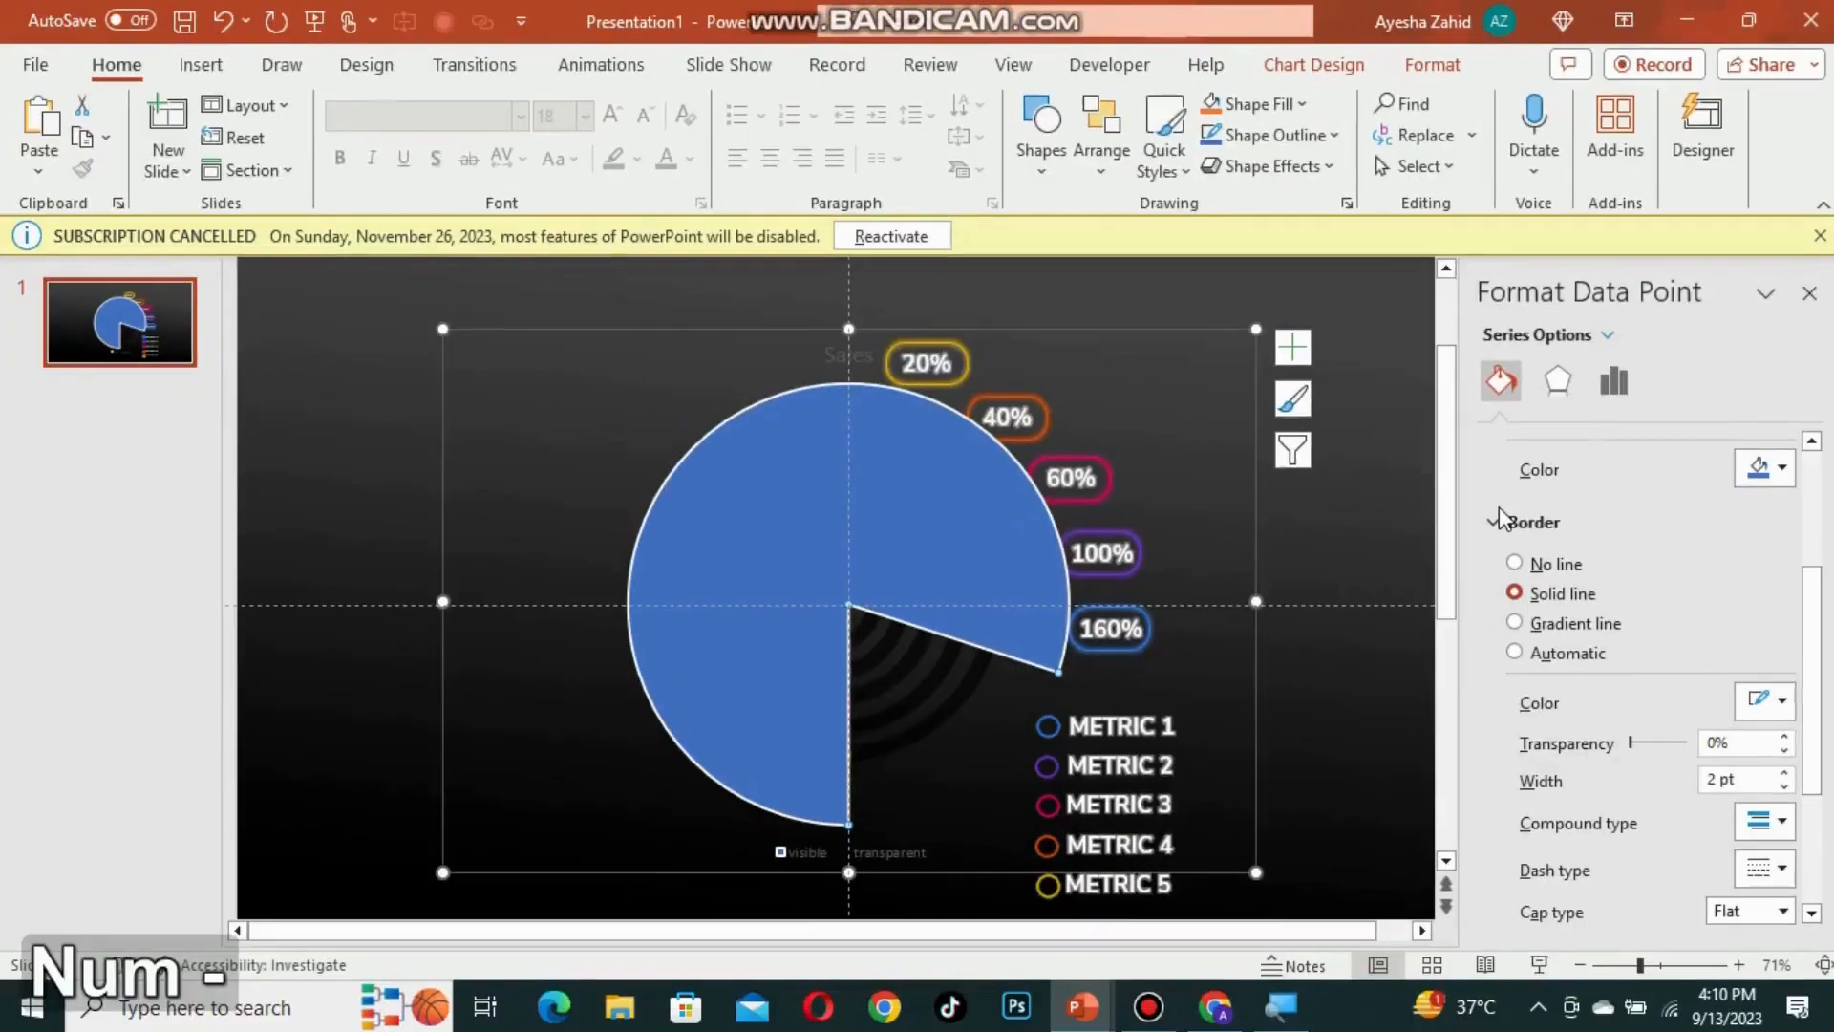
{"action": "scroll", "coordinate": [1666, 544], "scroll_direction": "up", "scroll_amount": 2}
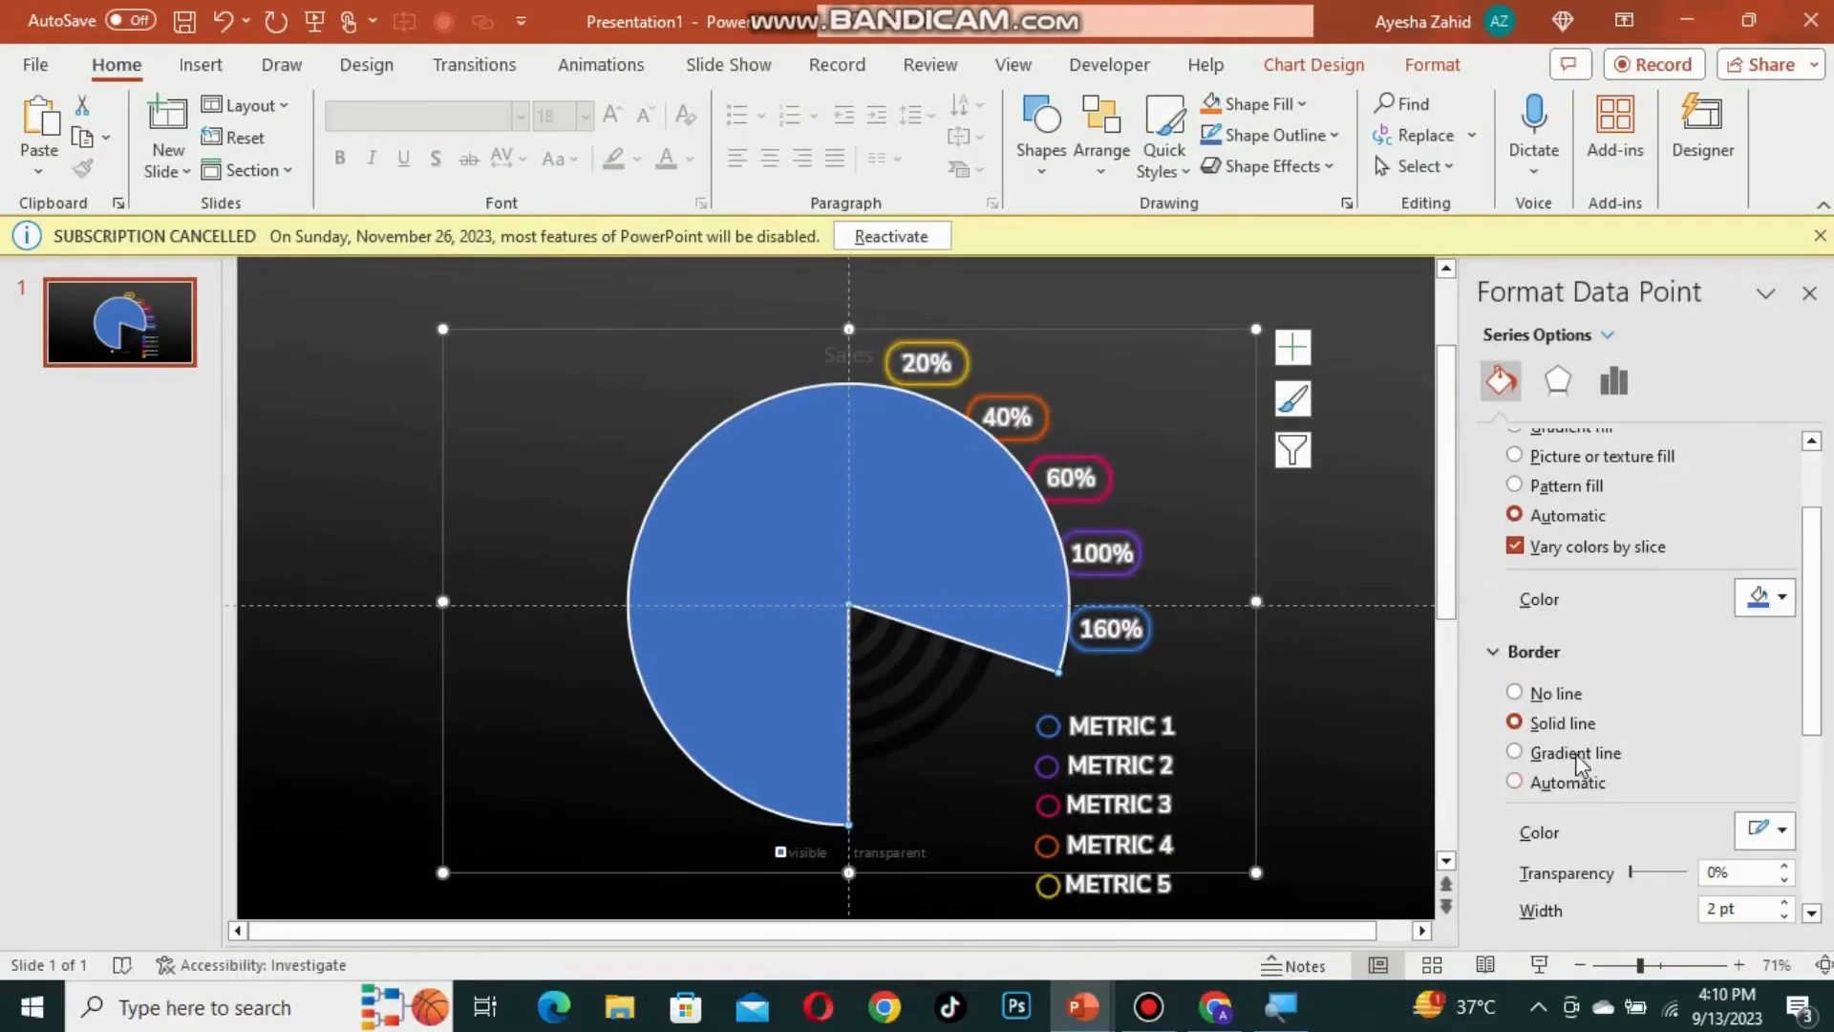
{"action": "scroll", "coordinate": [1578, 761], "scroll_direction": "up", "scroll_amount": 2}
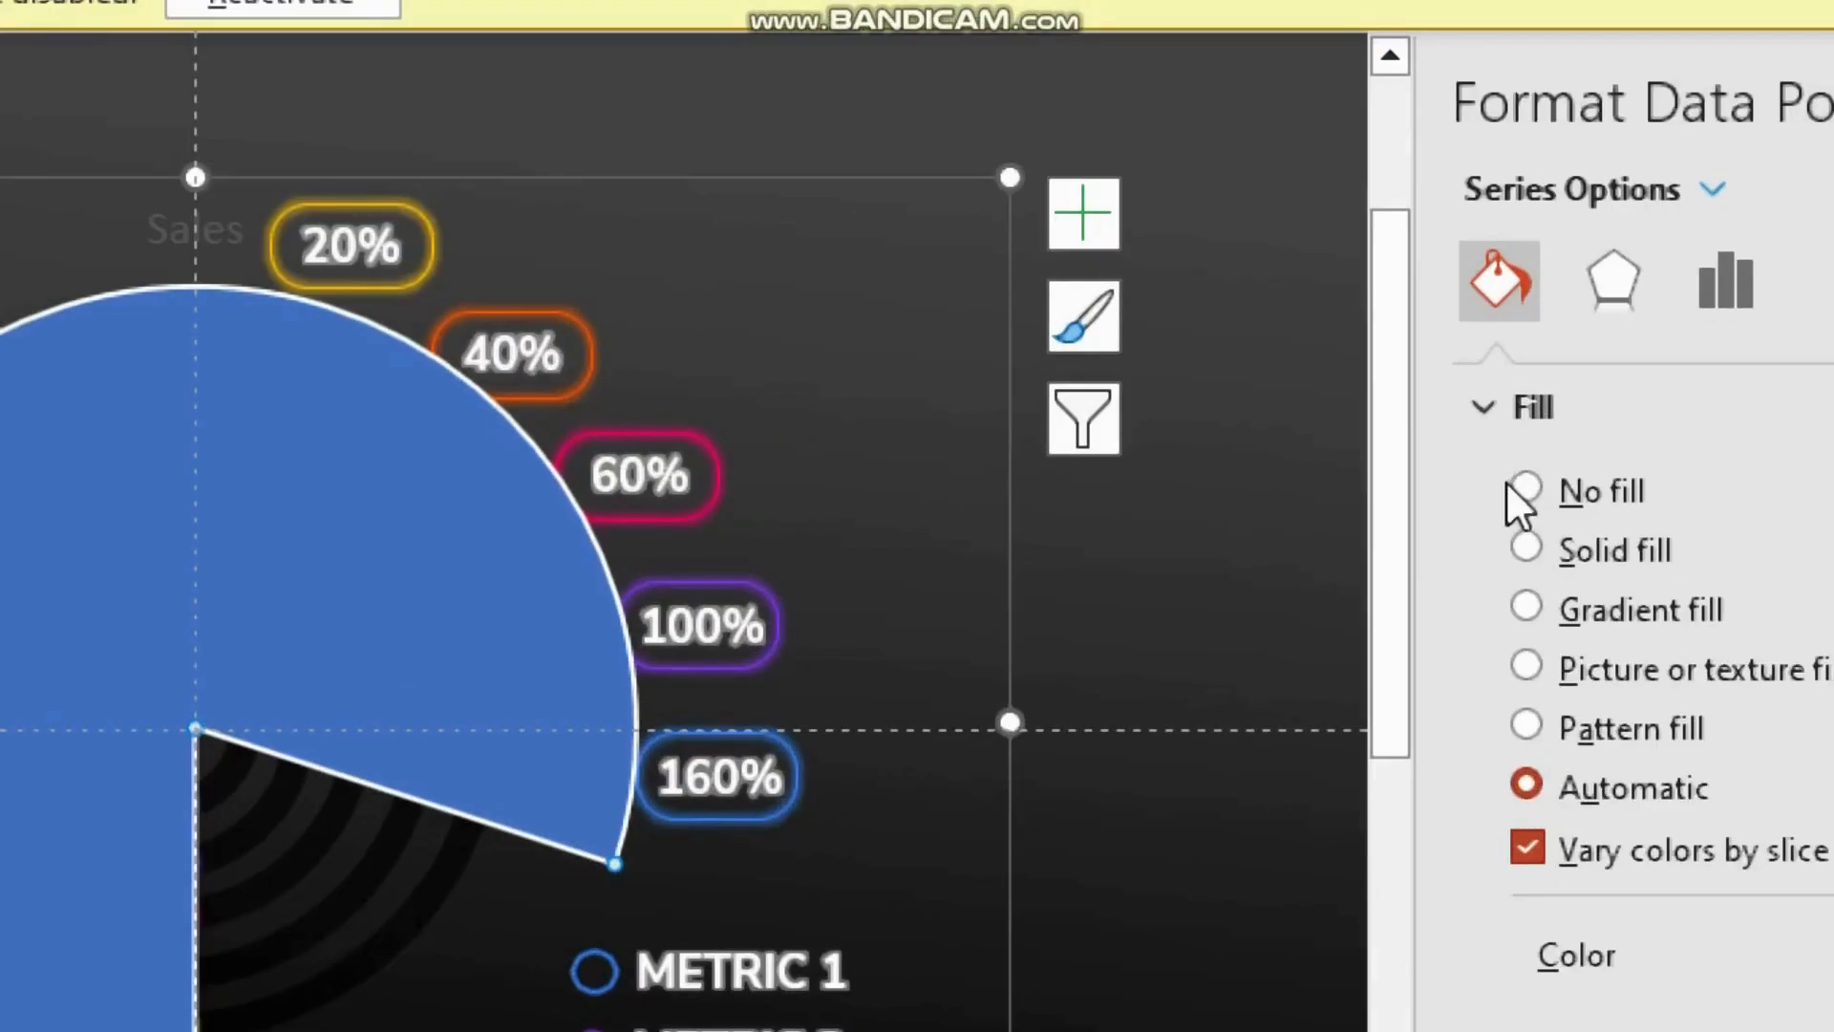
{"action": "left_click", "coordinate": [1514, 485]}
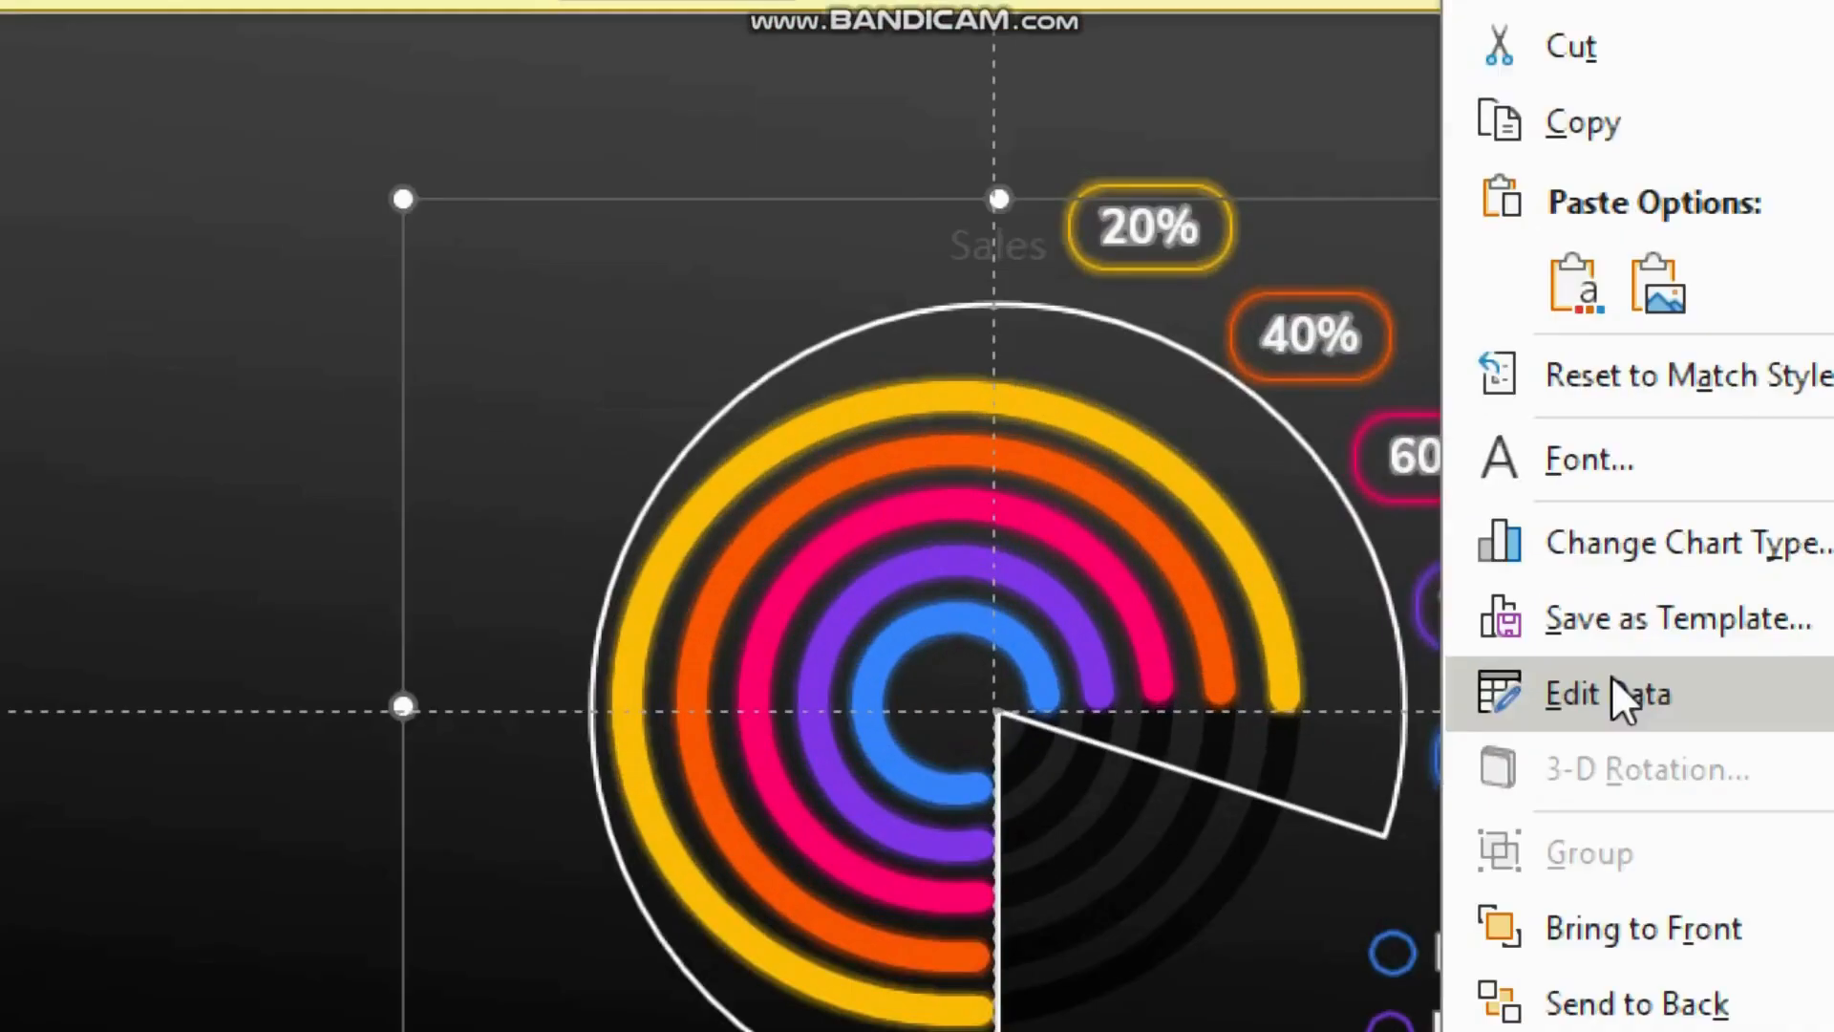
{"action": "left_click", "coordinate": [1611, 690]}
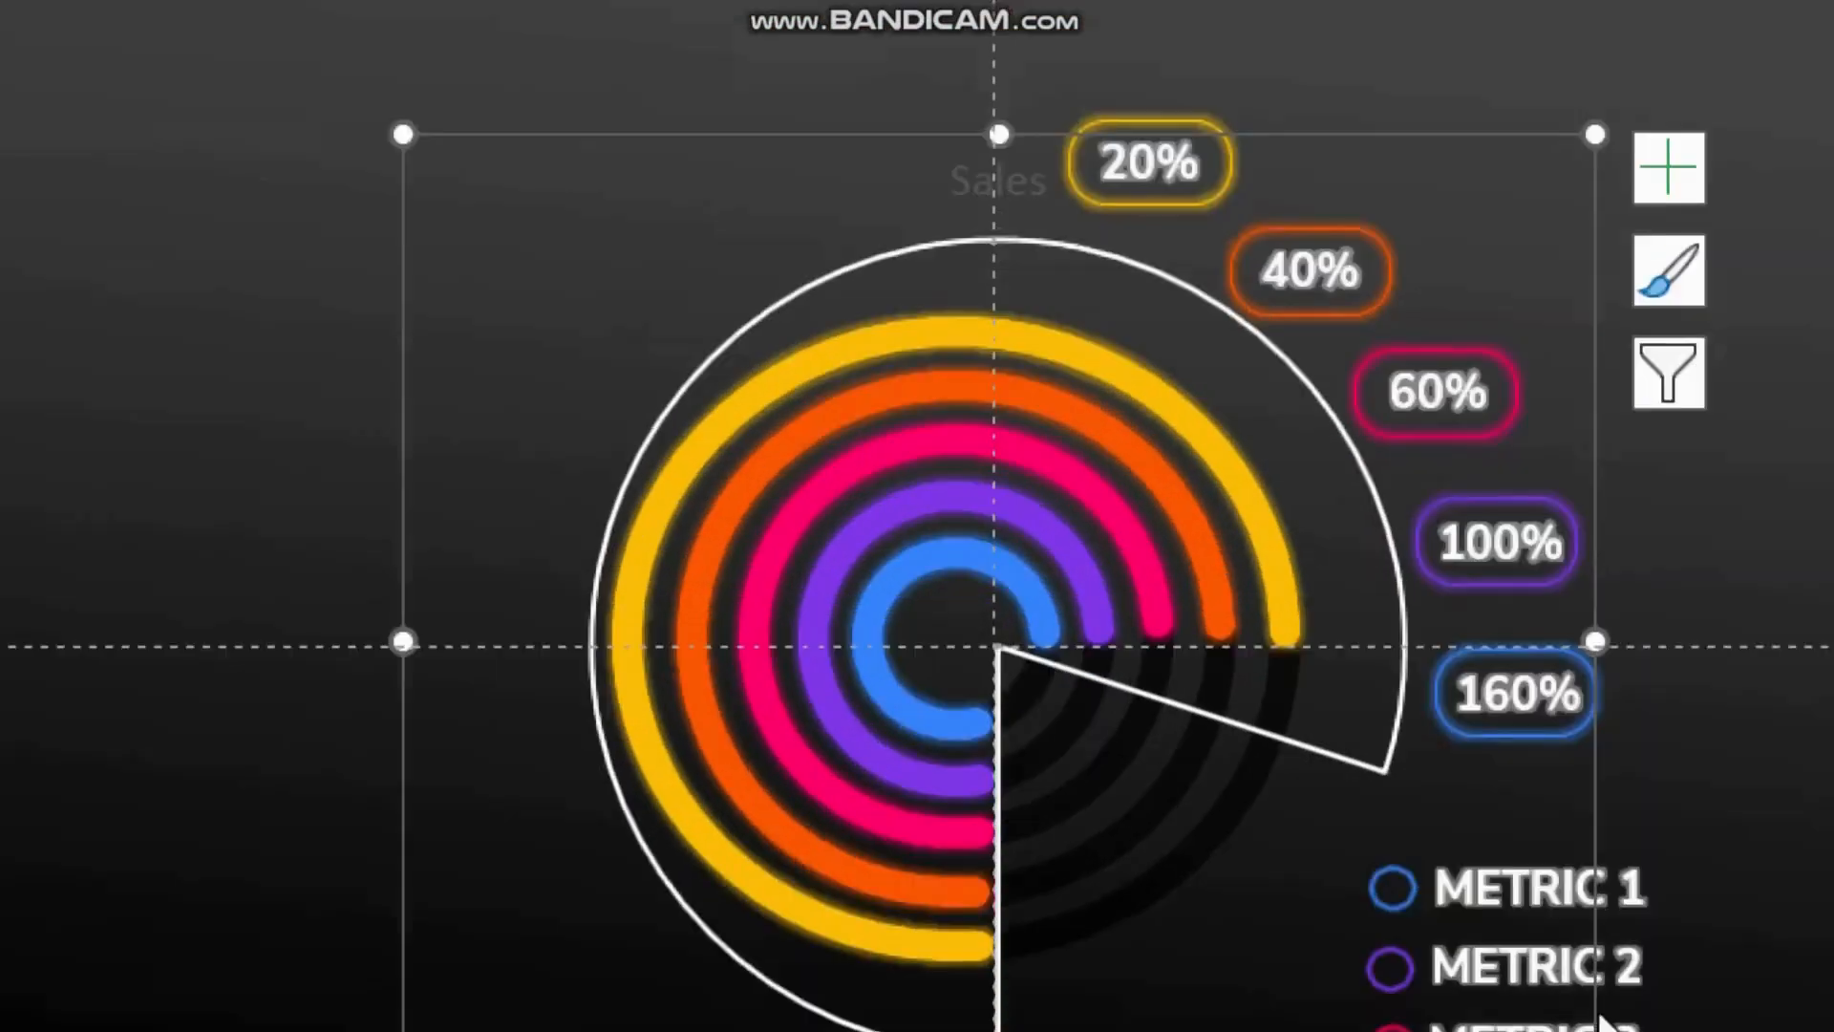
{"action": "key", "text": "super+minus"}
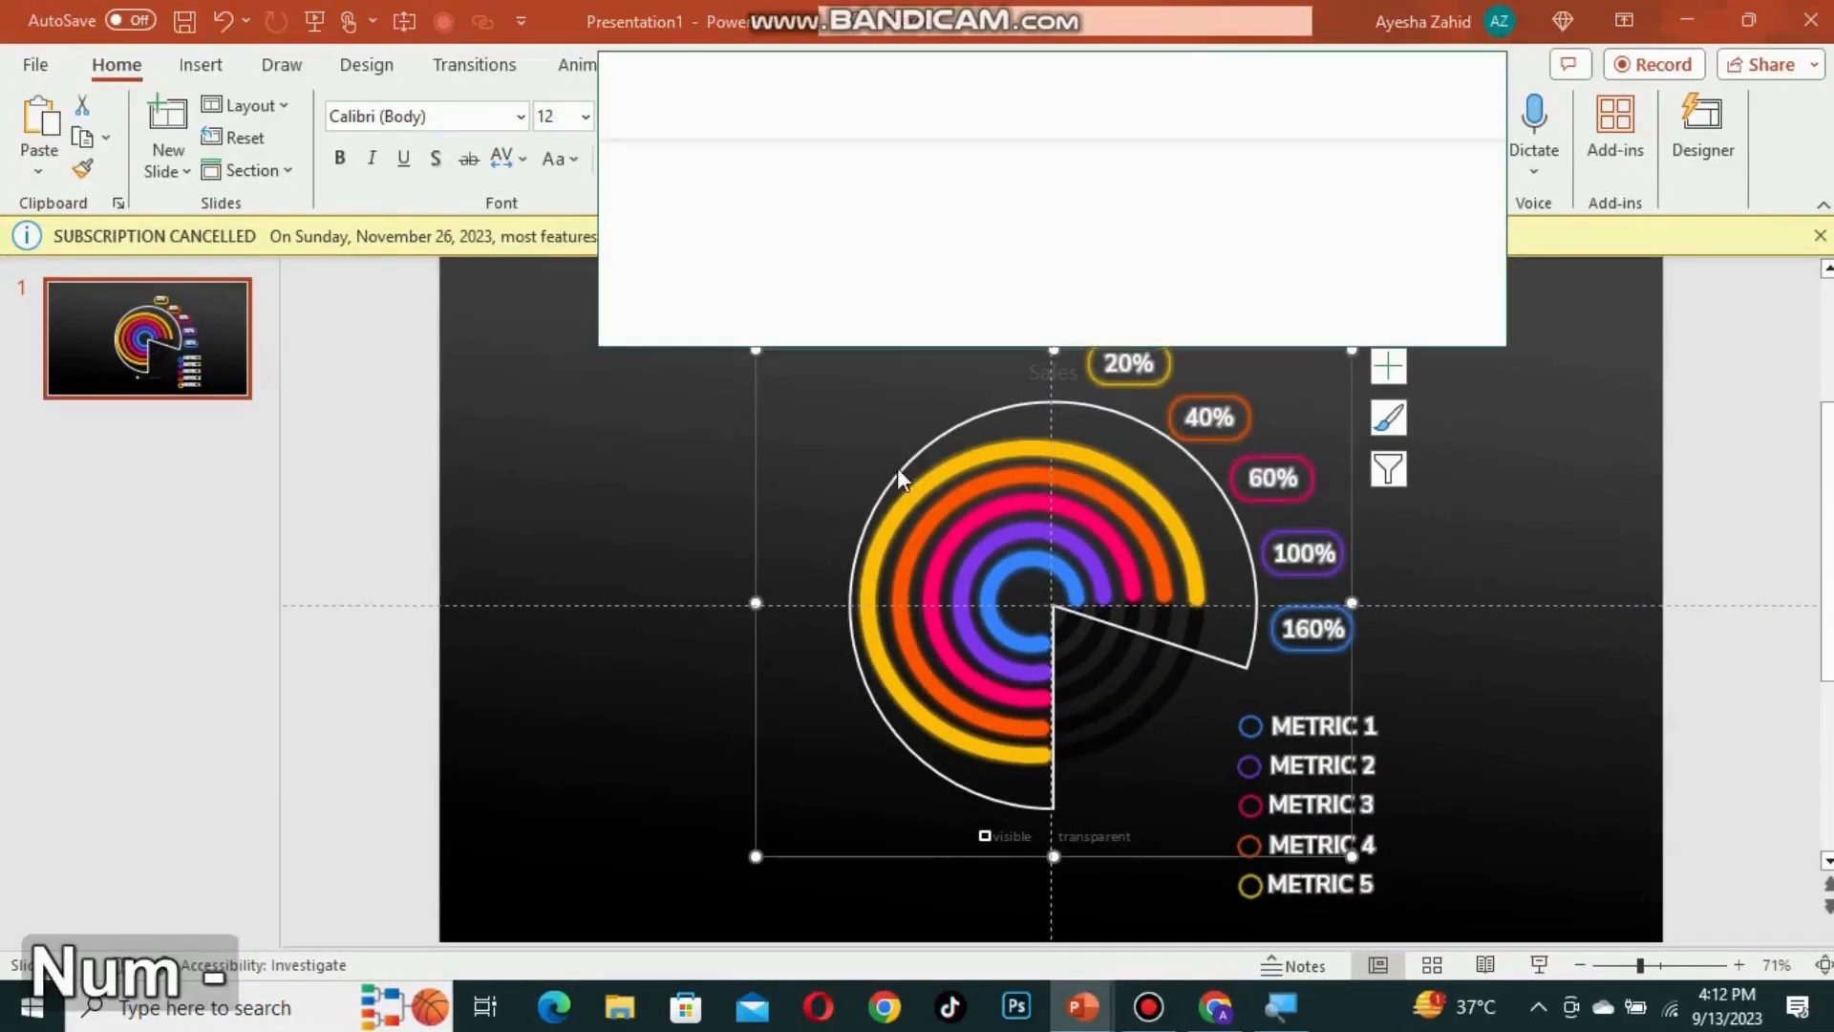
Step: Reopen the chart data sheet and set the visible value to 20
{"action": "left_click_drag", "start_coordinate": [875, 74], "coordinate": [454, 553]}
{"action": "left_click_drag", "start_coordinate": [1081, 677], "coordinate": [619, 678]}
{"action": "left_click_drag", "start_coordinate": [389, 536], "coordinate": [698, 354]}
{"action": "left_click_drag", "start_coordinate": [803, 328], "coordinate": [718, 333]}
{"action": "key", "text": "super+plus"}
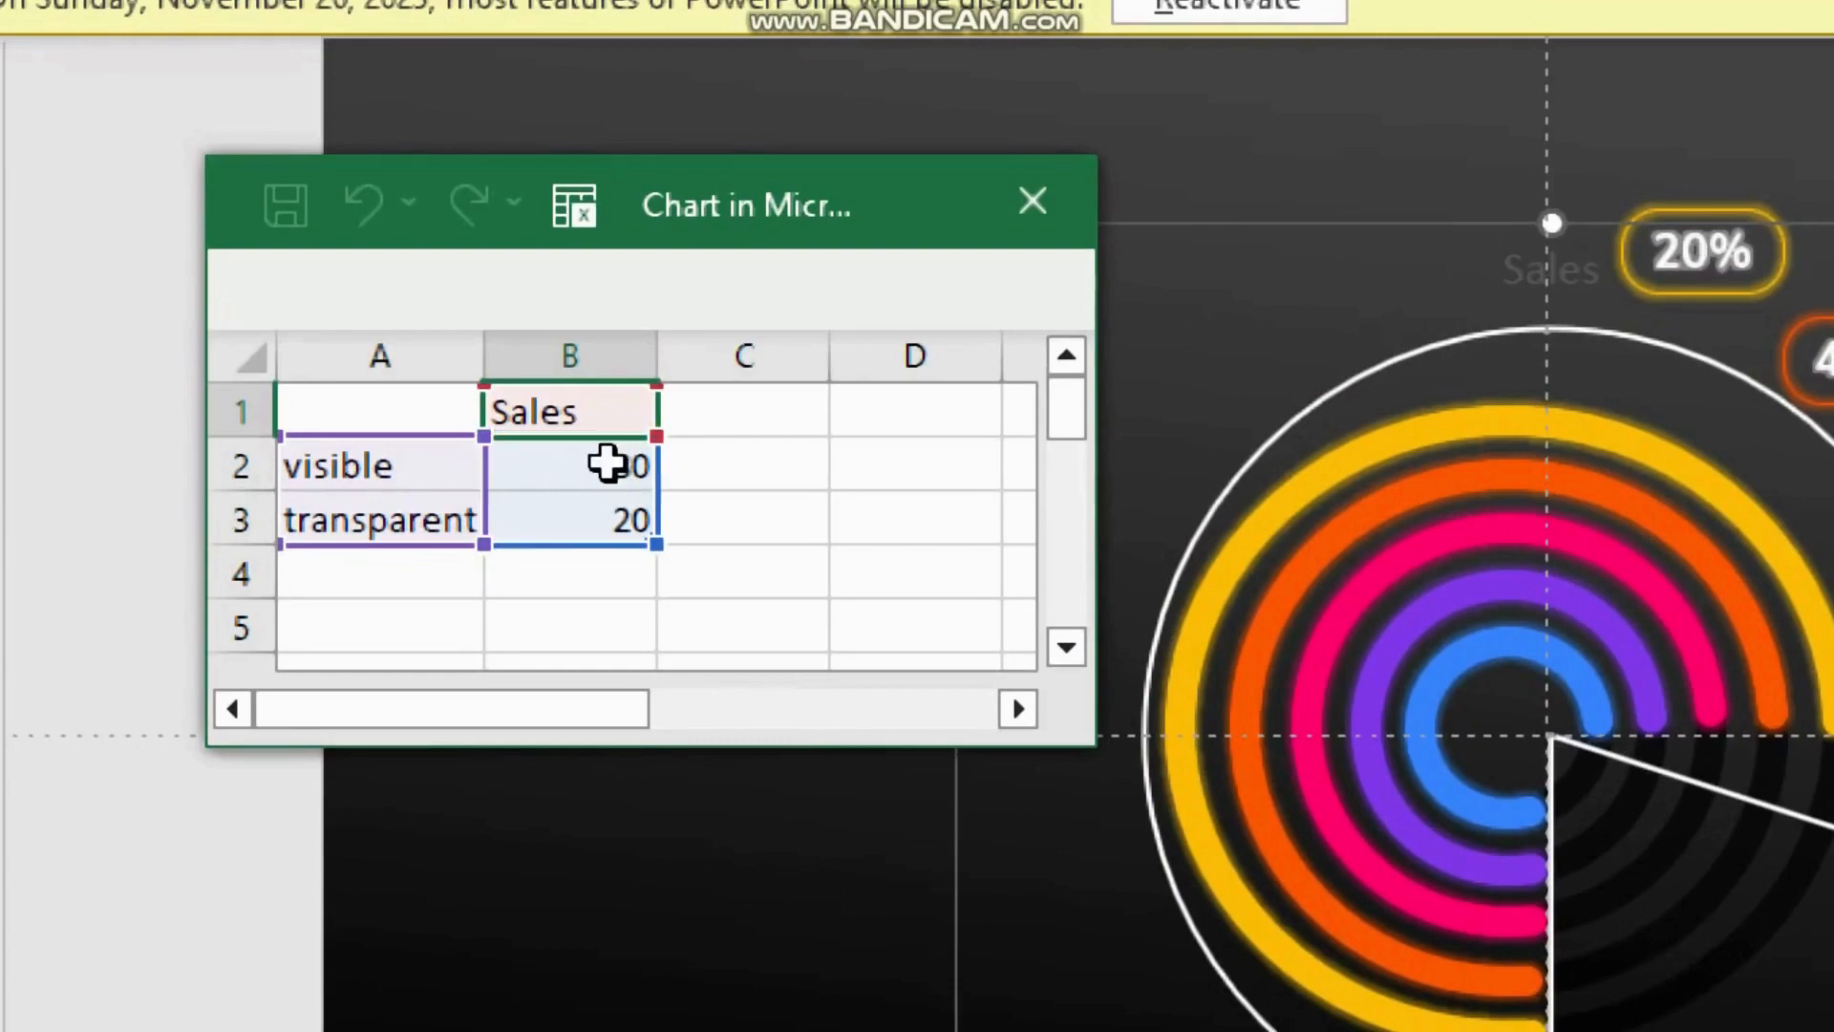
{"action": "left_click", "coordinate": [608, 464]}
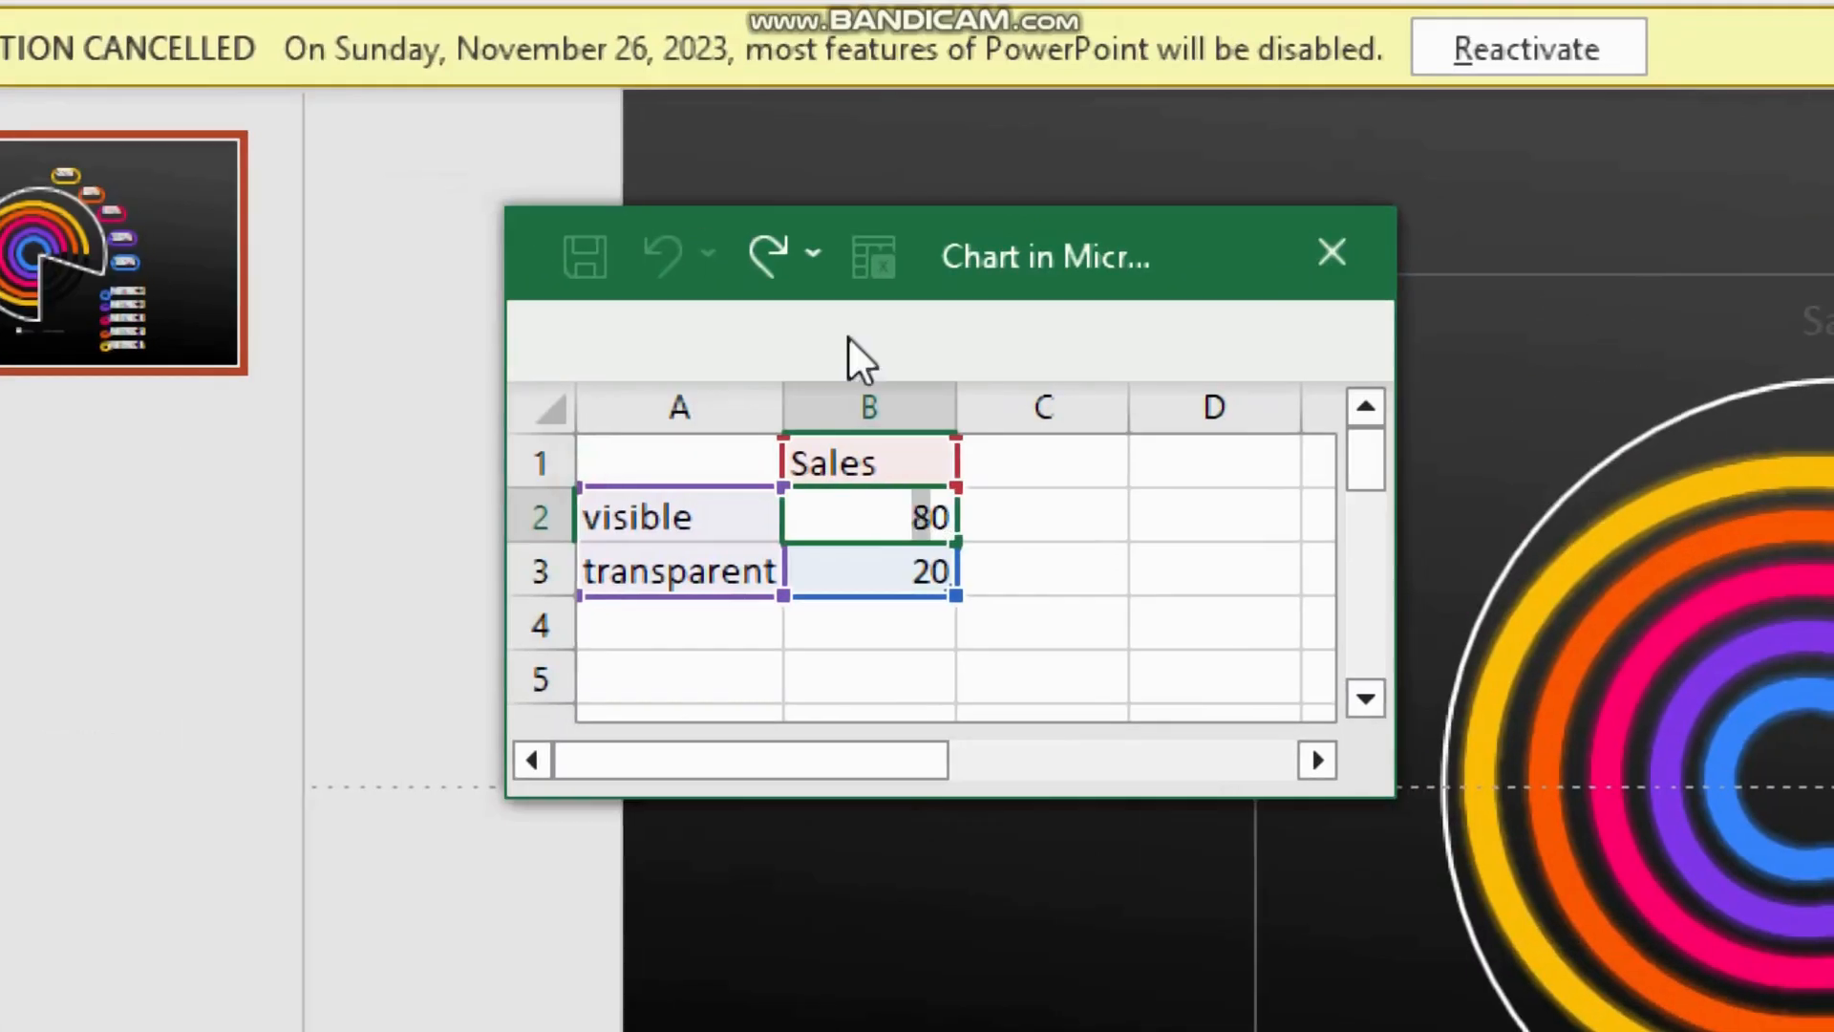
{"action": "type", "text": "2"}
{"action": "key", "text": "Return"}
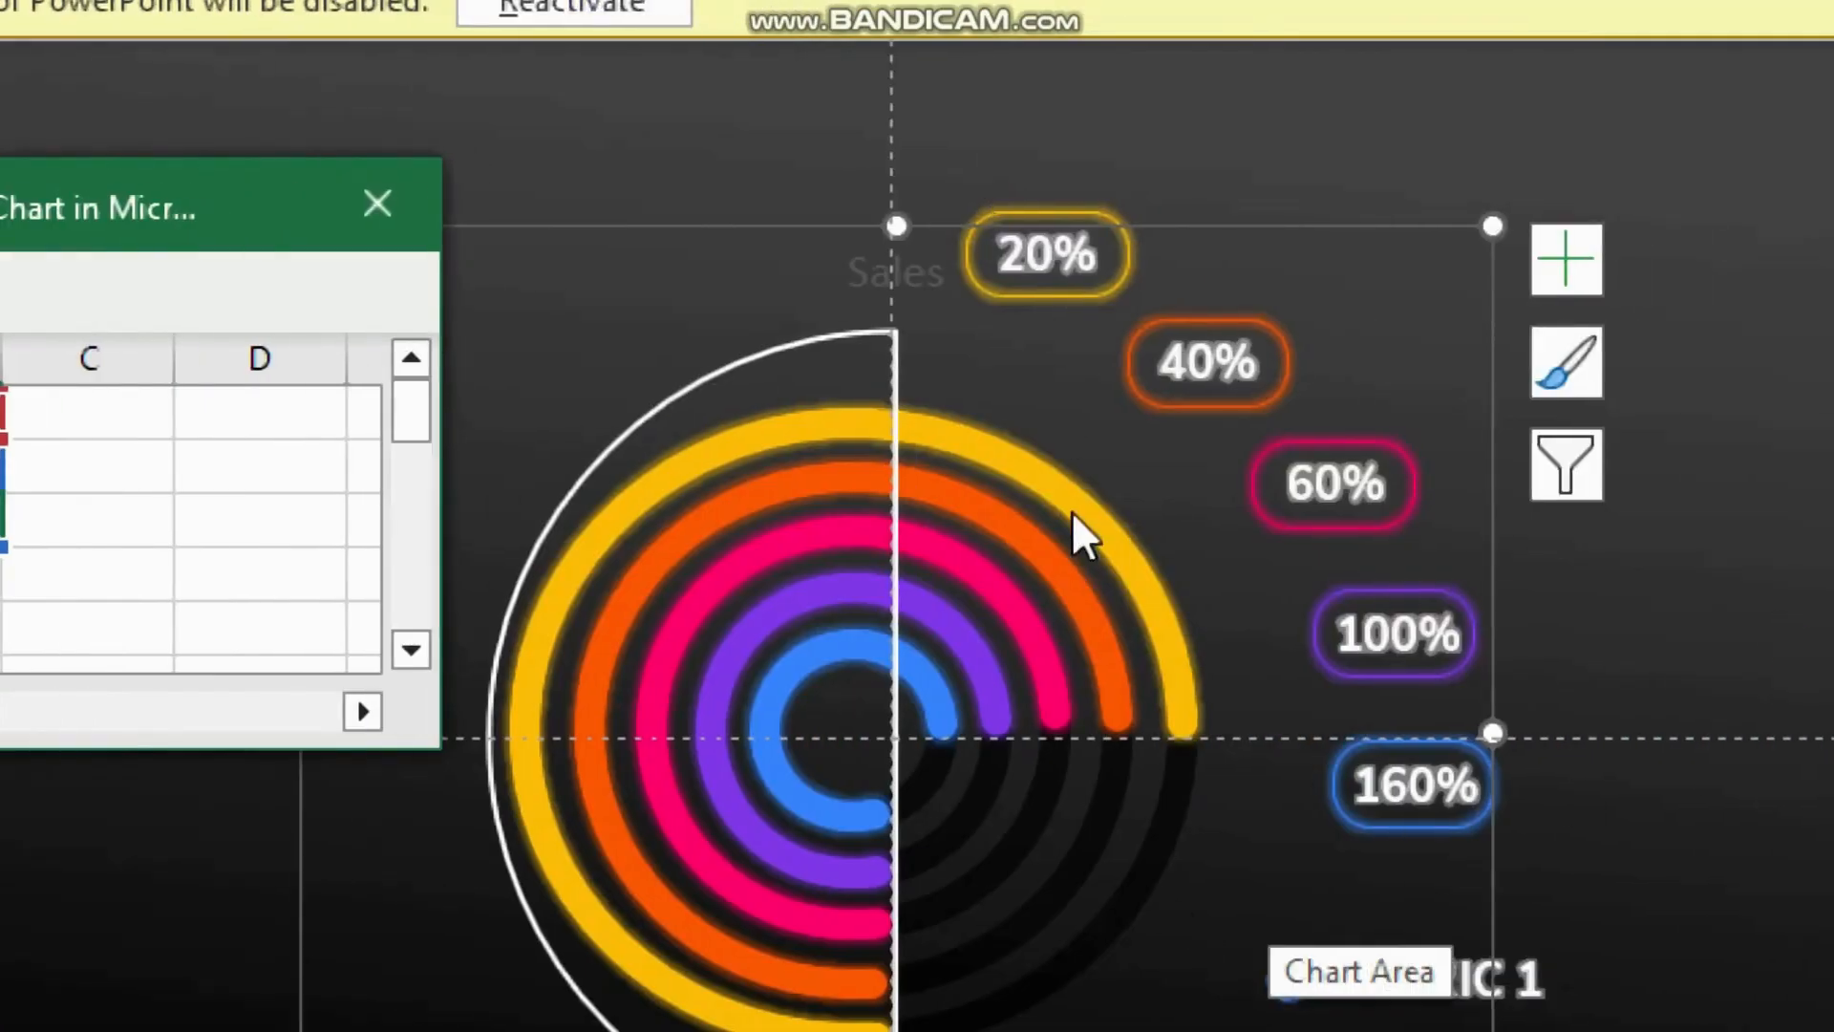
Step: Shorten the outer yellow arc with its adjustment handle so it ends at the top, matching the pie edge
{"action": "left_click", "coordinate": [1183, 700]}
{"action": "left_click", "coordinate": [1183, 699]}
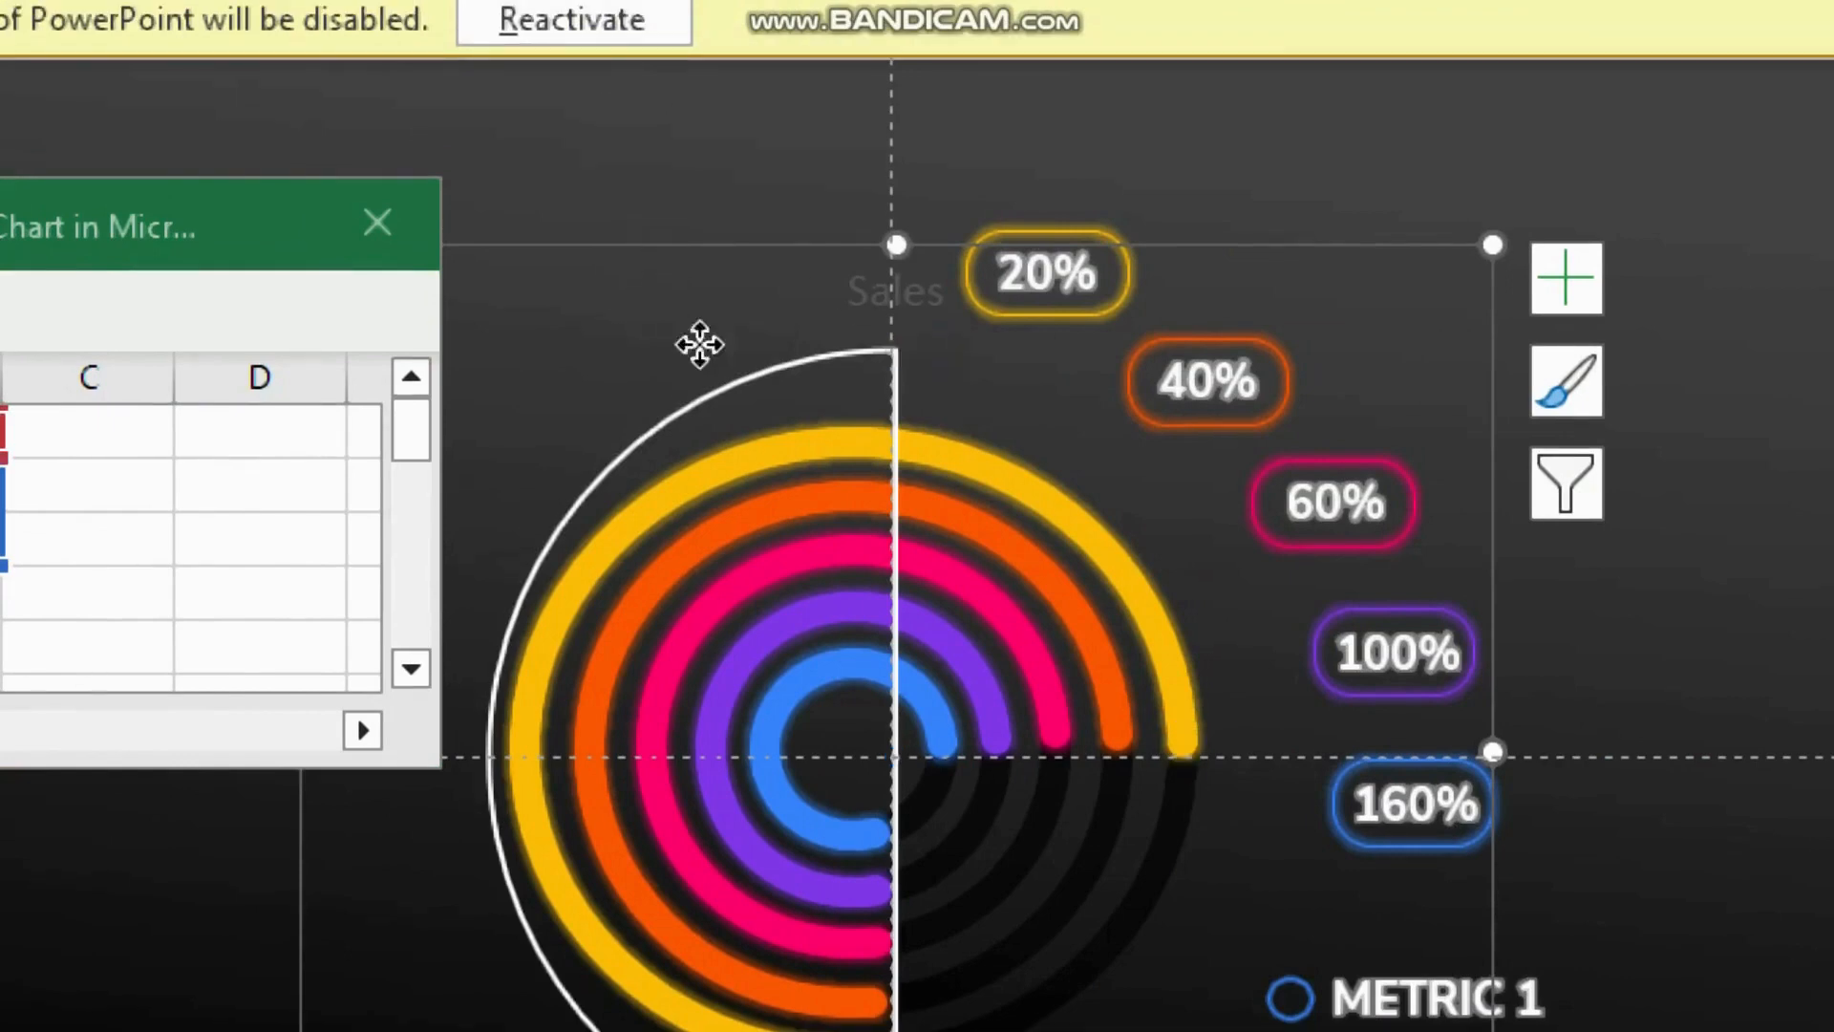
{"action": "right_click", "coordinate": [699, 343]}
{"action": "left_click", "coordinate": [830, 908]}
{"action": "left_click", "coordinate": [1055, 506]}
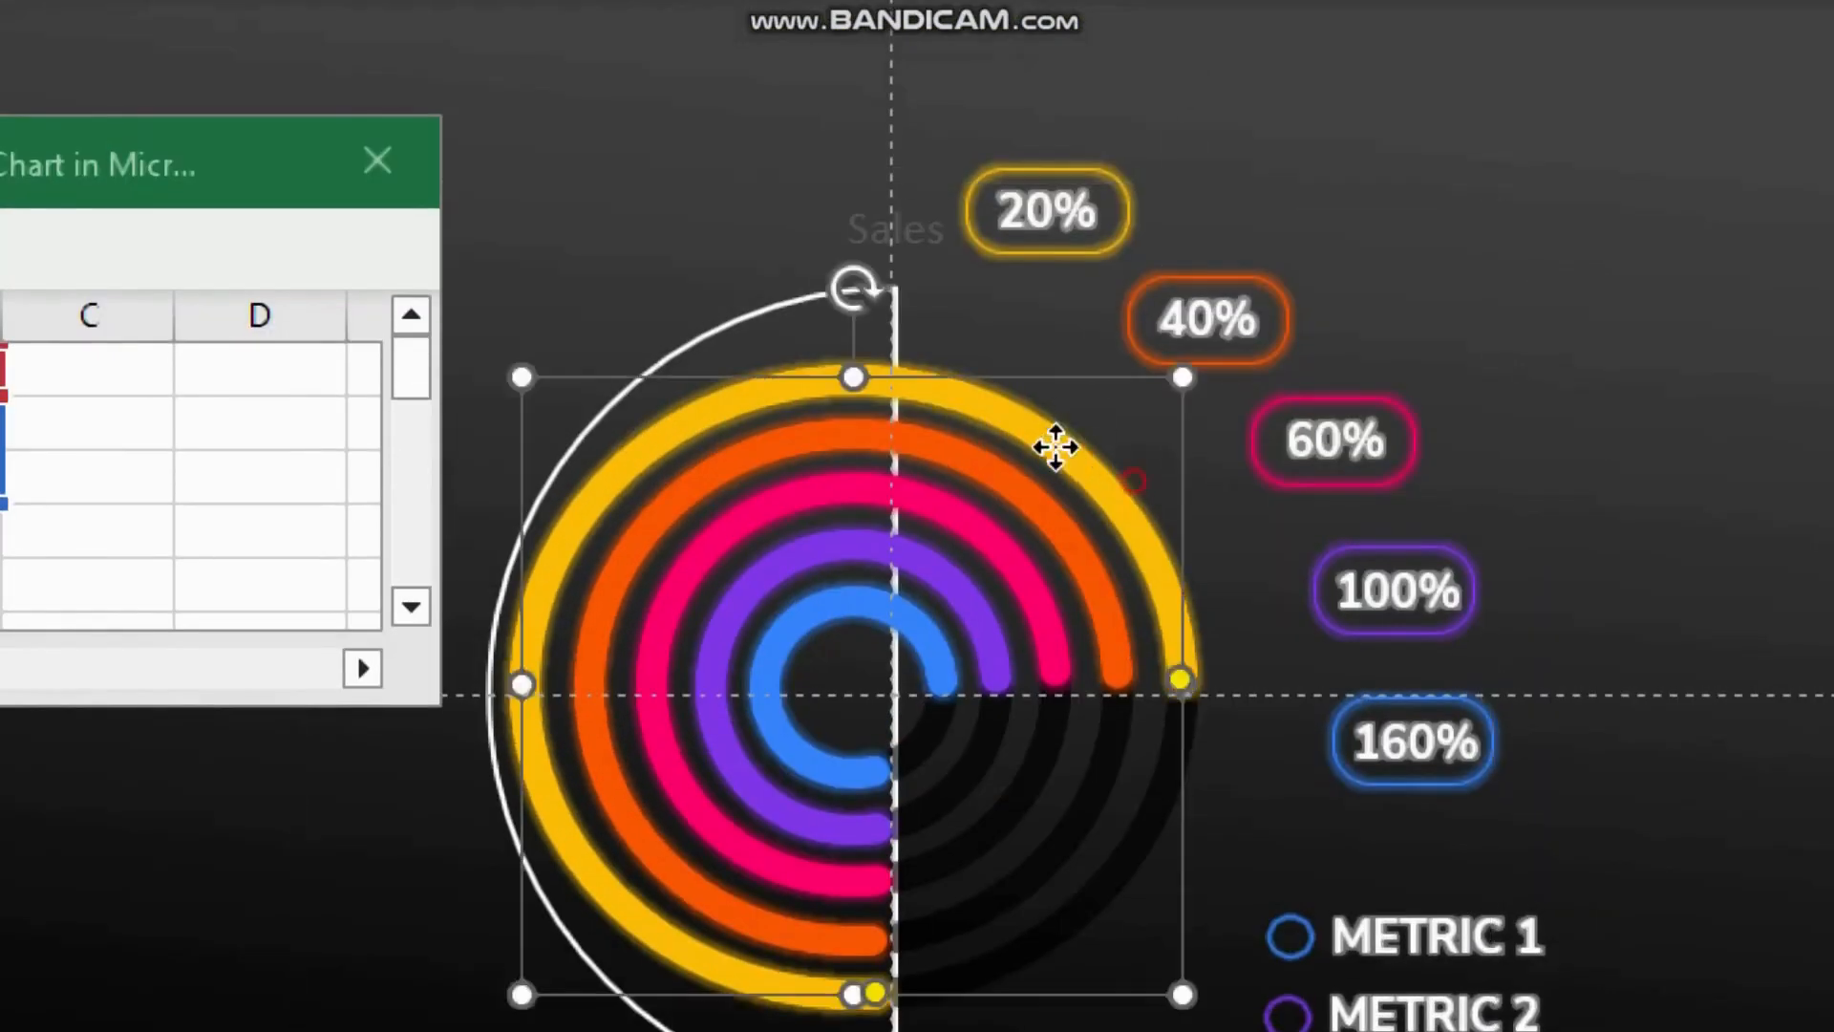
{"action": "left_click_drag", "start_coordinate": [1178, 678], "coordinate": [891, 308]}
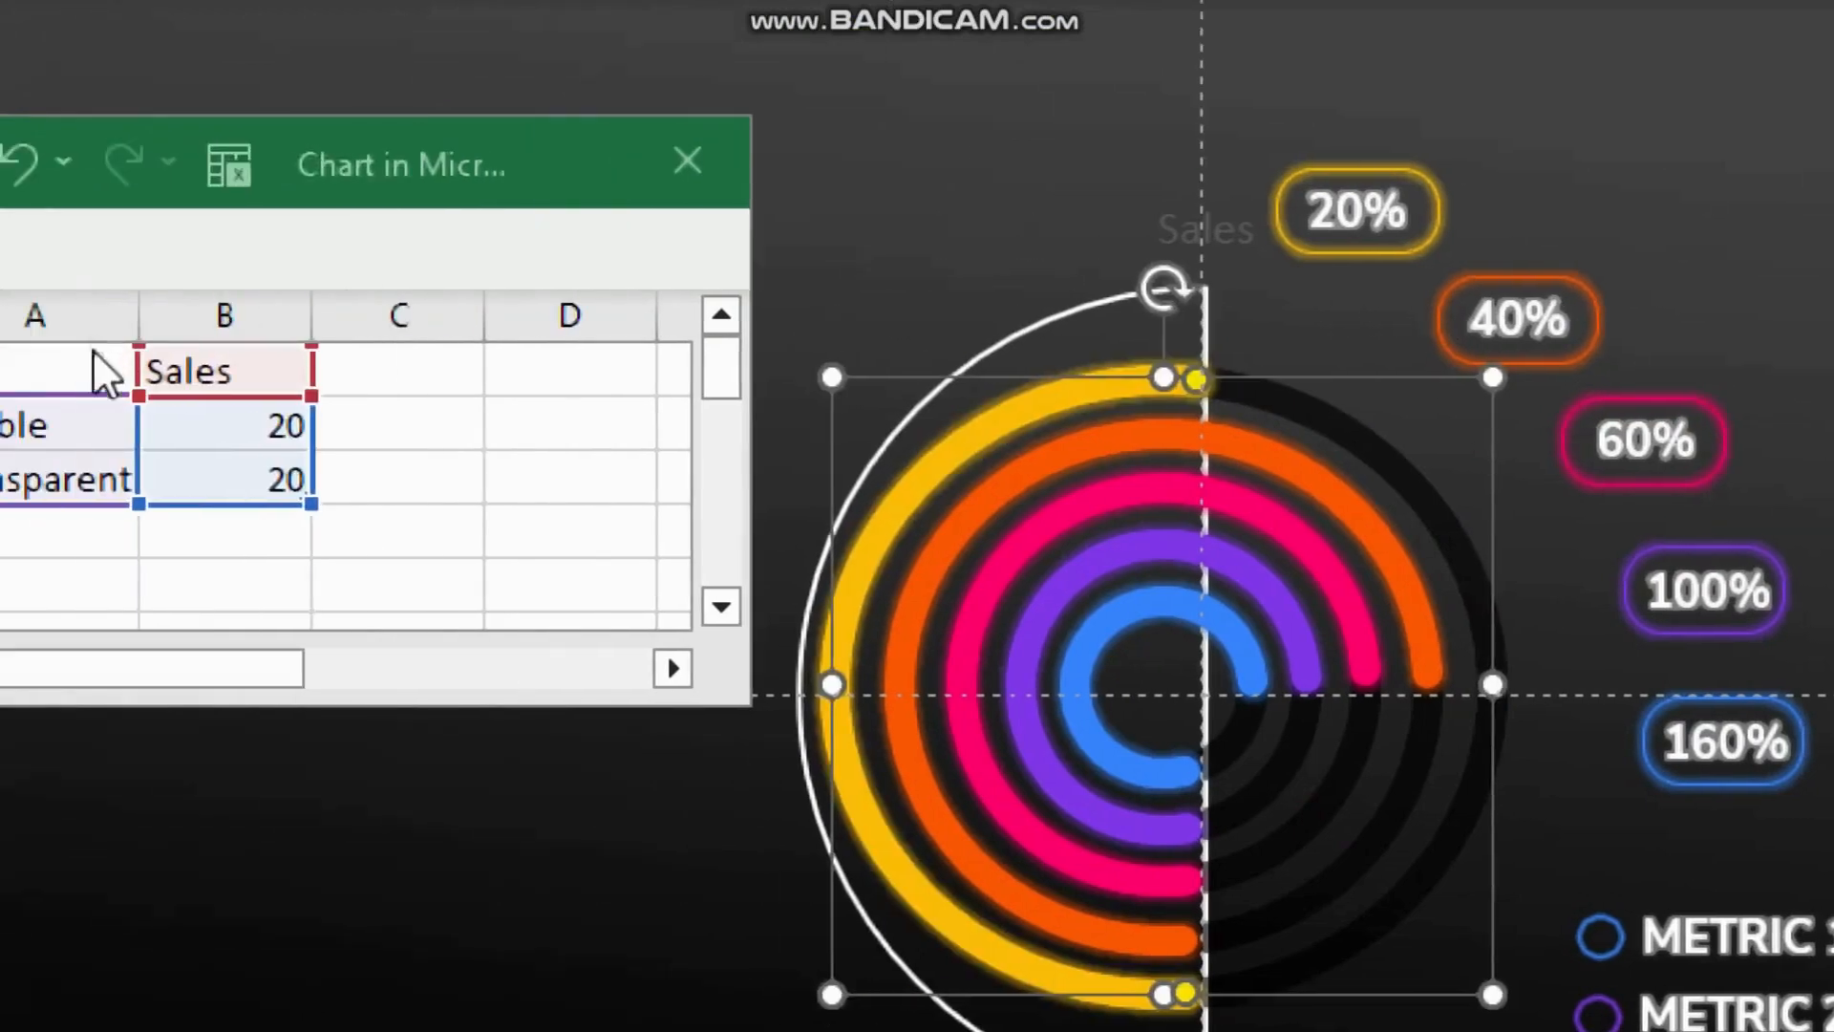
Step: Set the visible value to 40 and shorten the orange arc's end to match the new pie edge
{"action": "double_click", "coordinate": [283, 422]}
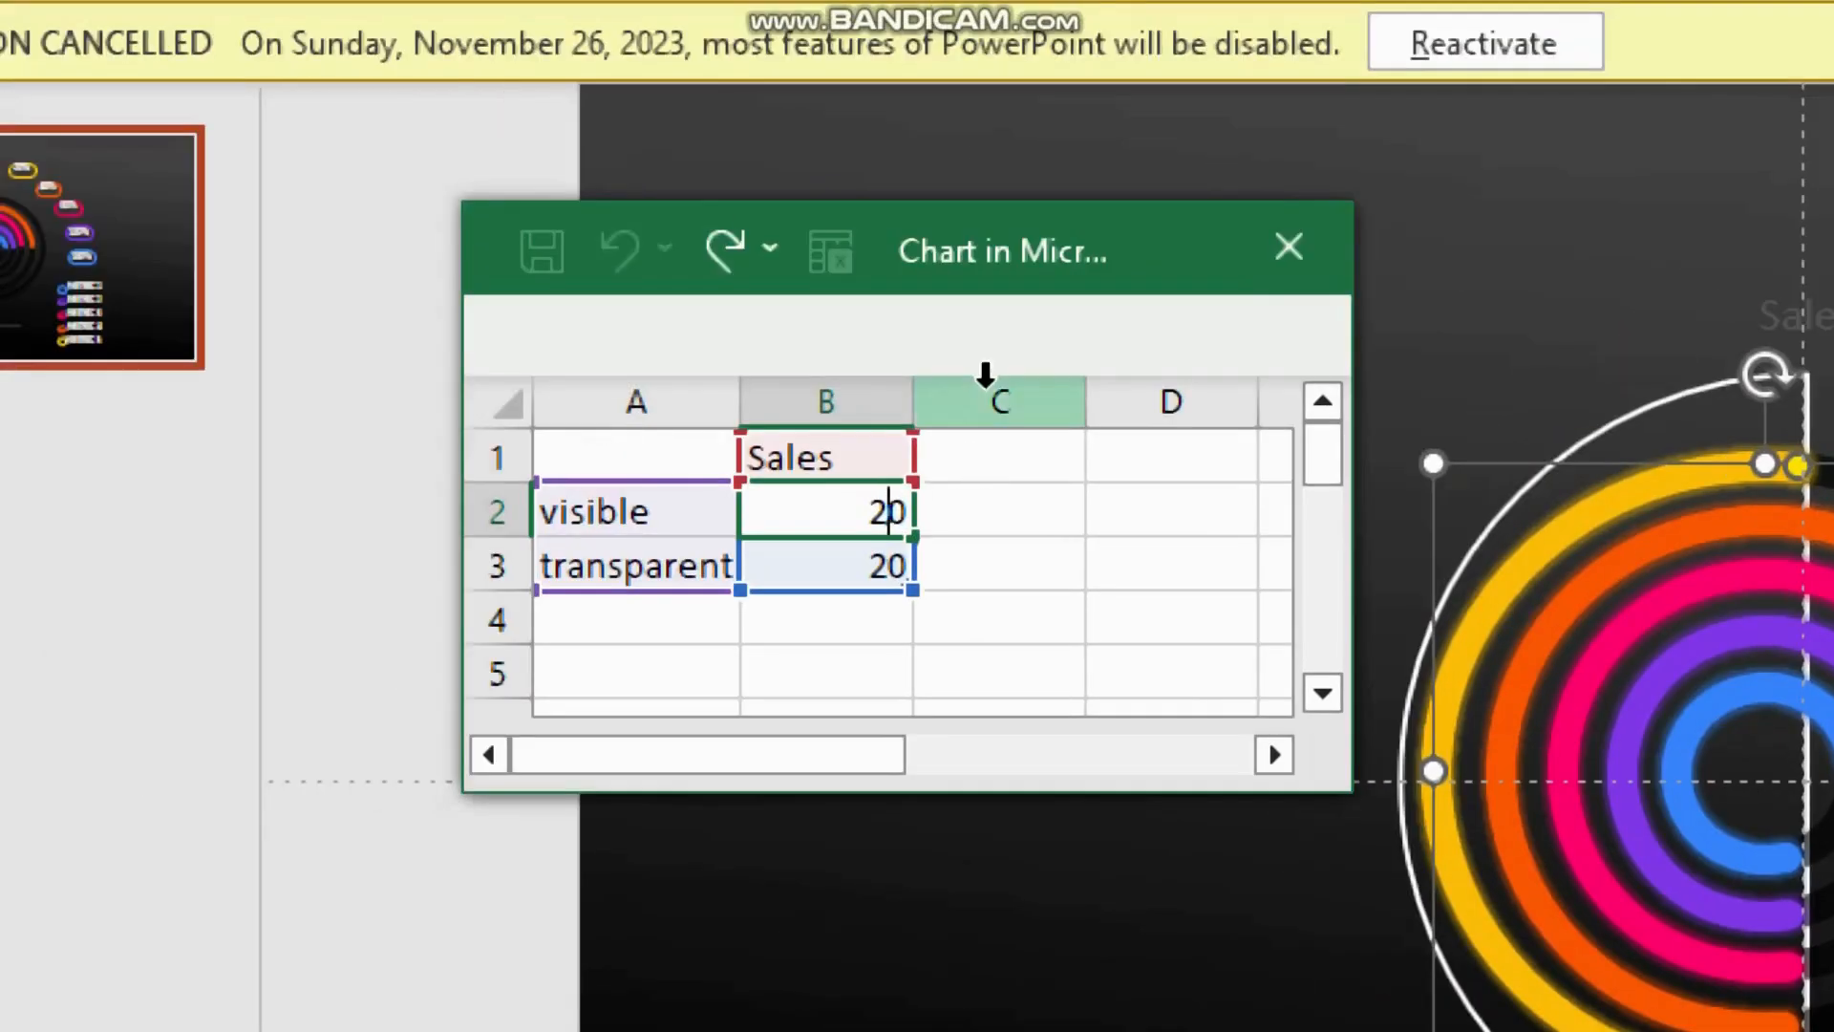
{"action": "key", "text": "BackSpace"}
{"action": "type", "text": "4"}
{"action": "key", "text": "Return"}
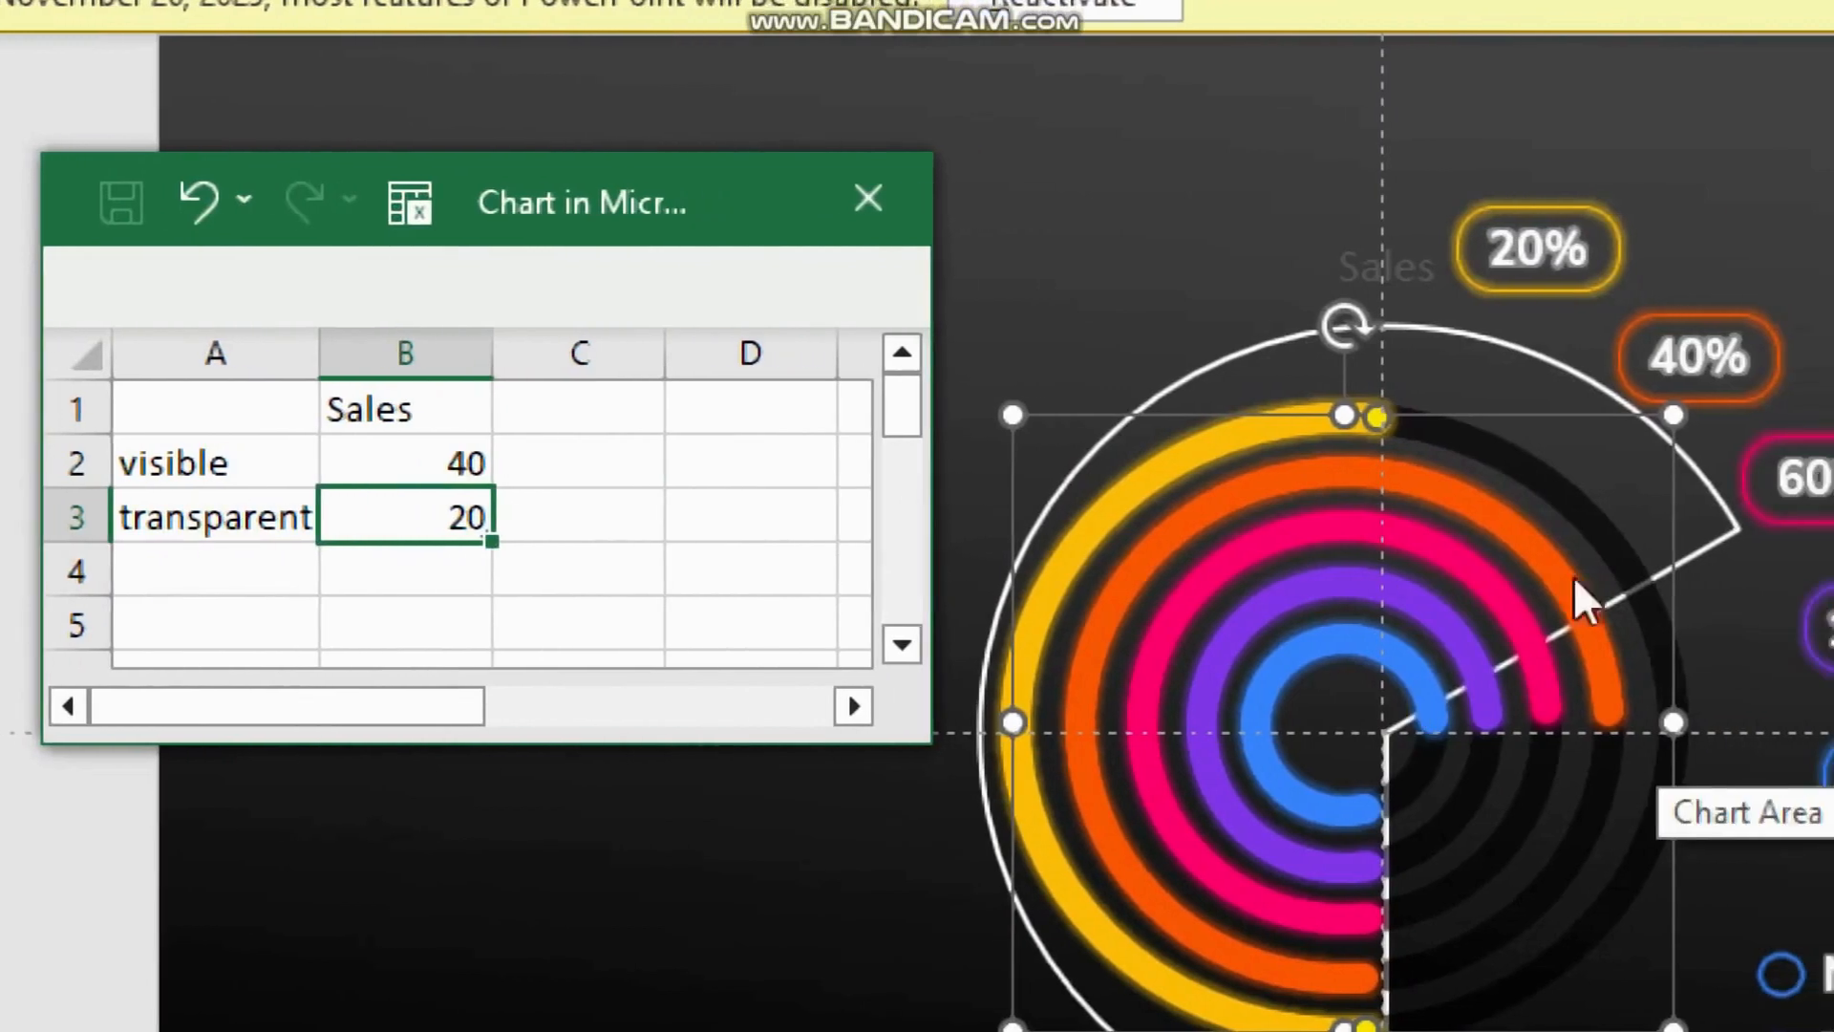
{"action": "left_click", "coordinate": [1589, 641]}
{"action": "left_click_drag", "start_coordinate": [1612, 717], "coordinate": [1582, 616]}
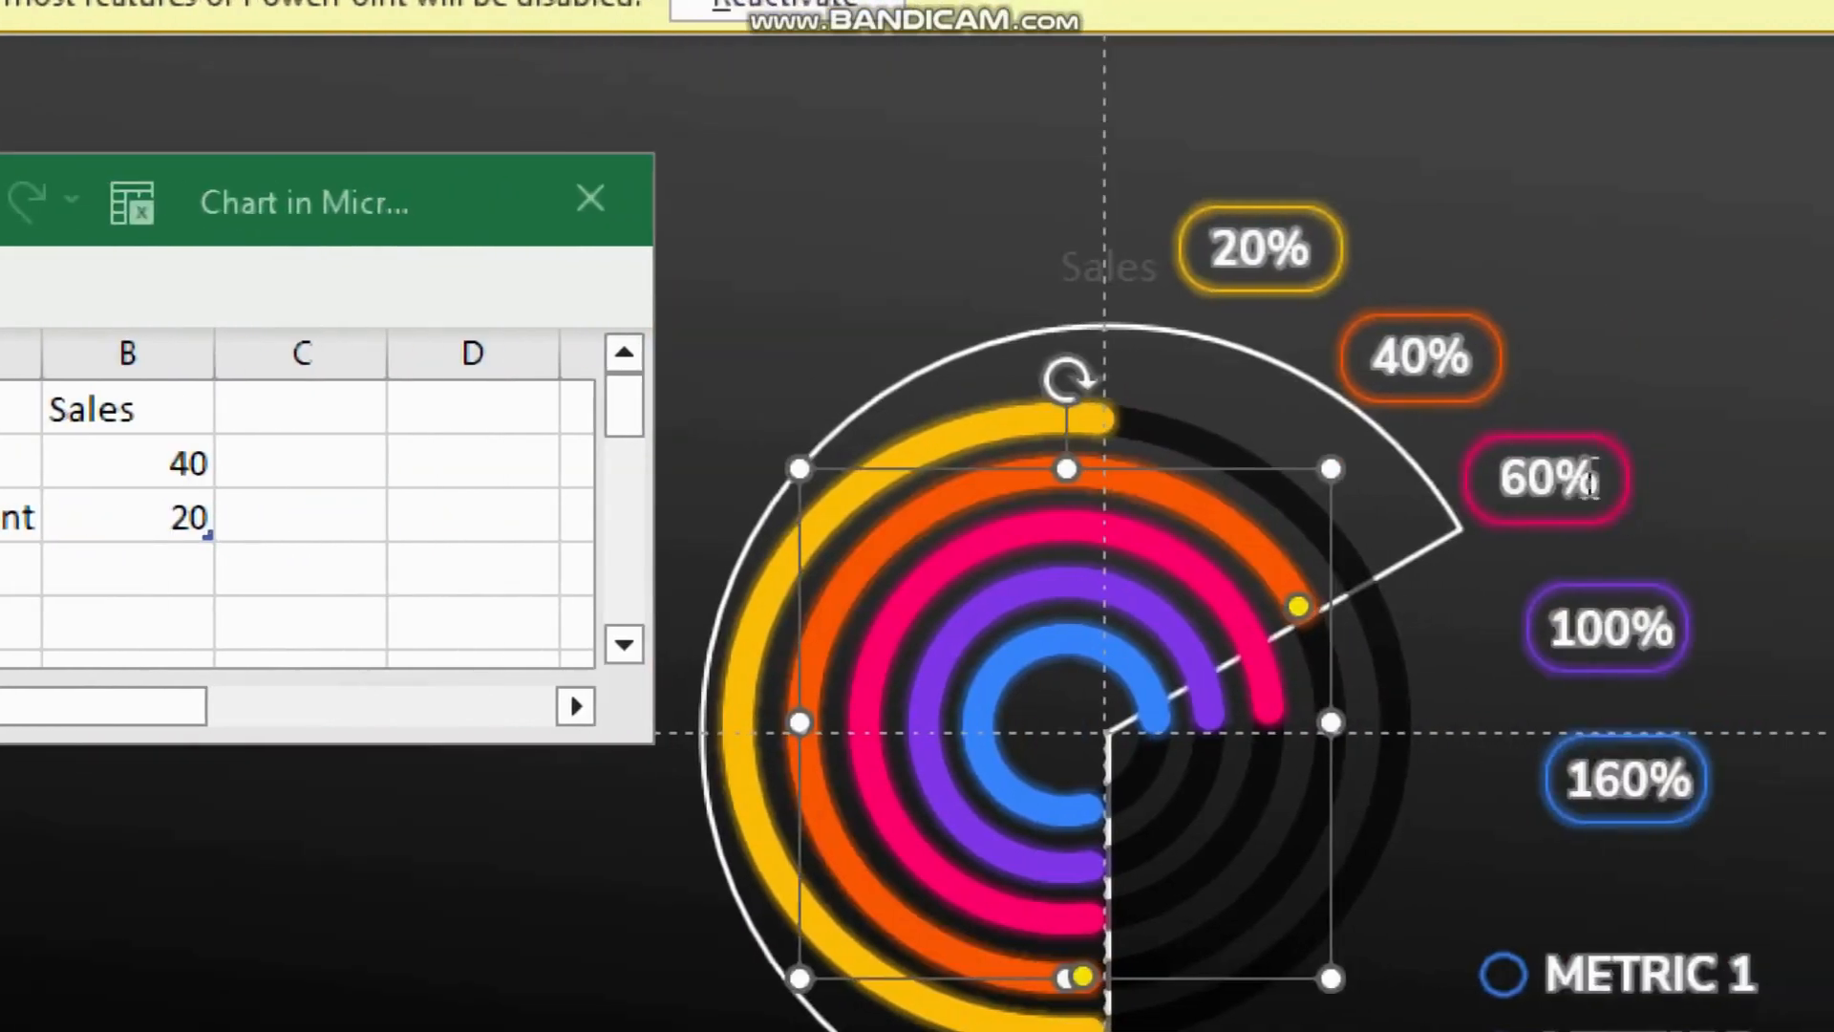
Step: Set the visible value in the chart data to 60
{"action": "left_click", "coordinate": [196, 461]}
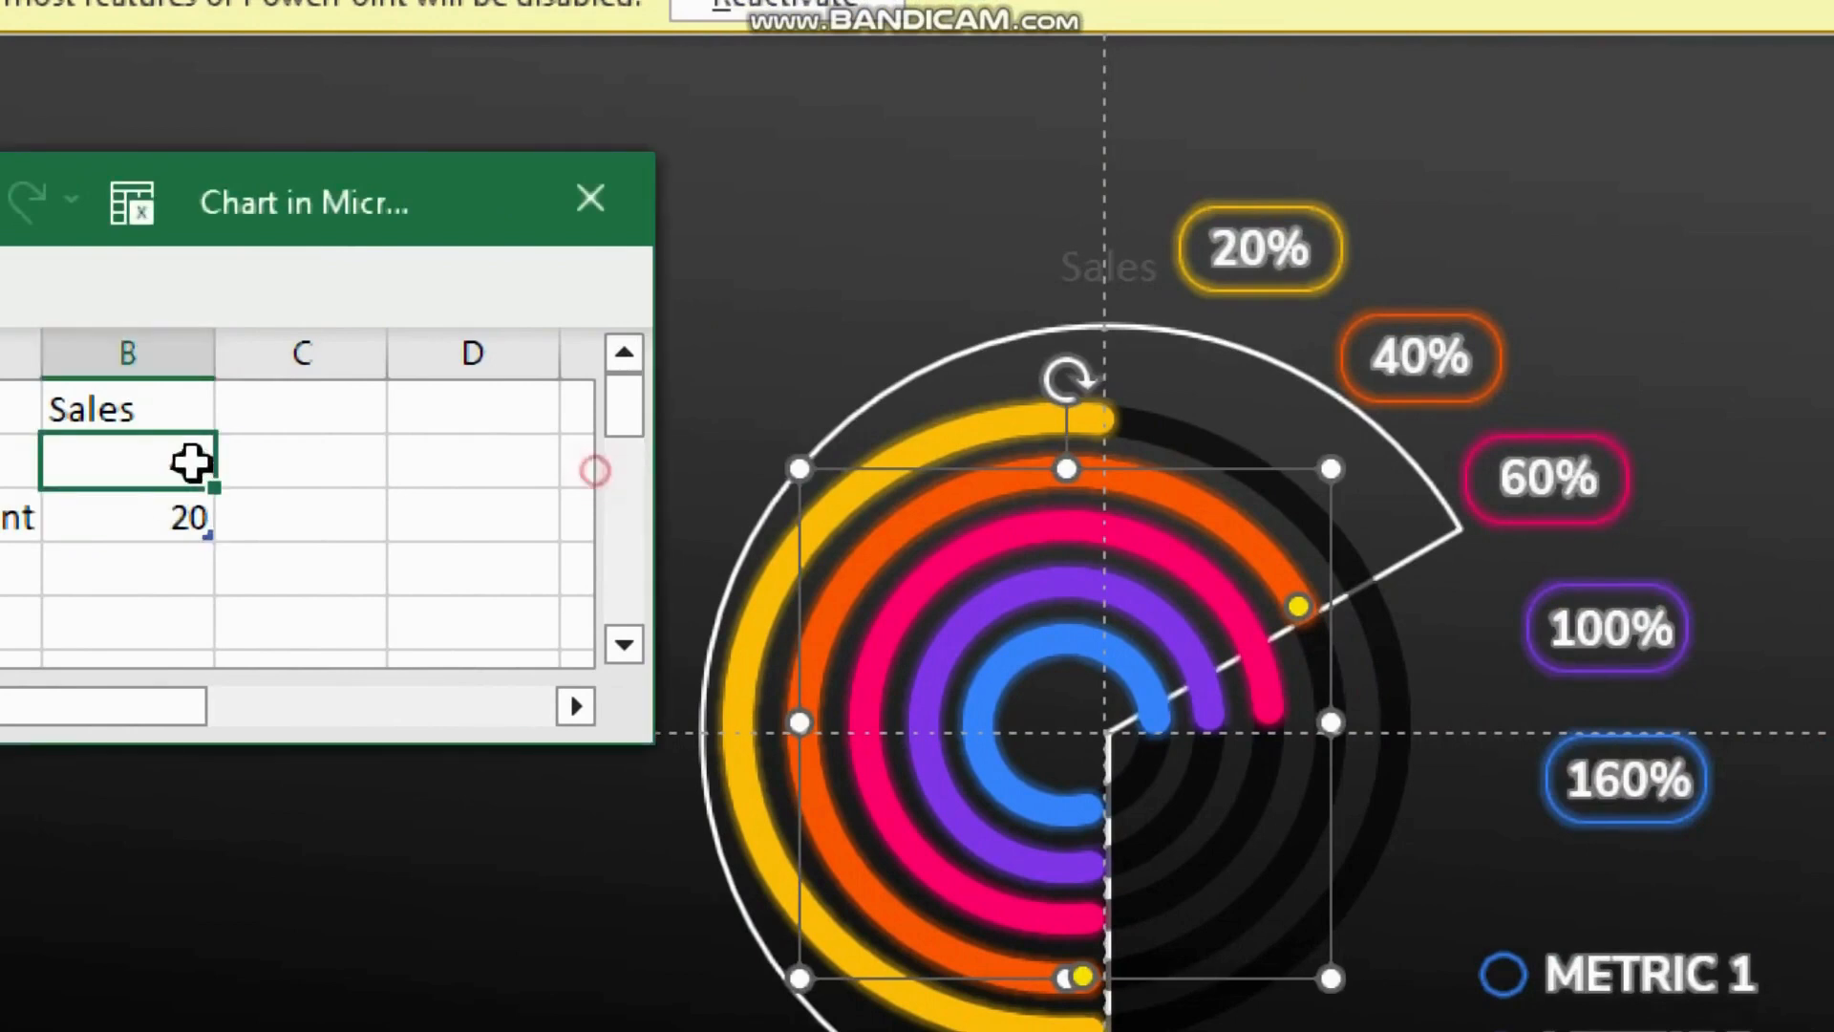
{"action": "double_click", "coordinate": [175, 464]}
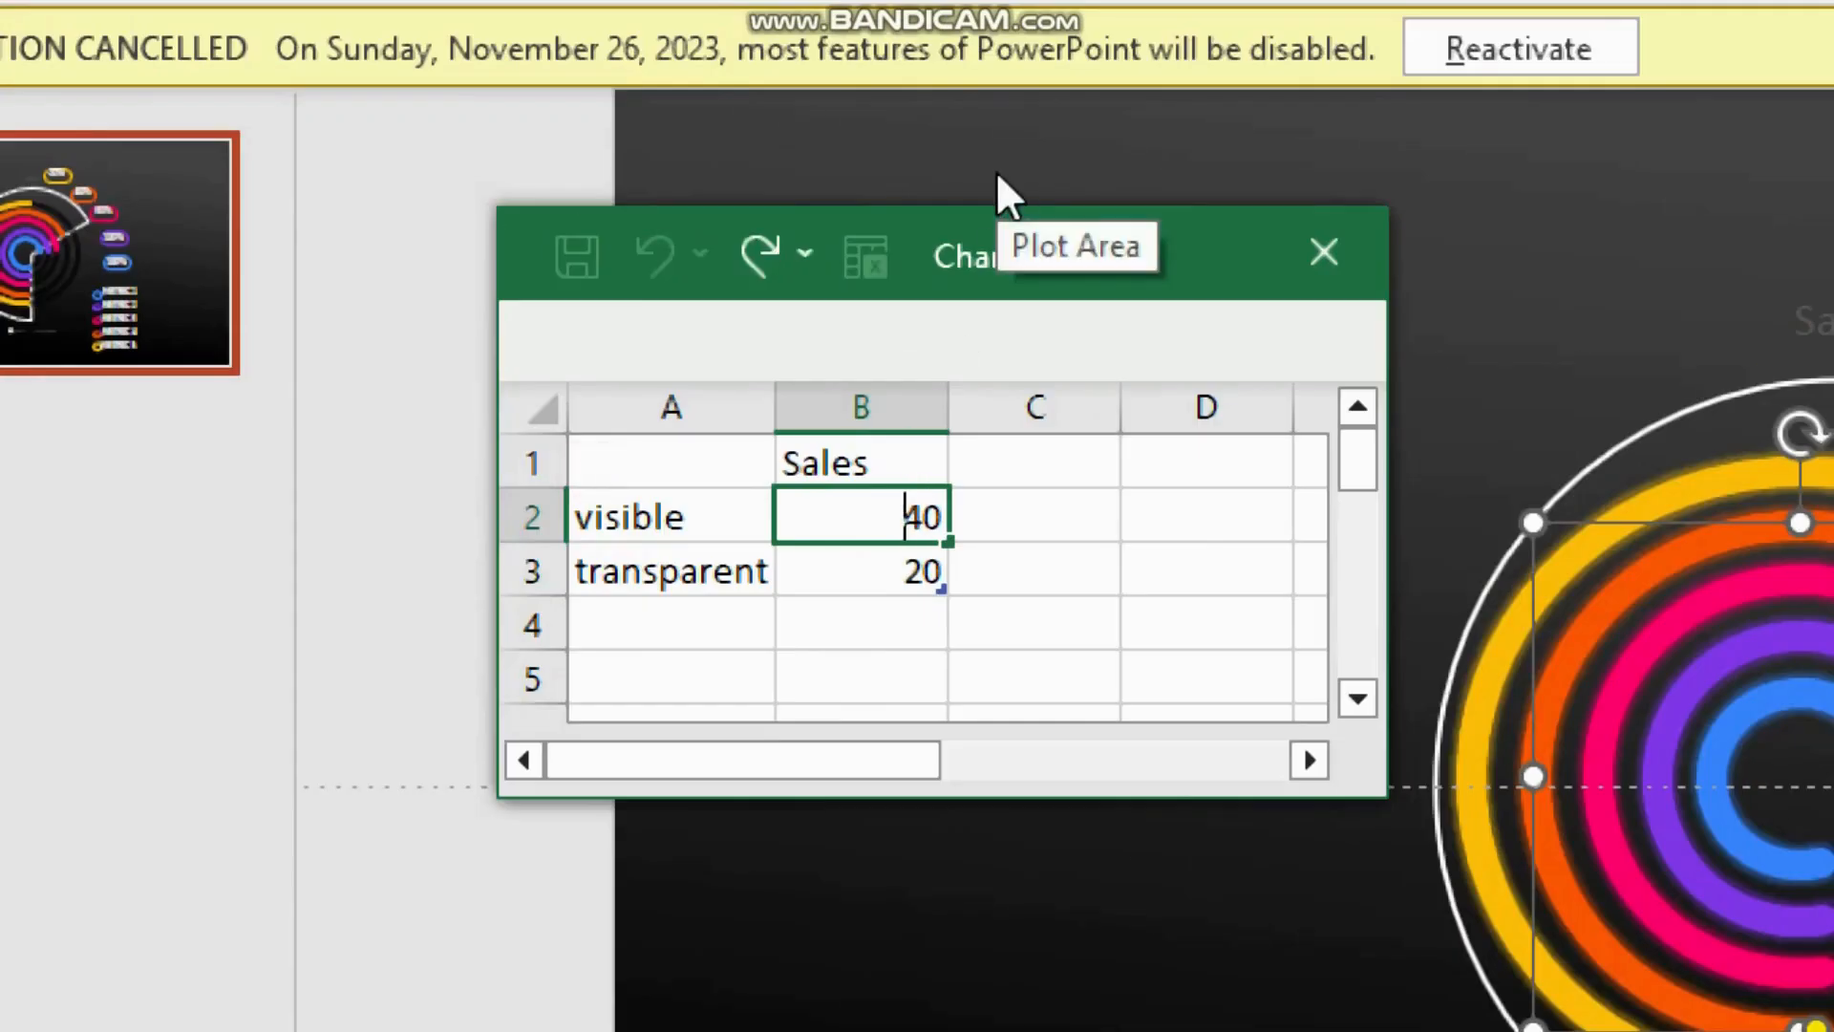
{"action": "key", "text": "Delete"}
{"action": "type", "text": "6"}
{"action": "key", "text": "Return"}
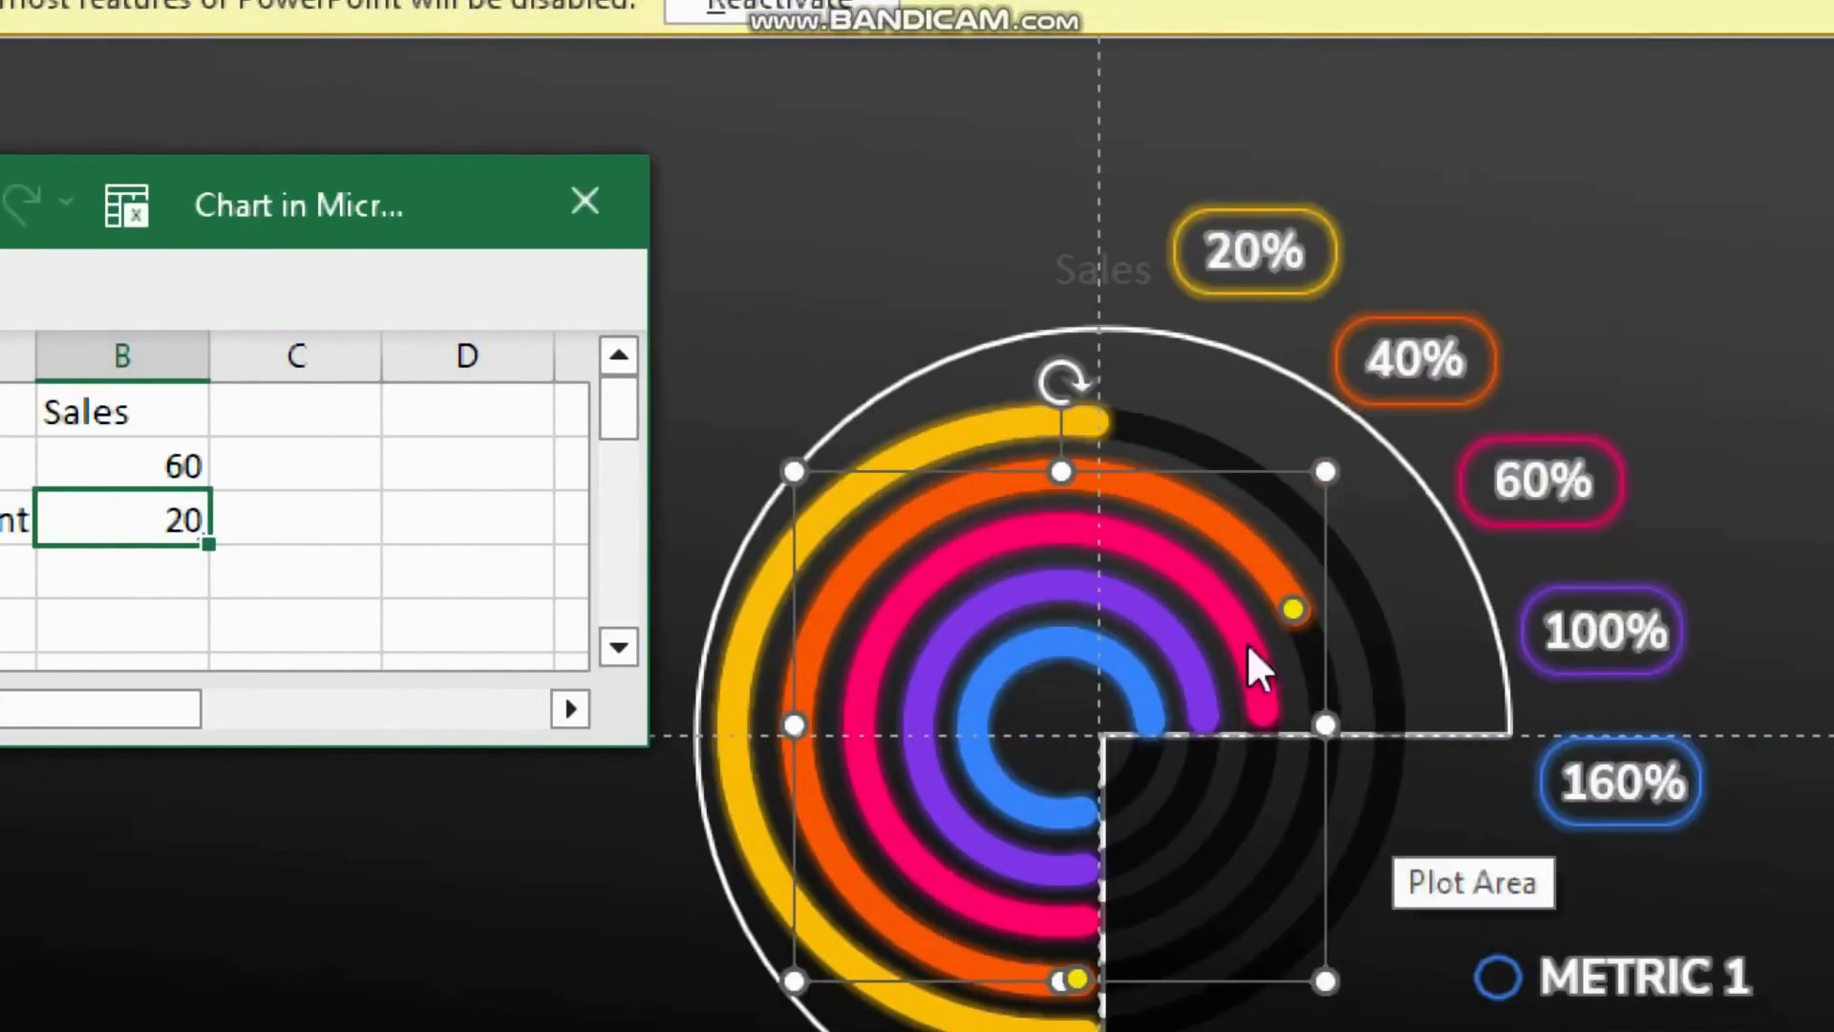
Step: Set the visible value in the chart data to 100 and shorten the purple arc's end to match the new pie edge
{"action": "left_click", "coordinate": [1258, 707]}
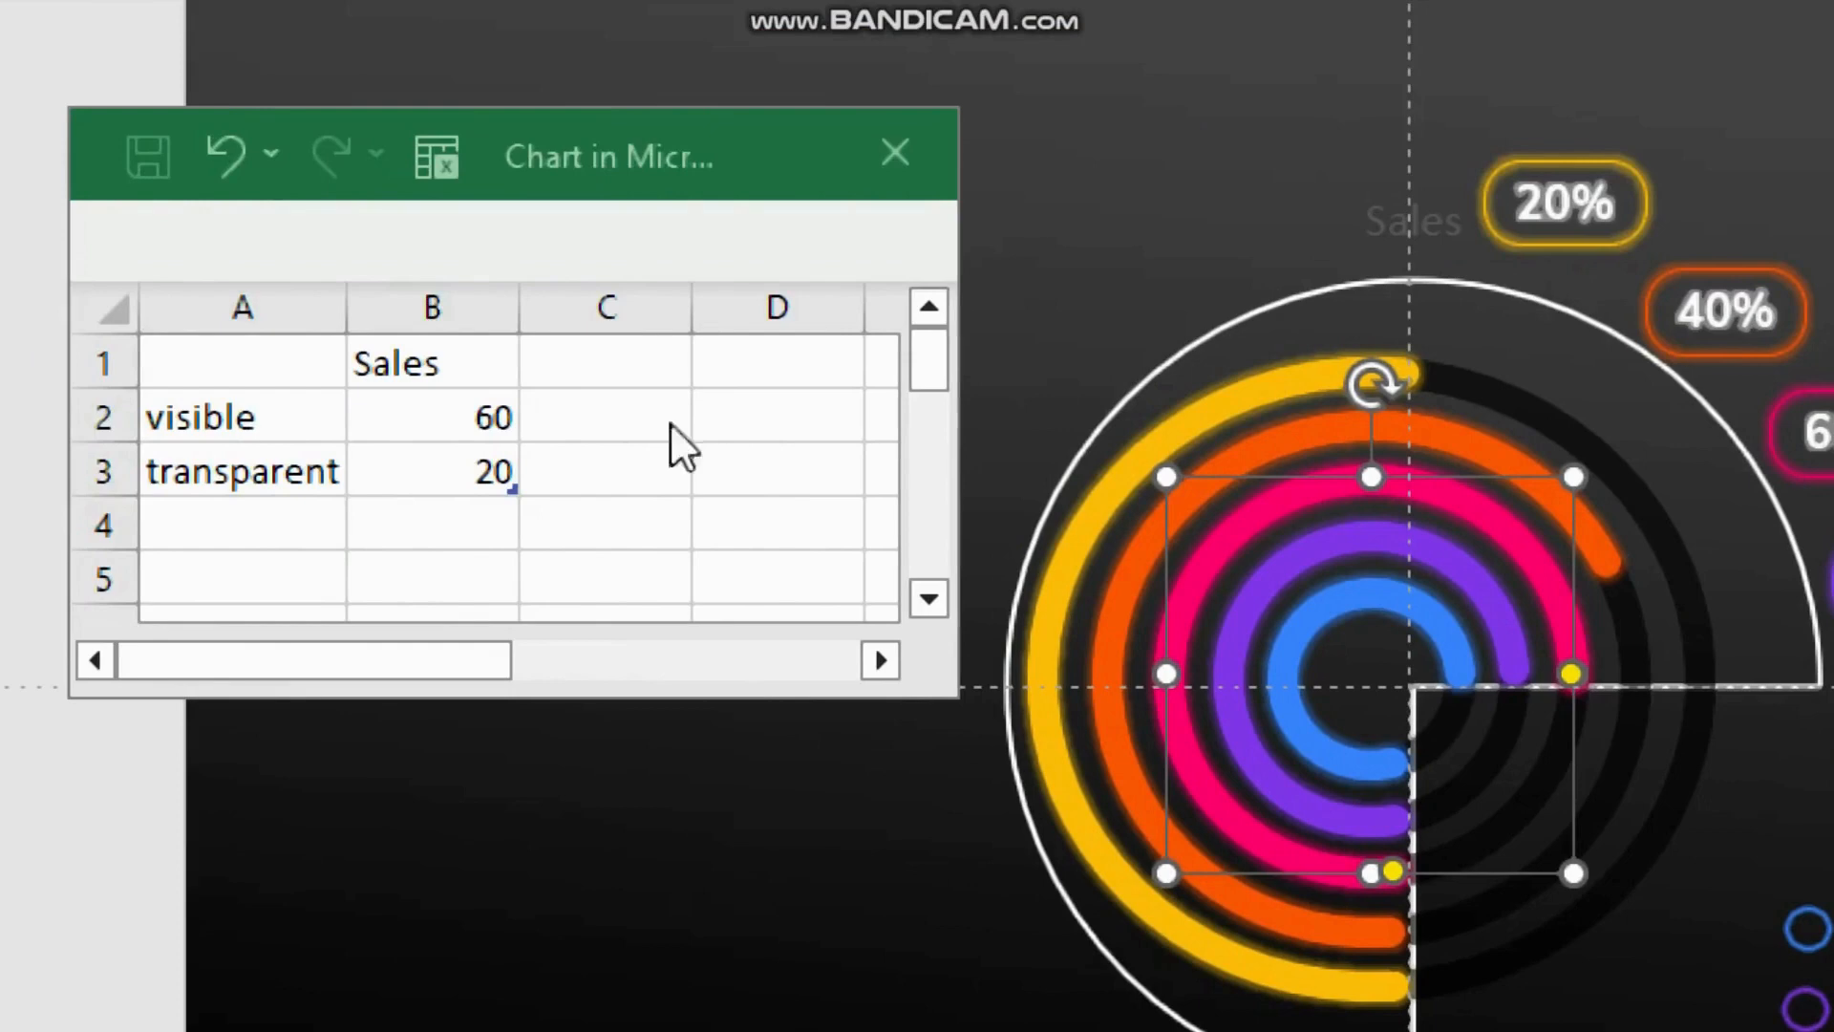
{"action": "left_click", "coordinate": [162, 416]}
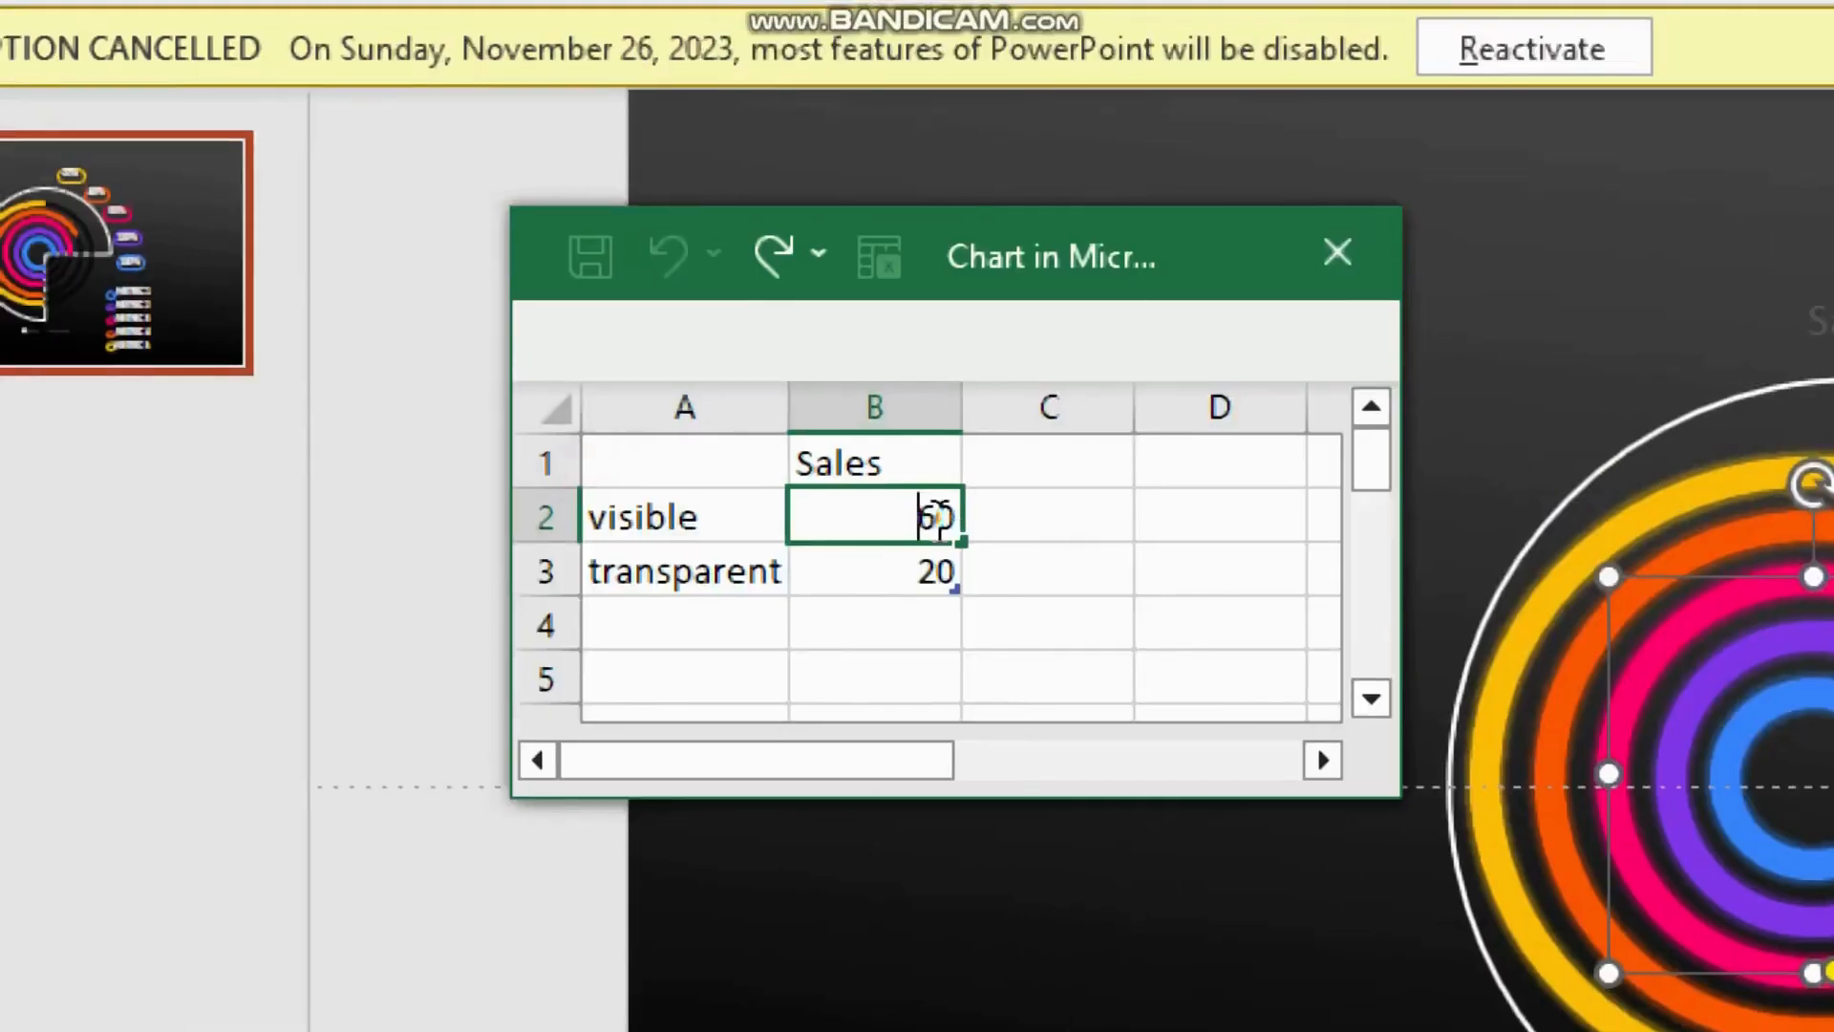
{"action": "type", "text": "100"}
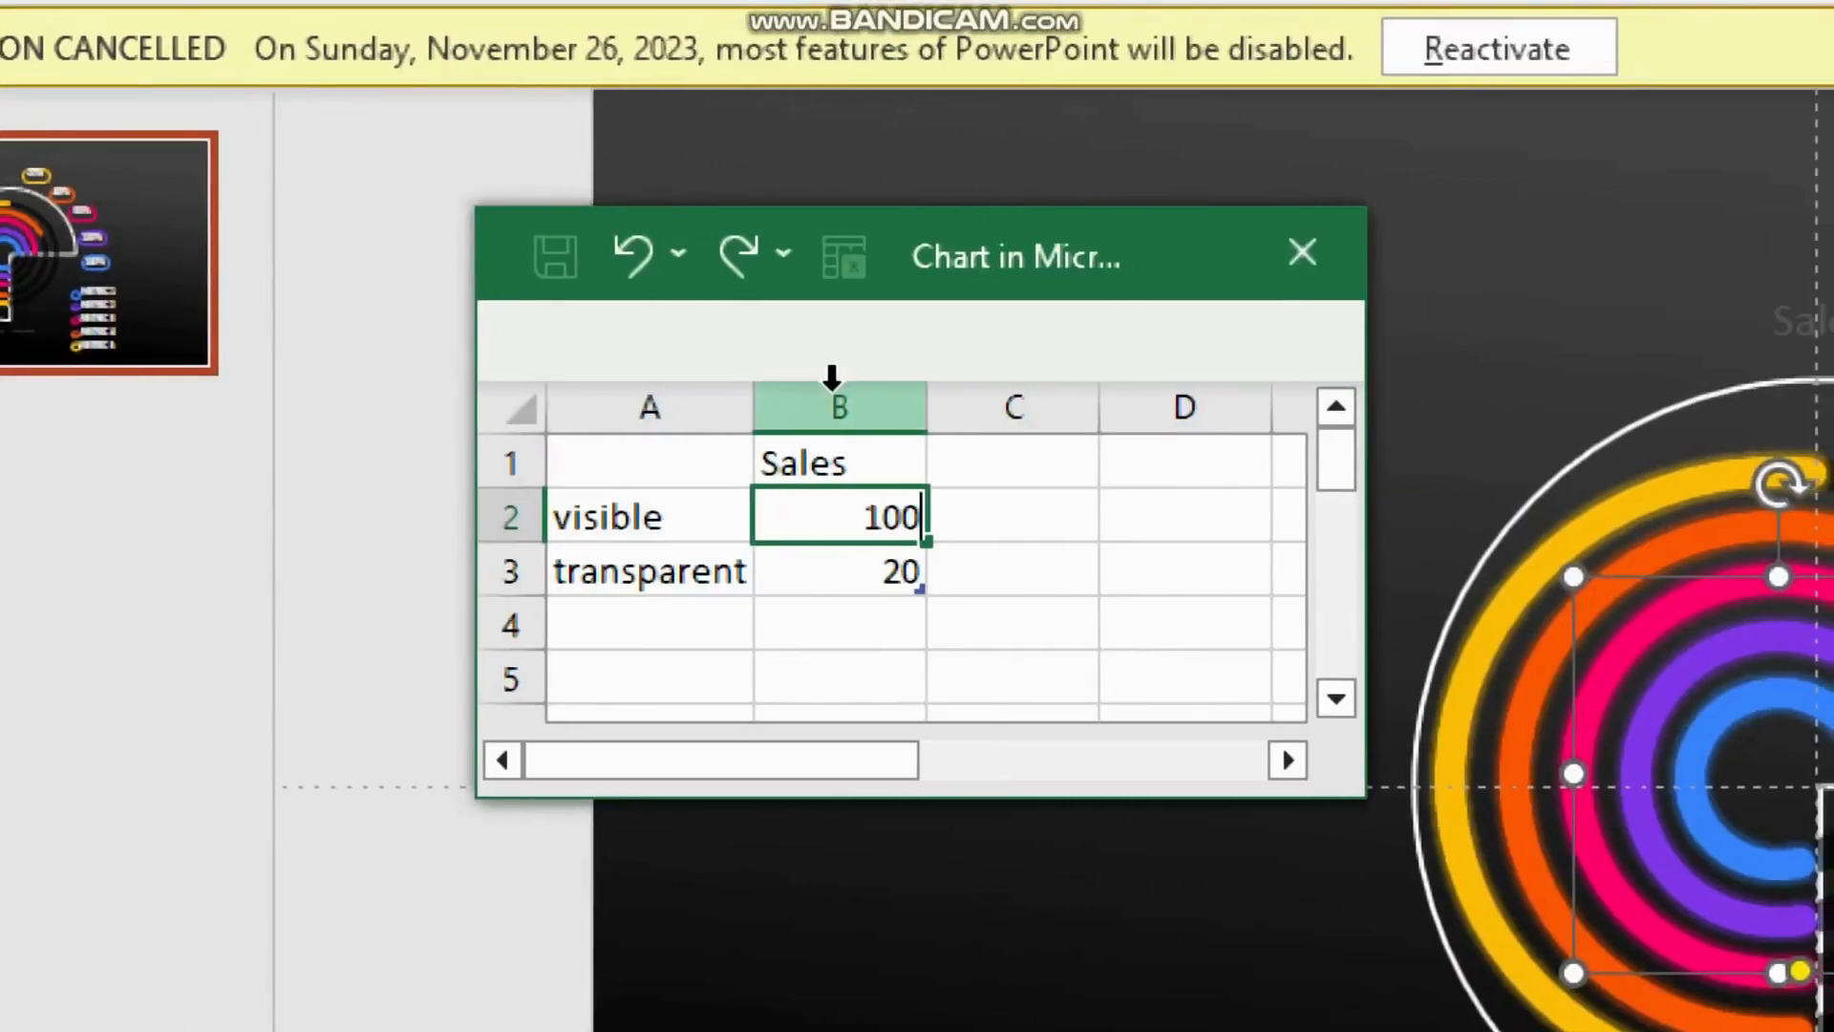
{"action": "key", "text": "Return"}
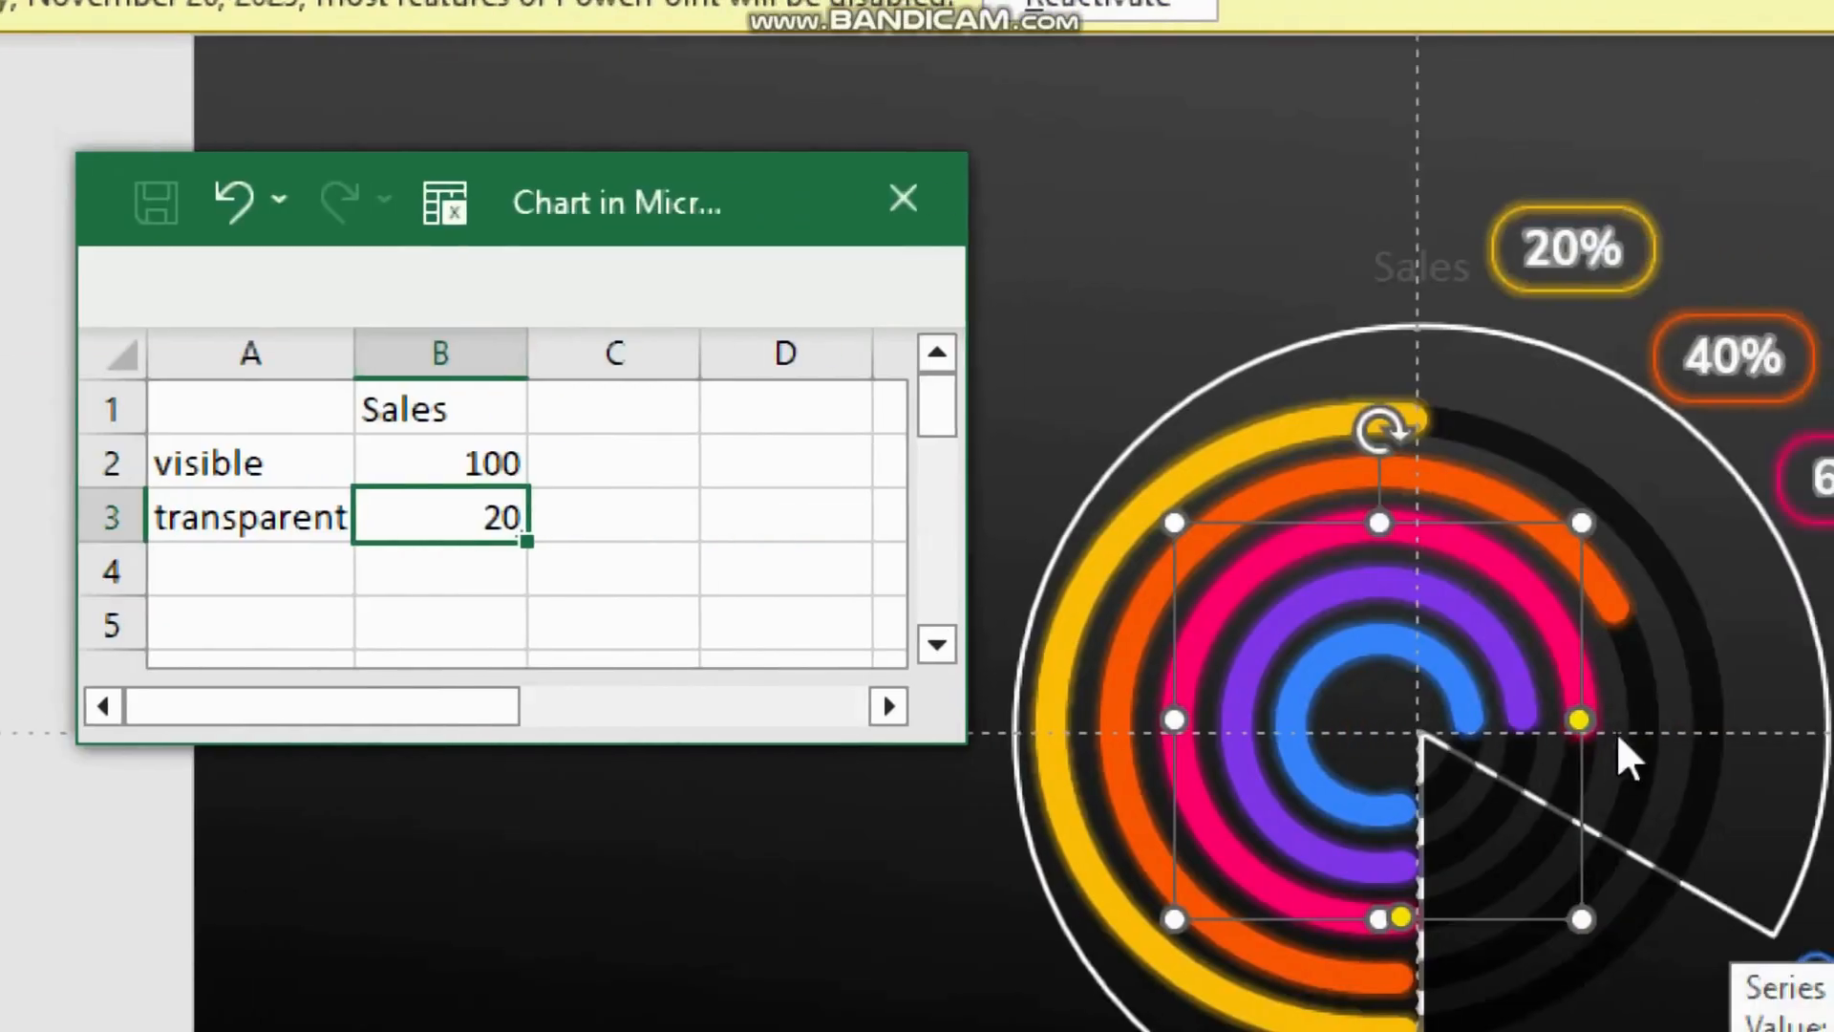
{"action": "left_click", "coordinate": [1515, 677]}
{"action": "left_click_drag", "start_coordinate": [1522, 721], "coordinate": [1511, 770]}
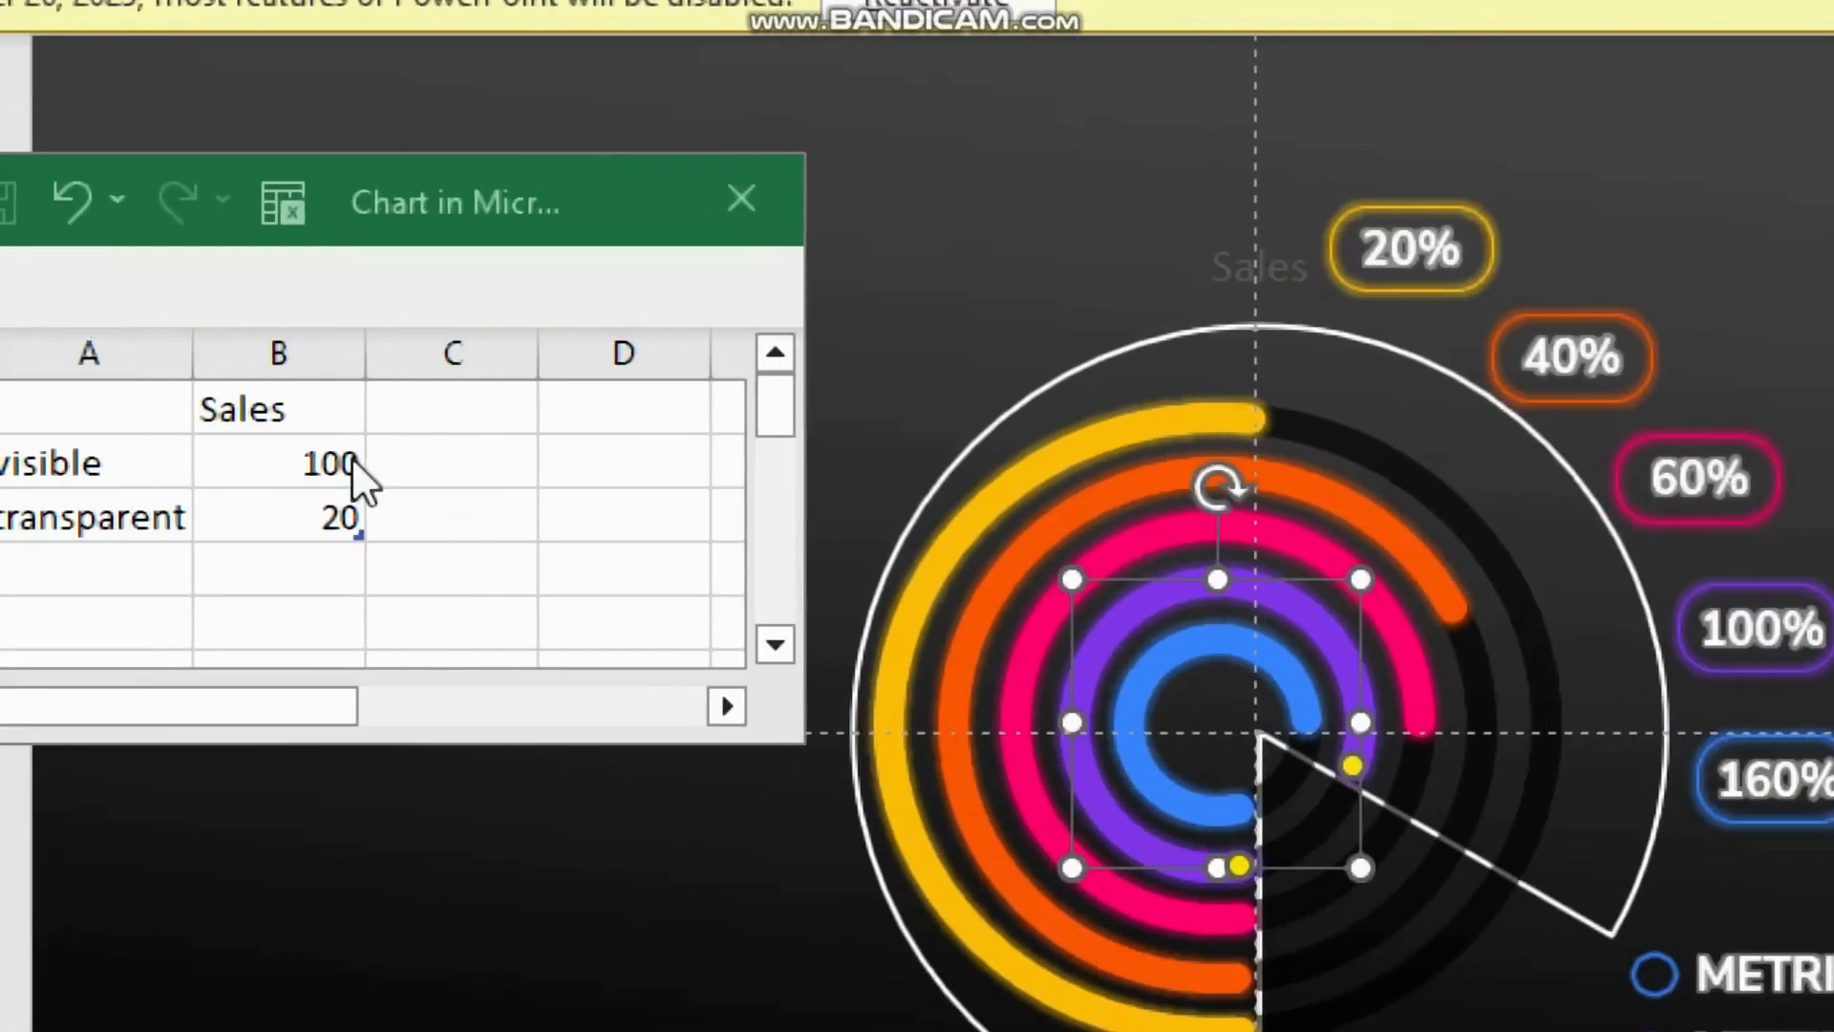
Step: Set the visible value to 160 and shorten the blue arc's end to match the pie edge
{"action": "left_click", "coordinate": [200, 463]}
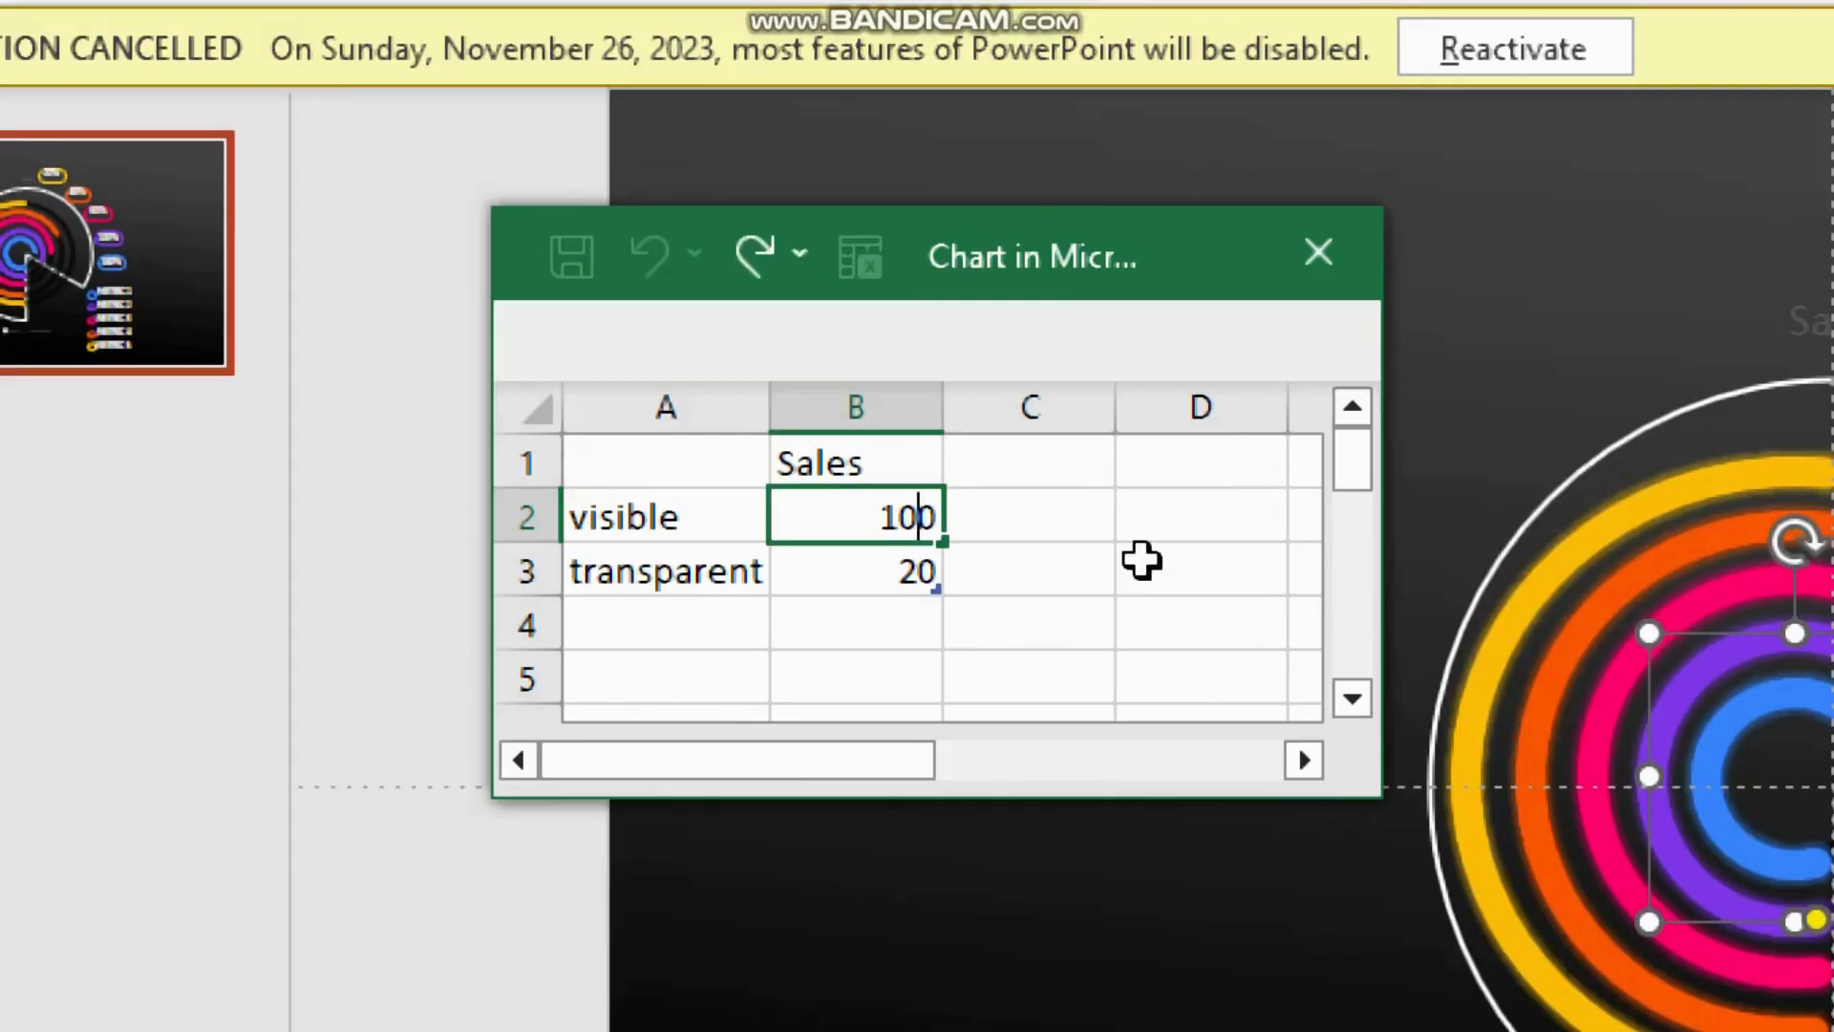
{"action": "key", "text": "BackSpace"}
{"action": "key", "text": "Return"}
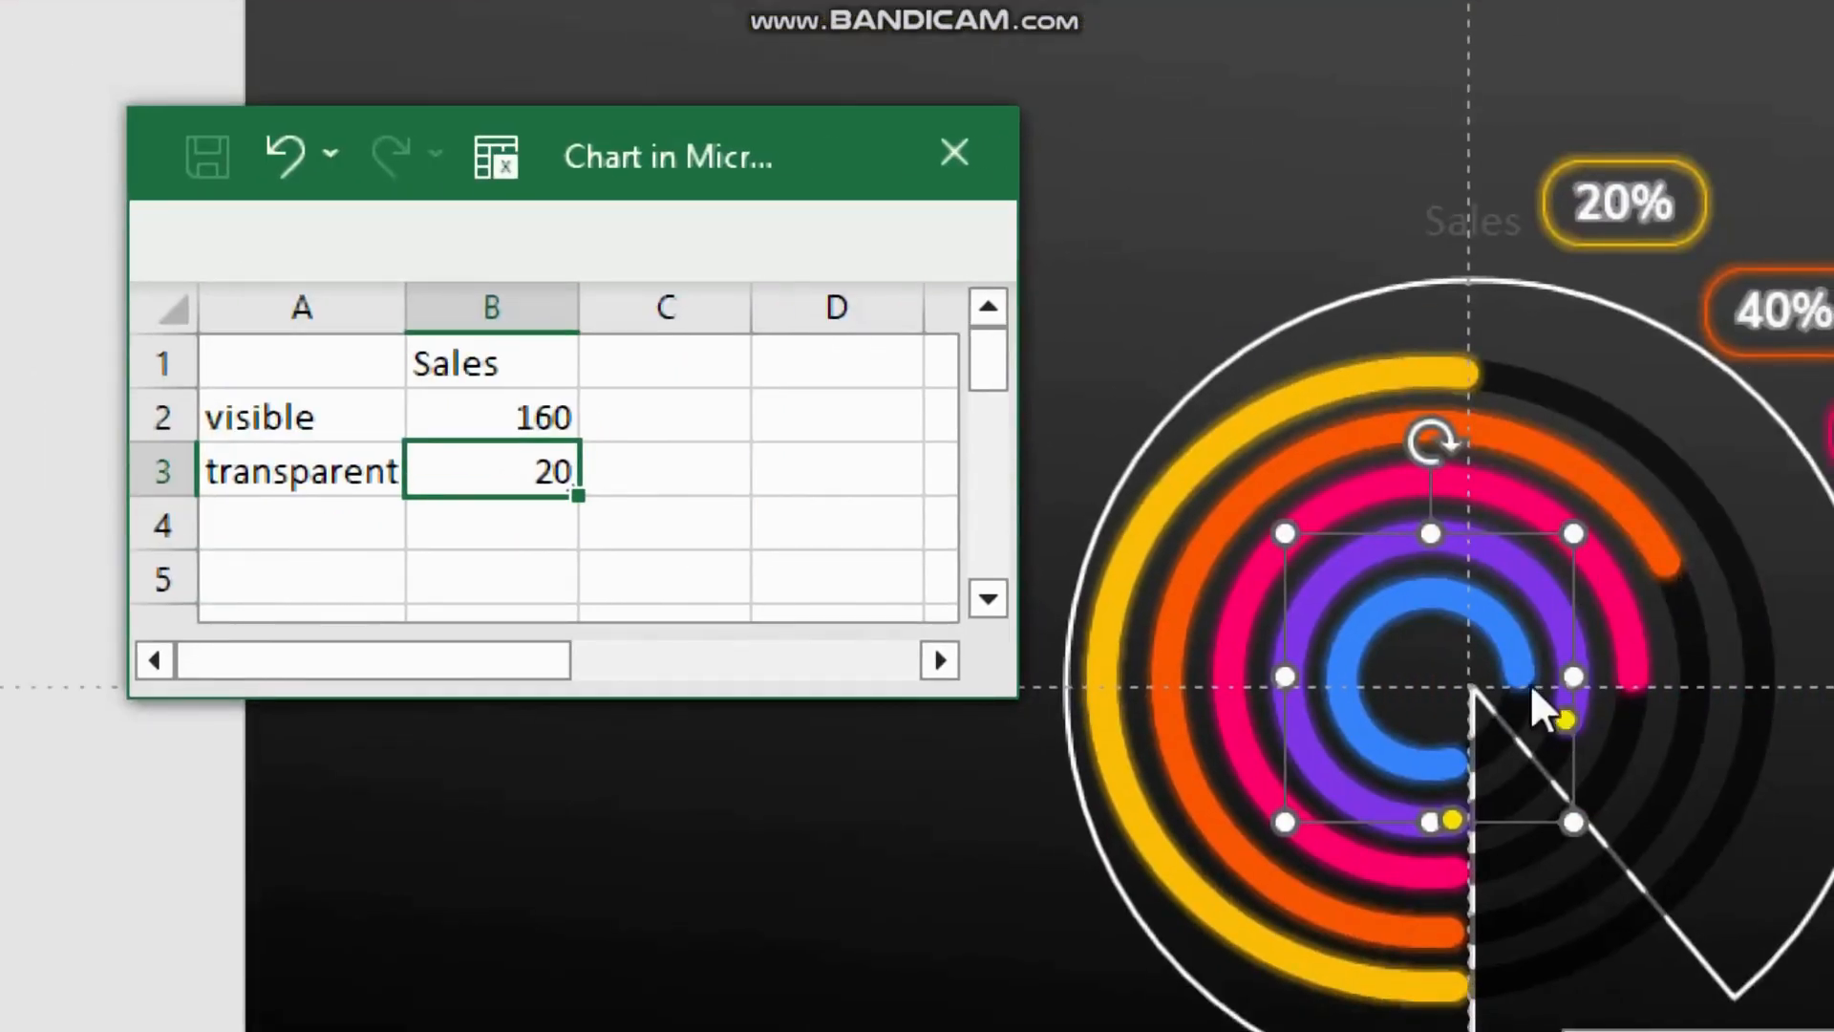
{"action": "left_click", "coordinate": [1523, 682]}
{"action": "left_click_drag", "start_coordinate": [1519, 676], "coordinate": [1516, 704]}
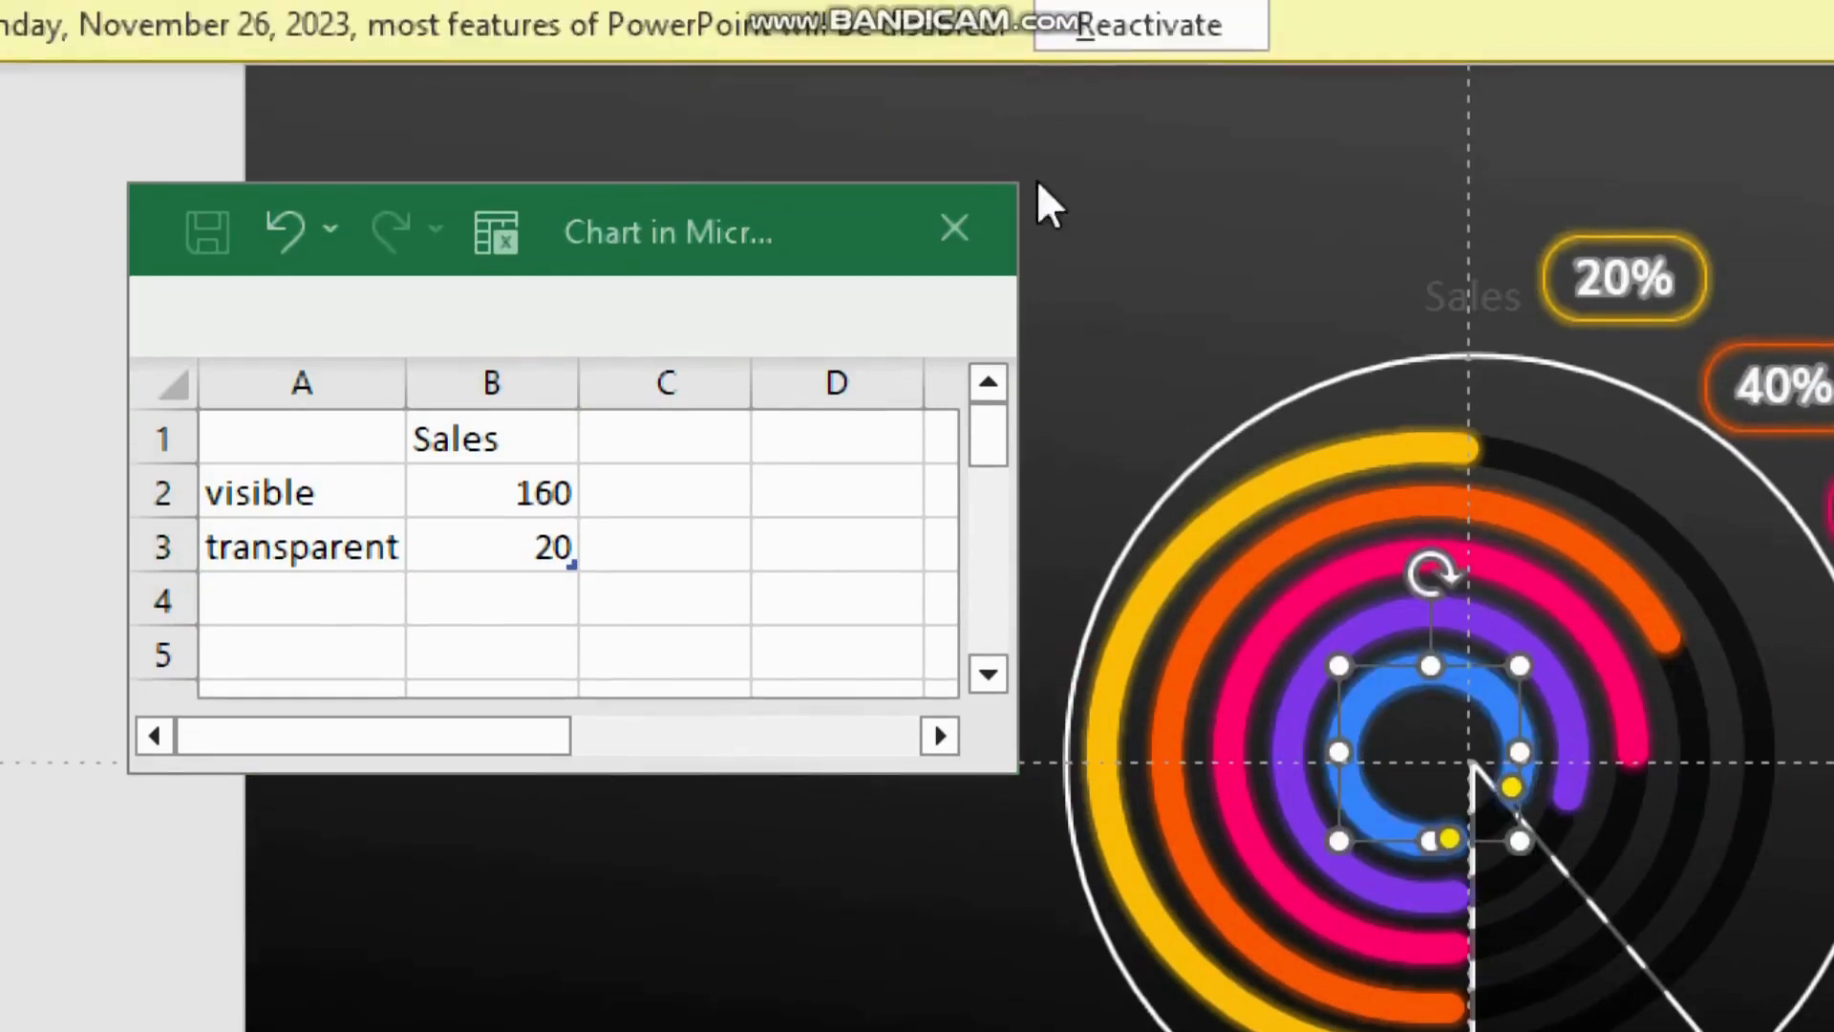
Step: Close the chart data sheet and delete the pie chart from the slide
{"action": "left_click", "coordinate": [955, 153]}
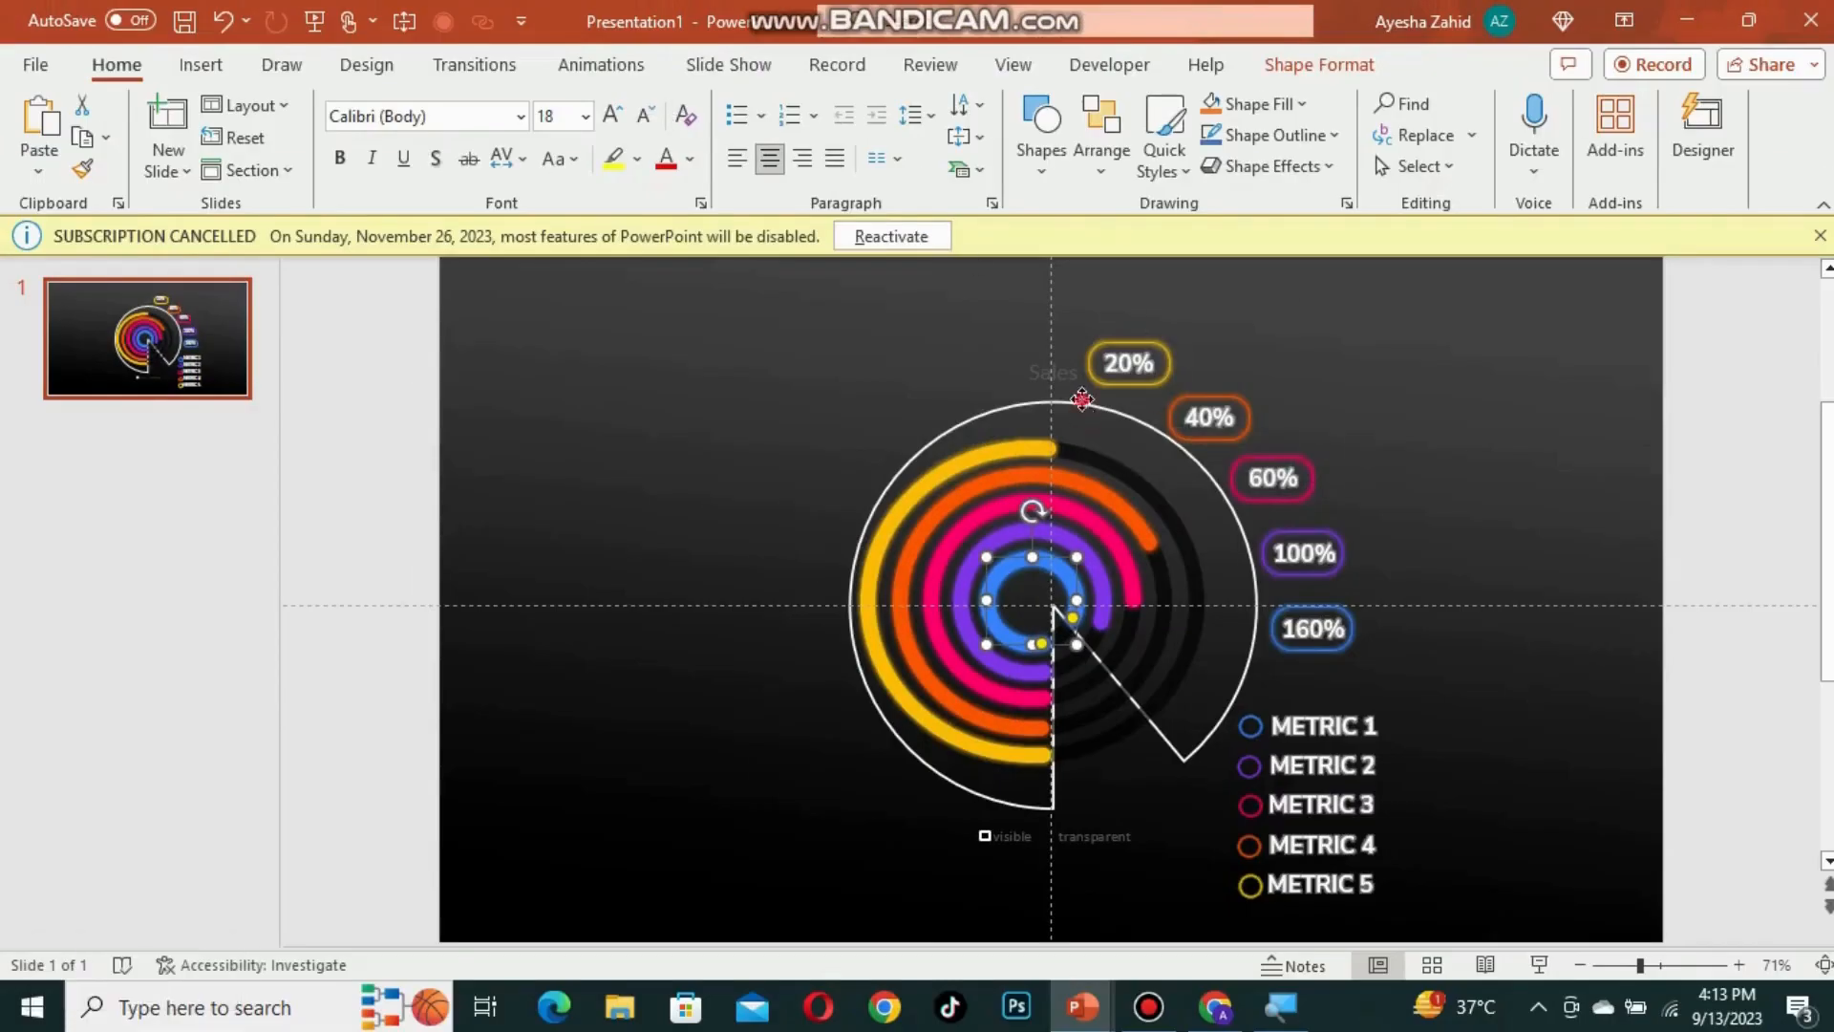
{"action": "left_click", "coordinate": [1223, 533]}
{"action": "key", "text": "BackSpace"}
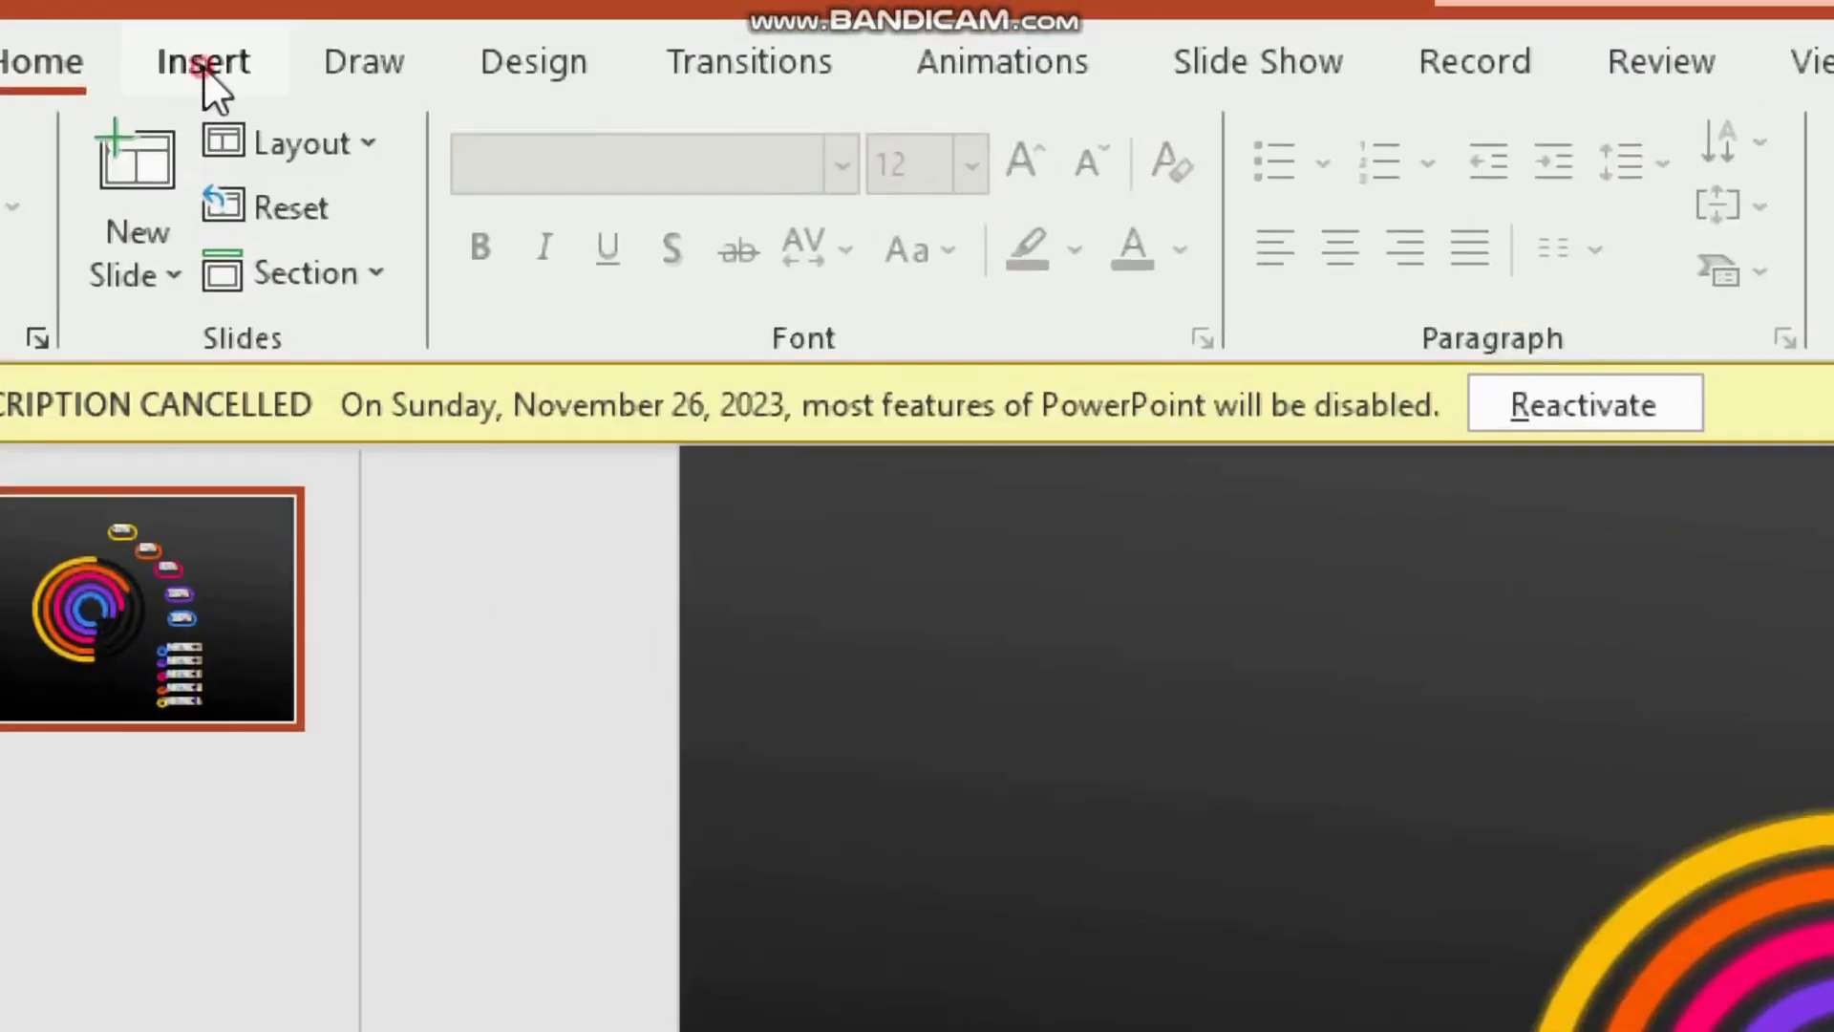
Step: Insert a circle about 3.55 inches wide to the left of the rings
{"action": "left_click", "coordinate": [202, 65]}
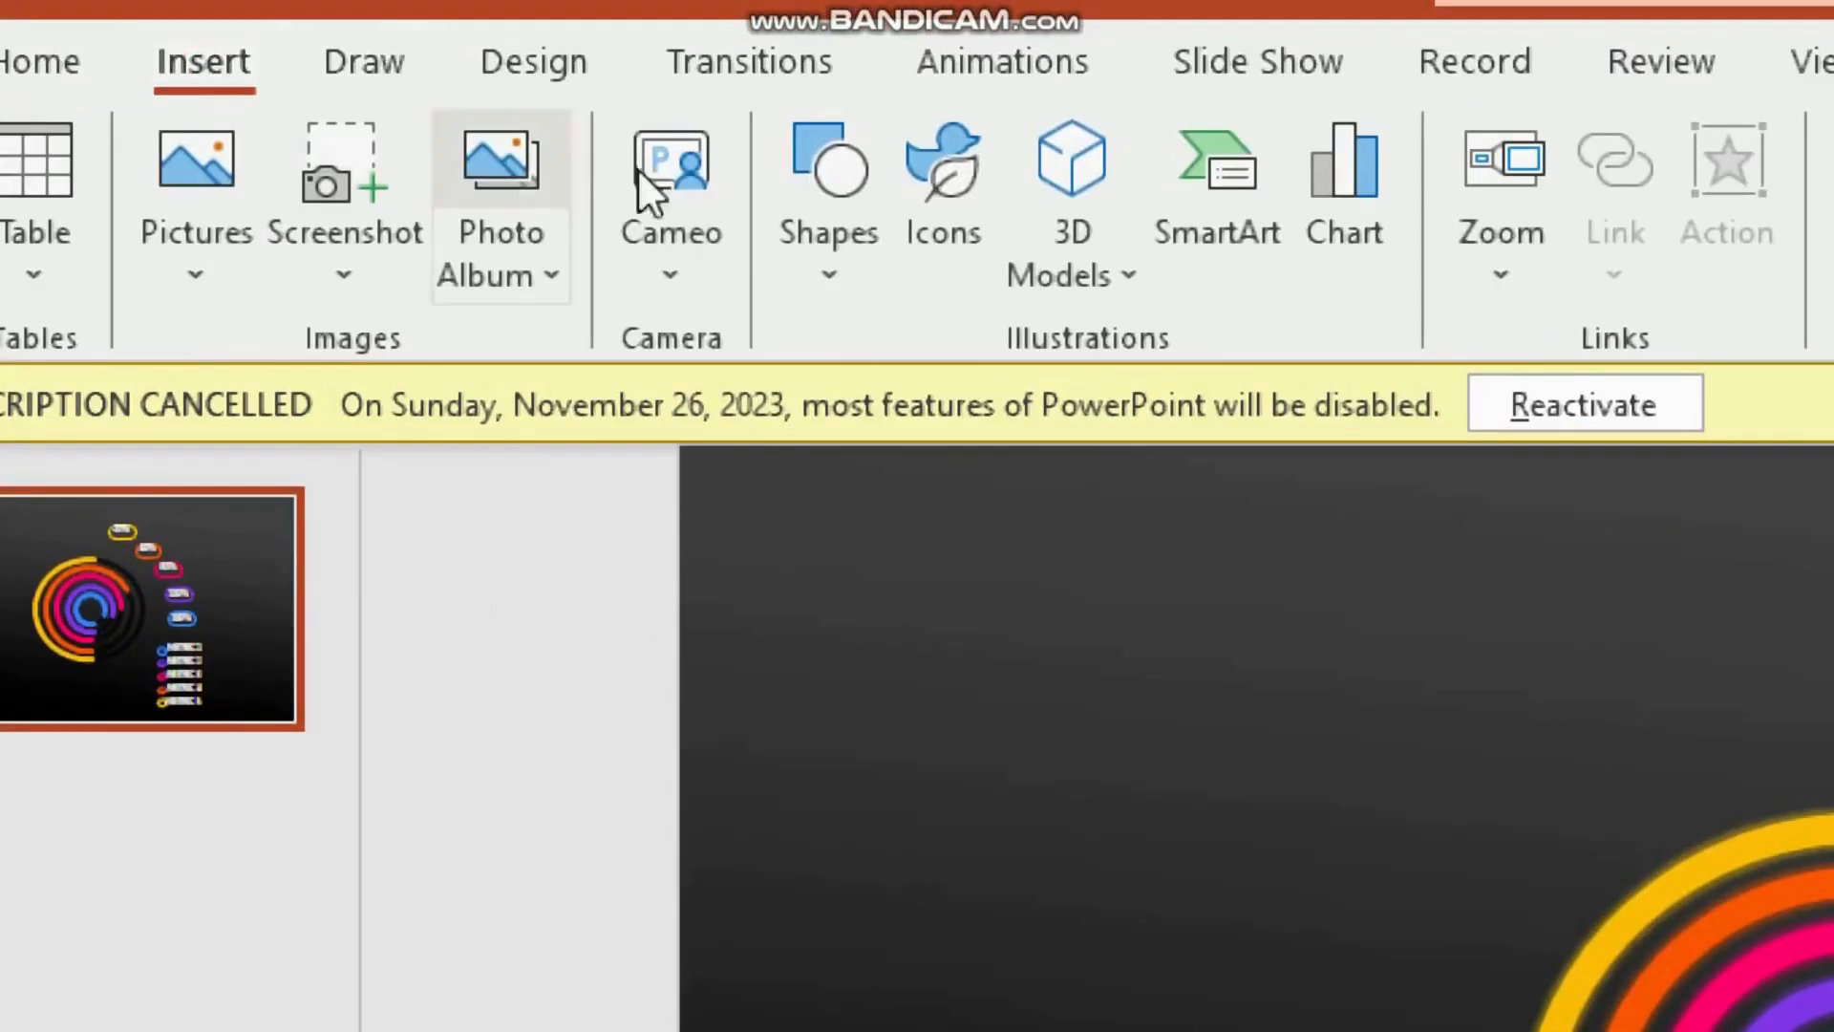
{"action": "left_click", "coordinate": [850, 275]}
{"action": "left_click", "coordinate": [1020, 413]}
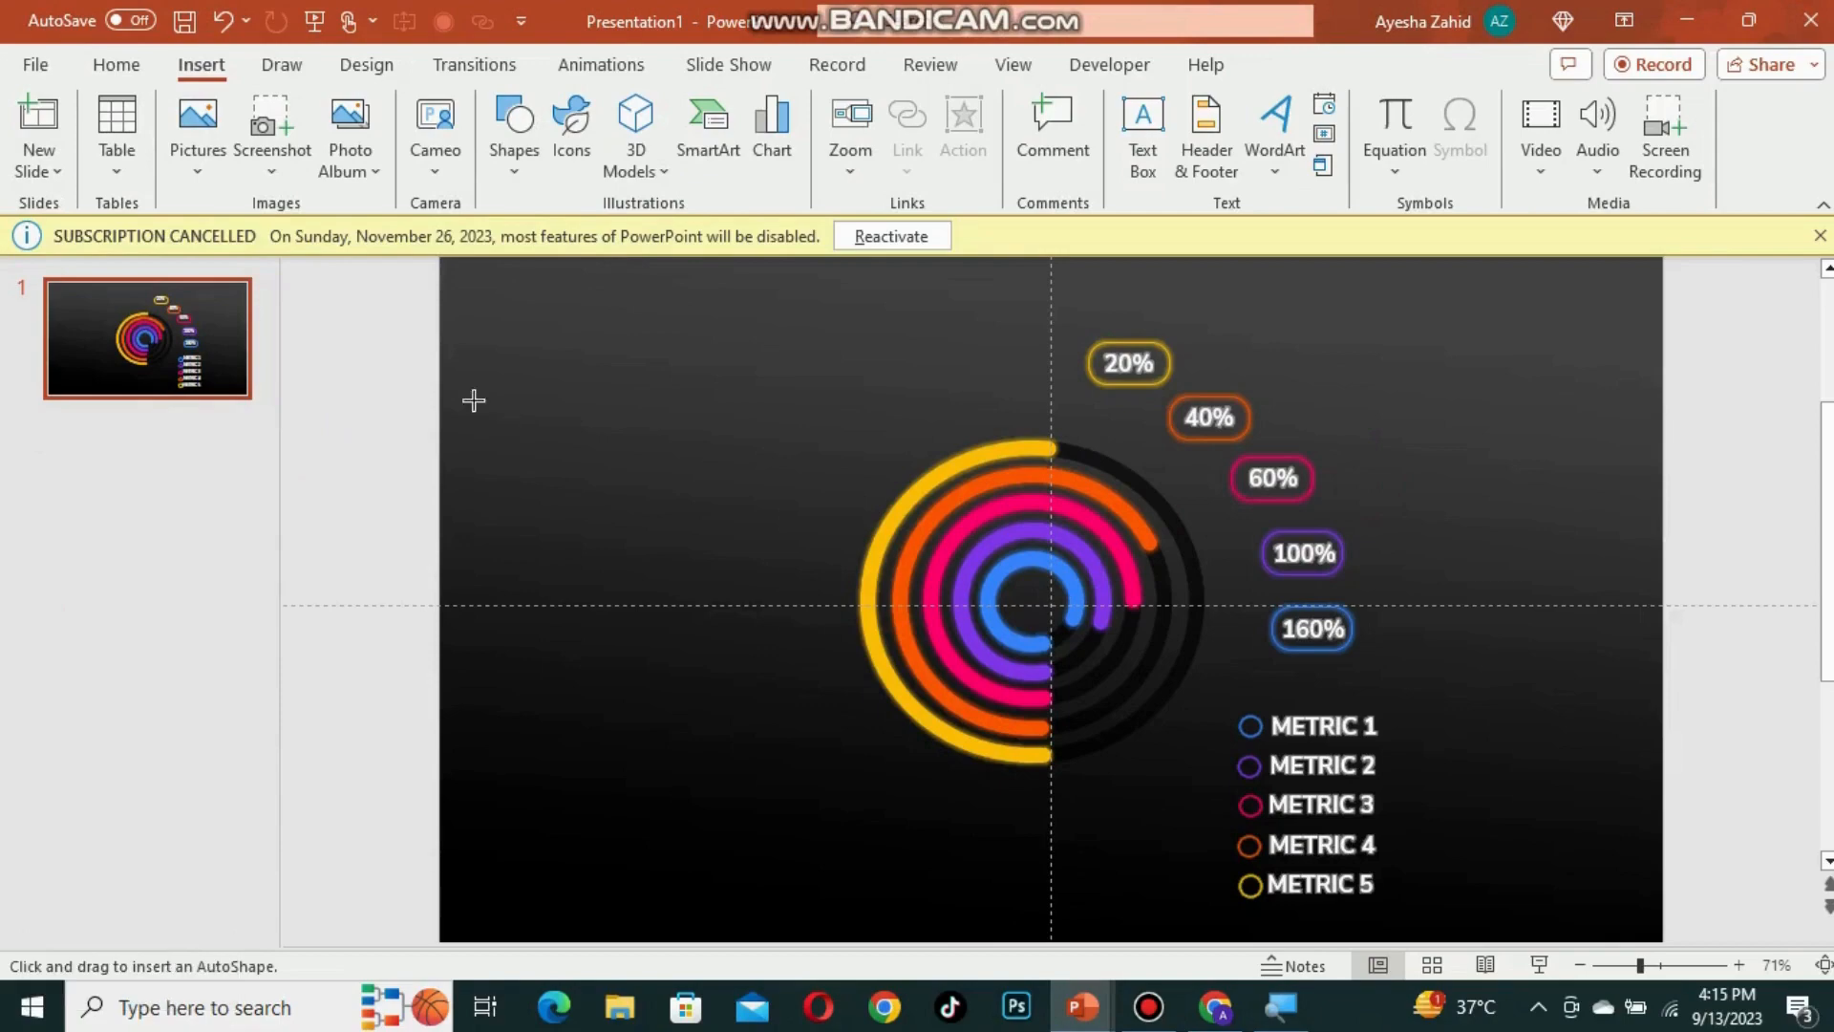
{"action": "left_click_drag", "start_coordinate": [474, 401], "coordinate": [785, 711]}
Step: Open Format Shape for the circle, remove its outline and give it a radial gradient fill
{"action": "right_click", "coordinate": [686, 521]}
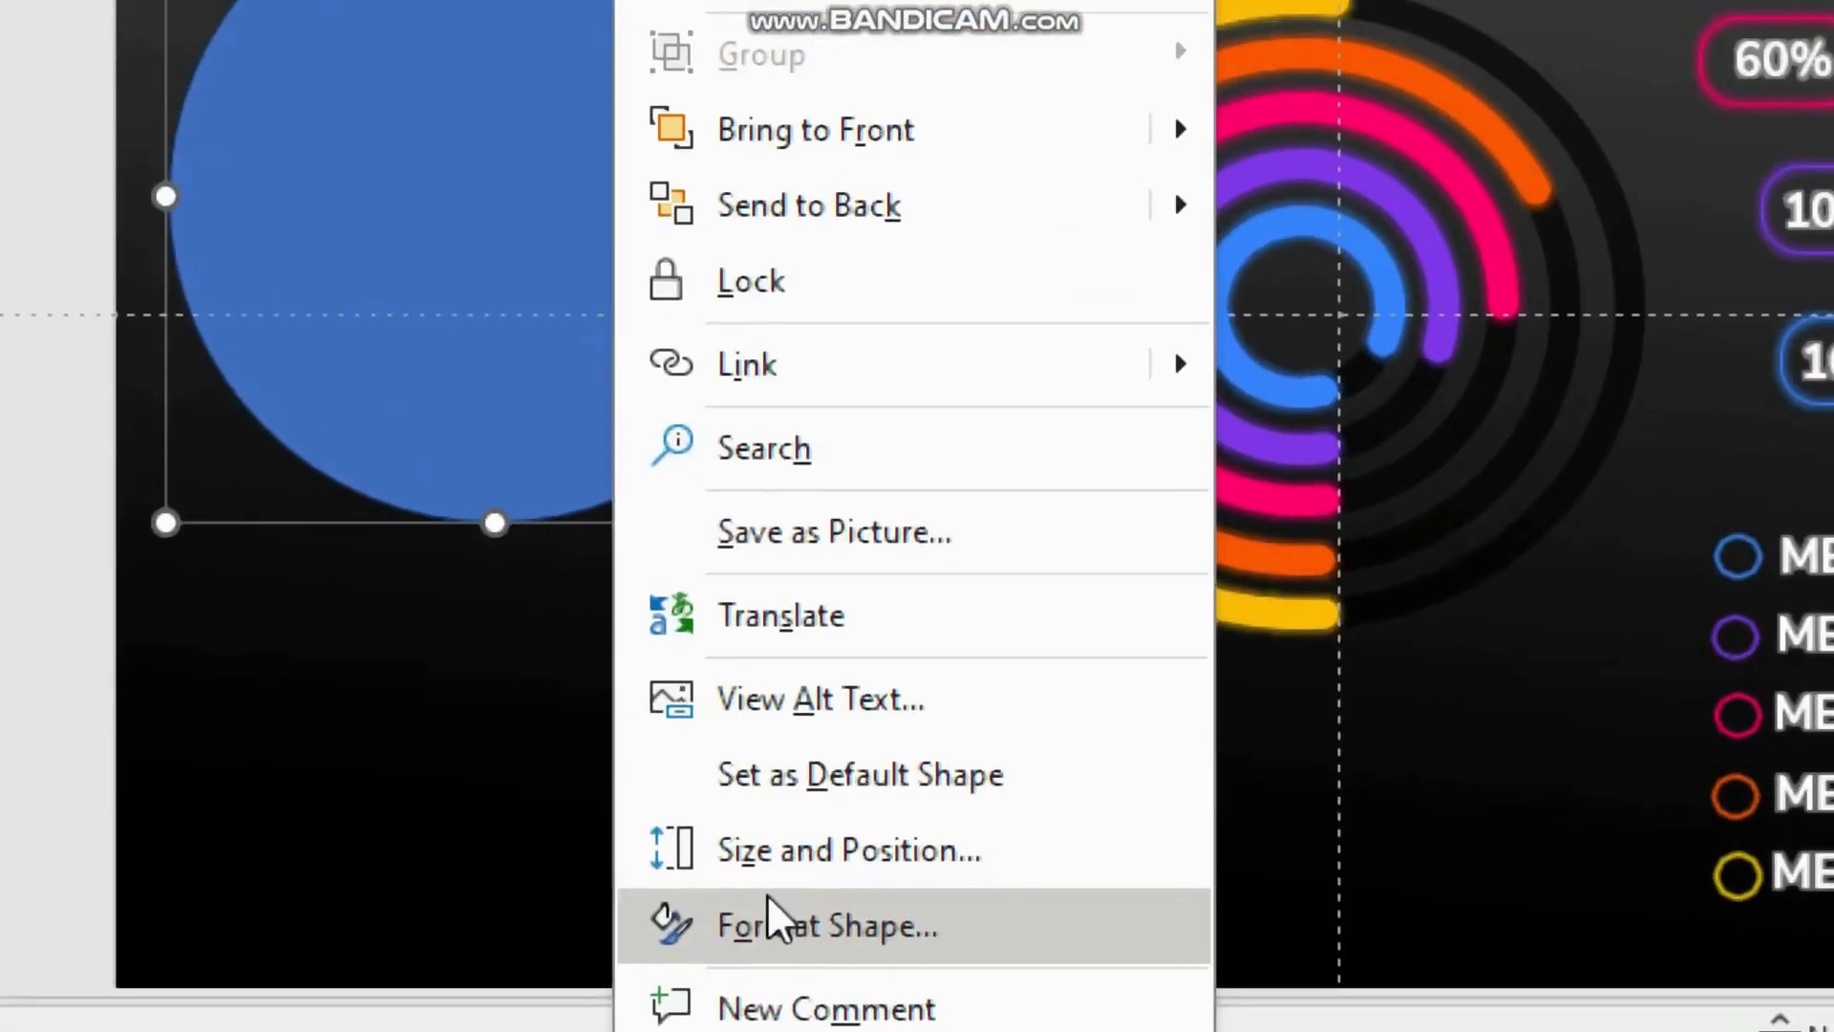
{"action": "left_click", "coordinate": [766, 898]}
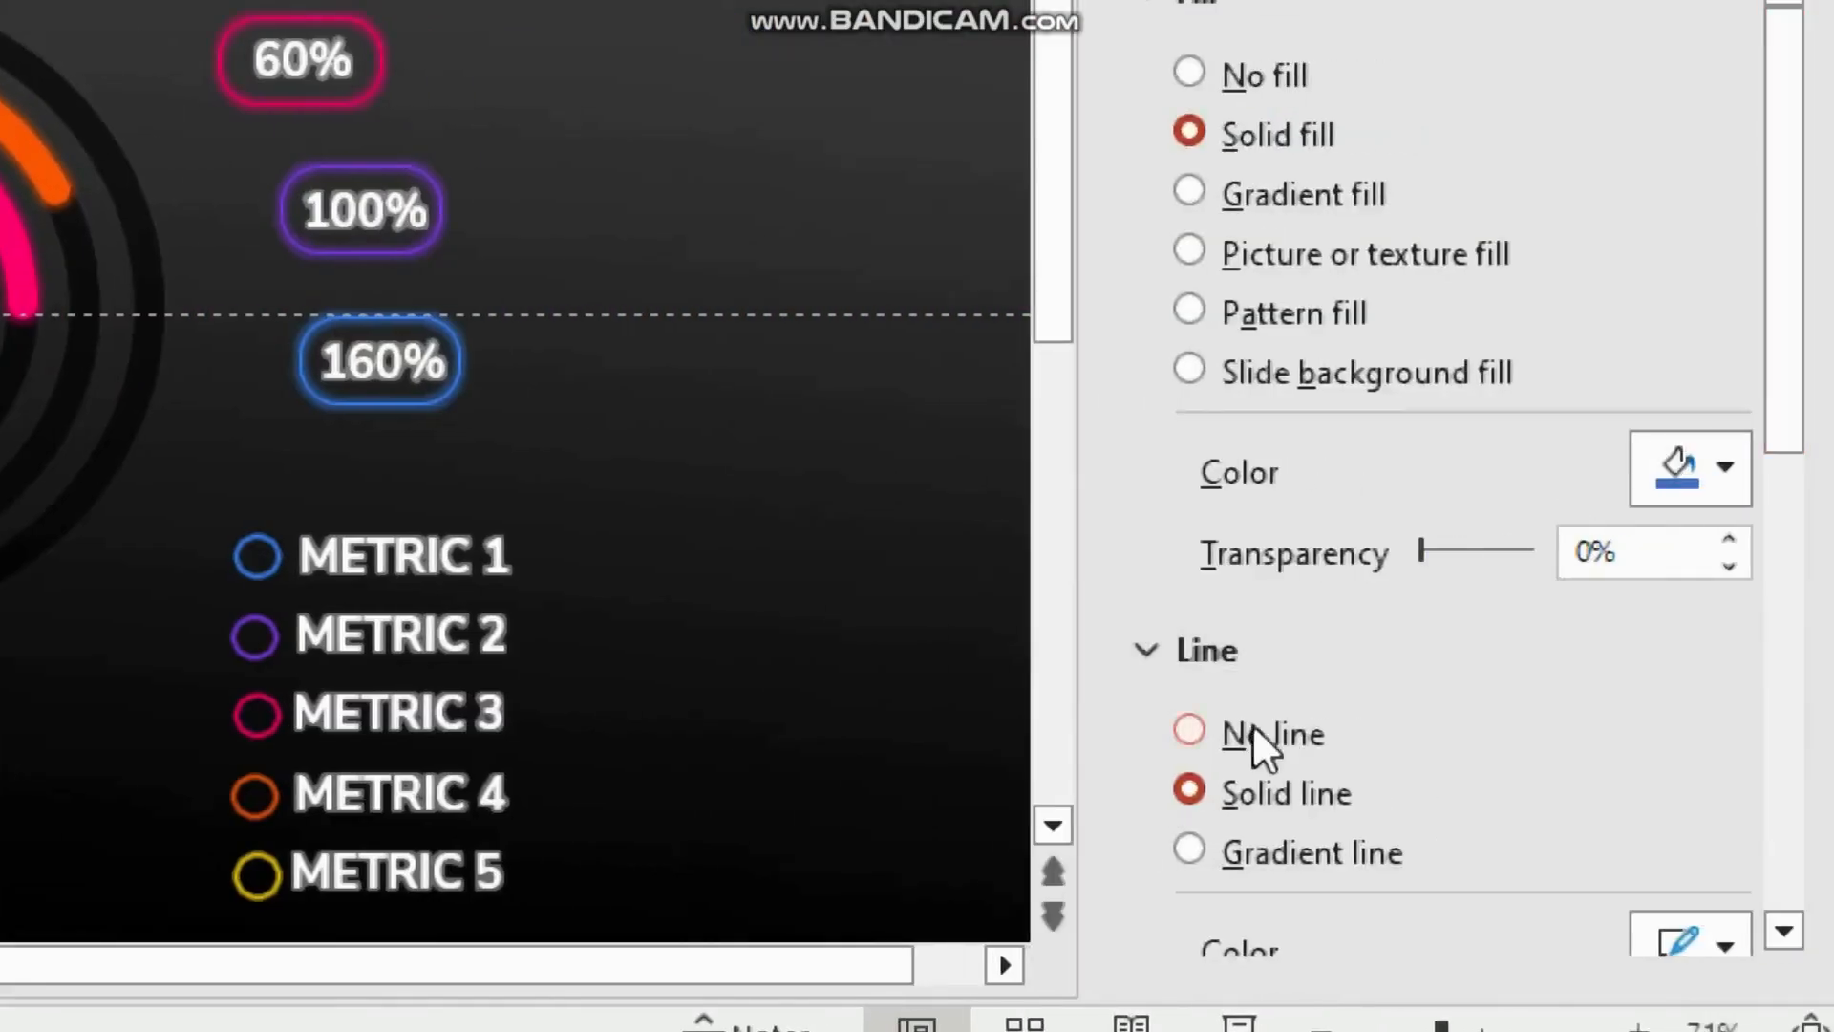
{"action": "left_click", "coordinate": [1252, 731]}
{"action": "left_click", "coordinate": [1194, 194]}
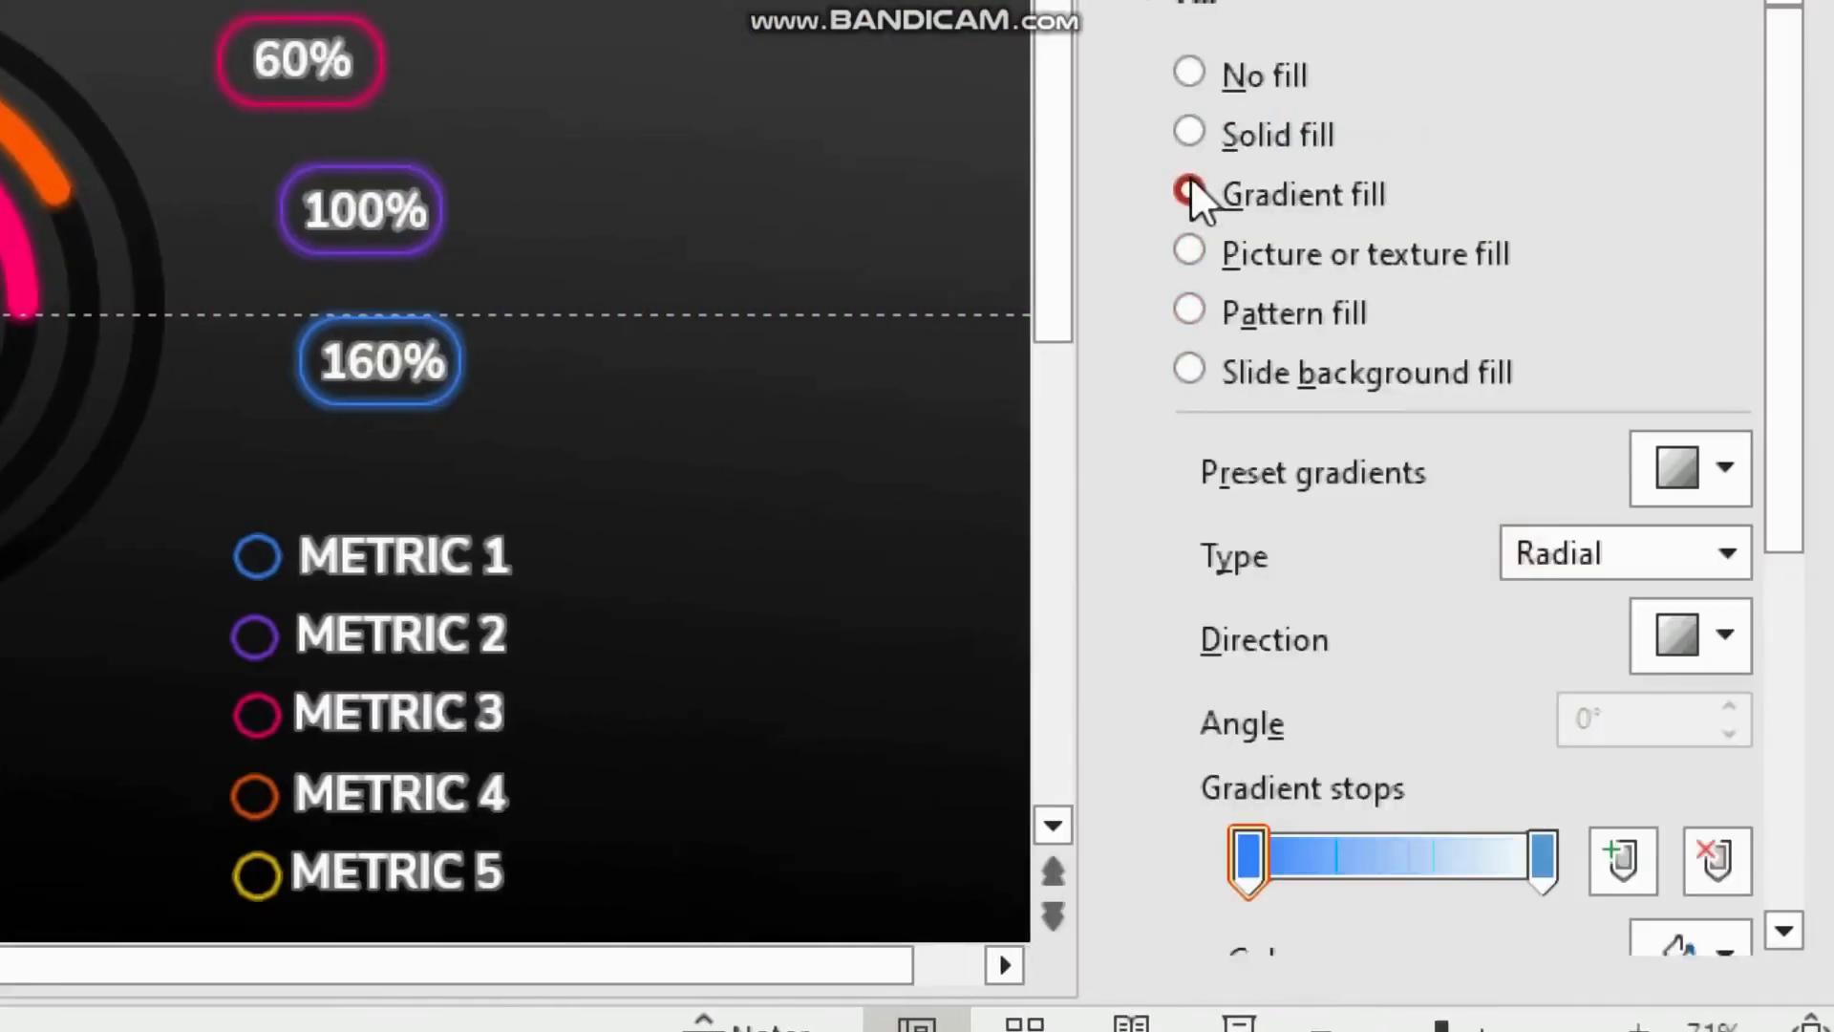
{"action": "scroll", "coordinate": [1498, 783], "scroll_direction": "down", "scroll_amount": 2}
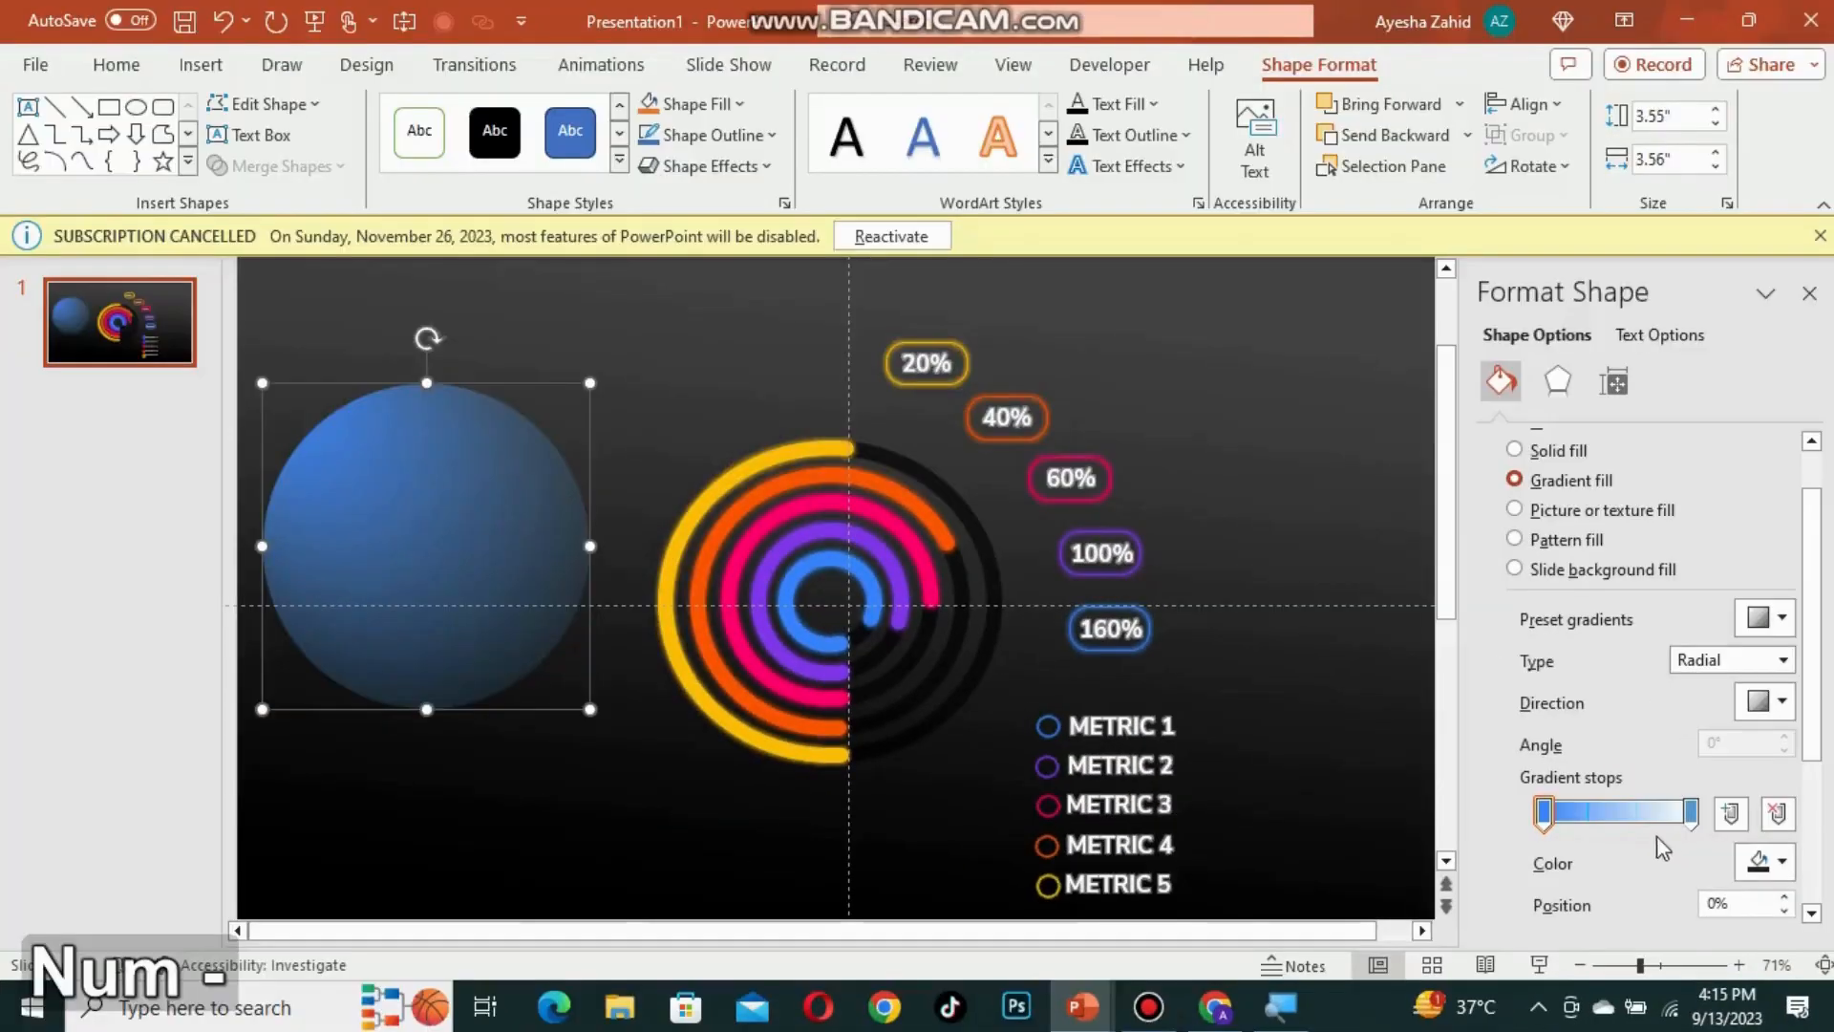
{"action": "scroll", "coordinate": [1754, 857], "scroll_direction": "down", "scroll_amount": 1}
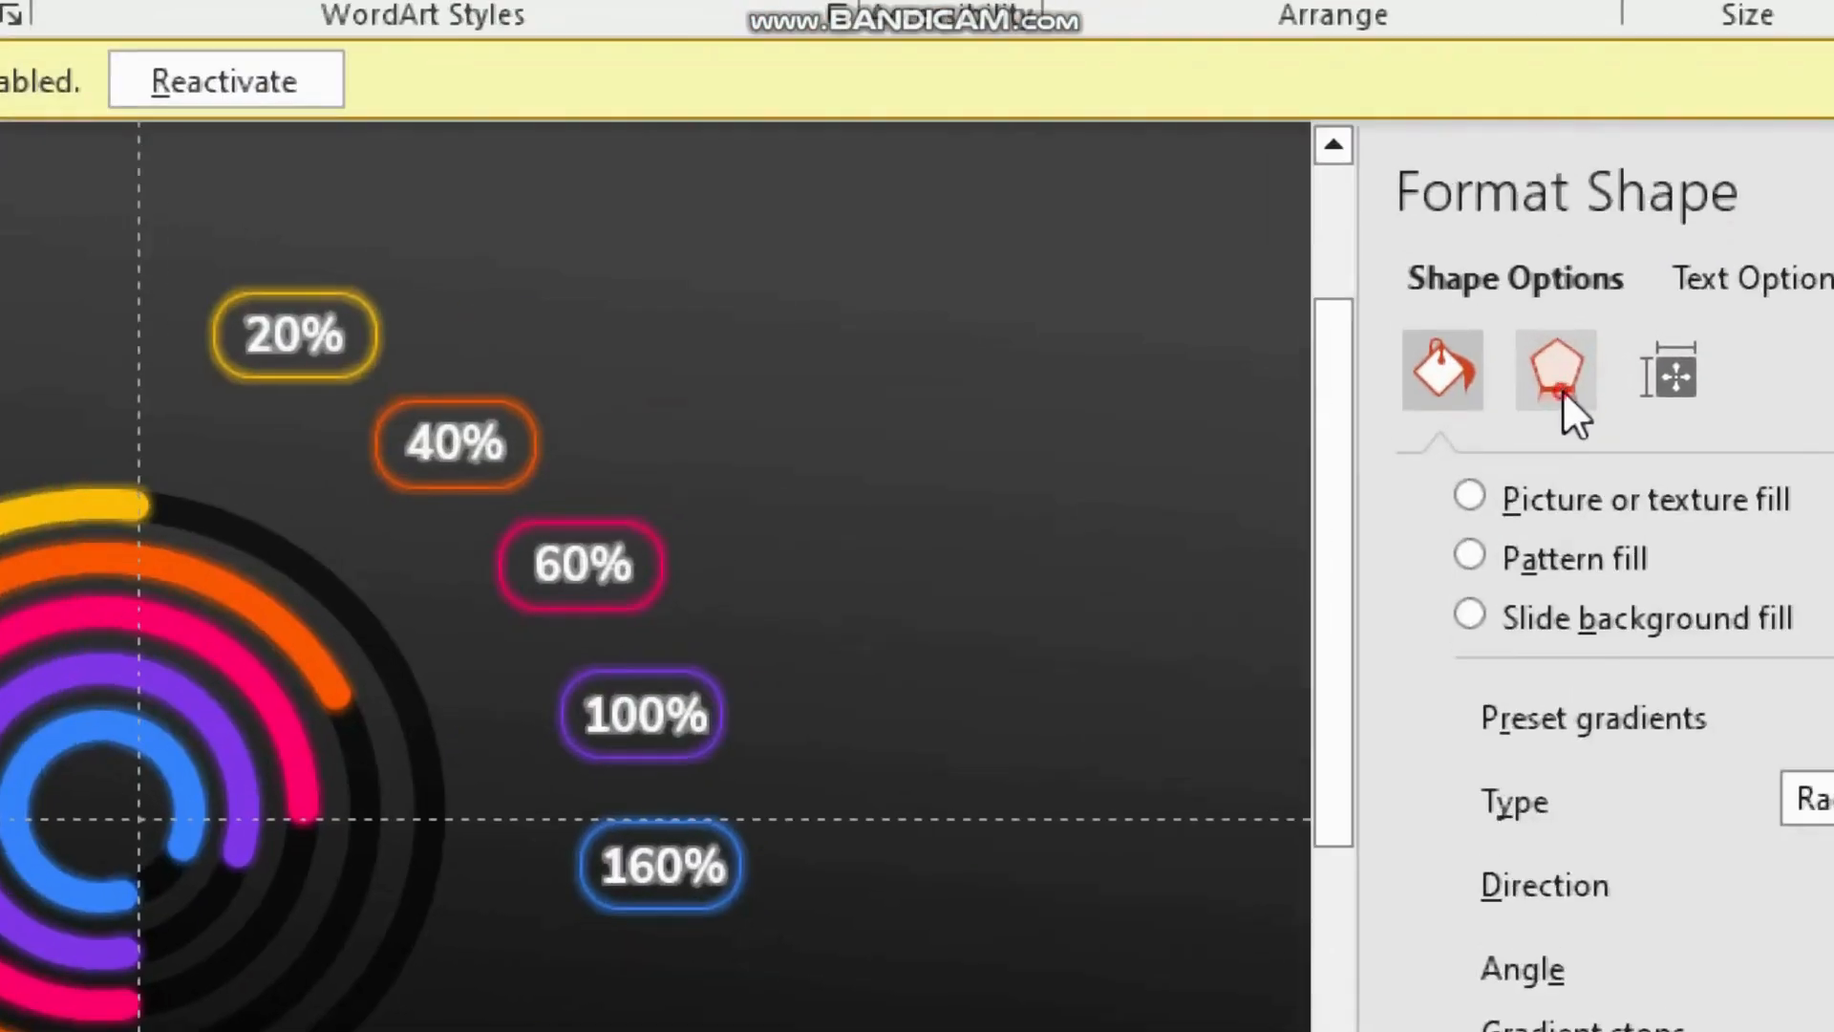
Step: Set the circle's soft edges size to 100 pt
{"action": "left_click", "coordinate": [1560, 390]}
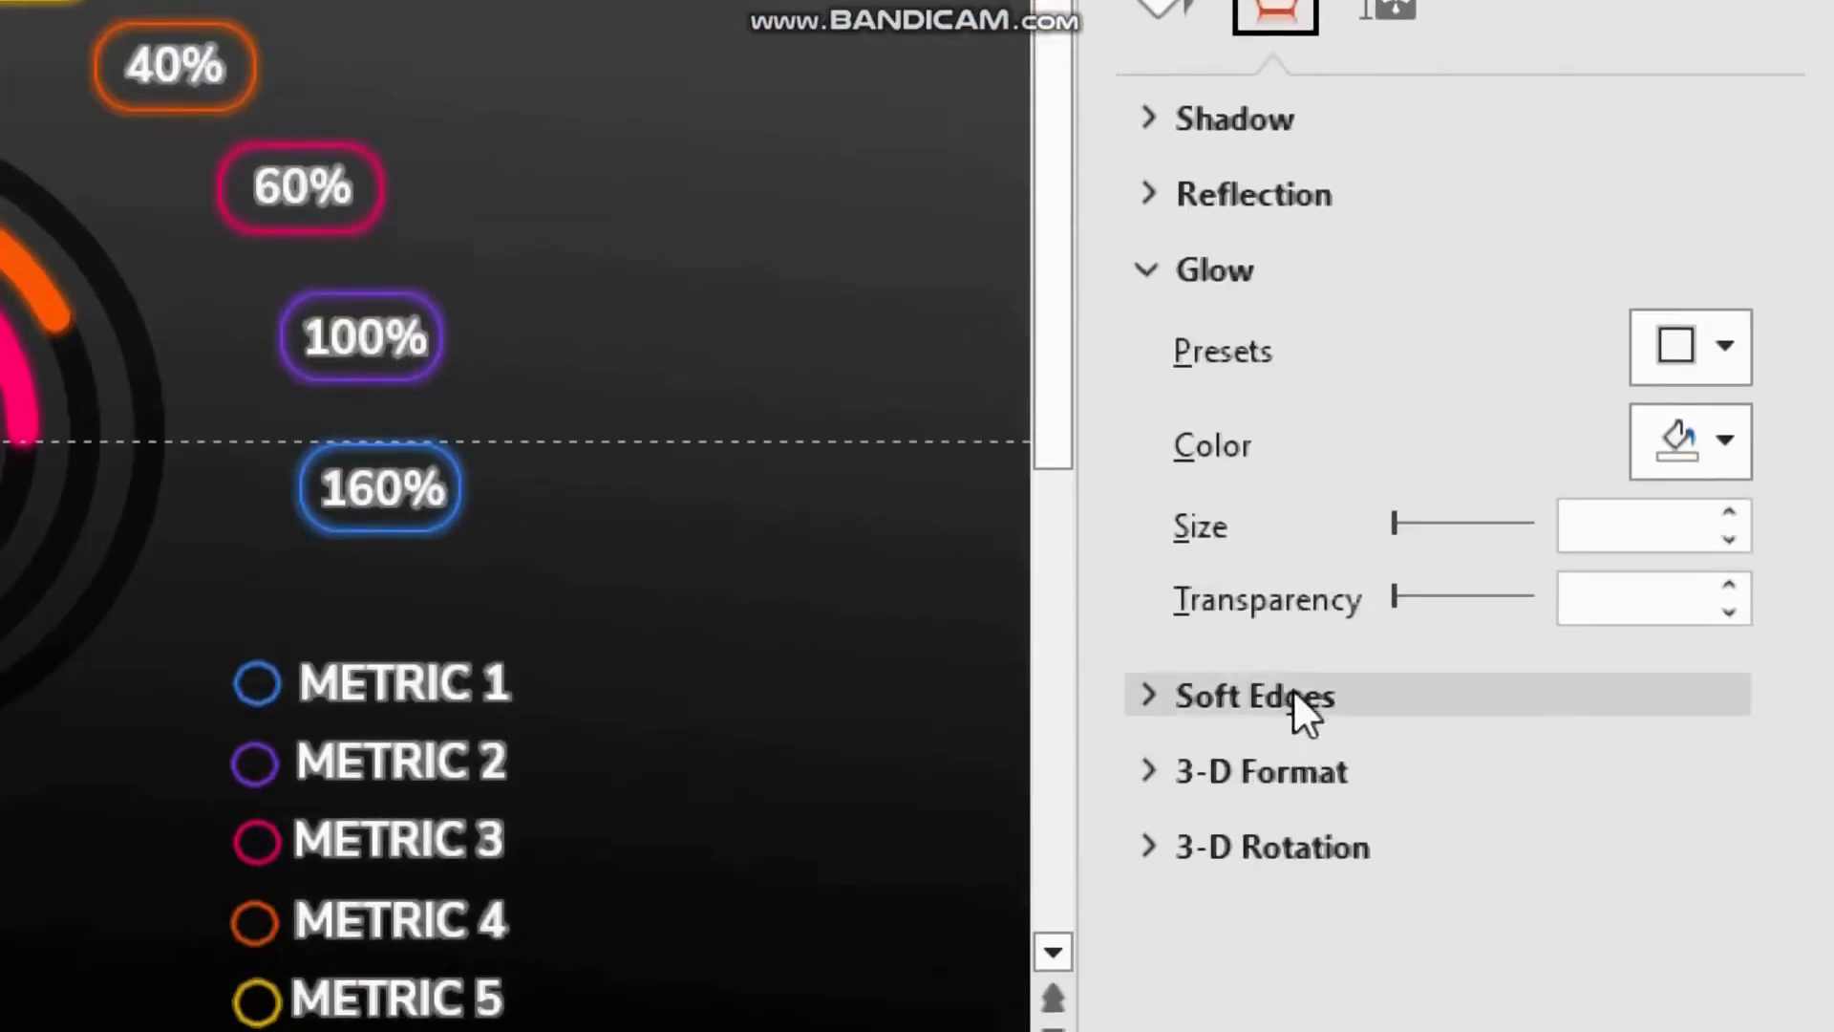
{"action": "left_click", "coordinate": [1294, 697]}
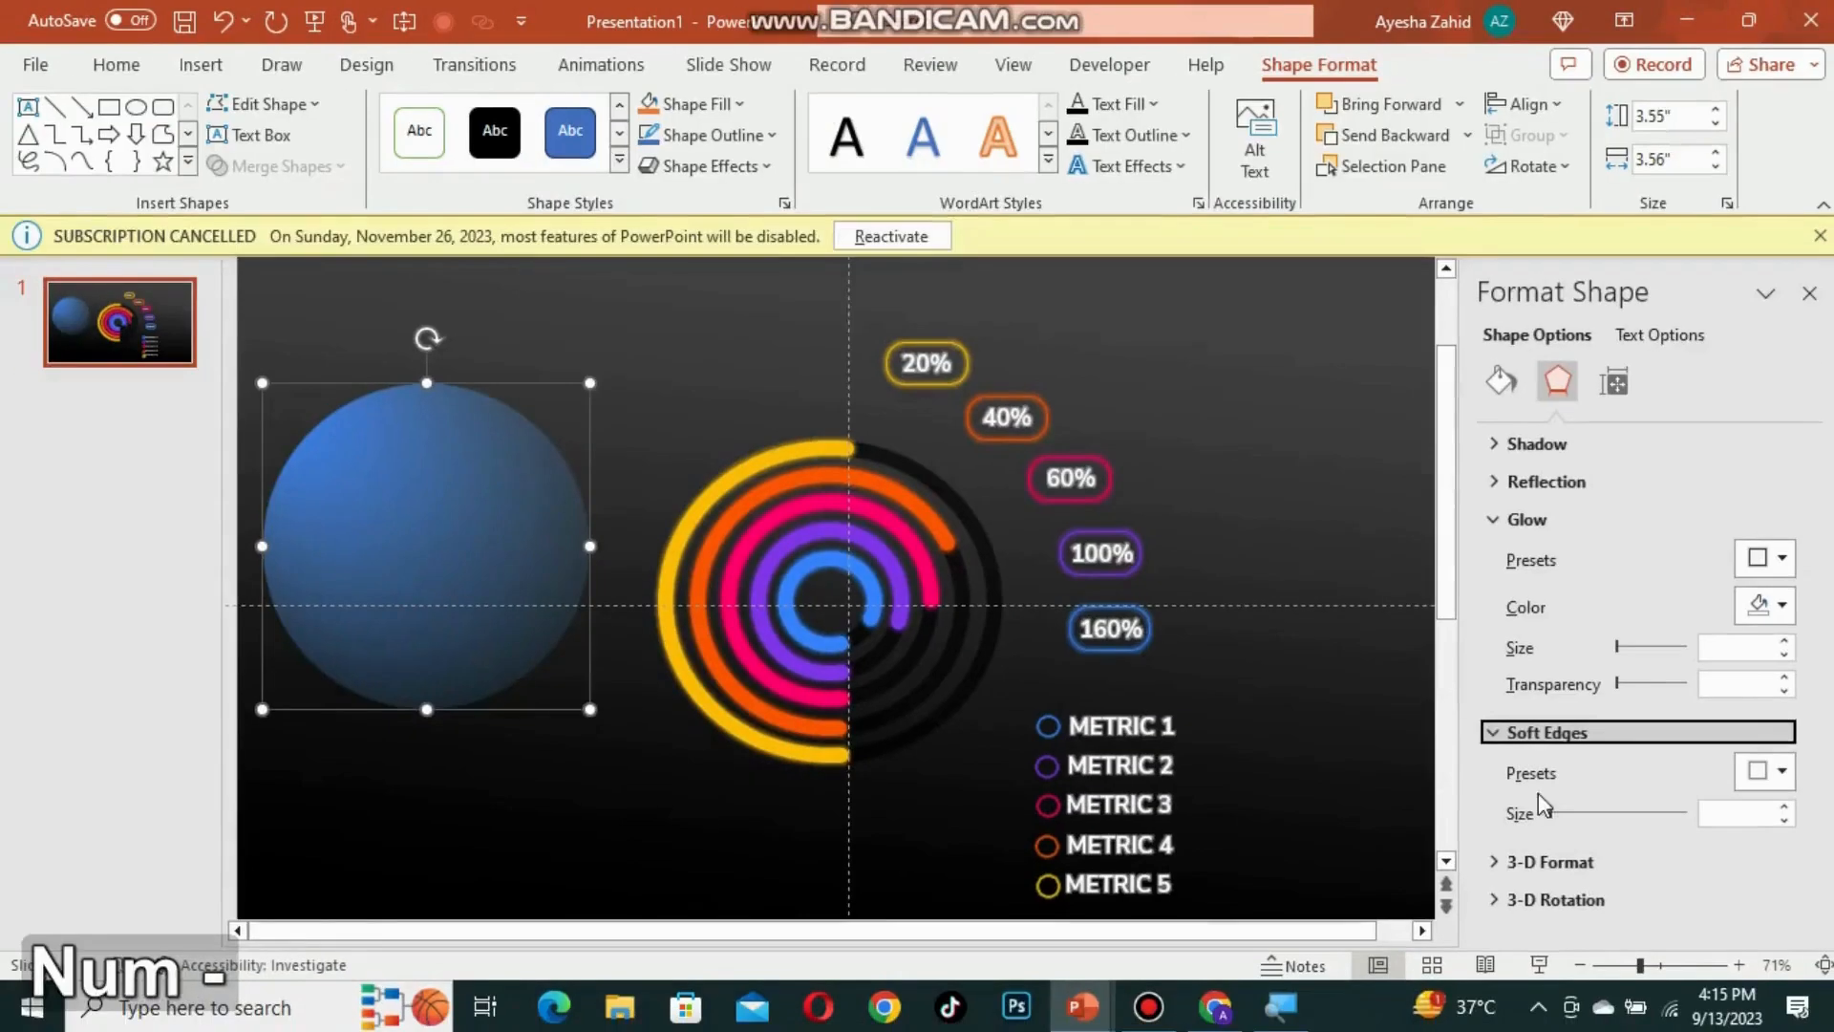
{"action": "left_click_drag", "start_coordinate": [1549, 812], "coordinate": [1569, 813]}
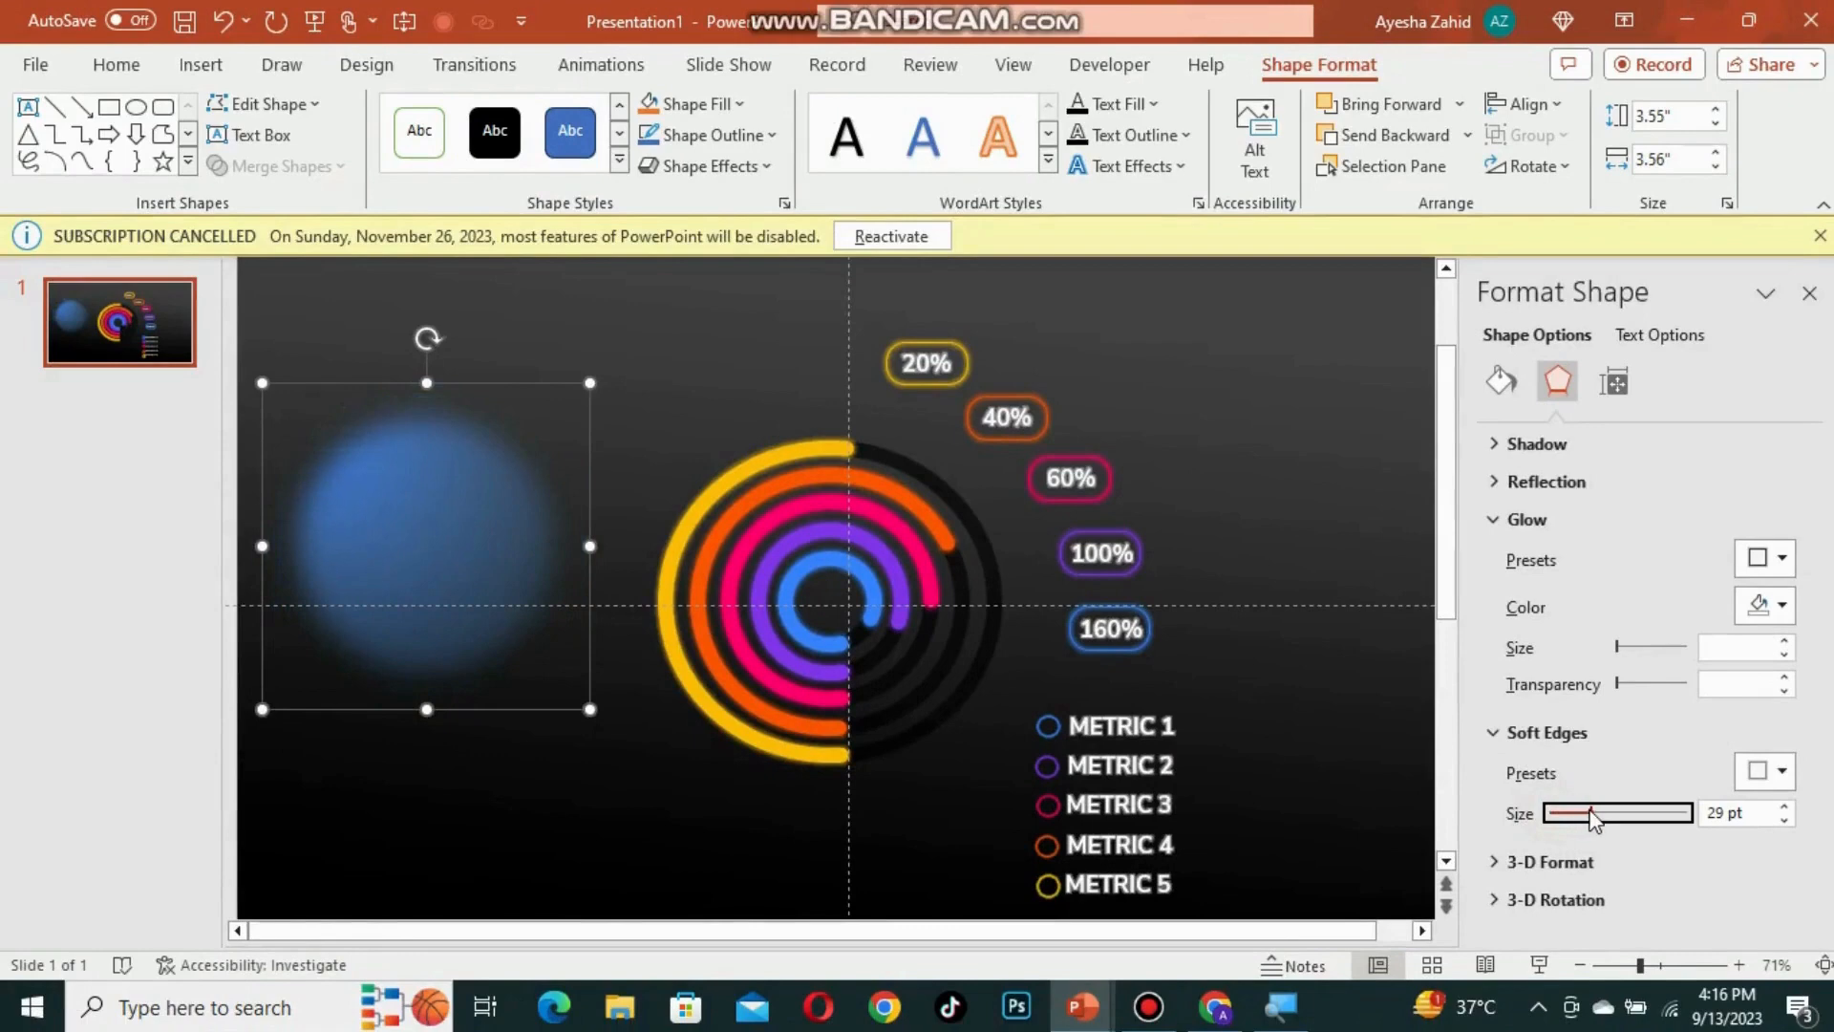
{"action": "left_click_drag", "start_coordinate": [1593, 817], "coordinate": [1611, 817]}
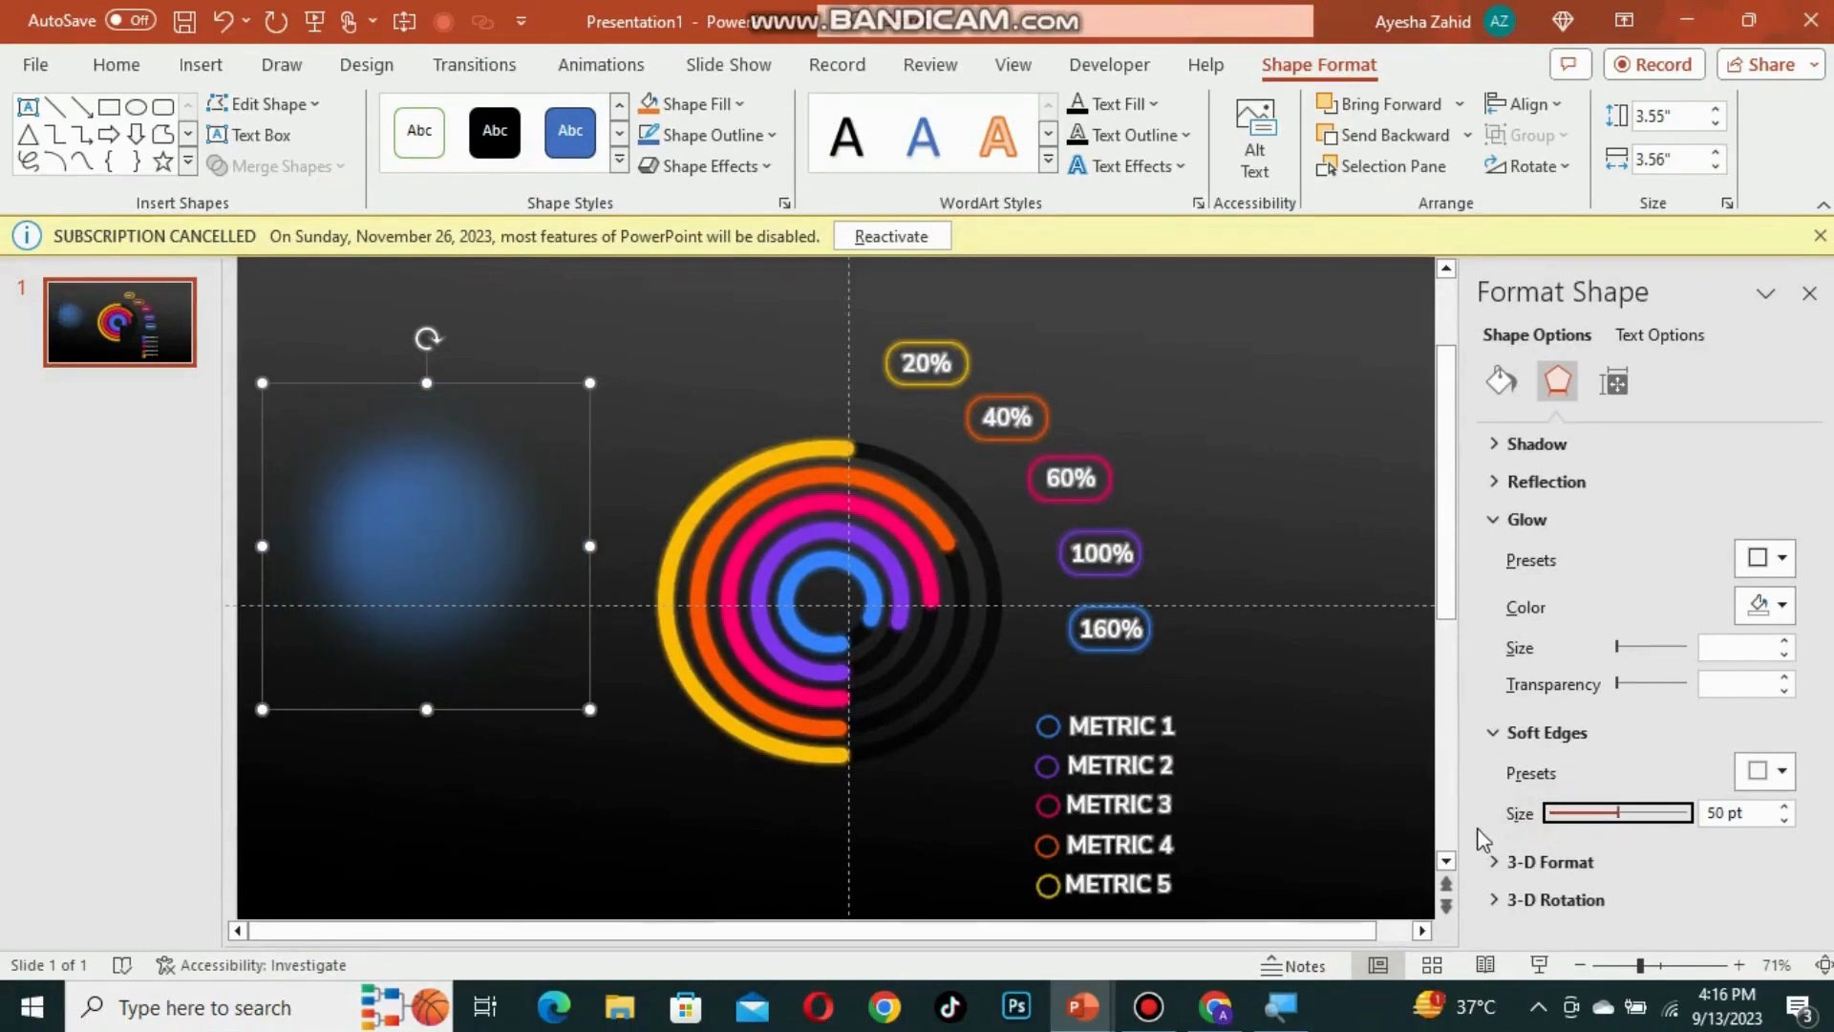
{"action": "key", "text": "super+plus"}
{"action": "left_click_drag", "start_coordinate": [1617, 813], "coordinate": [1659, 808]}
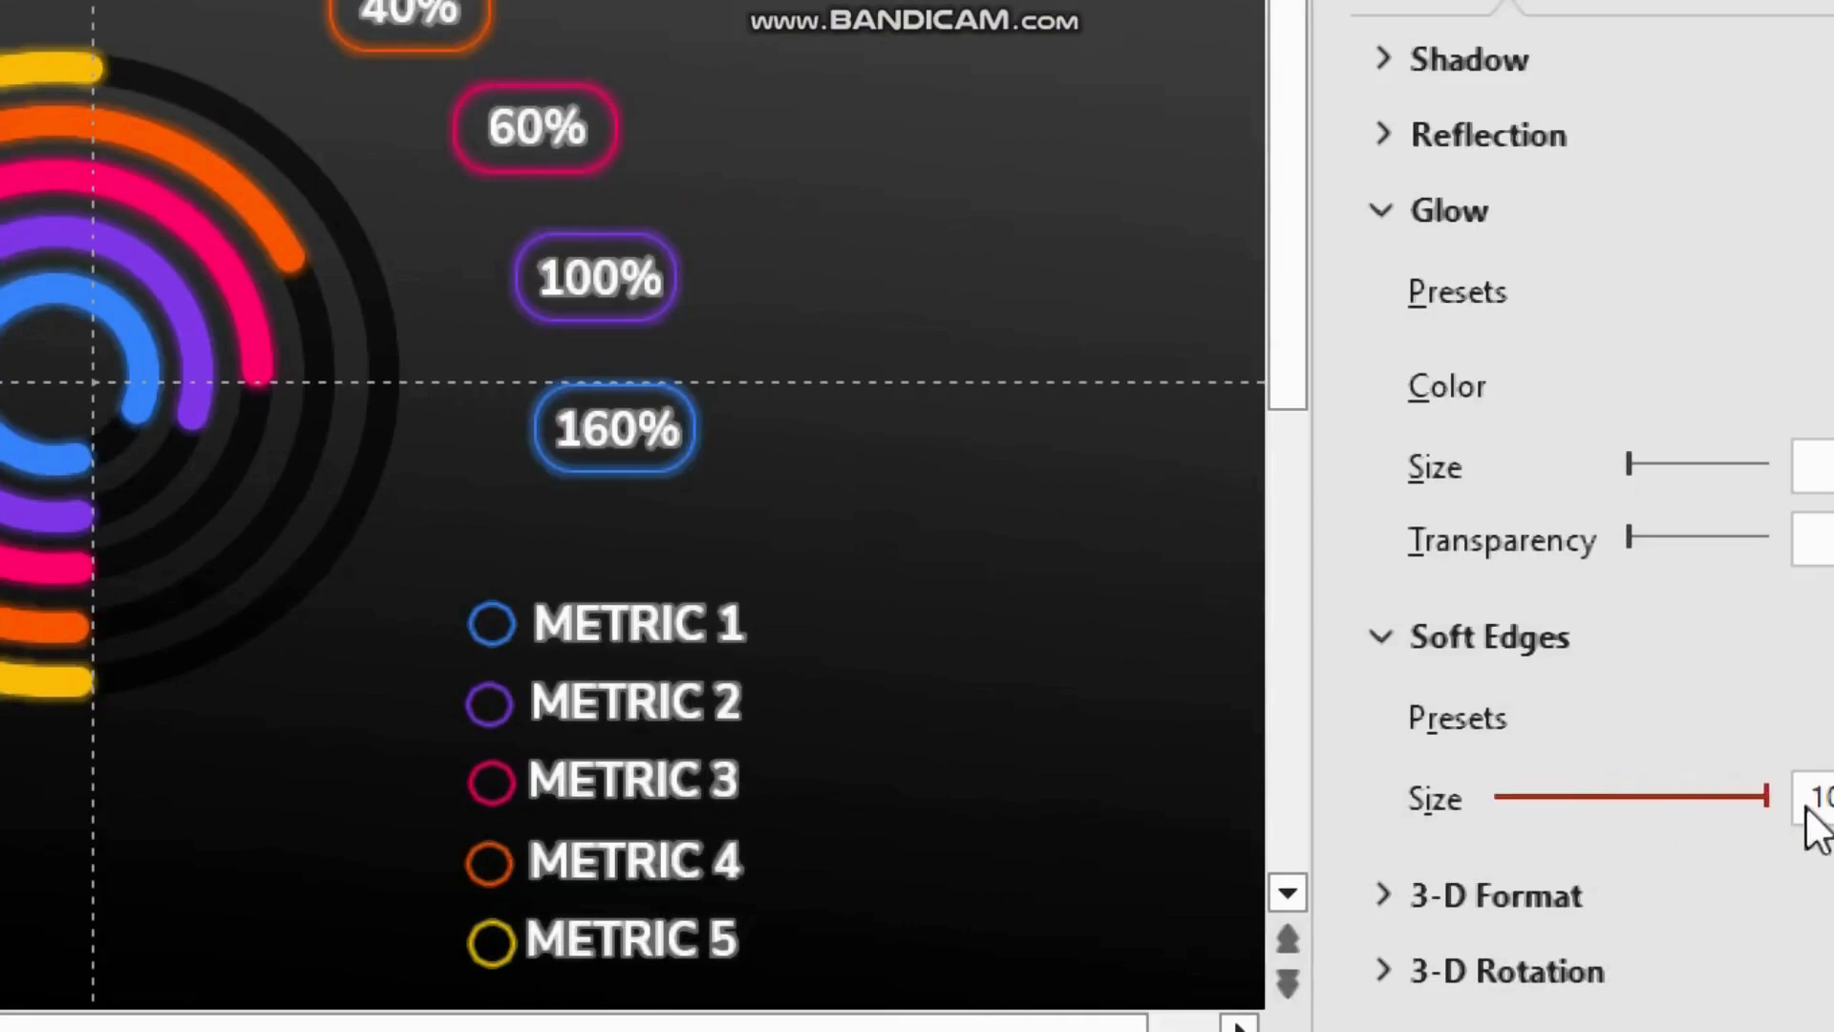
{"action": "key", "text": "super+minus"}
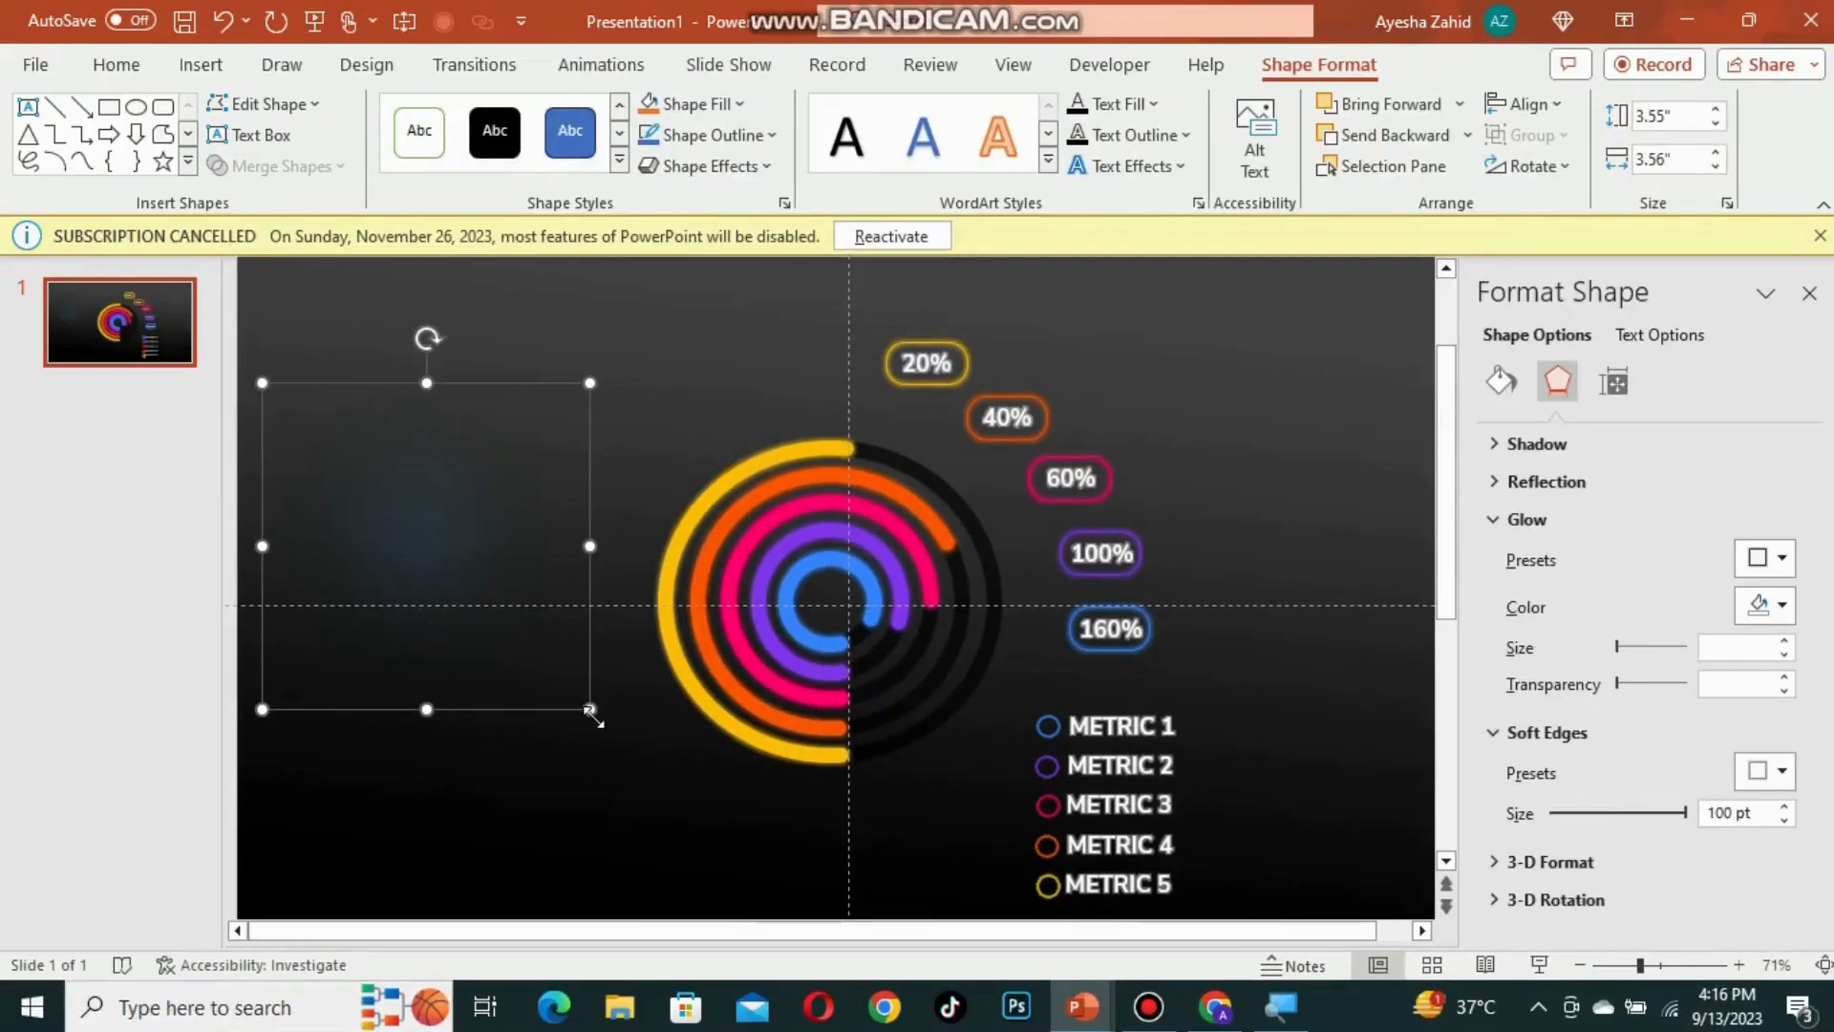
Step: Enlarge the soft circle to about 6.45 inches, centre it behind the rings and send it to the back
{"action": "left_click_drag", "start_coordinate": [592, 713], "coordinate": [720, 834]}
{"action": "left_click_drag", "start_coordinate": [468, 606], "coordinate": [871, 645]}
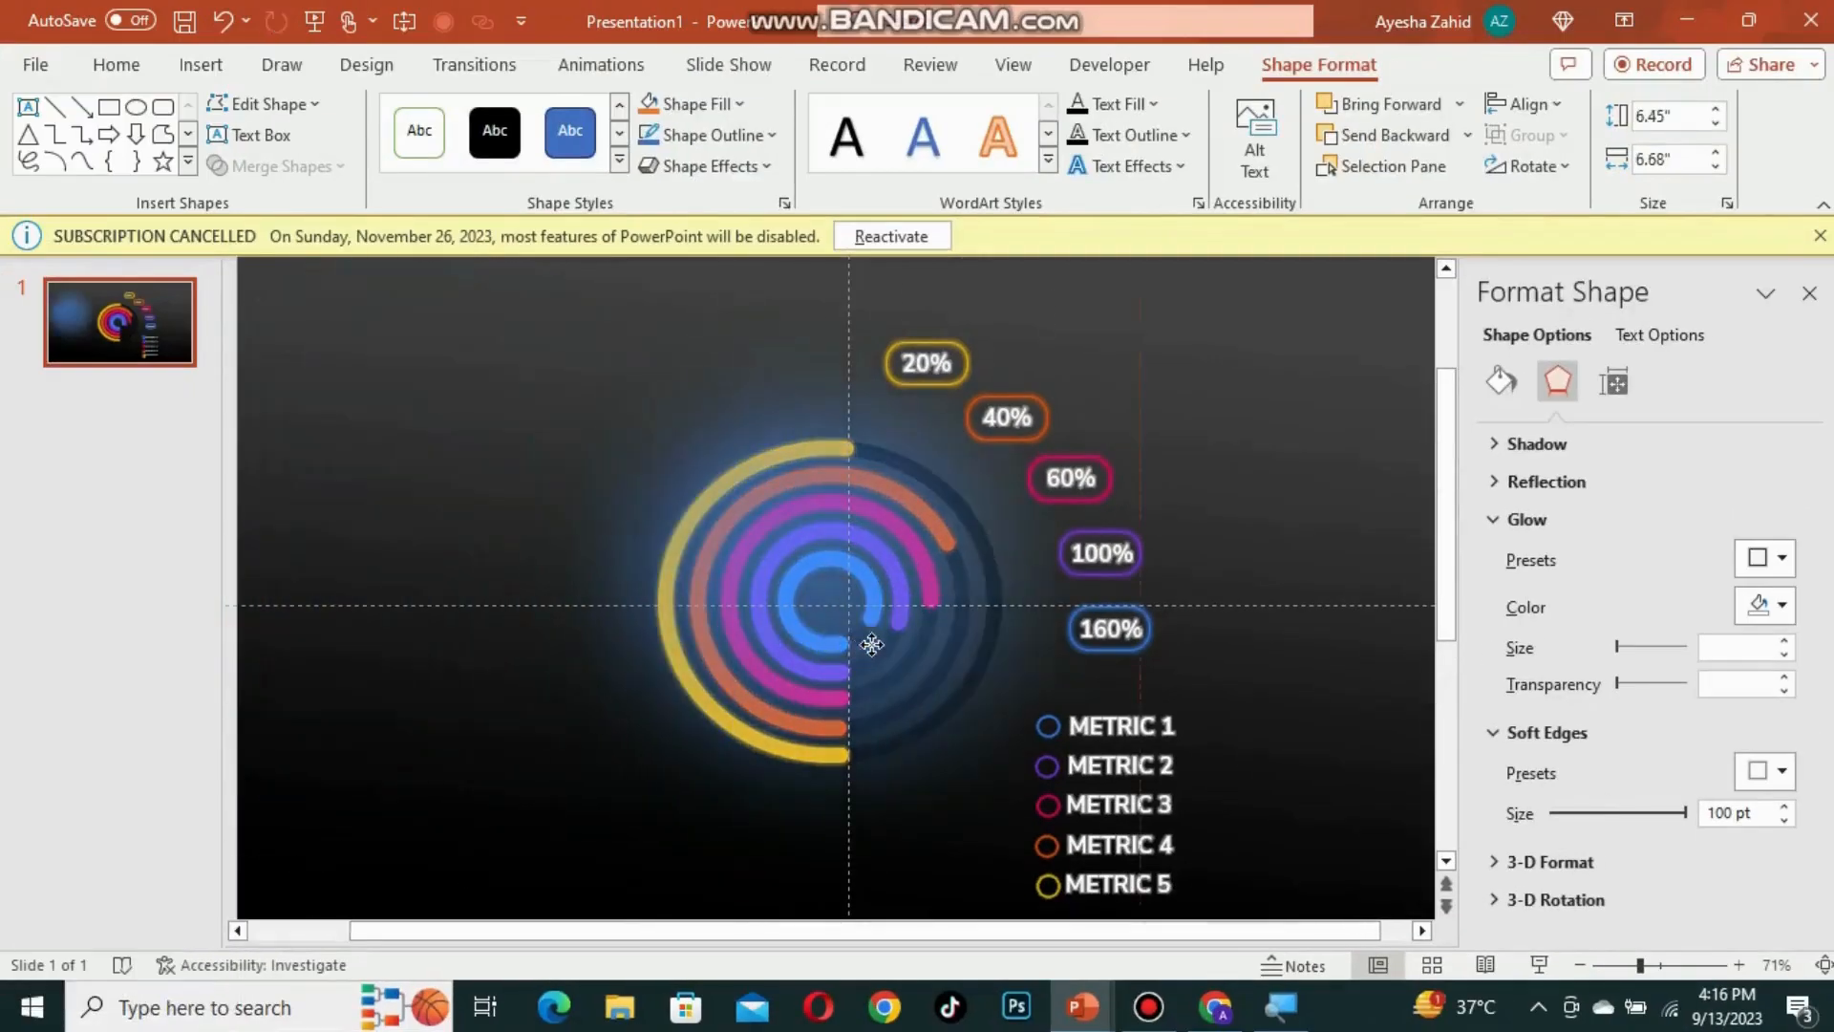
{"action": "right_click", "coordinate": [865, 645]}
{"action": "key", "text": "alt"}
{"action": "key", "text": "super+plus"}
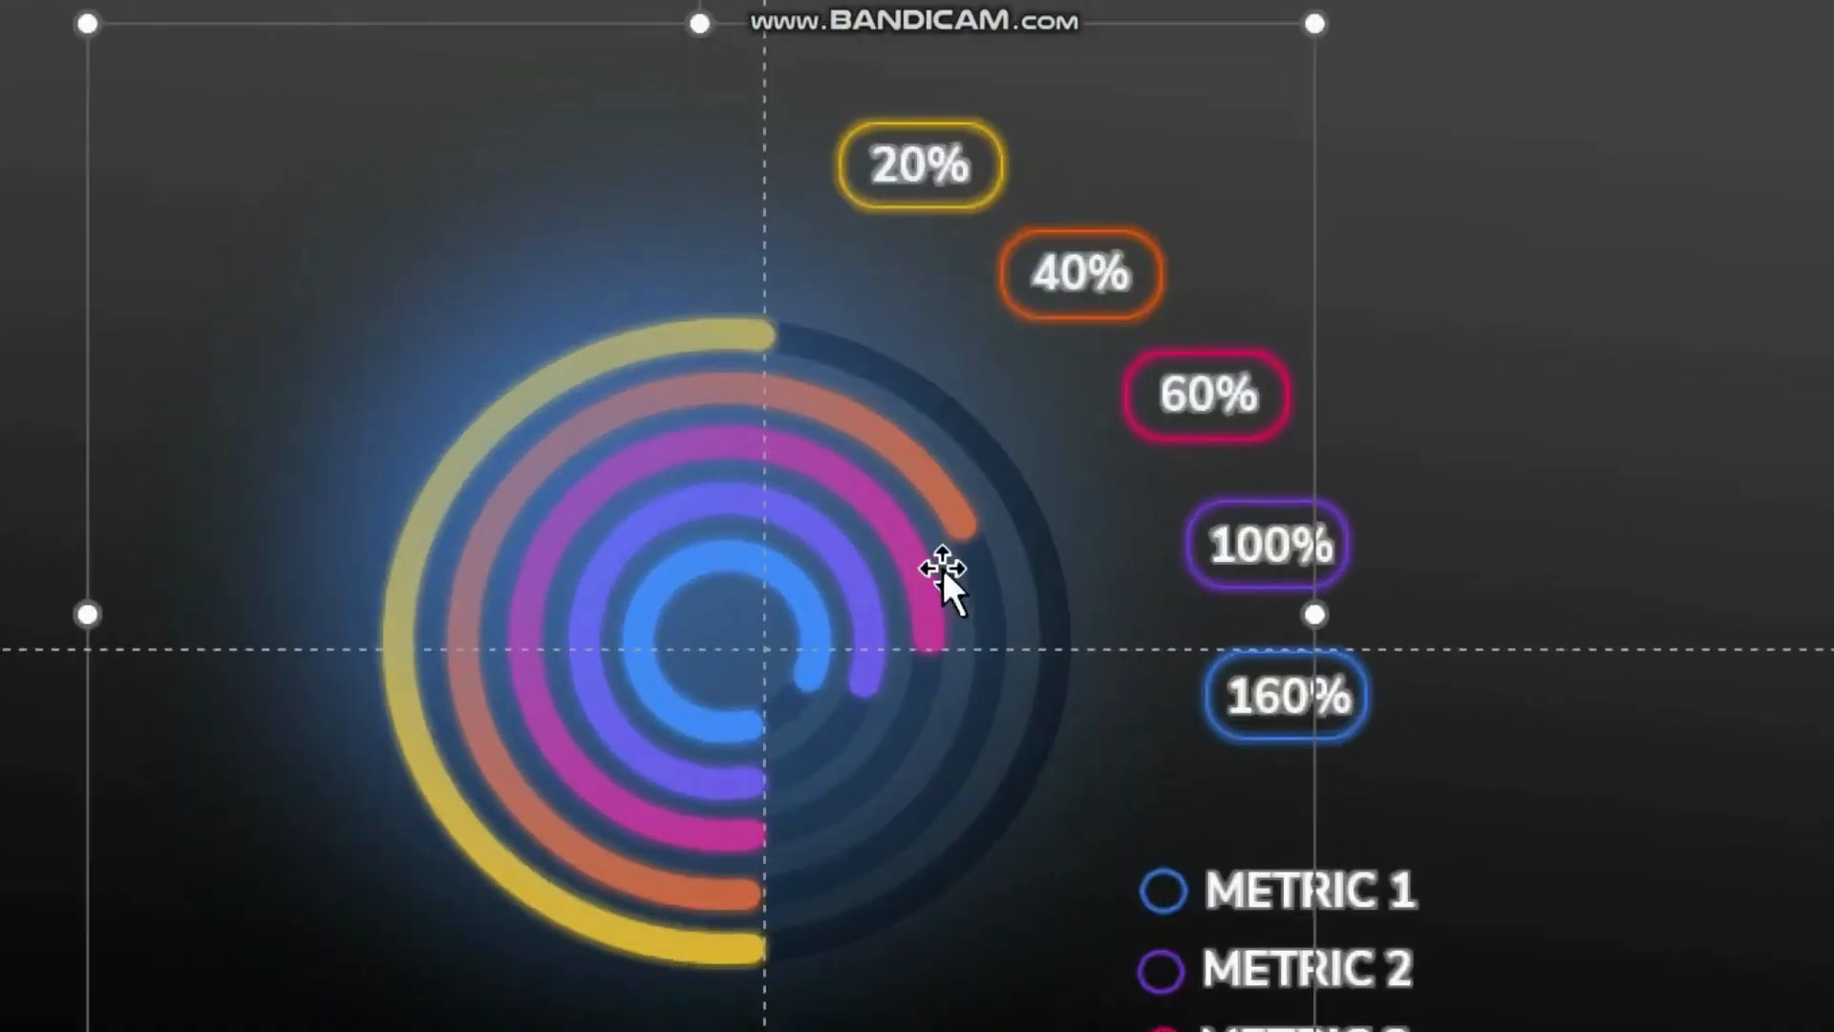
{"action": "right_click", "coordinate": [769, 549]}
{"action": "left_click", "coordinate": [988, 514]}
{"action": "key", "text": "super+minus"}
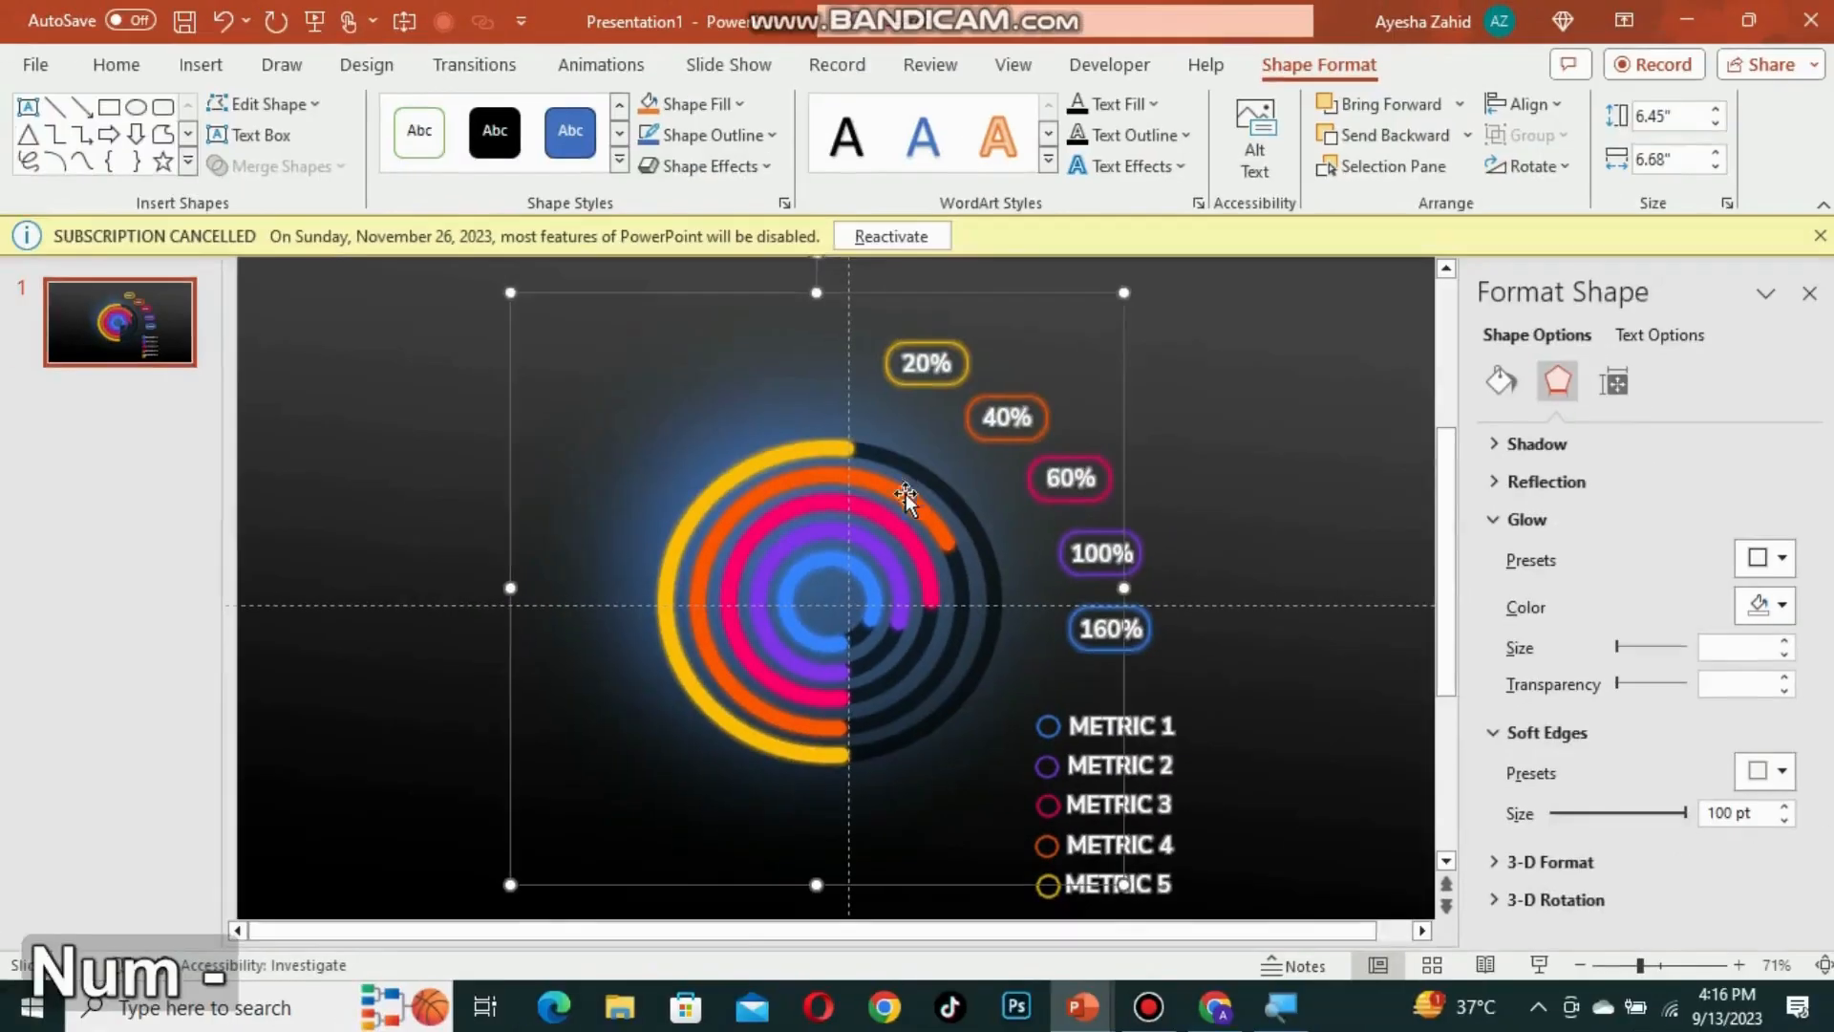
{"action": "left_click", "coordinate": [1808, 294]}
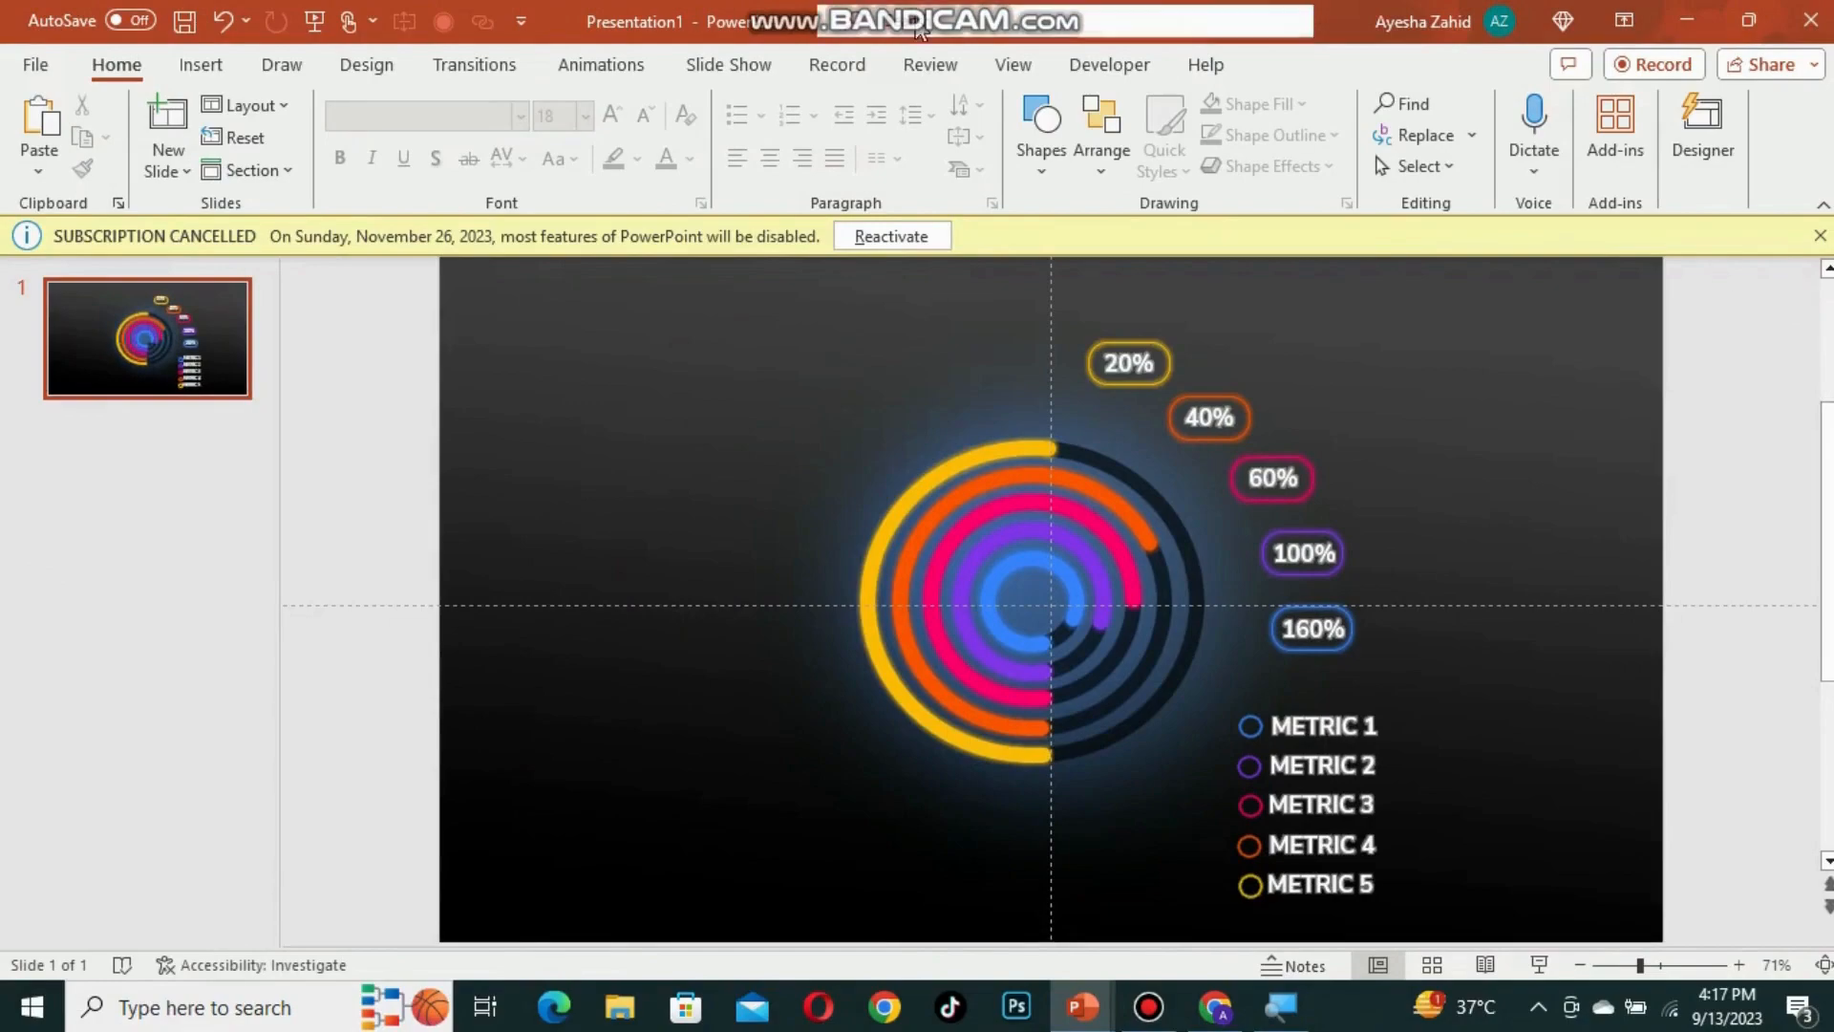
Step: Open the Selection Pane using the search box
{"action": "key", "text": "alt+q"}
{"action": "type", "text": "s"}
{"action": "key", "text": "super+plus"}
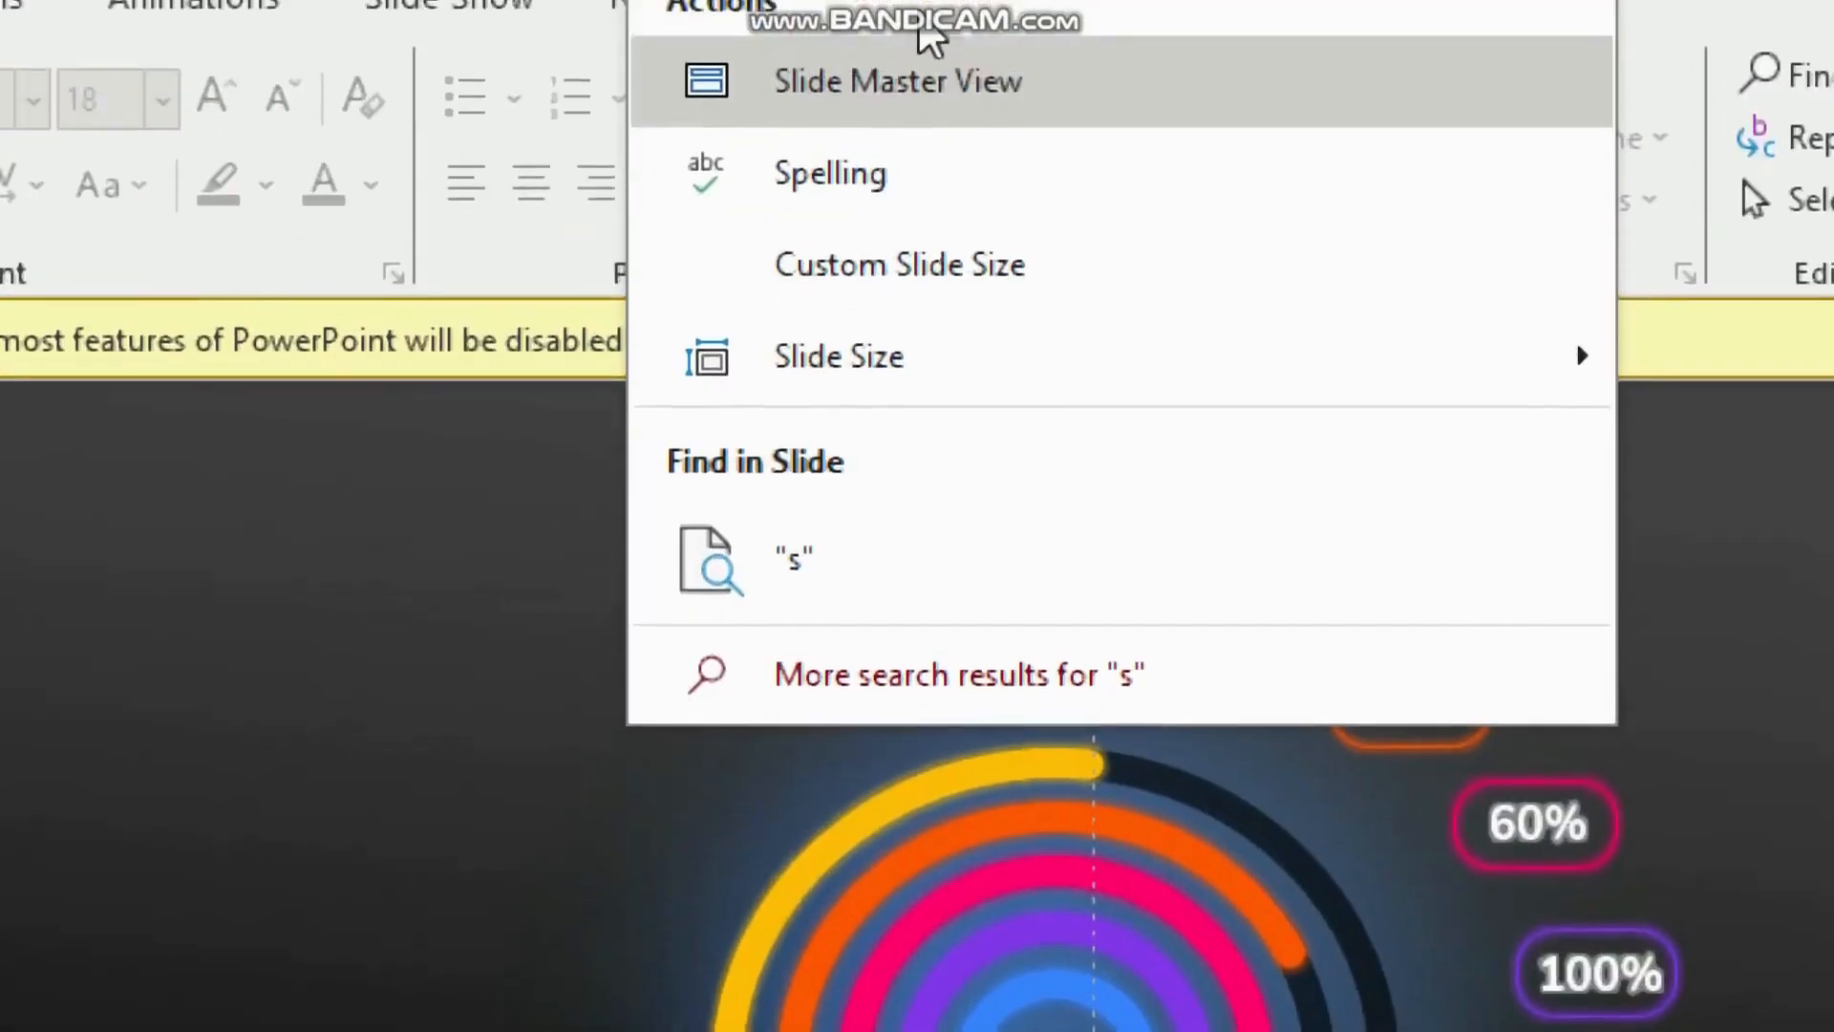
{"action": "type", "text": "ele"}
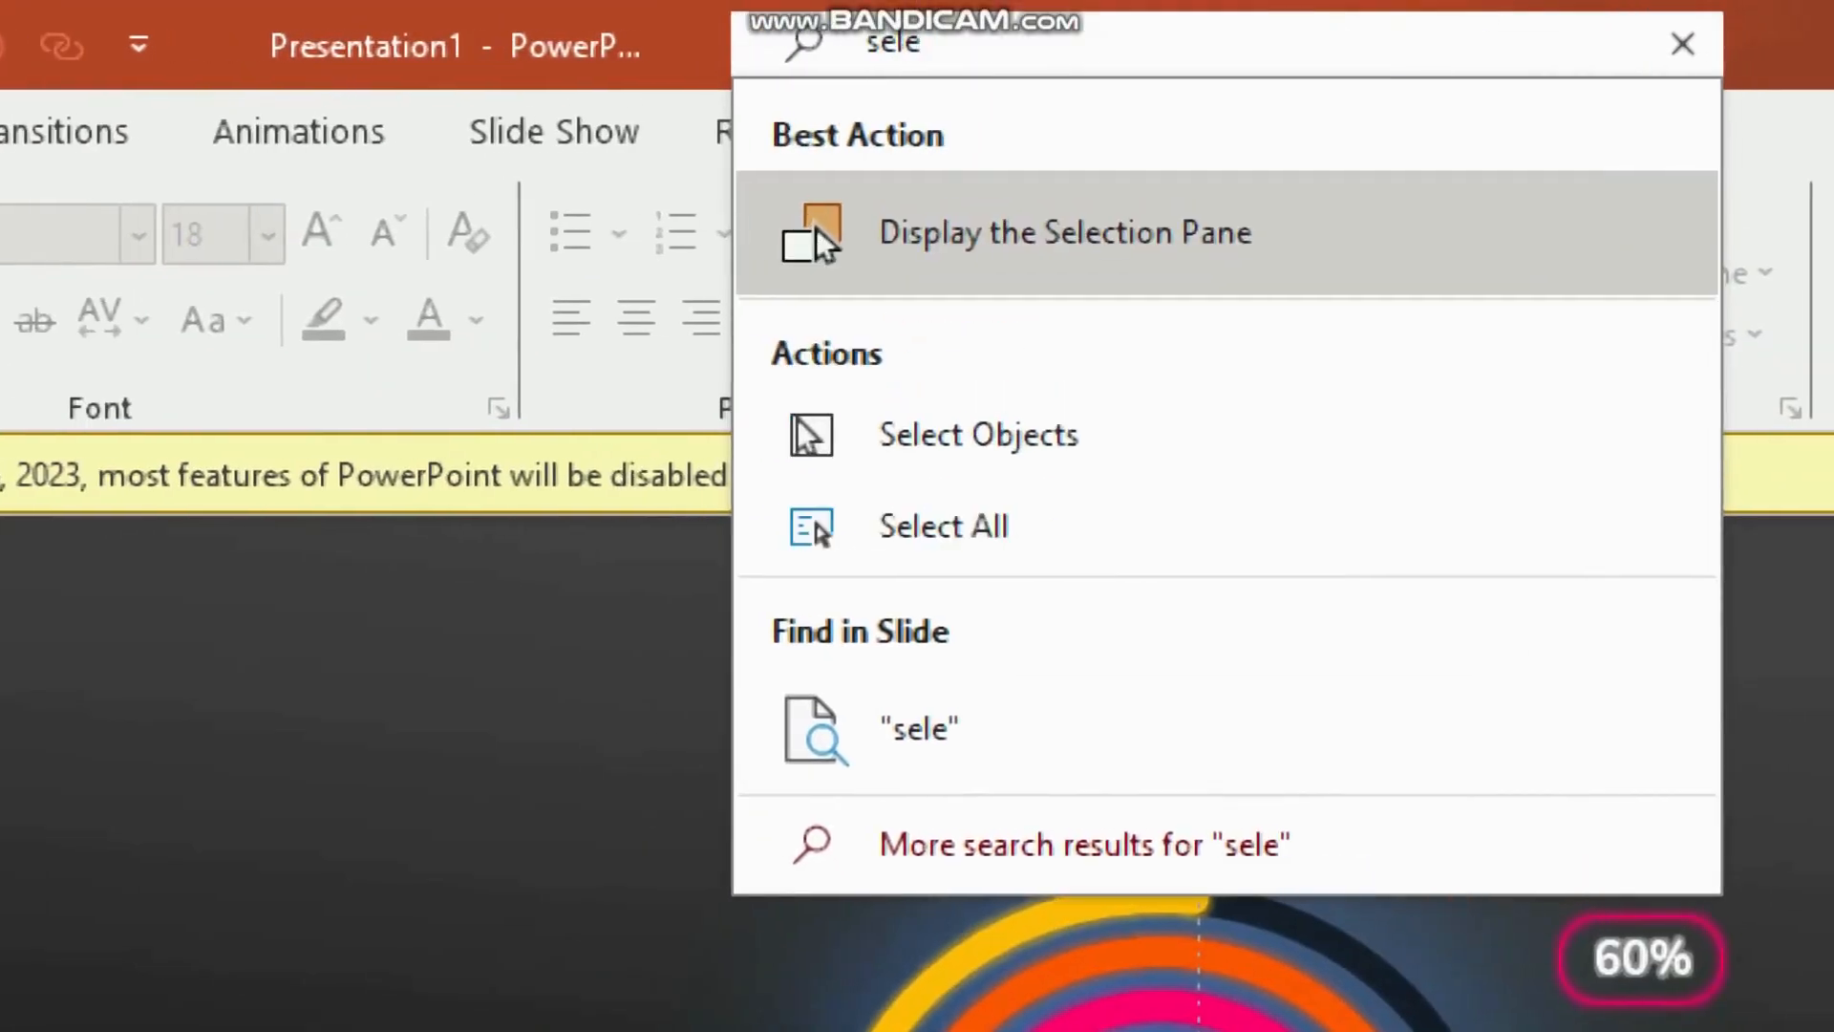
{"action": "left_click", "coordinate": [989, 229]}
{"action": "key", "text": "super+minus"}
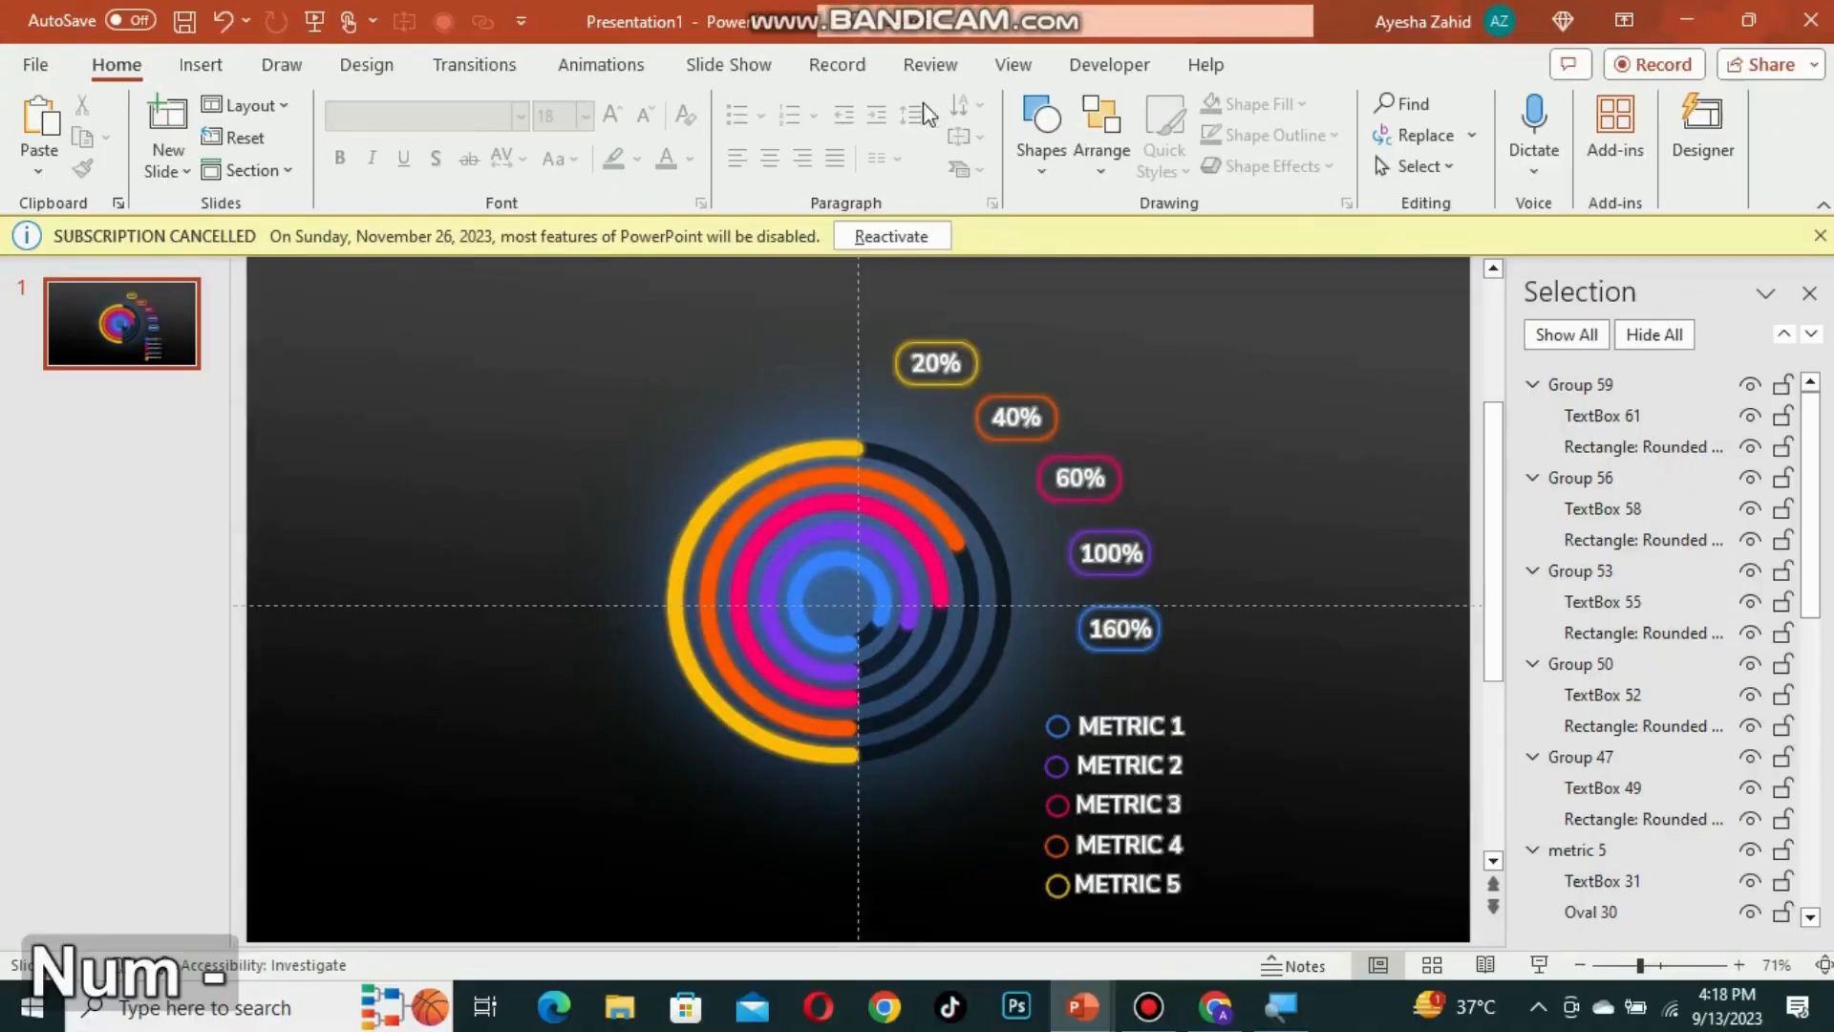
Step: Select the legend entries METRIC 1 to METRIC 4 and ungroup them
{"action": "left_click", "coordinate": [1108, 765], "text": "shift"}
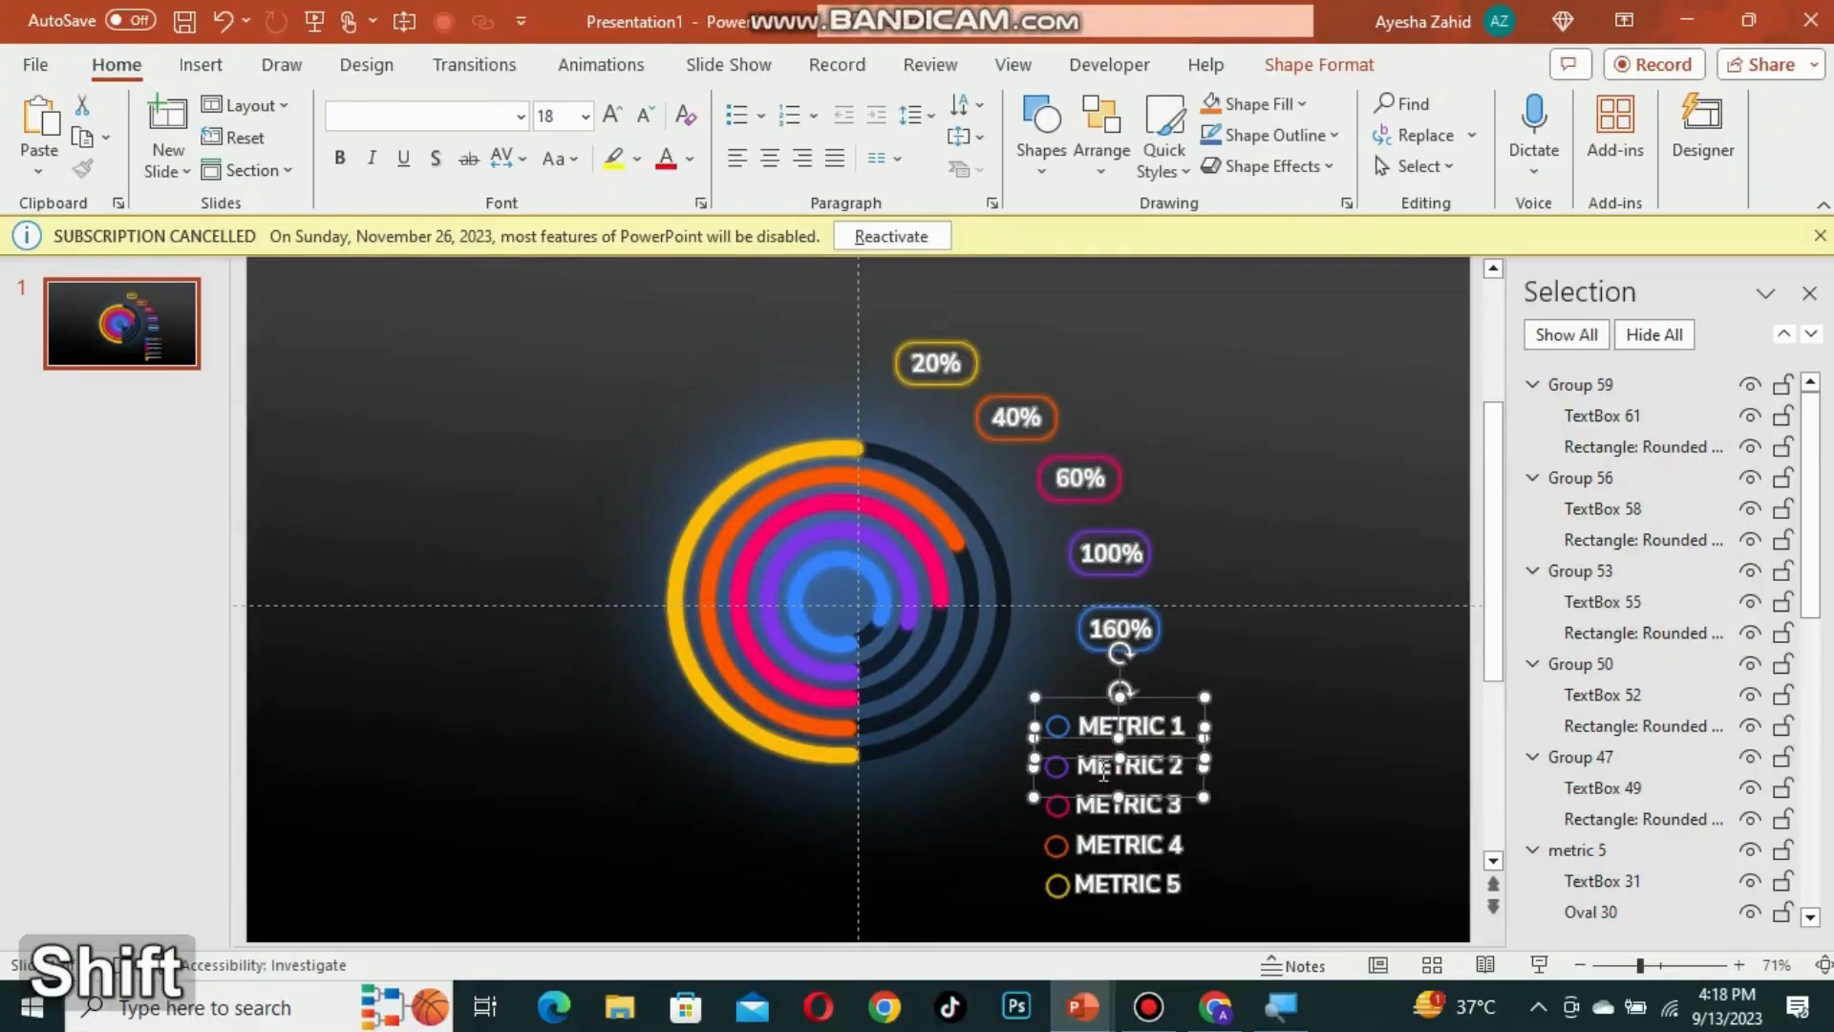
{"action": "left_click_drag", "start_coordinate": [1640, 965], "coordinate": [1676, 964]}
{"action": "left_click", "coordinate": [945, 740], "text": "shift"}
{"action": "left_click", "coordinate": [883, 839], "text": "shift"}
{"action": "scroll", "coordinate": [879, 841], "scroll_direction": "down", "scroll_amount": 3}
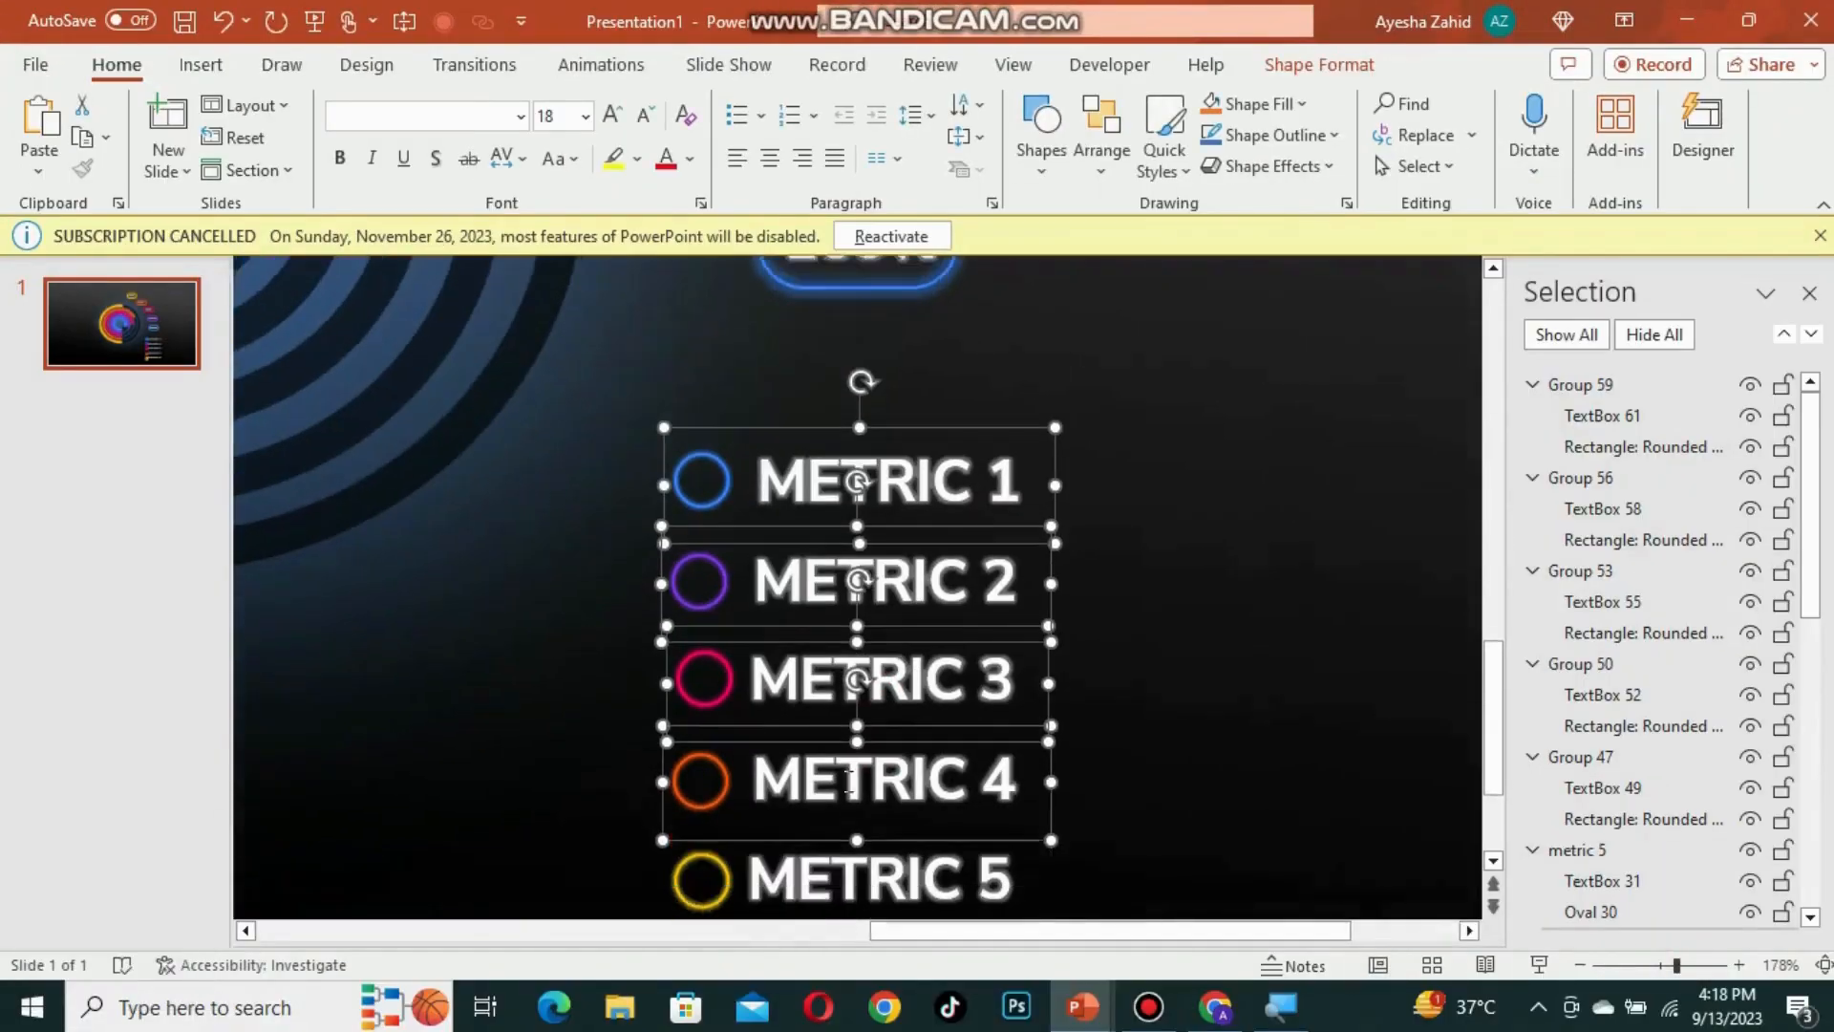
{"action": "left_click", "coordinate": [845, 846], "text": "shift"}
{"action": "key", "text": "ctrl+shift+g"}
Step: Group the METRIC 1 circle with its label and rename the group metric 1
{"action": "left_click", "coordinate": [700, 447]}
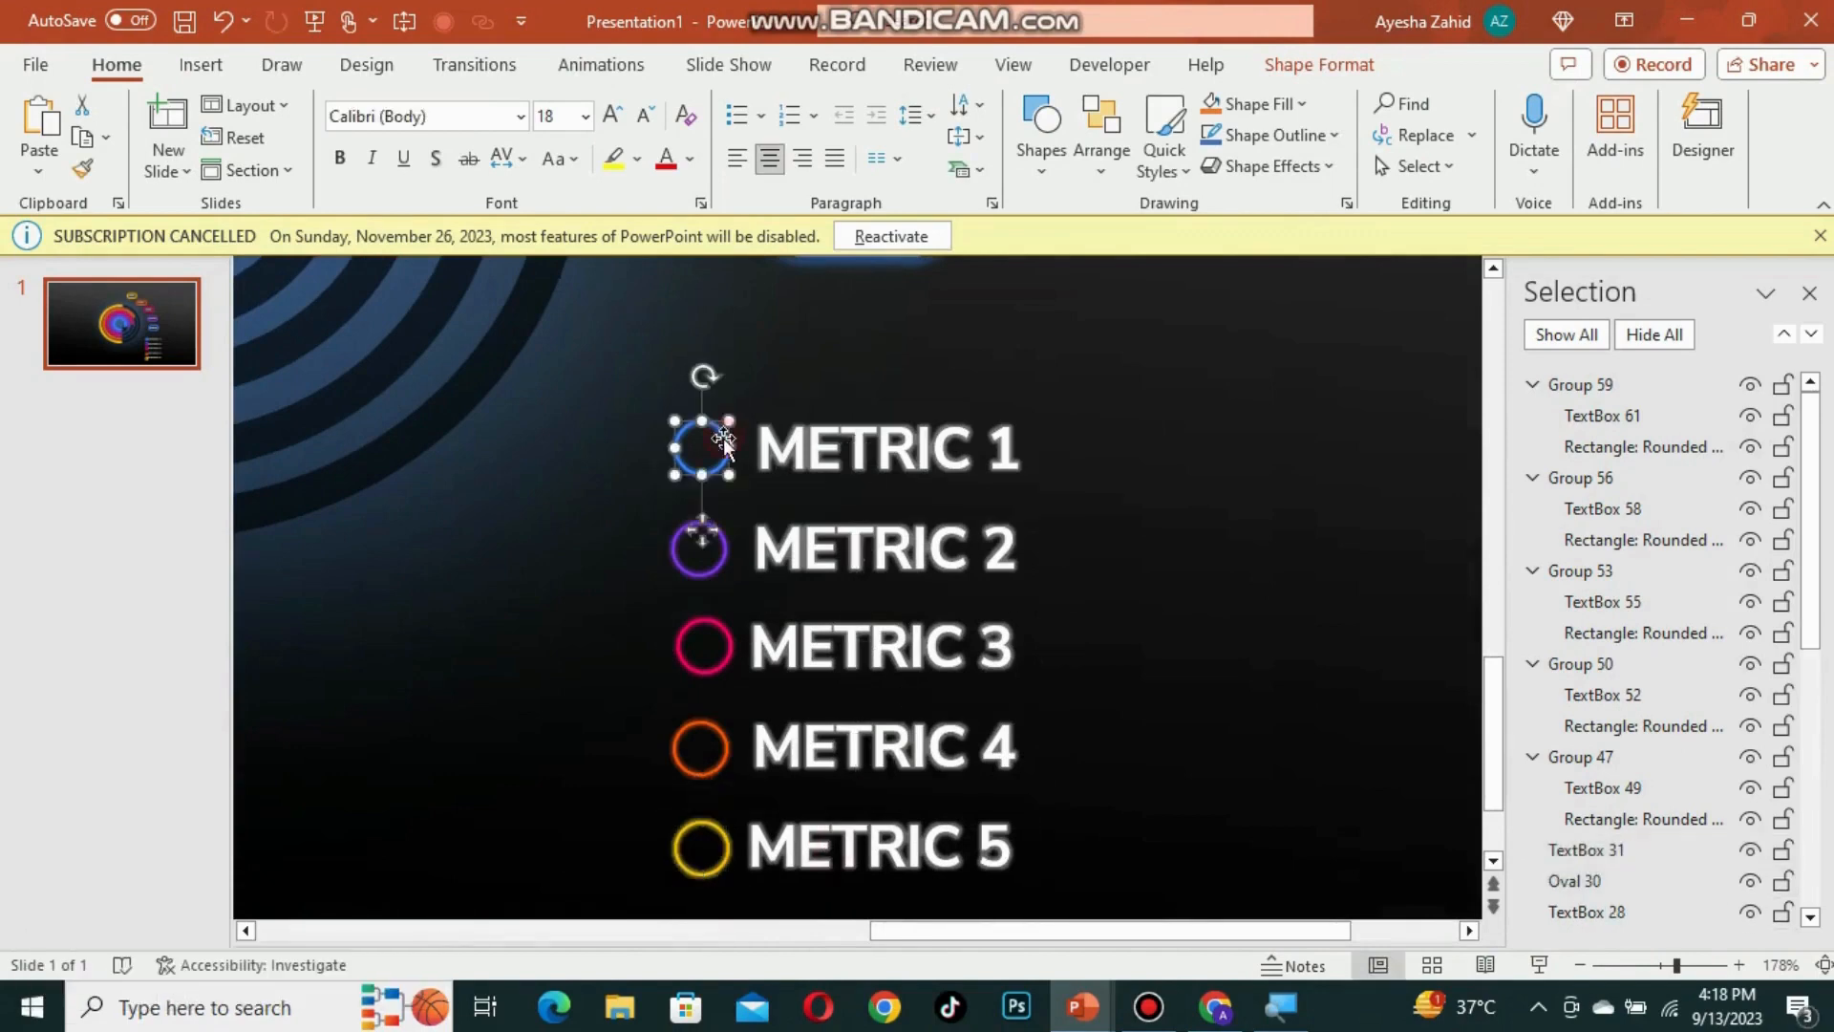
{"action": "left_click", "coordinate": [840, 447], "text": "shift"}
{"action": "scroll", "coordinate": [527, 357], "scroll_direction": "up", "scroll_amount": 1}
{"action": "key", "text": "ctrl+g"}
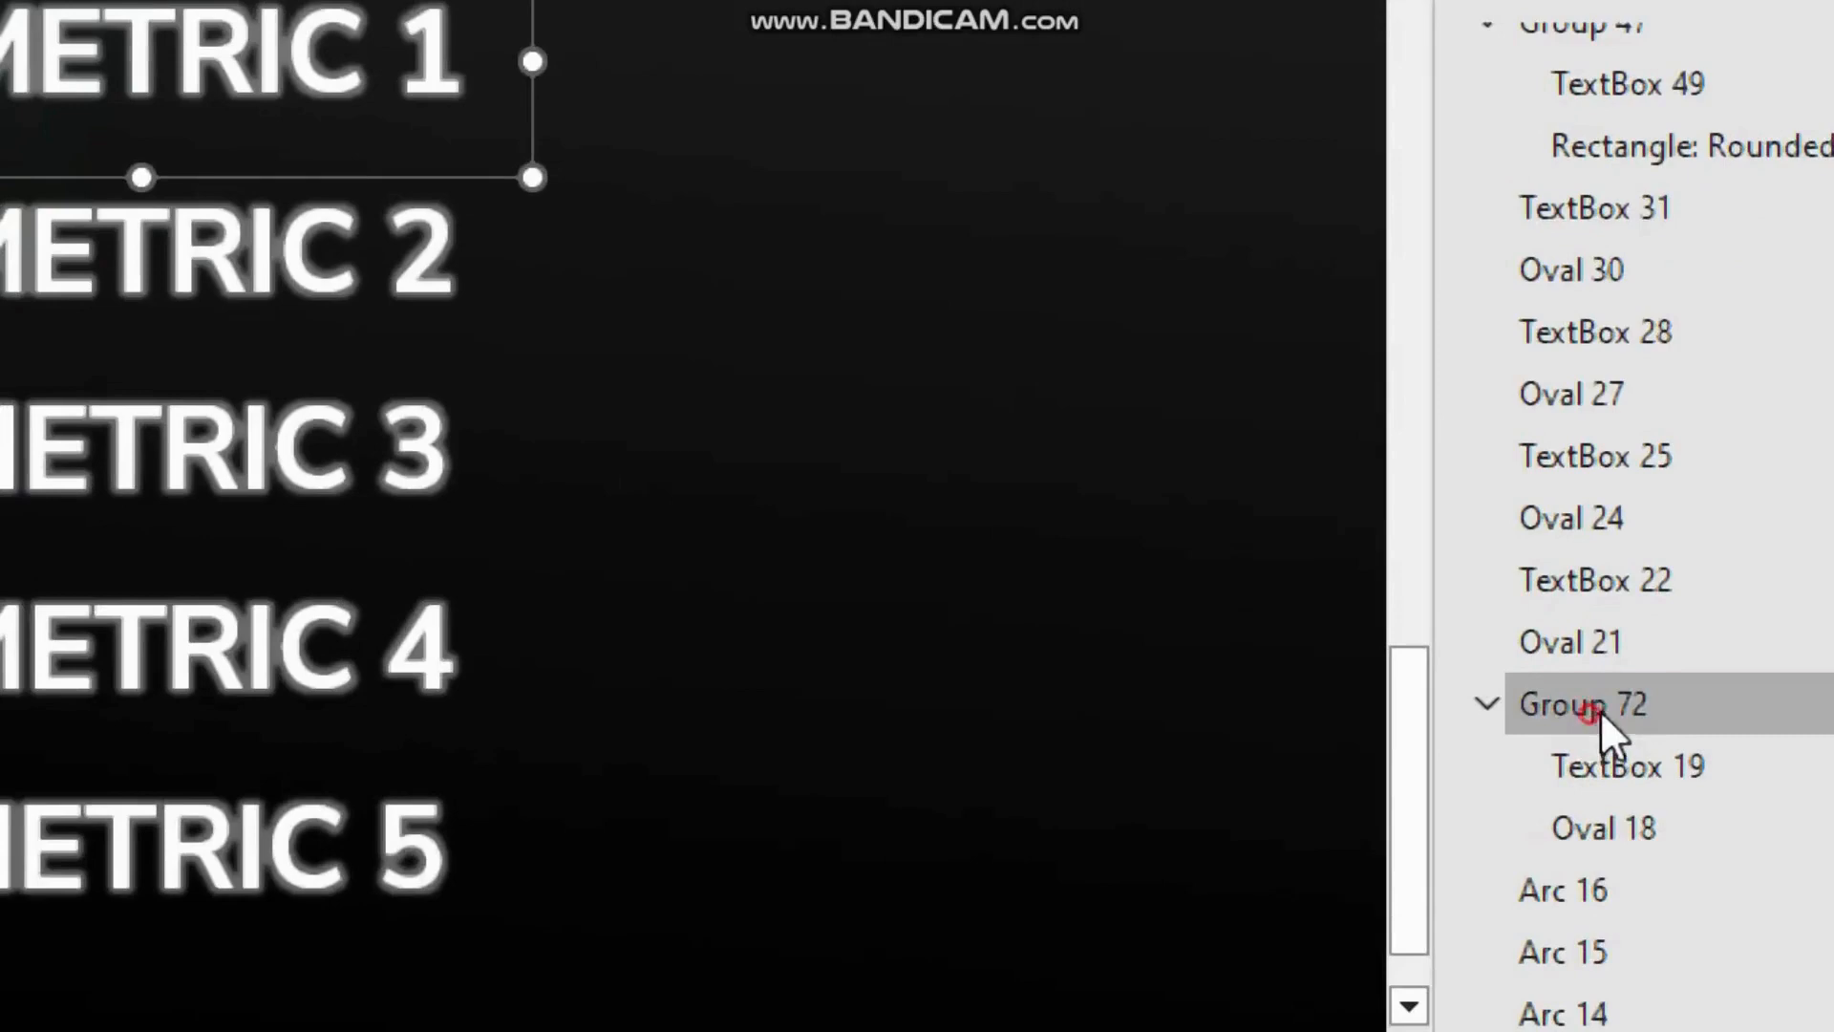
{"action": "double_click", "coordinate": [1590, 712]}
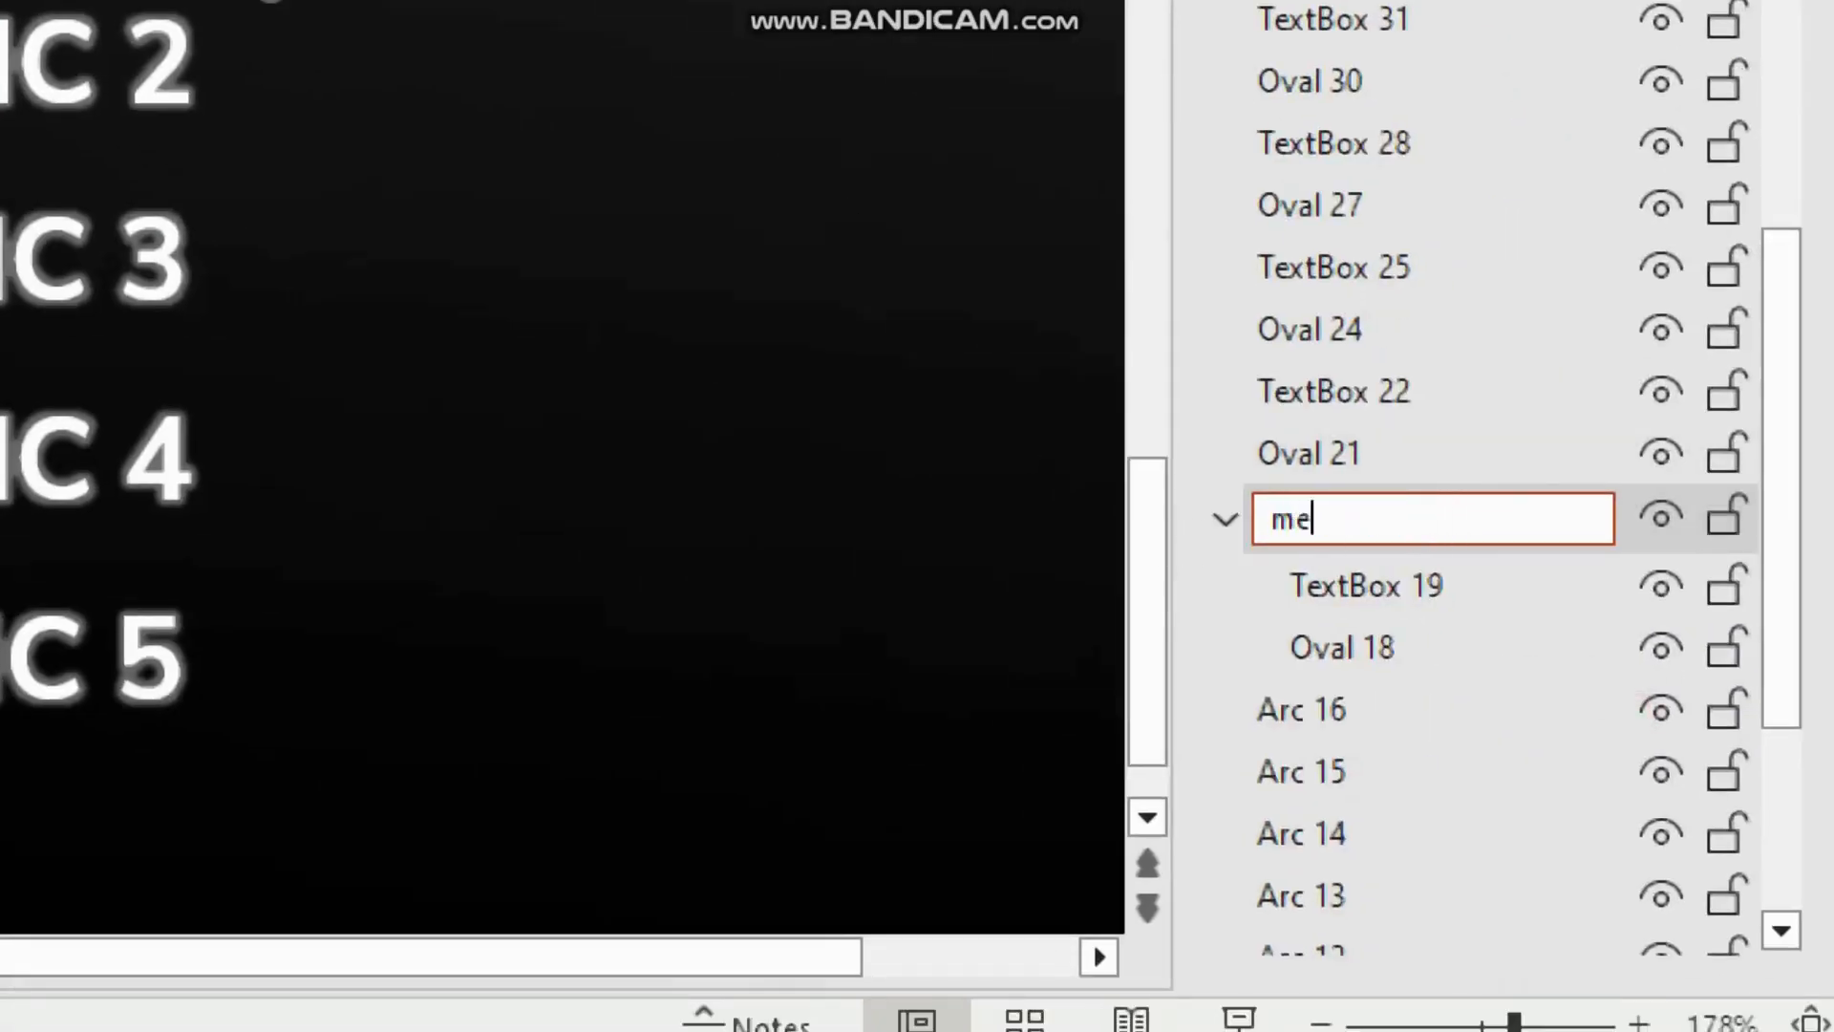
{"action": "key", "text": "Return"}
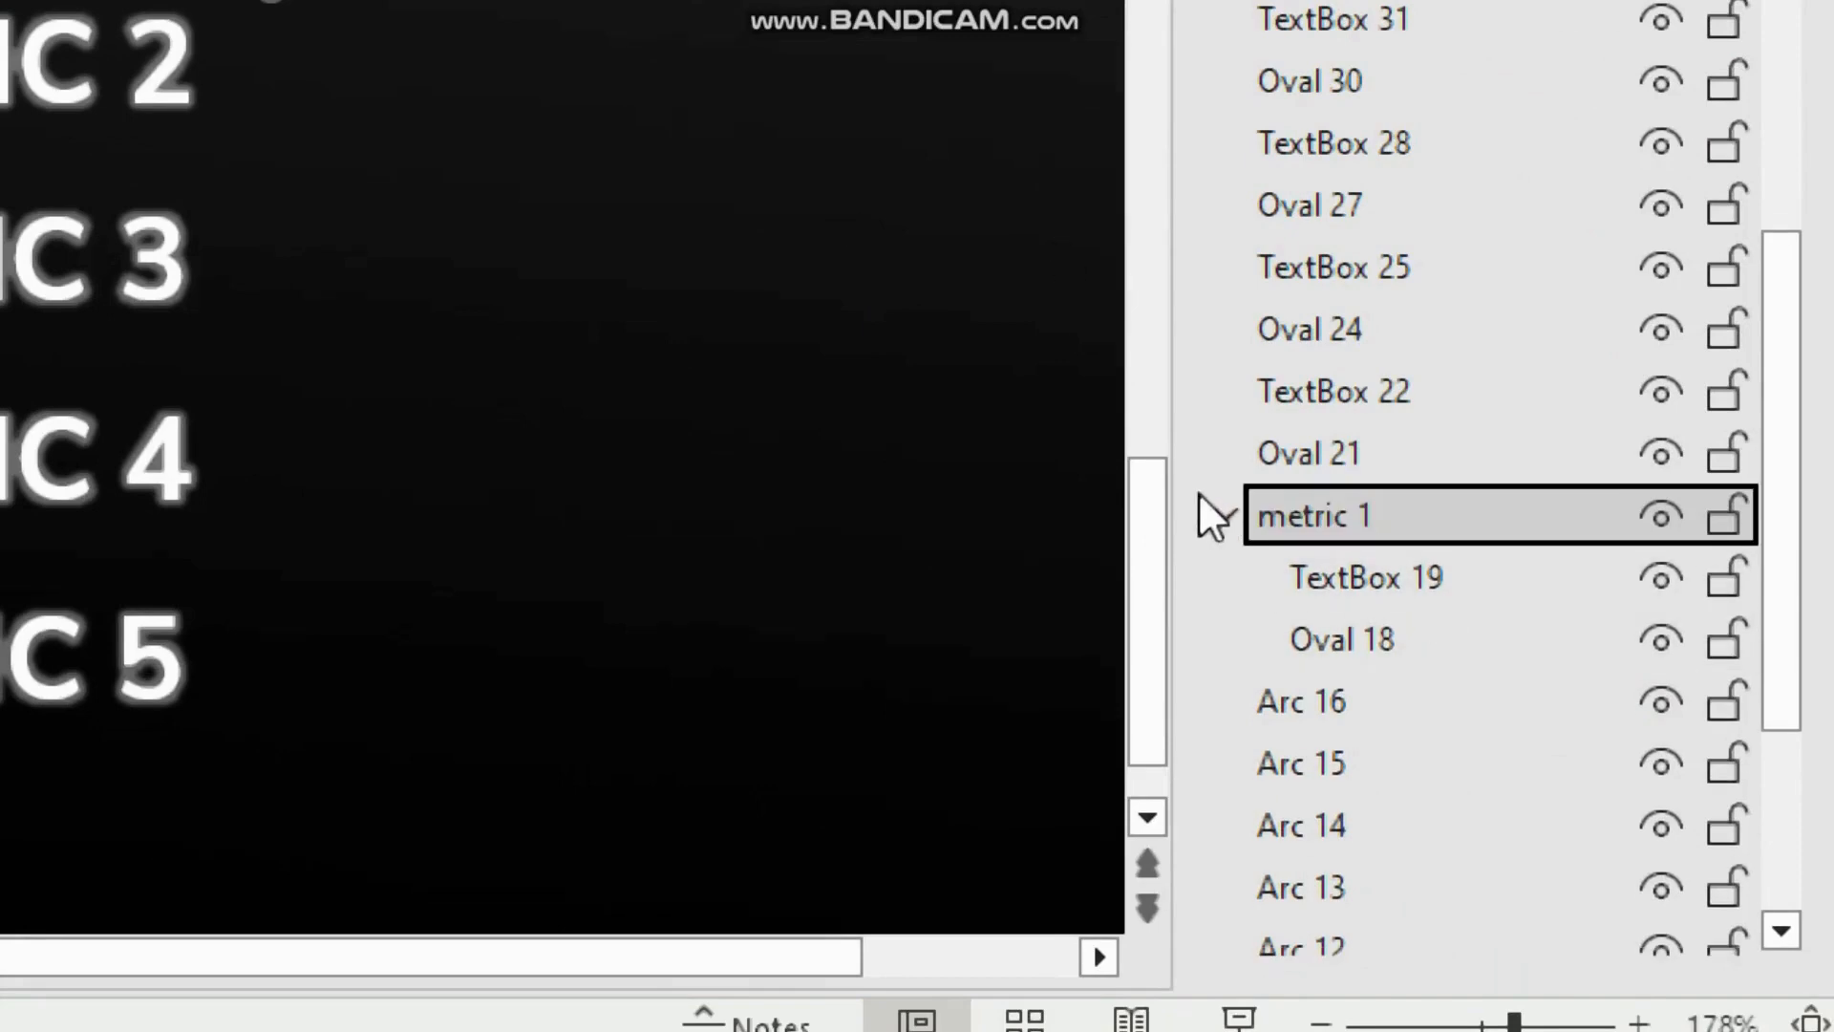
Step: Group the METRIC 2 circle with its label and rename the group metric 2
{"action": "left_click", "coordinate": [1220, 514]}
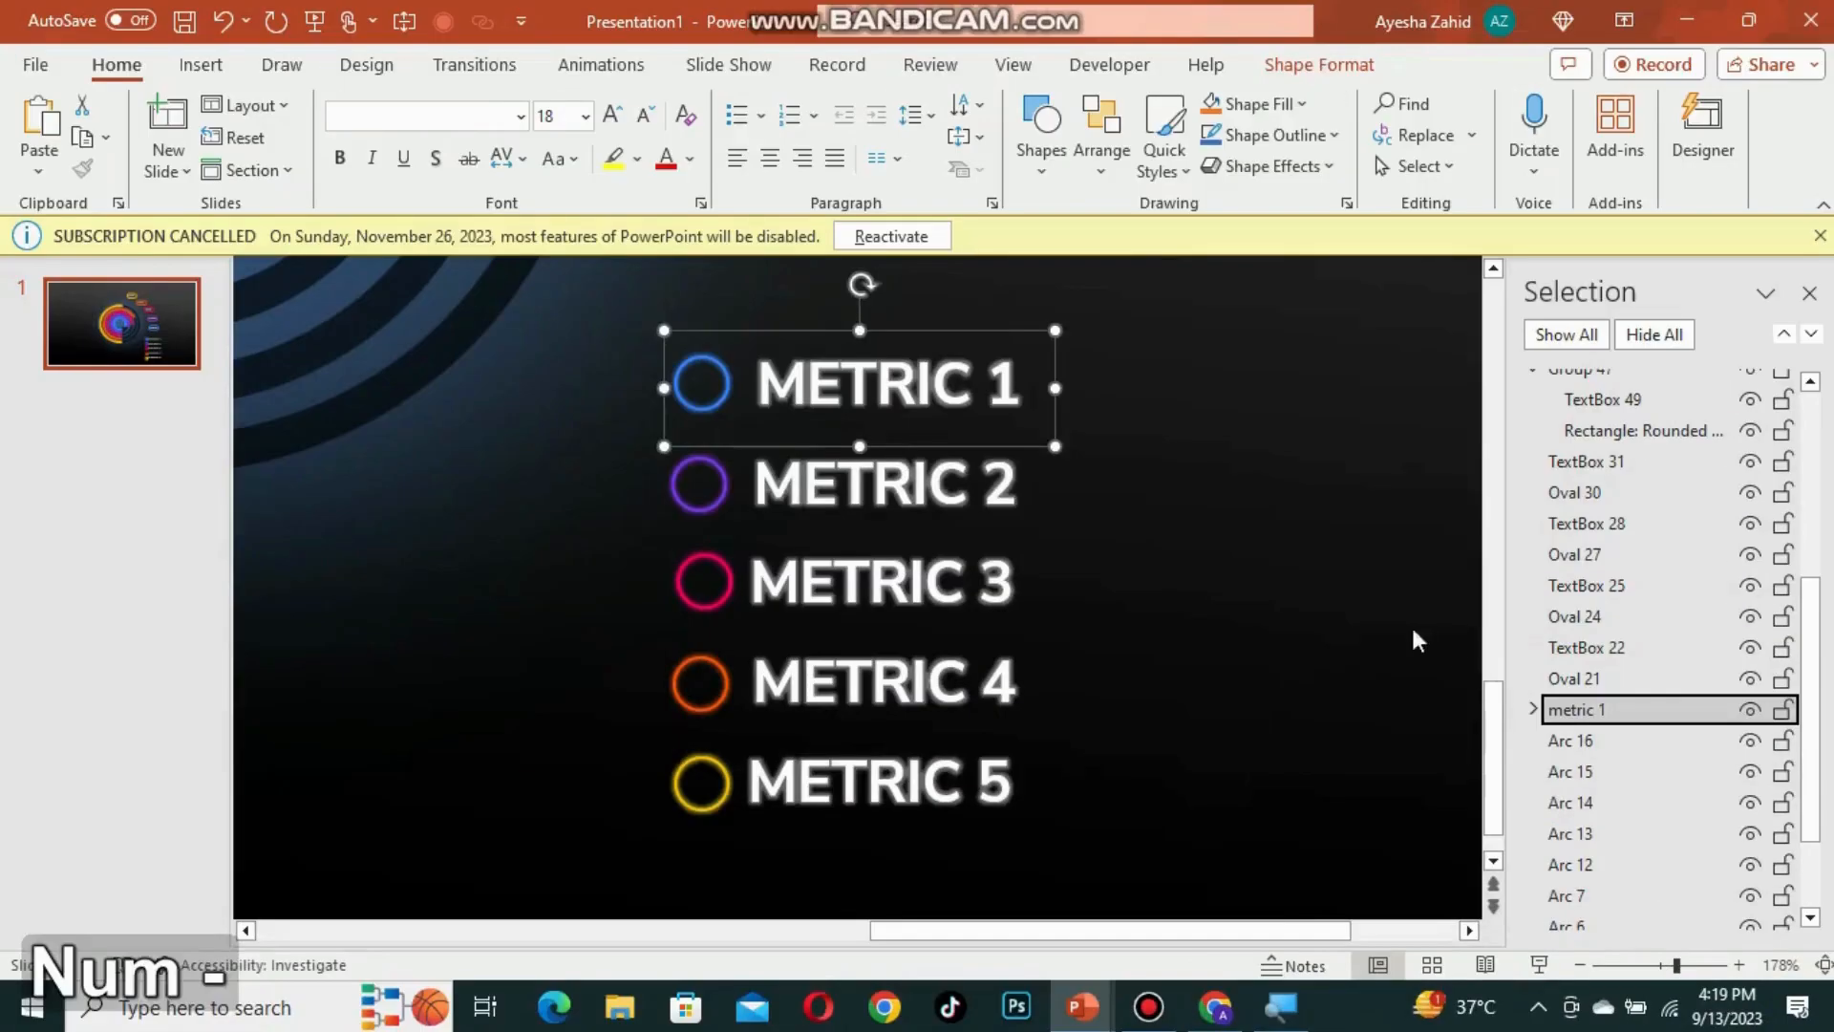
{"action": "left_click", "coordinate": [569, 10]}
{"action": "left_click_drag", "start_coordinate": [1009, 441], "coordinate": [596, 540]}
{"action": "left_click", "coordinate": [817, 495], "text": "shift"}
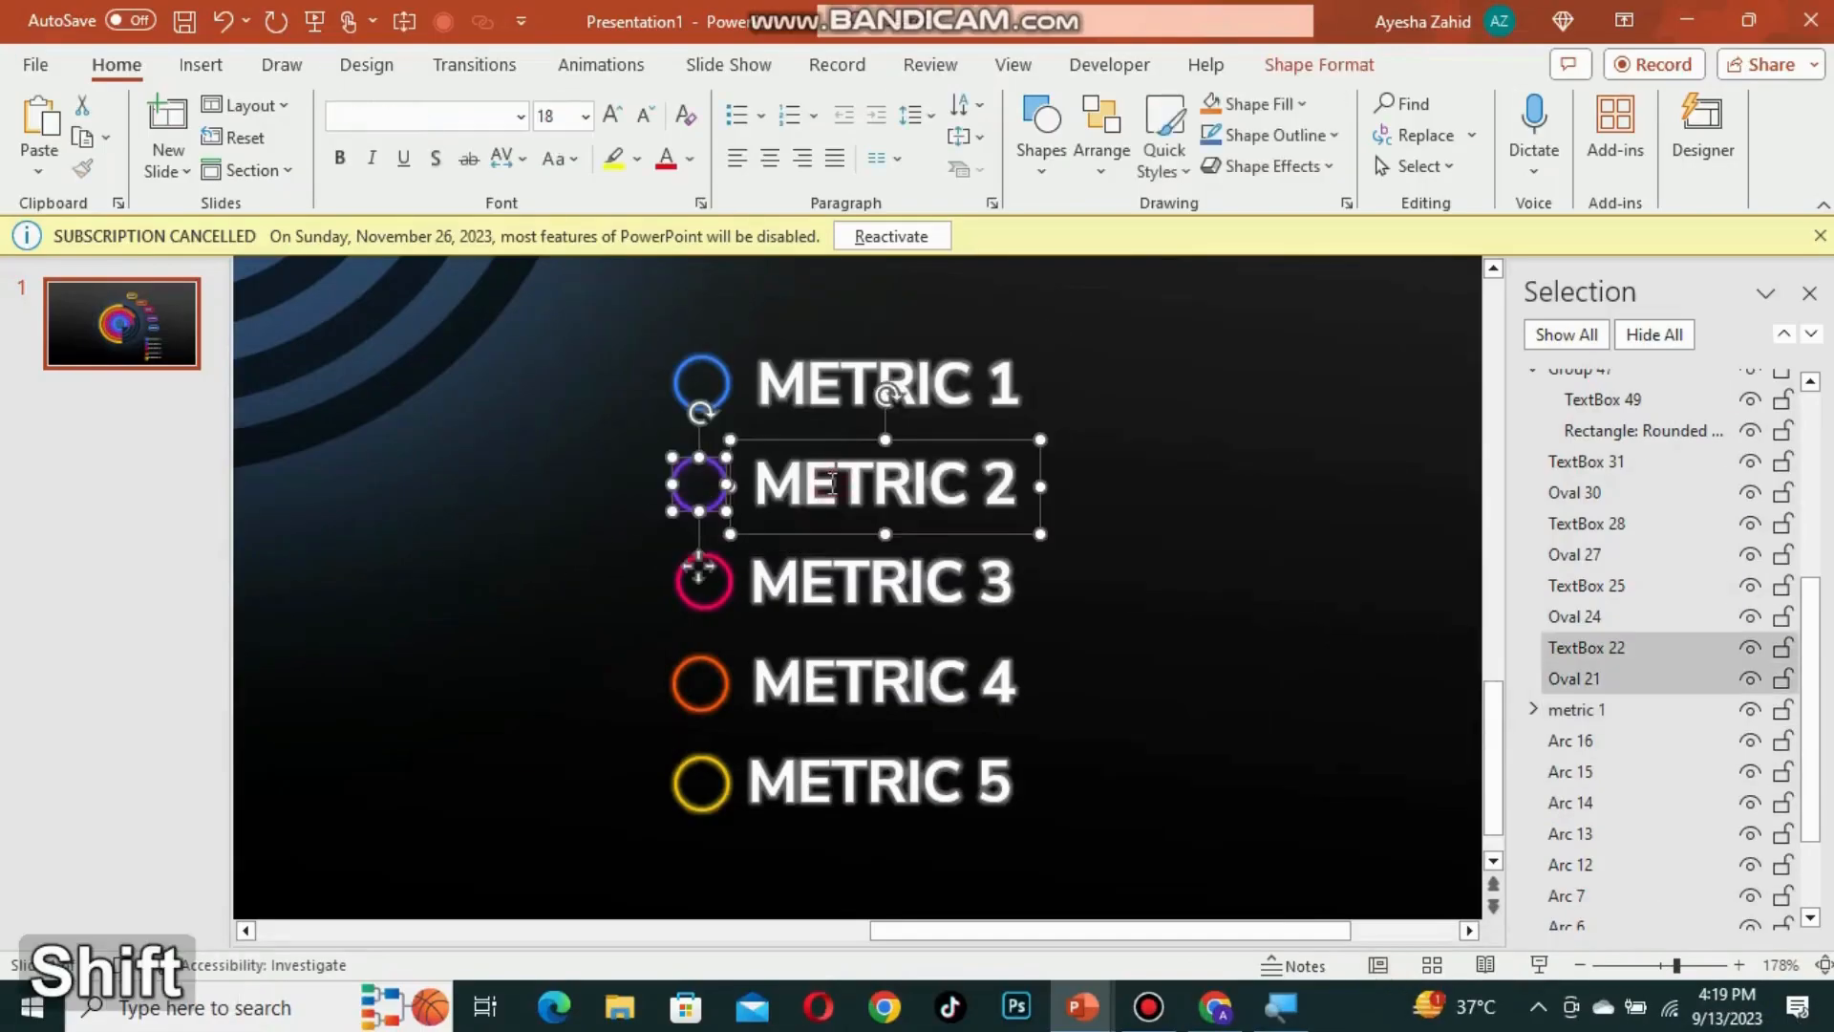
{"action": "key", "text": "ctrl+g"}
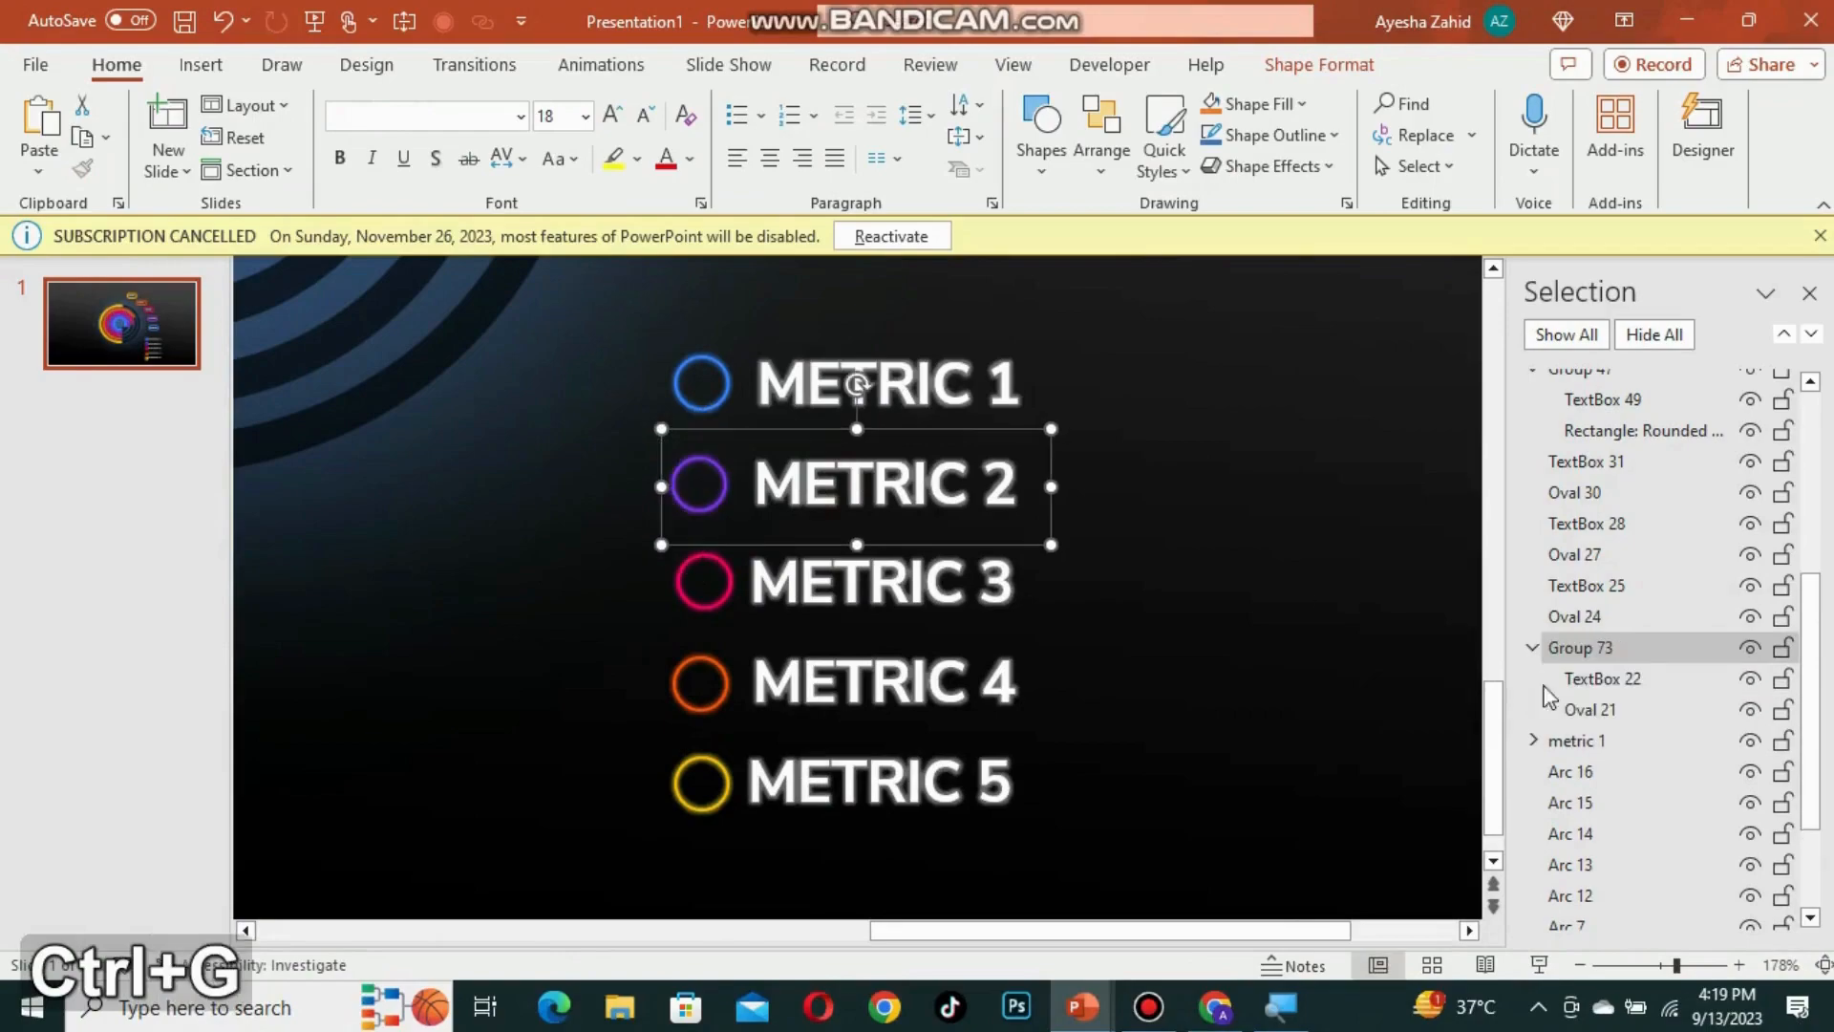
{"action": "key", "text": "super+plus"}
{"action": "left_click", "coordinate": [1613, 648]}
{"action": "type", "text": "metric 2"}
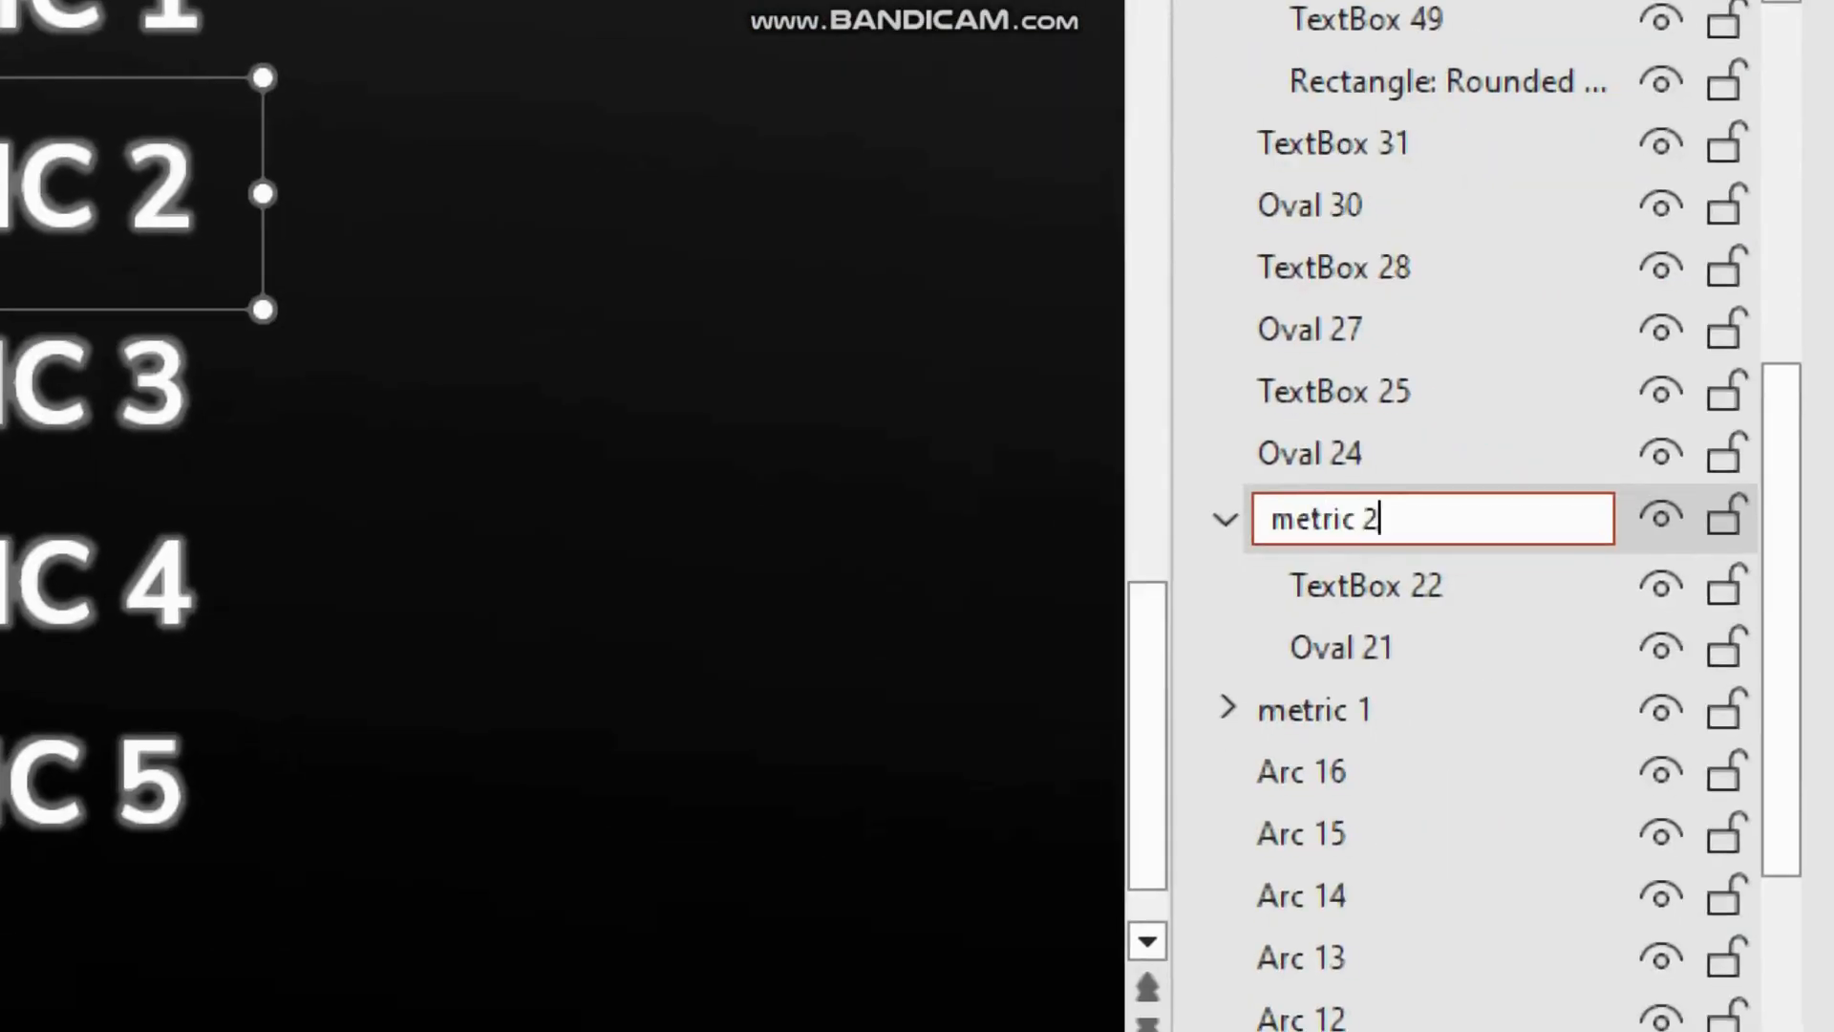
{"action": "key", "text": "Return"}
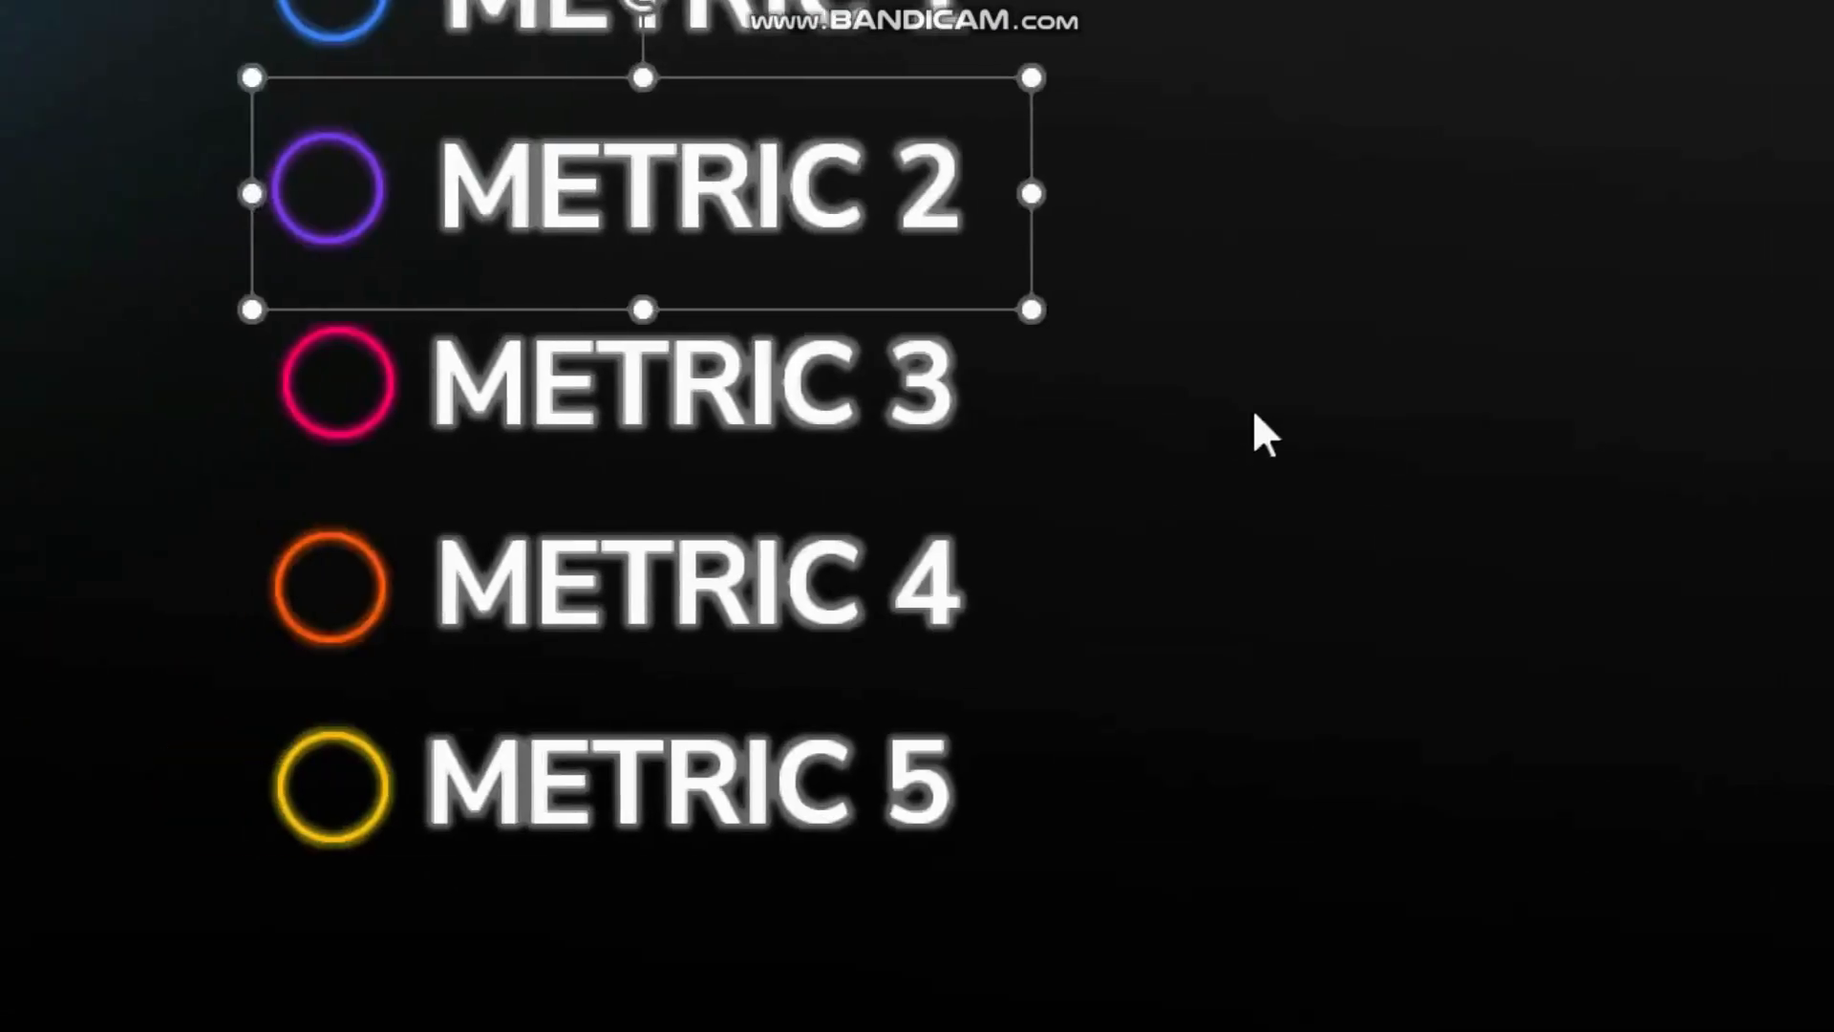
Step: Group the METRIC 3 circle with its label and rename the group metric 3
{"action": "left_click_drag", "start_coordinate": [1222, 274], "coordinate": [124, 463]}
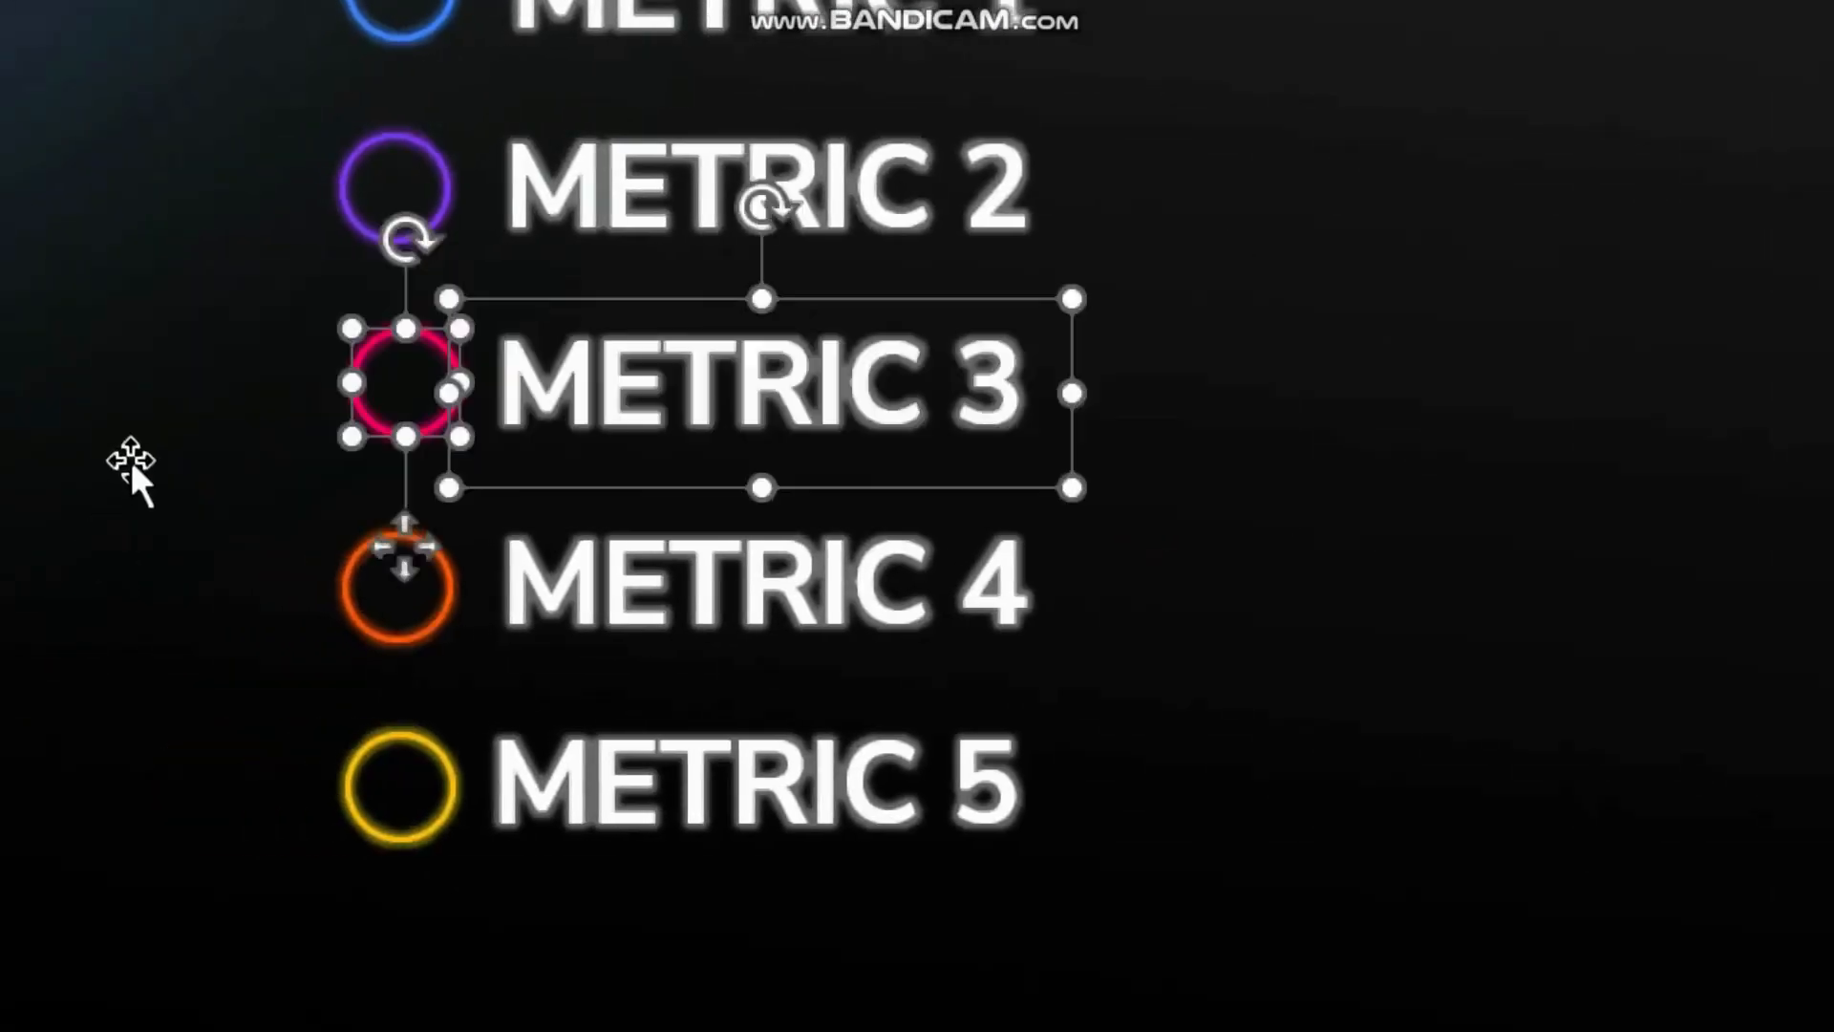
{"action": "key", "text": "ctrl+g"}
{"action": "double_click", "coordinate": [1449, 401]}
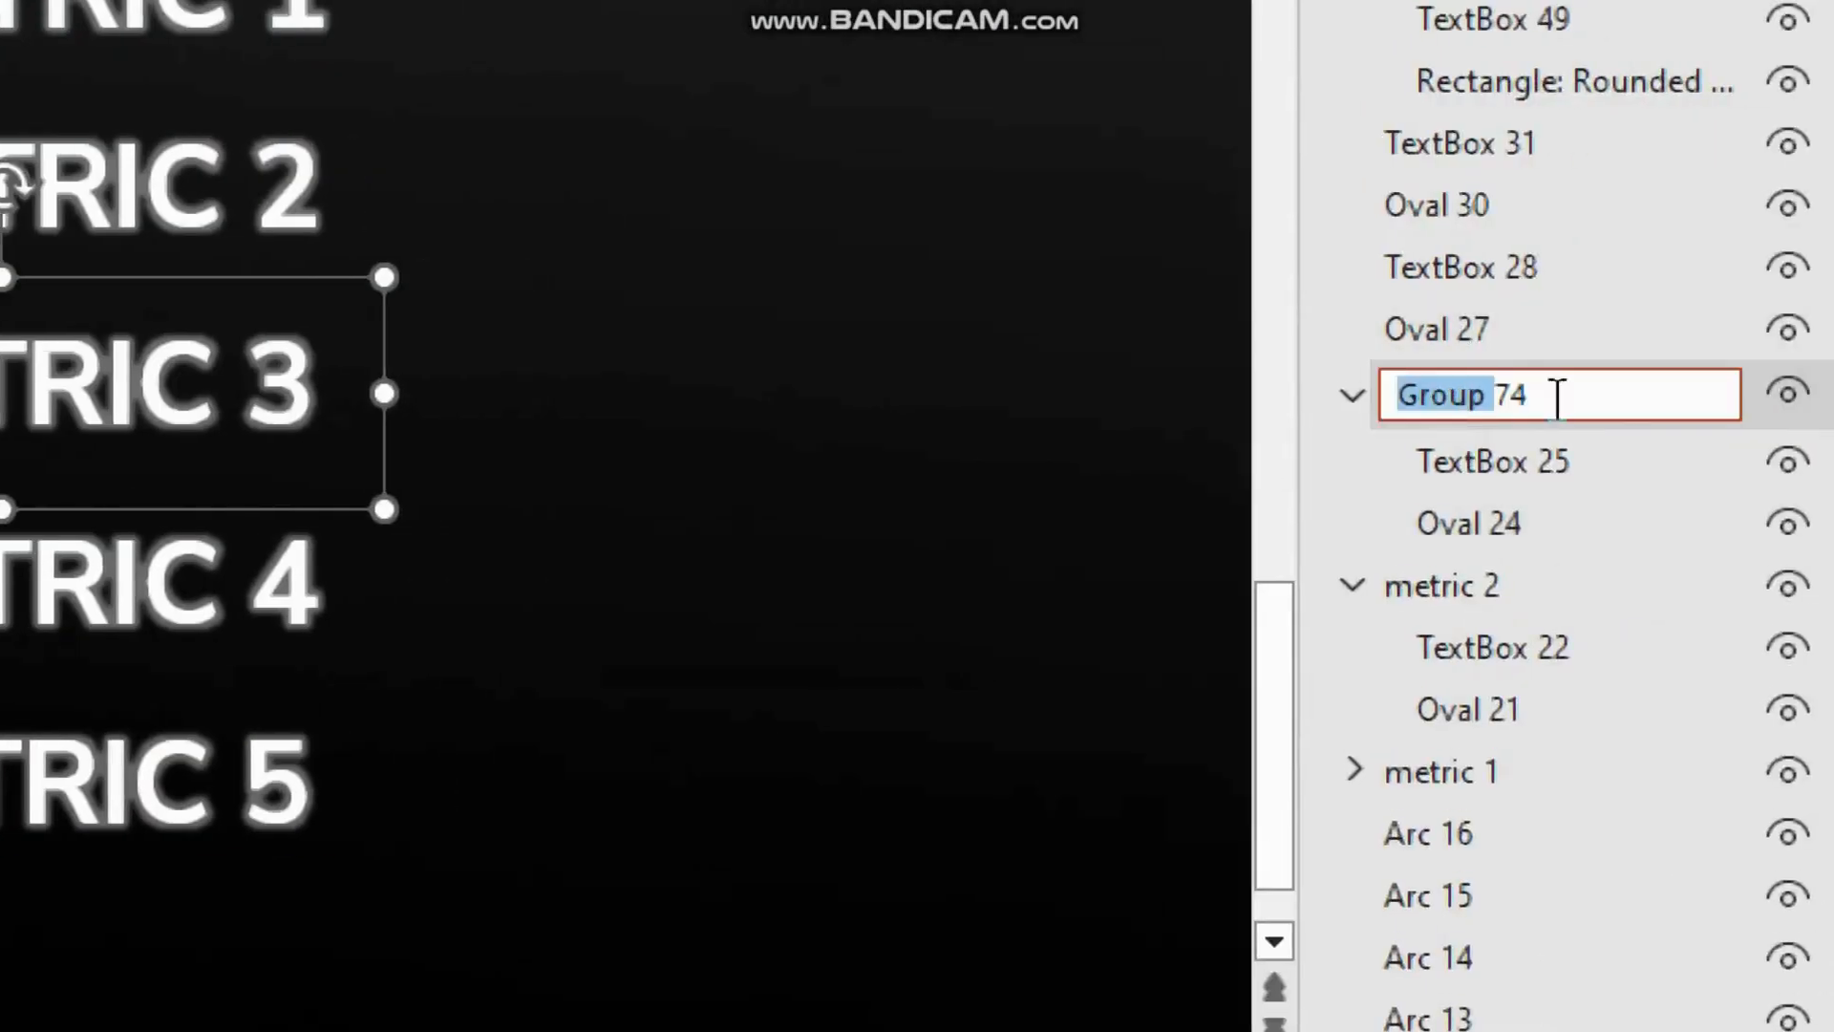
{"action": "type", "text": "metric 3"}
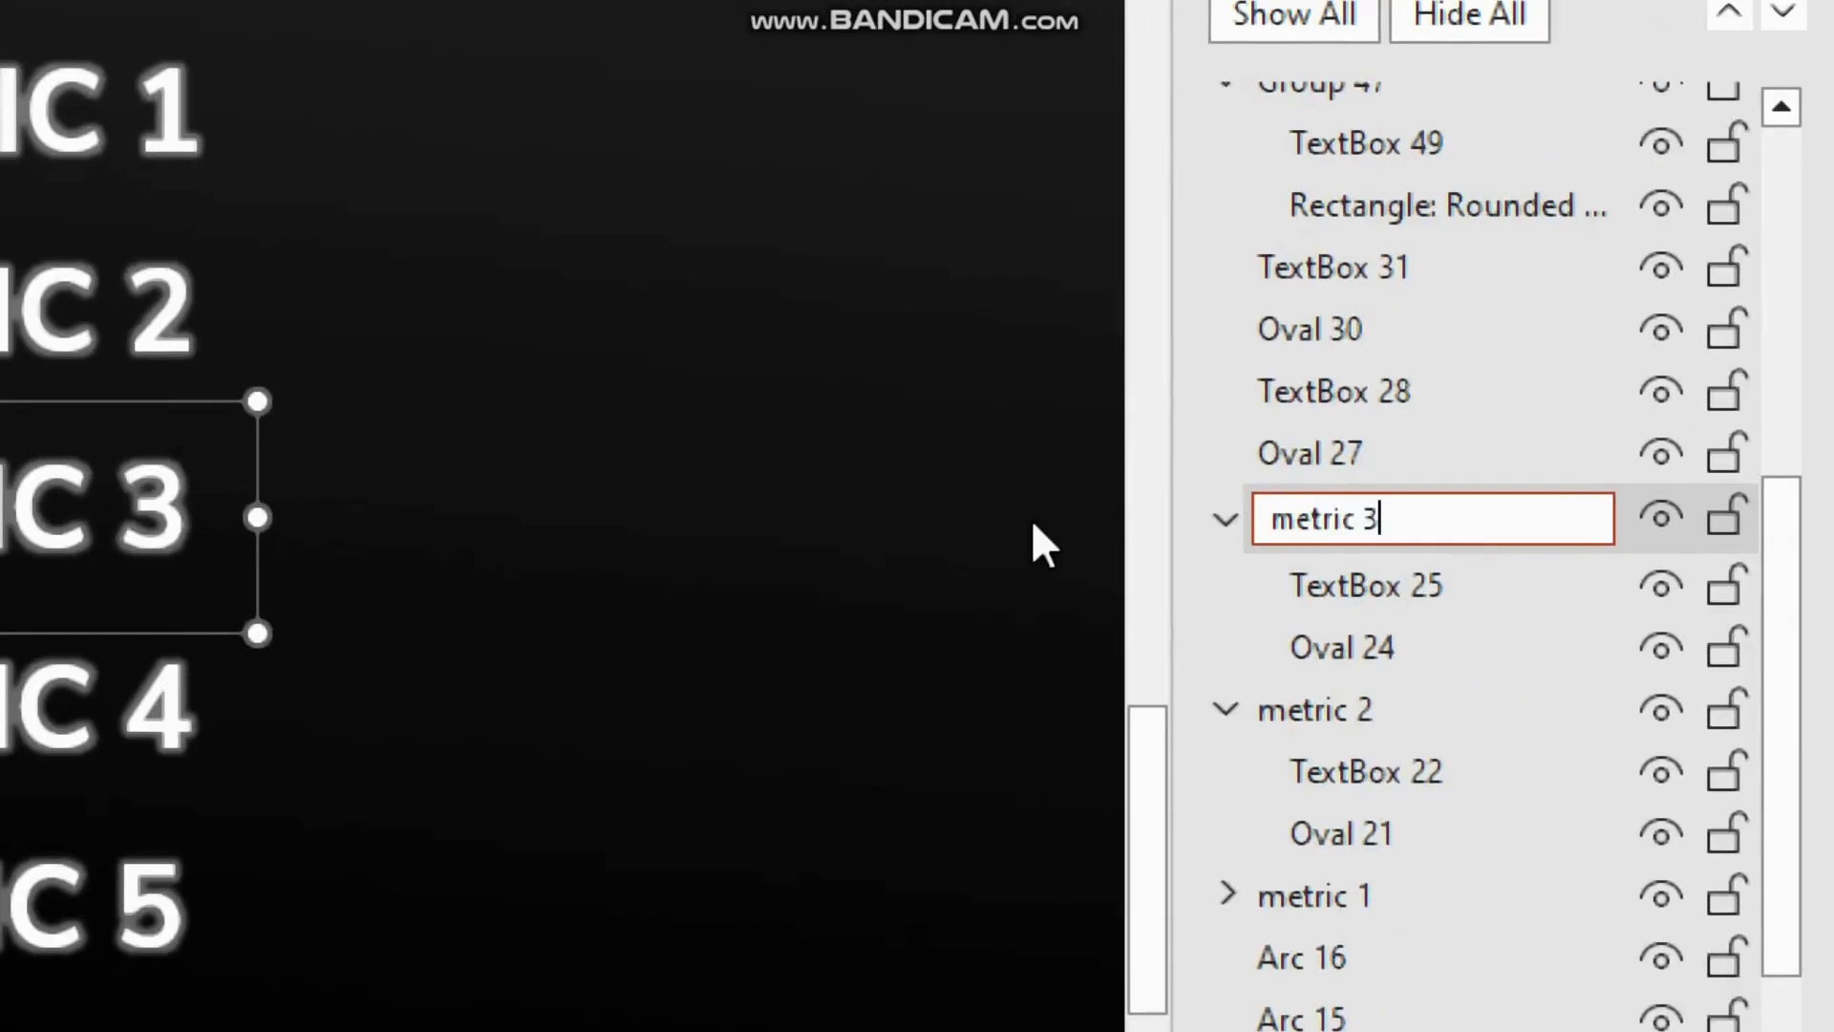
{"action": "key", "text": "Return"}
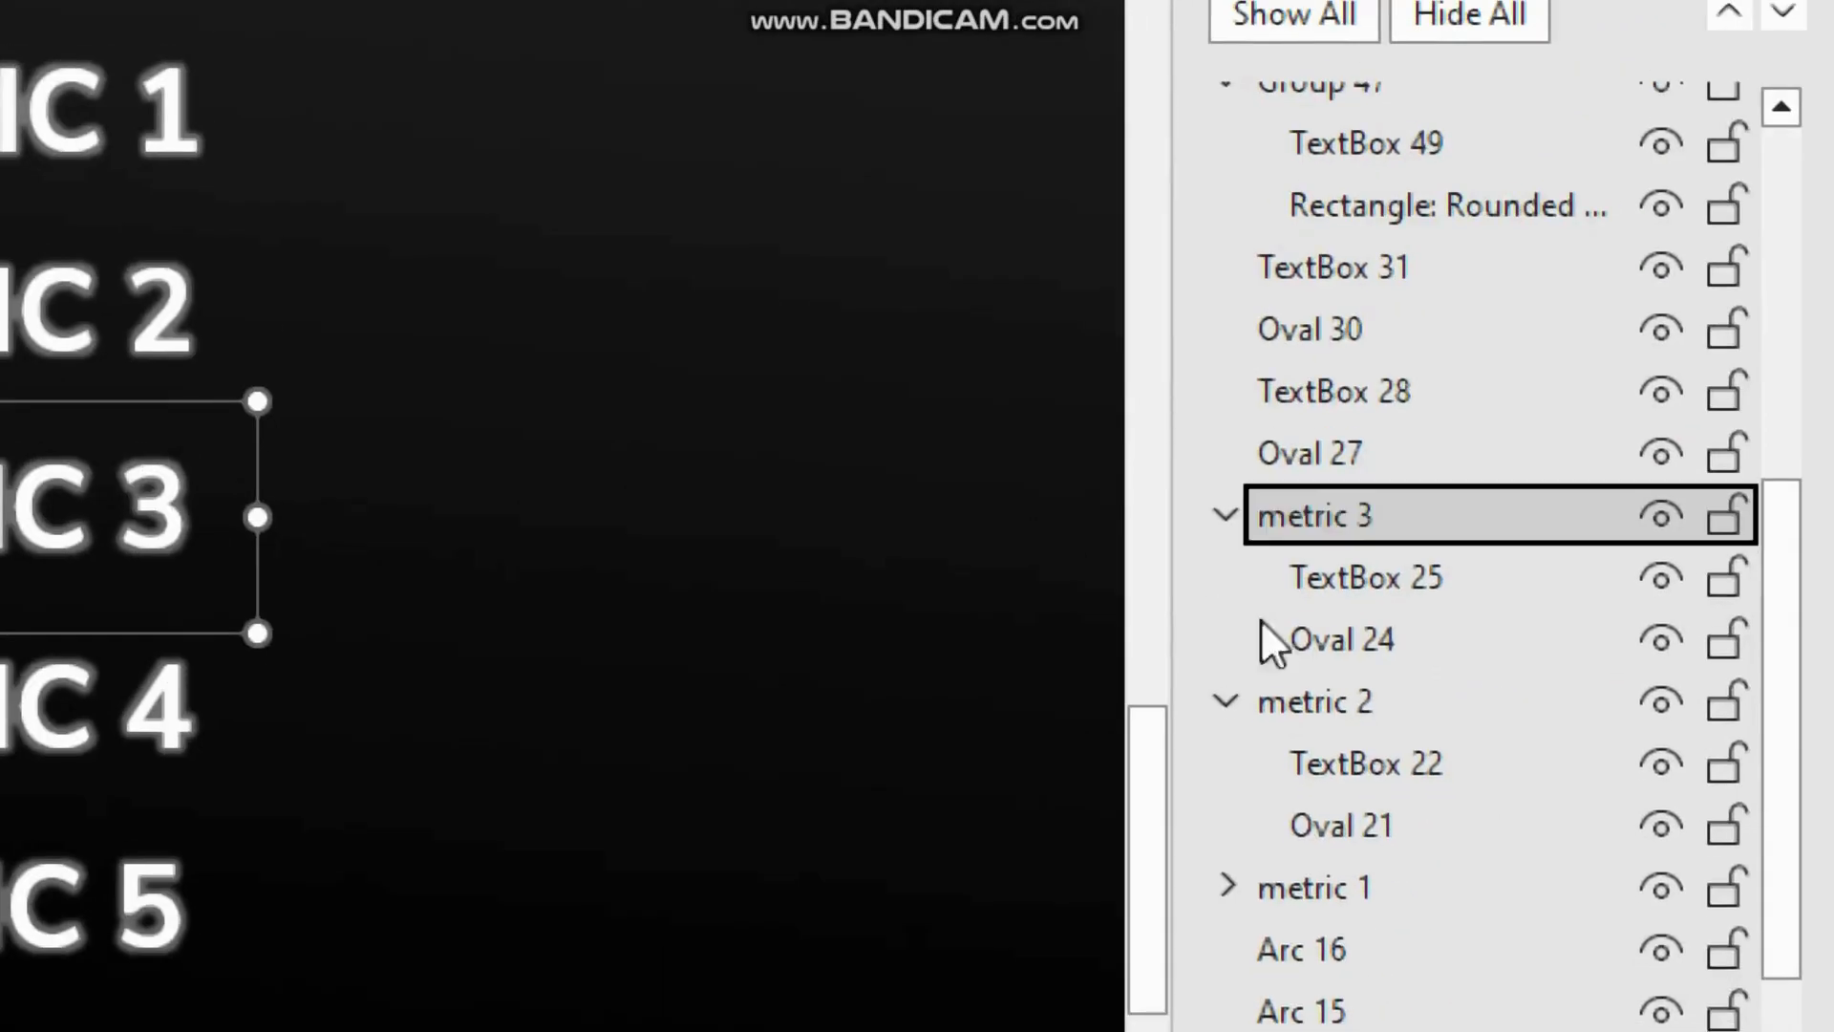
{"action": "left_click", "coordinate": [1230, 519]}
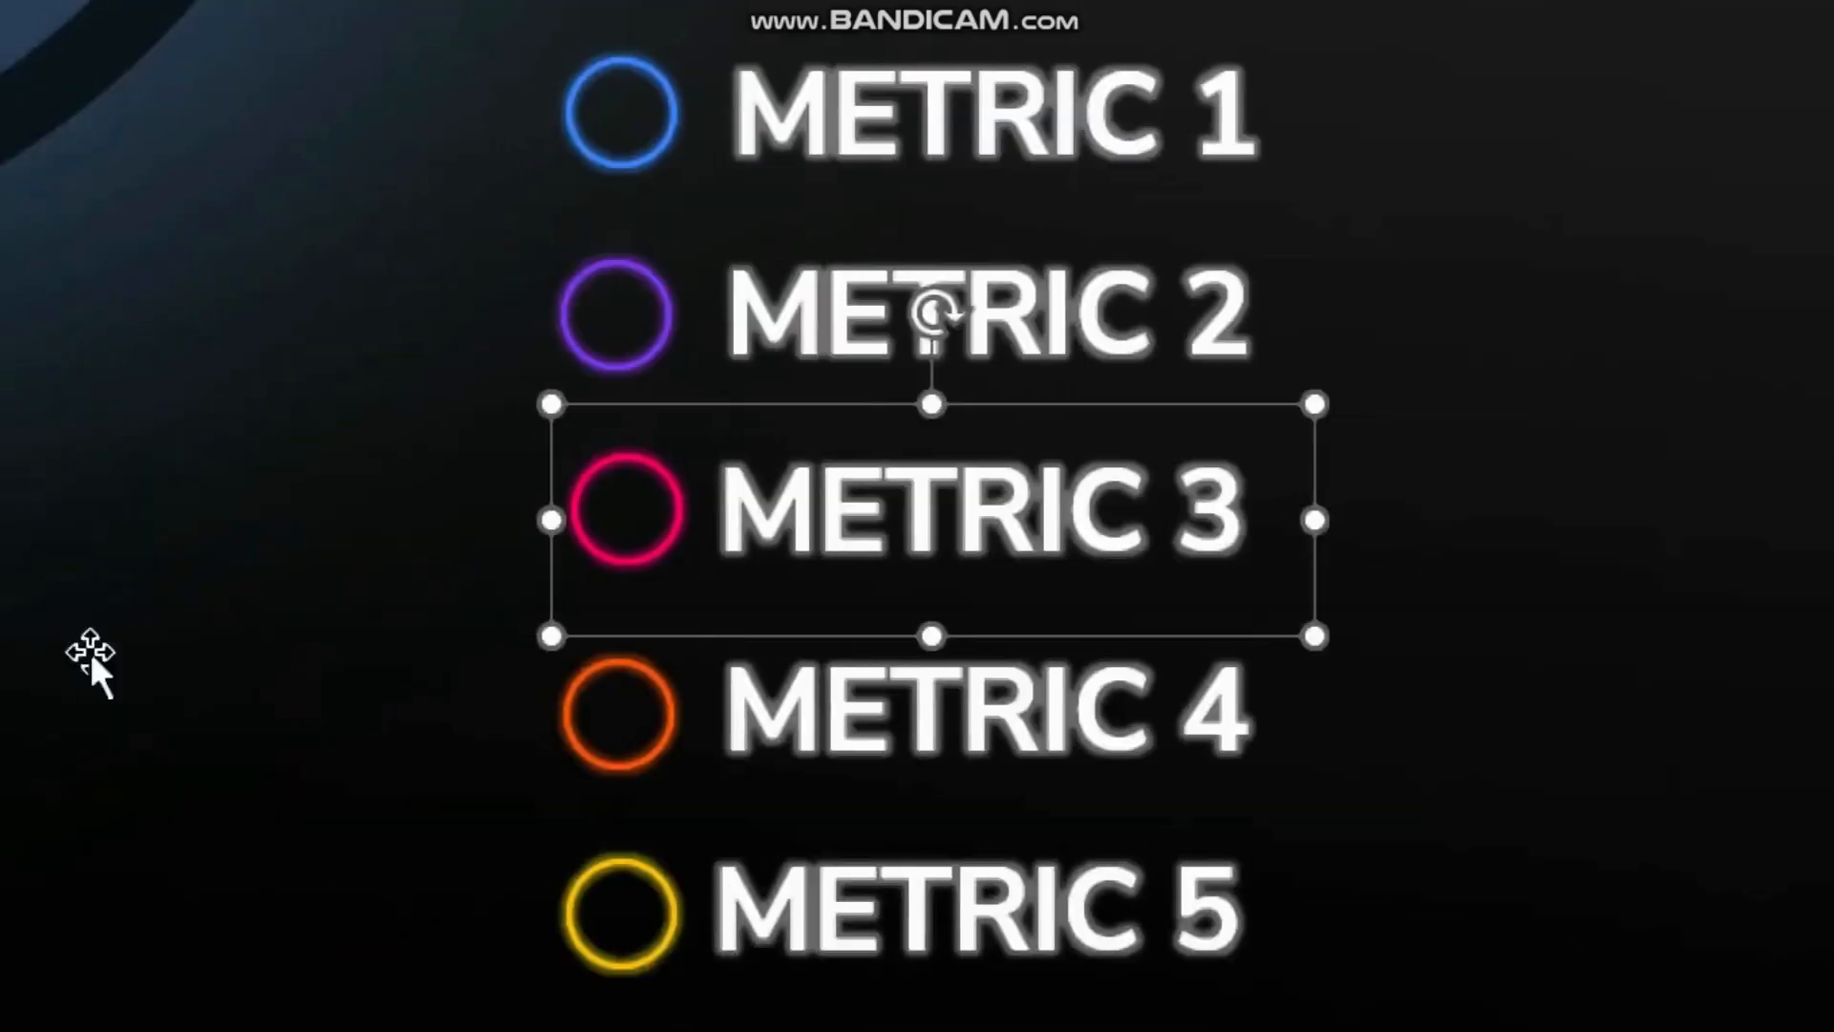
Step: Group the METRIC 4 circle with its label and rename the group metric 4
{"action": "left_click", "coordinate": [619, 716]}
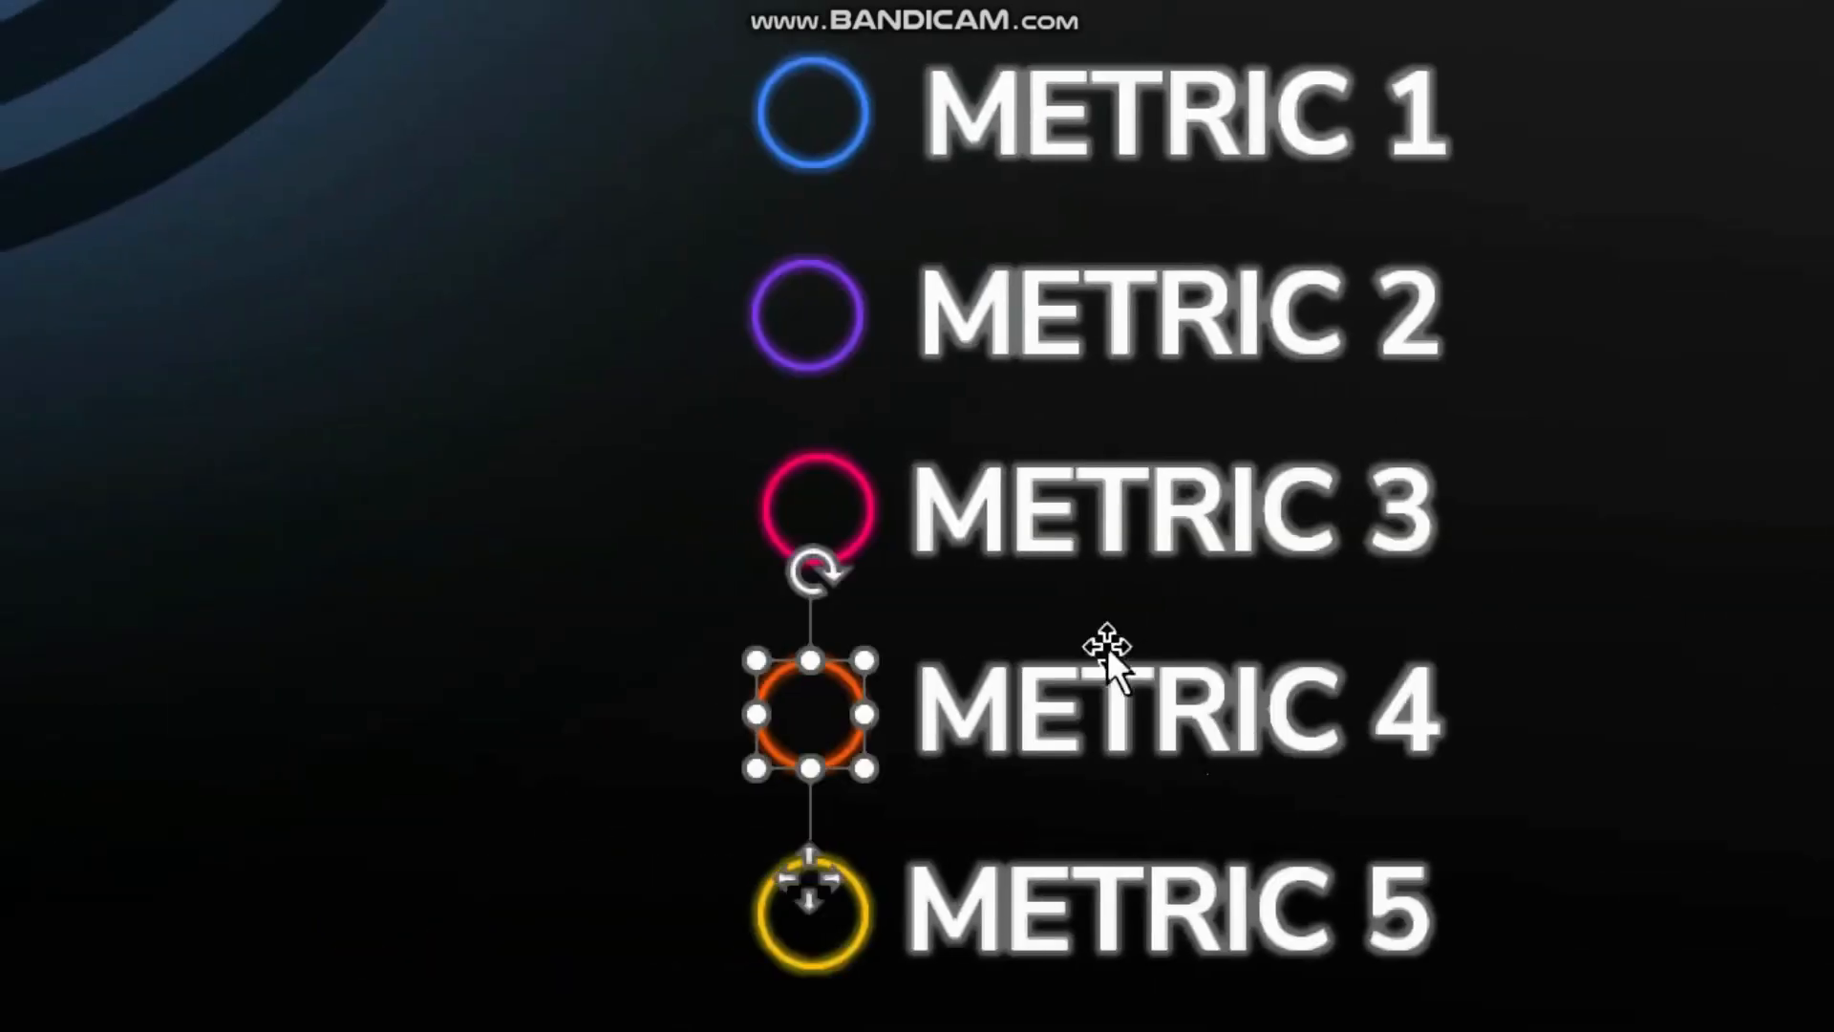
{"action": "left_click", "coordinate": [1114, 729]}
{"action": "double_click", "coordinate": [1385, 284]}
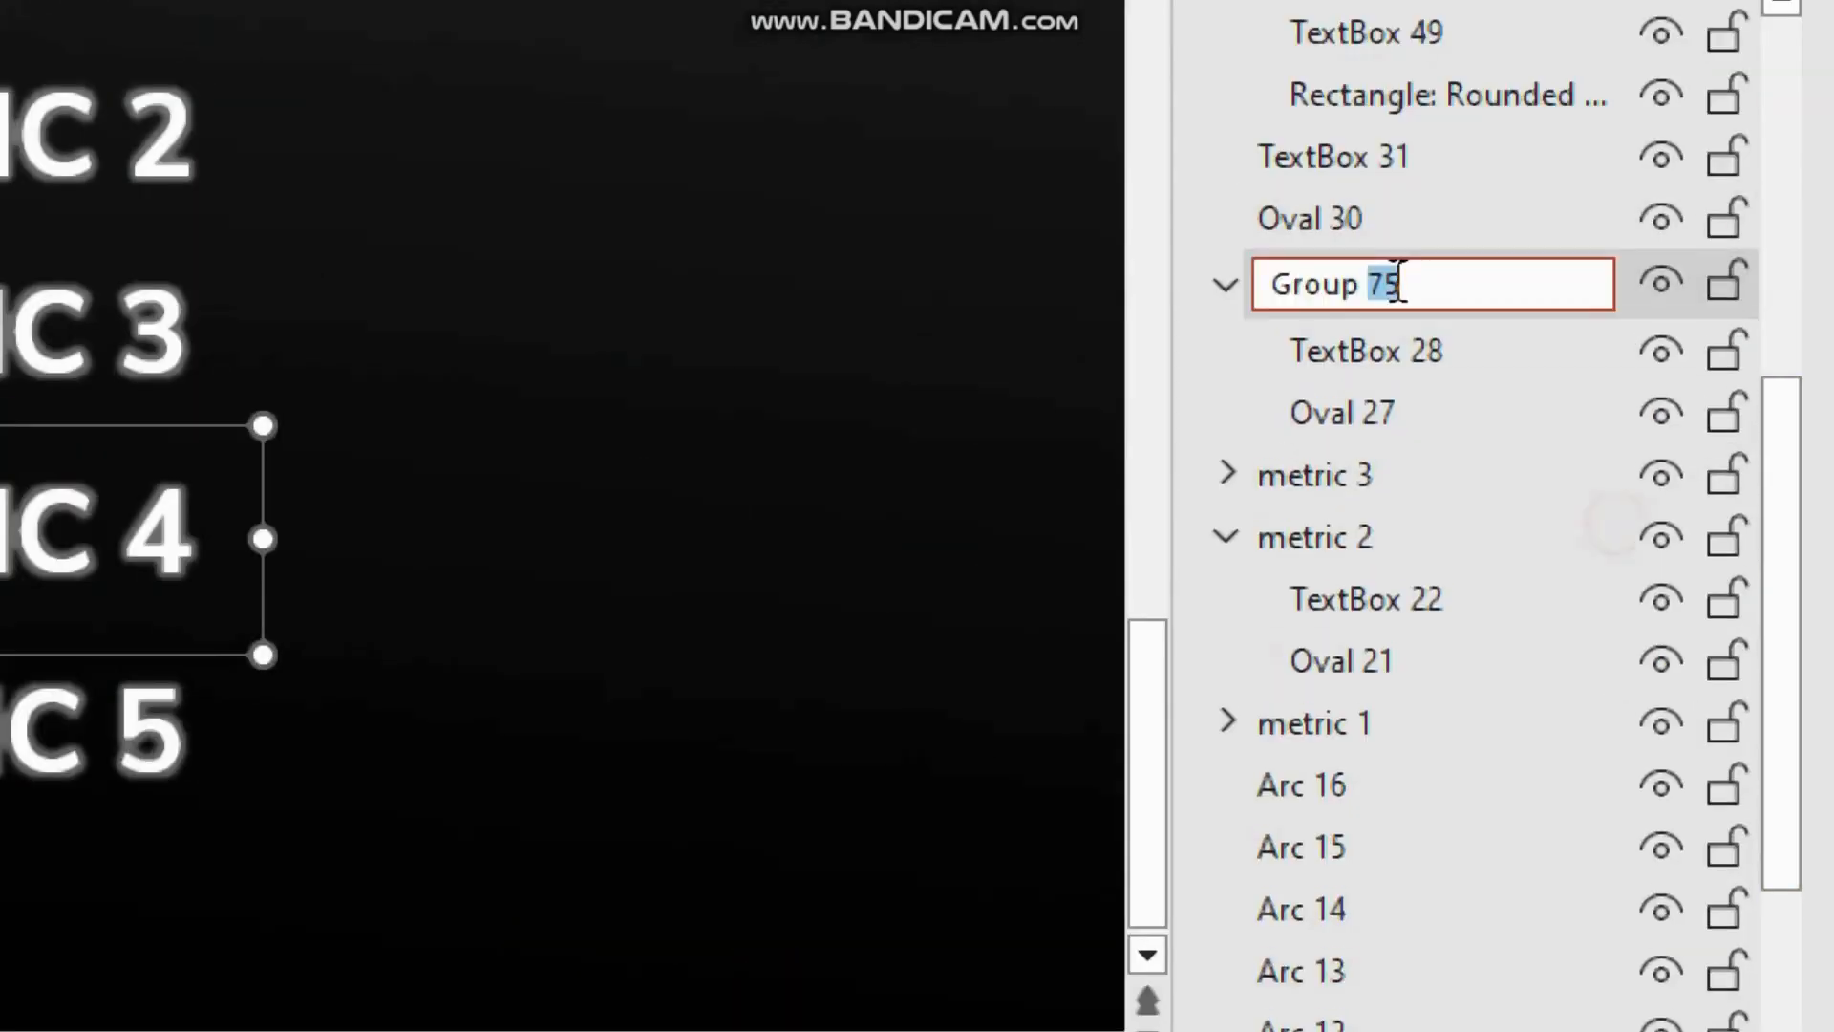
{"action": "type", "text": "metr"}
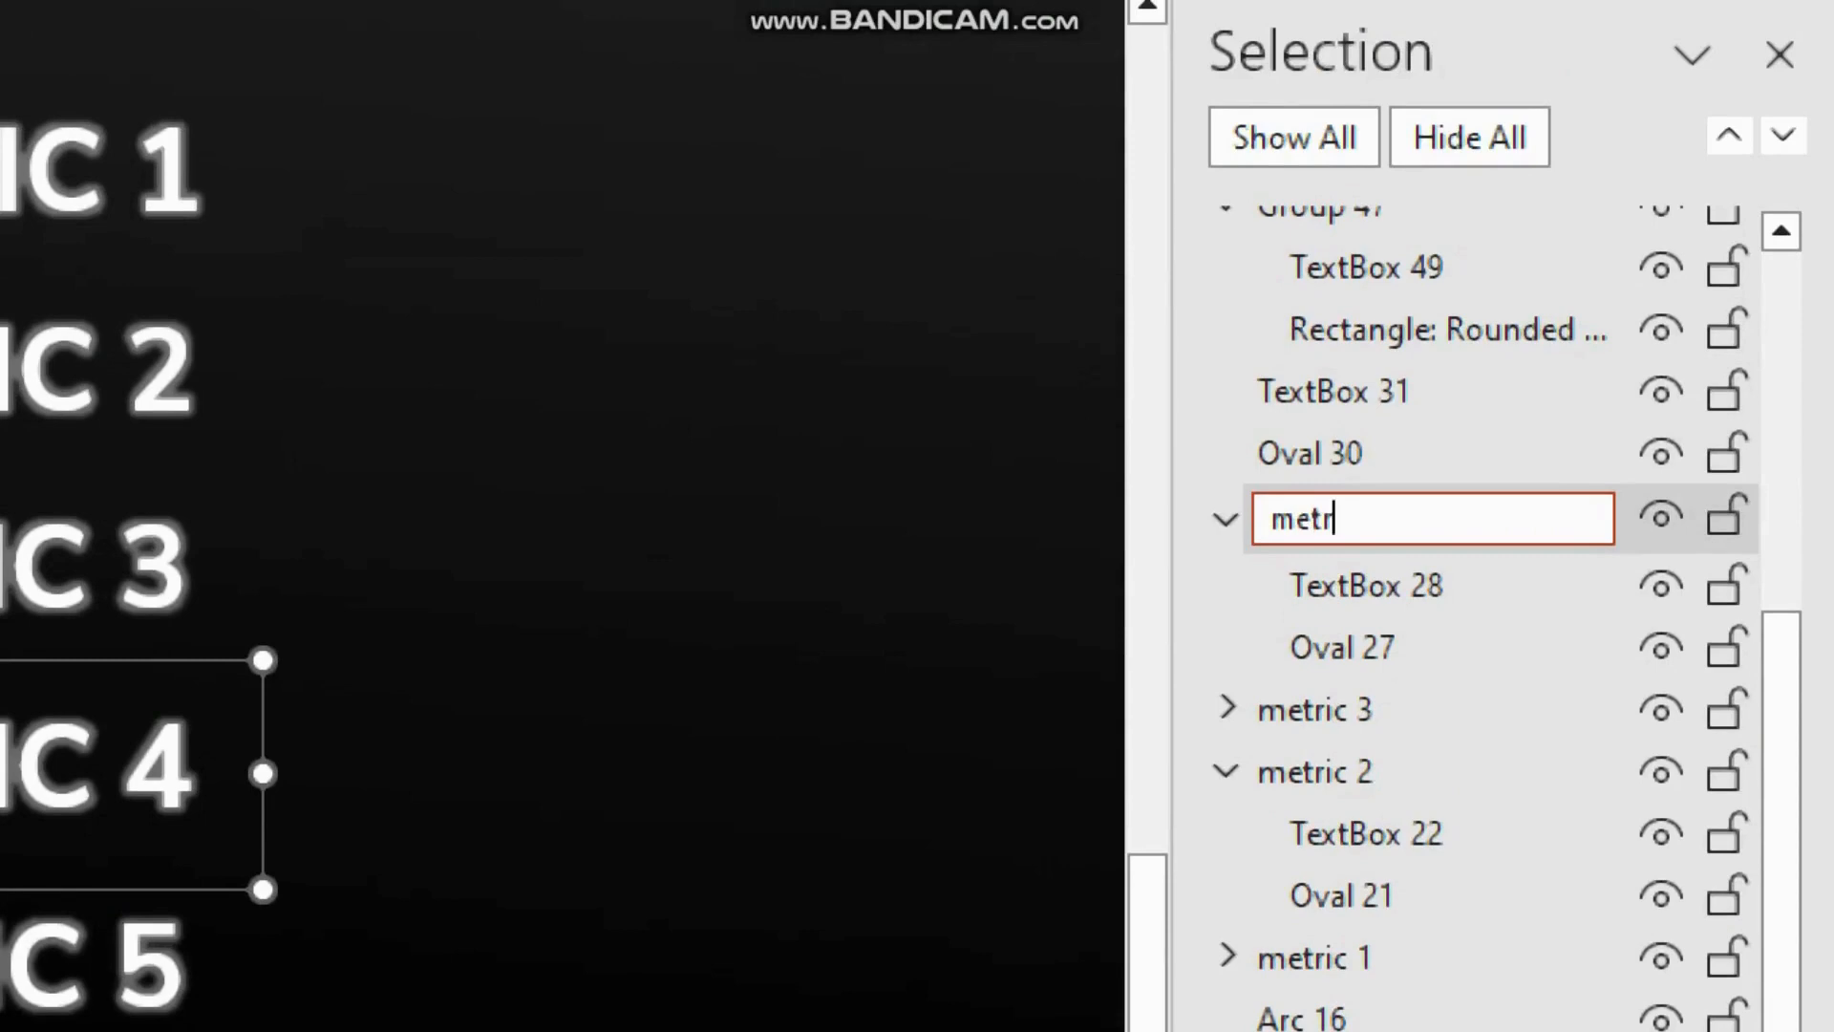
{"action": "type", "text": "ic4"}
{"action": "key", "text": "Return"}
{"action": "left_click", "coordinate": [1346, 521]}
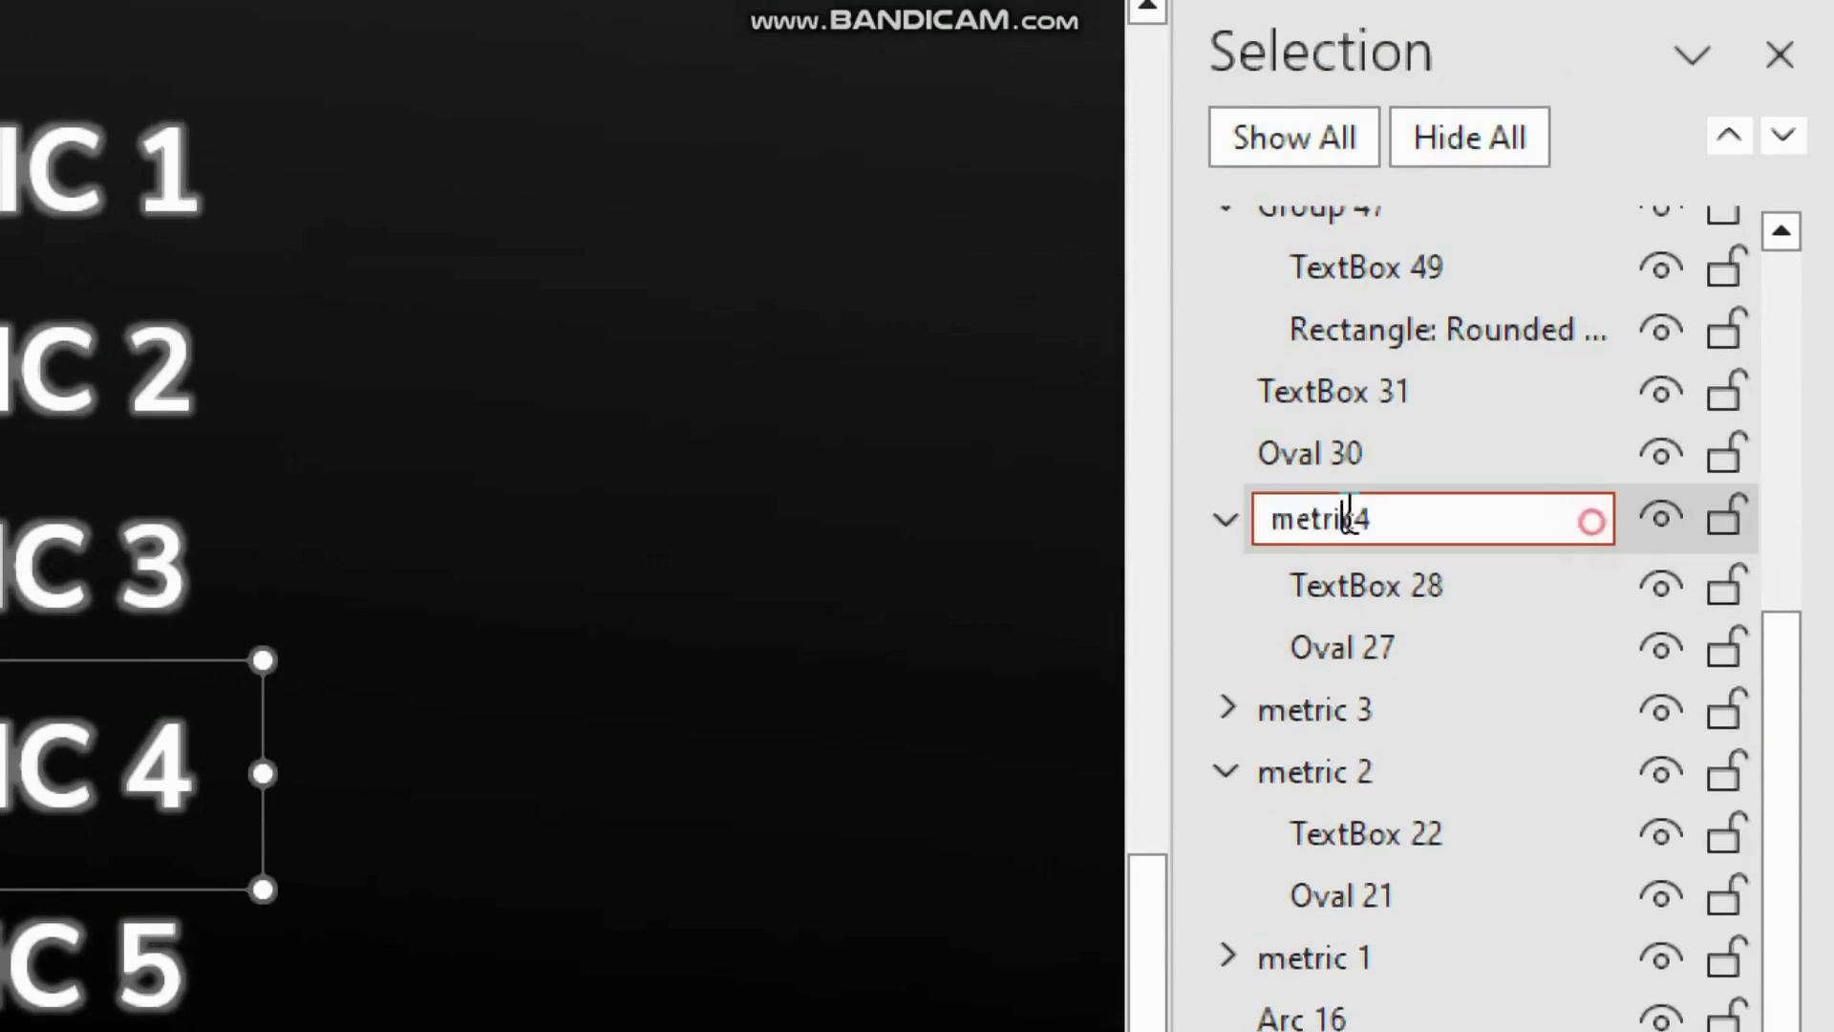
{"action": "key", "text": "Return"}
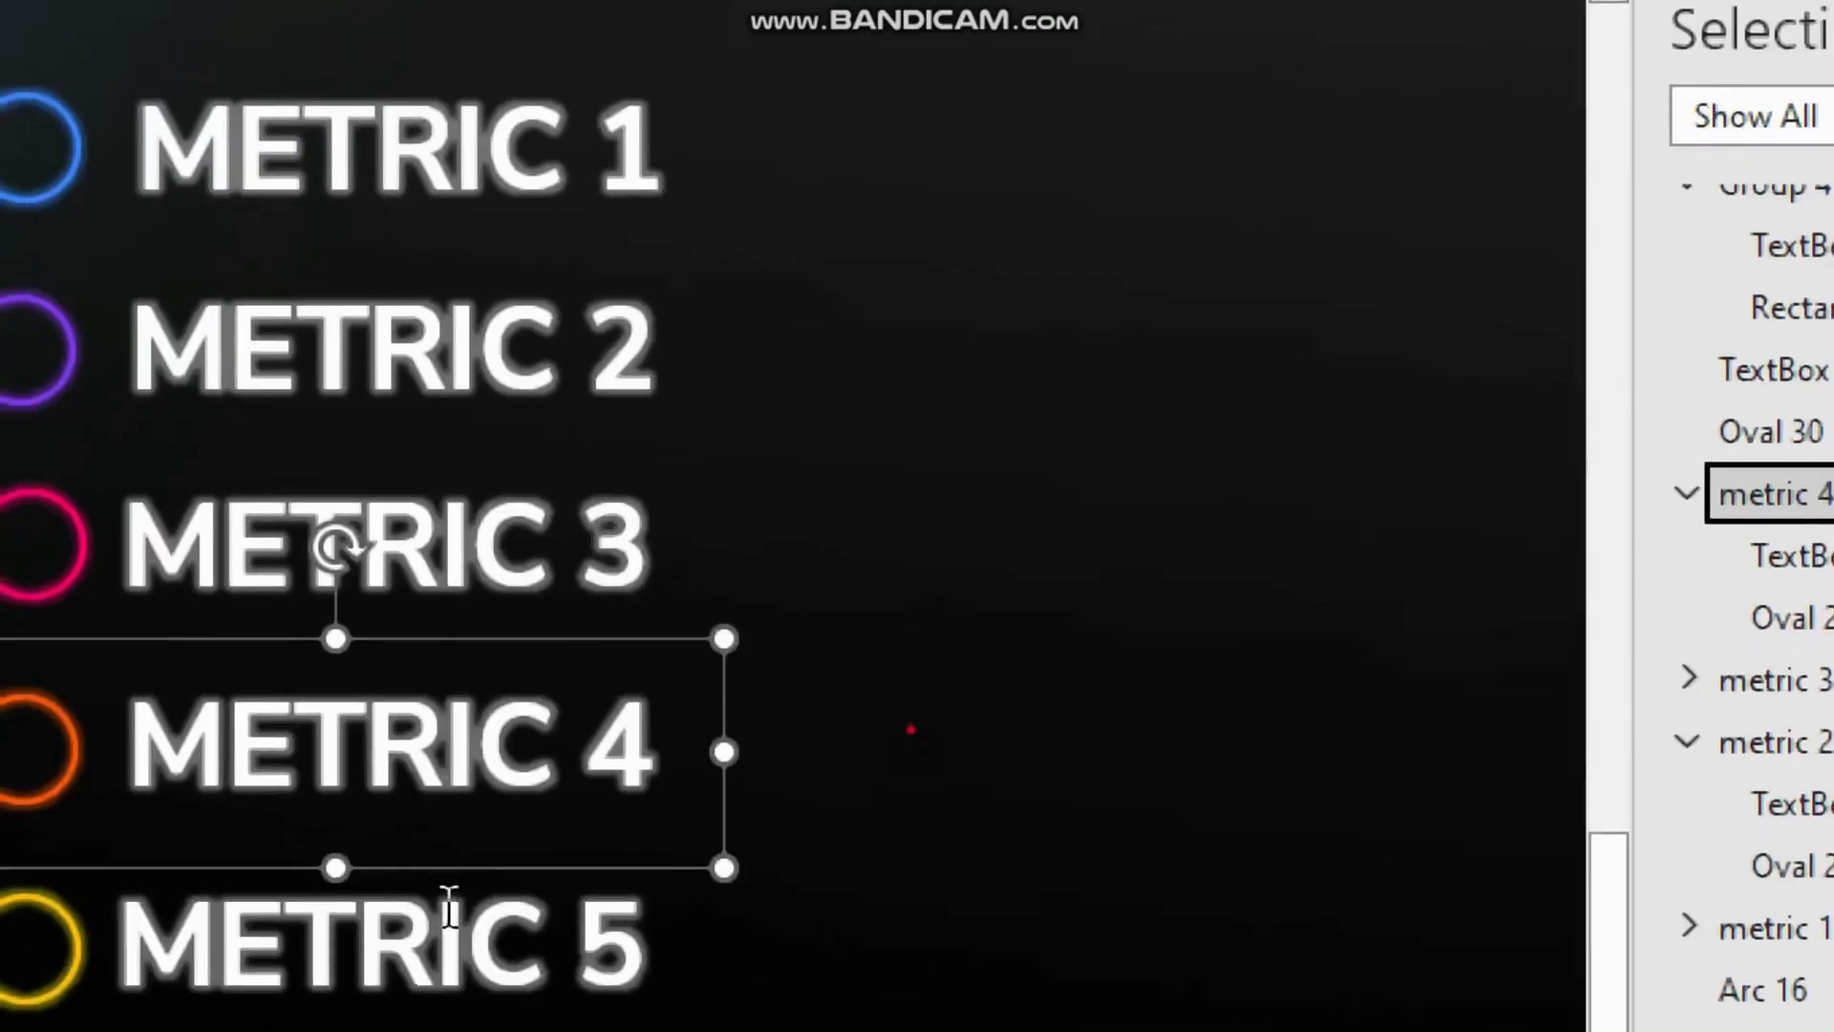
Step: Group the METRIC 5 circle with its label and rename the group metric 5
{"action": "left_click", "coordinate": [28, 965]}
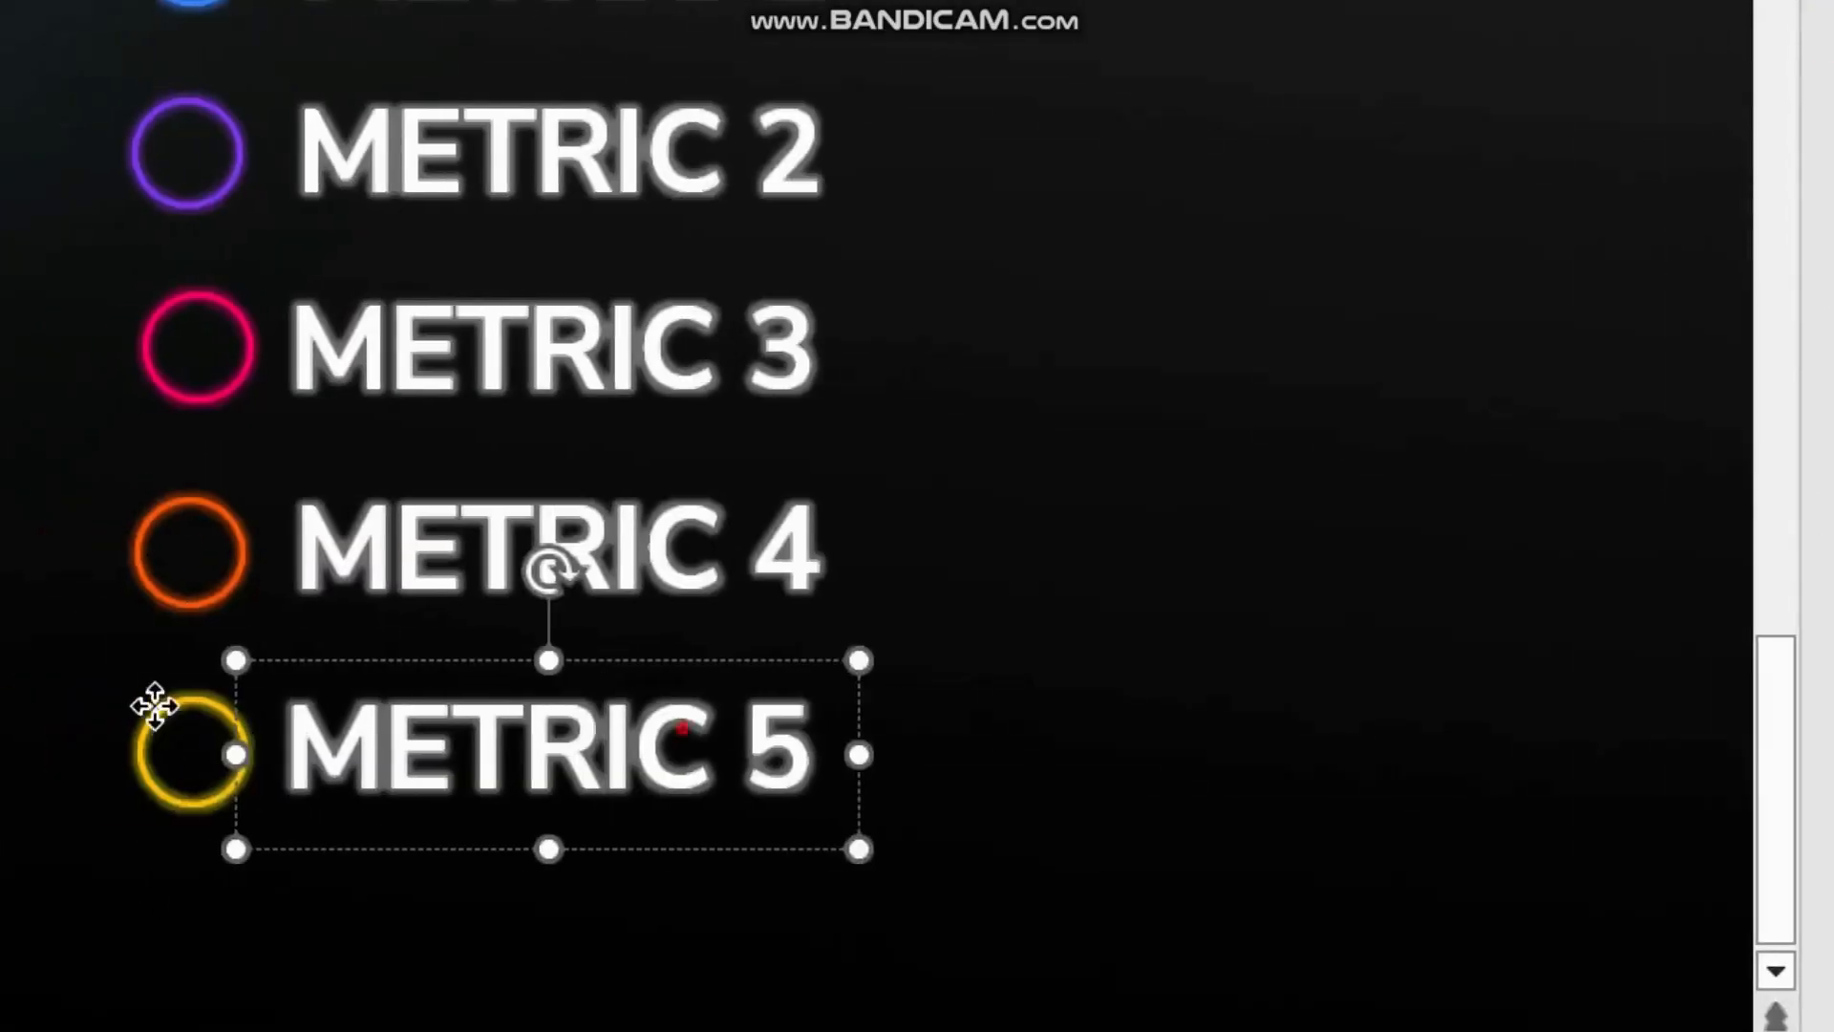
{"action": "left_click", "coordinate": [155, 704], "text": "shift"}
{"action": "key", "text": "ctrl+g"}
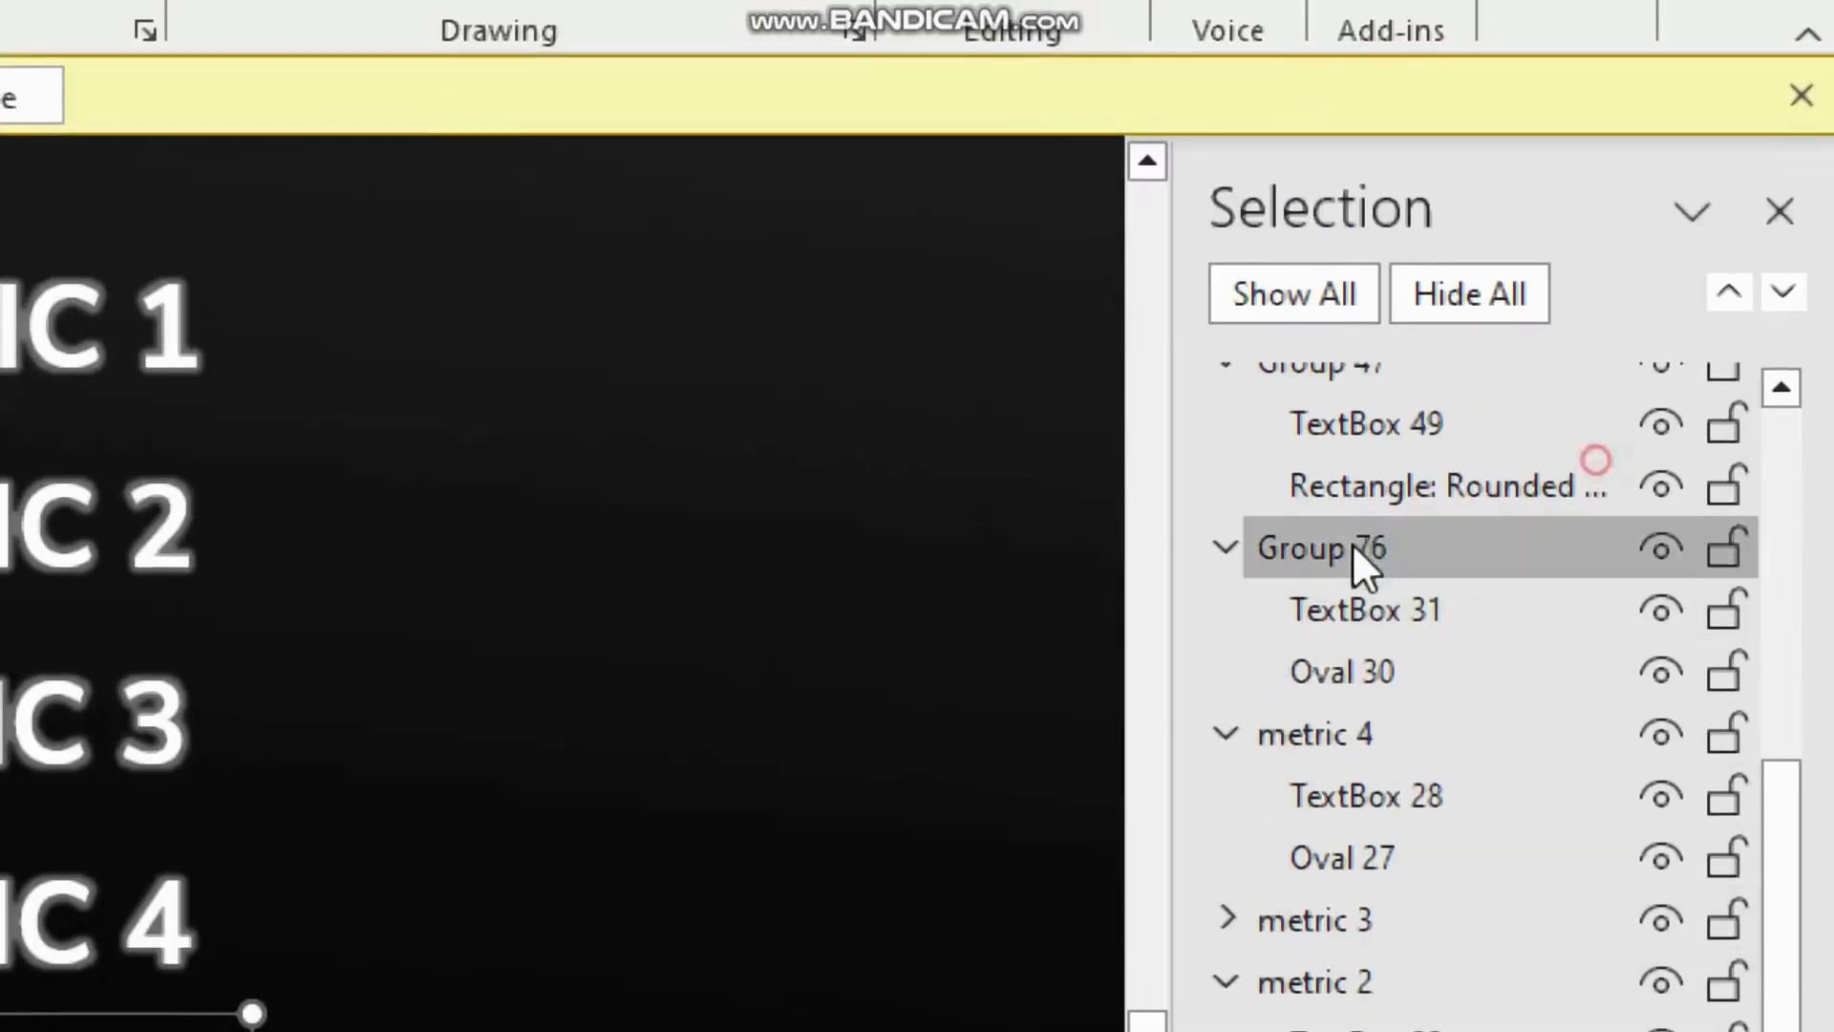
{"action": "double_click", "coordinate": [1350, 545]}
{"action": "type", "text": "metric"}
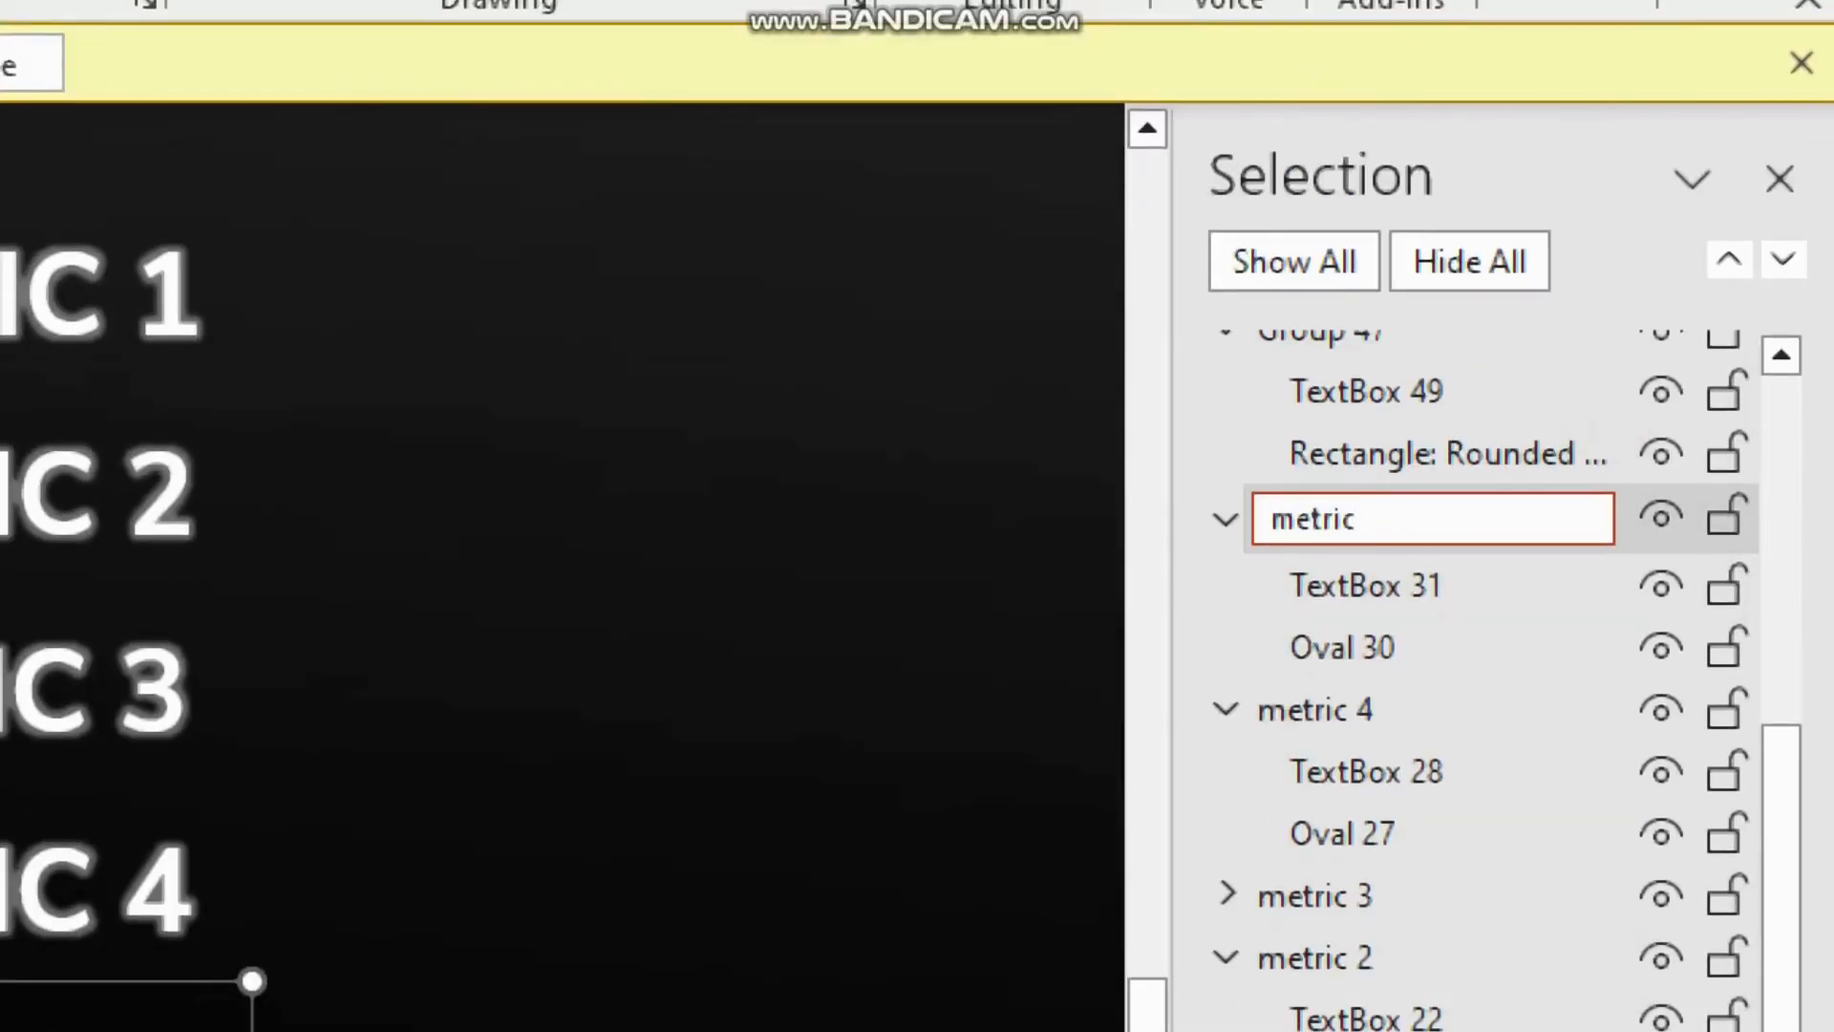
{"action": "type", "text": " 5"}
{"action": "key", "text": "Return"}
{"action": "key", "text": "super+minus"}
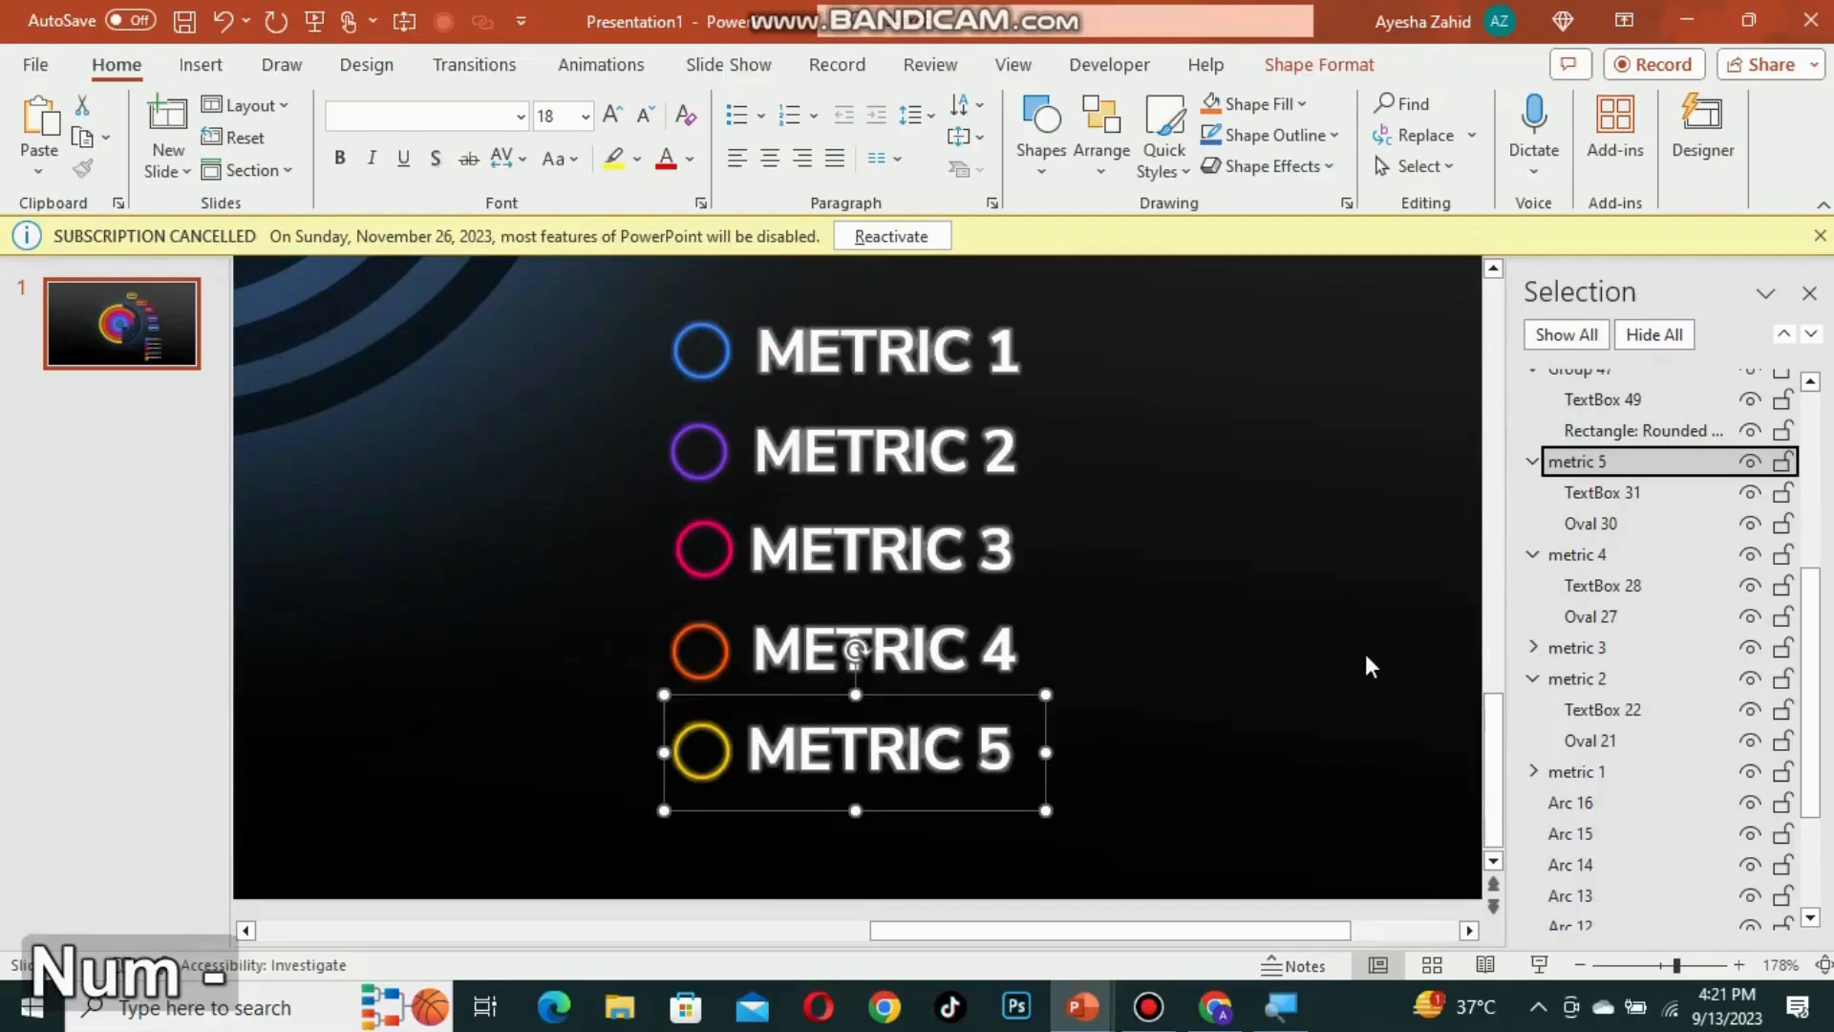
Step: Collapse the expanded metric groups in the selection list
{"action": "left_click", "coordinate": [893, 898]}
{"action": "key", "text": "super+plus"}
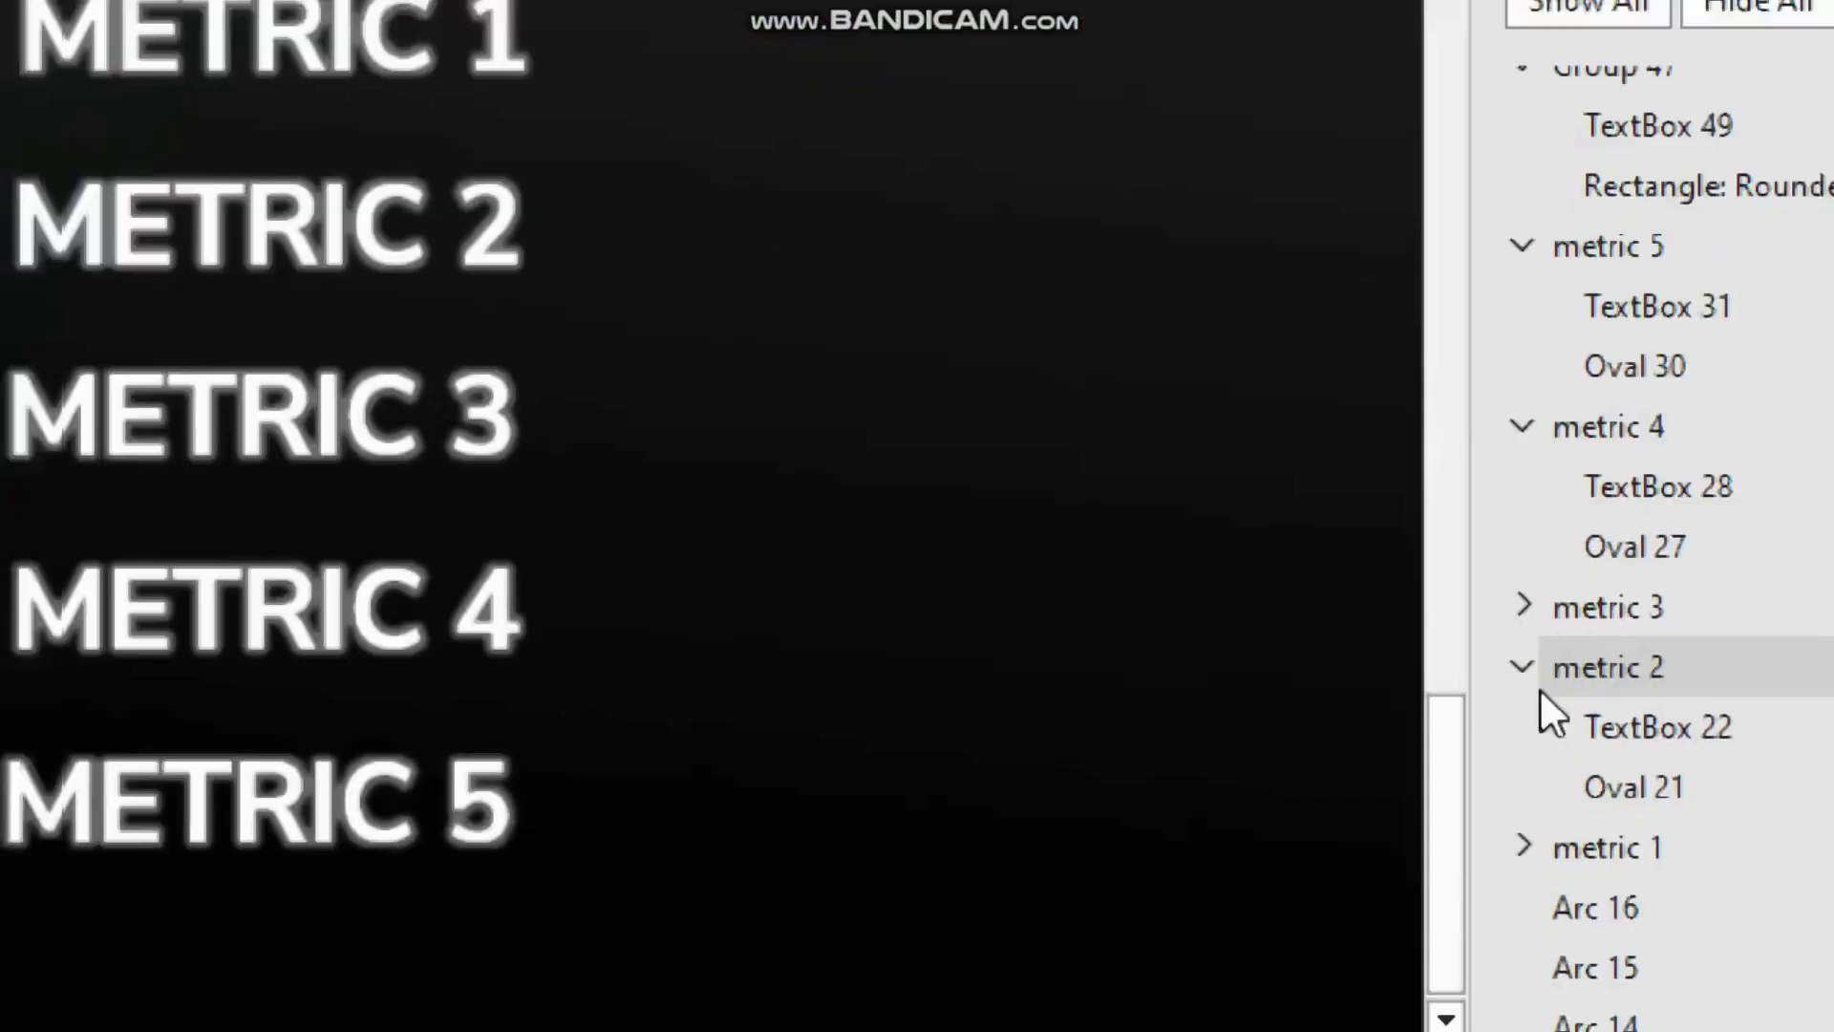
{"action": "left_click", "coordinate": [1534, 679]}
{"action": "left_click", "coordinate": [1525, 417]}
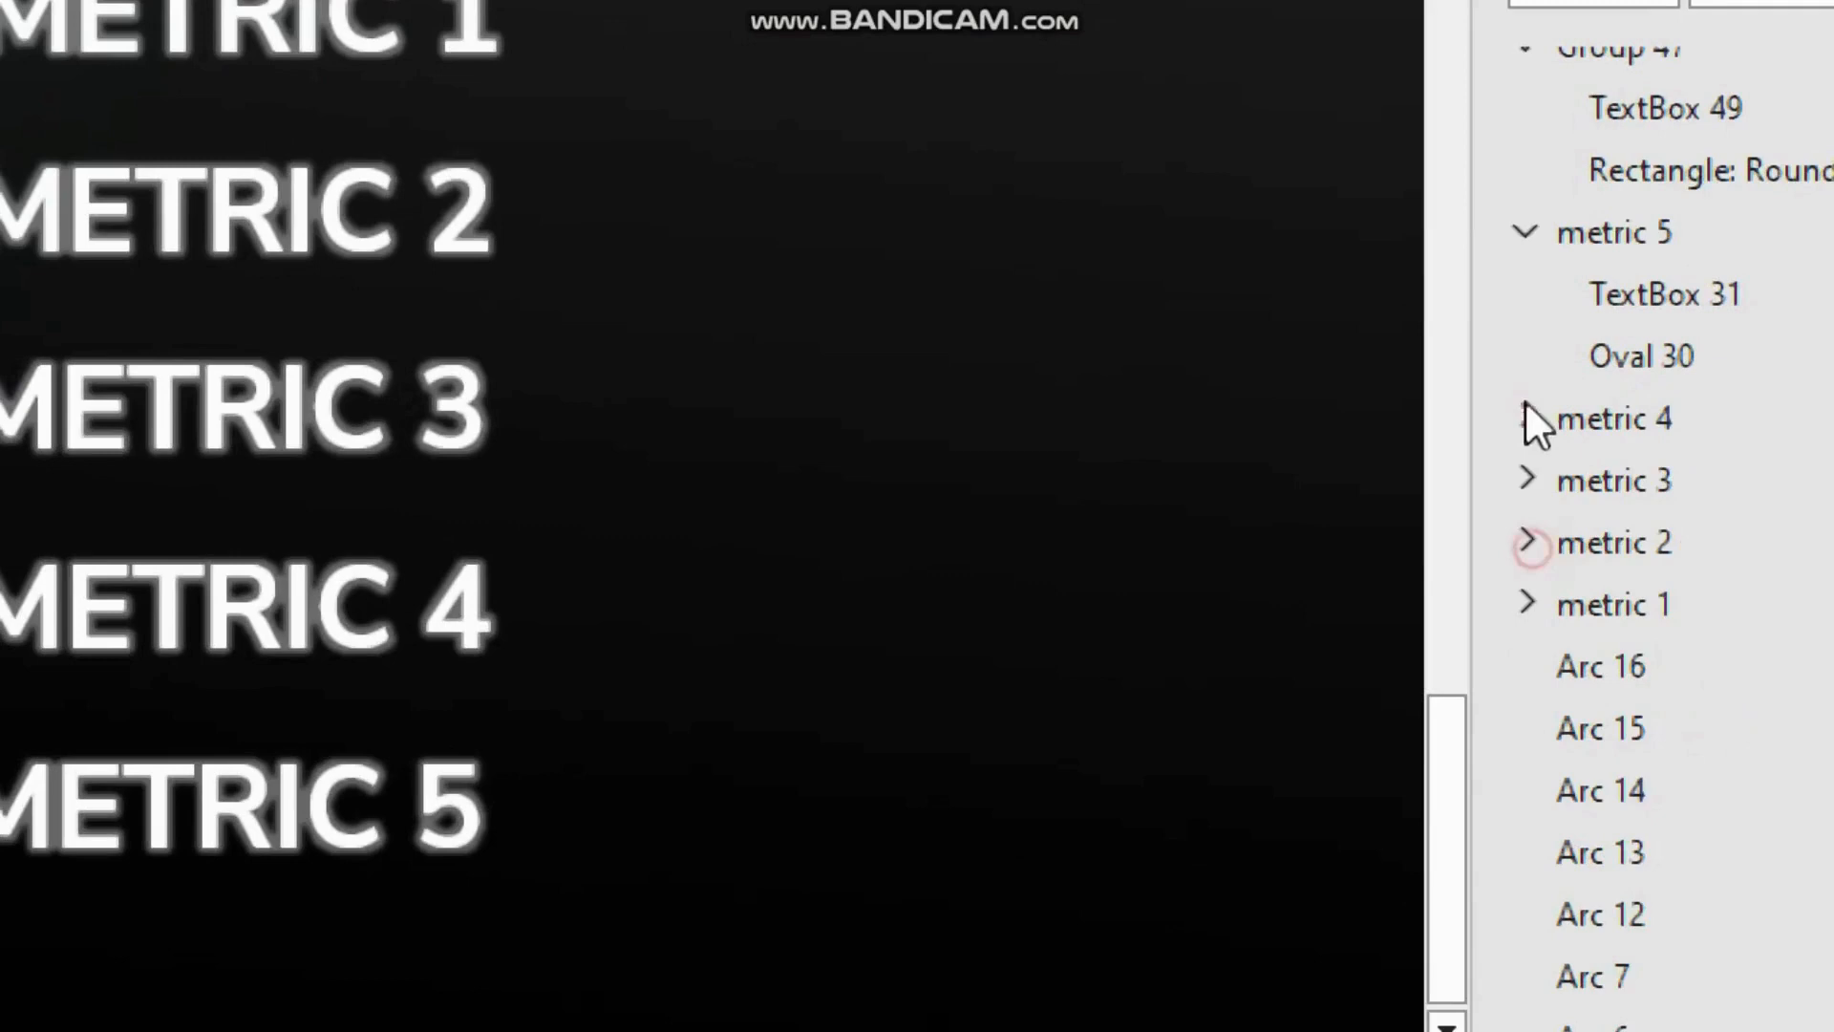
{"action": "left_click", "coordinate": [1525, 232]}
{"action": "key", "text": "super+minus"}
Step: Group the yellow outer arc with the 20% label and rename the group arc 1
{"action": "left_click", "coordinate": [1643, 970]}
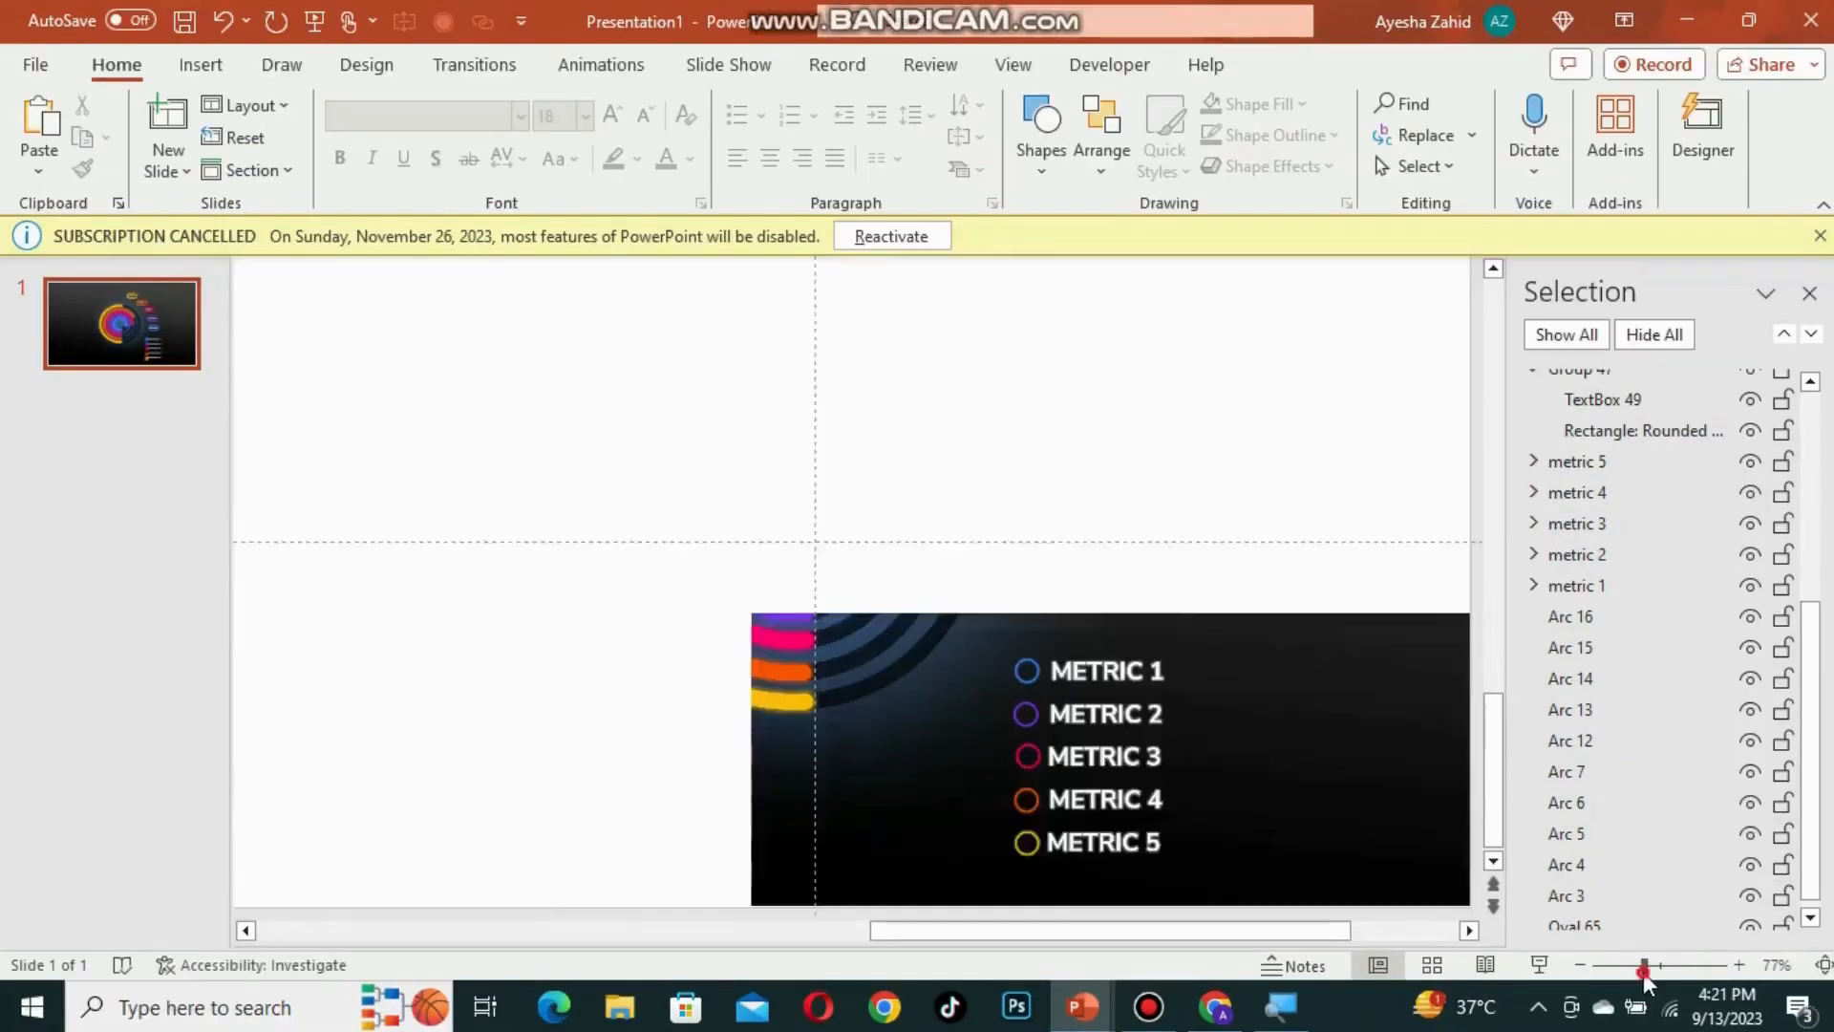
{"action": "left_click", "coordinate": [1636, 972]}
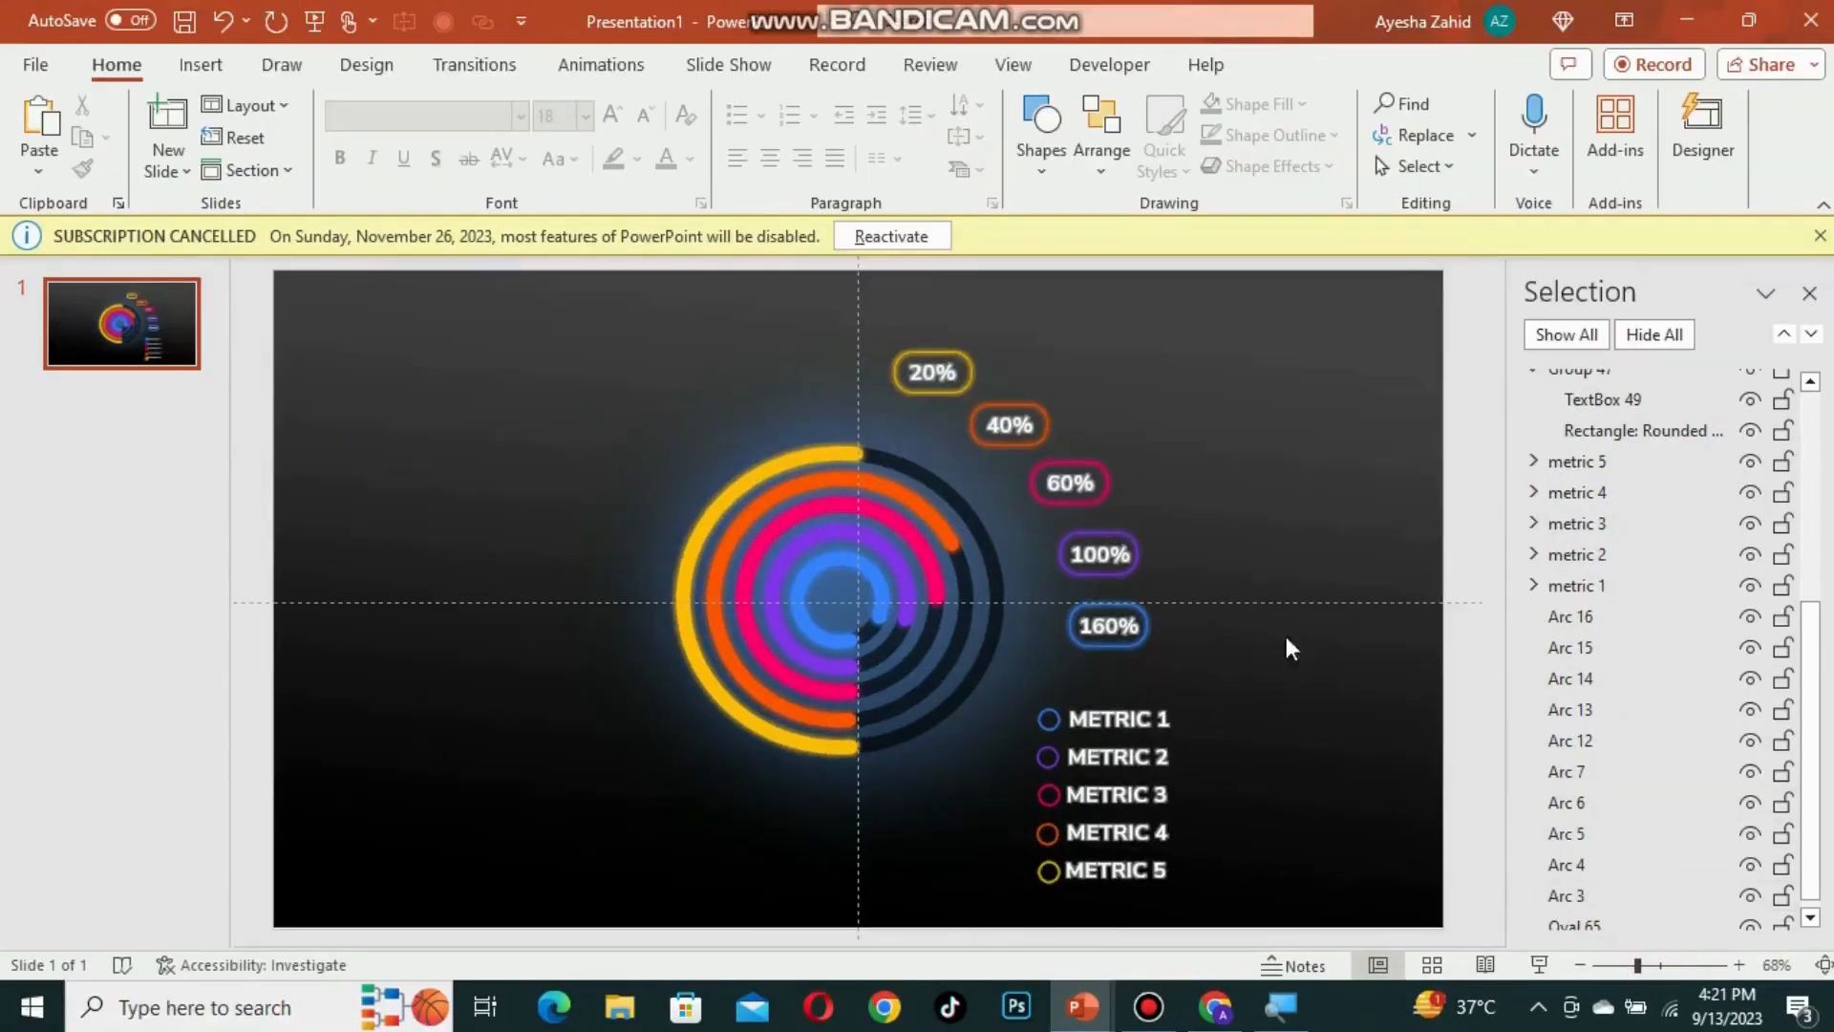
{"action": "scroll", "coordinate": [1126, 585], "scroll_direction": "up", "scroll_amount": 7, "text": "ctrl"}
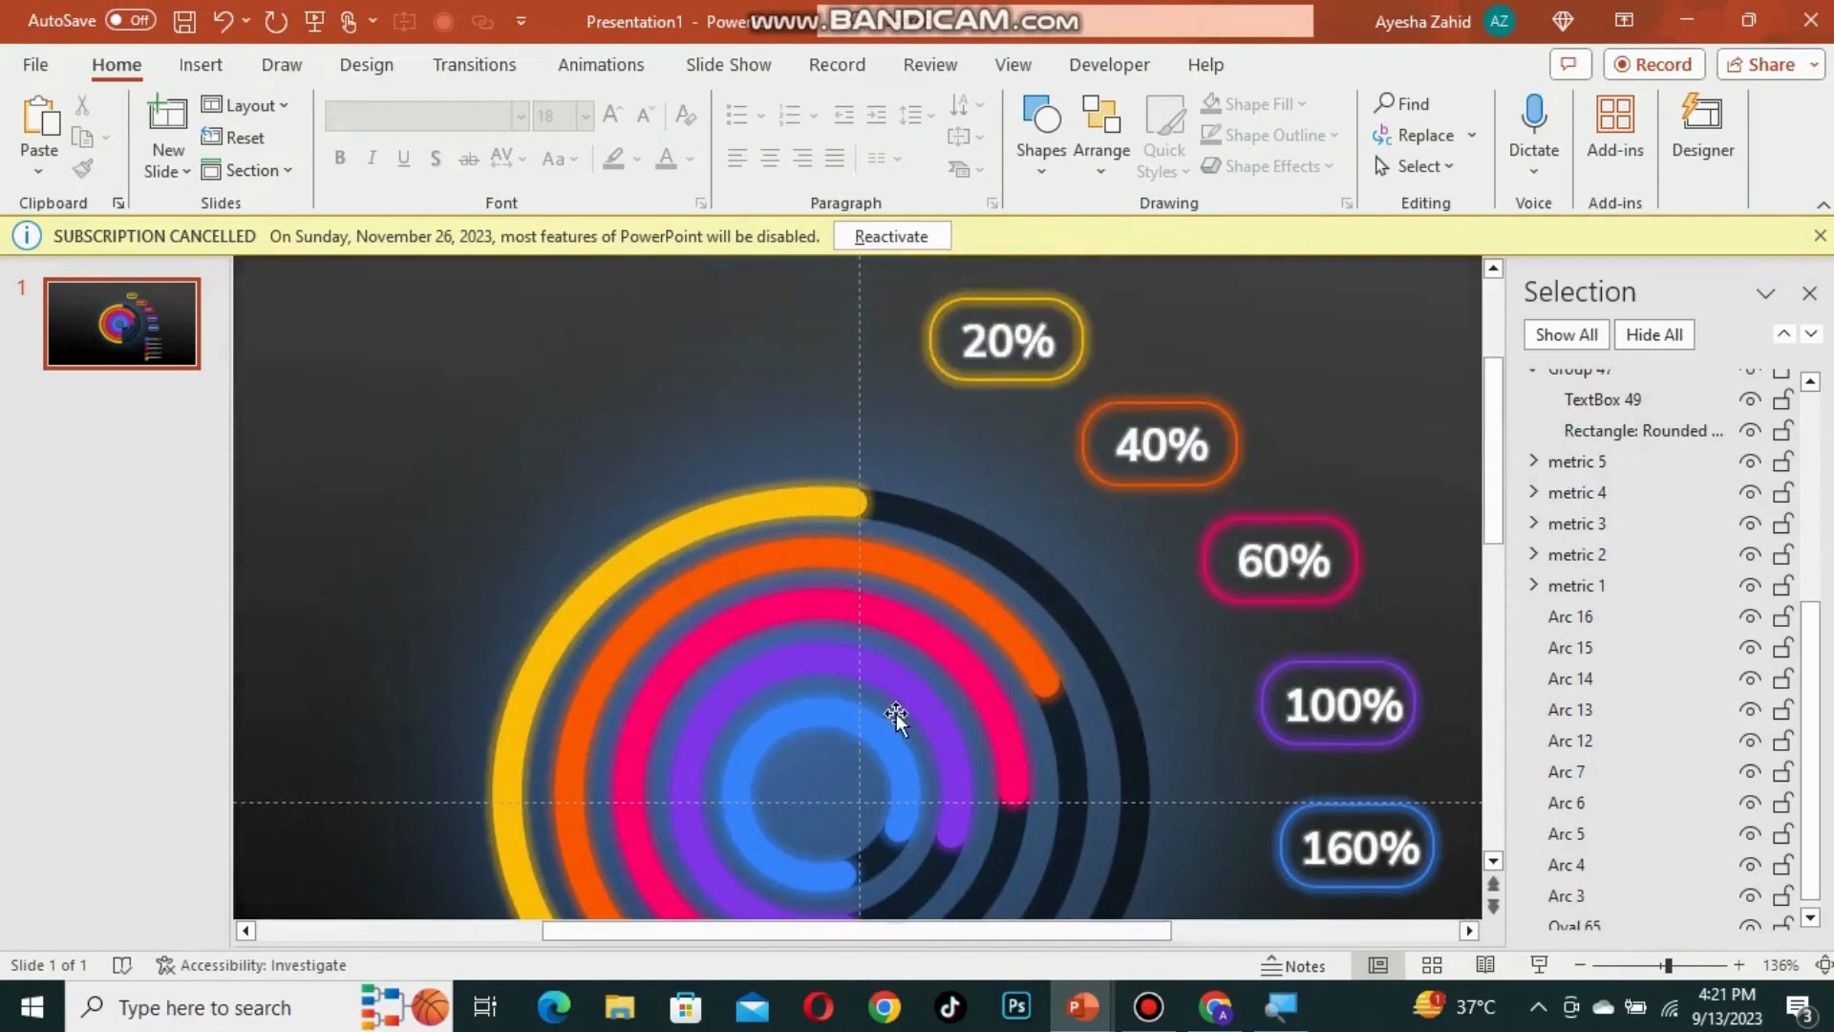
{"action": "left_click", "coordinate": [828, 515]}
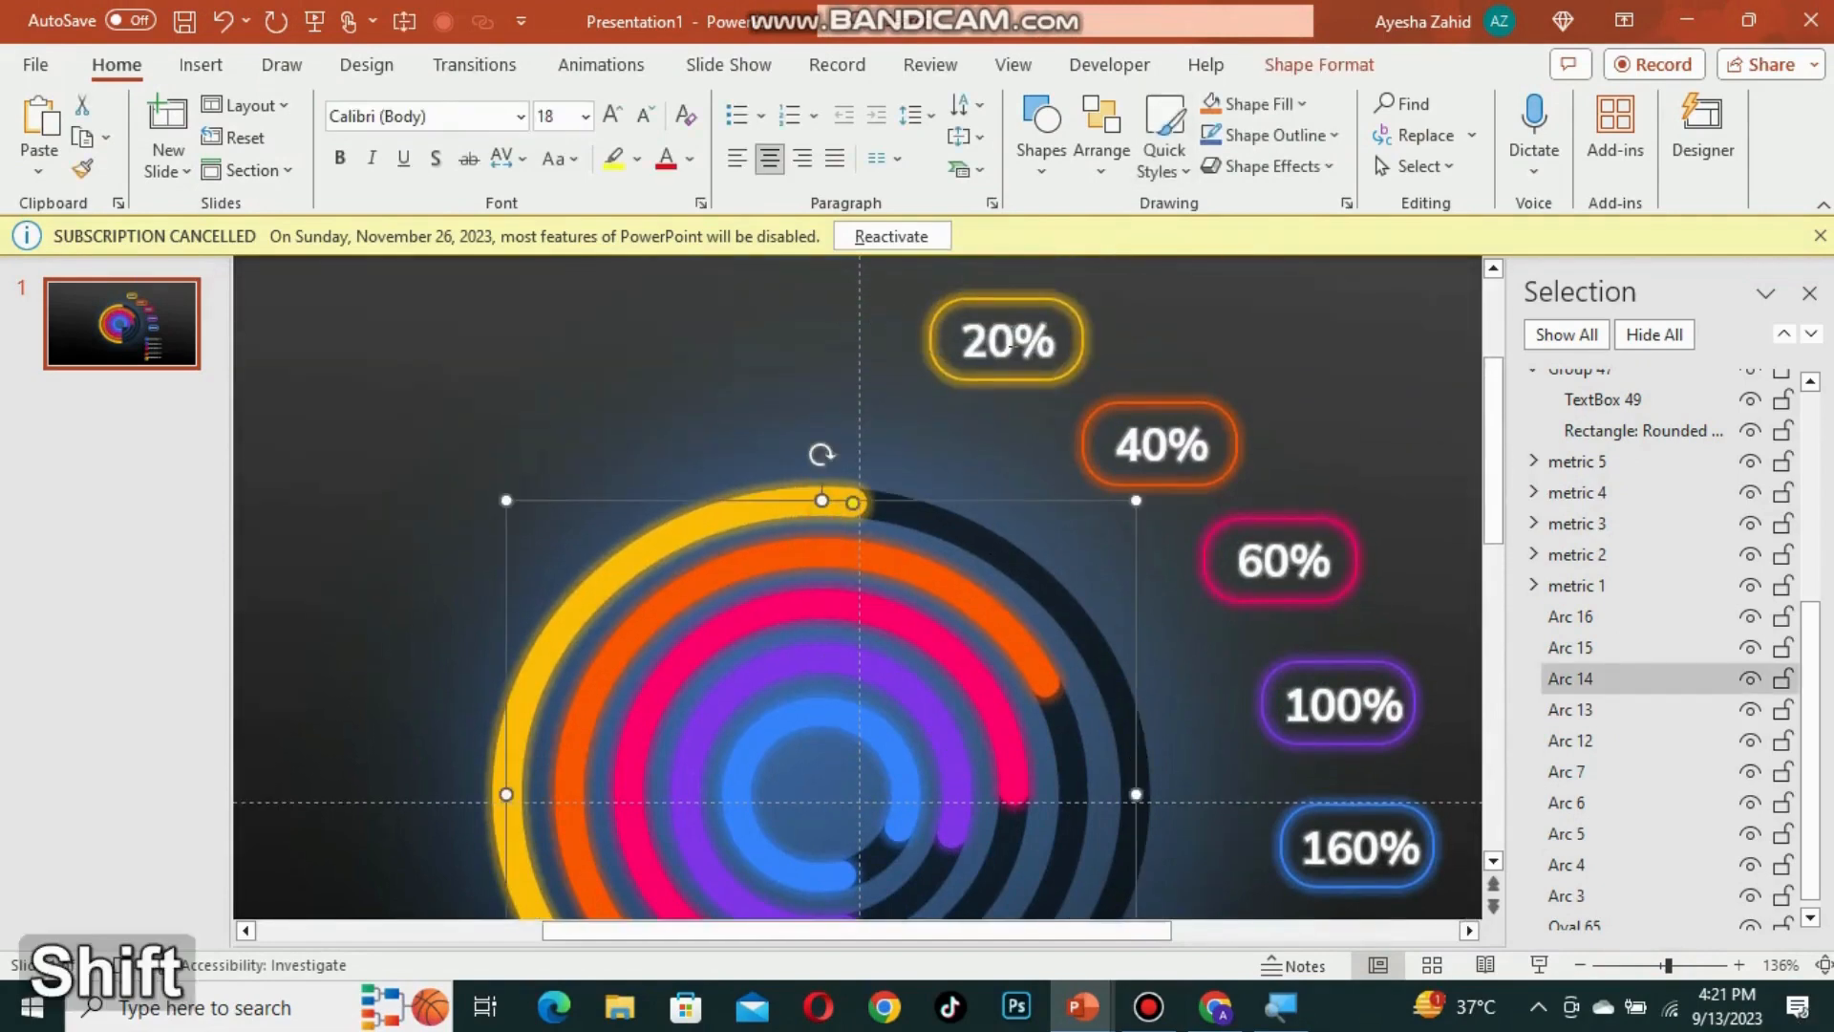
{"action": "left_click", "coordinate": [949, 337], "text": "shift"}
{"action": "key", "text": "ctrl+g"}
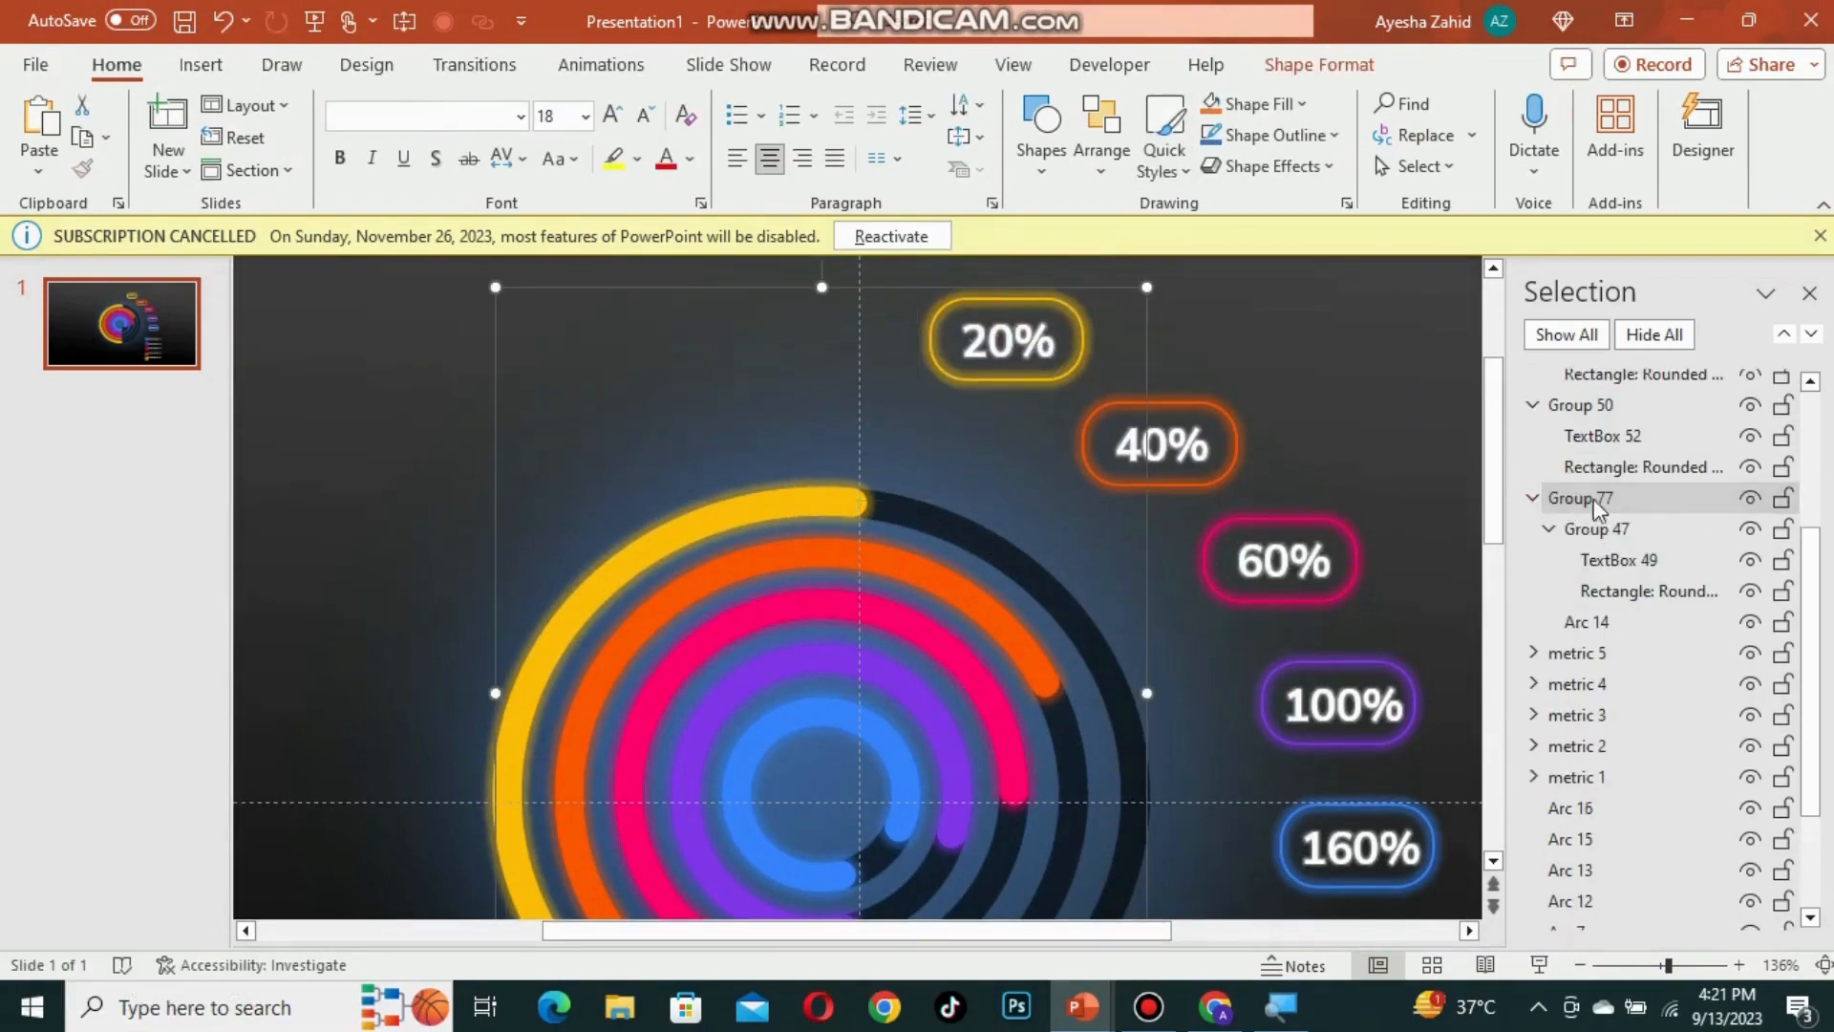
{"action": "double_click", "coordinate": [1605, 499]}
{"action": "type", "text": "arc 1"}
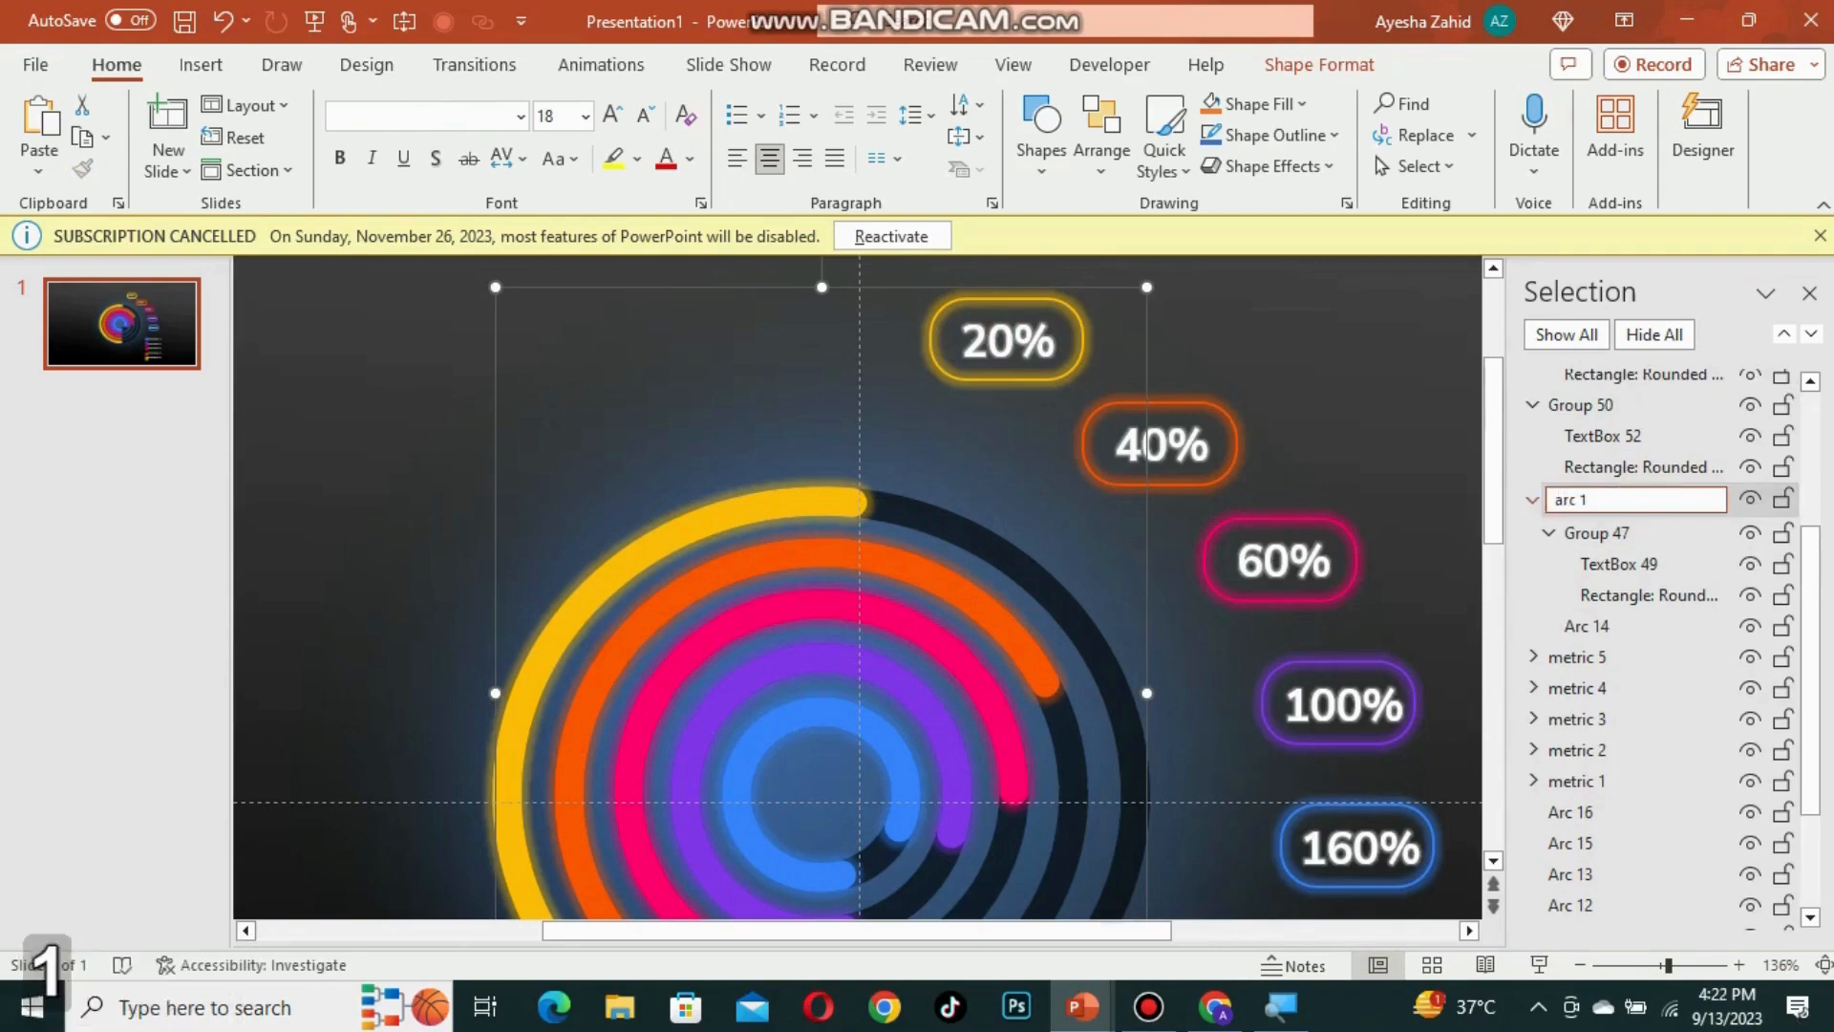
{"action": "key", "text": "Return"}
{"action": "left_click", "coordinate": [1533, 500]}
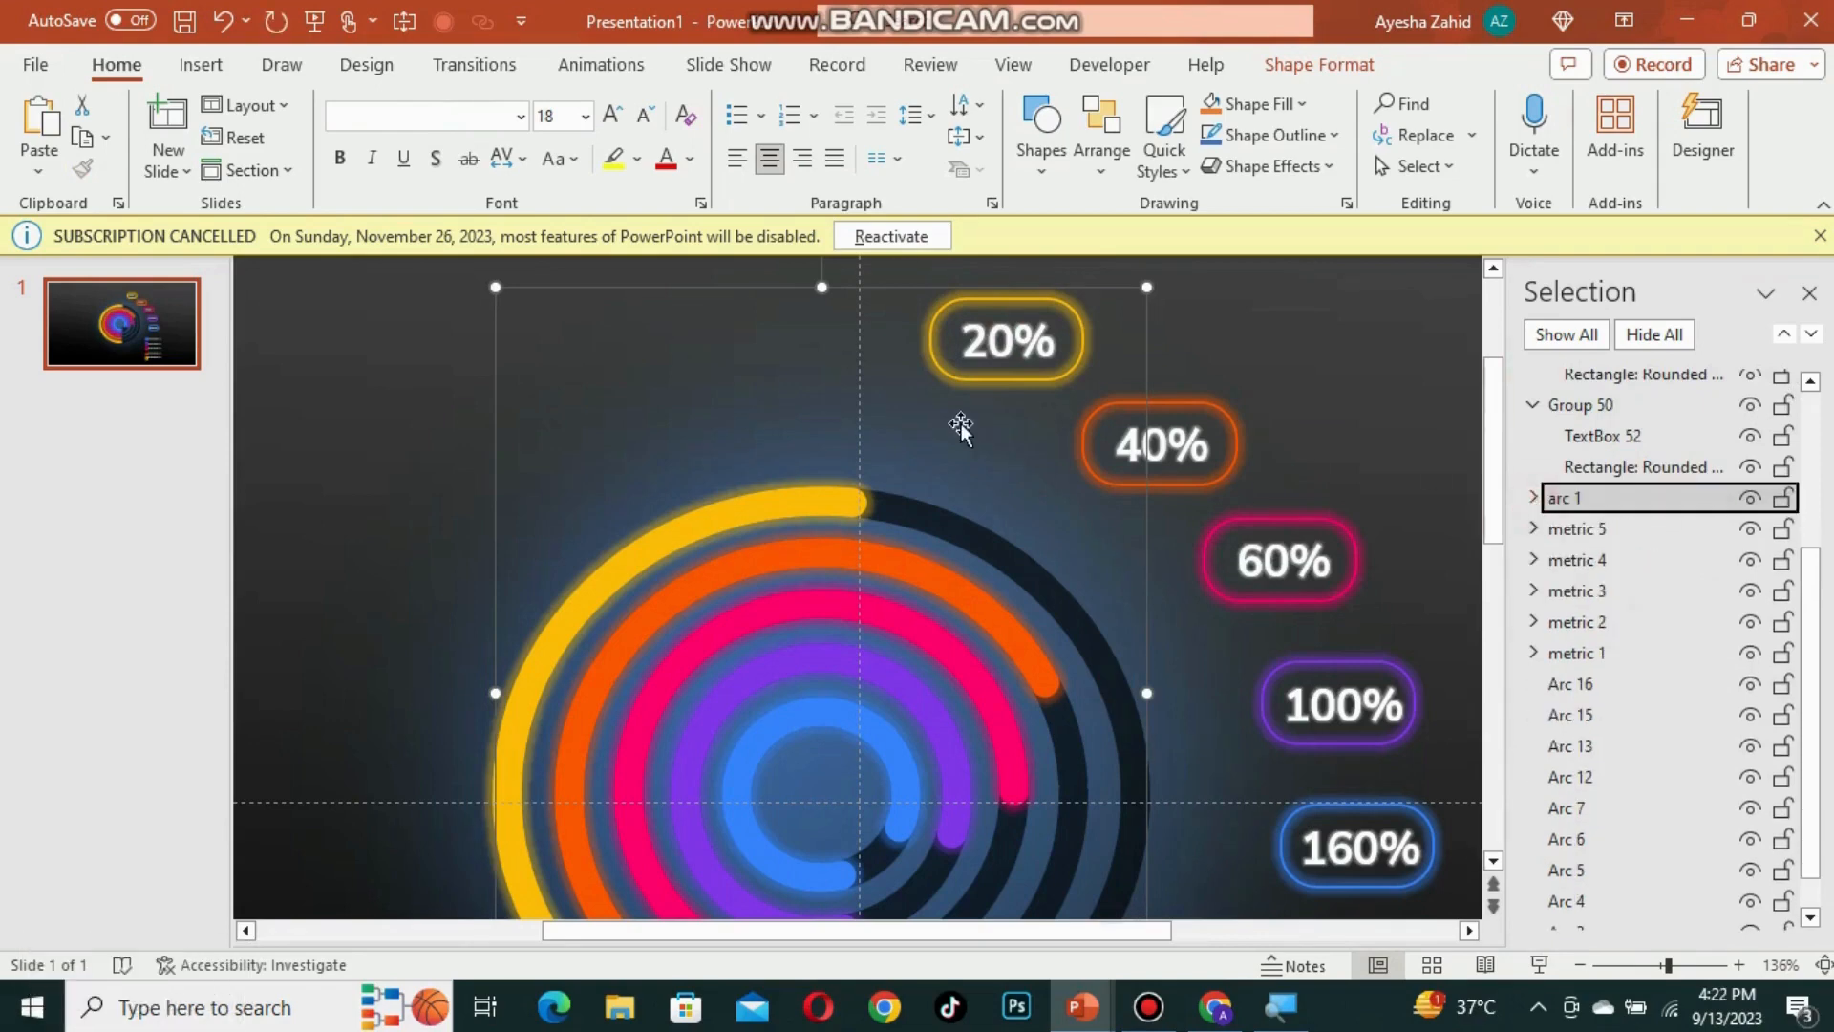
Step: Group the orange arc with the 40% label and rename the group arc 2
{"action": "left_click", "coordinate": [855, 551]}
{"action": "left_click", "coordinate": [1159, 444], "text": "ctrl"}
{"action": "key", "text": "ctrl+g"}
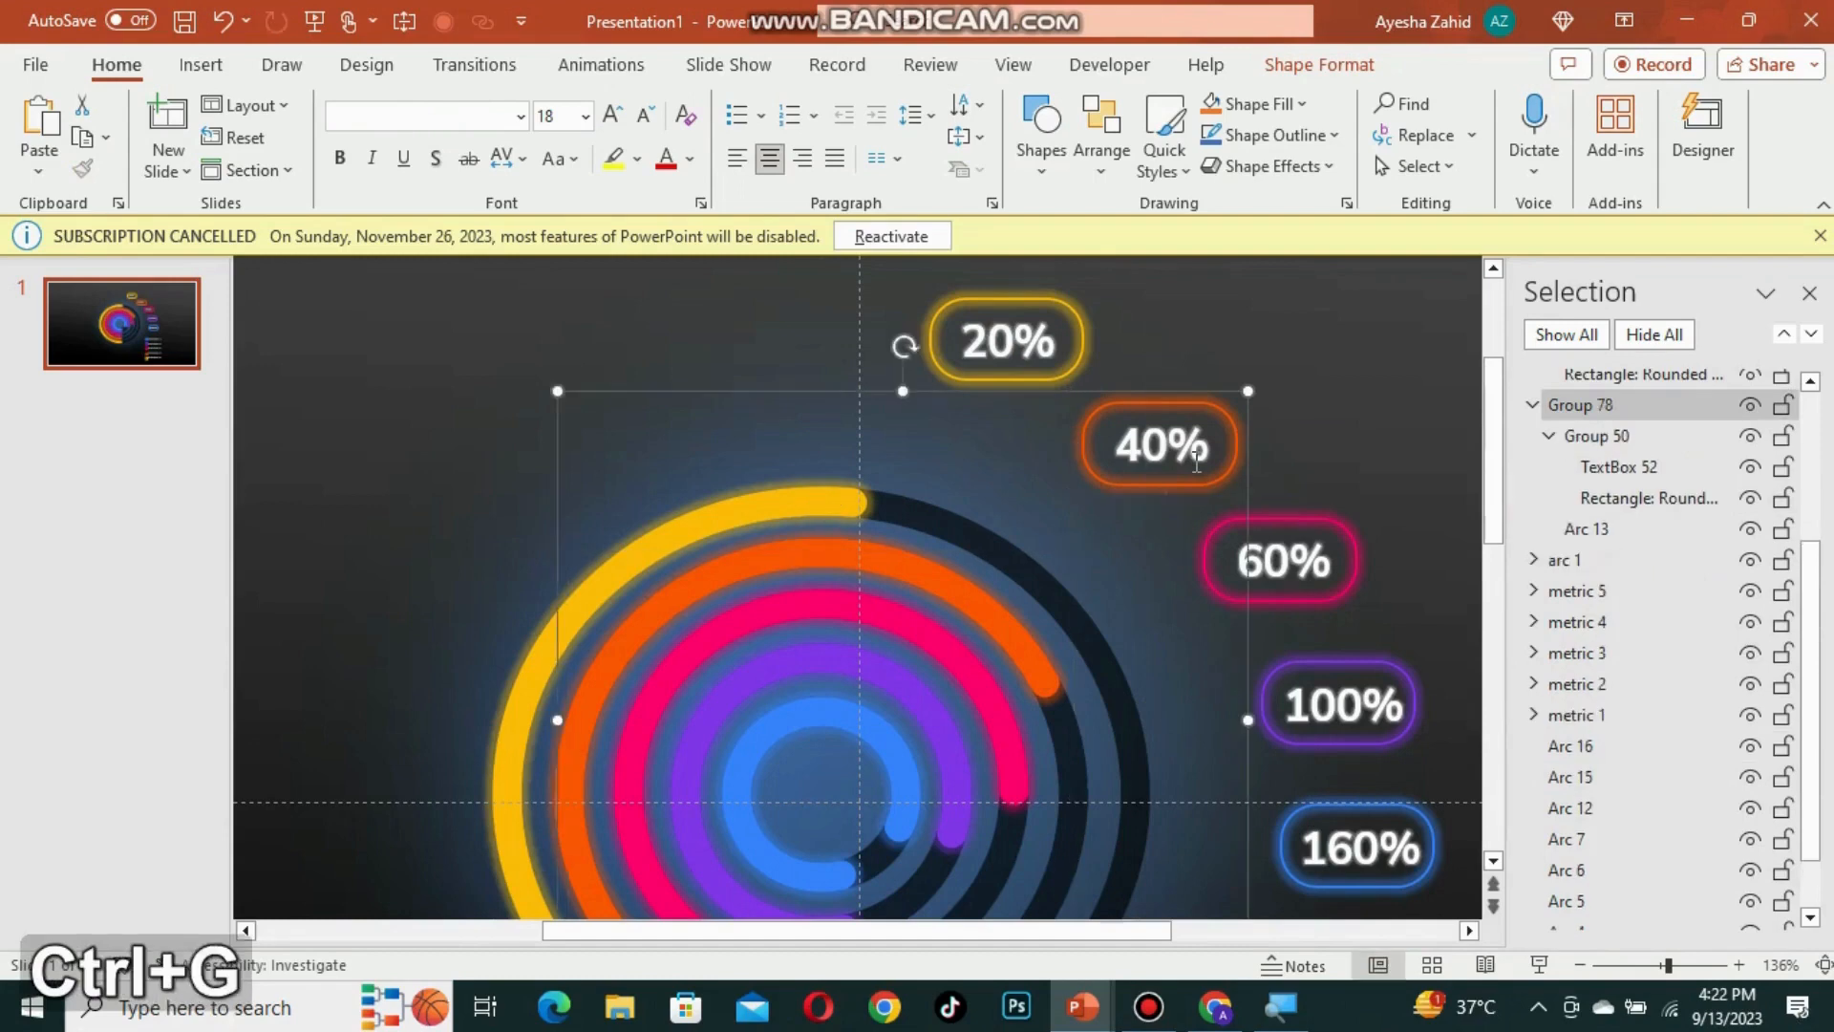
{"action": "left_click", "coordinate": [1624, 406]}
{"action": "left_click", "coordinate": [1624, 405]}
{"action": "type", "text": "arc 2"}
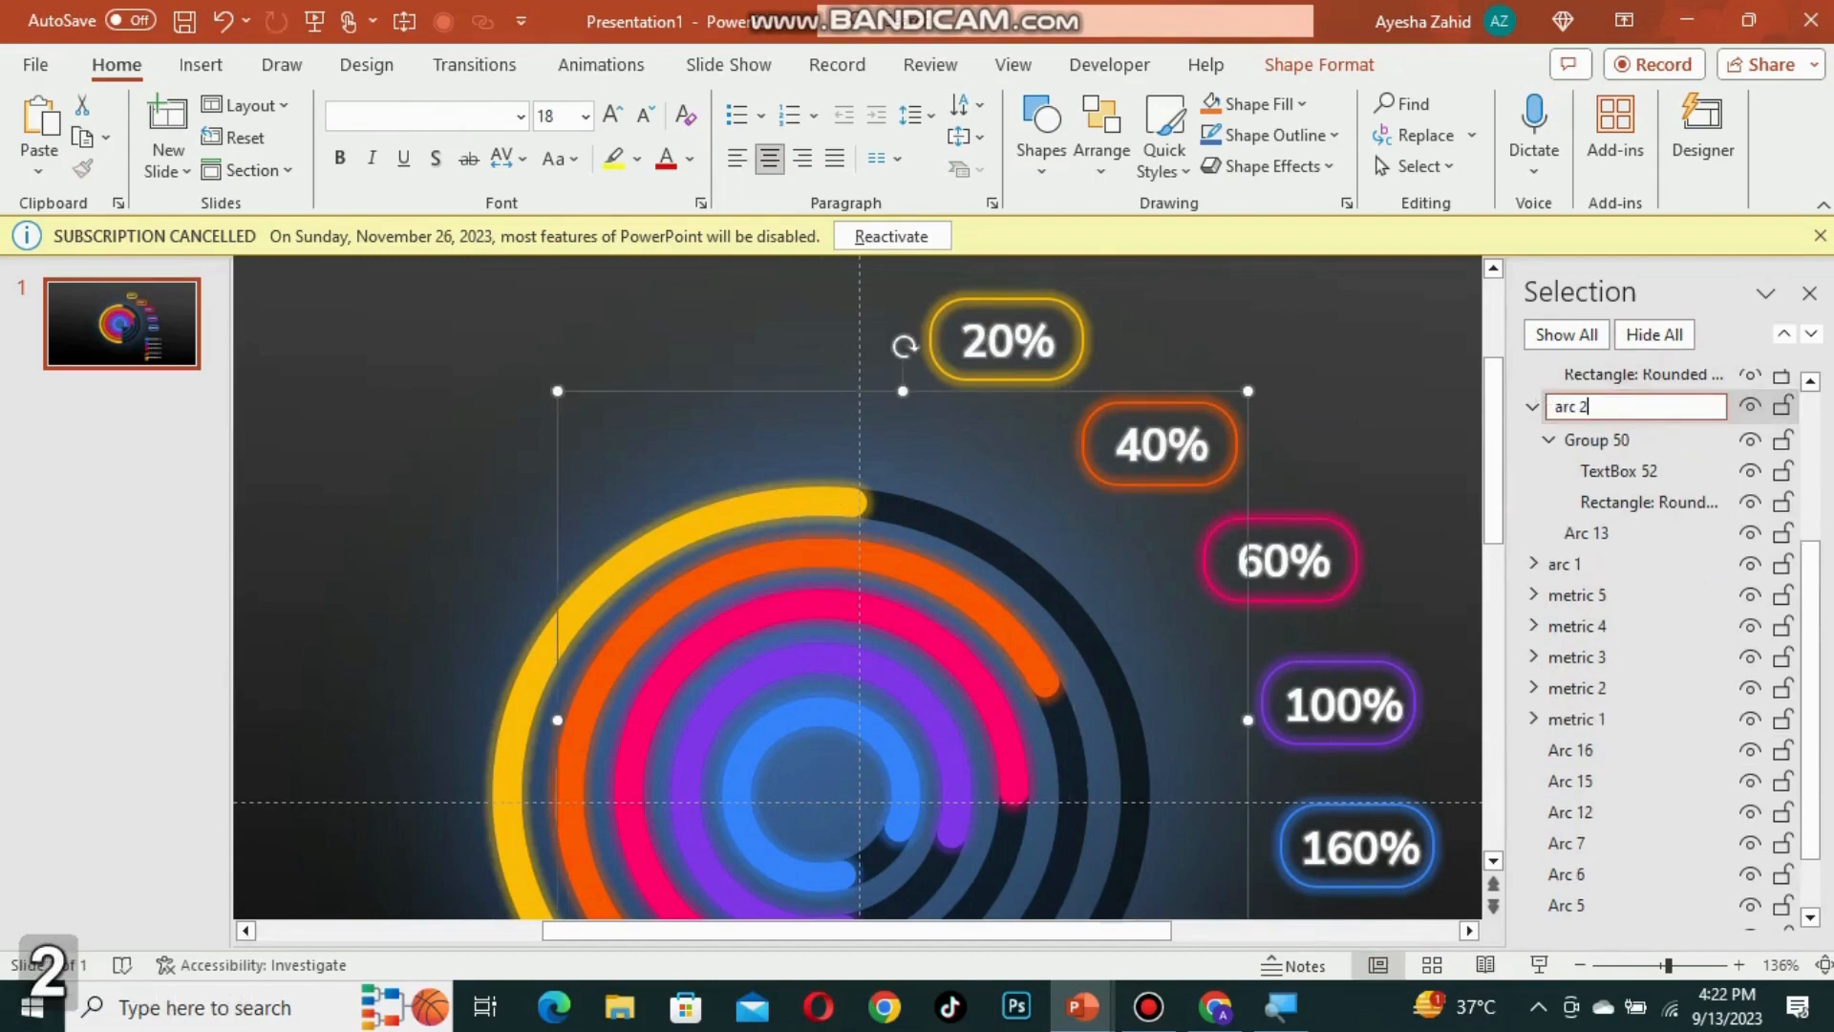
{"action": "key", "text": "Return"}
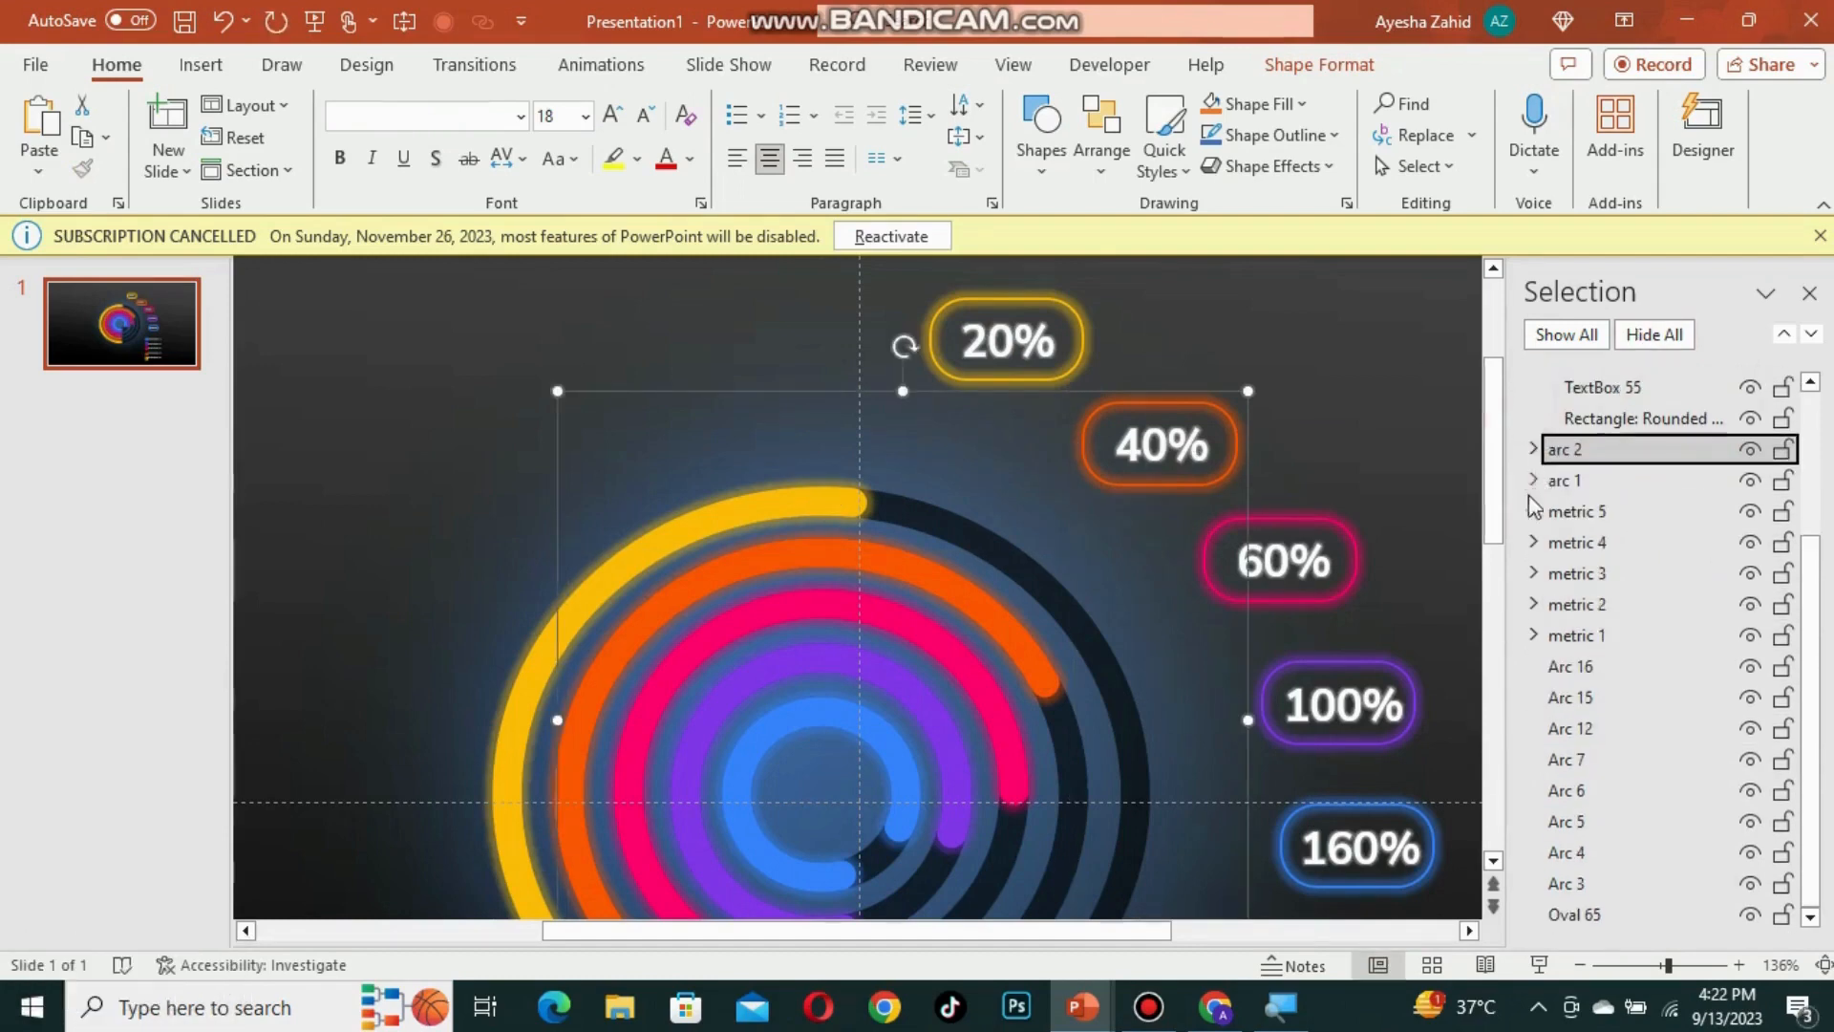
Step: Group the pink arc with the 60% label and rename the group arc 3
{"action": "left_click", "coordinate": [869, 614]}
{"action": "left_click", "coordinate": [1333, 589], "text": "shift"}
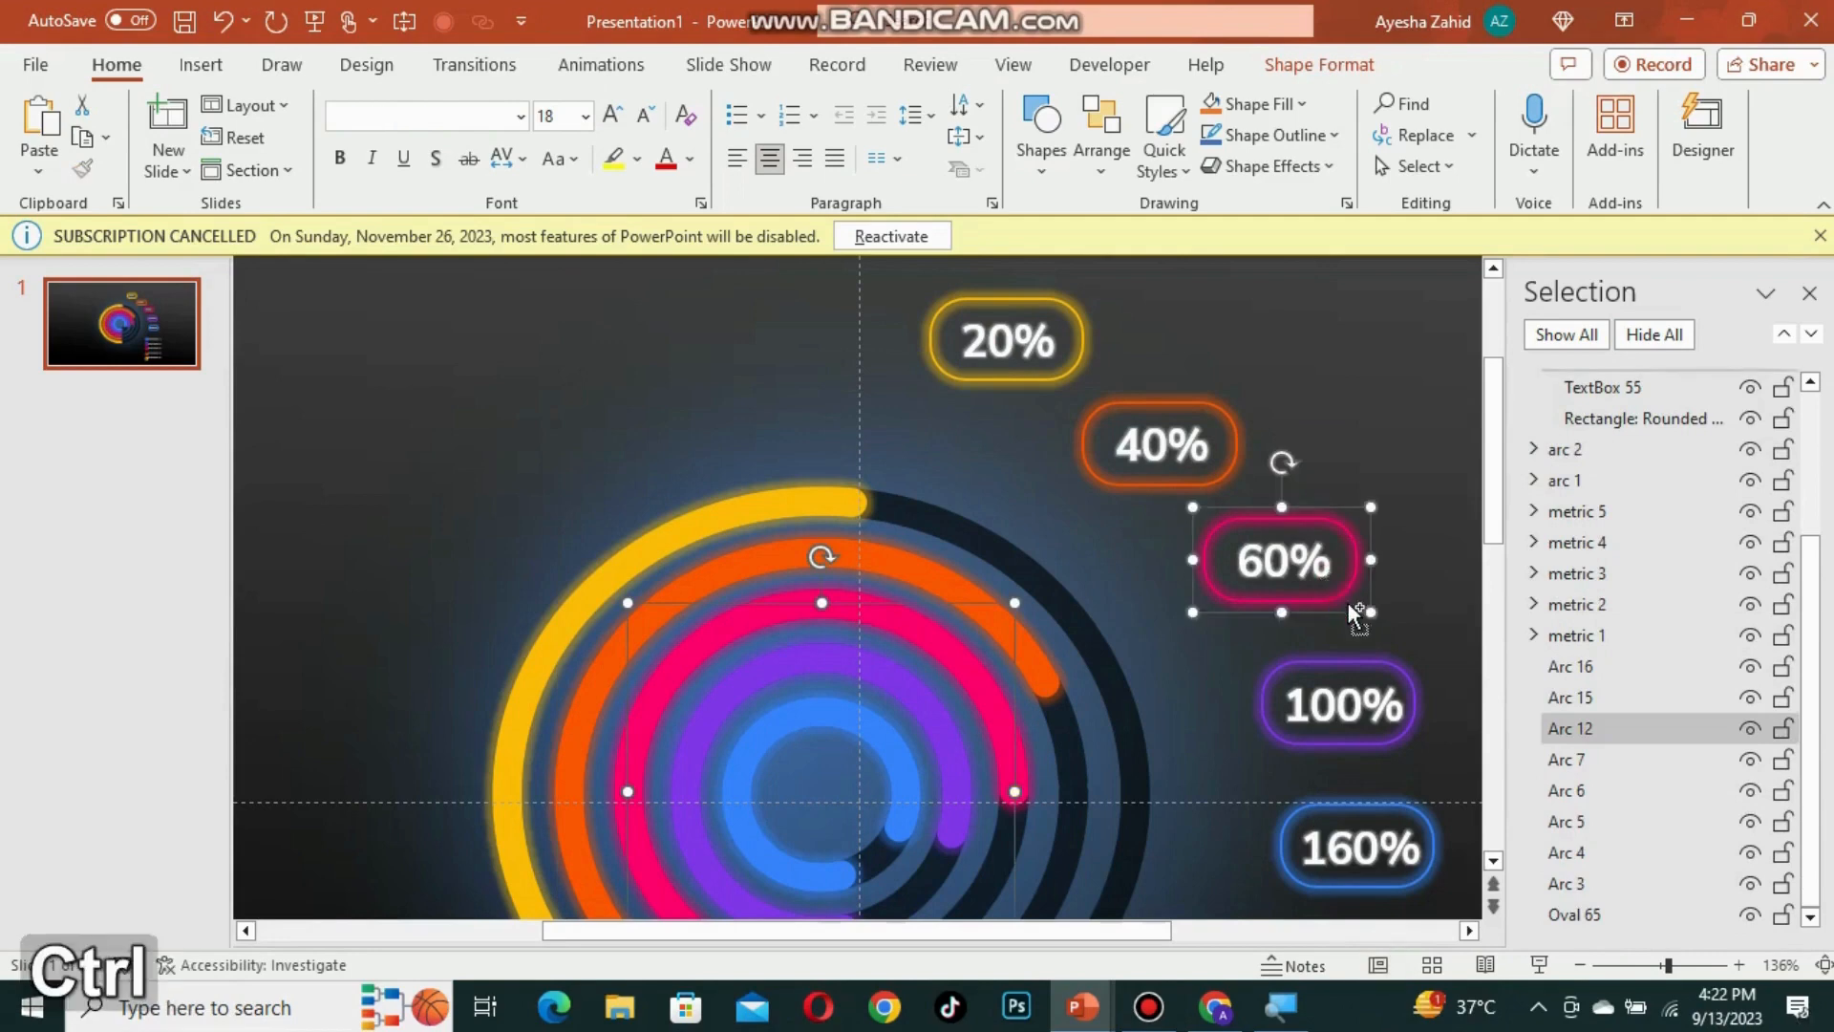
{"action": "key", "text": "ctrl+g"}
{"action": "double_click", "coordinate": [1603, 572]}
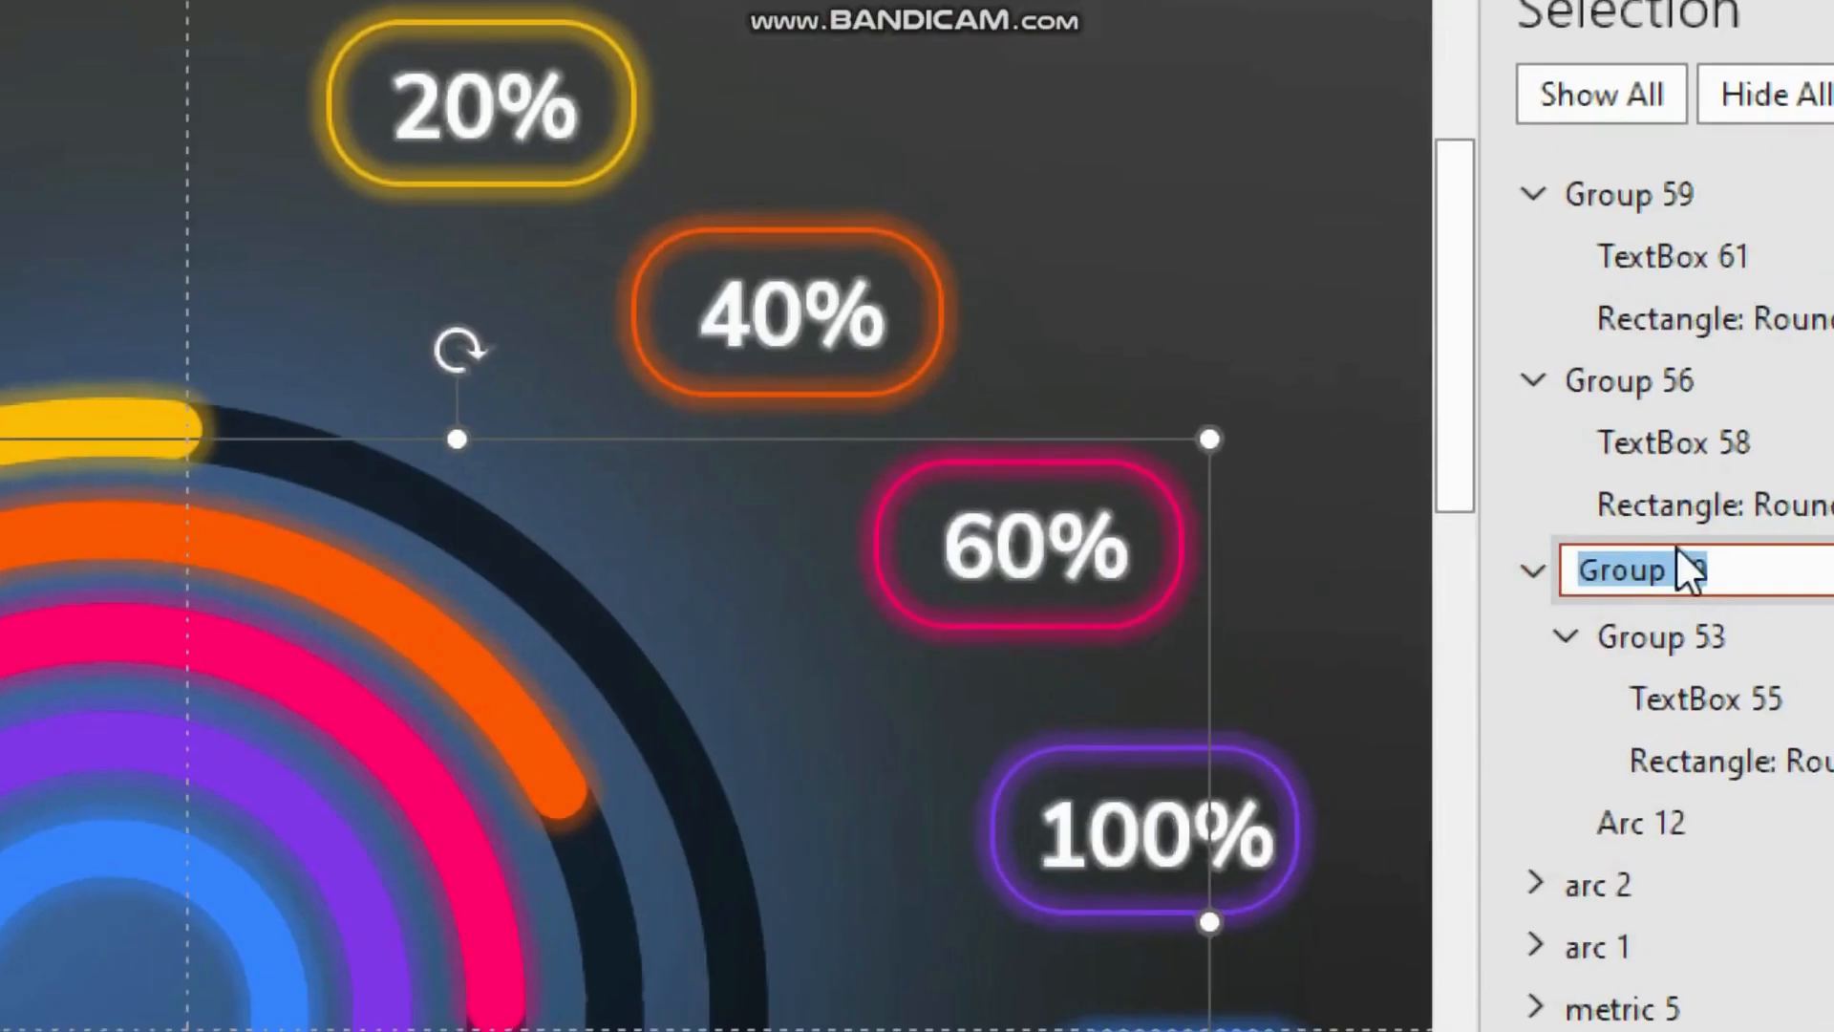
{"action": "type", "text": "arc 3"}
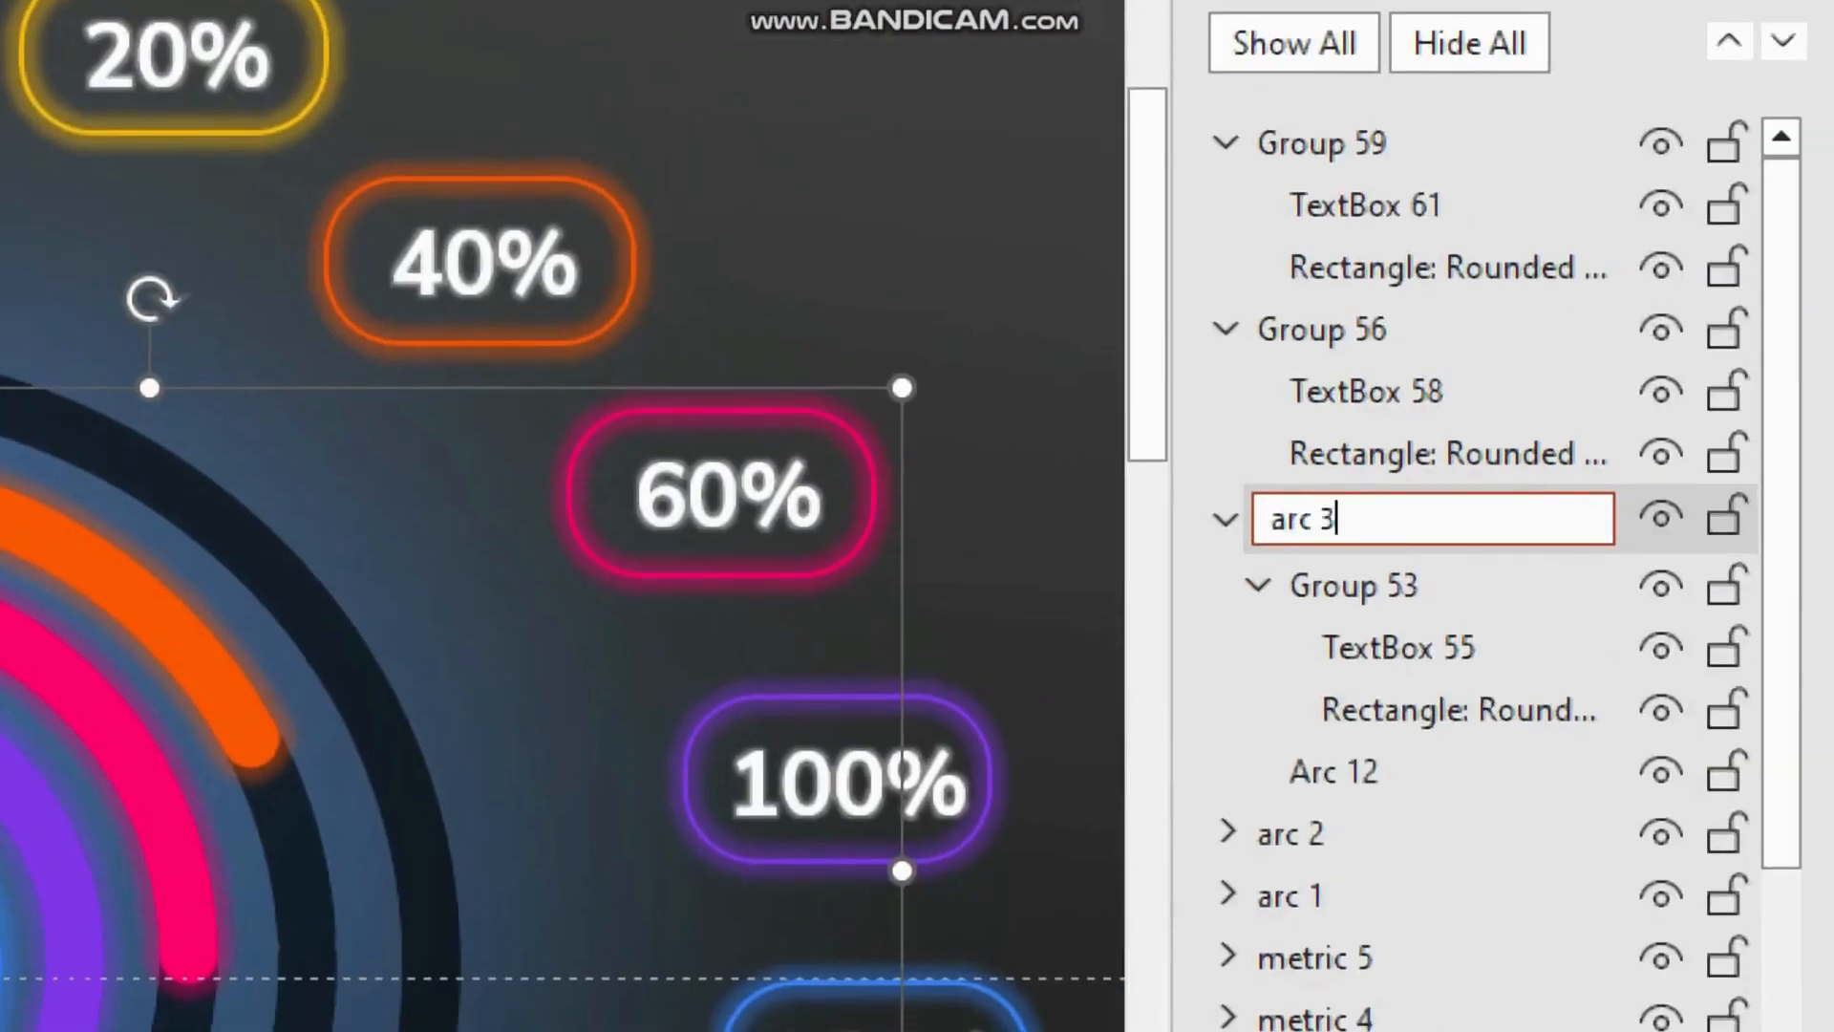
{"action": "key", "text": "Return"}
Step: Group the purple arc with the 100% label and rename the group arc 4
{"action": "left_click", "coordinate": [47, 819]}
{"action": "left_click", "coordinate": [890, 780], "text": "shift"}
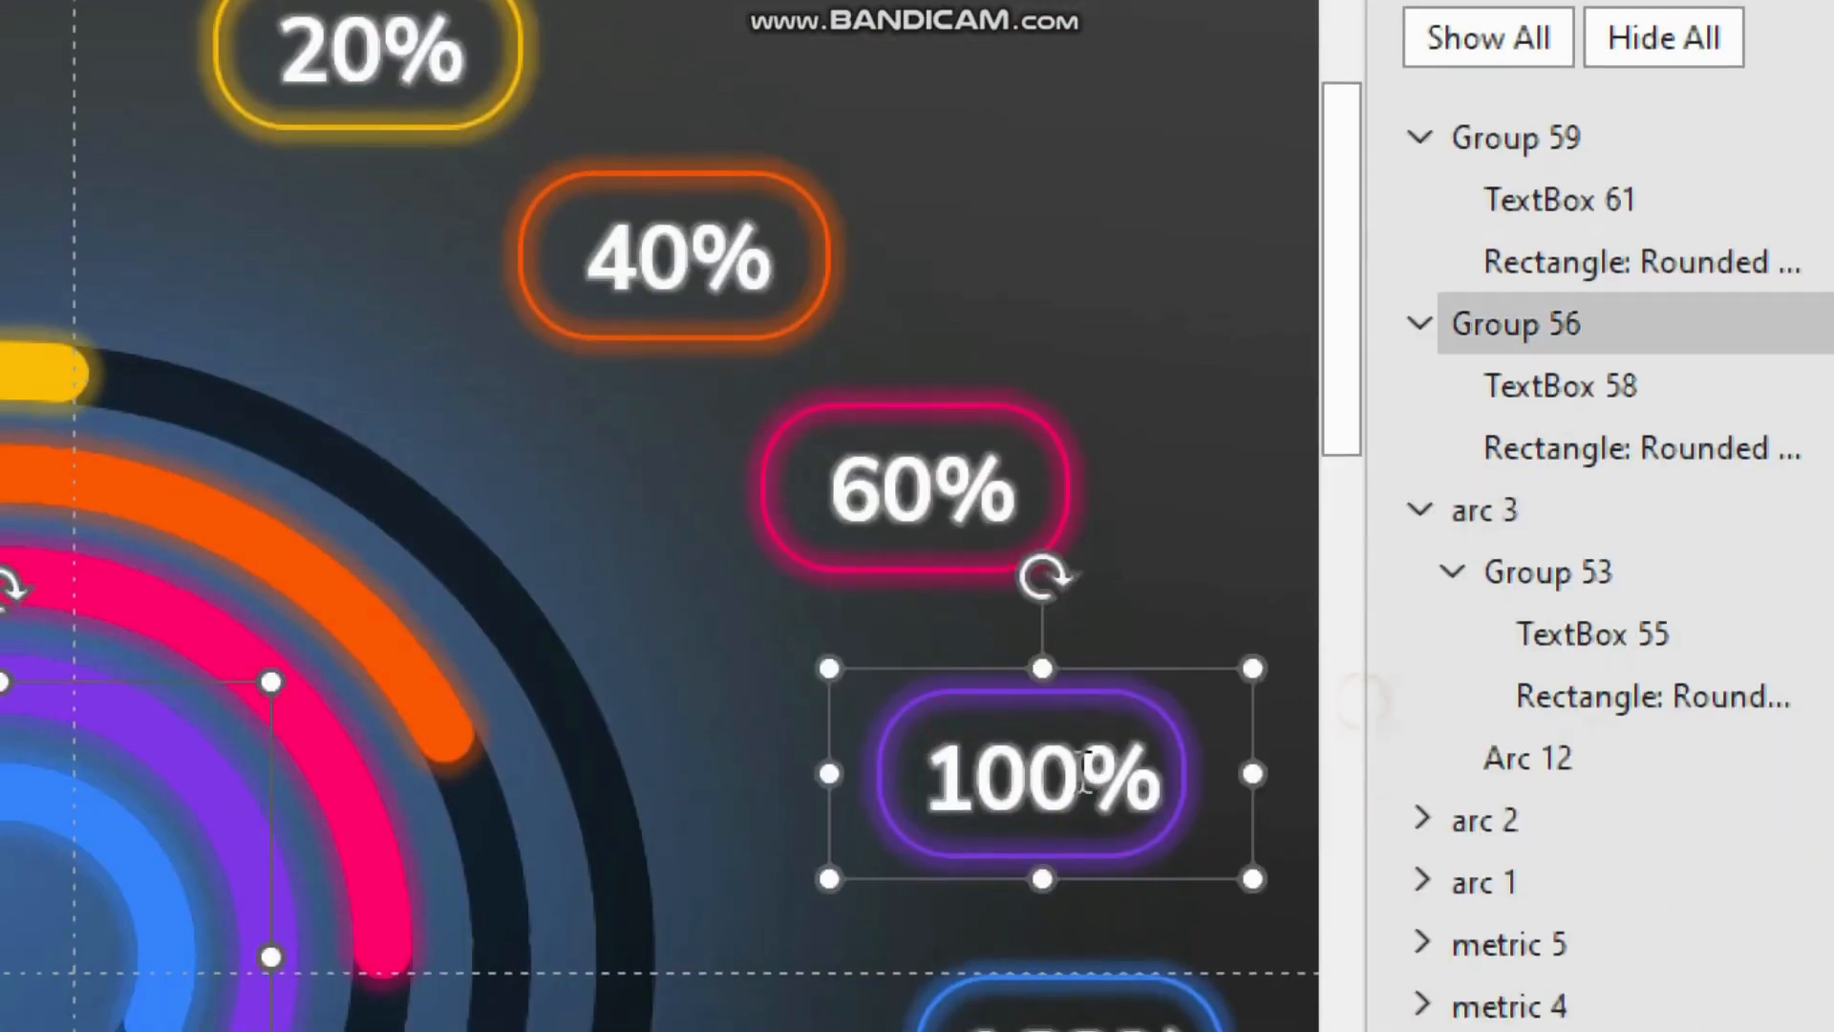
{"action": "key", "text": "ctrl+g"}
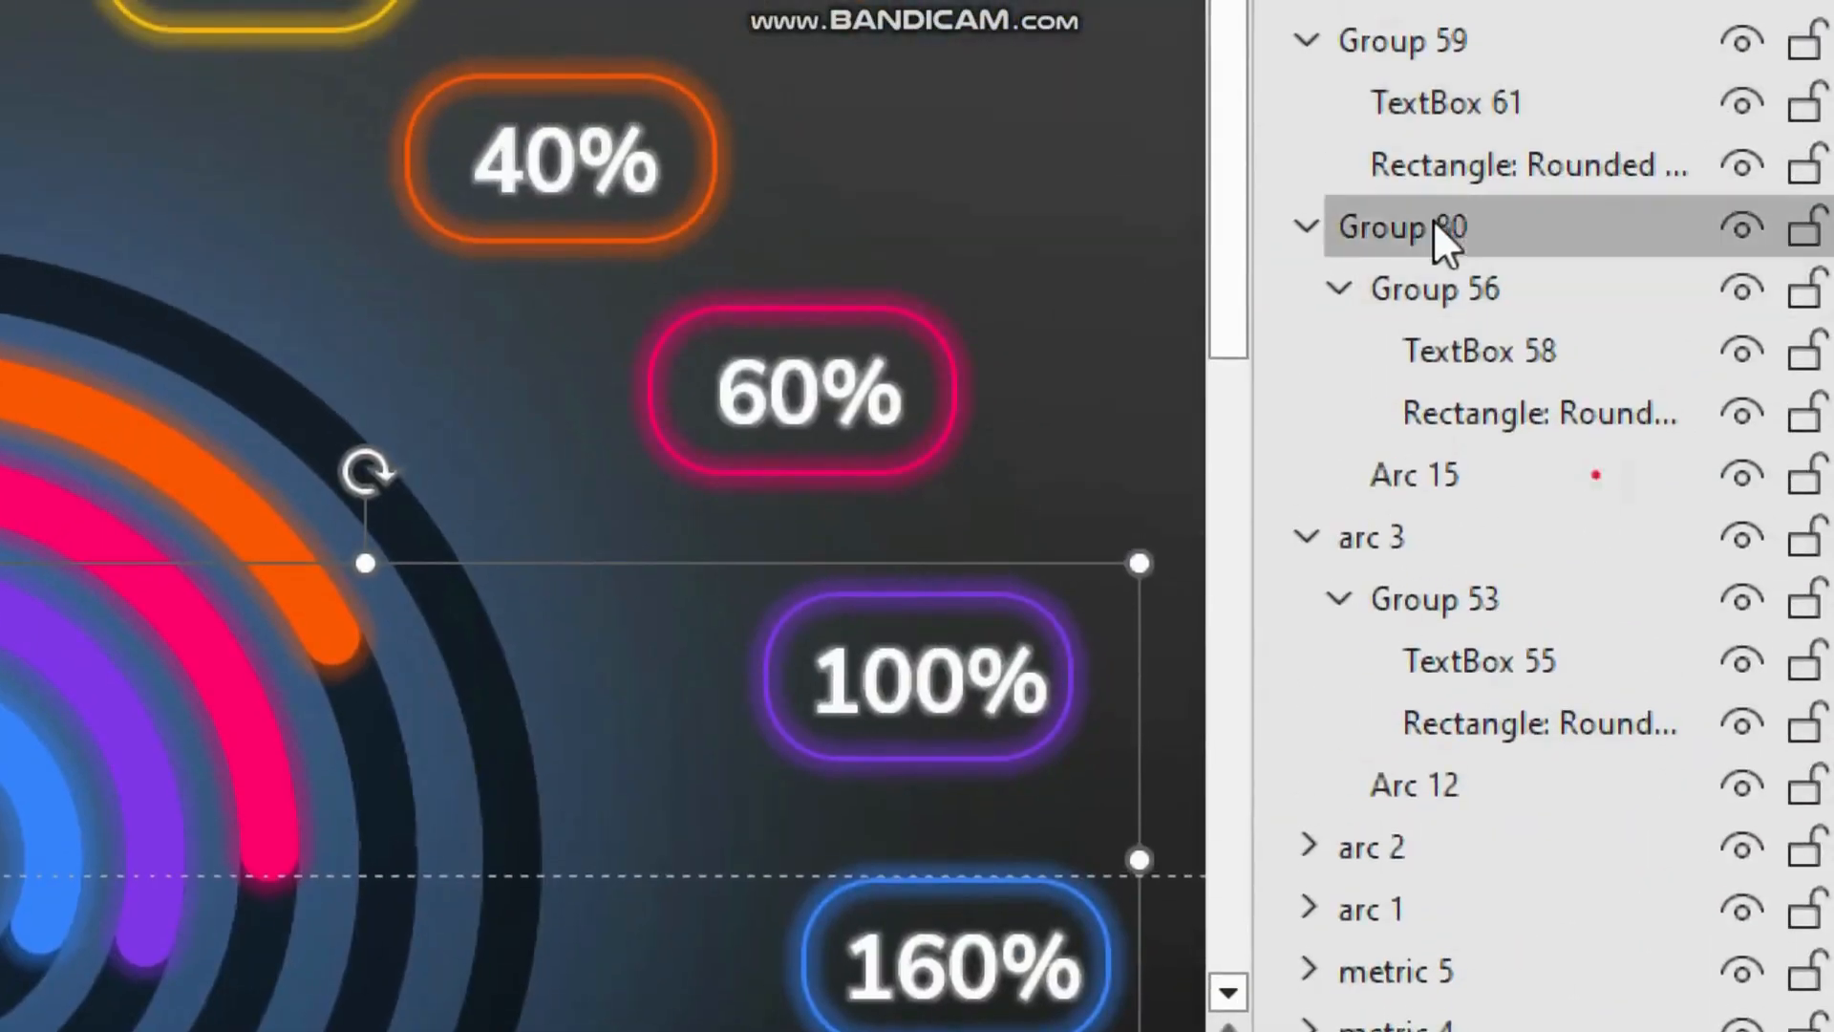
{"action": "double_click", "coordinate": [1444, 229]}
{"action": "type", "text": "arc 4"}
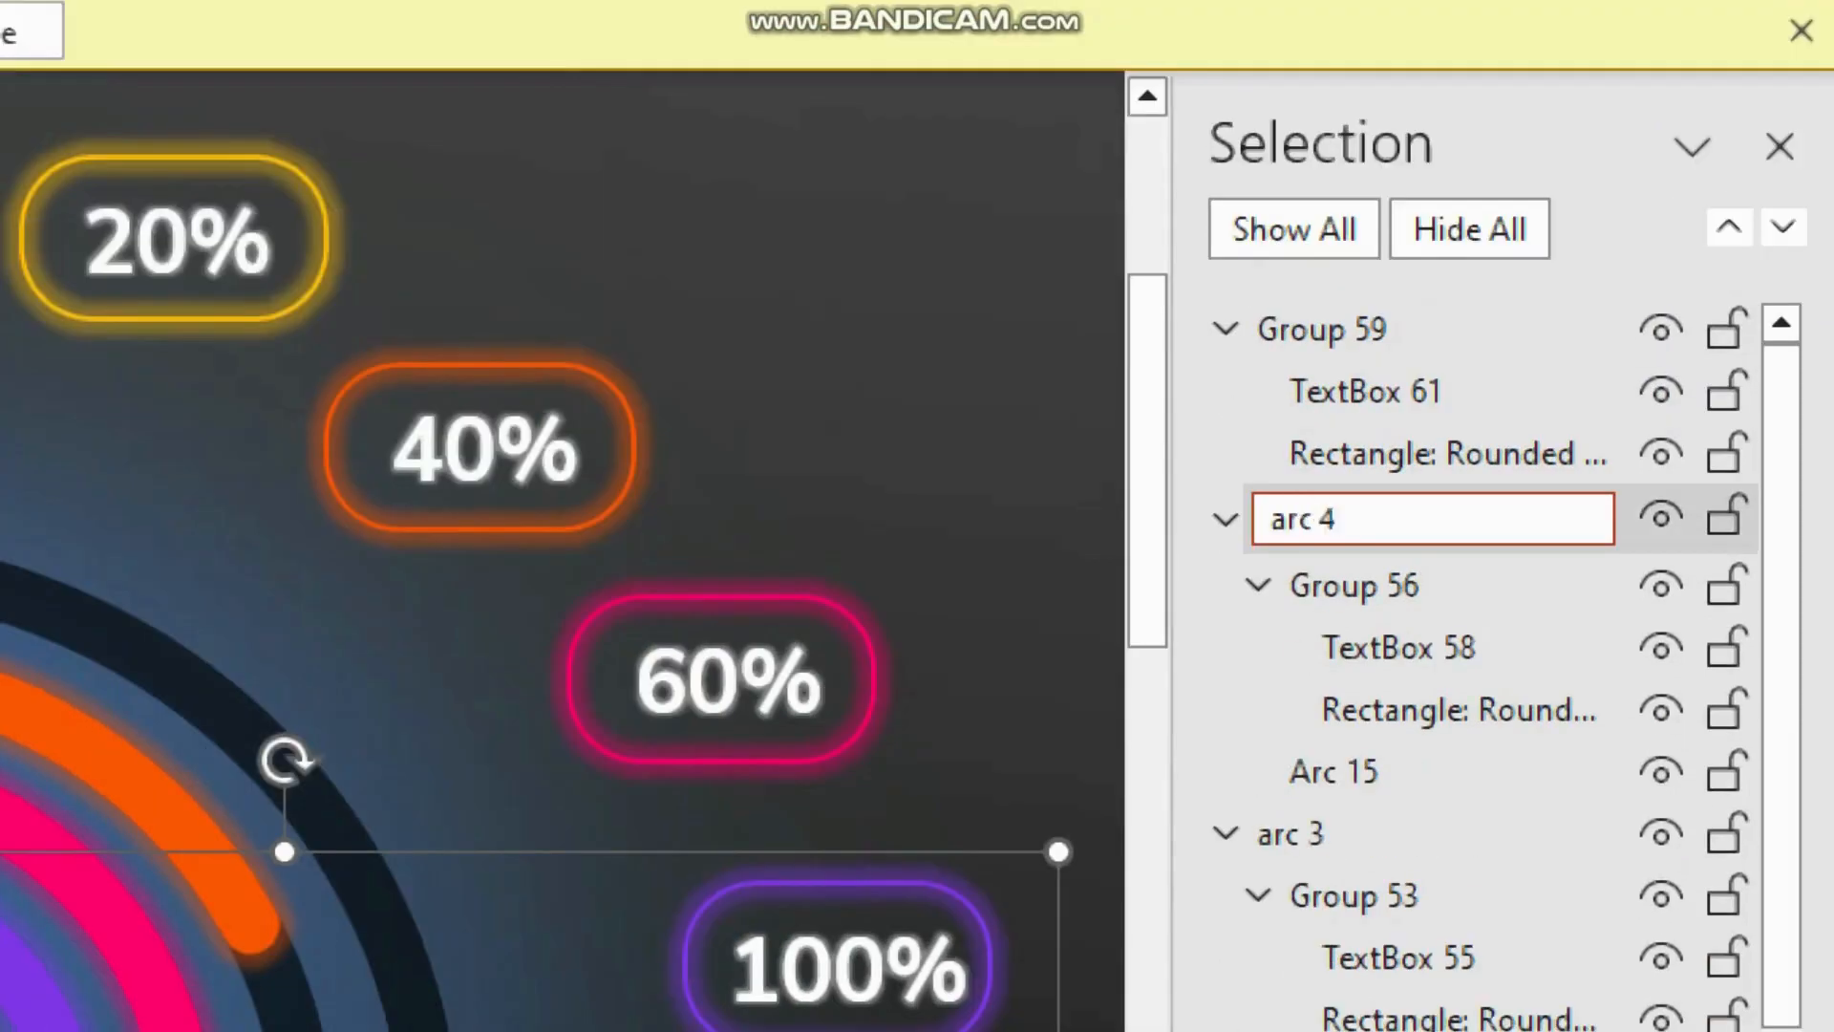
{"action": "key", "text": "Return"}
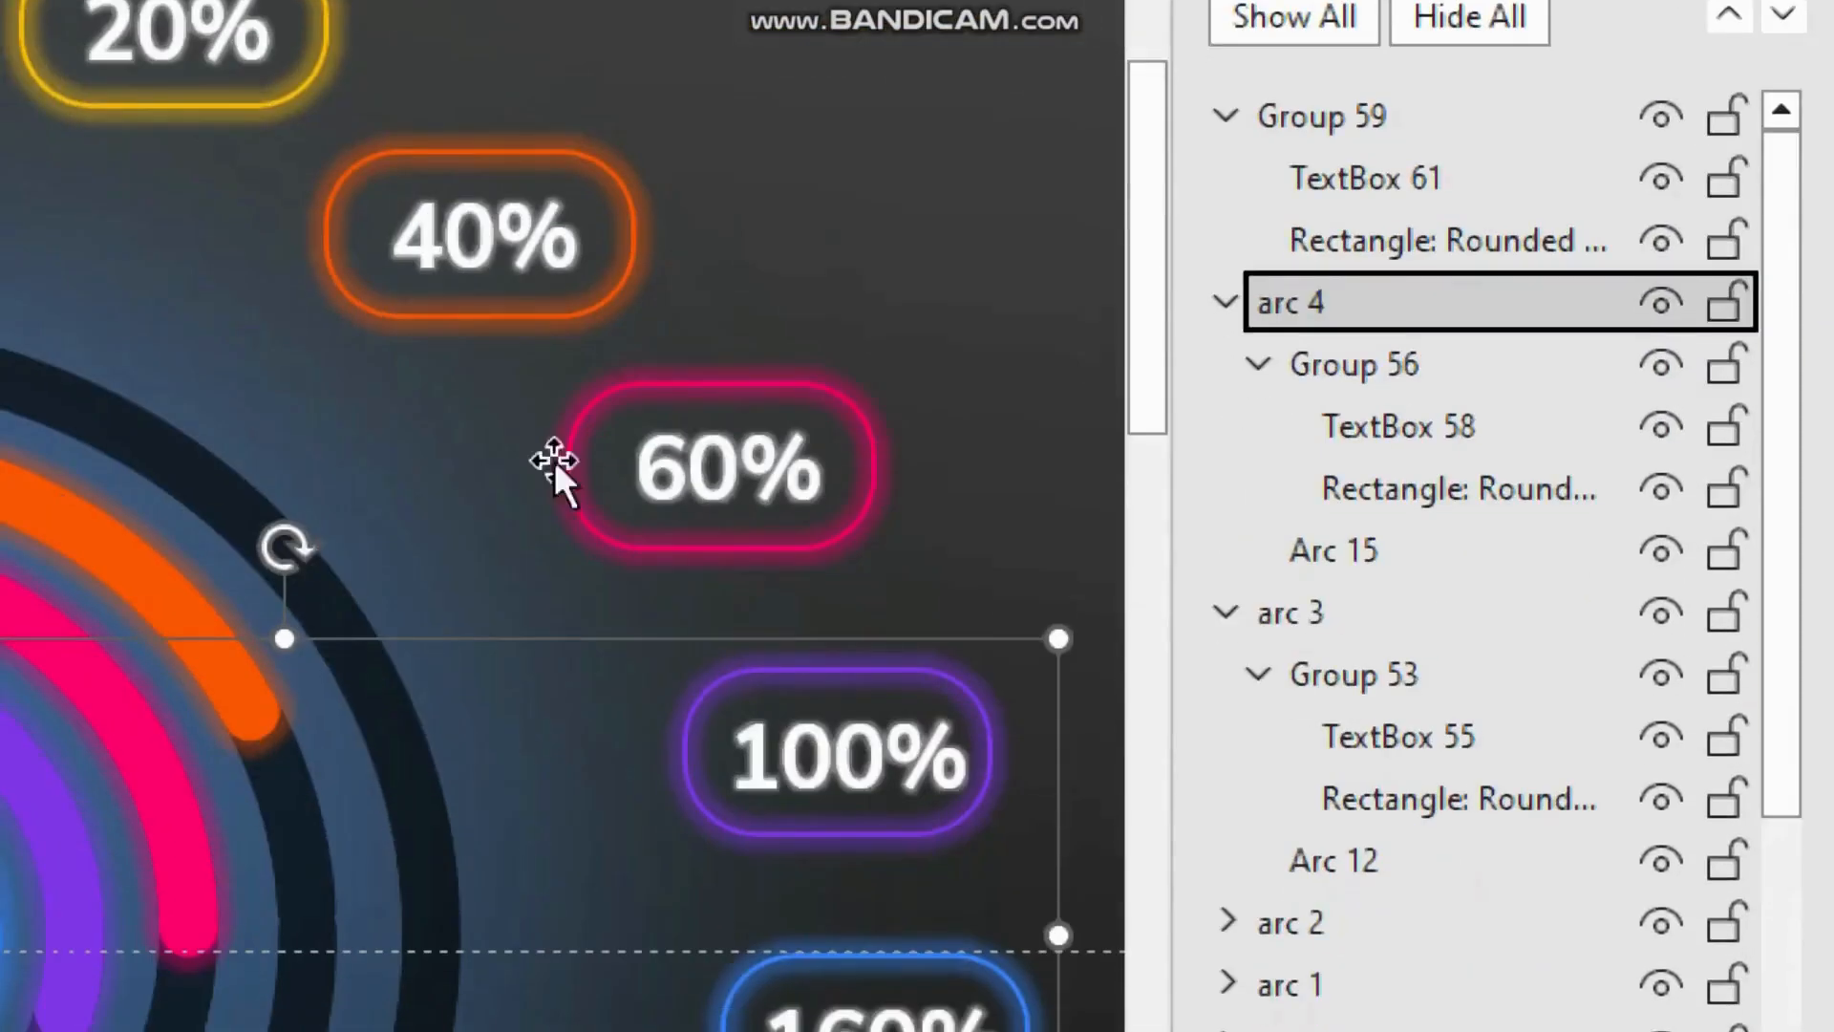
{"action": "left_click", "coordinate": [1225, 313]}
Step: Group the blue arc with the 160% label and rename the group arc 5
{"action": "left_click", "coordinate": [237, 787]}
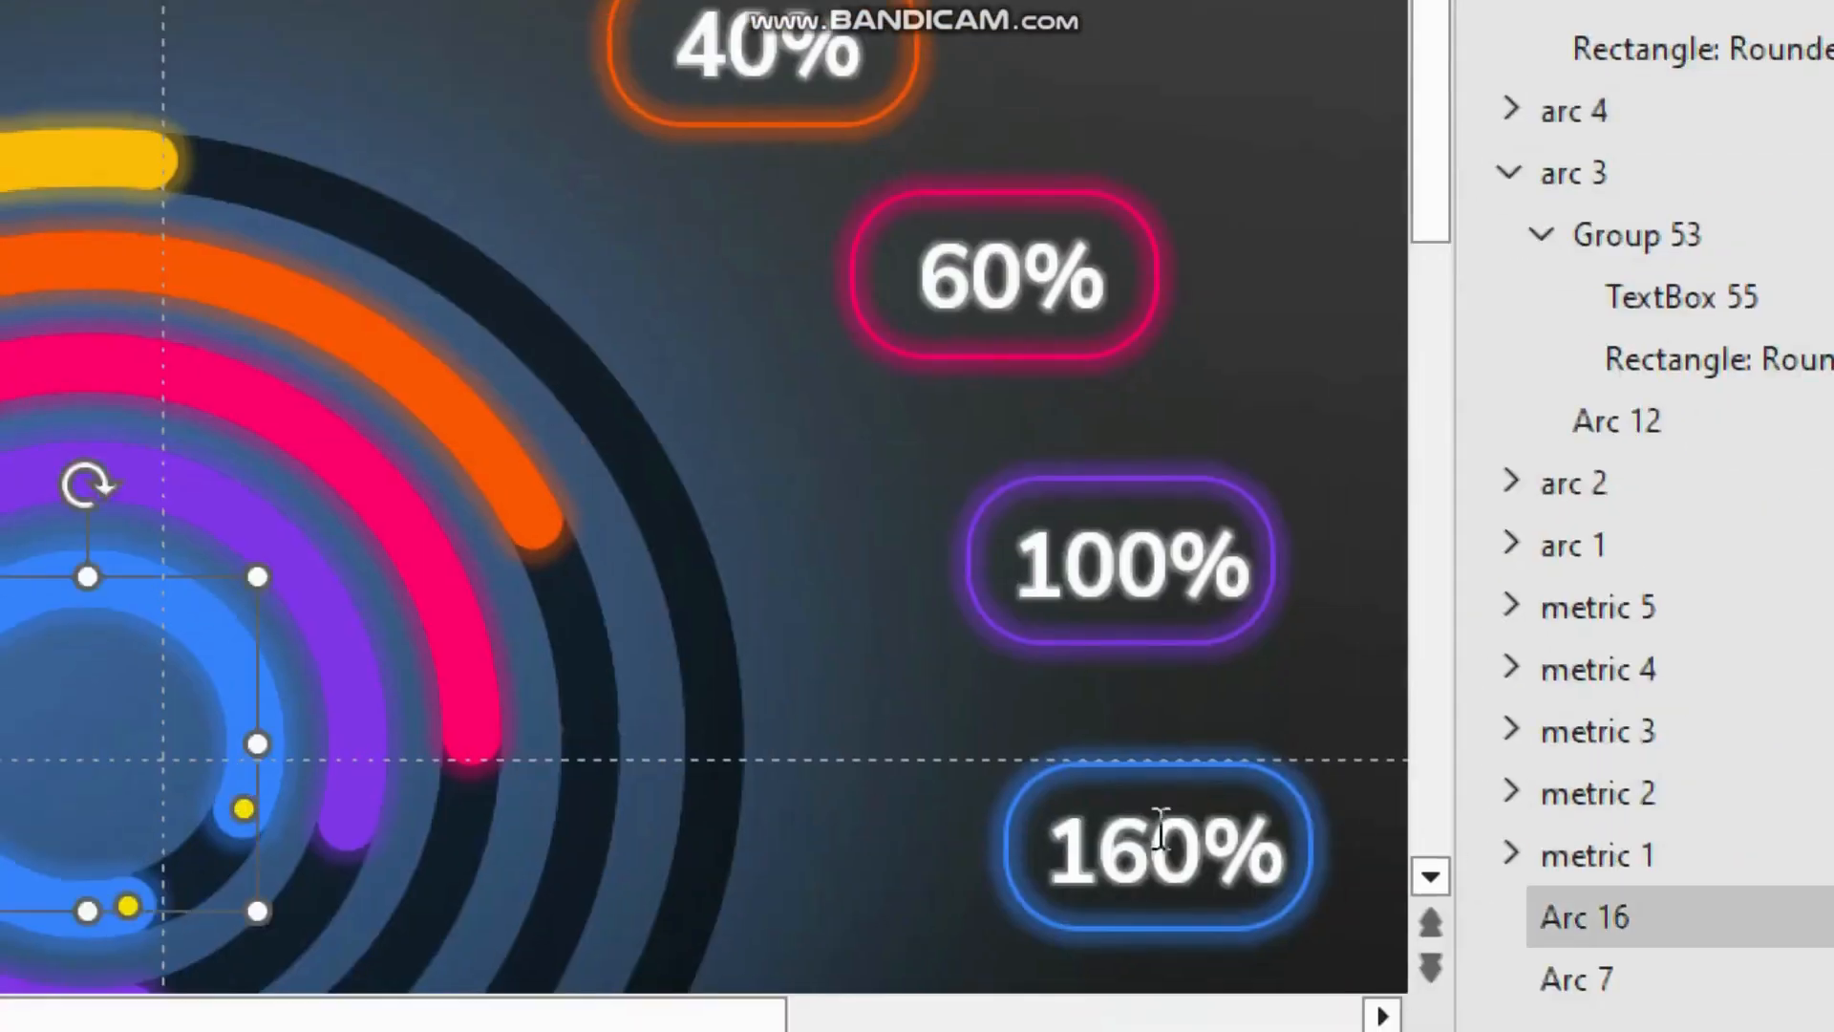
{"action": "left_click", "coordinate": [1159, 829], "text": "shift"}
{"action": "key", "text": "ctrl+g"}
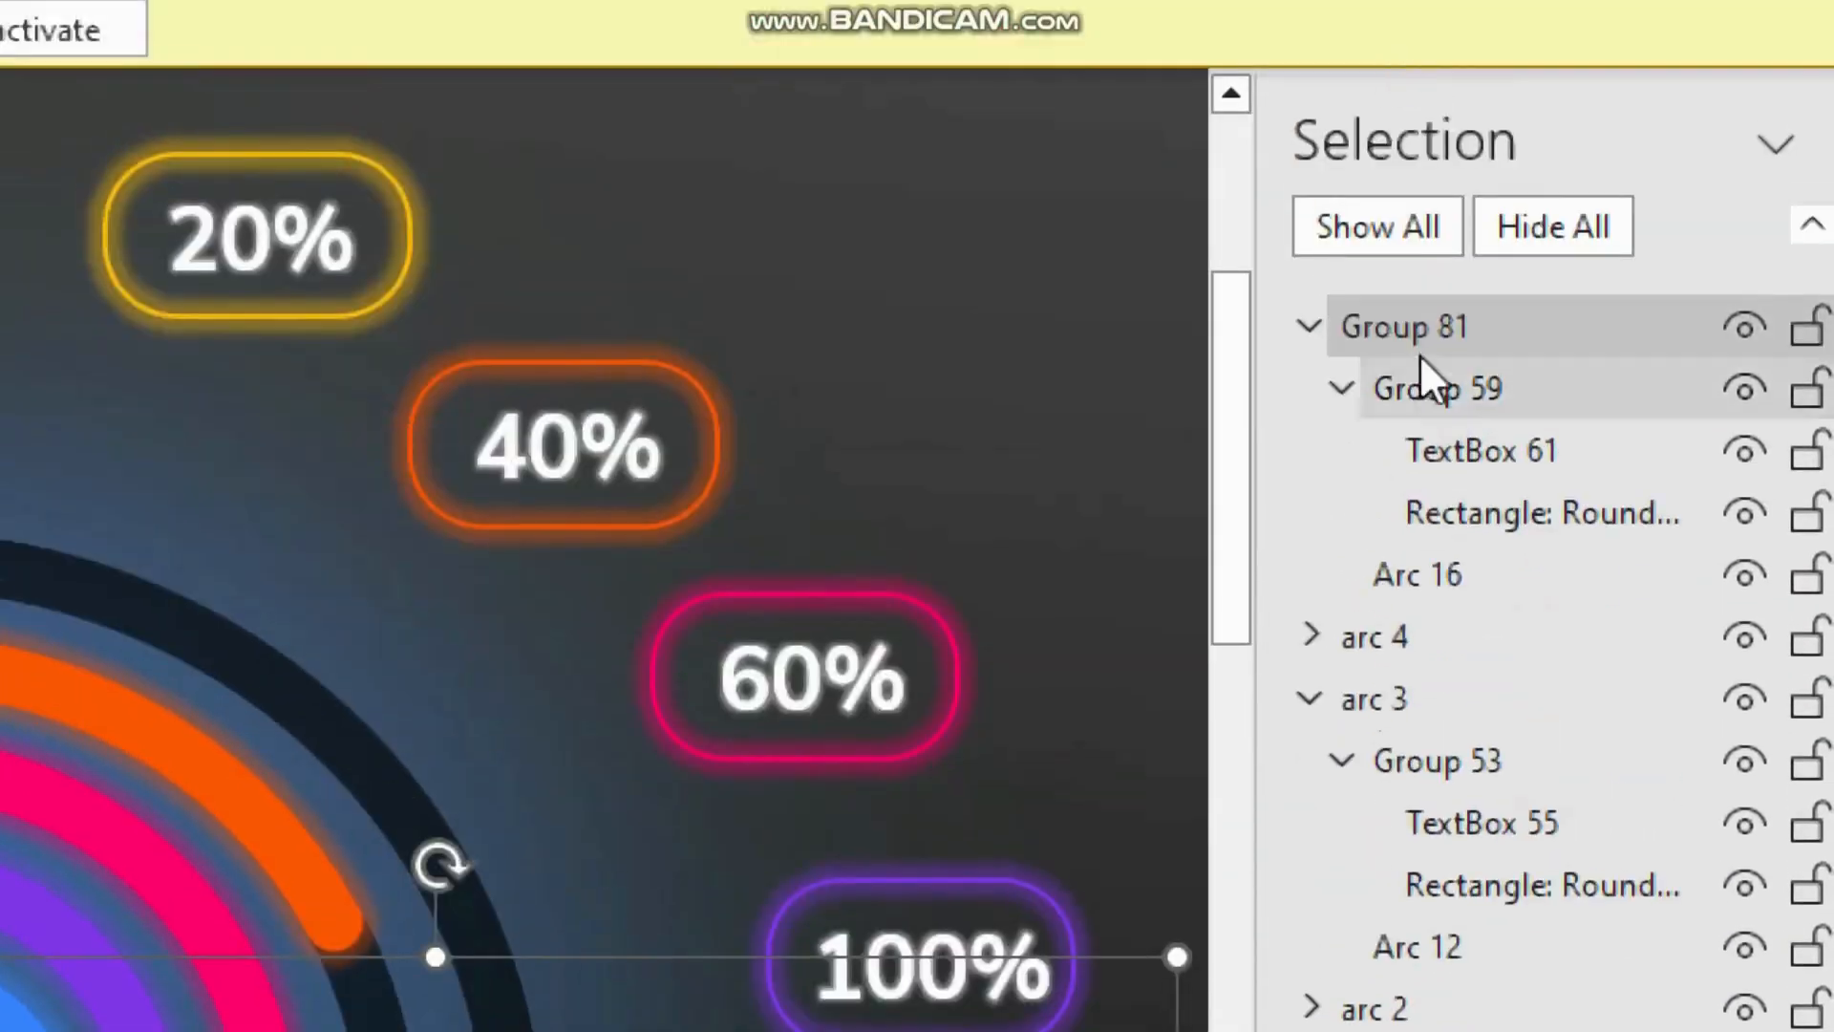
{"action": "double_click", "coordinate": [1423, 330]}
{"action": "type", "text": "arc 5"}
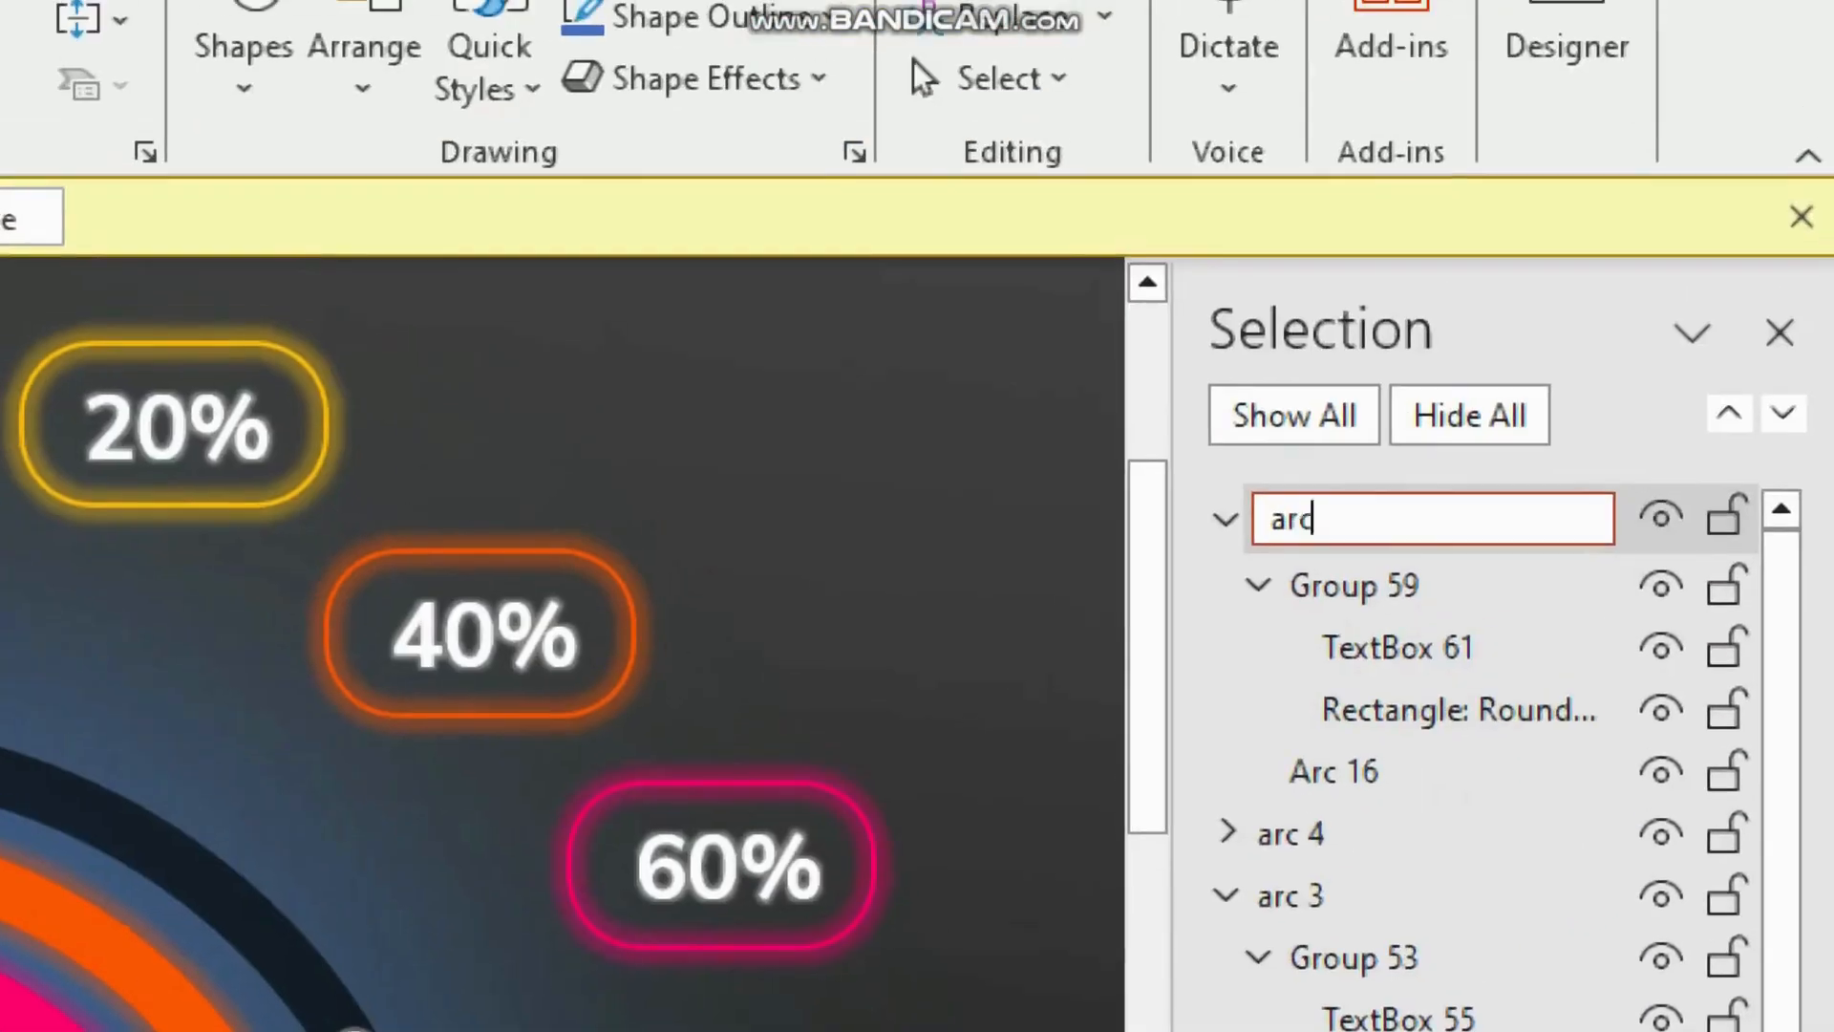
{"action": "key", "text": "Return"}
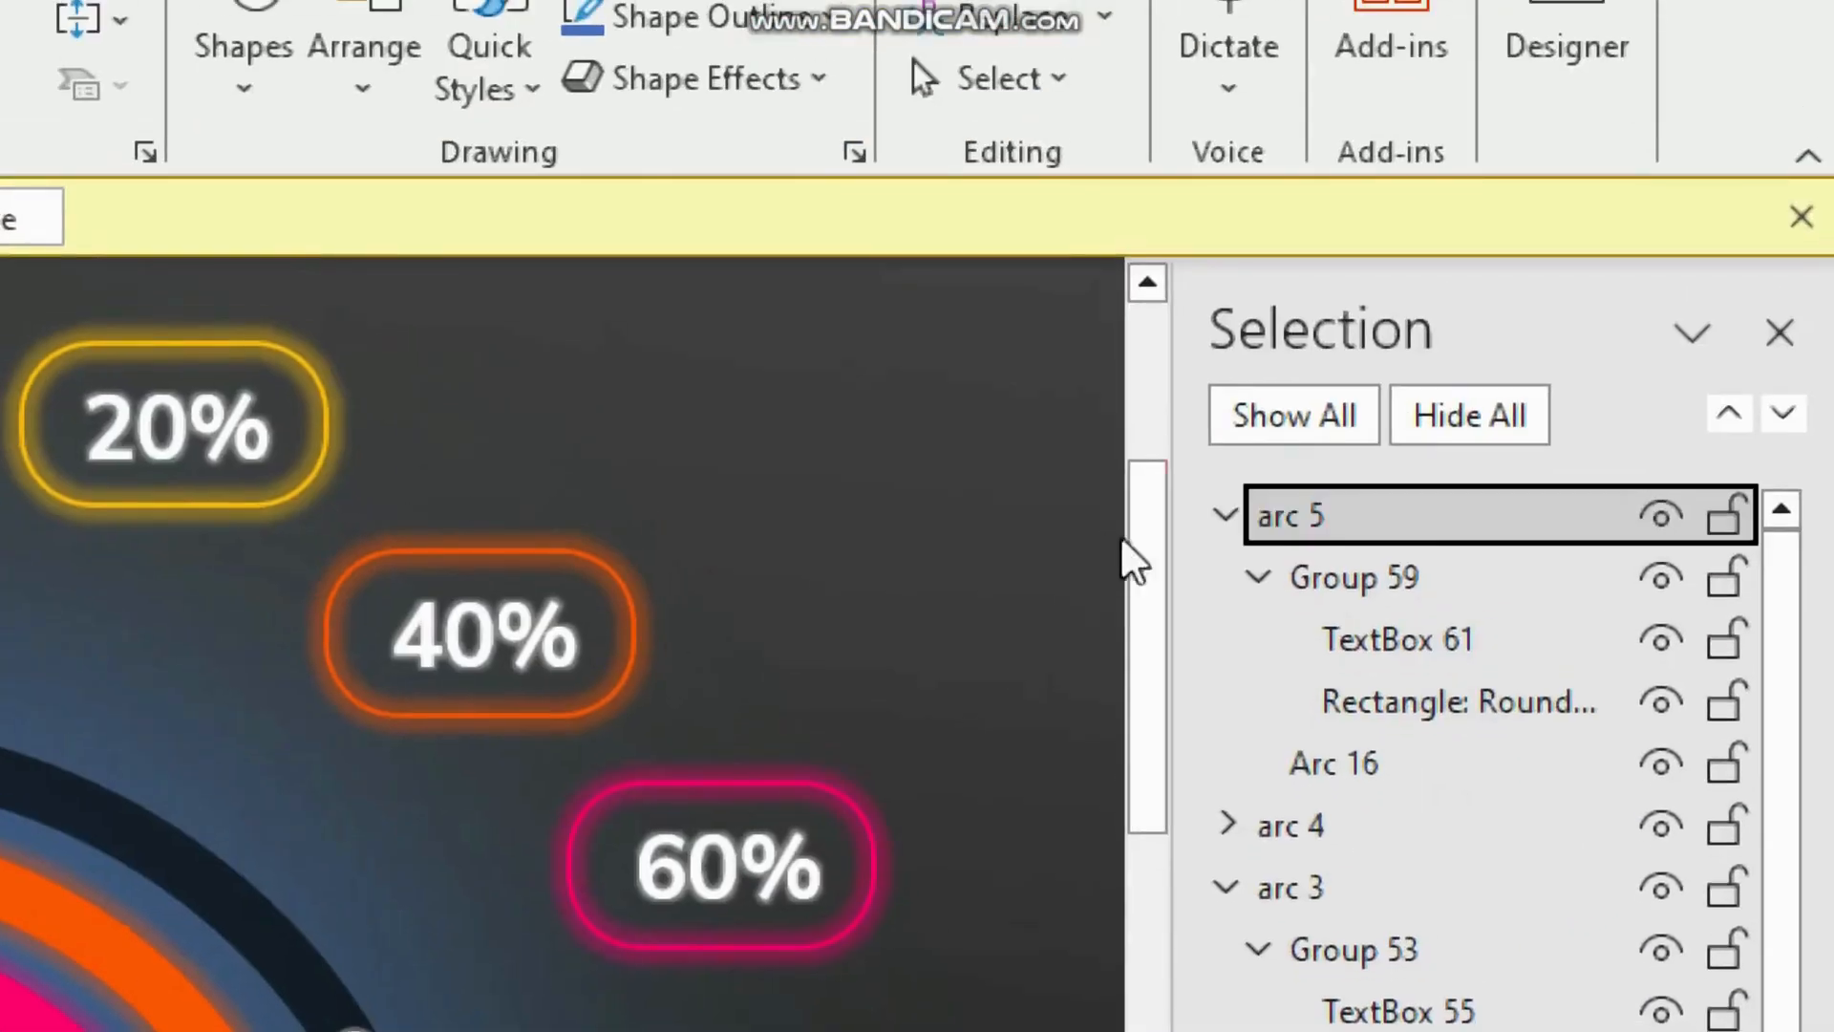
Step: Collapse the arc groups in the selection list and close the Selection pane
{"action": "left_click", "coordinate": [1225, 516]}
{"action": "left_click", "coordinate": [1227, 640]}
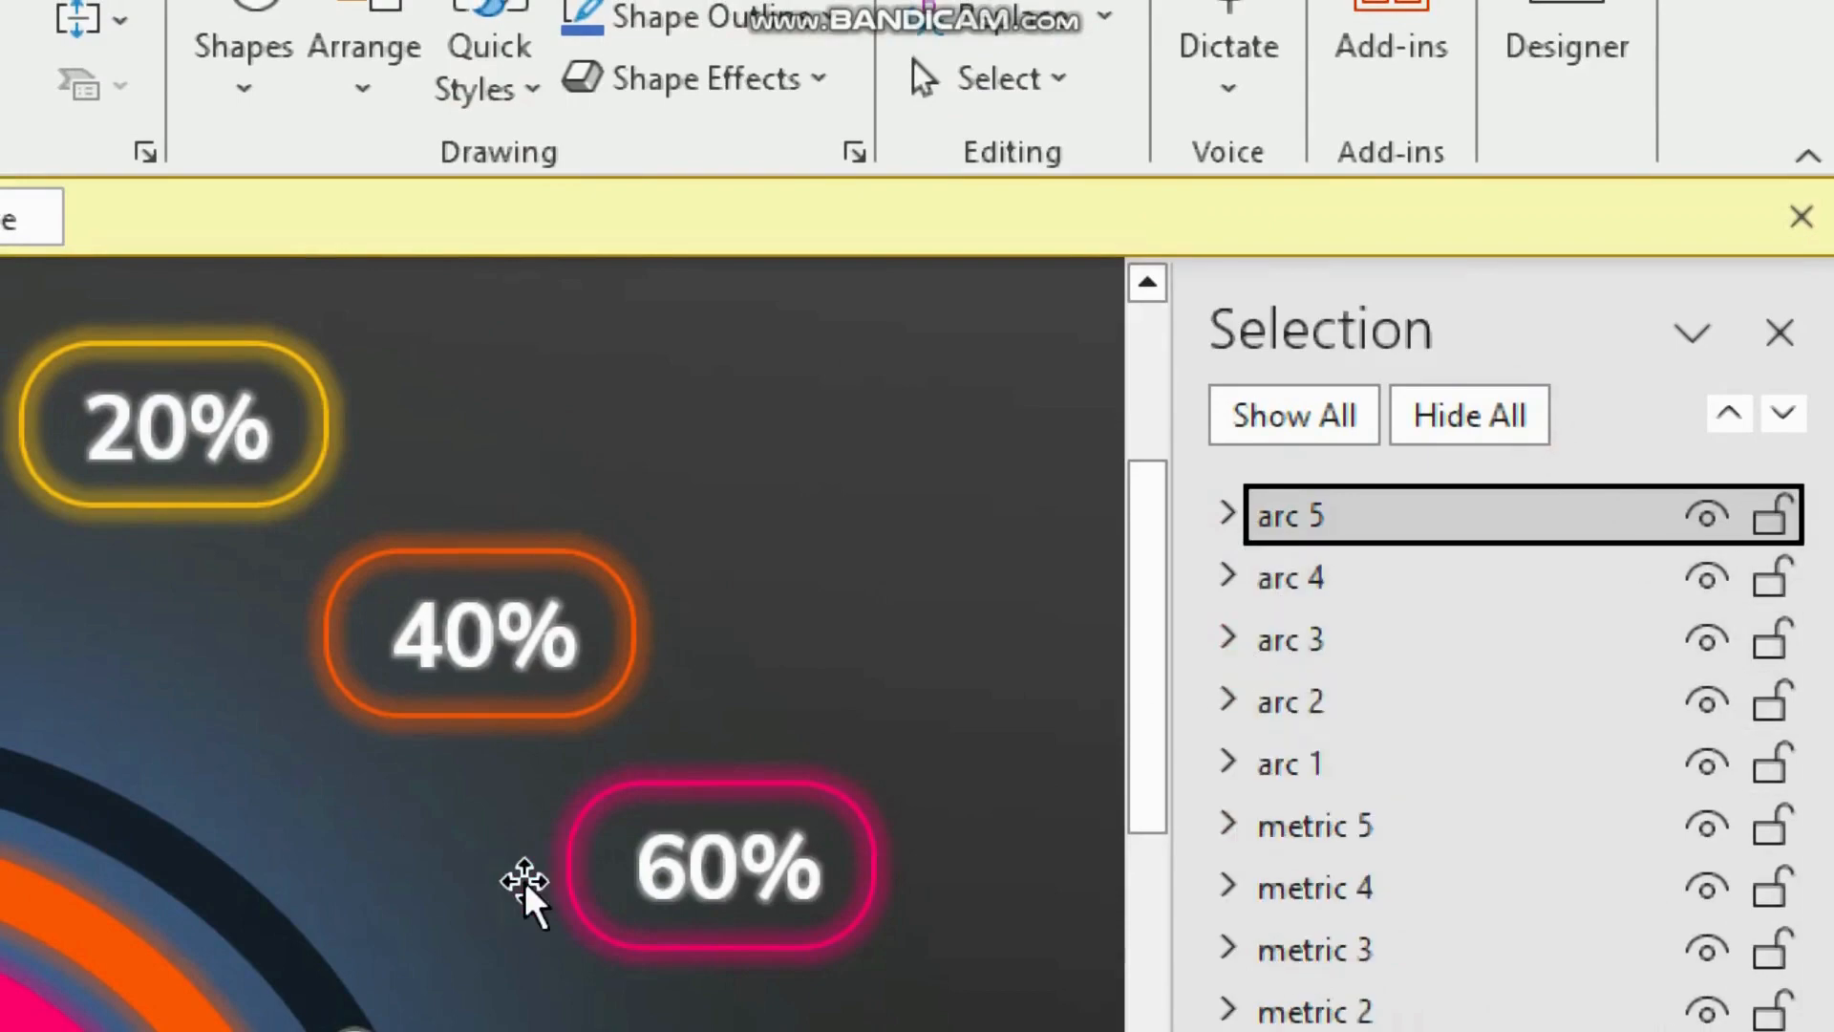
{"action": "key", "text": "super+minus"}
{"action": "left_click", "coordinate": [1806, 293]}
{"action": "left_click", "coordinate": [1754, 755]}
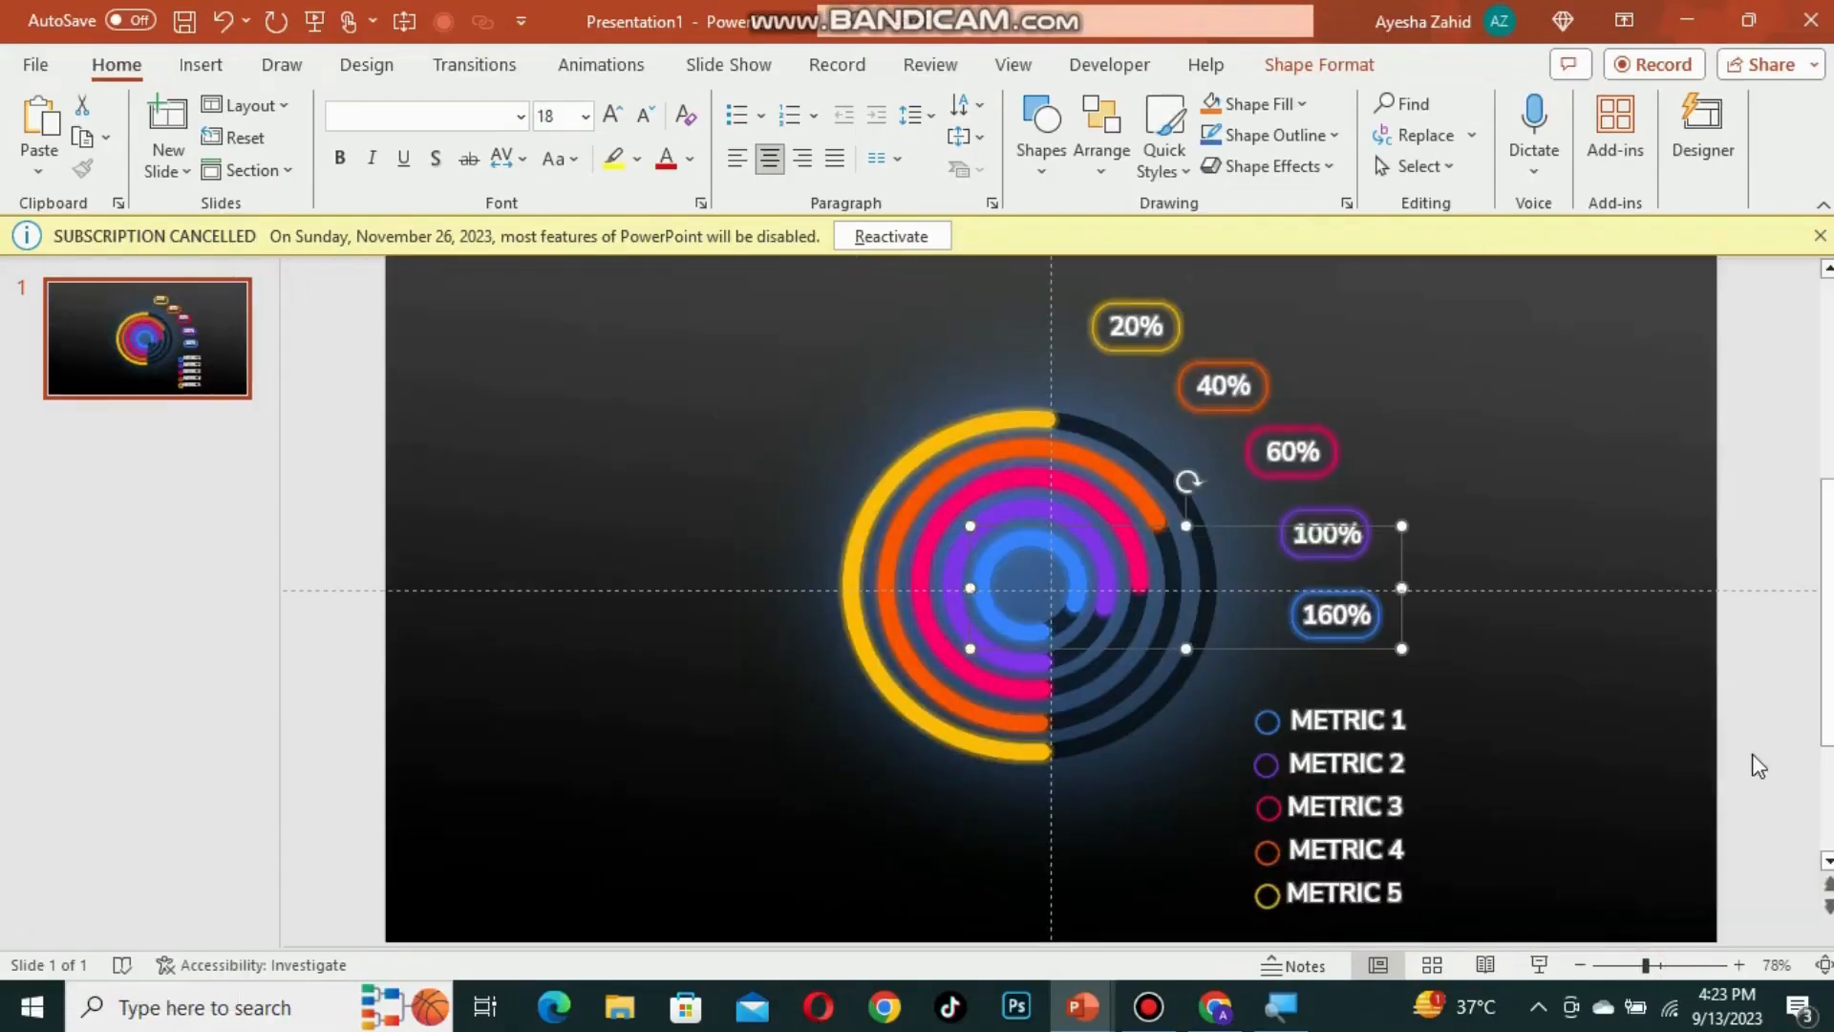
Step: Apply a Fade entrance animation to the arc 1 group
{"action": "left_click", "coordinate": [965, 425]}
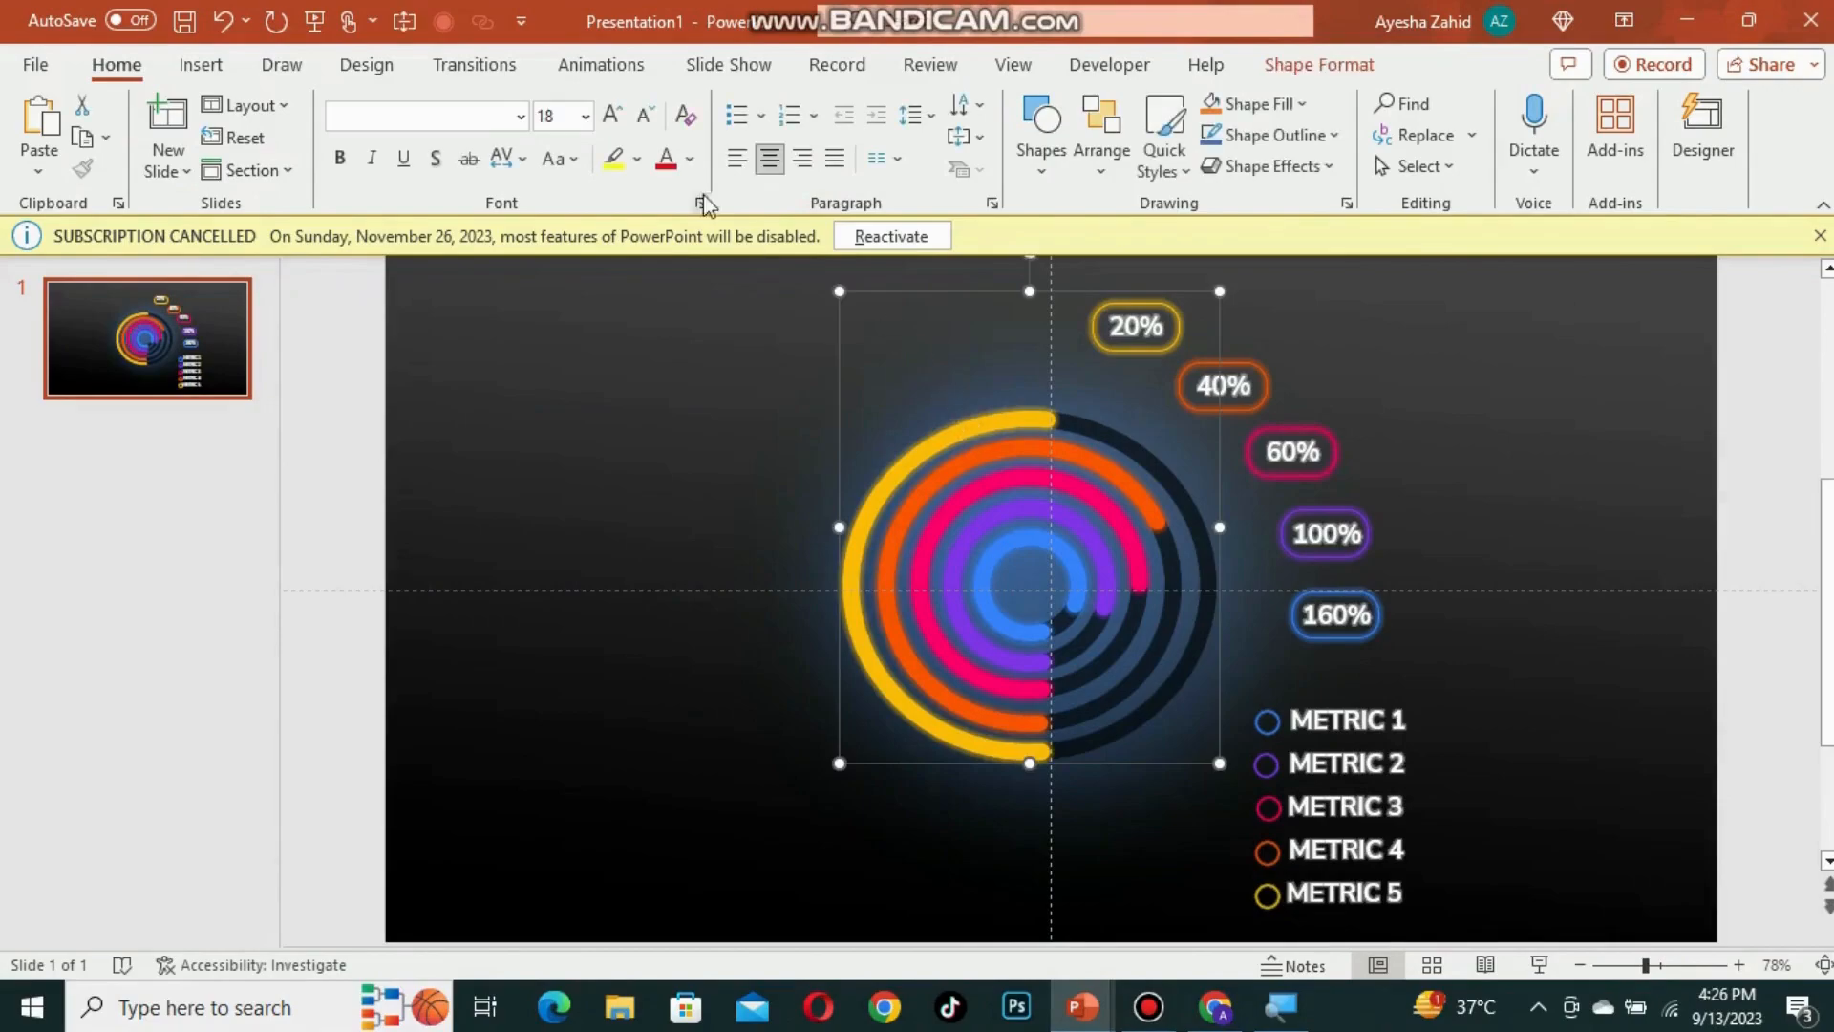
{"action": "key", "text": "super+plus"}
{"action": "left_click", "coordinate": [588, 38]}
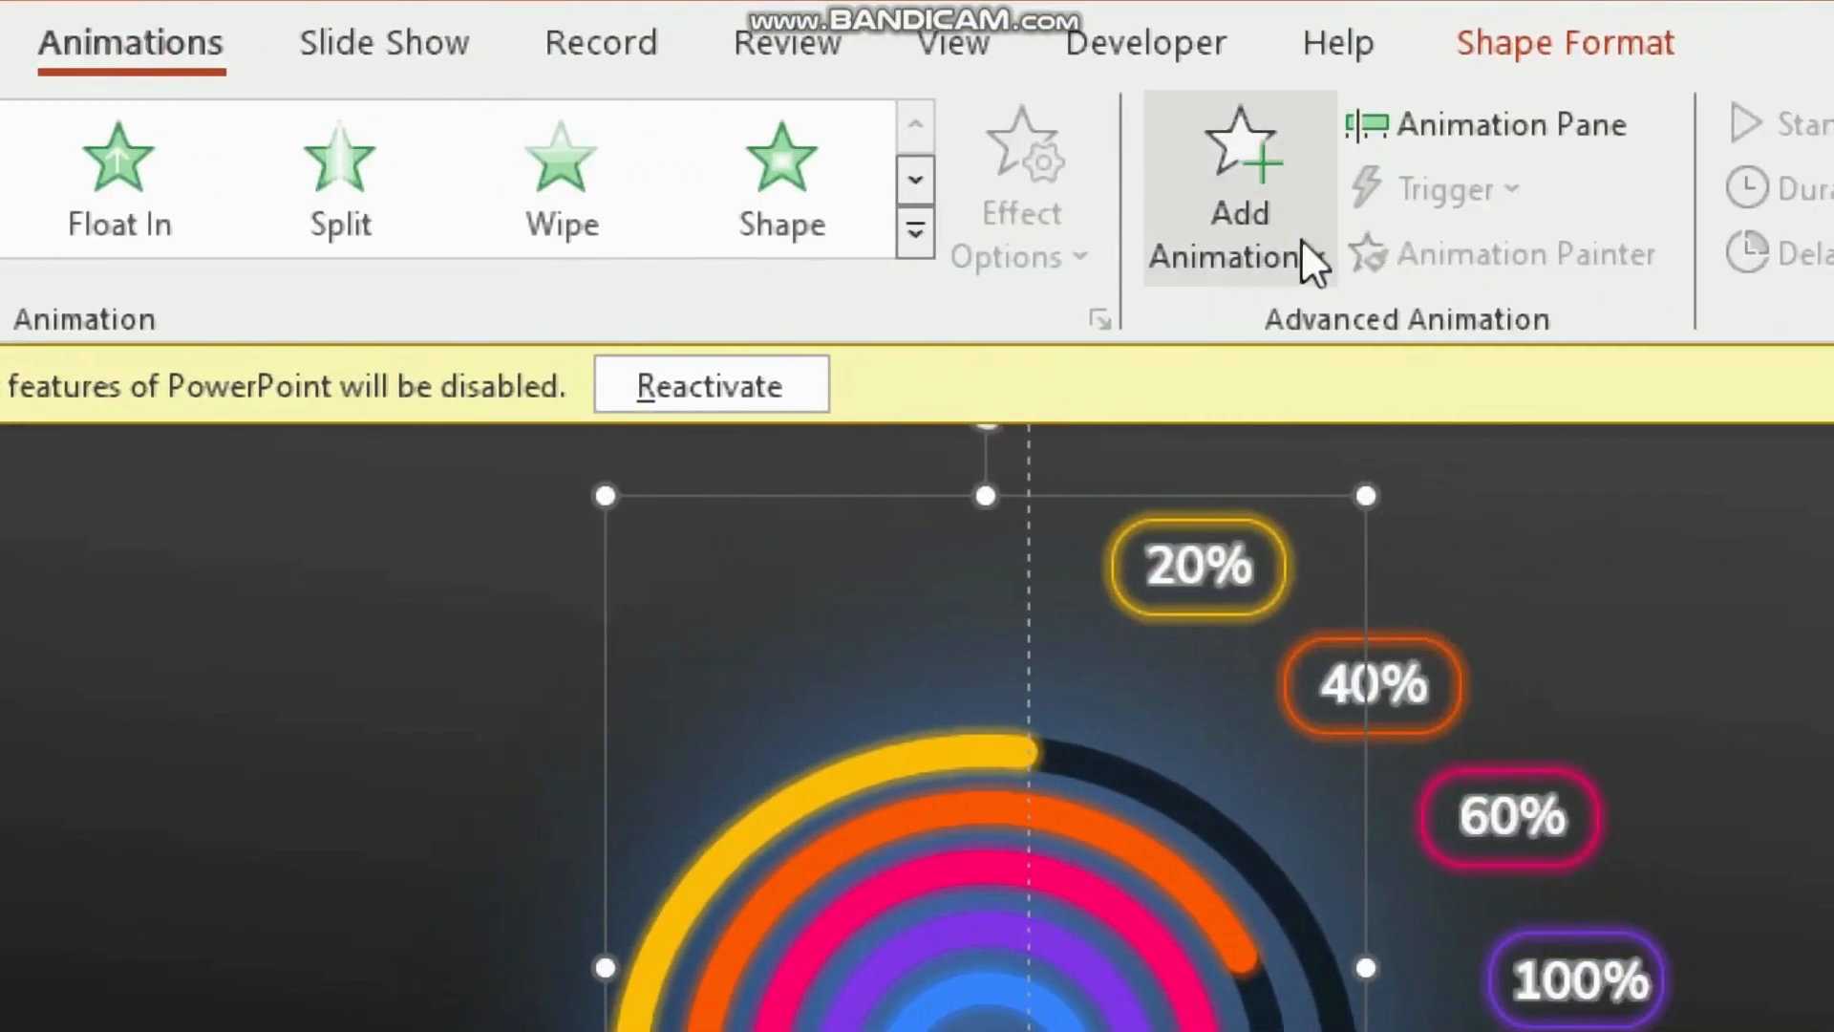
{"action": "left_click", "coordinate": [1299, 246]}
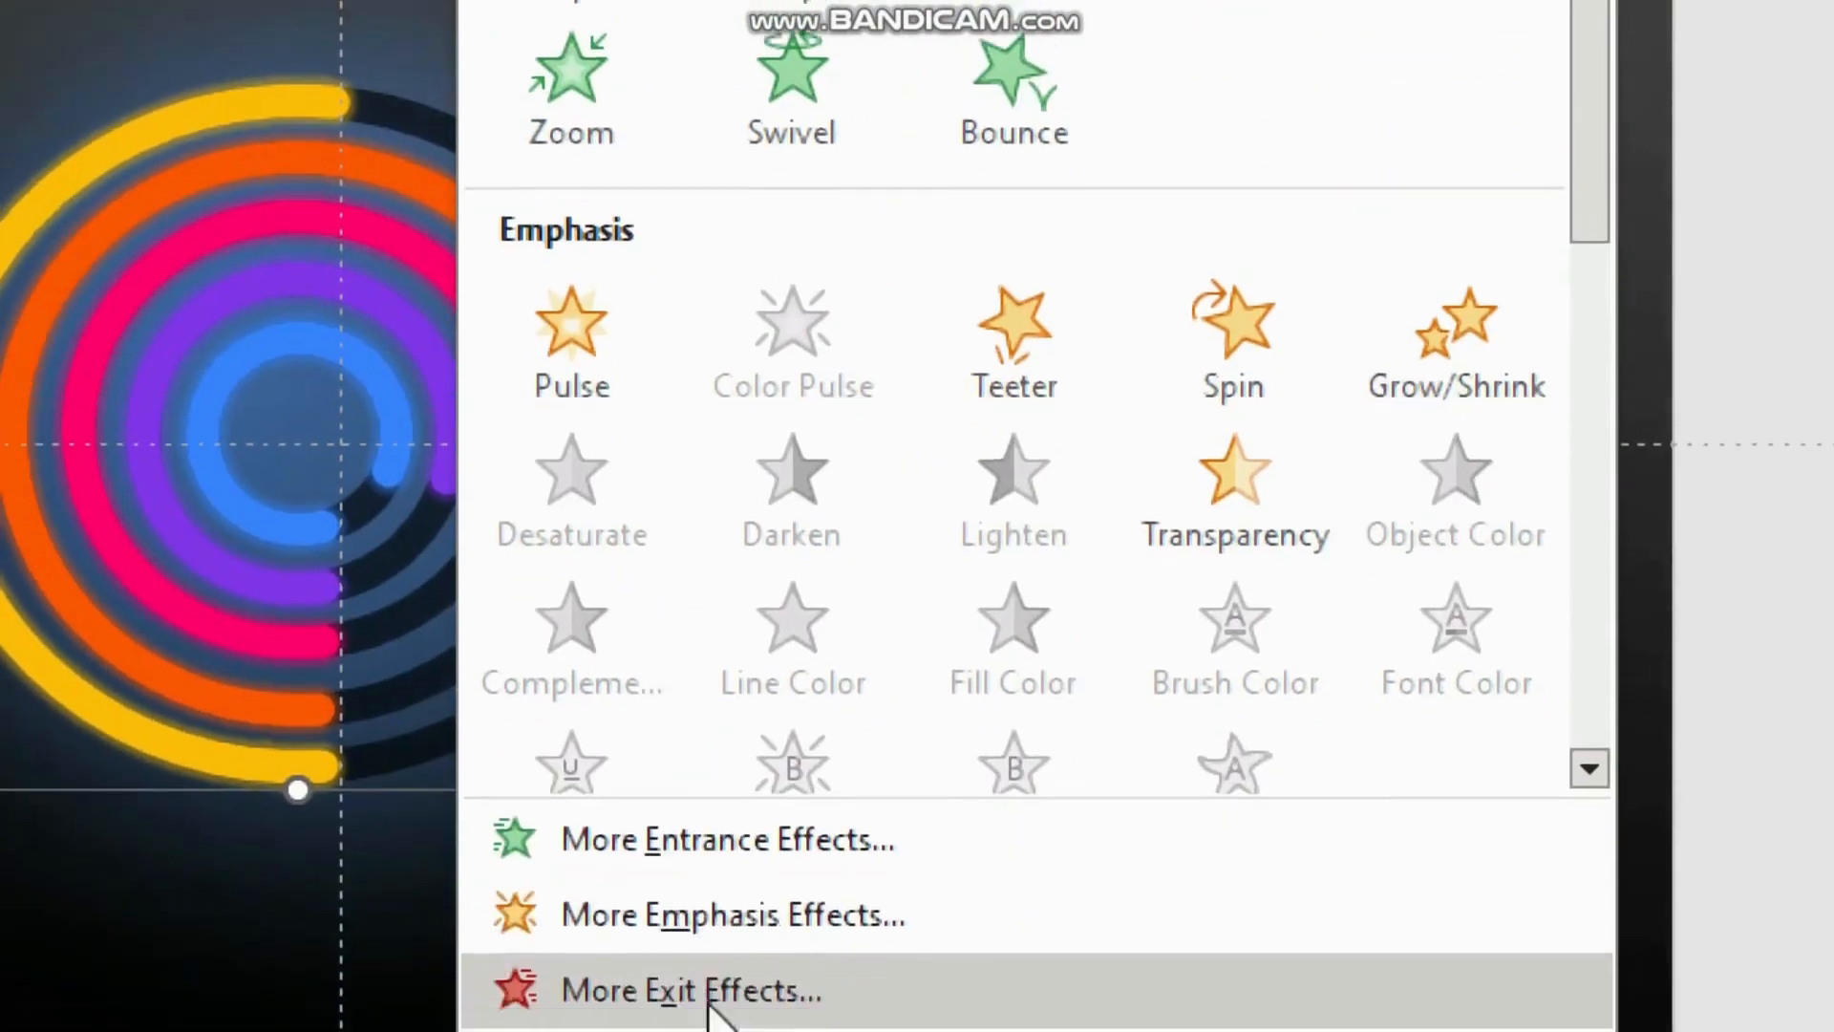
{"action": "left_click", "coordinate": [726, 838]}
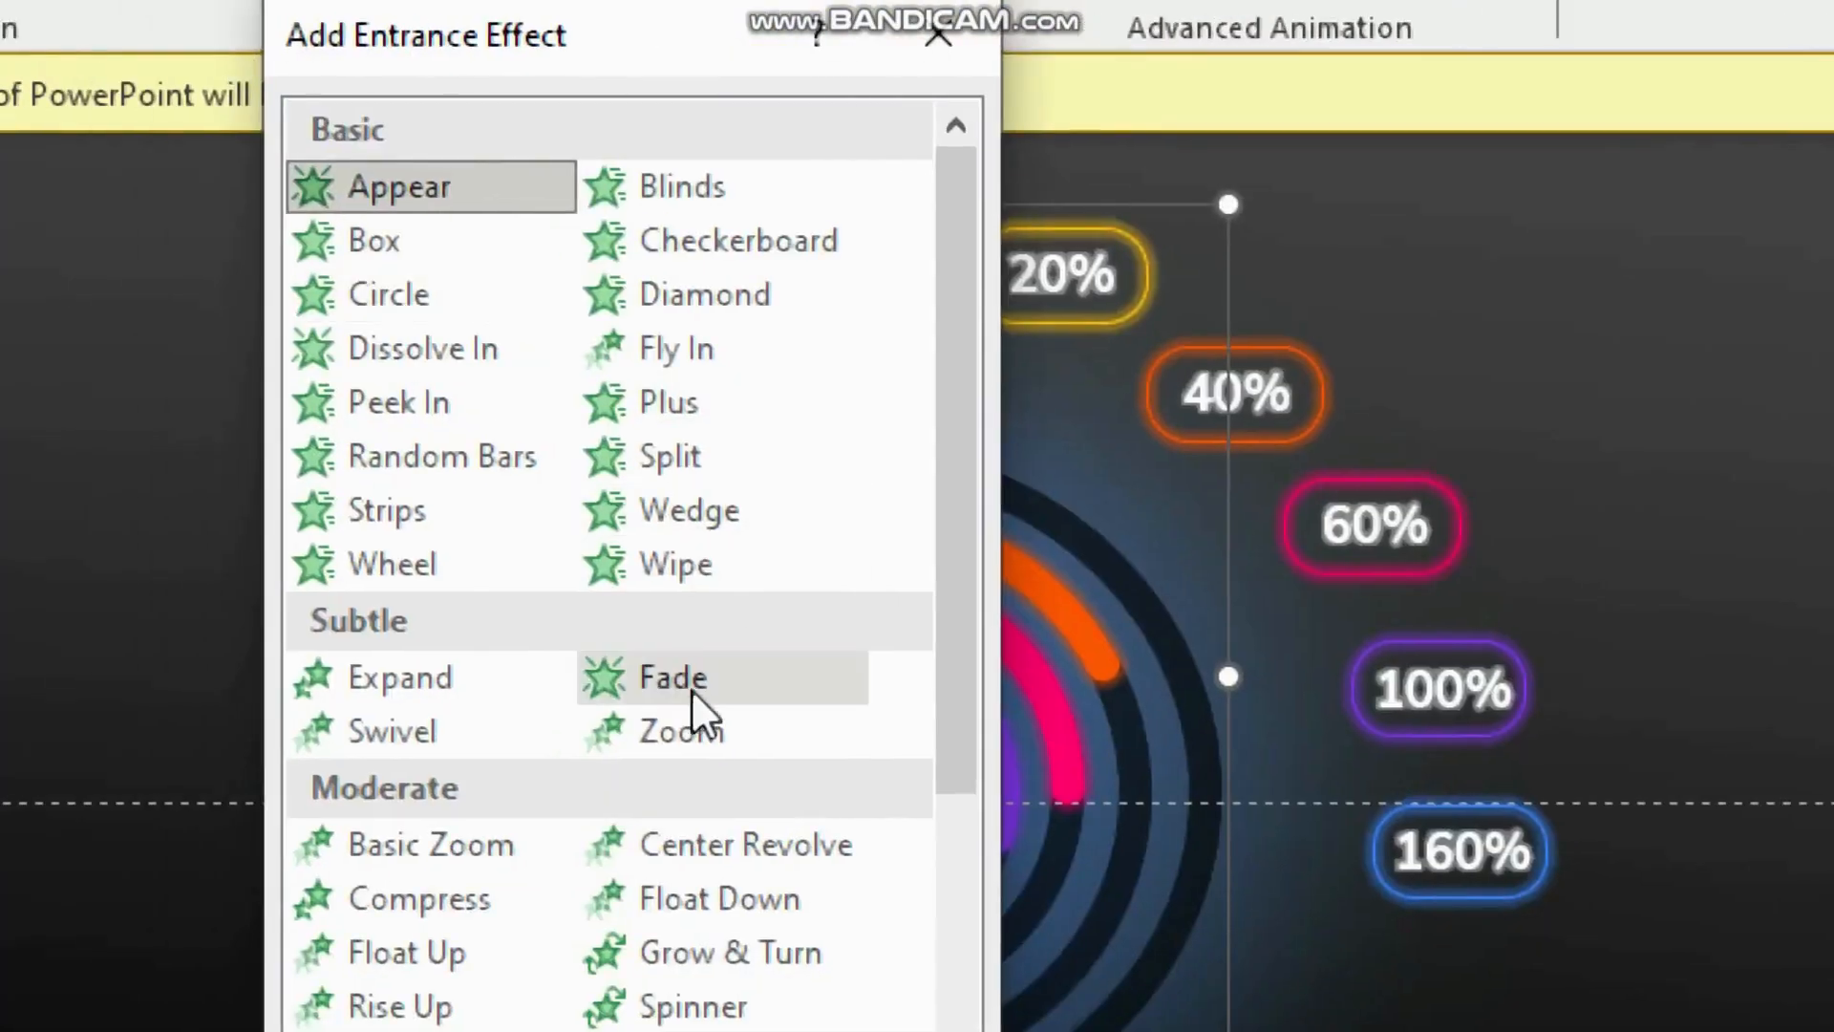
{"action": "left_click", "coordinate": [686, 674]}
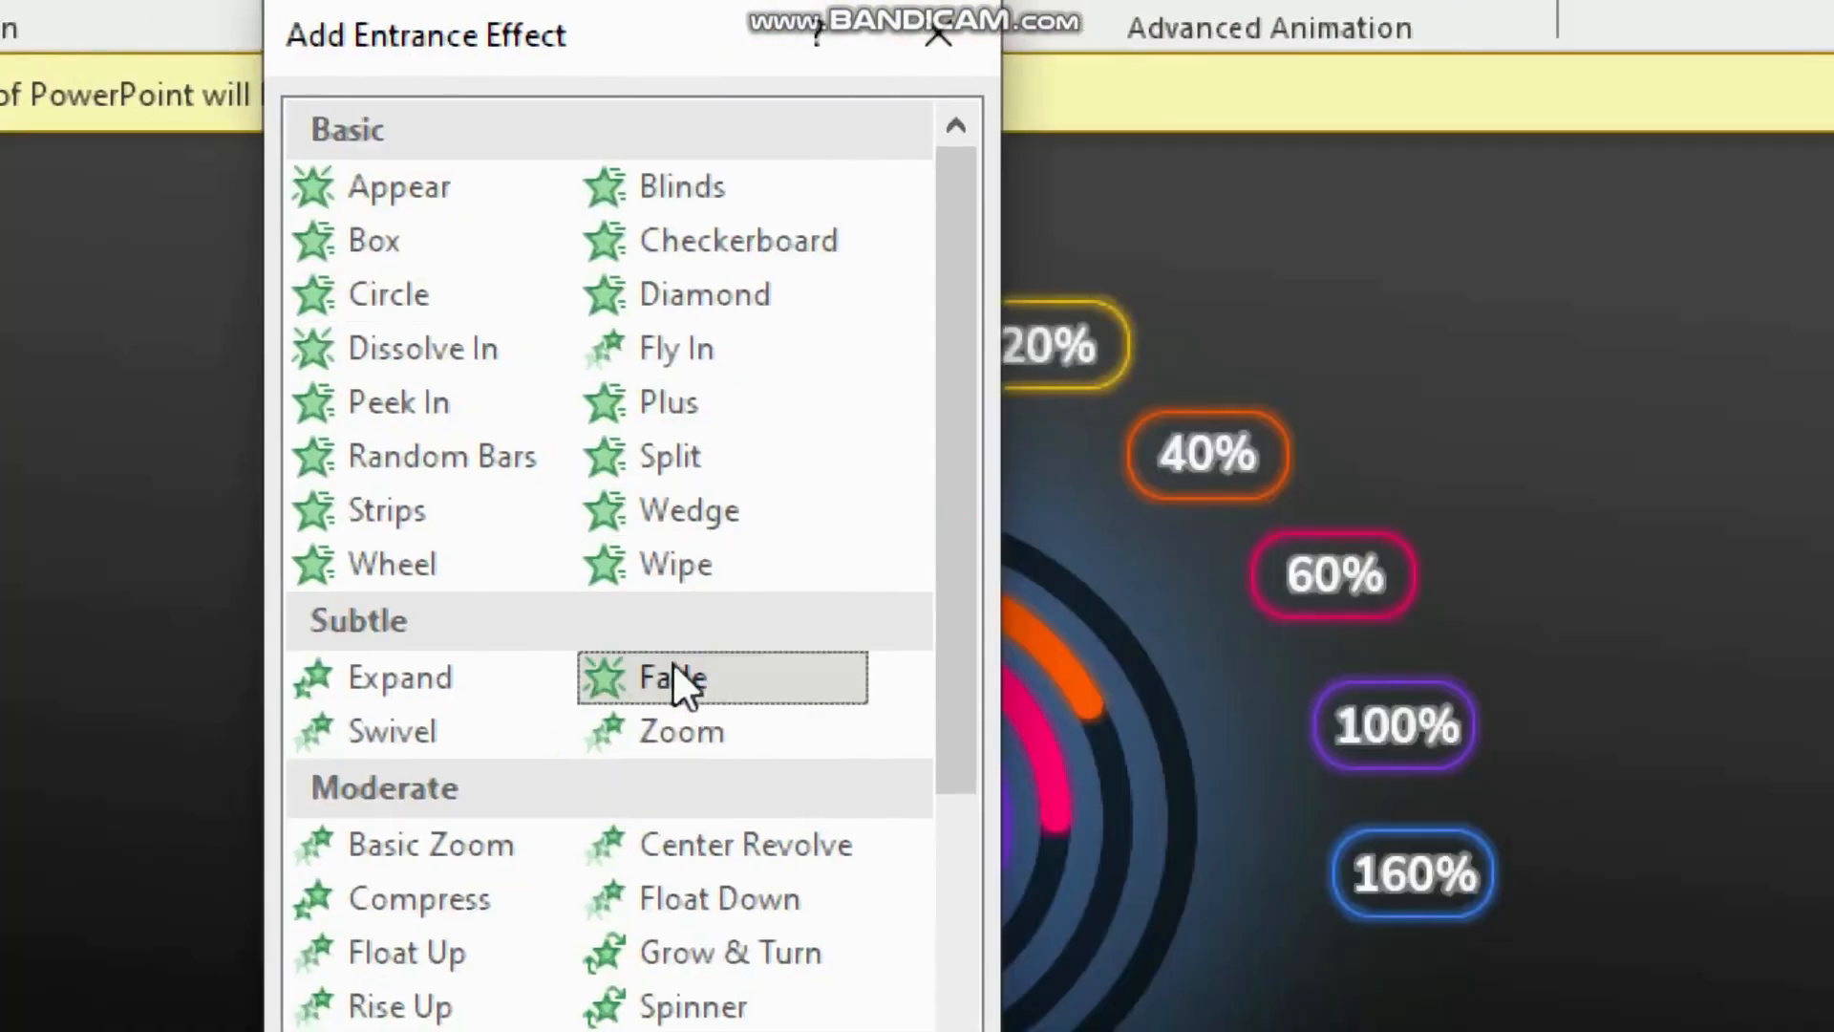
{"action": "key", "text": "super+minus"}
{"action": "left_click", "coordinate": [978, 759]}
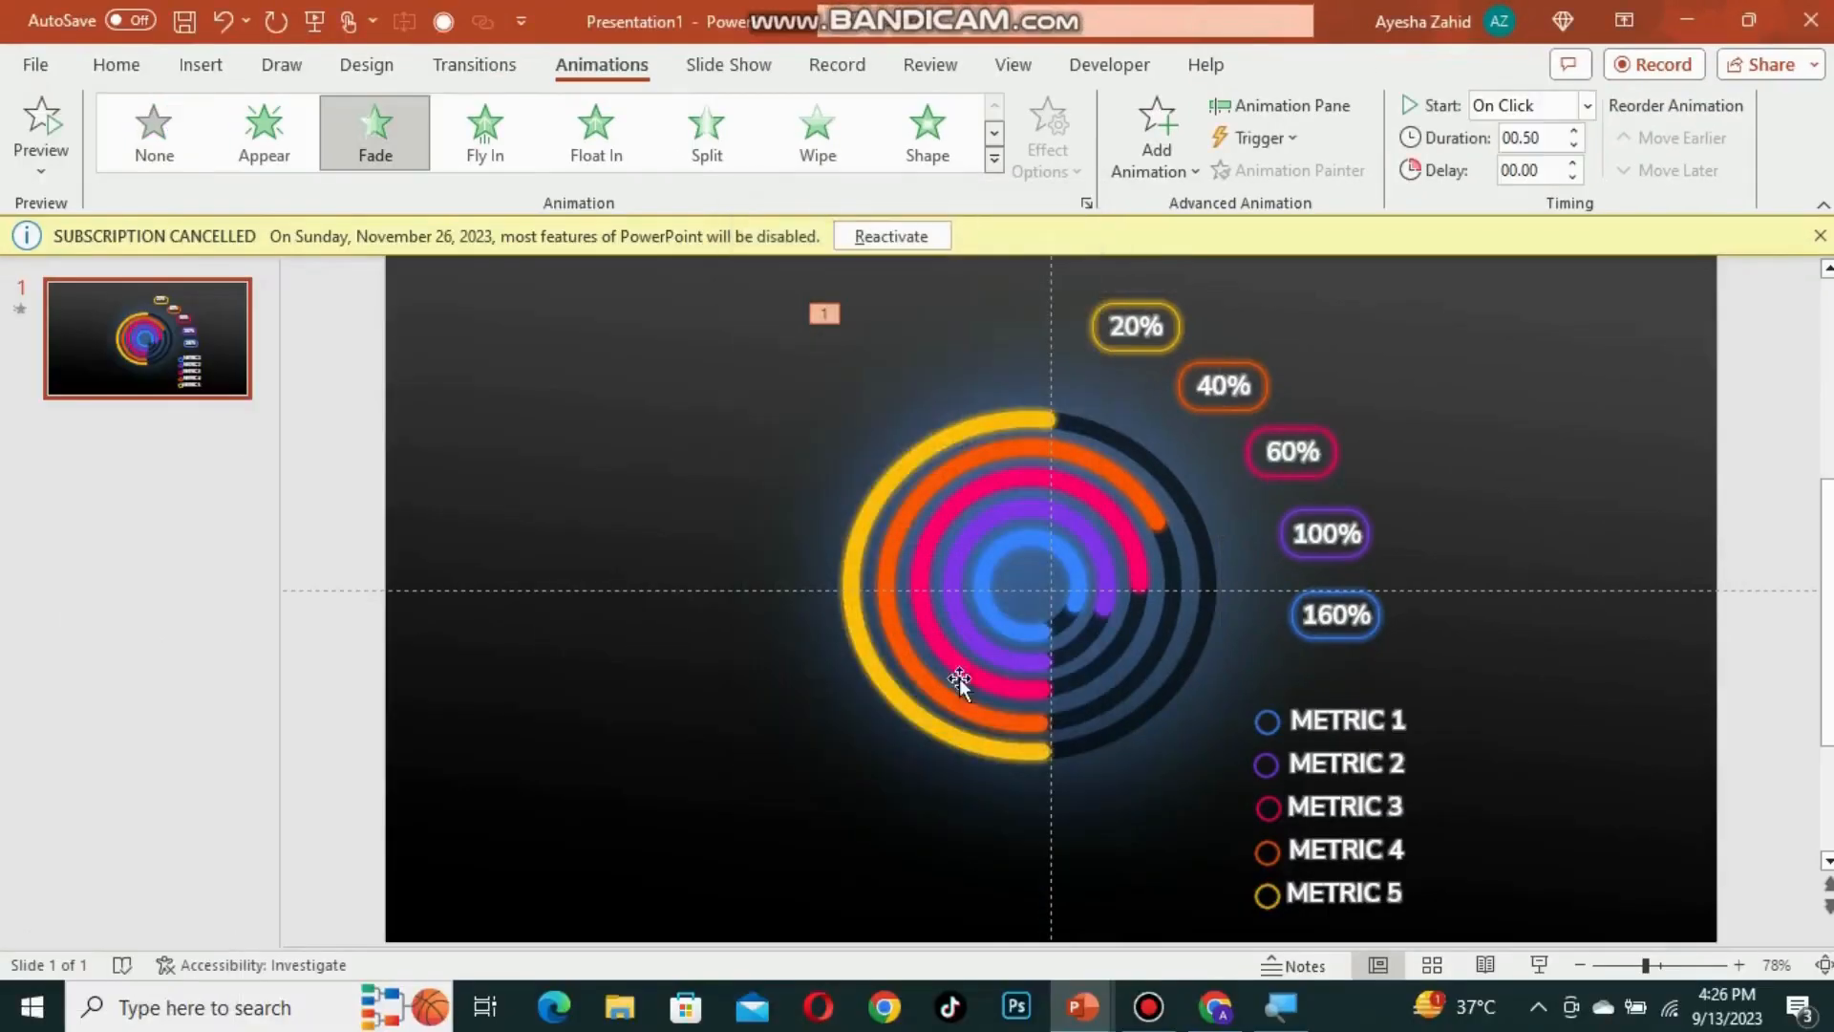
Step: Open the Animation Pane
{"action": "key", "text": "super+plus"}
{"action": "left_click", "coordinate": [1288, 107]}
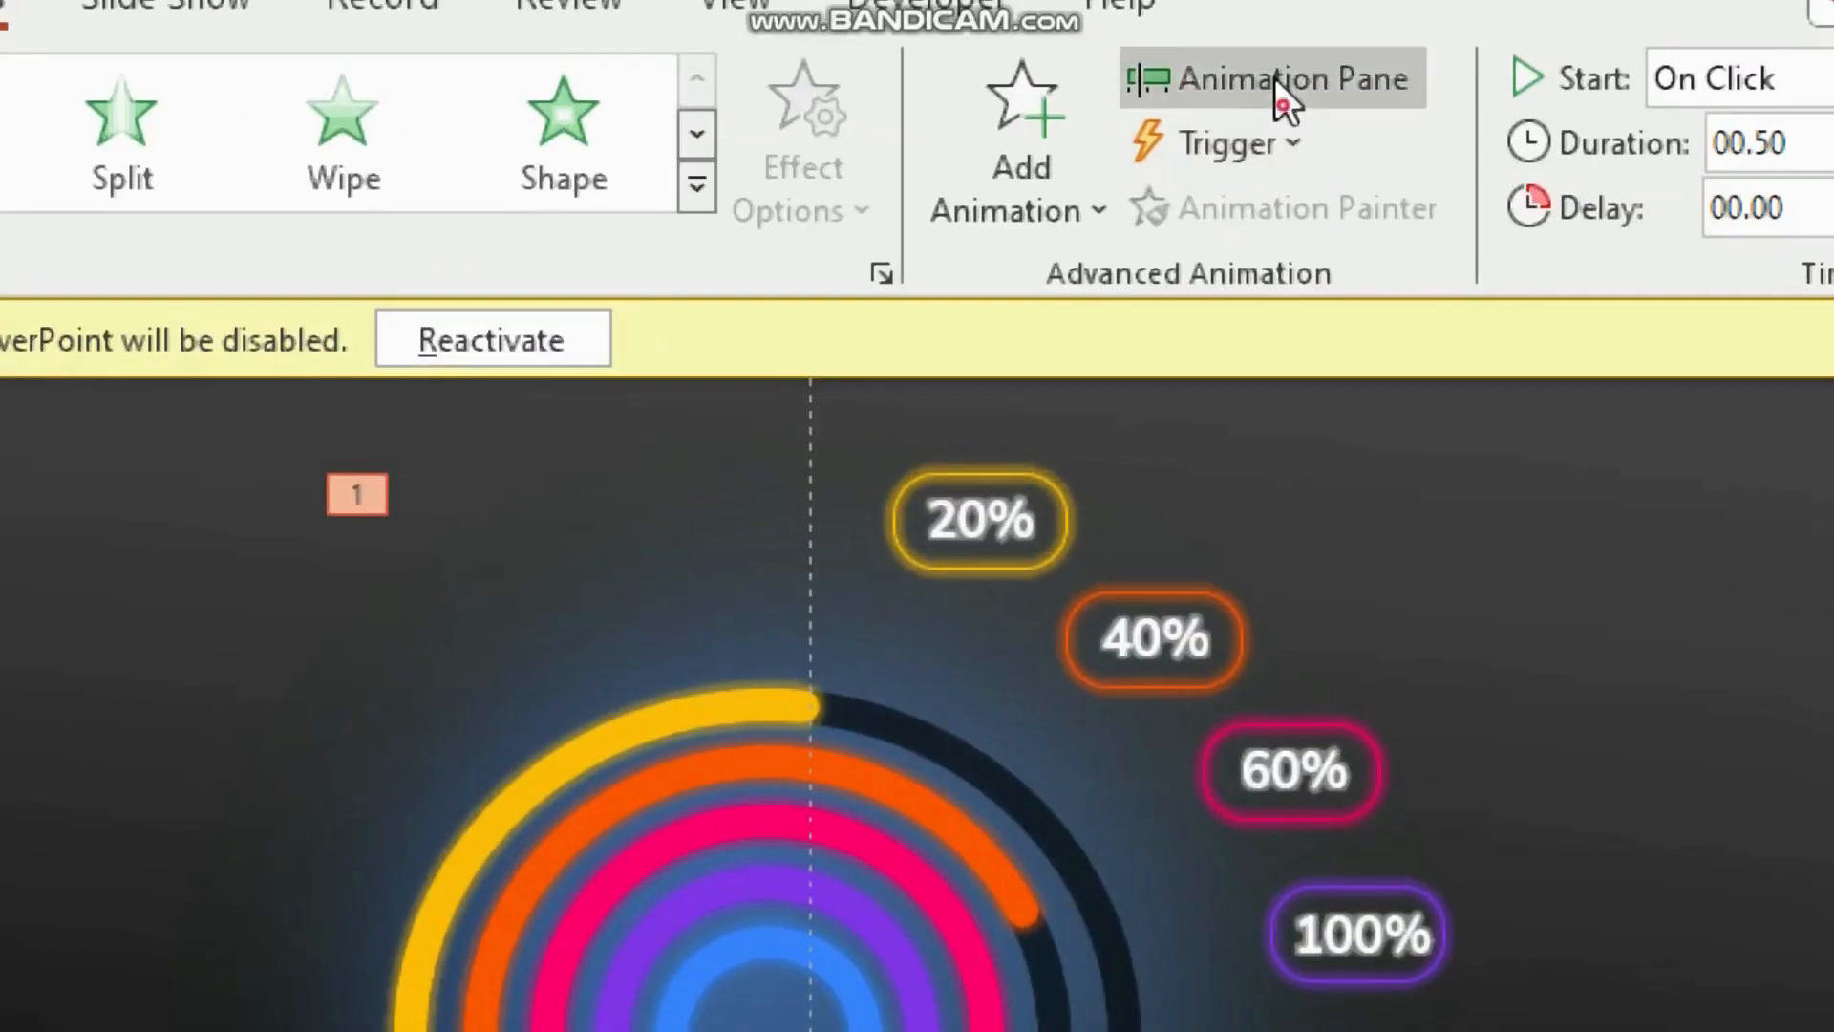
{"action": "key", "text": "super+minus"}
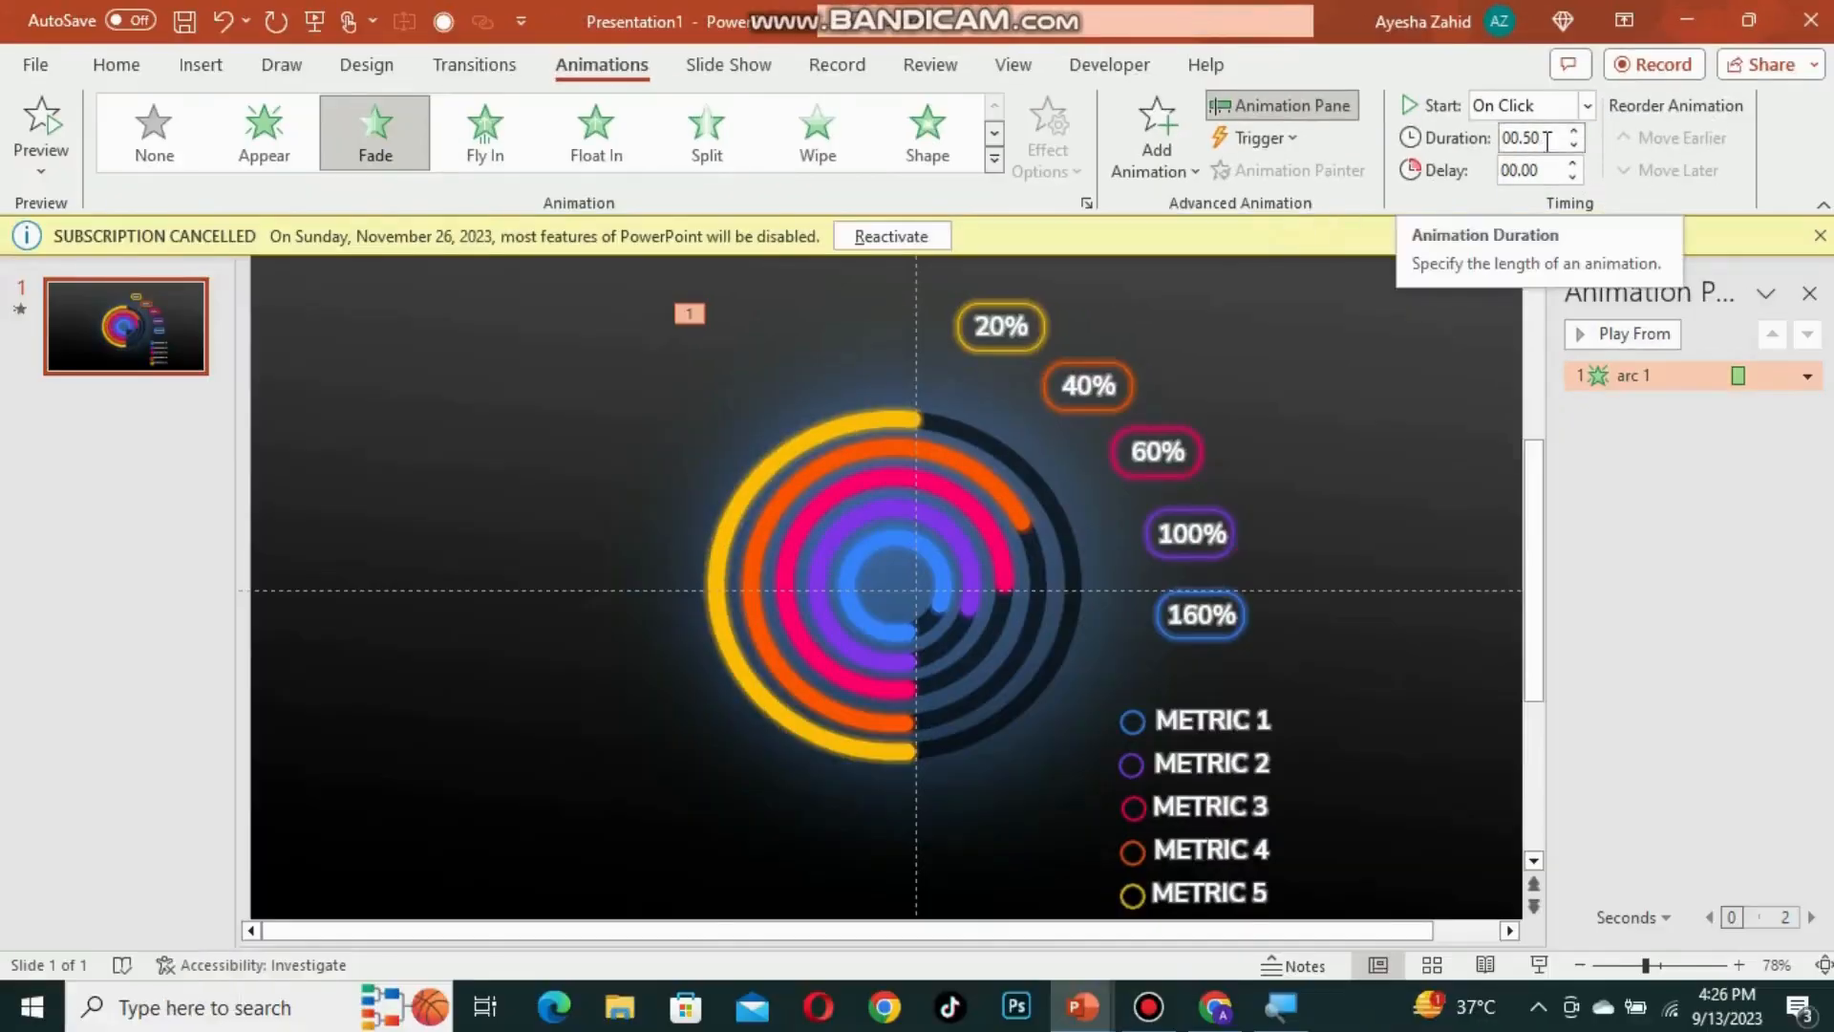
{"action": "key", "text": "super+plus"}
Step: Set the arc 1 fade entrance duration to 00.20 seconds
{"action": "left_click_drag", "start_coordinate": [1547, 140], "coordinate": [1453, 170]}
{"action": "left_click", "coordinate": [1239, 283]}
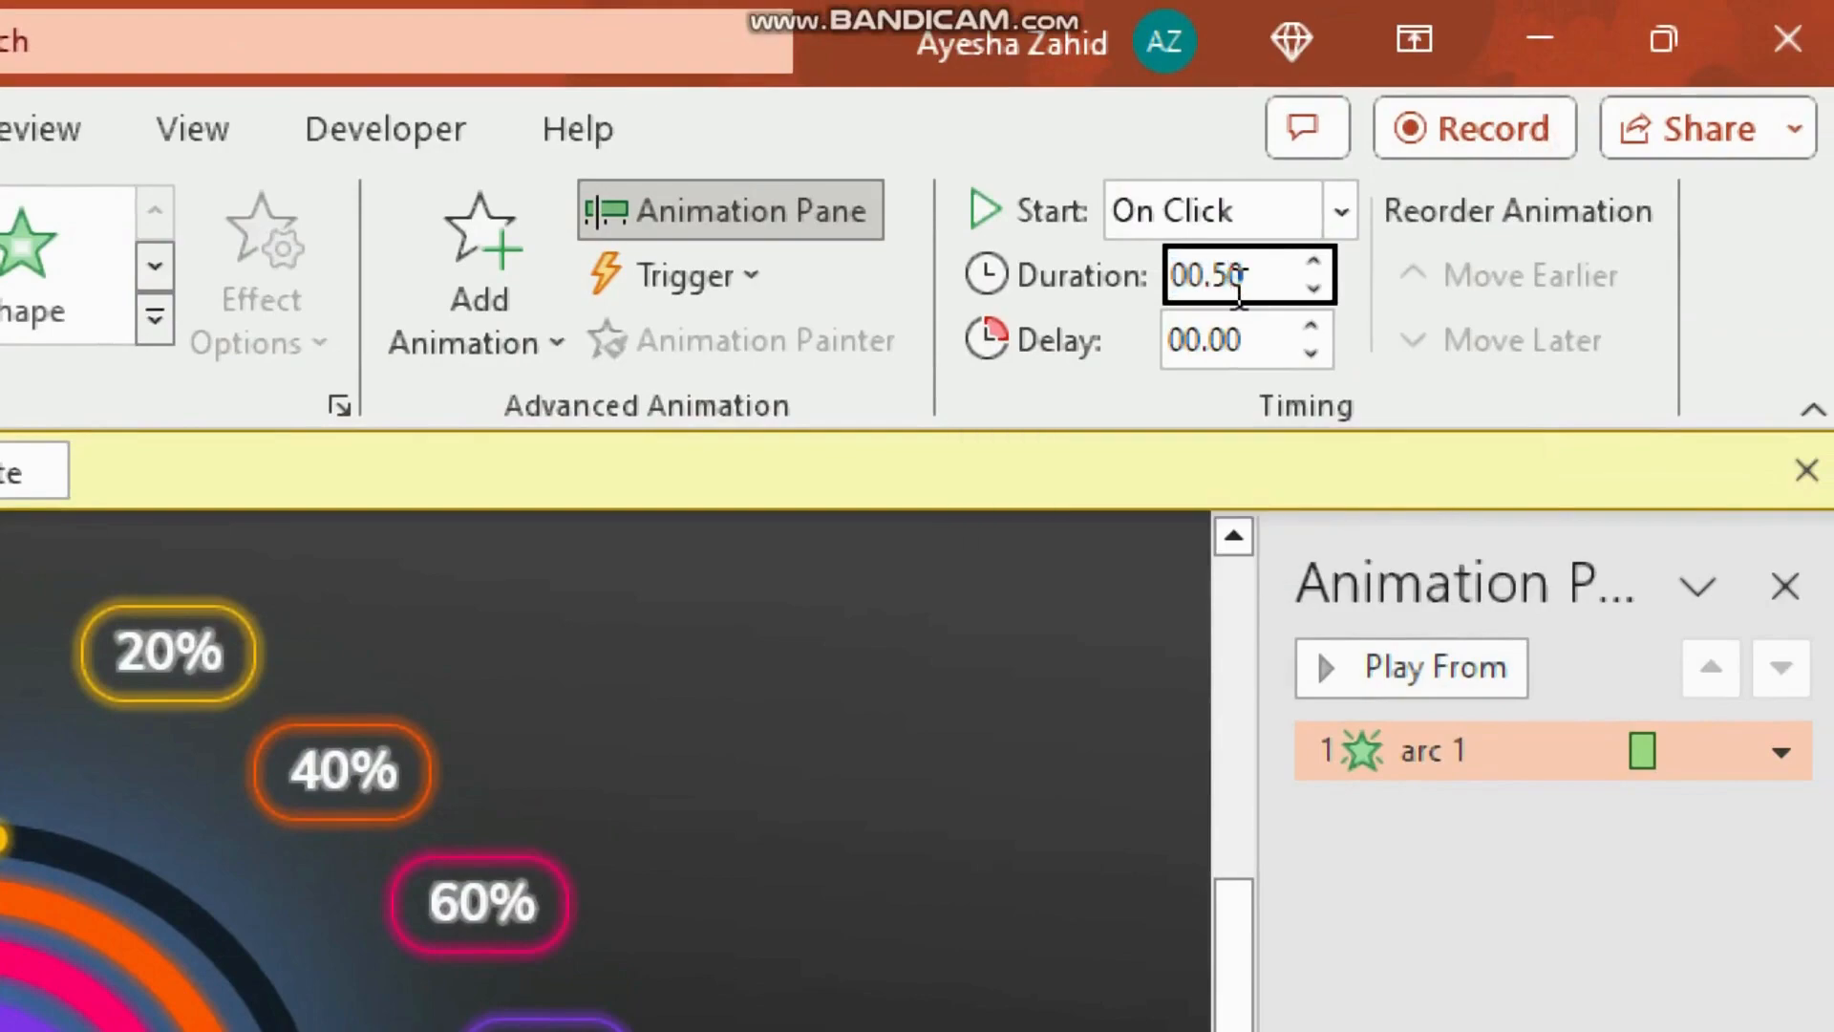
{"action": "key", "text": "BackSpace"}
{"action": "type", "text": "2"}
{"action": "key", "text": "Return"}
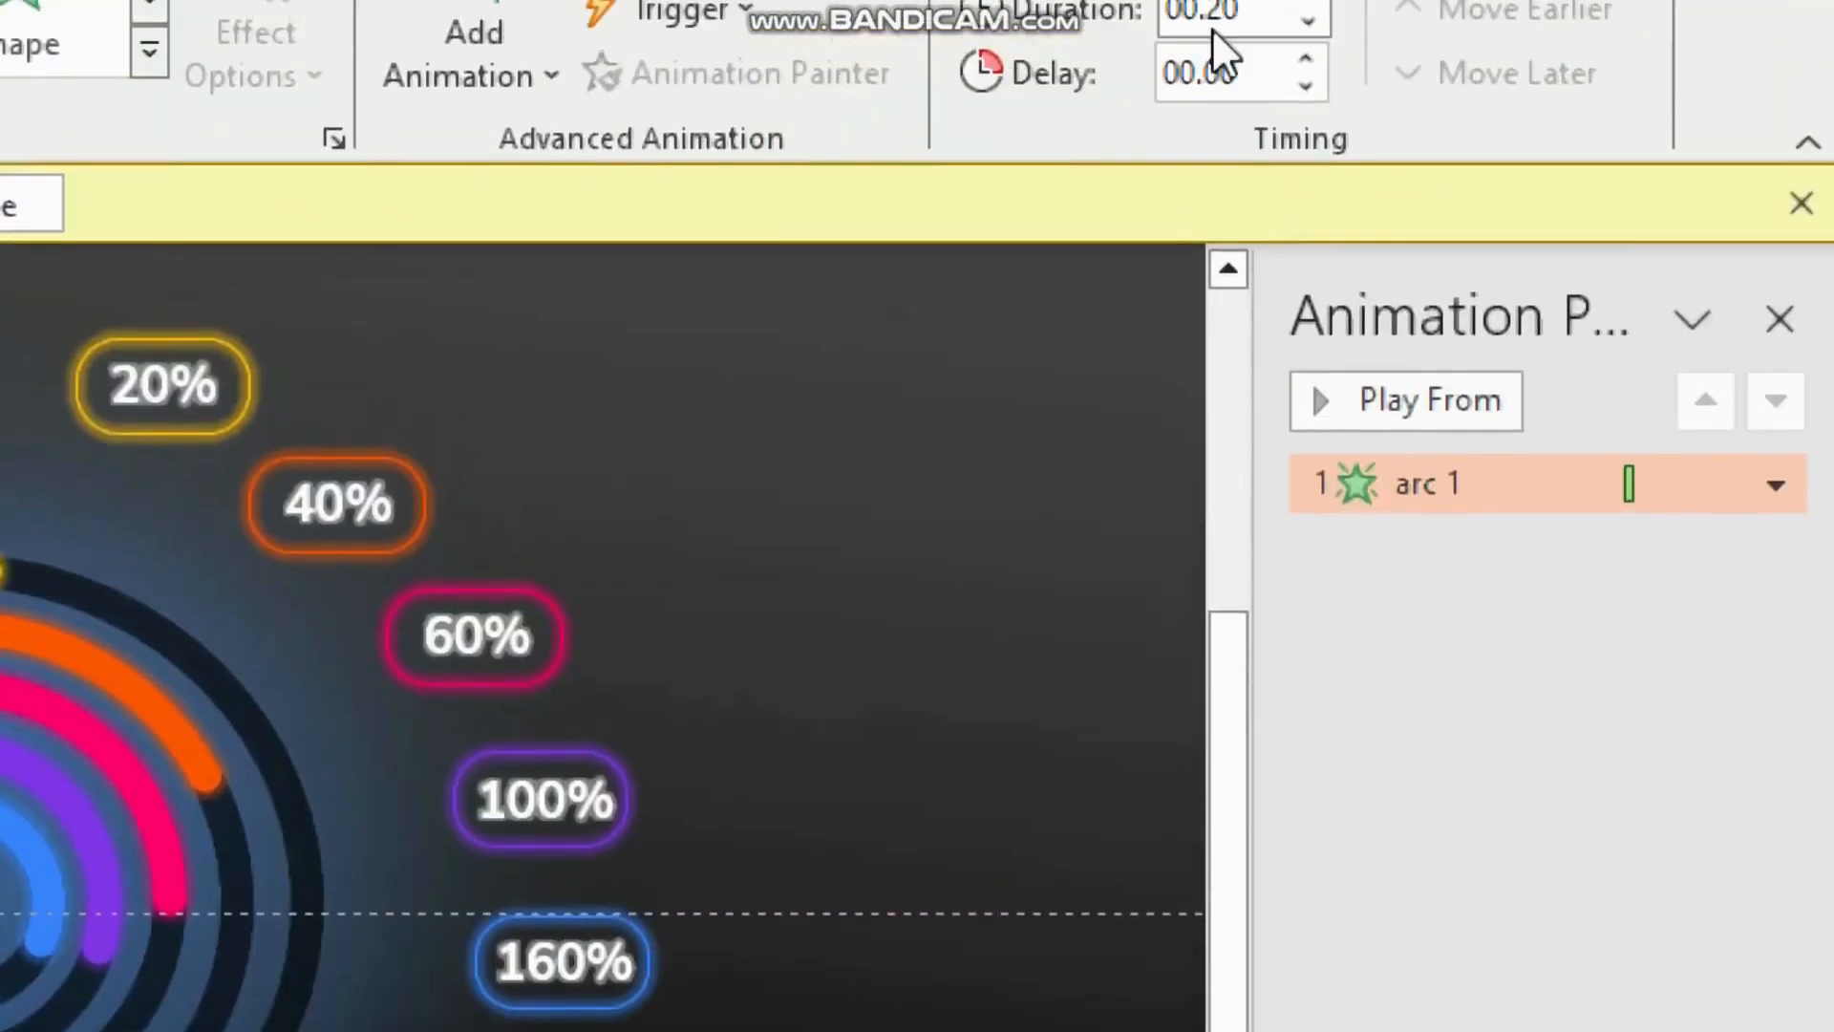
Step: Set the arc 1 entrance to trigger on click of metric 5
{"action": "key", "text": "super+minus"}
{"action": "key", "text": "super+plus"}
{"action": "left_click", "coordinate": [1276, 142]}
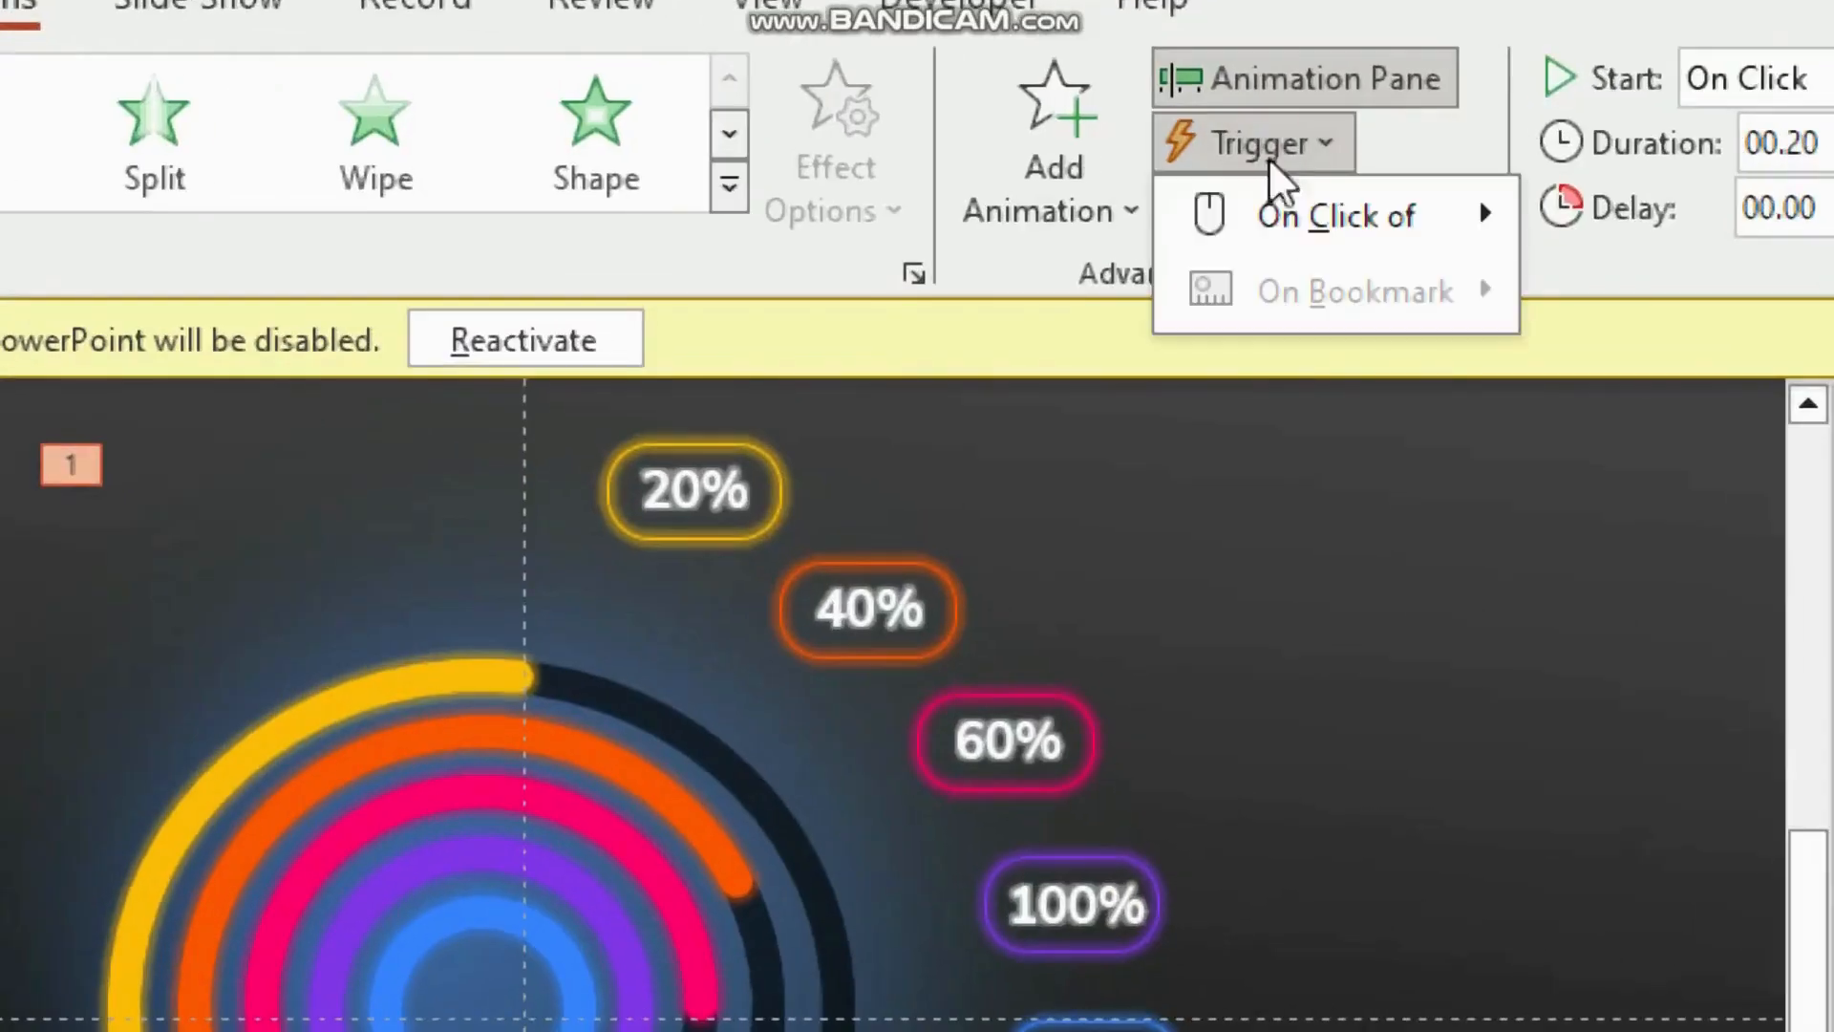
{"action": "mouse_move", "coordinate": [1270, 177]}
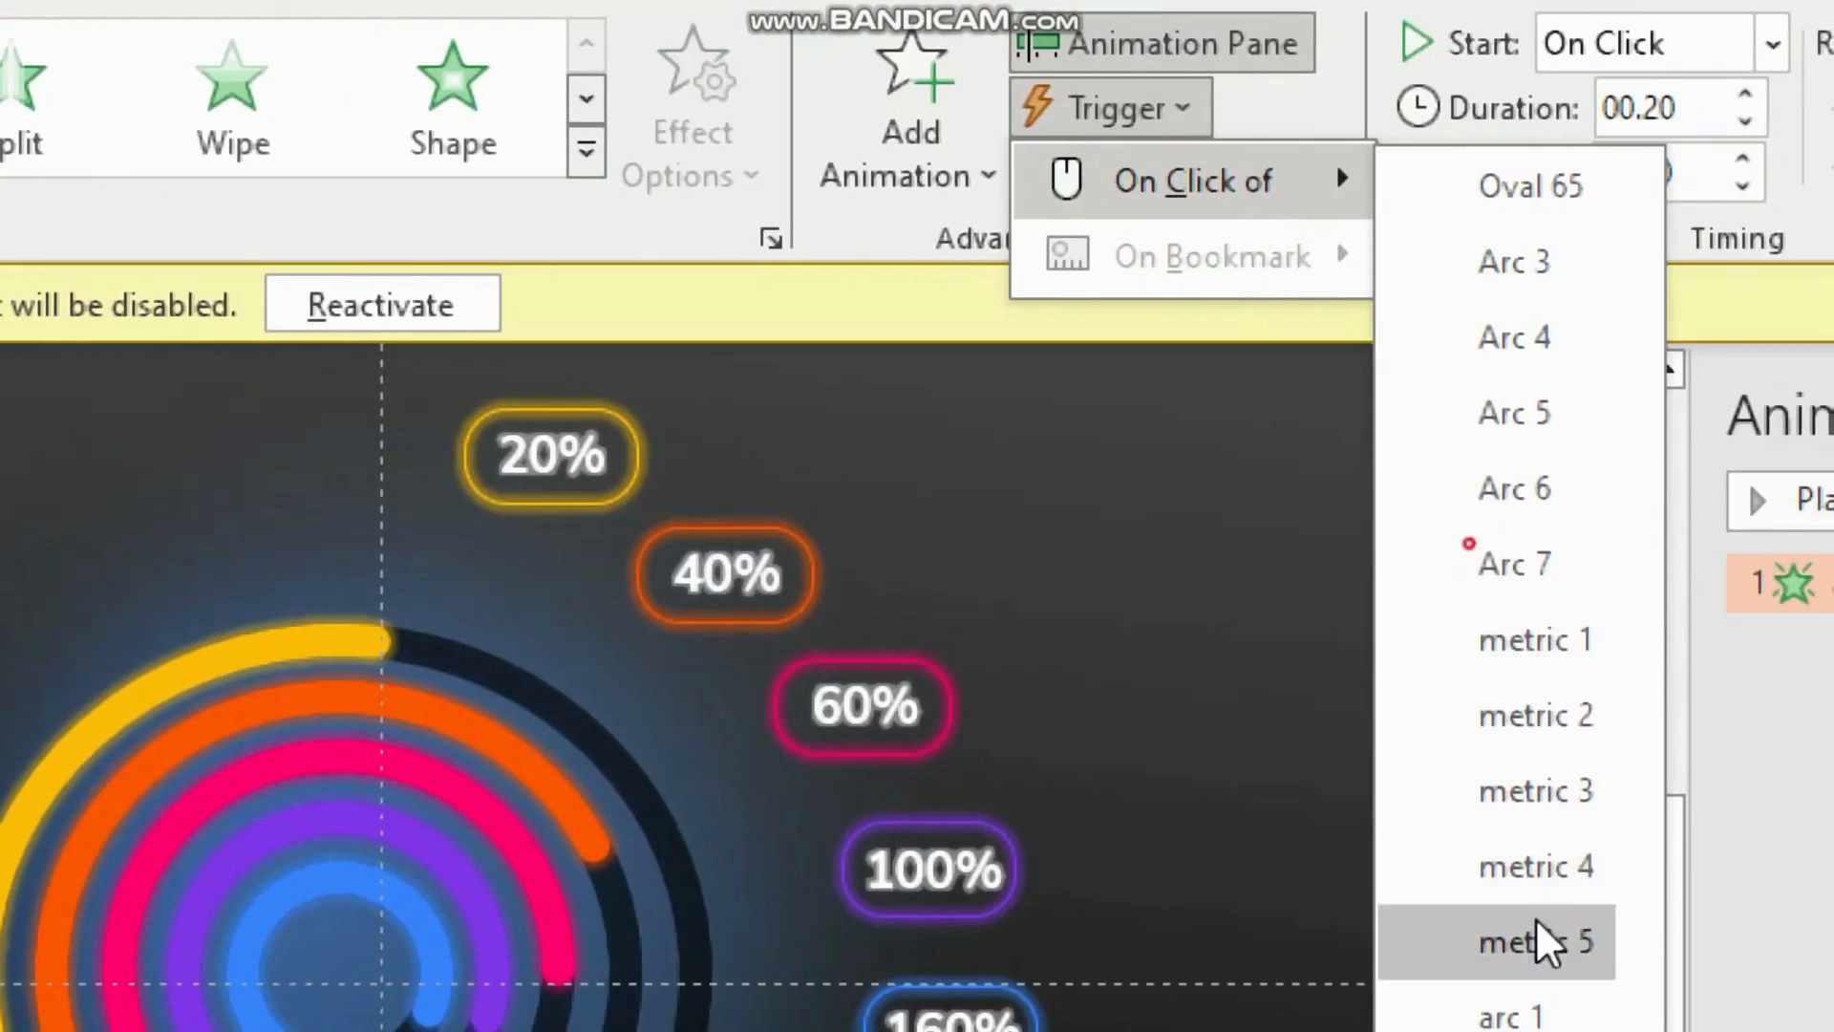
{"action": "left_click", "coordinate": [1576, 940]}
{"action": "key", "text": "super+minus"}
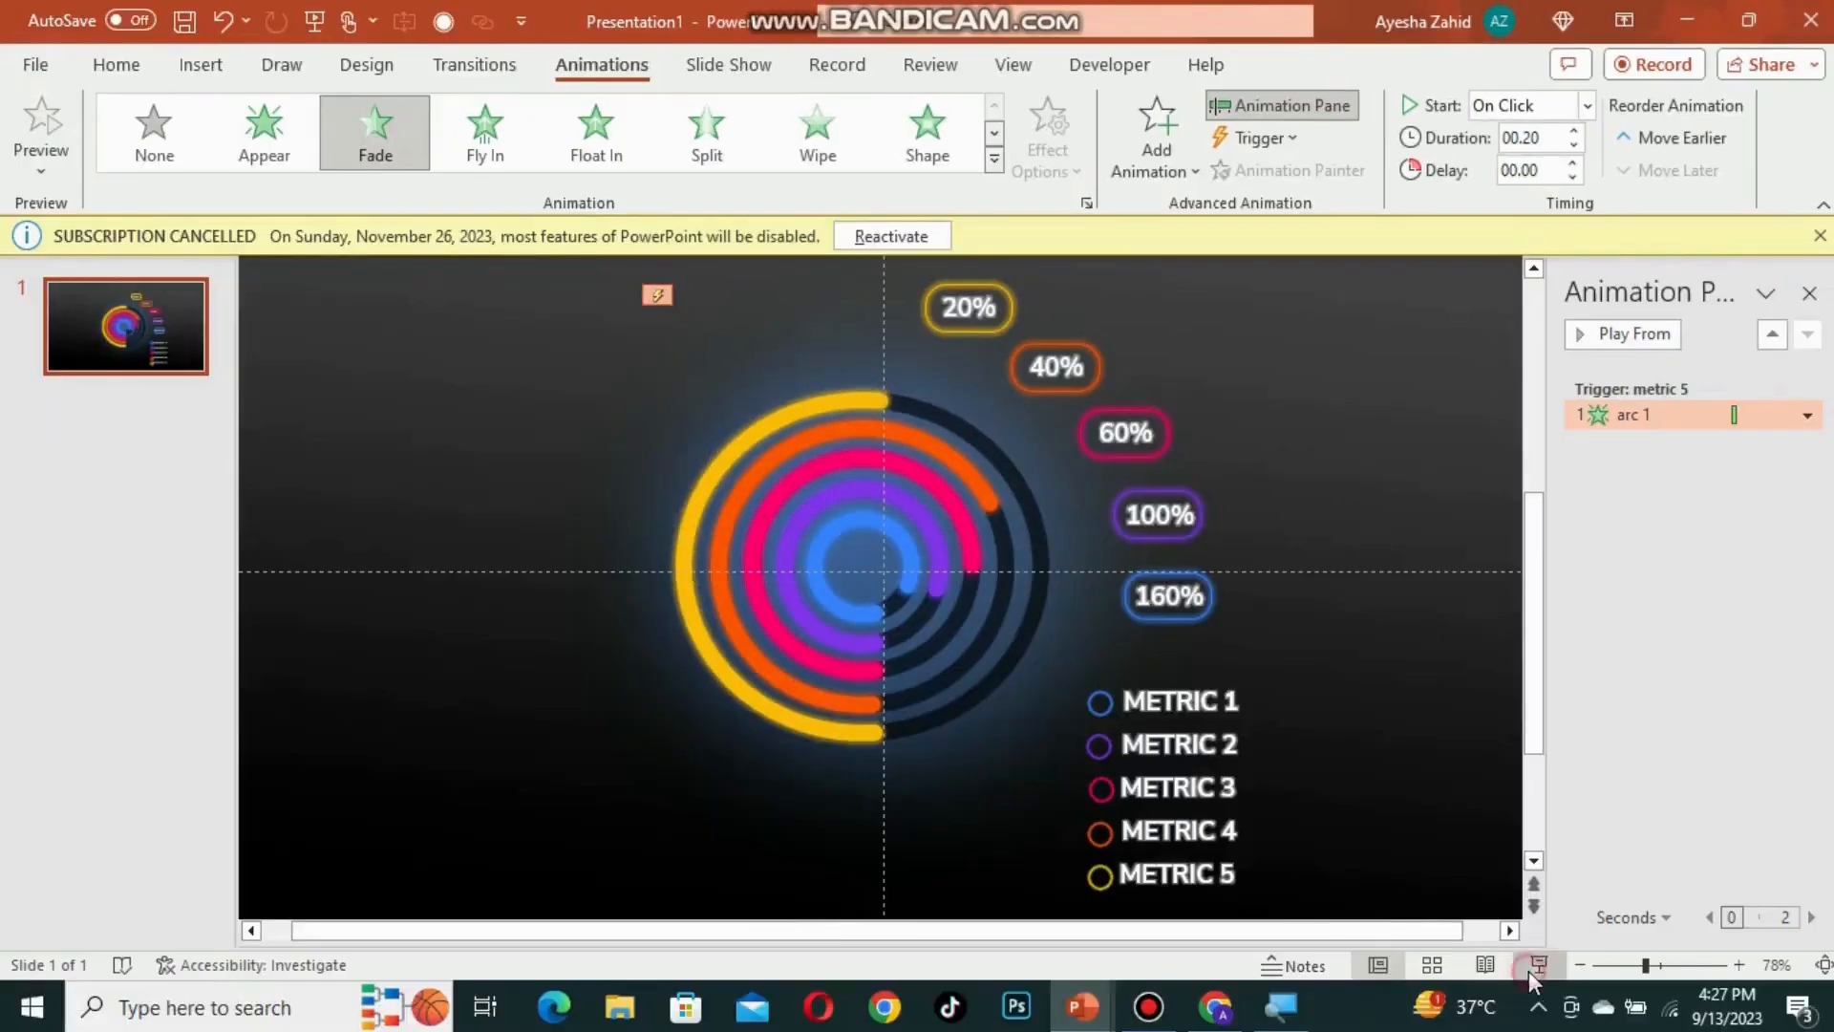
Step: Run the slide show, test the metric 5 trigger, and exit the show
{"action": "left_click", "coordinate": [1528, 970]}
{"action": "left_click", "coordinate": [1213, 946]}
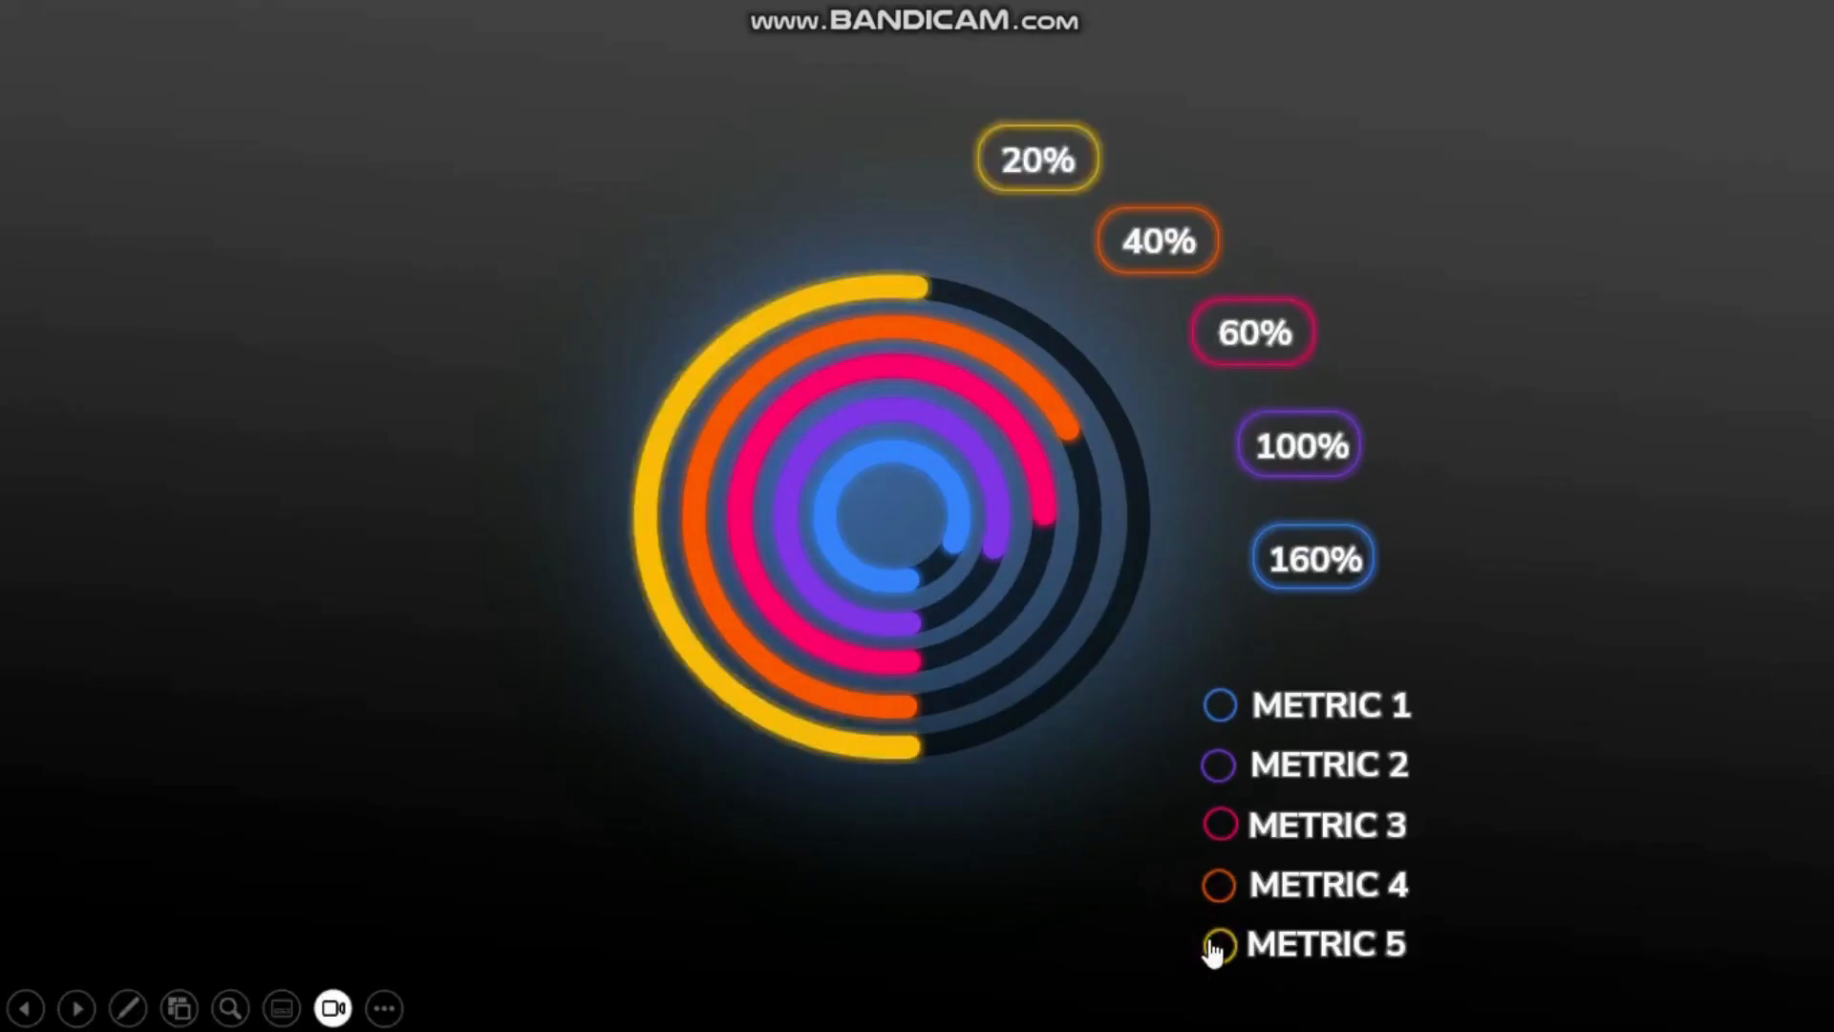
{"action": "key", "text": "super"}
{"action": "key", "text": "super+minus"}
{"action": "key", "text": "Escape"}
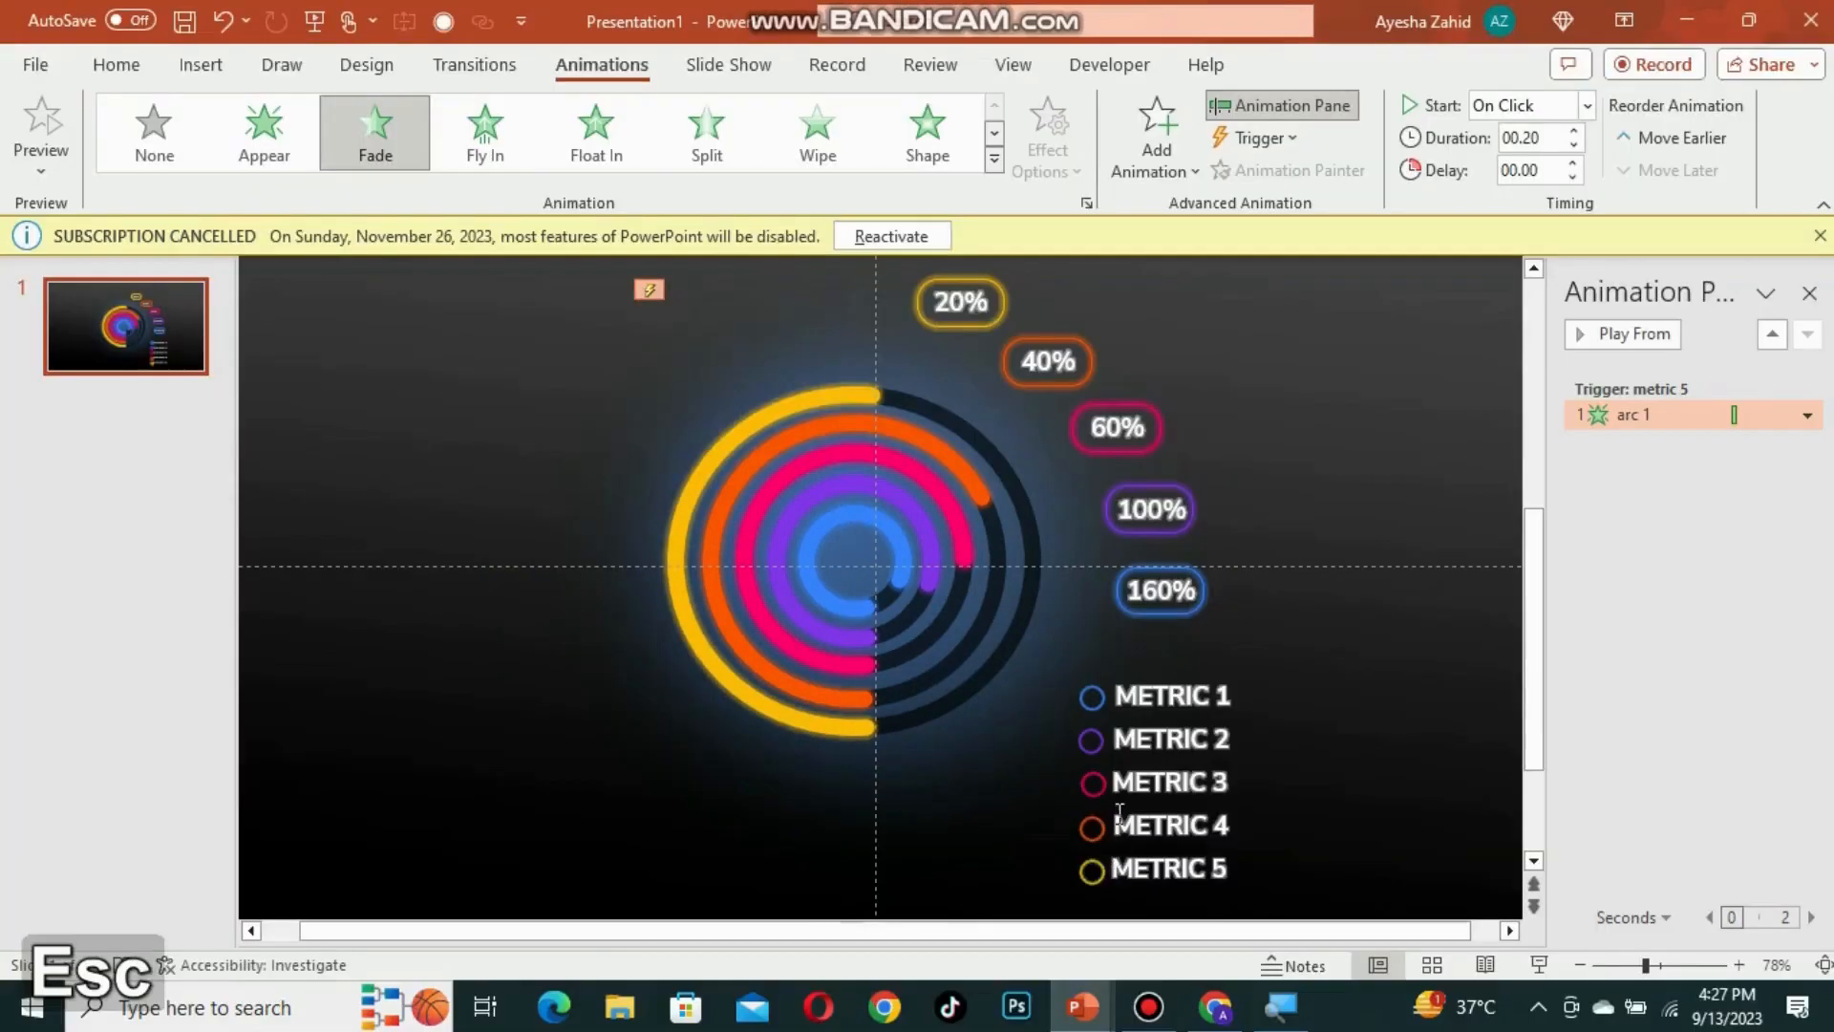
Step: Add a Fade exit animation to the arc 1 group
{"action": "key", "text": "super+plus"}
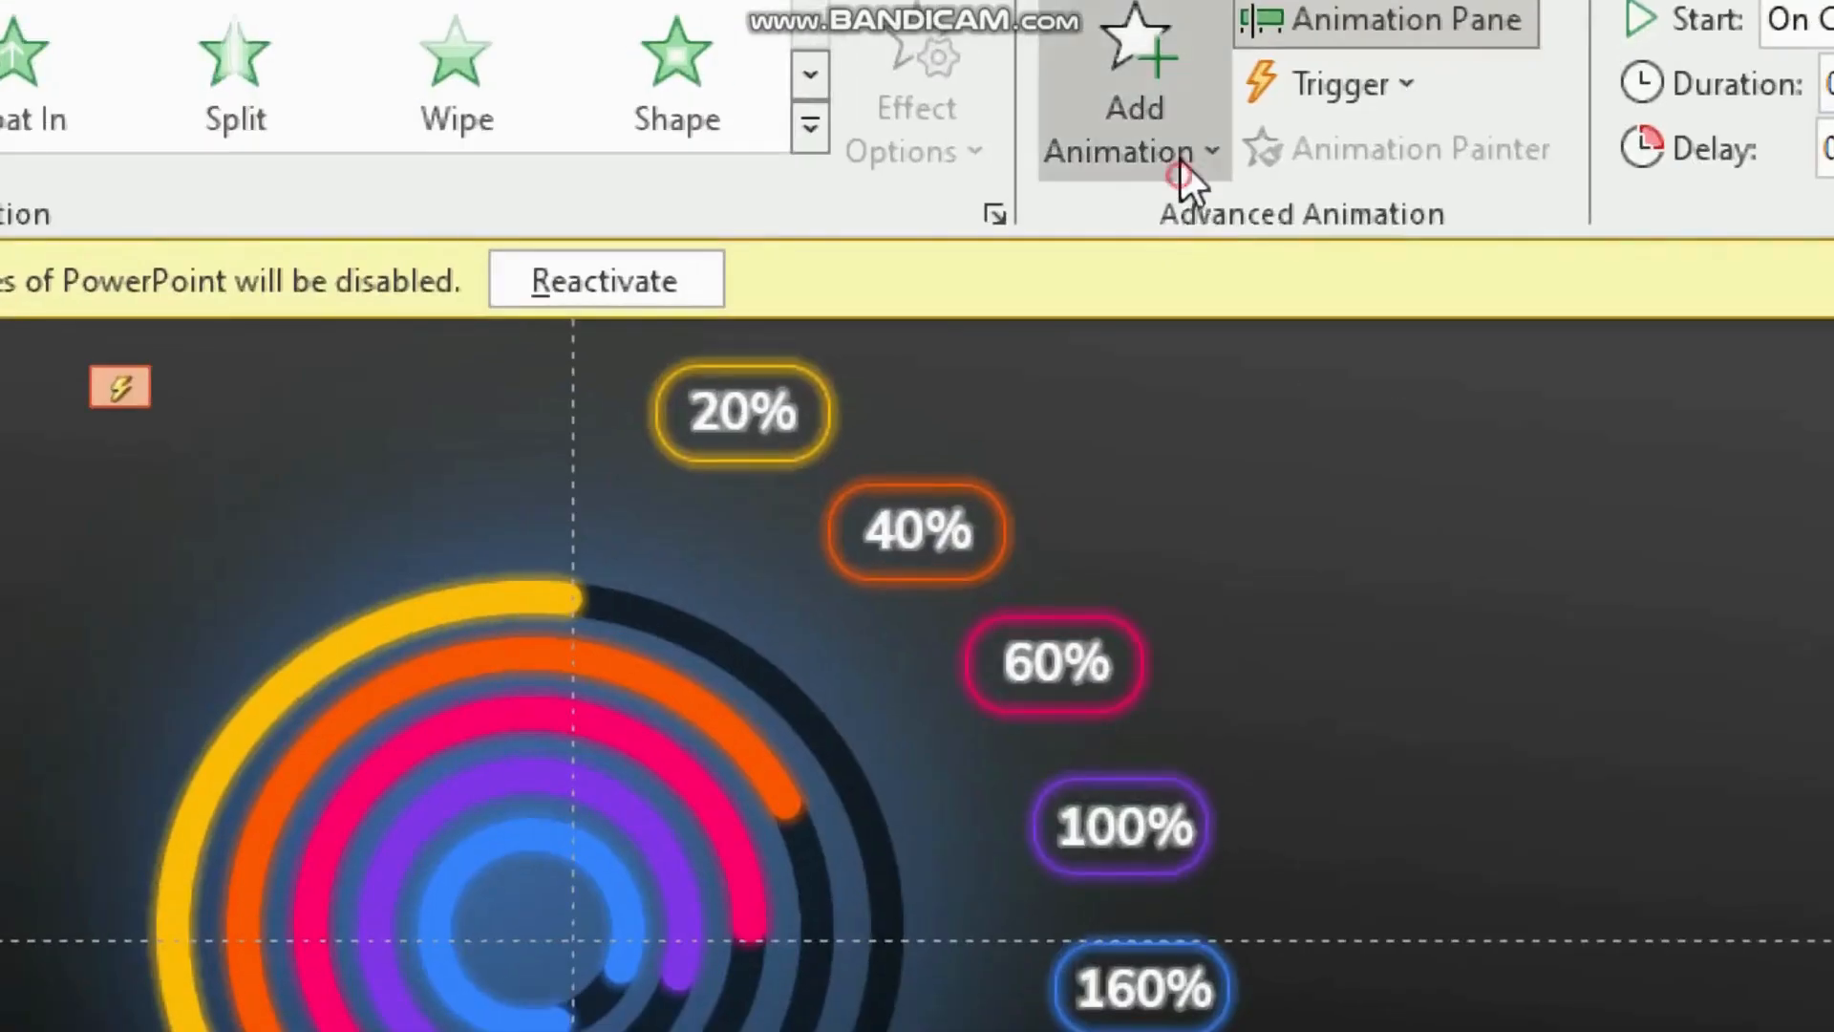
{"action": "left_click", "coordinate": [1171, 168]}
{"action": "left_click", "coordinate": [1239, 730]}
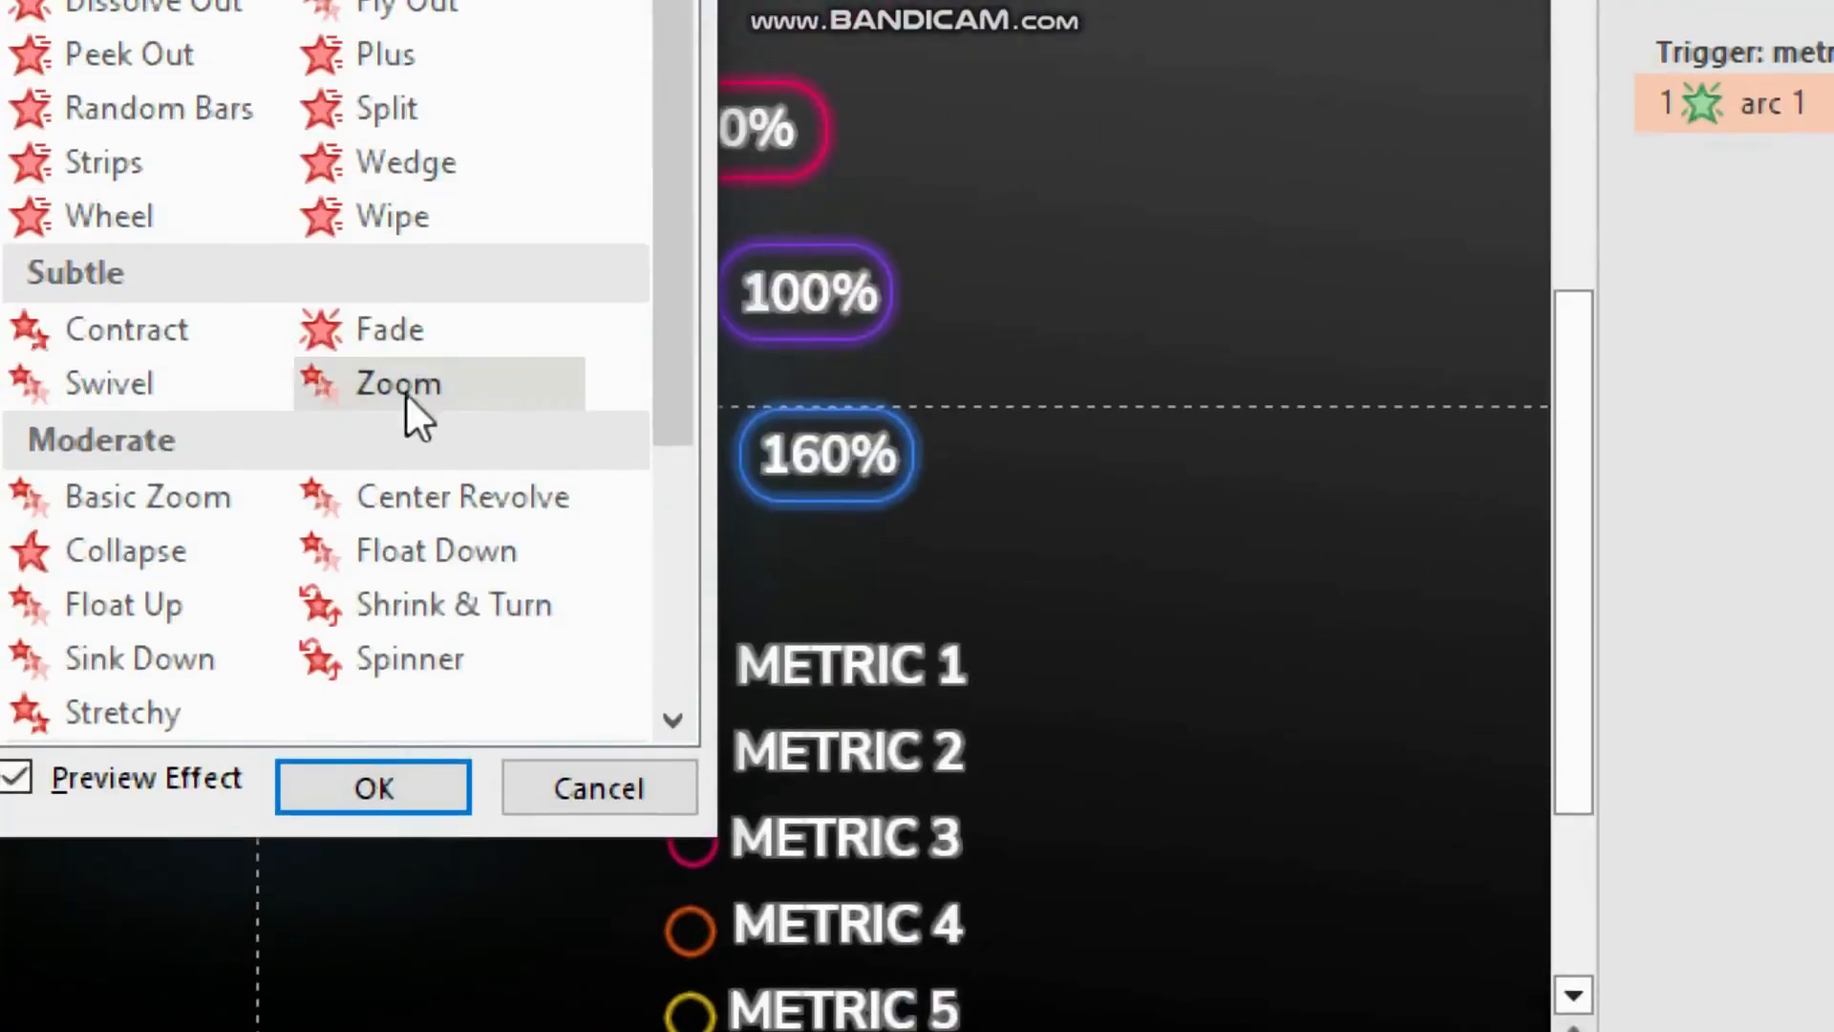
{"action": "left_click", "coordinate": [323, 330]}
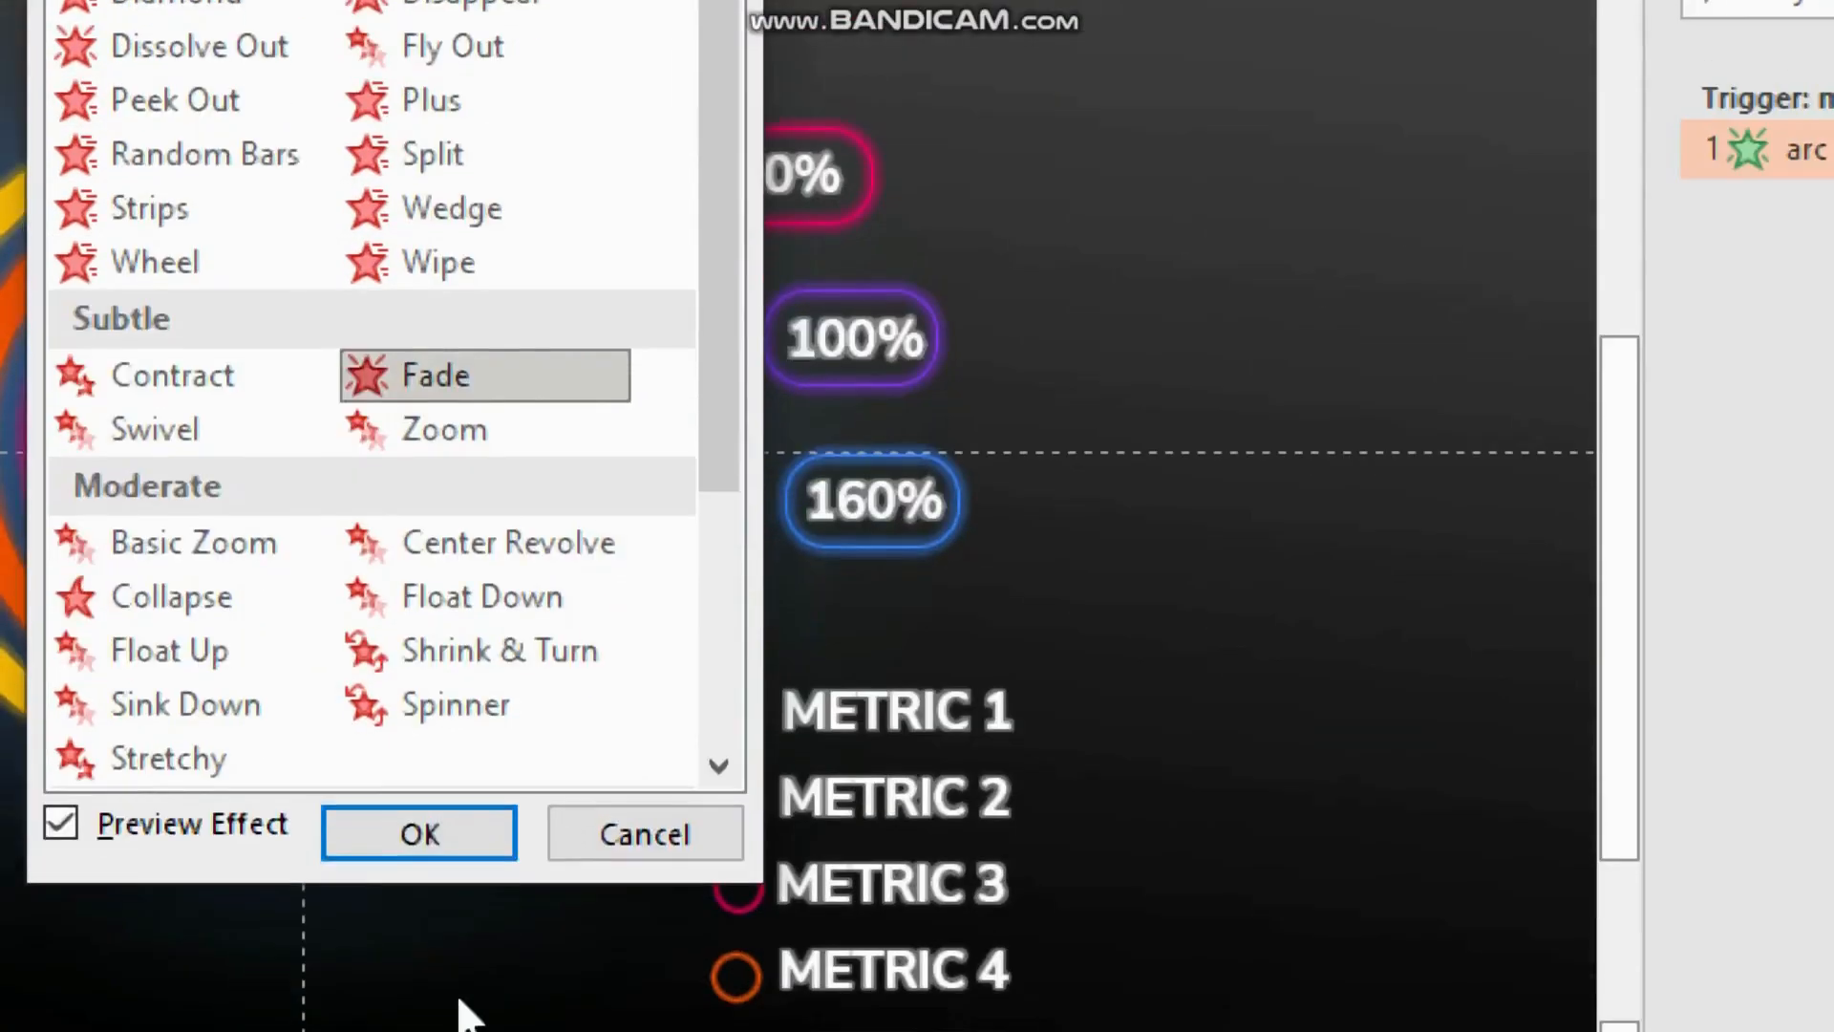
{"action": "left_click", "coordinate": [419, 895]}
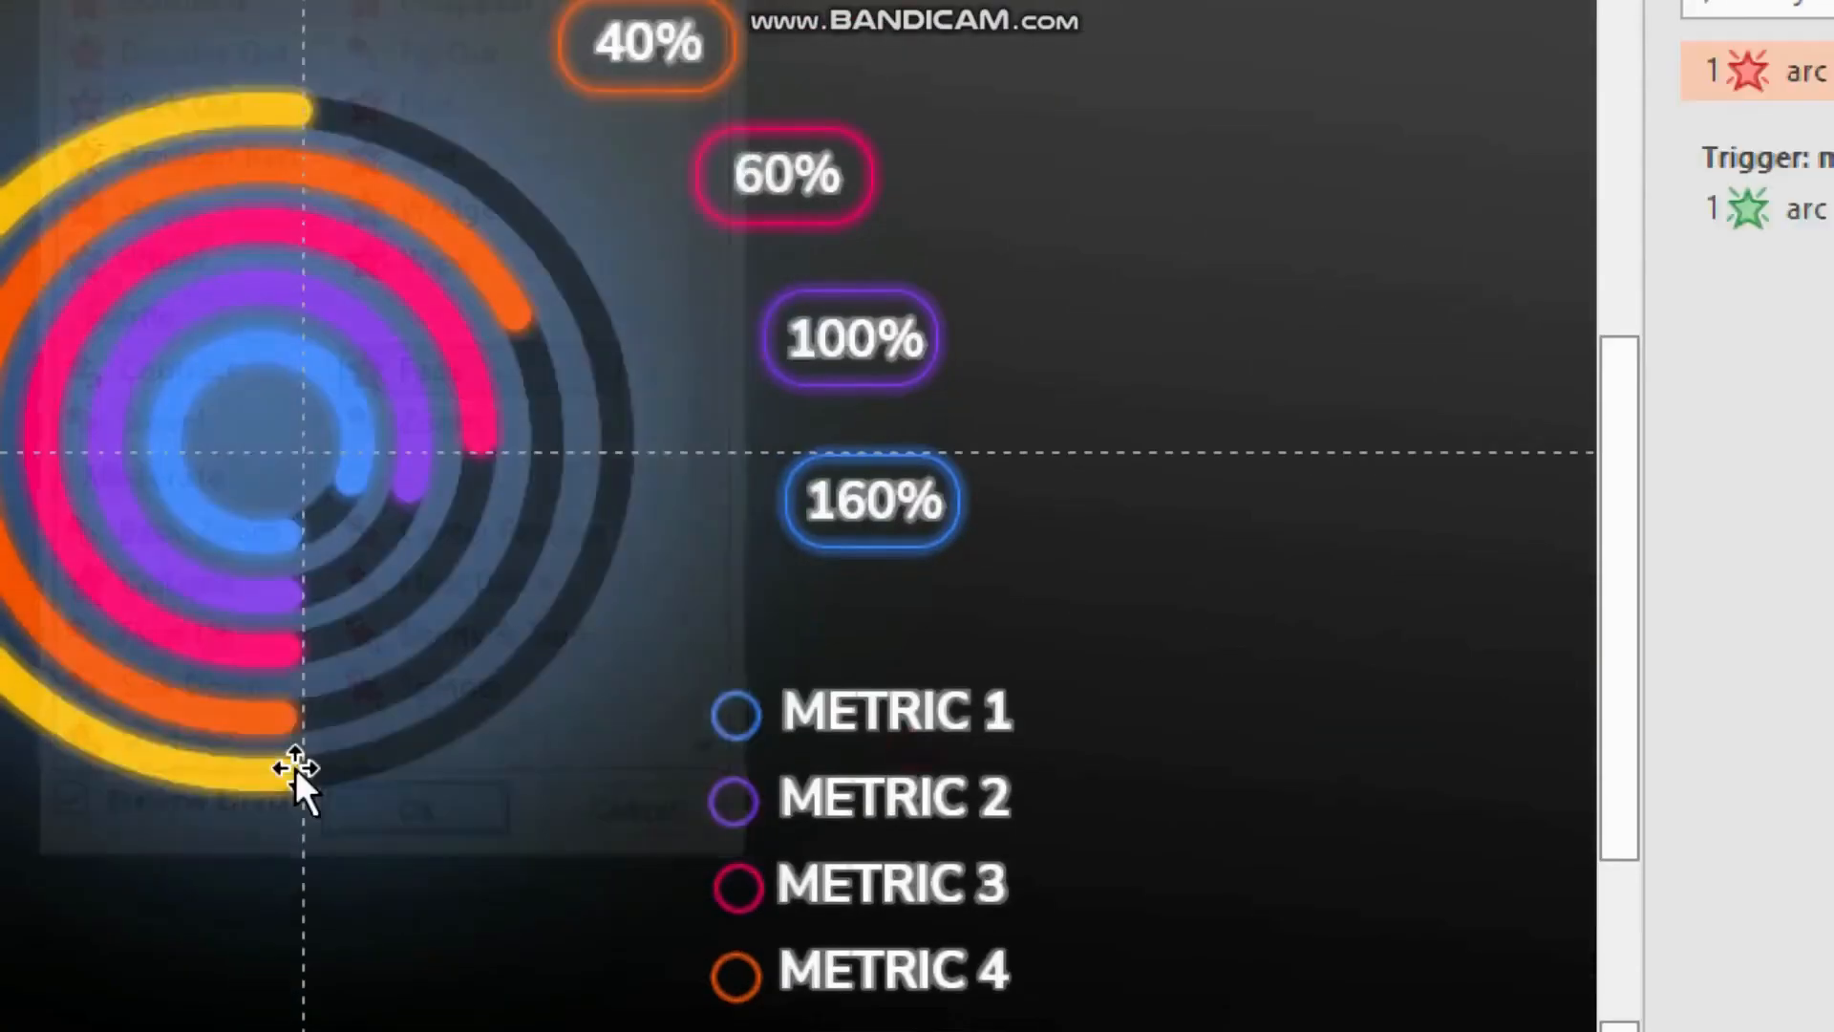
{"action": "key", "text": "super+minus"}
{"action": "left_click", "coordinate": [1484, 807]}
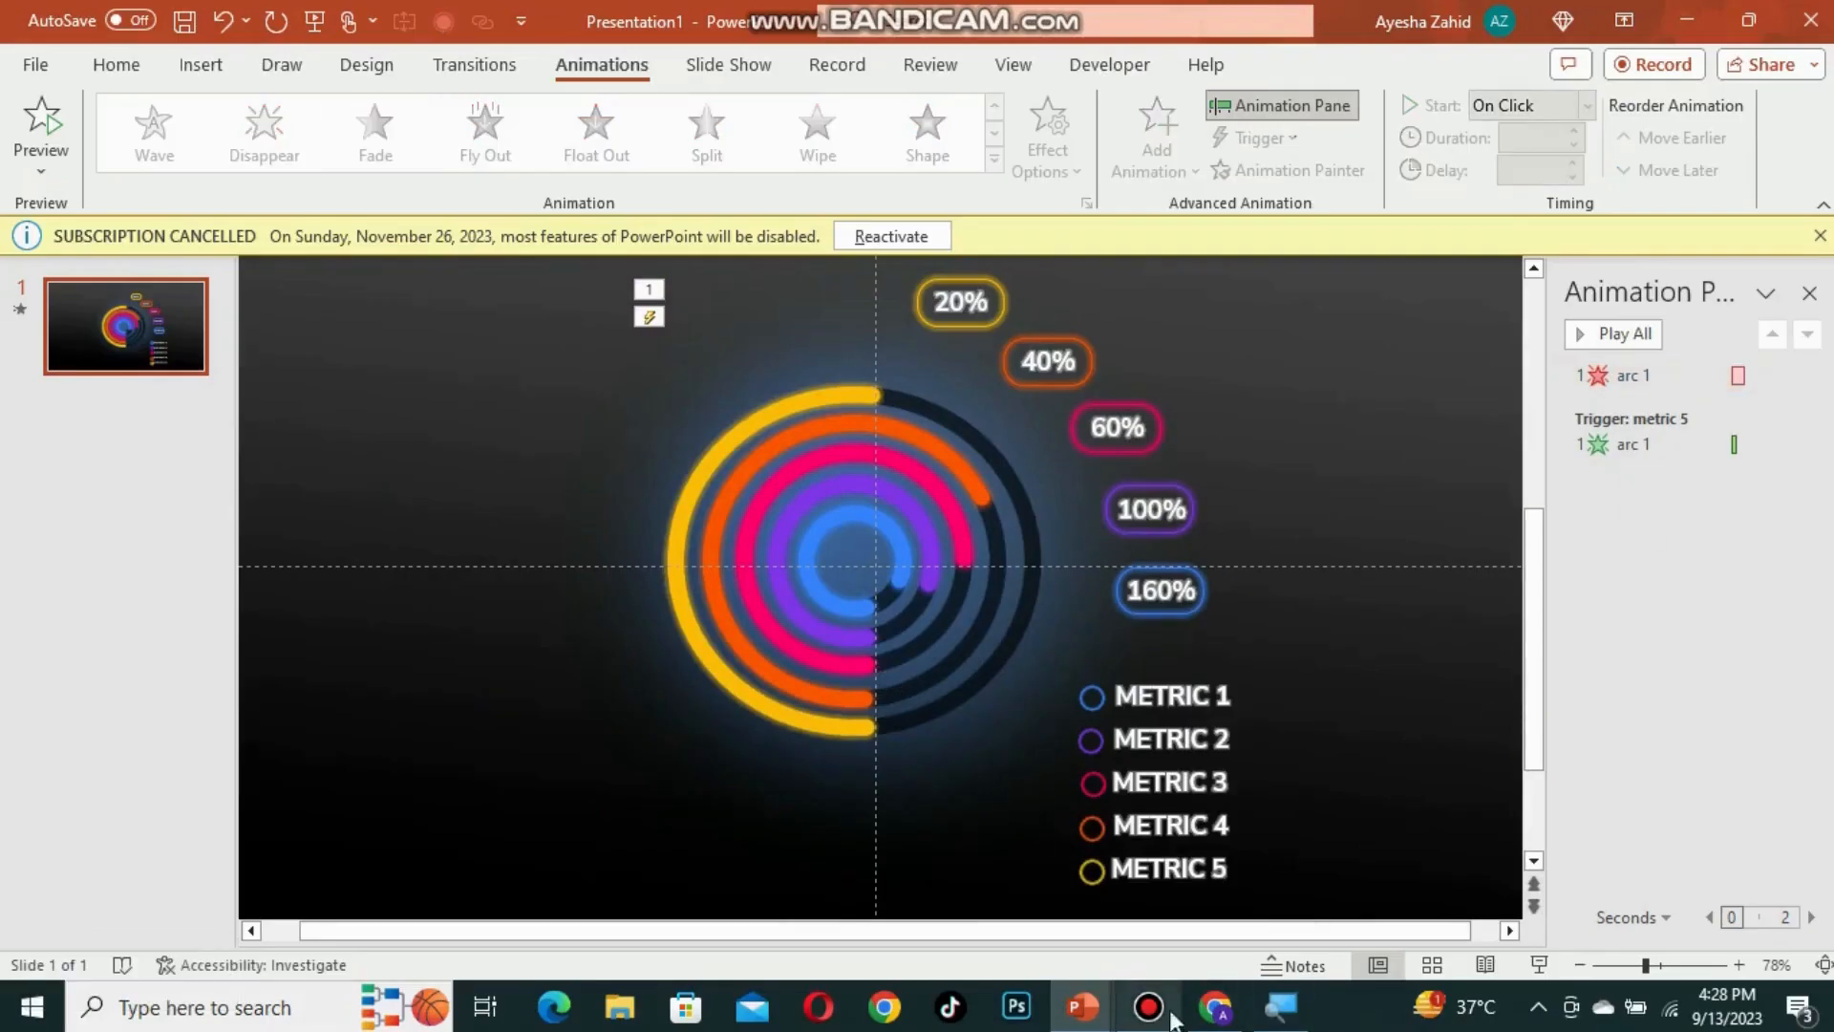
Step: Move the arc 1 exit animation under the metric 5 trigger and set its duration to 00.20
{"action": "left_click_drag", "start_coordinate": [1632, 375], "coordinate": [1630, 447]}
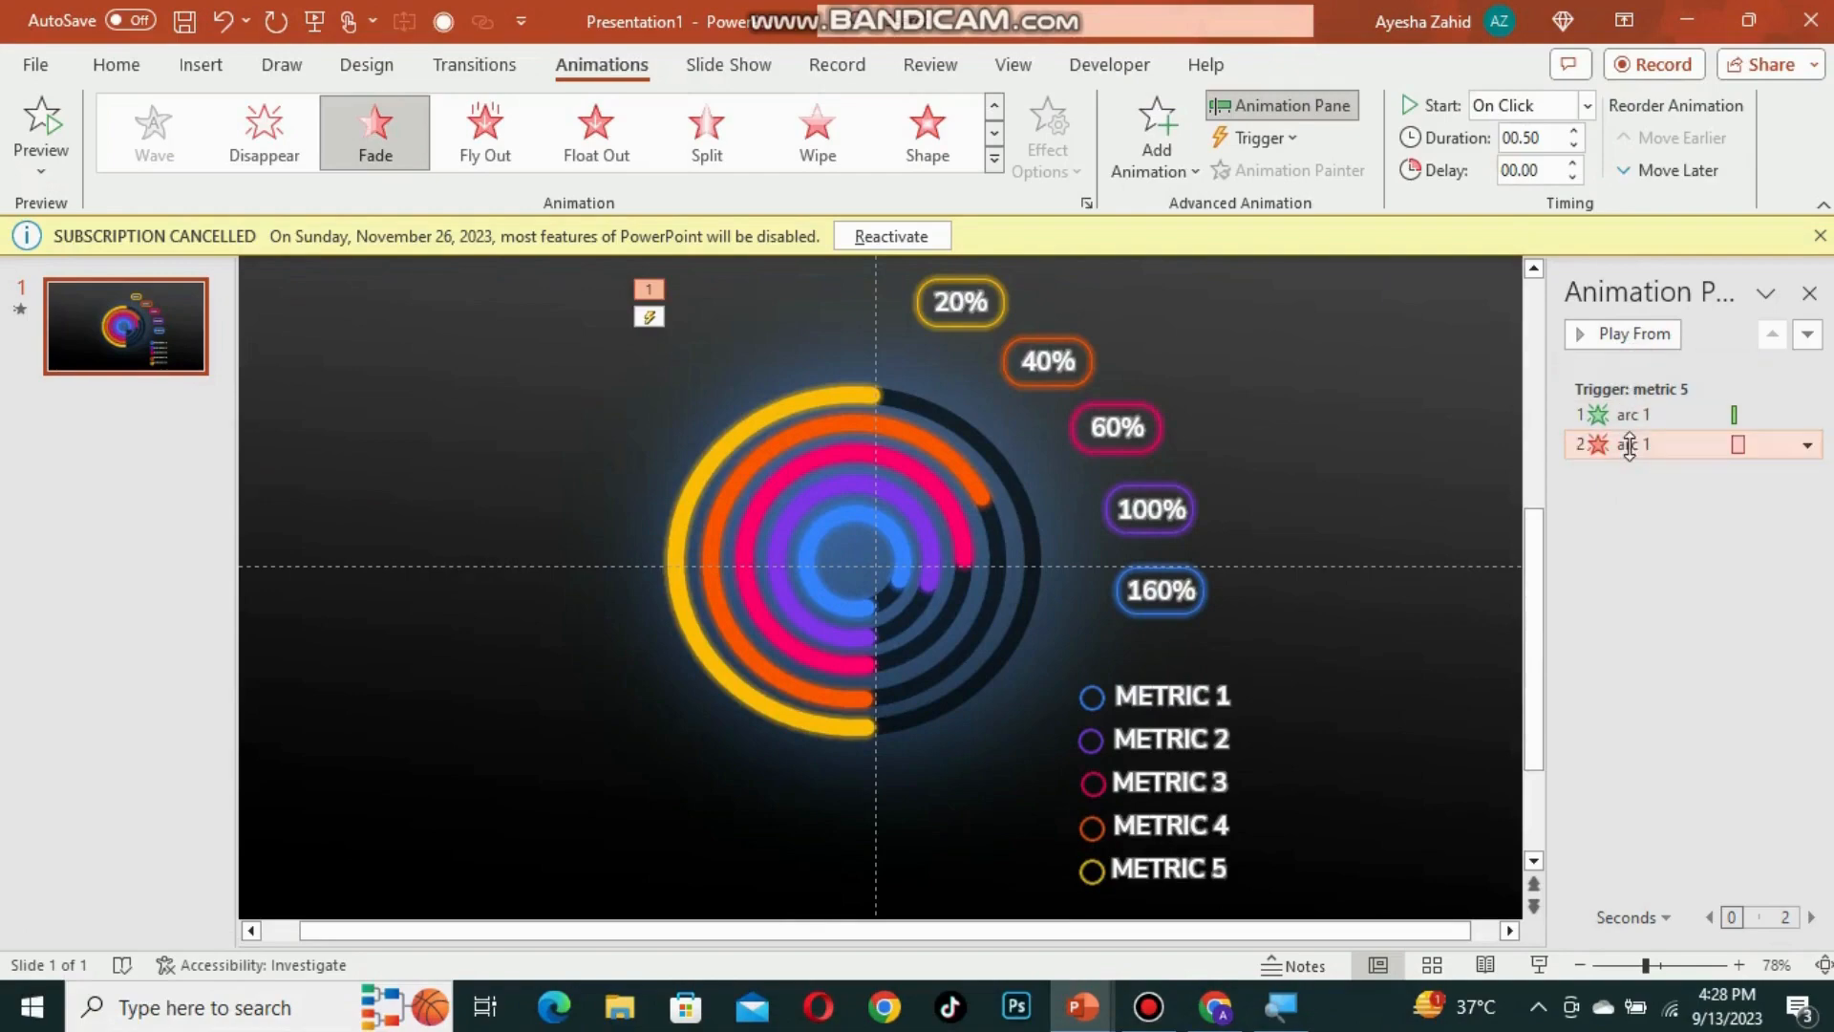
{"action": "left_click", "coordinate": [1473, 742]}
{"action": "left_click", "coordinate": [1634, 443]}
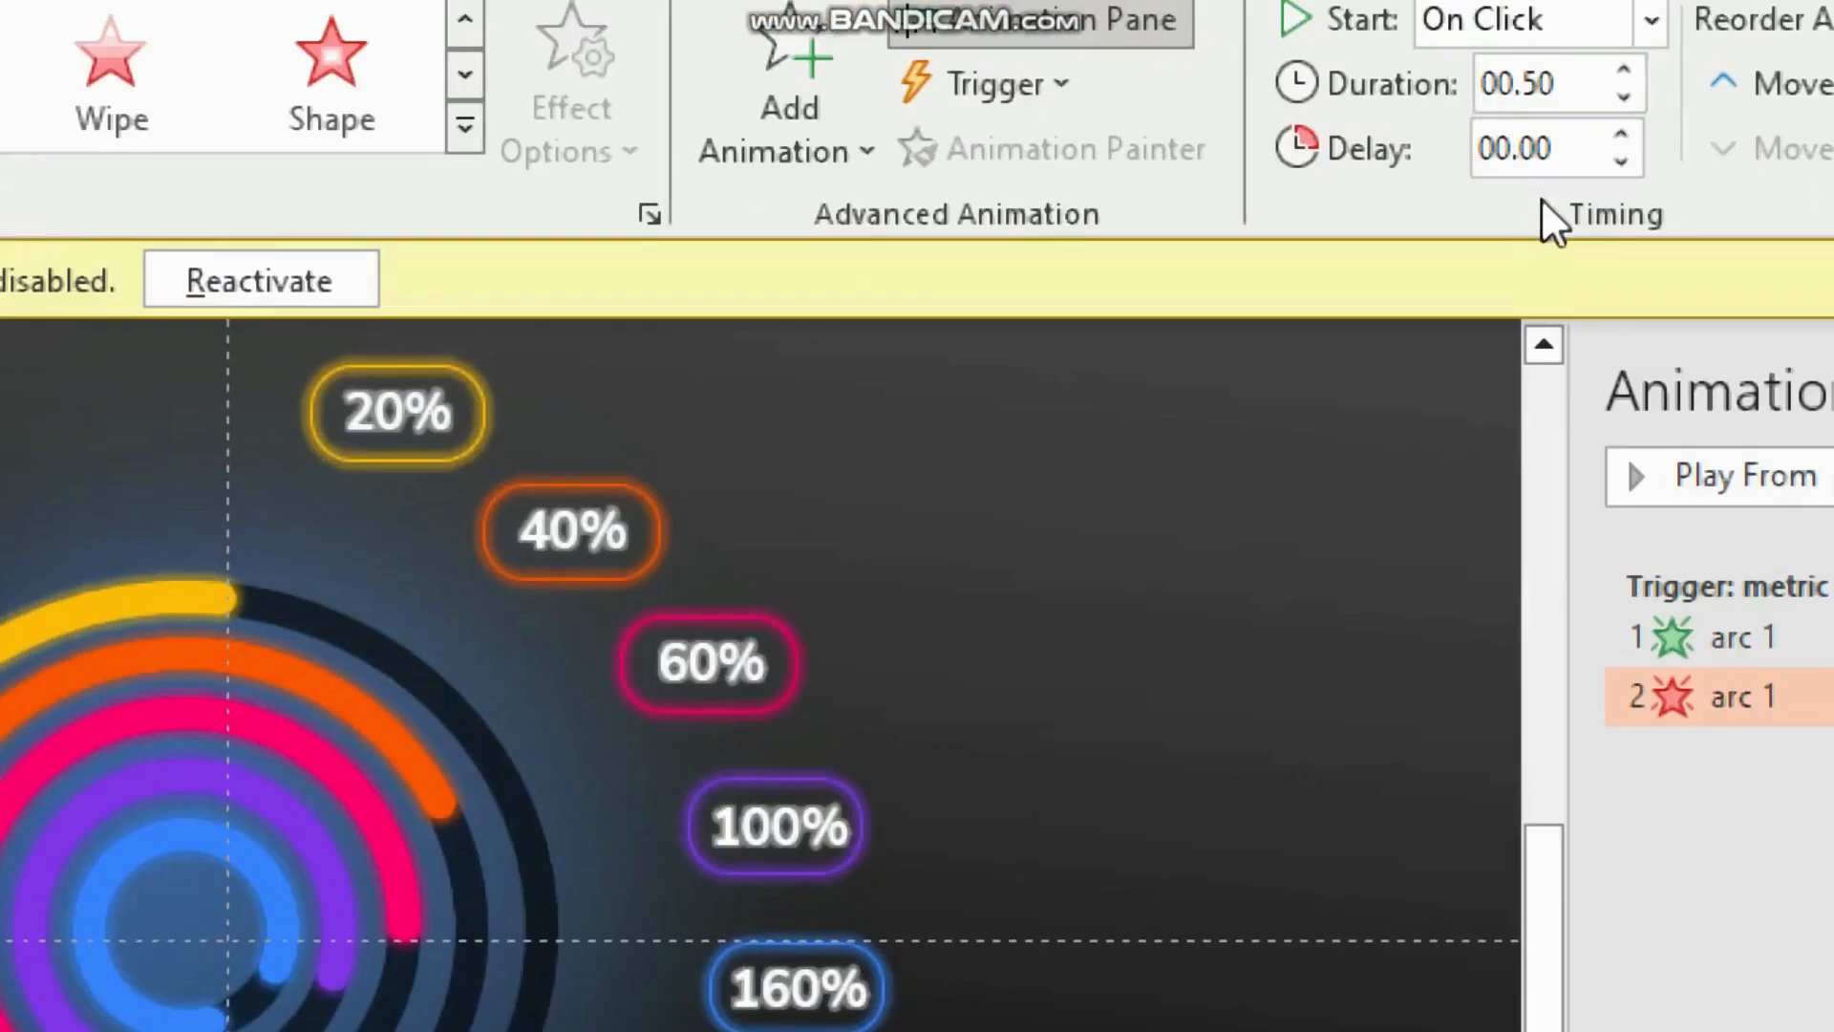
{"action": "left_click", "coordinate": [1531, 138]}
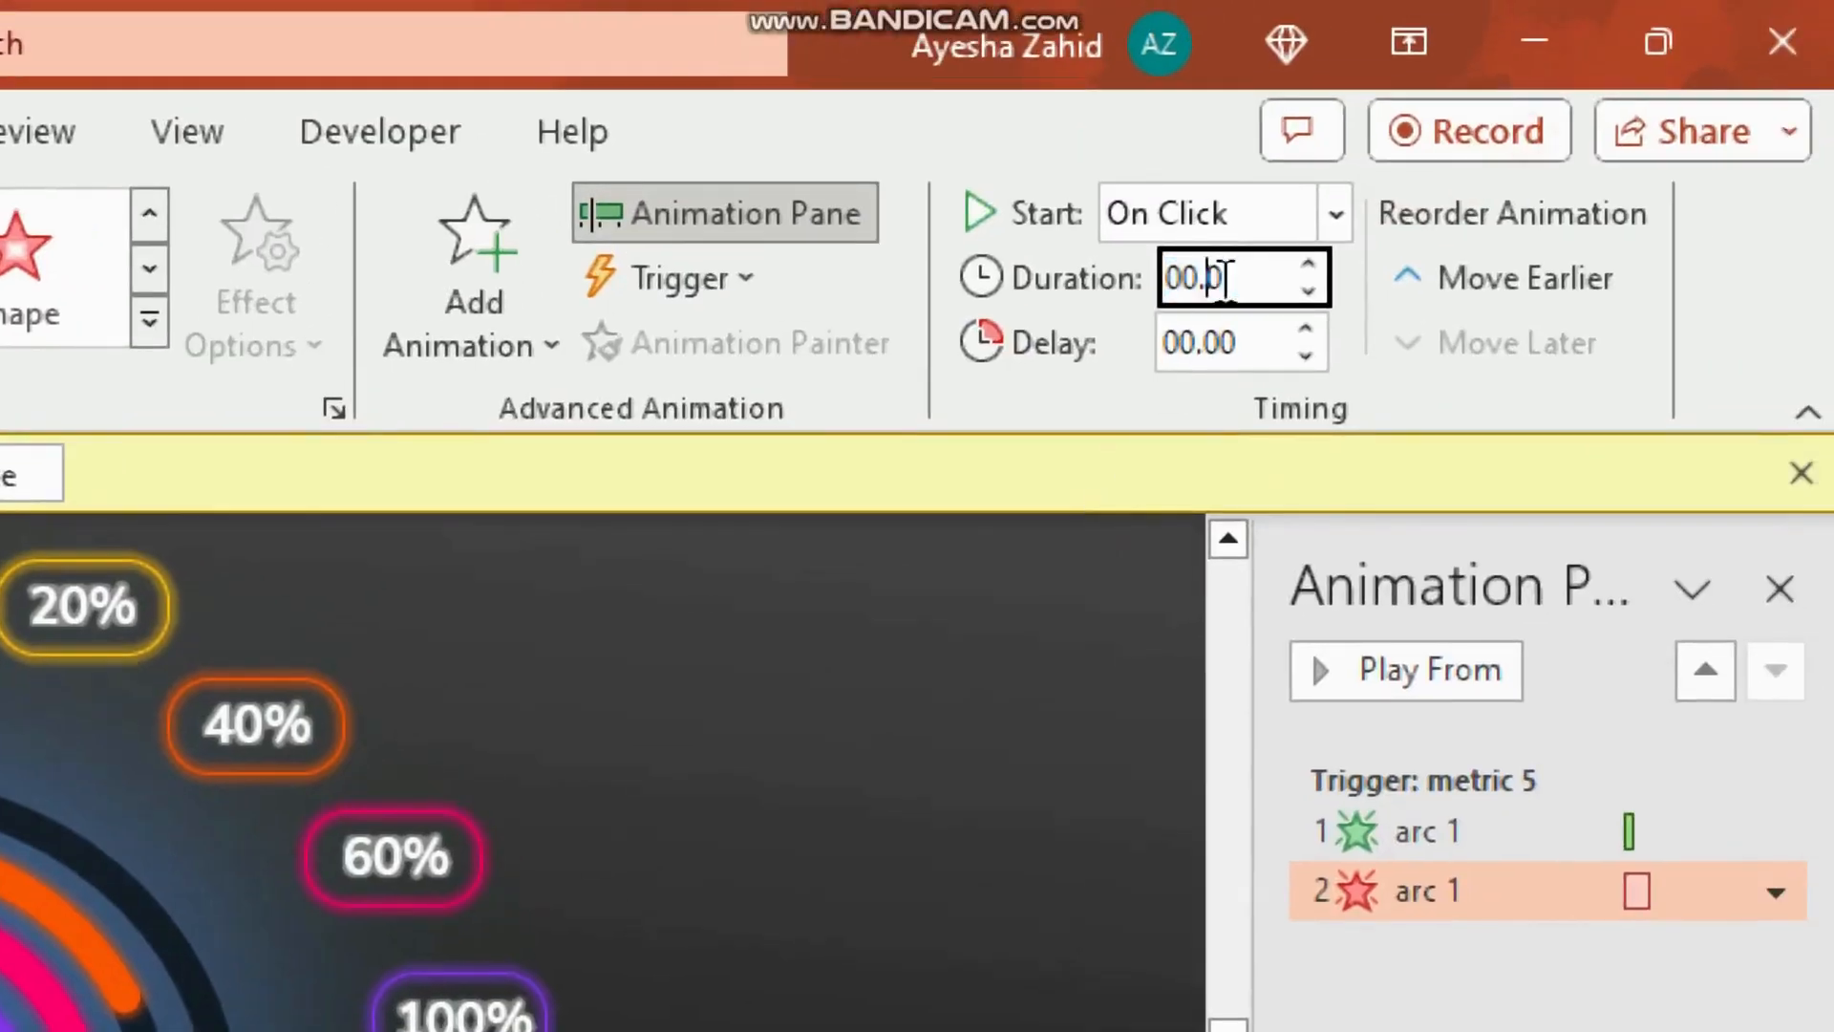
{"action": "type", "text": "2"}
{"action": "key", "text": "Return"}
{"action": "key", "text": "super+minus"}
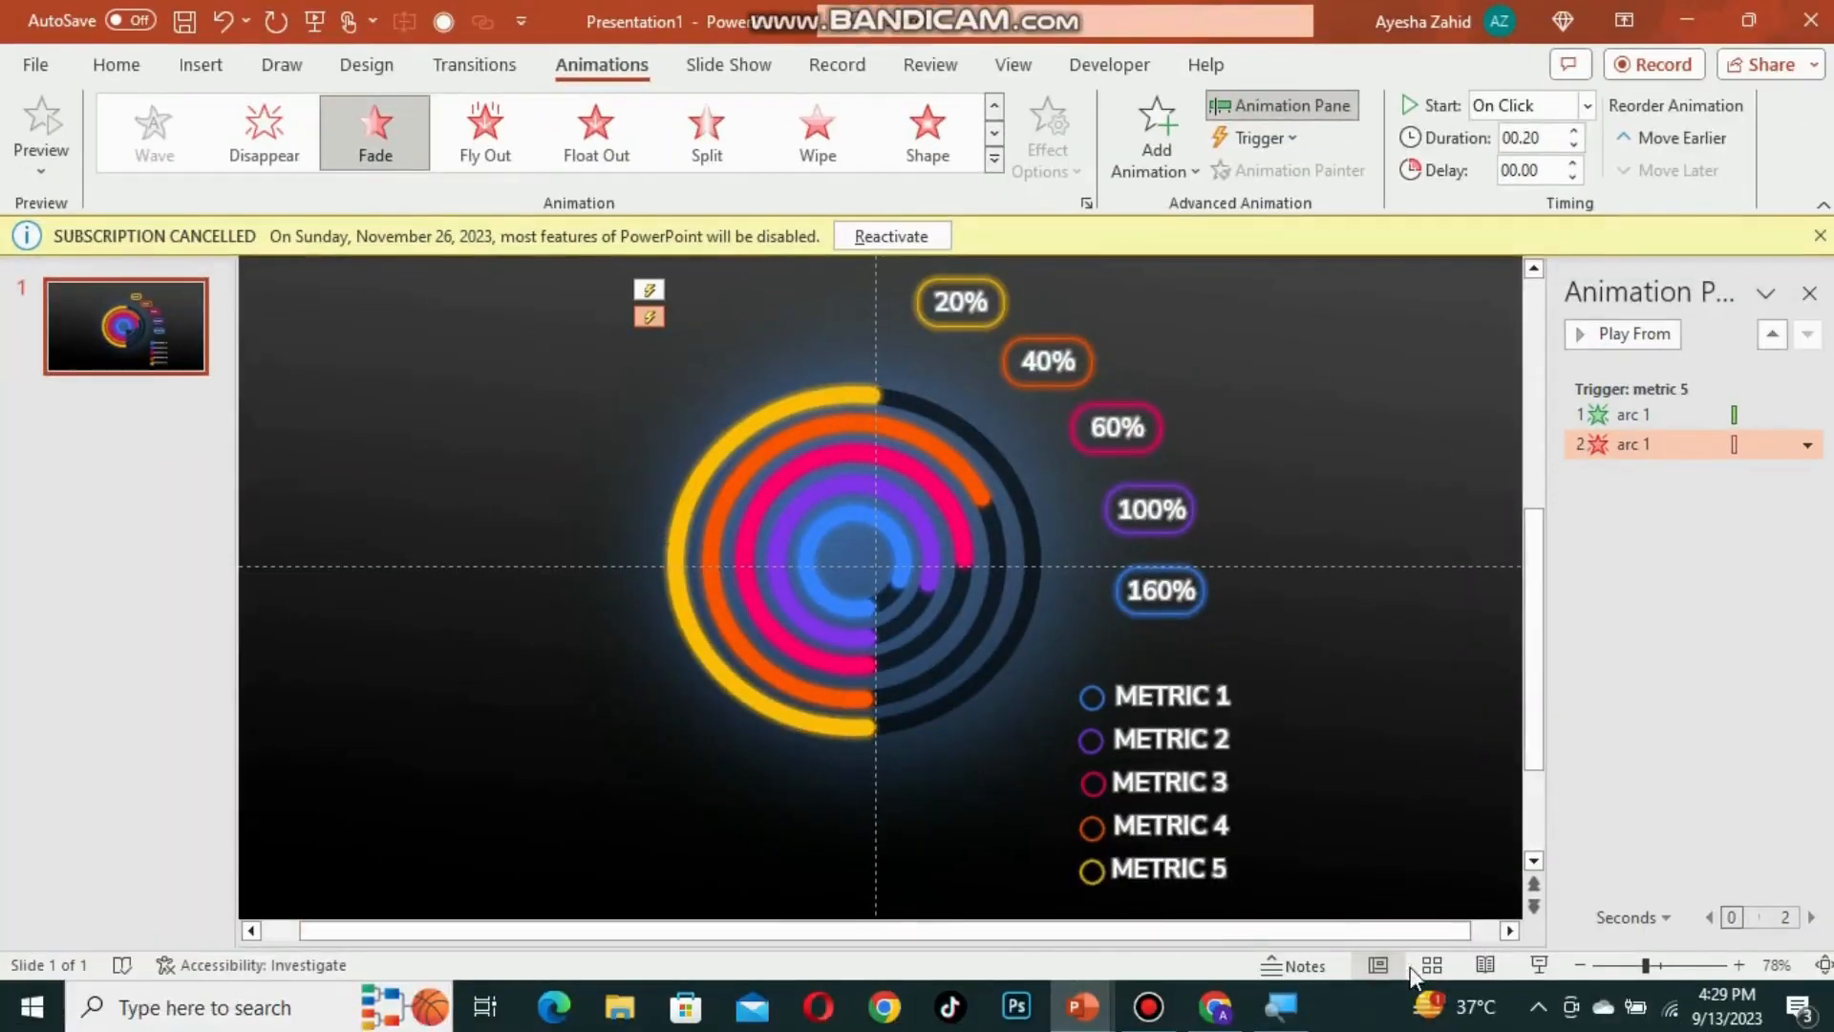
Step: Run the slide show and toggle arc 1 by clicking metric 5 repeatedly
{"action": "left_click", "coordinate": [1540, 962]}
{"action": "left_click", "coordinate": [1215, 946]}
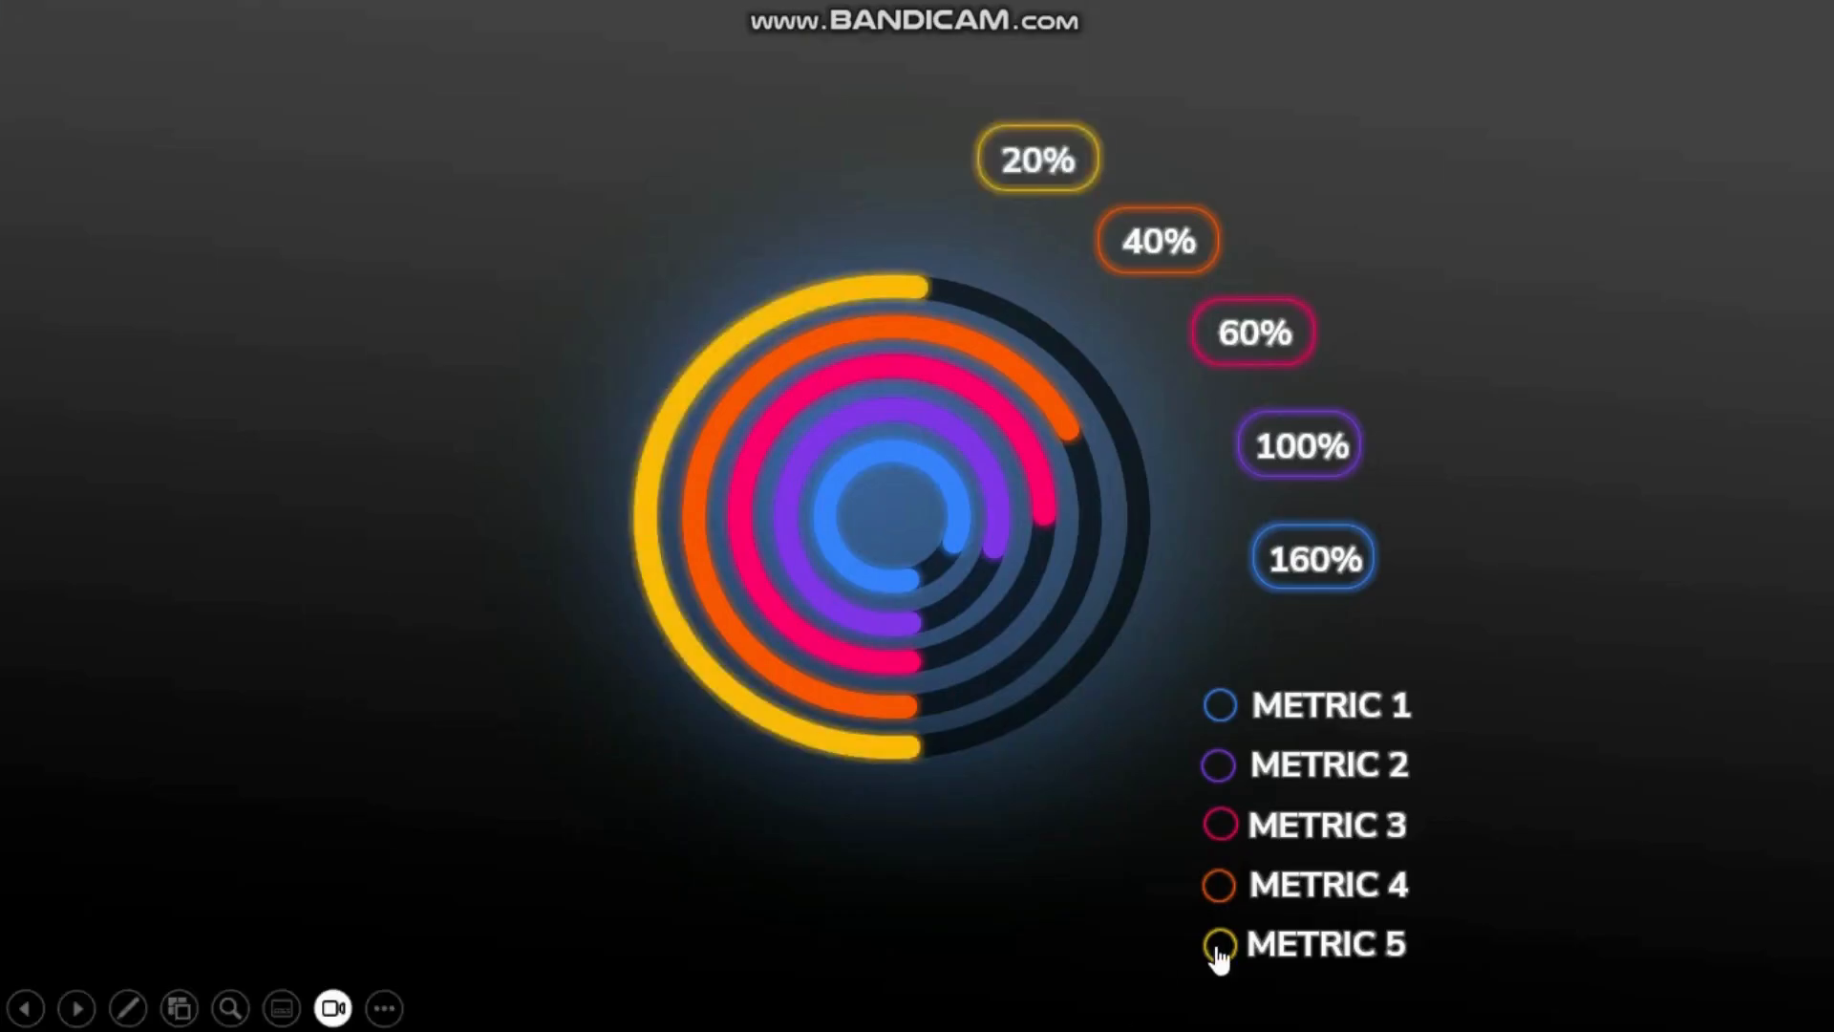
{"action": "left_click", "coordinate": [1213, 942]}
{"action": "left_click", "coordinate": [1212, 941]}
{"action": "left_click", "coordinate": [1215, 945]}
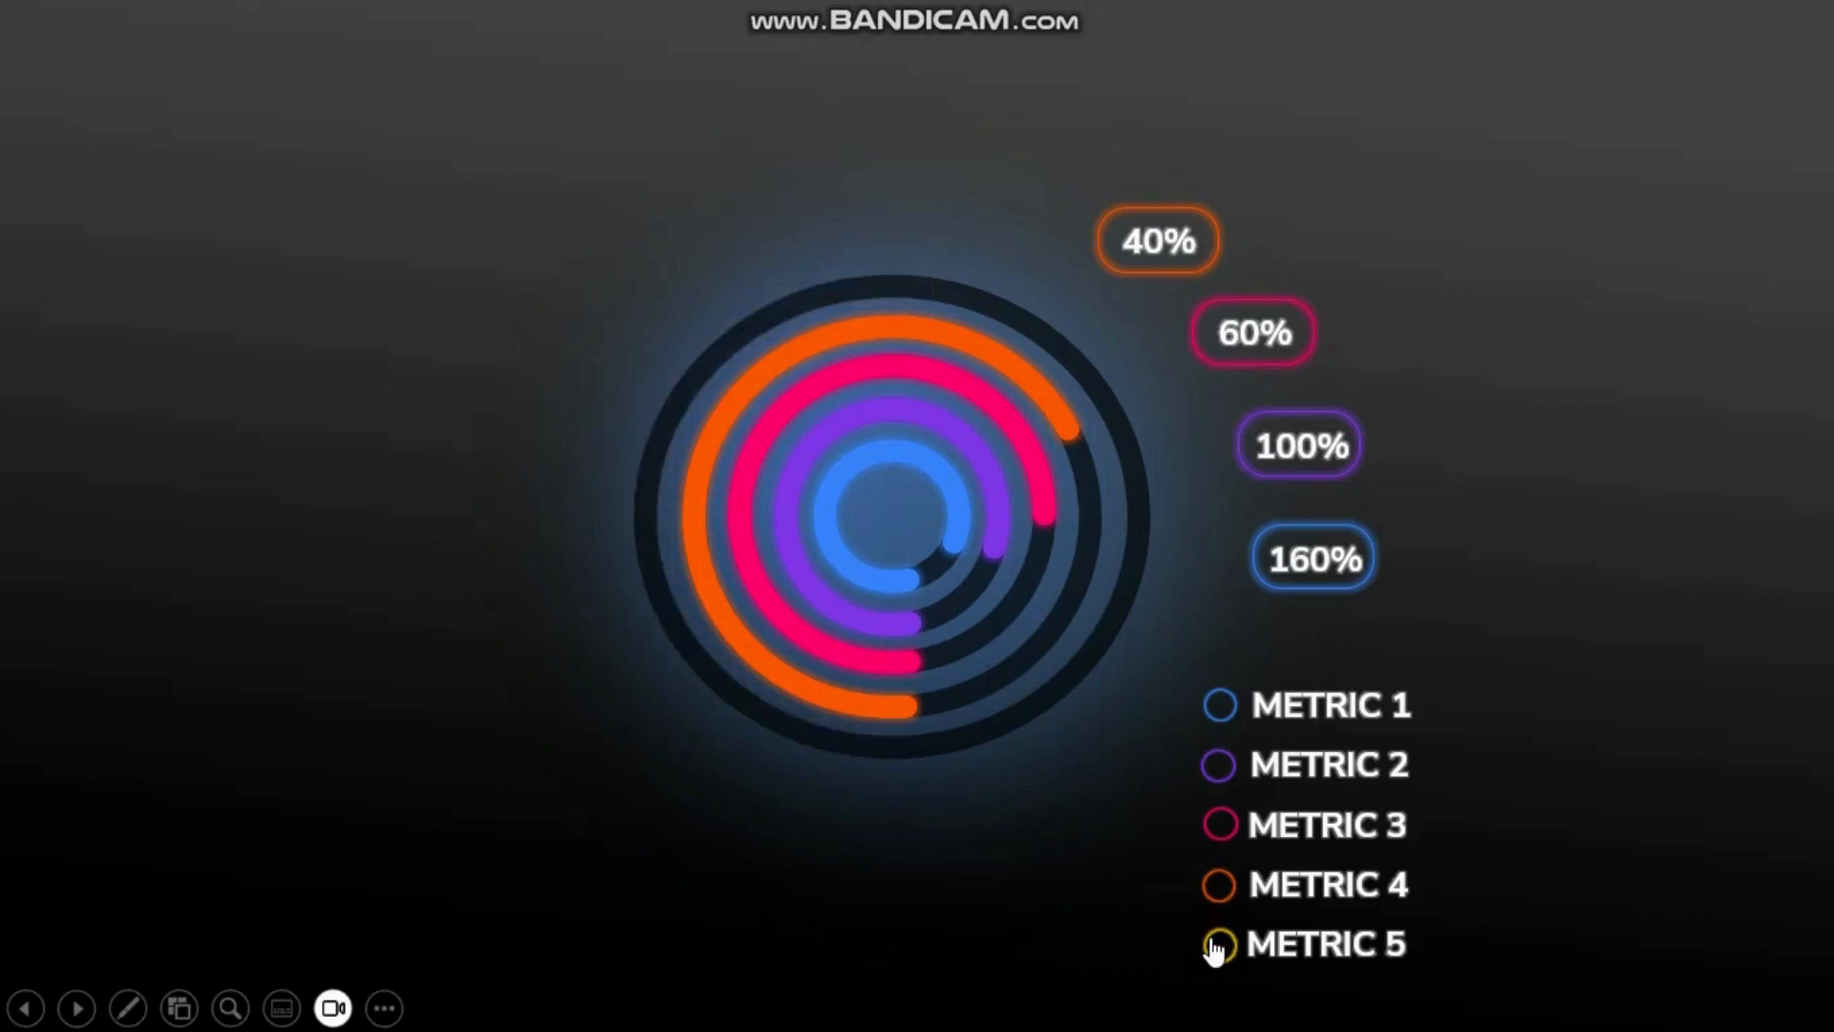
Step: Exit the slide show and copy arc 1's animations onto arcs 2, 3, 4 and 5 with the Animation Painter
{"action": "left_click", "coordinate": [1215, 946]}
{"action": "key", "text": "Escape"}
{"action": "left_click", "coordinate": [816, 406]}
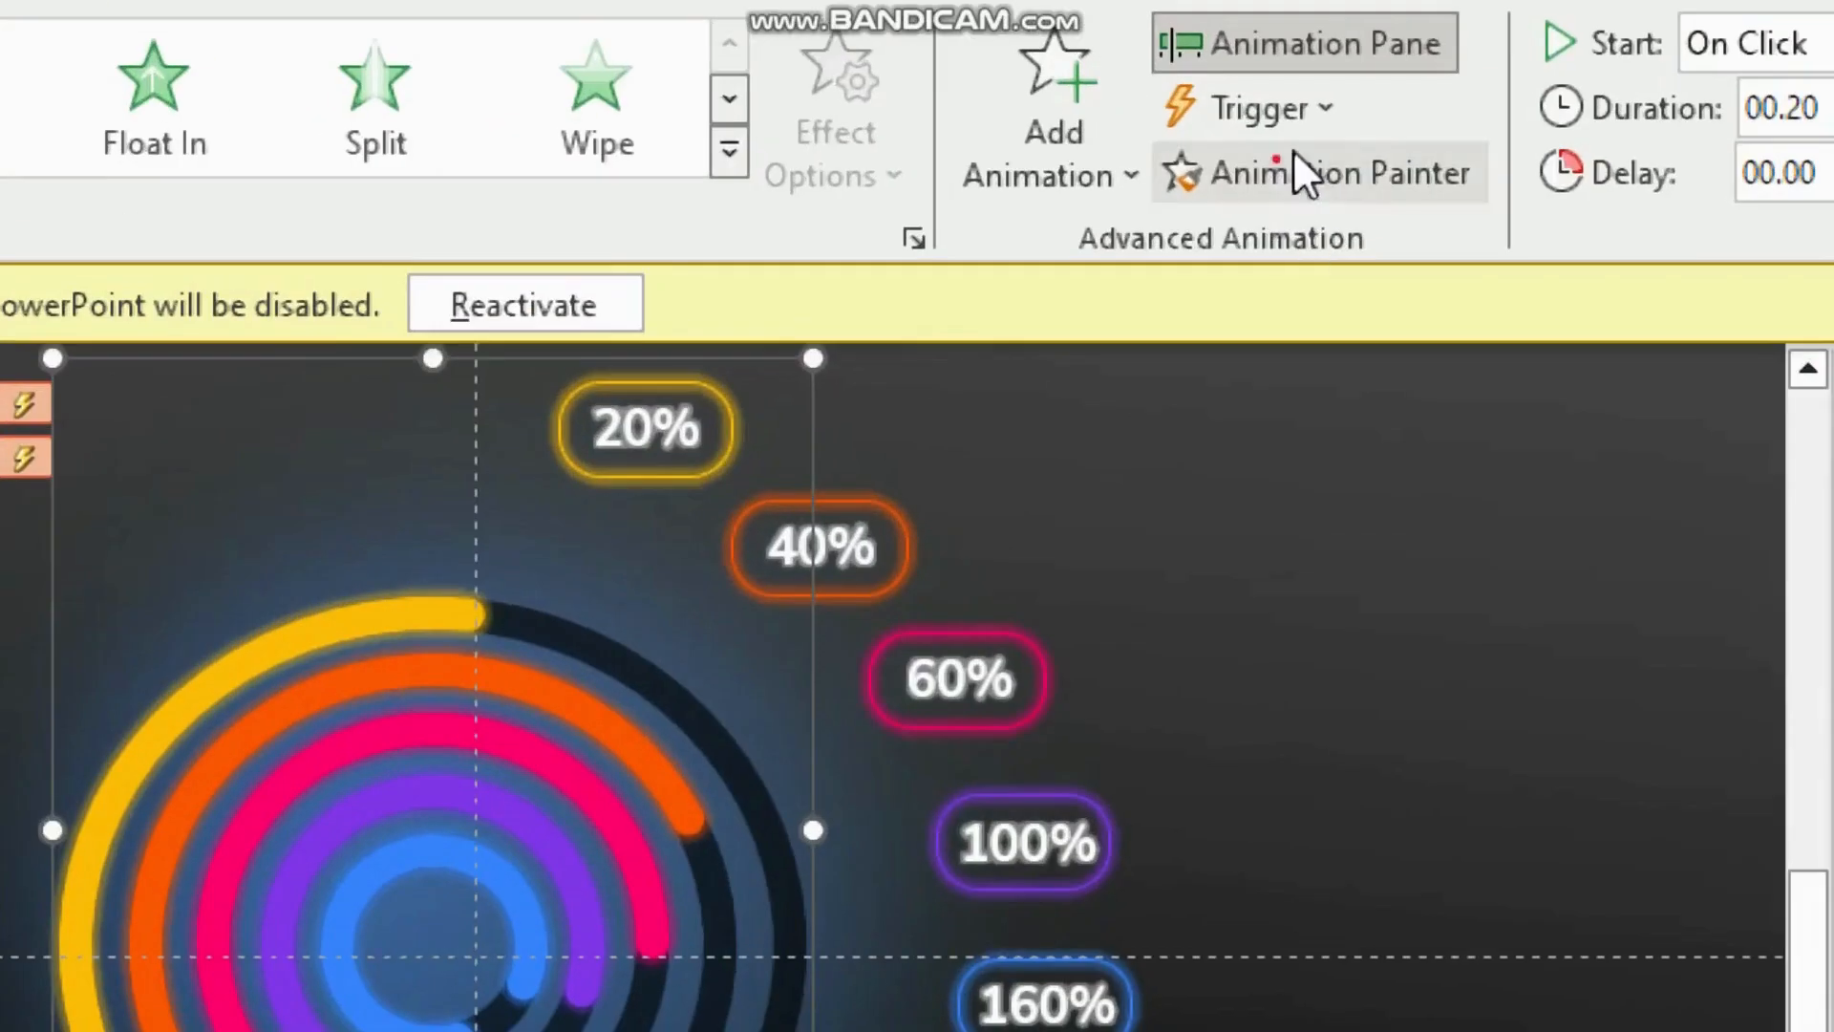
{"action": "left_click", "coordinate": [1282, 170]}
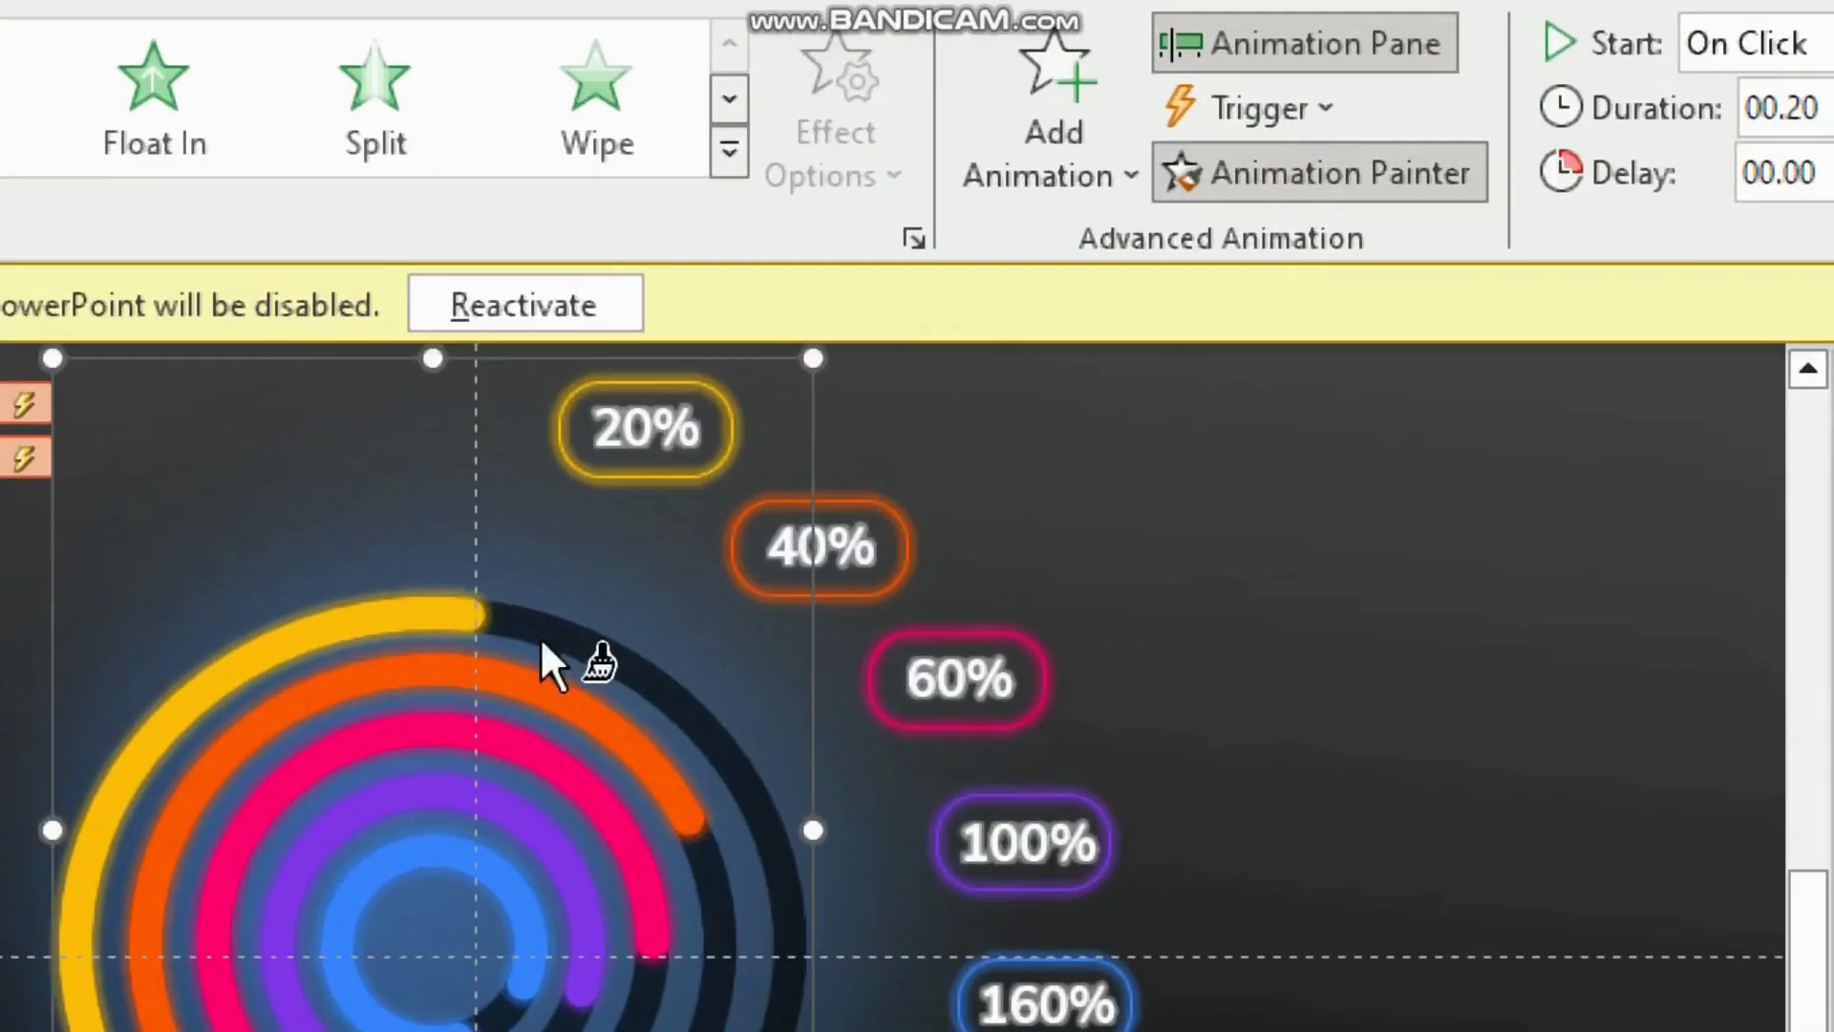
{"action": "left_click", "coordinate": [421, 674]}
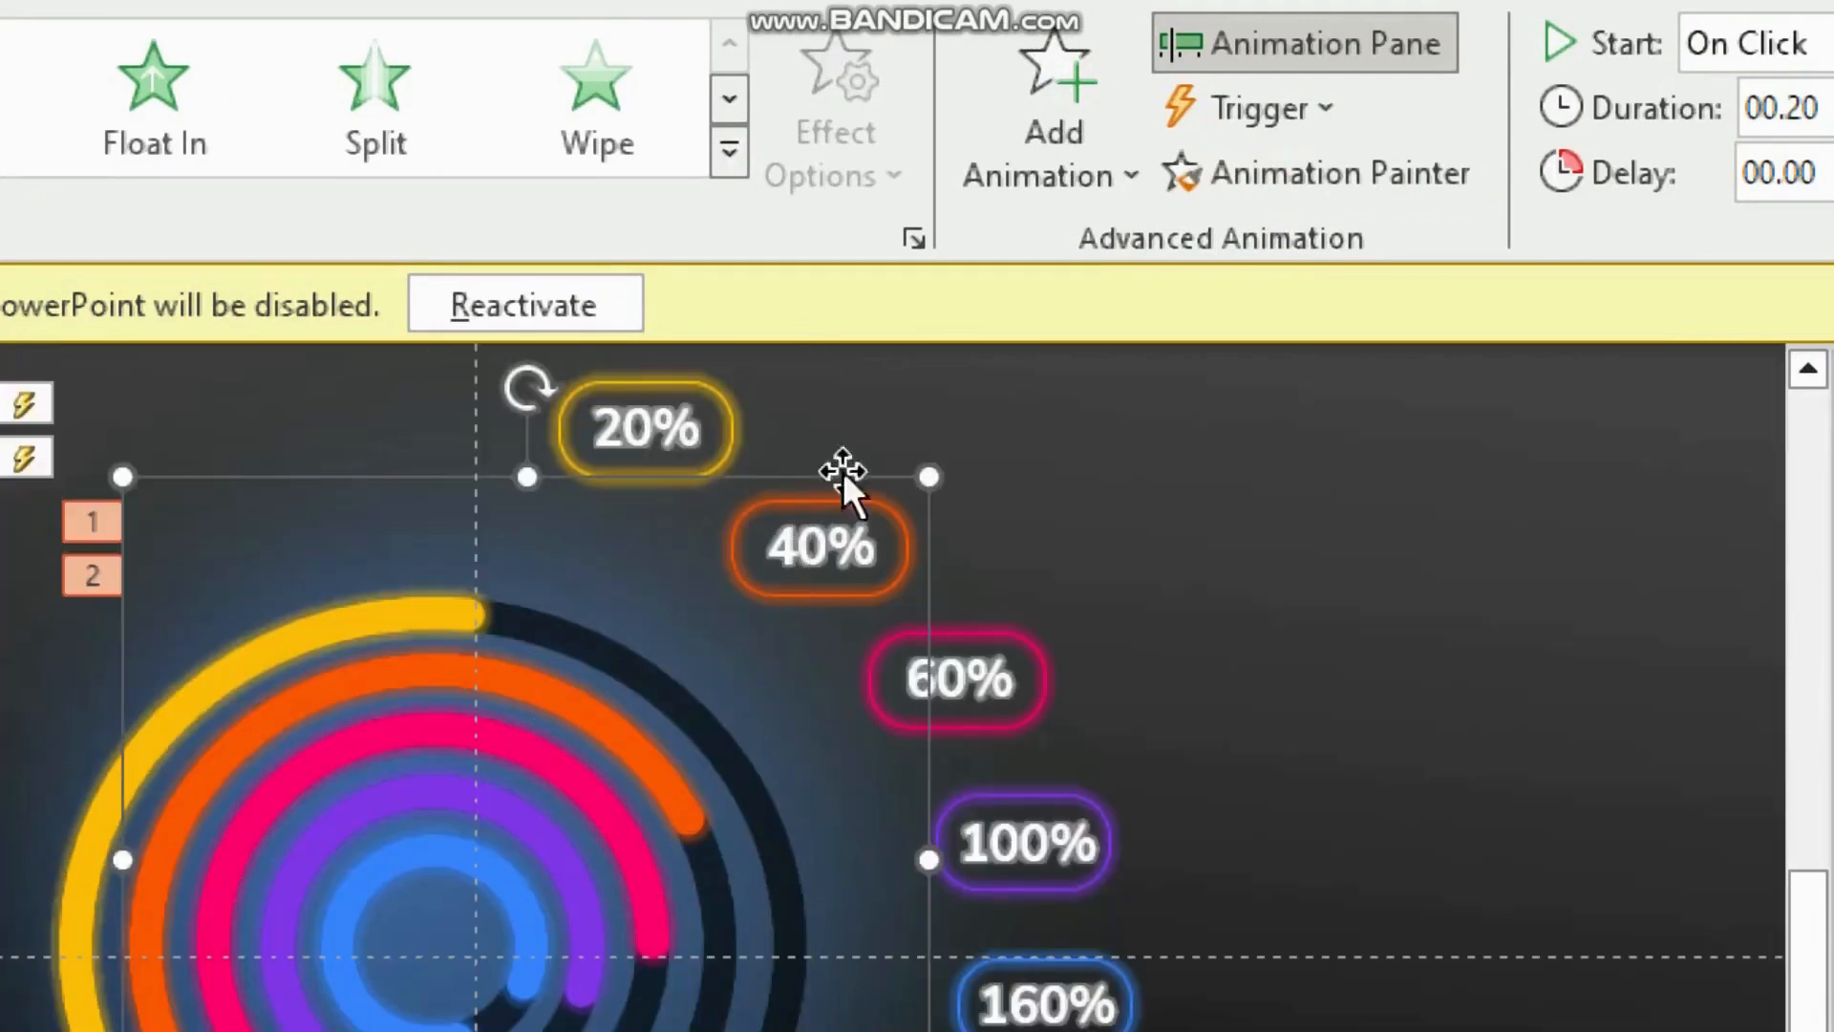
{"action": "left_click", "coordinate": [1370, 176]}
{"action": "left_click", "coordinate": [511, 747]}
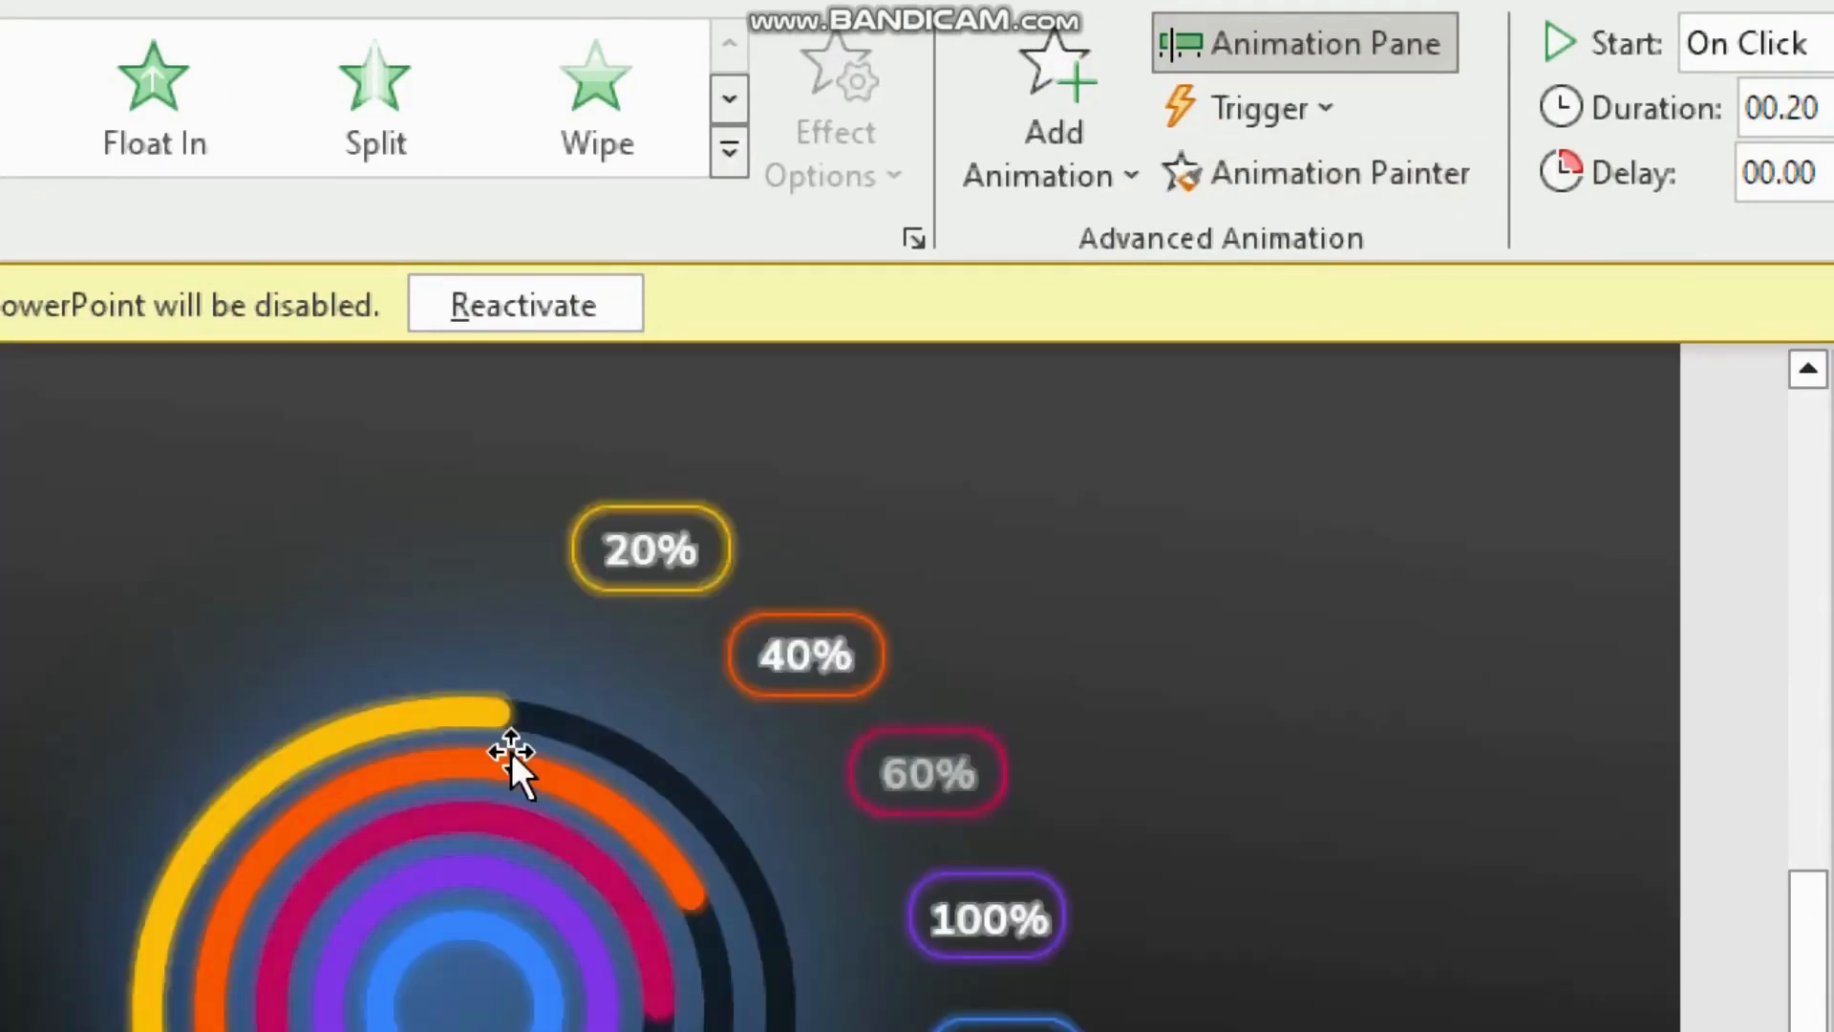
{"action": "left_click", "coordinate": [1303, 175]}
{"action": "left_click", "coordinate": [498, 807]}
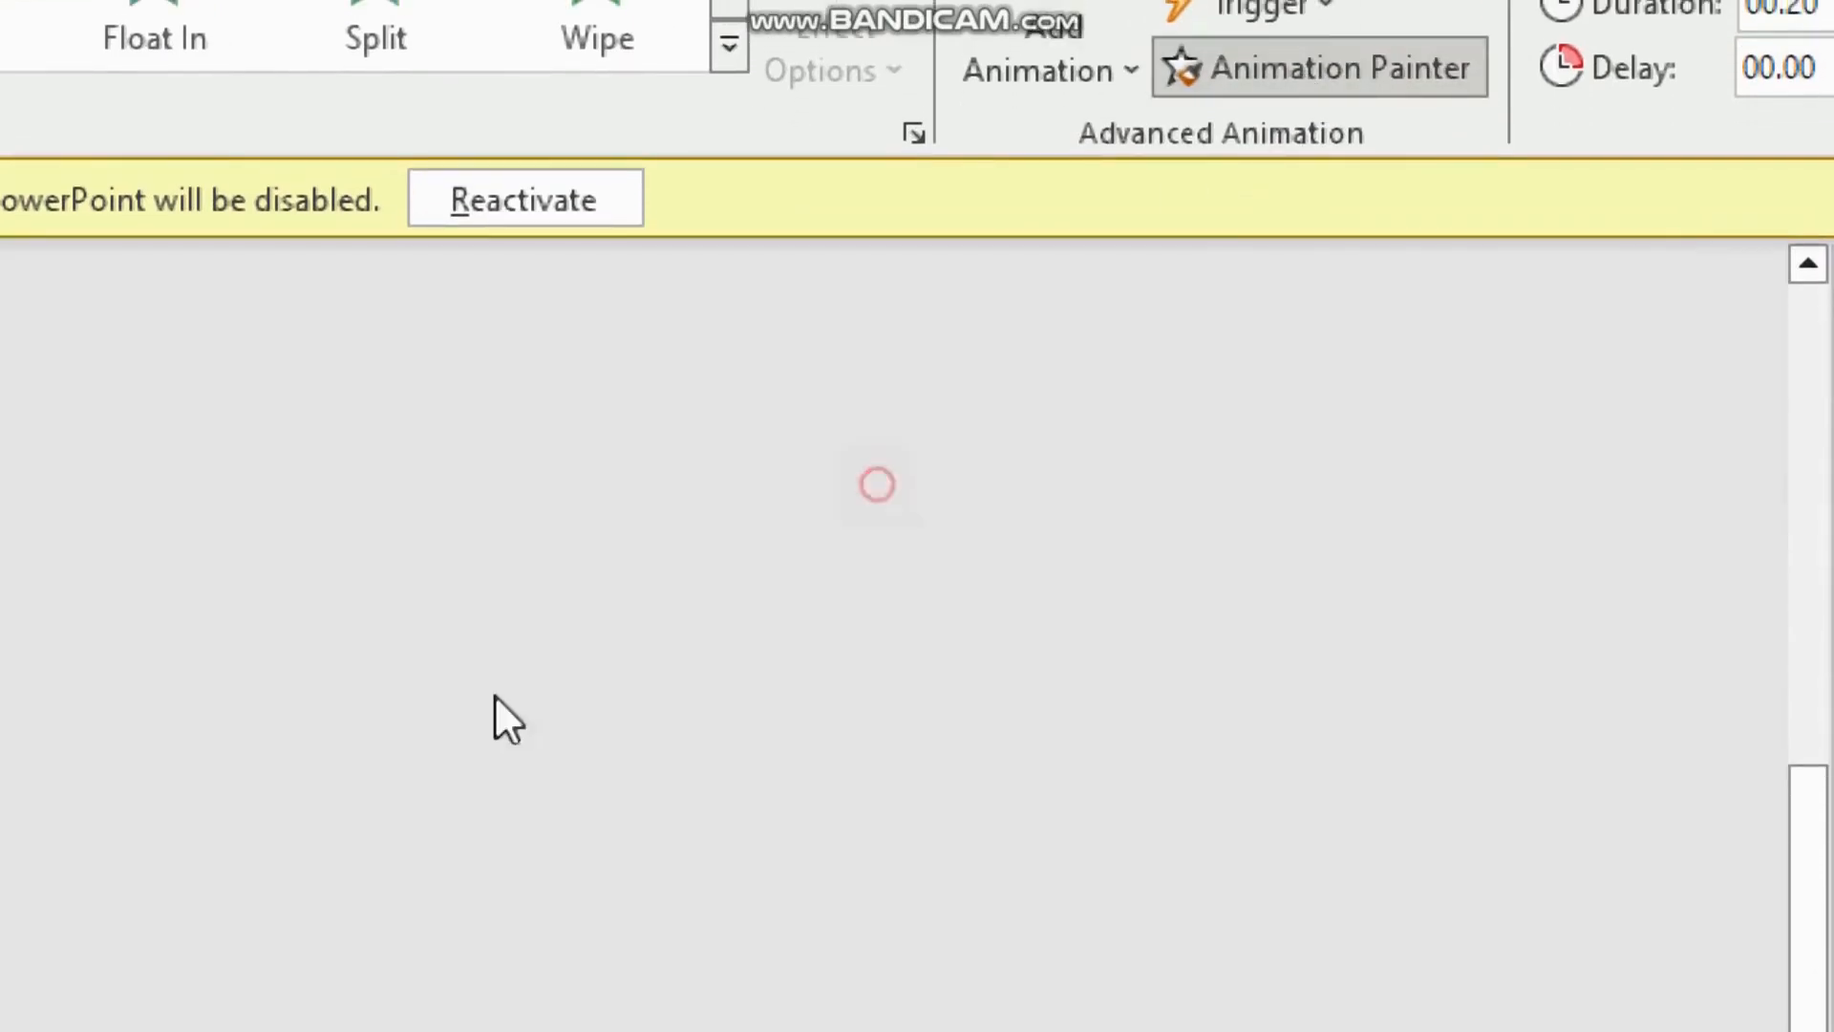
{"action": "left_click", "coordinate": [1446, 67]}
{"action": "left_click", "coordinate": [522, 847]}
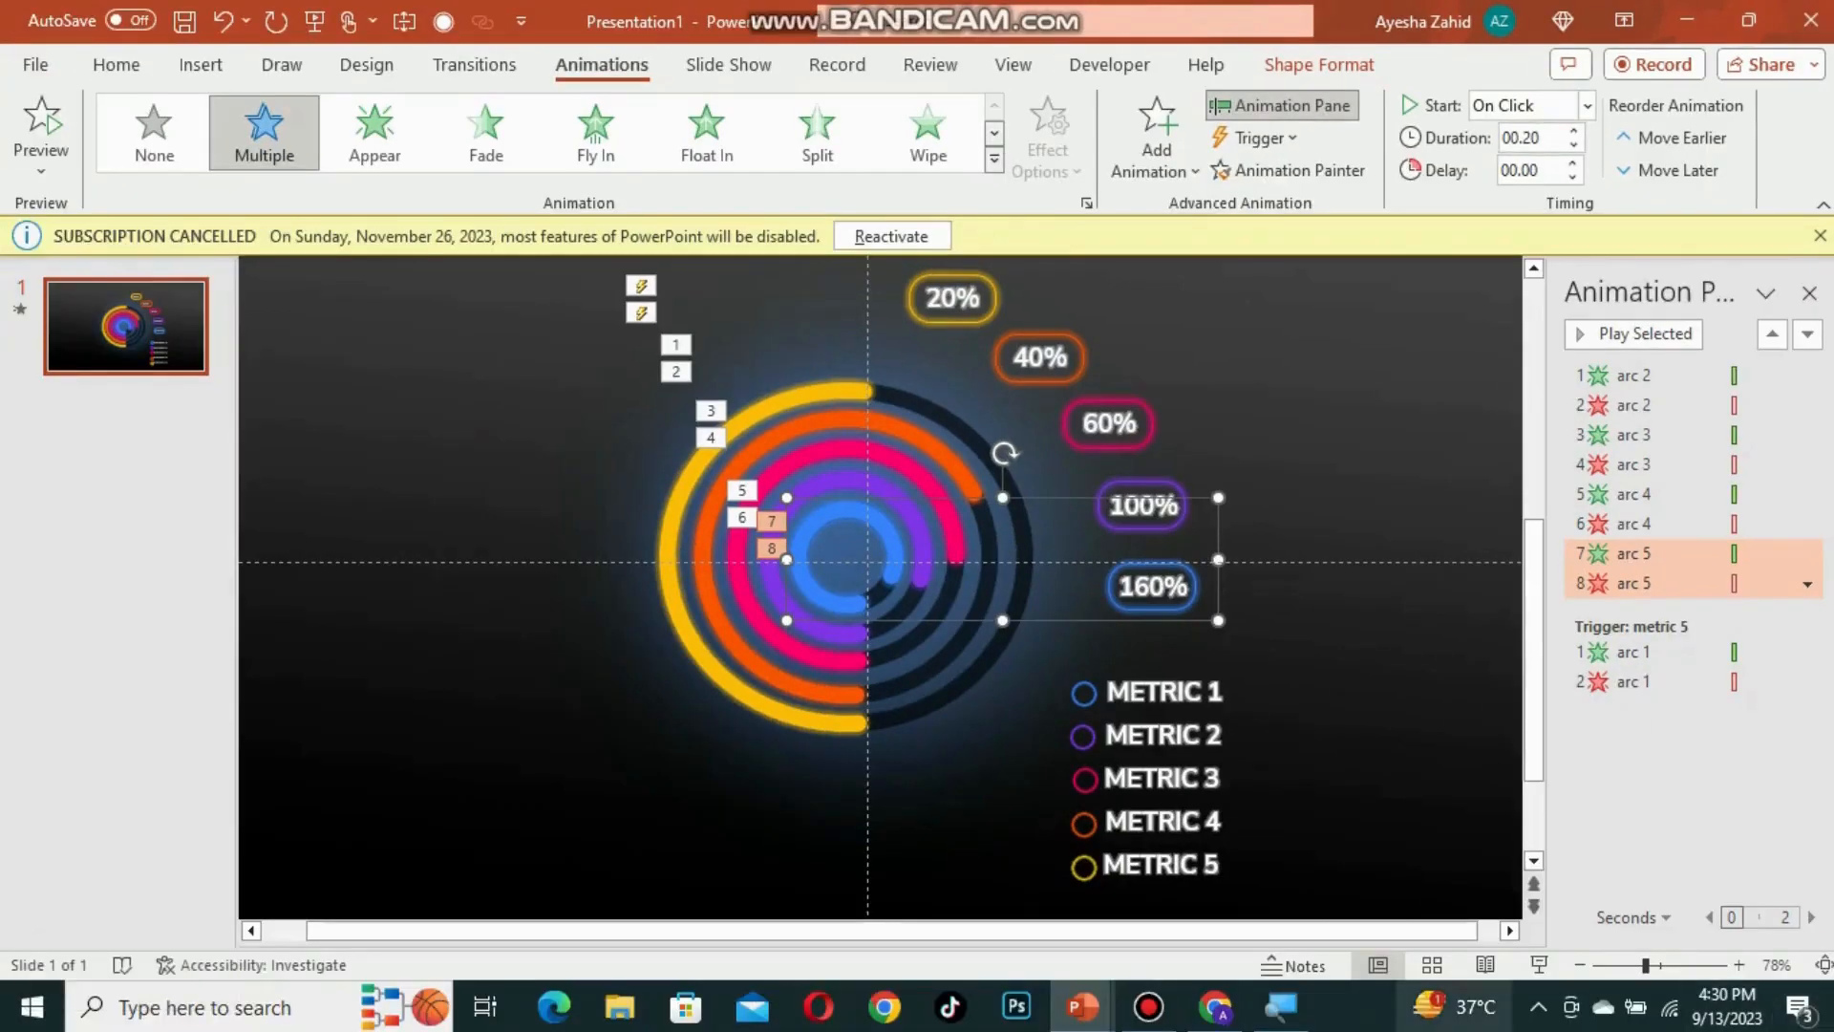
Step: Set the click trigger of arc 2's animations to metric 4 and arc 3's to metric 3
{"action": "left_click", "coordinate": [907, 356]}
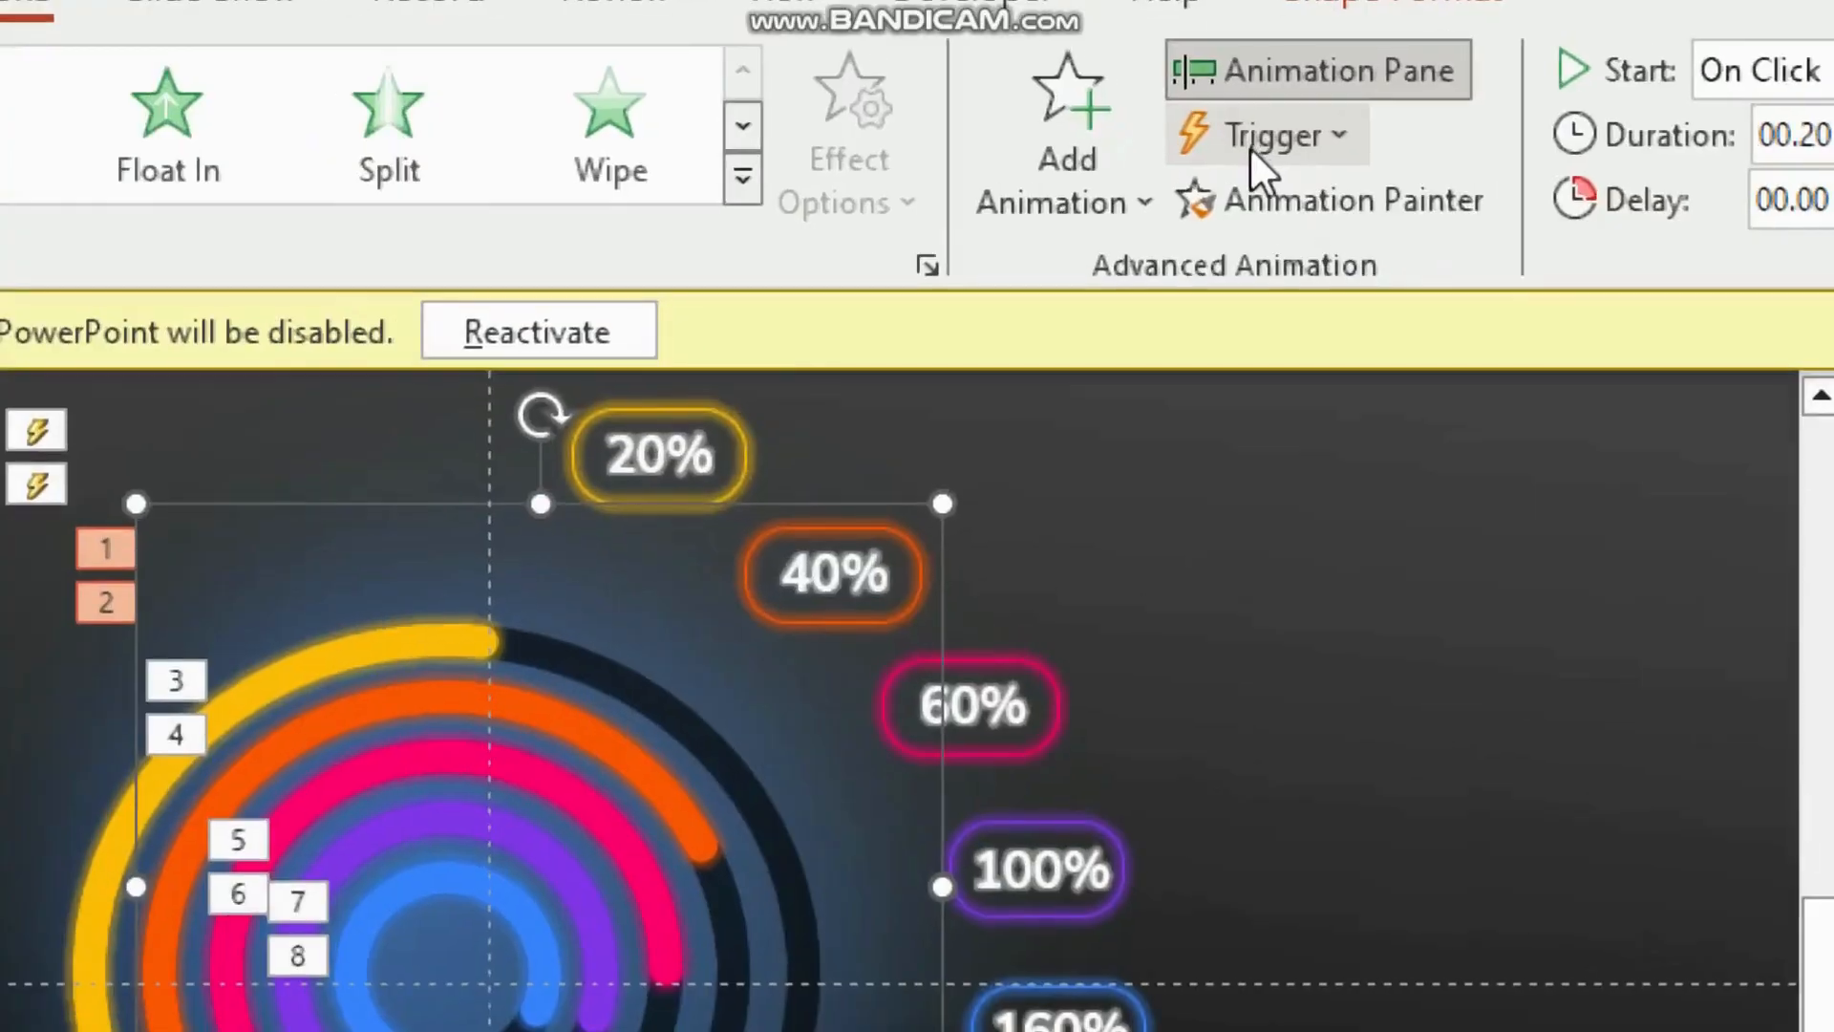
{"action": "left_click", "coordinate": [1249, 145]}
{"action": "mouse_move", "coordinate": [1269, 170]}
{"action": "left_click", "coordinate": [1470, 528]}
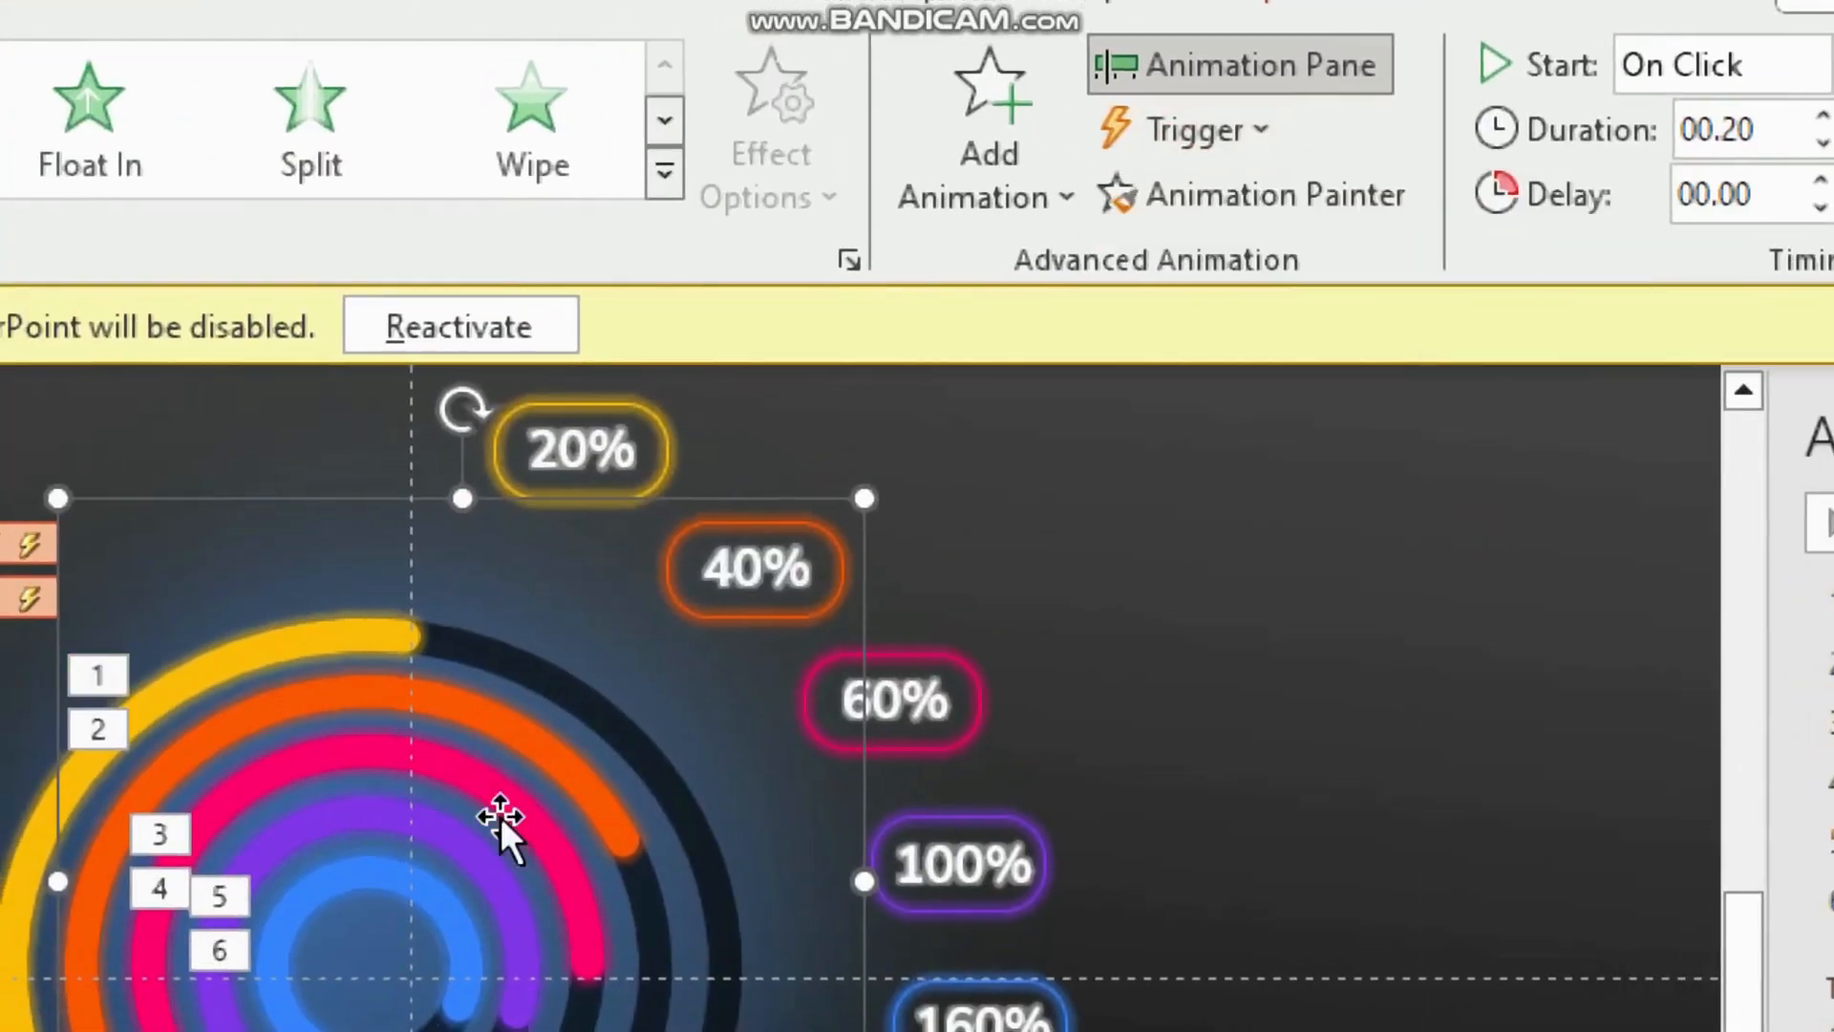
{"action": "left_click", "coordinate": [513, 799]}
{"action": "left_click", "coordinate": [1199, 129]}
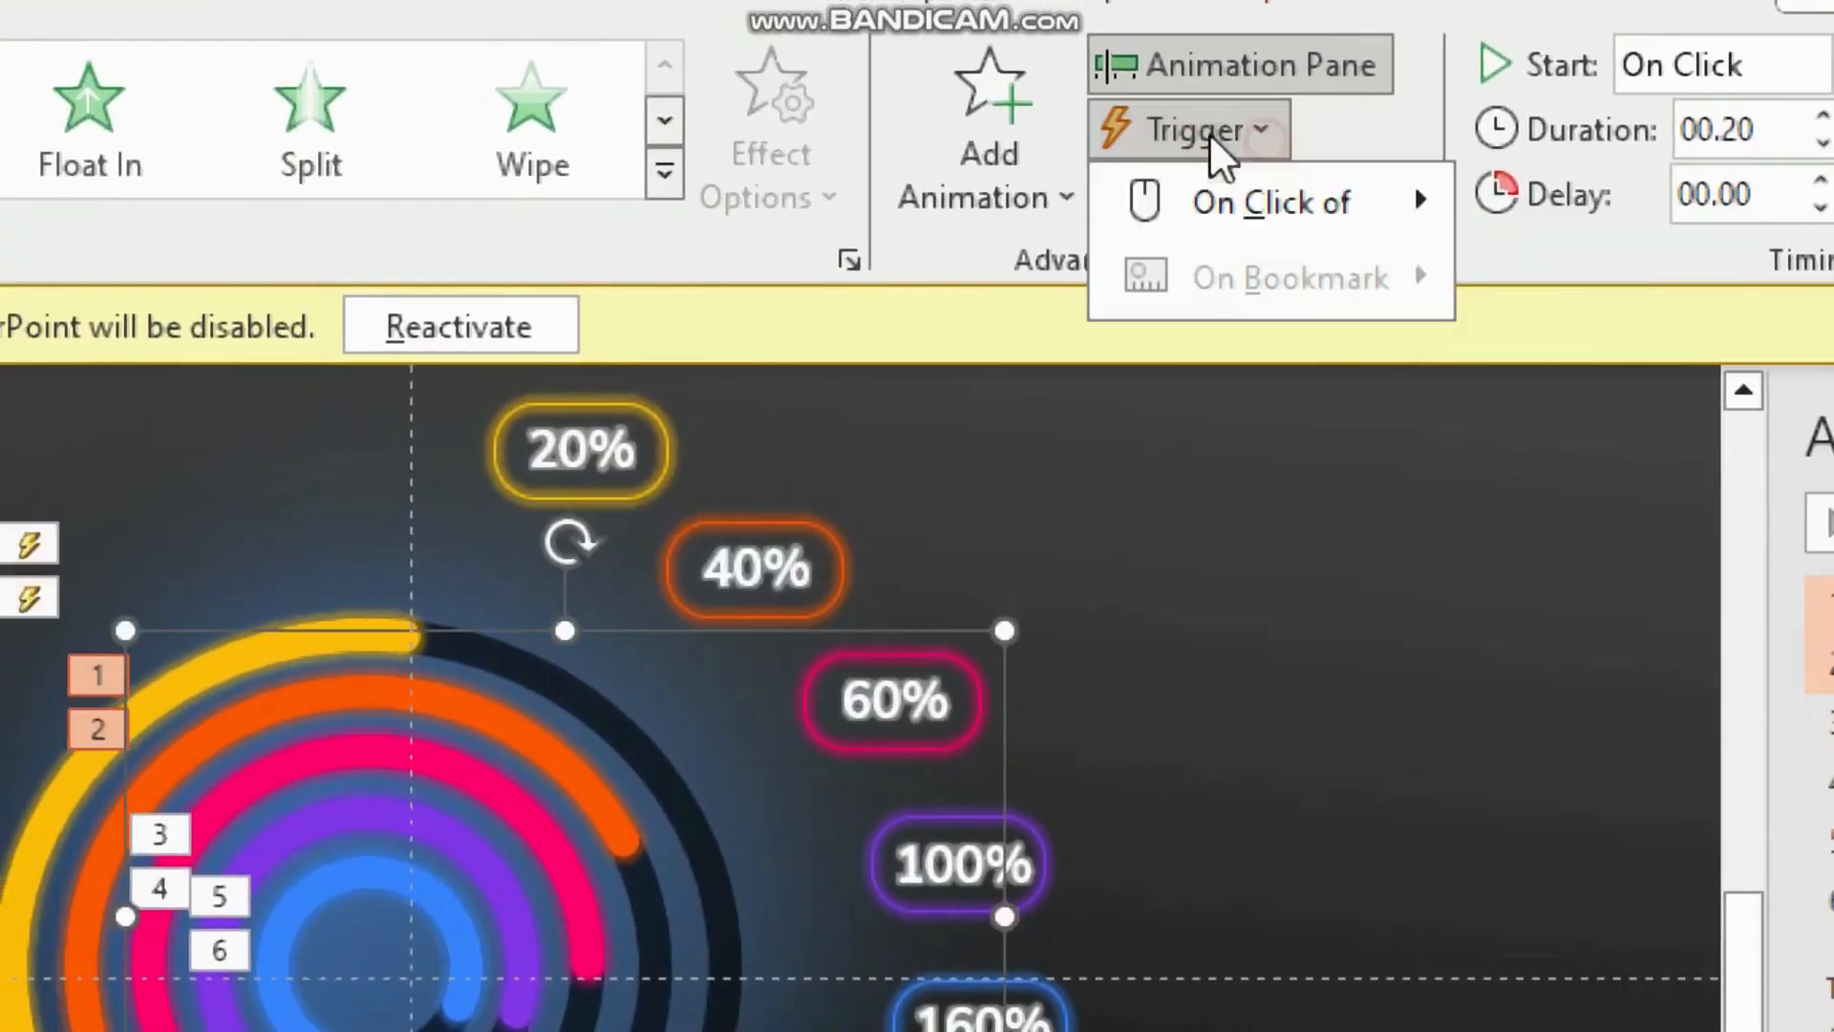
{"action": "mouse_move", "coordinate": [1270, 197]}
{"action": "left_click", "coordinate": [1657, 823]}
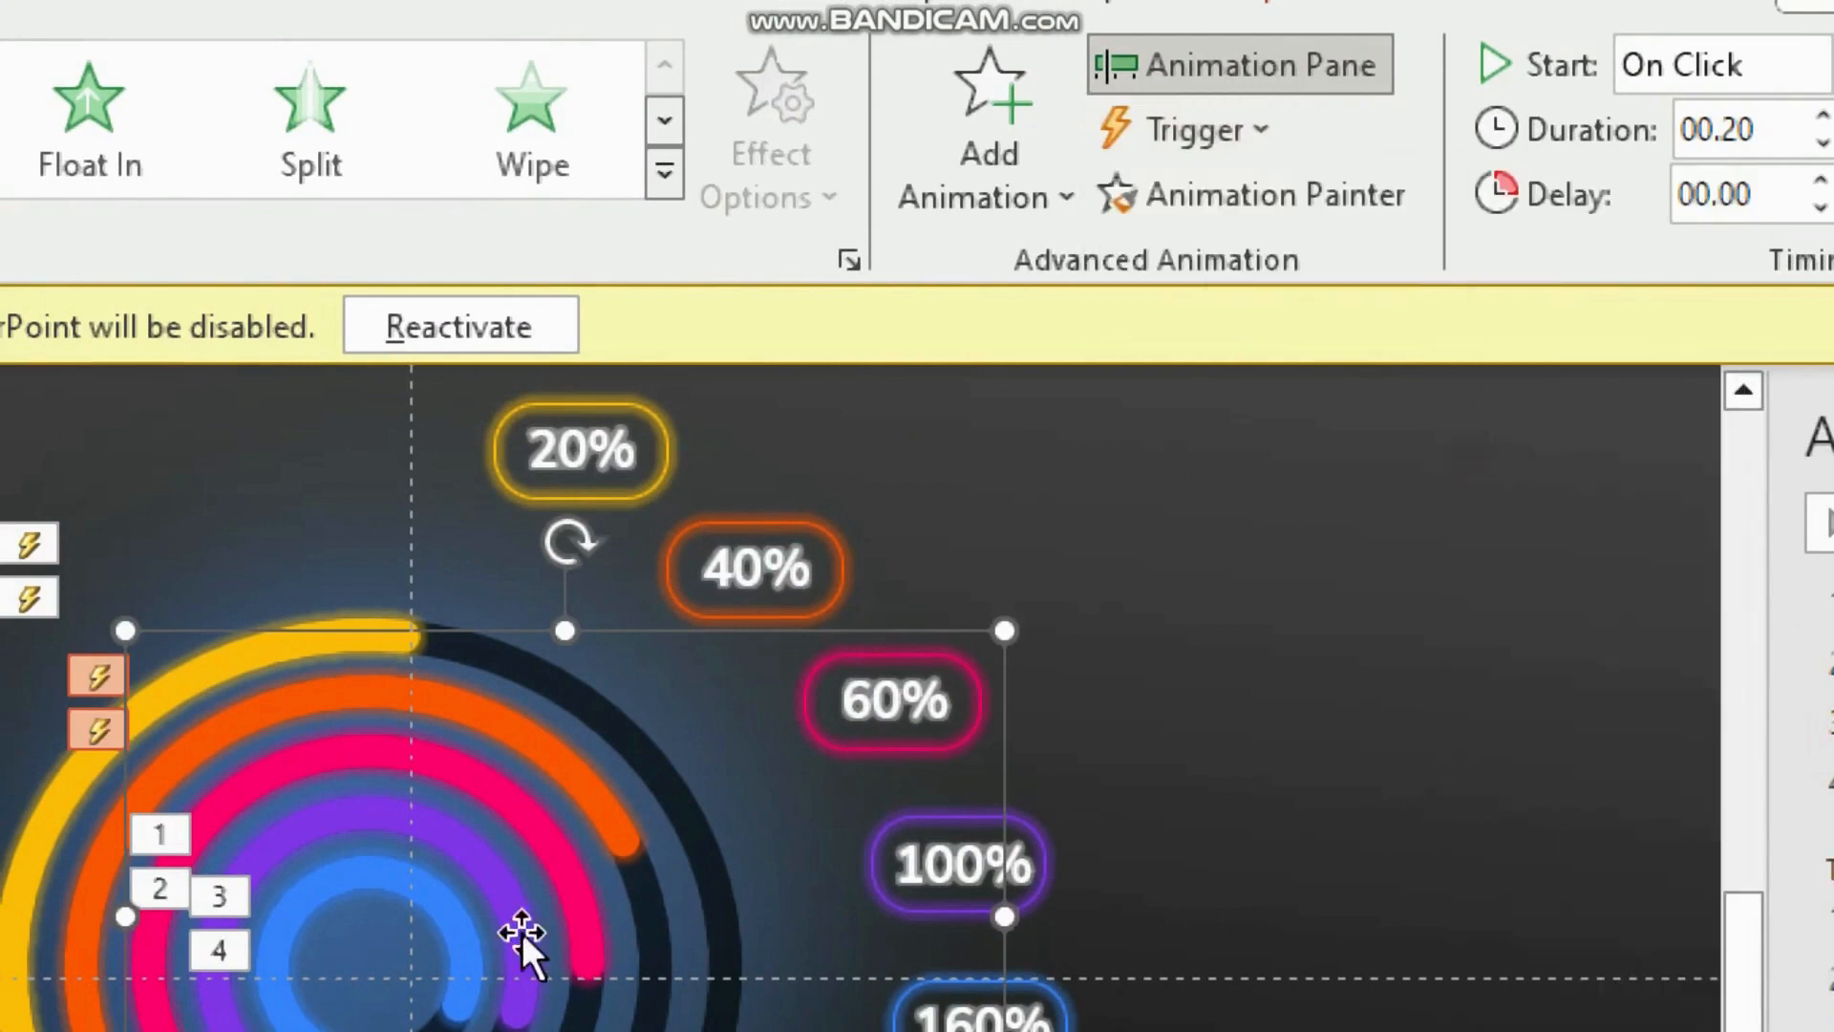
Step: Set the click triggers of arc 4's animations to metric 4 and arc 5's to metric 5
{"action": "left_click", "coordinate": [486, 869]}
{"action": "left_click", "coordinate": [1256, 130]}
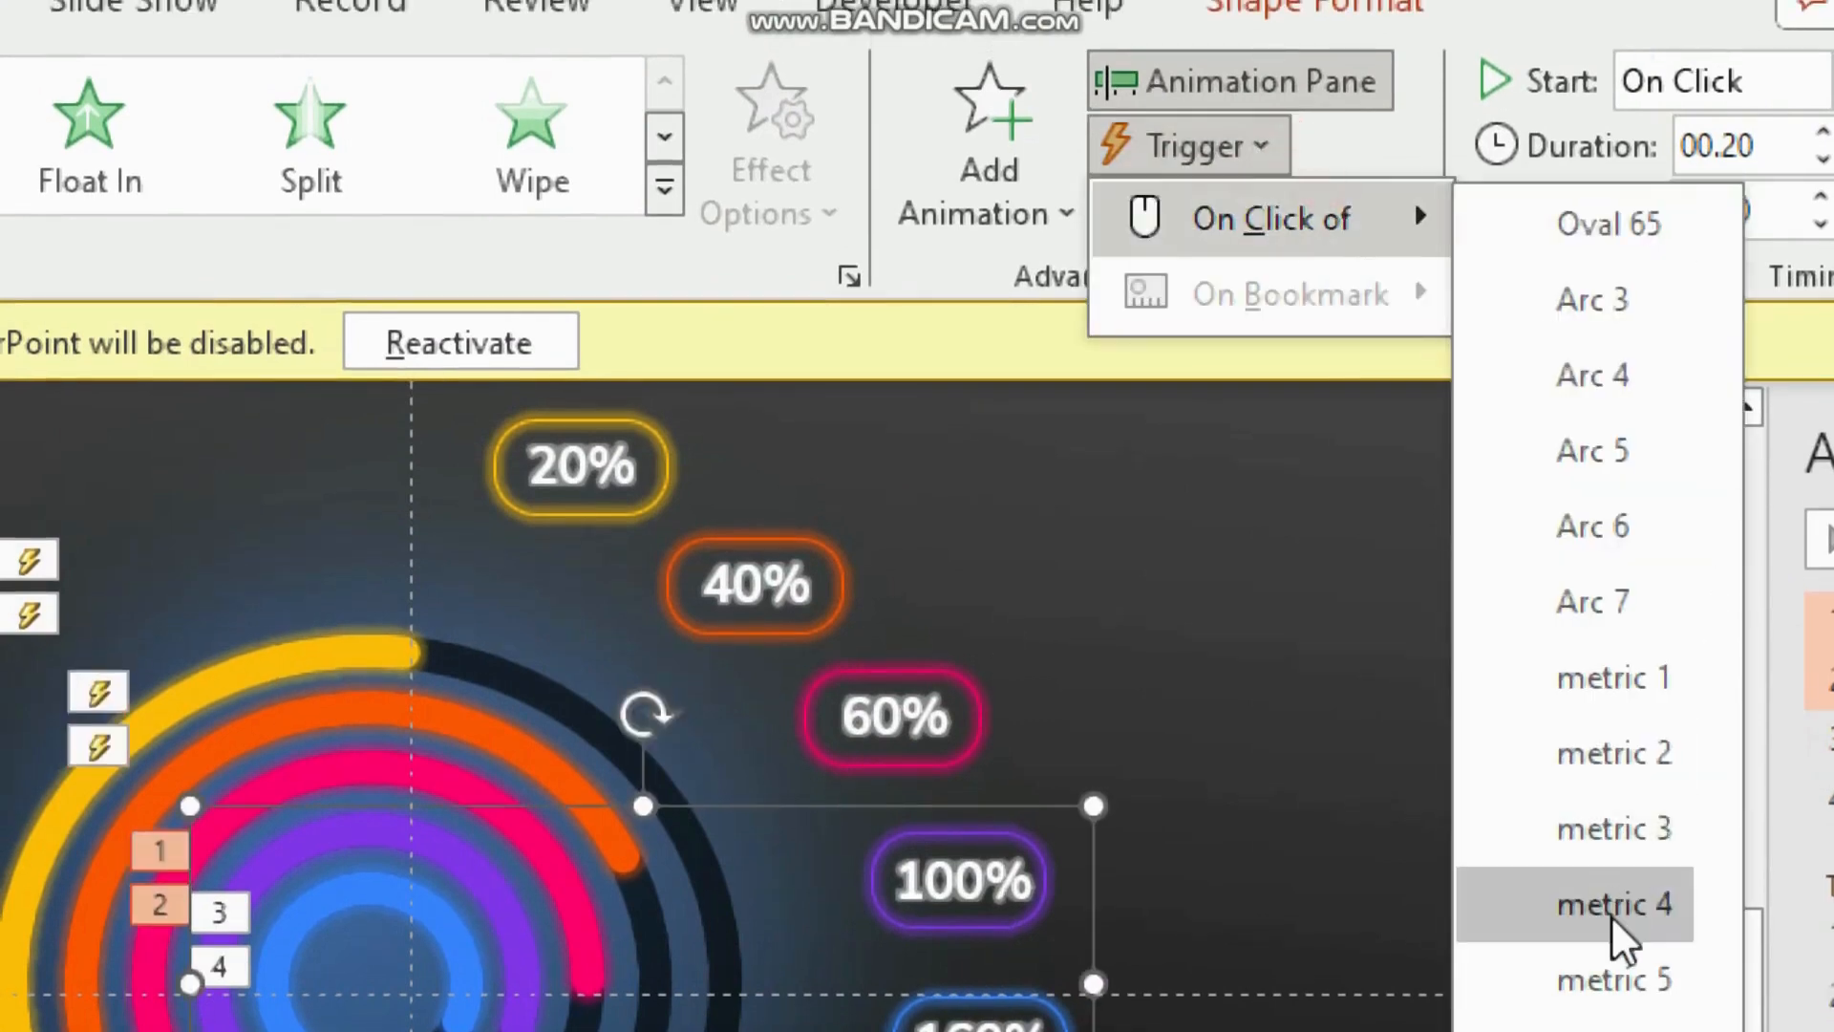
{"action": "left_click", "coordinate": [1609, 907]}
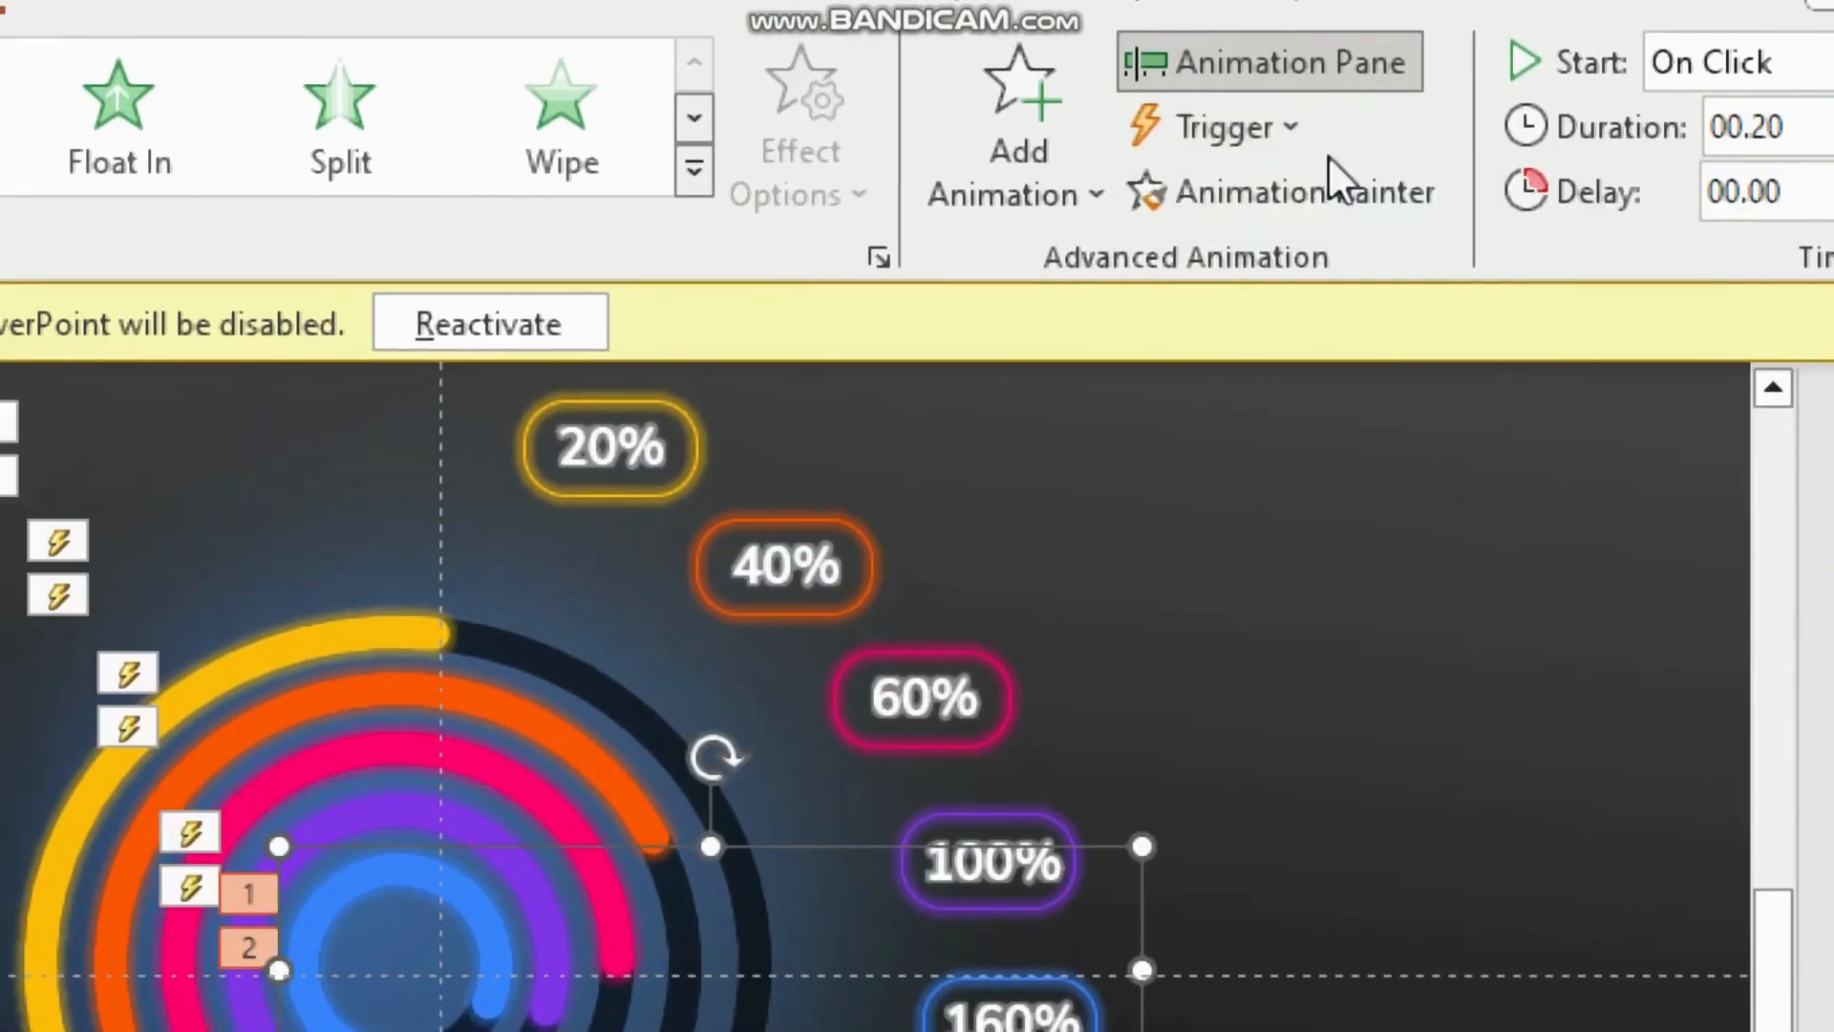
{"action": "left_click", "coordinate": [1286, 137]}
{"action": "mouse_move", "coordinate": [1277, 198]}
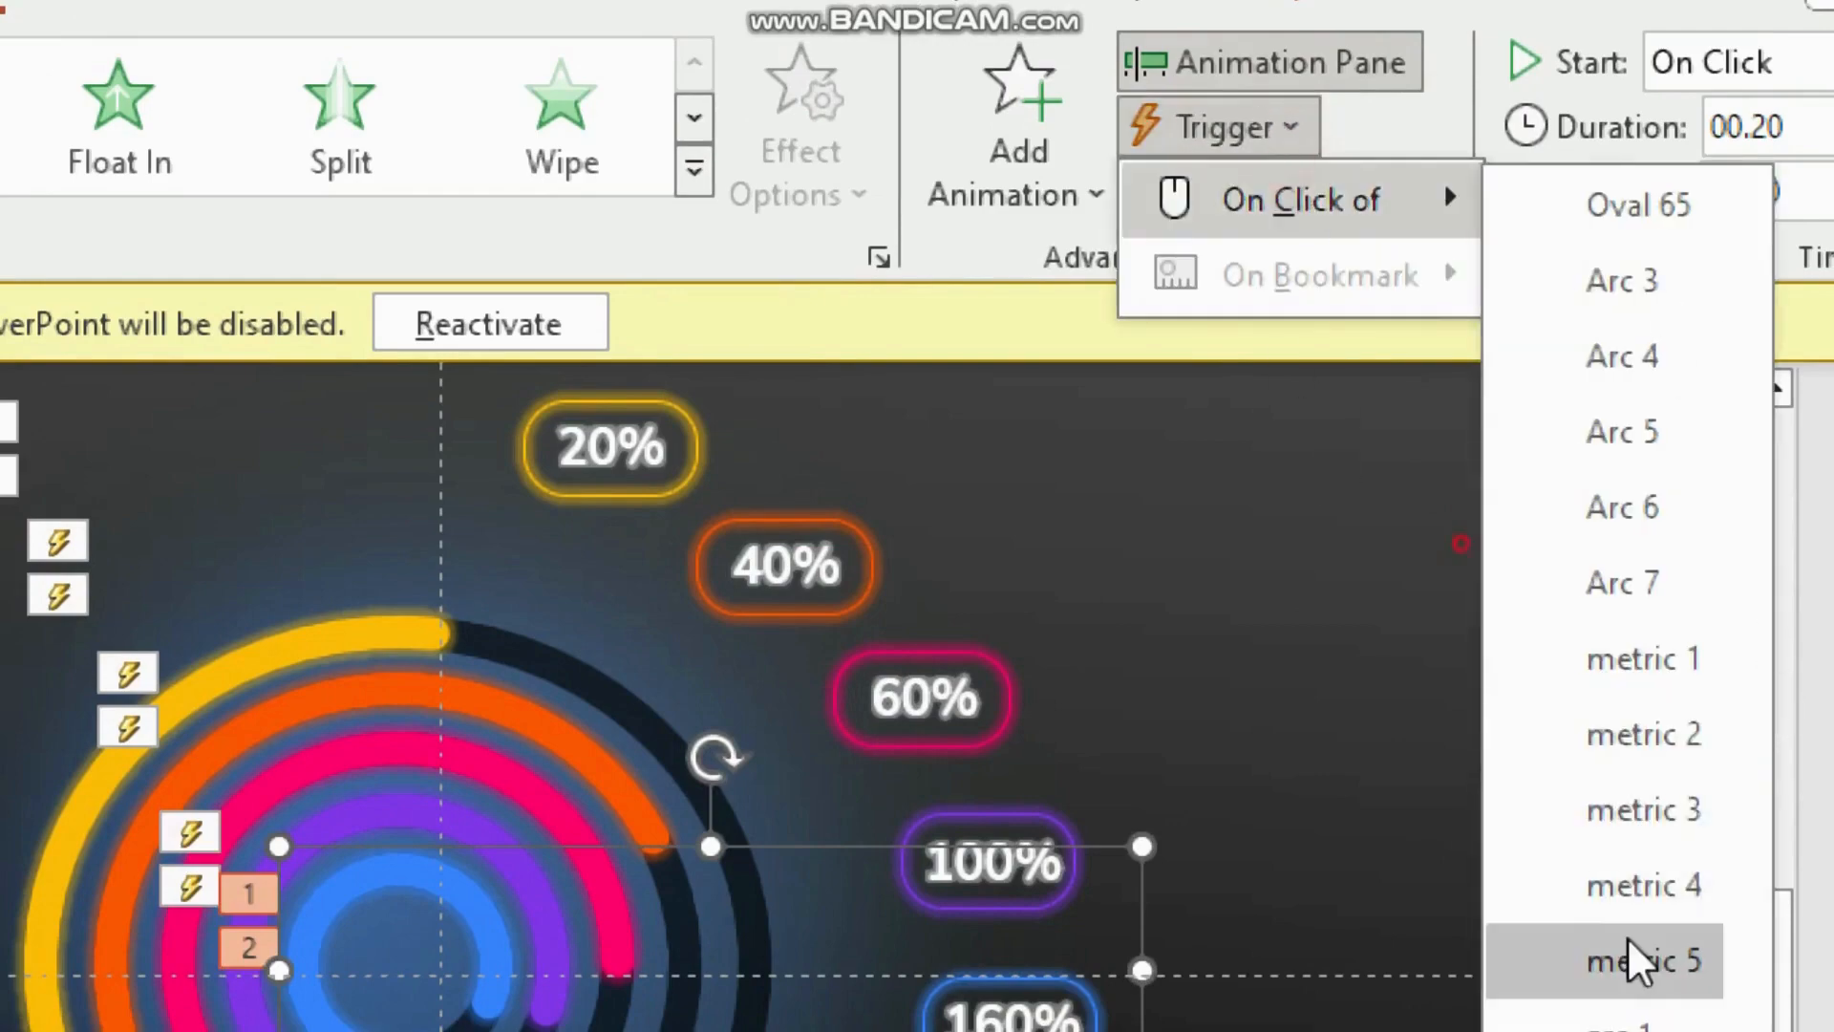
{"action": "left_click", "coordinate": [1635, 955]}
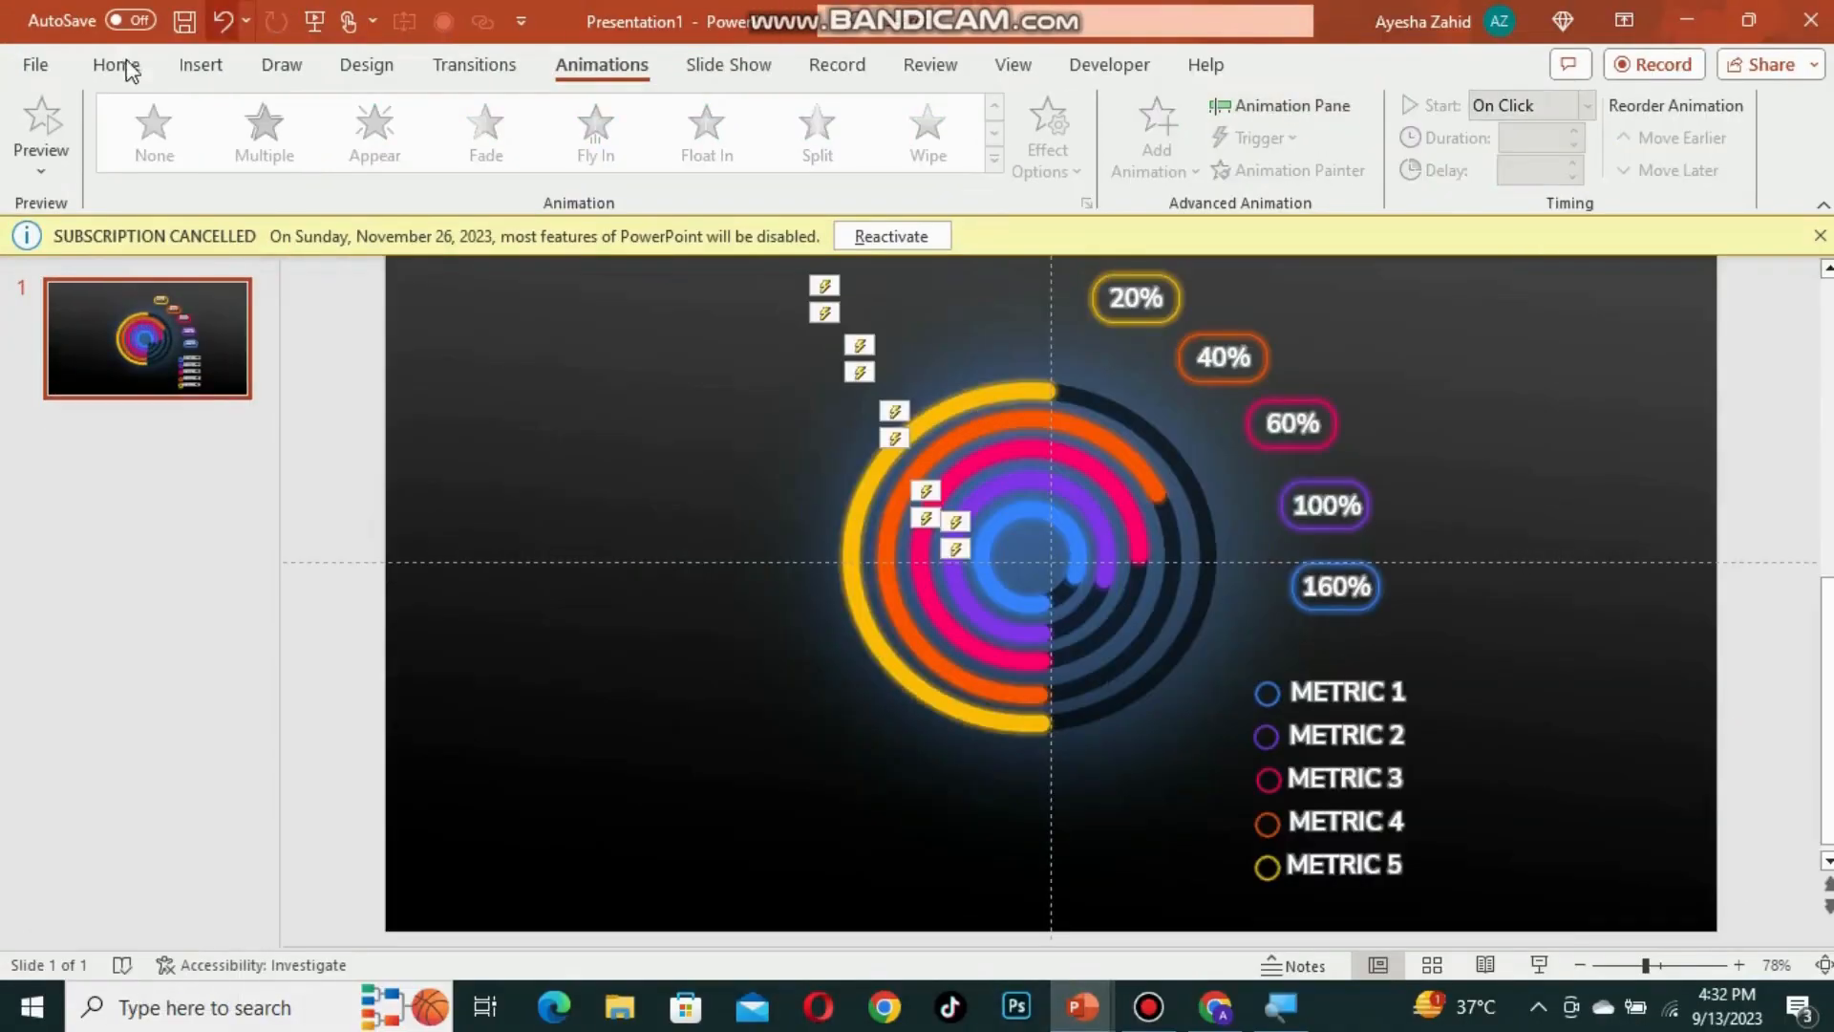
Step: Select all the chart elements and move them to the right side of the slide
{"action": "left_click", "coordinate": [116, 65]}
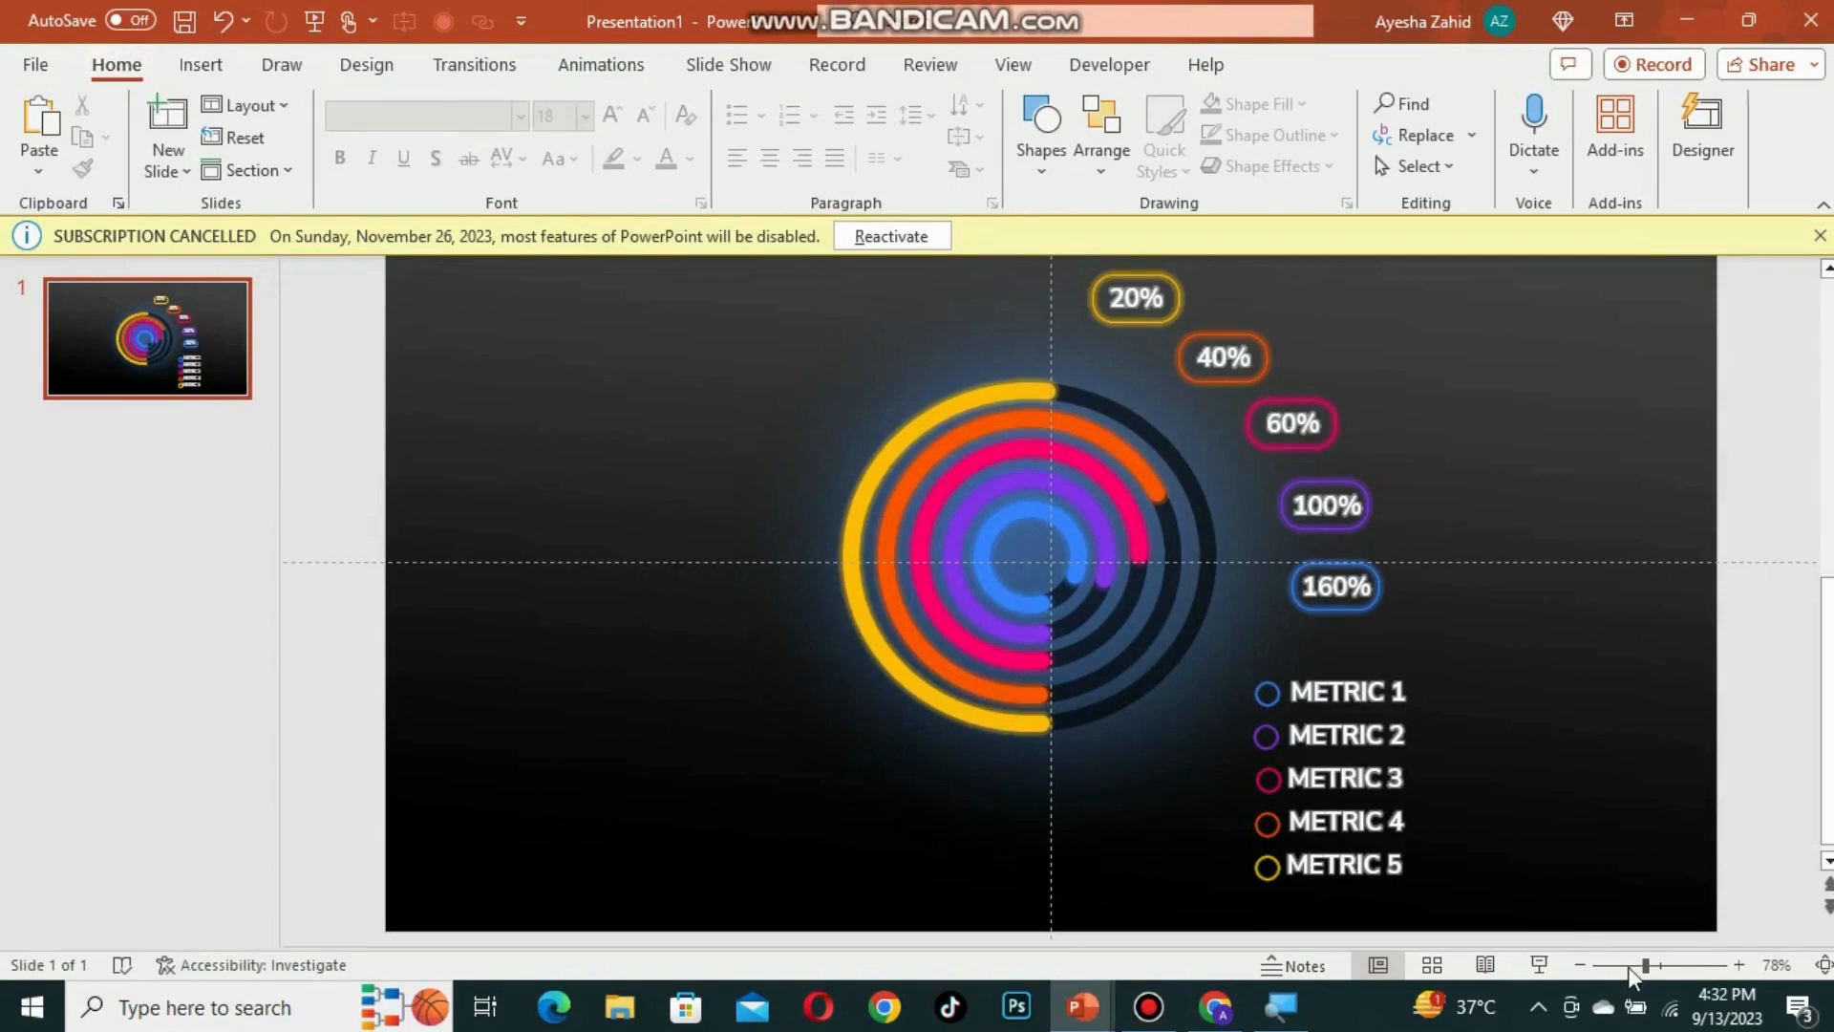
{"action": "left_click", "coordinate": [1635, 964]}
{"action": "left_click_drag", "start_coordinate": [754, 298], "coordinate": [1484, 943]}
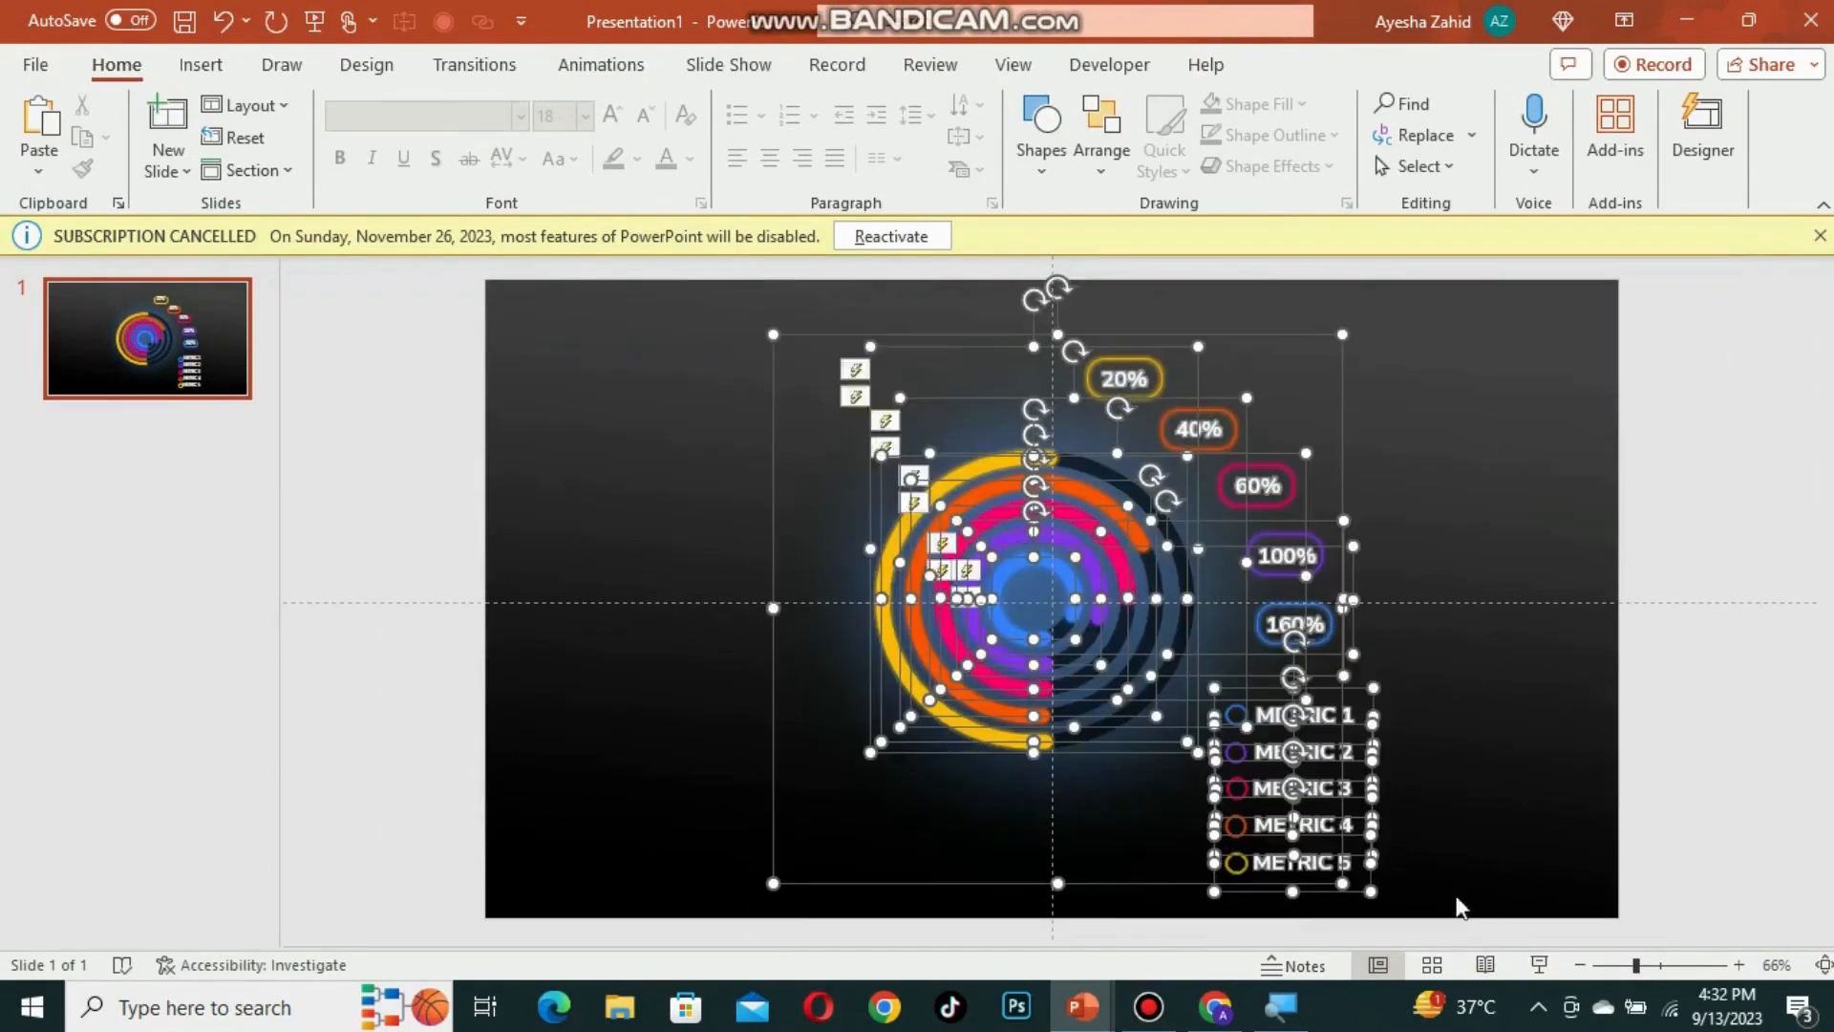
{"action": "left_click_drag", "start_coordinate": [778, 421], "coordinate": [919, 418]}
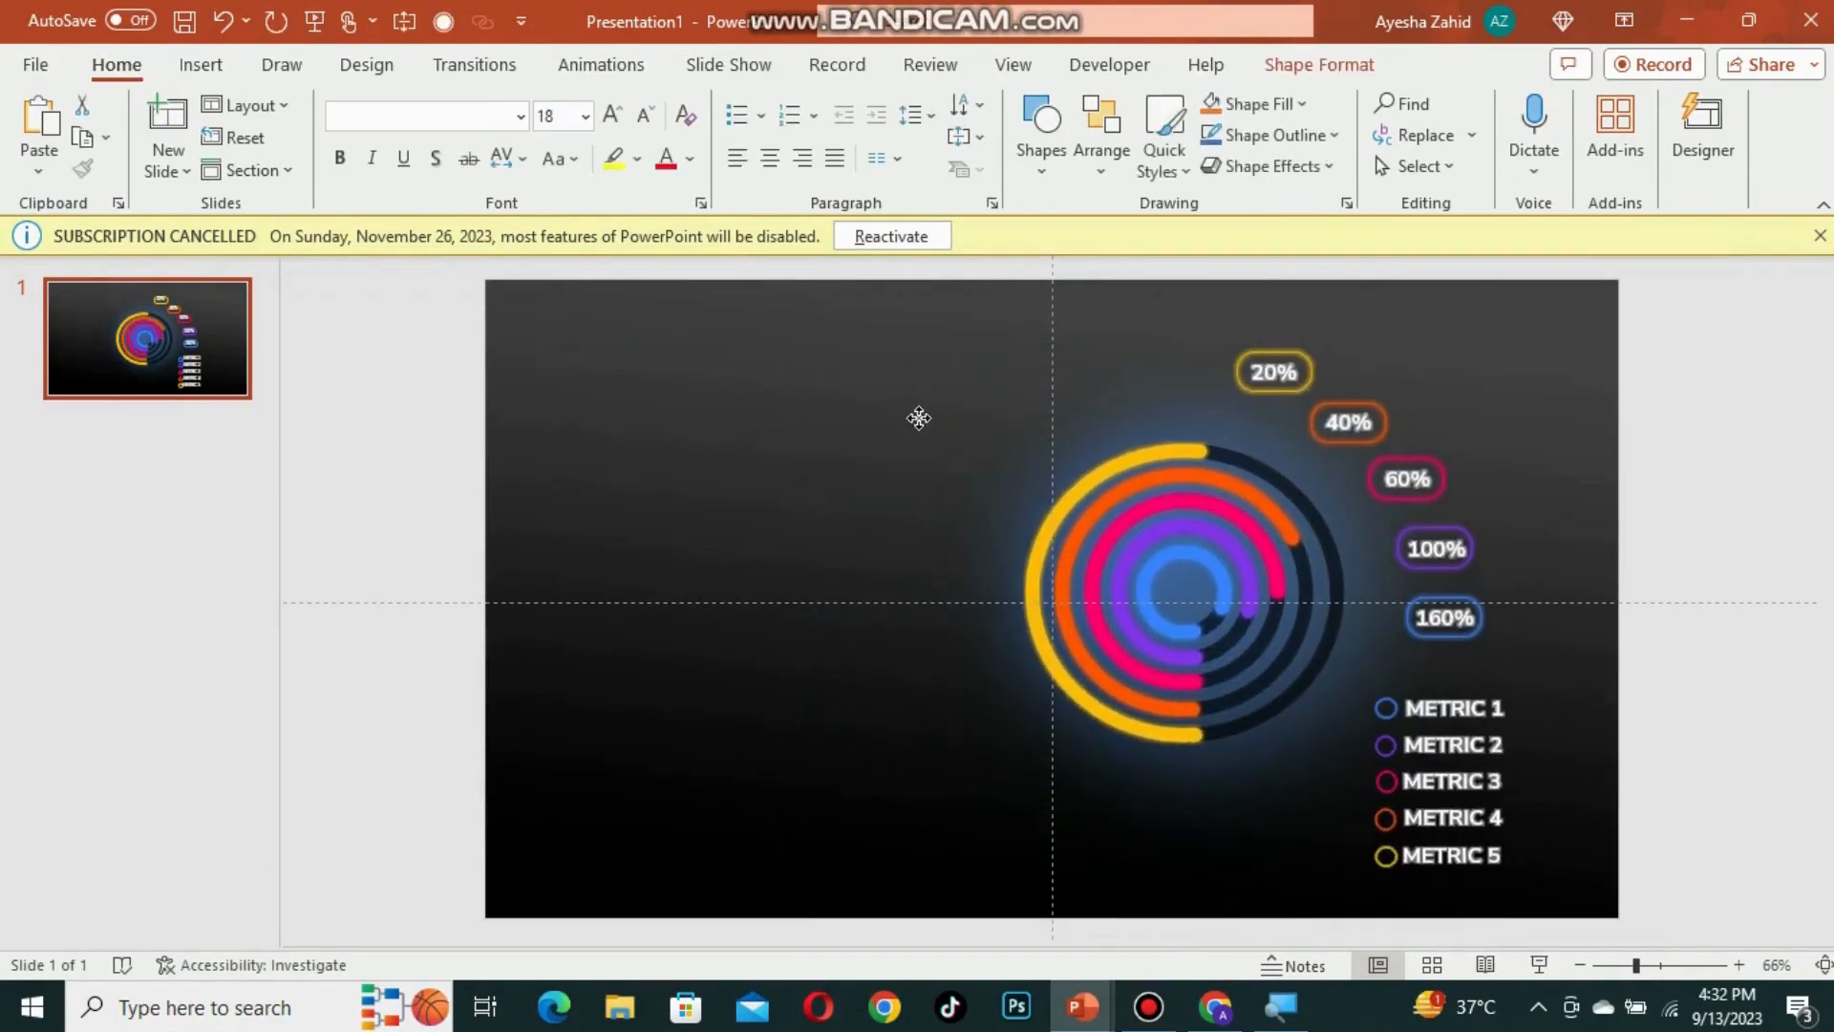
Step: Paste the CREATE AMAZING CHARTS title, body text and START button onto the left side of the slide
{"action": "left_click", "coordinate": [678, 408]}
{"action": "key", "text": "ctrl+v"}
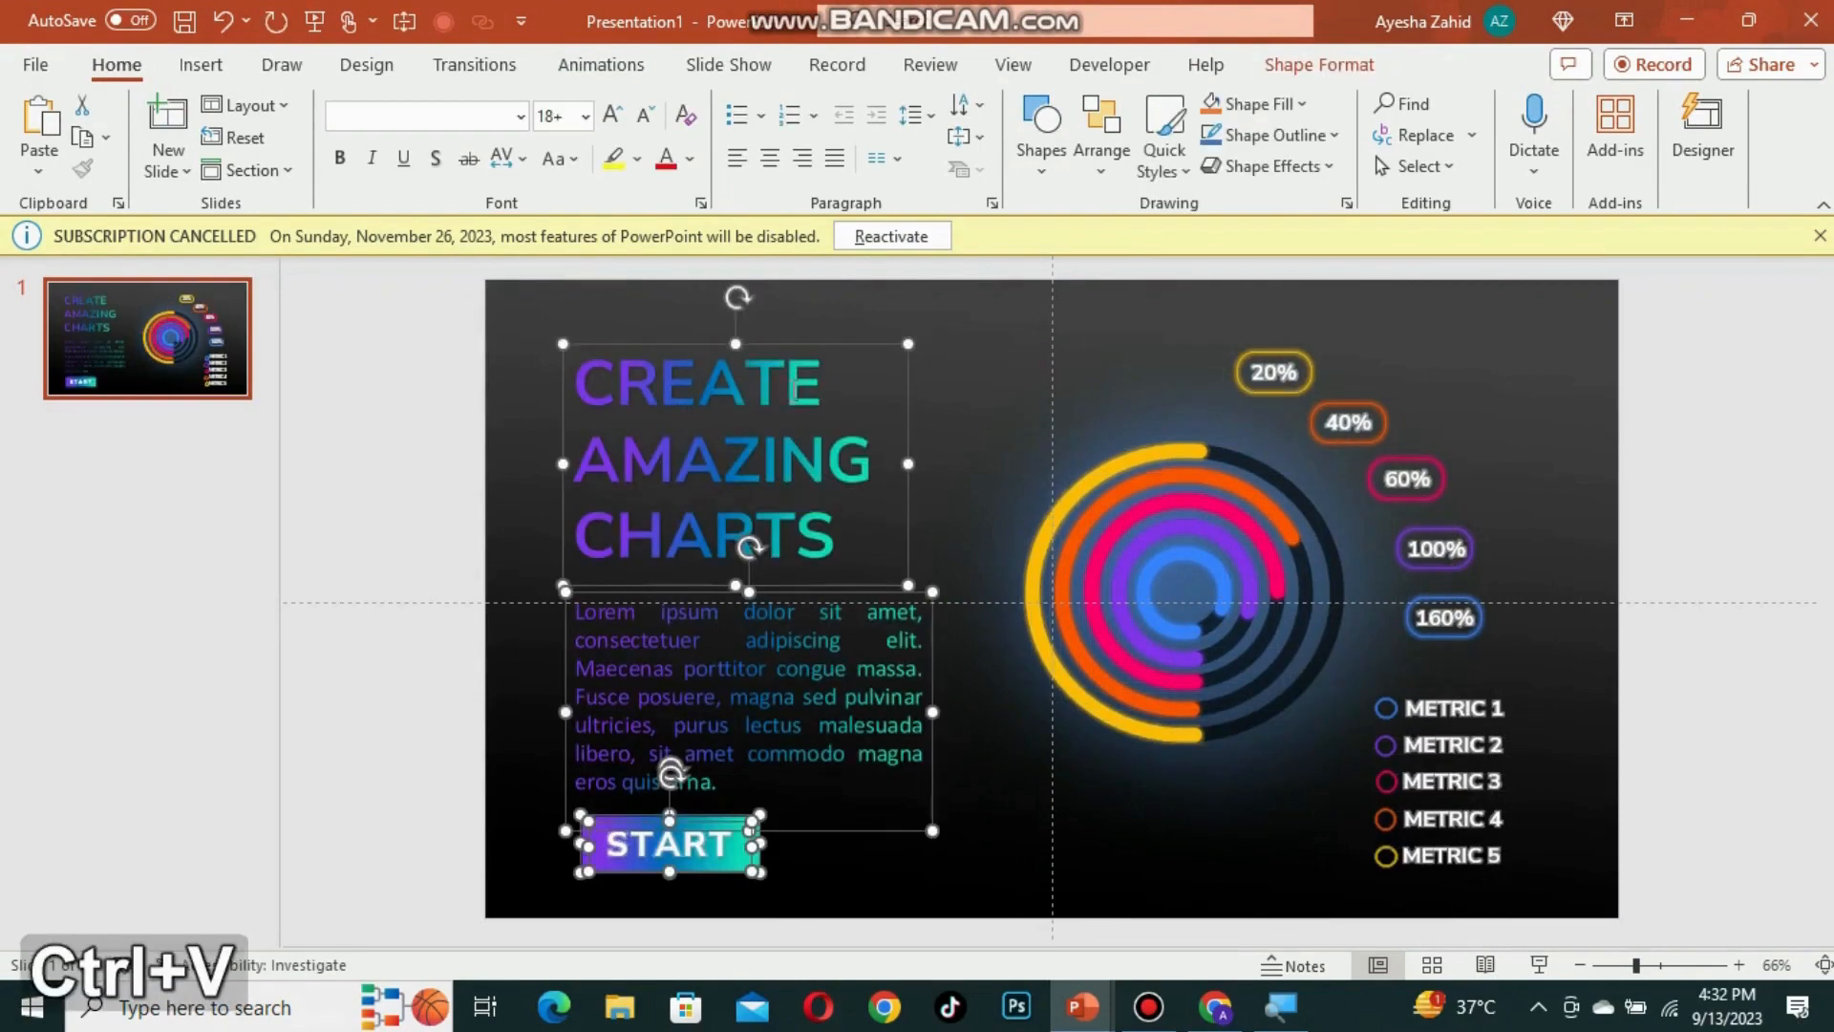
{"action": "left_click_drag", "start_coordinate": [926, 712], "coordinate": [971, 707]}
{"action": "key", "text": "ctrl+z"}
Step: Adjust the body text box and move the START button up closer to the text
{"action": "left_click", "coordinate": [674, 669]}
{"action": "left_click_drag", "start_coordinate": [652, 588], "coordinate": [651, 583]}
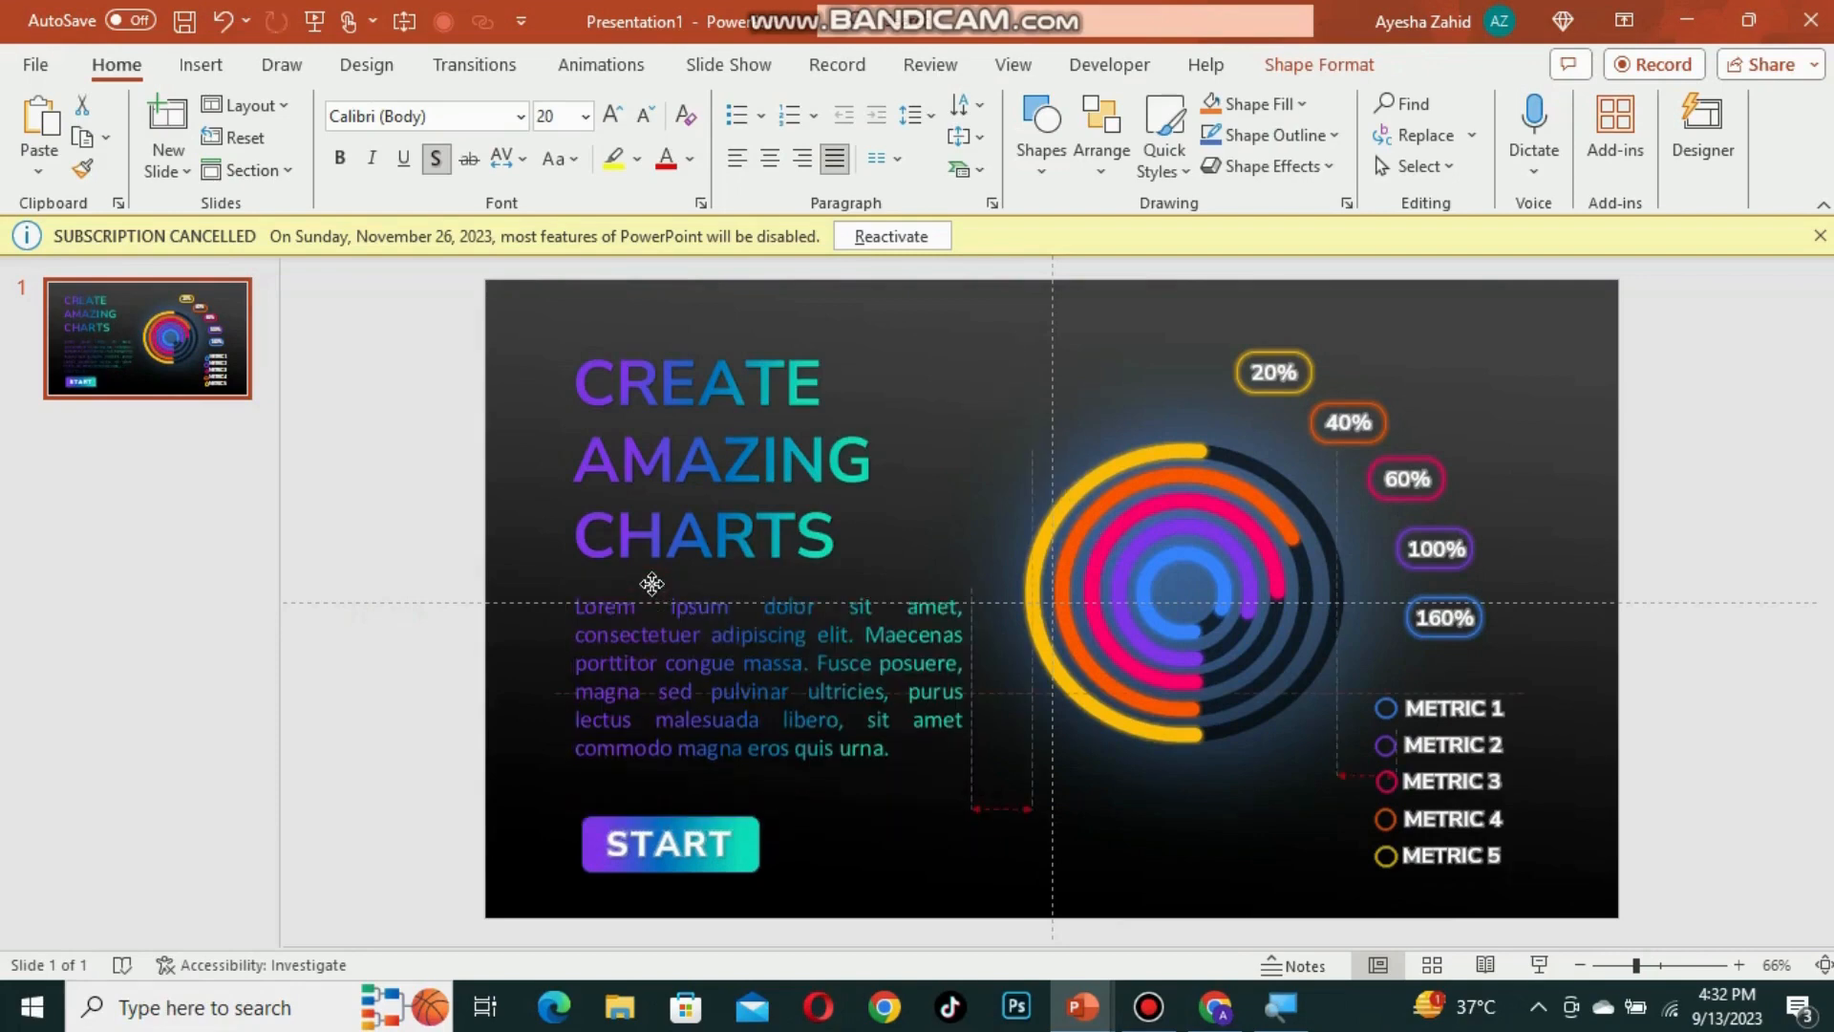
{"action": "left_click", "coordinate": [660, 845]}
{"action": "left_click_drag", "start_coordinate": [397, 757], "coordinate": [880, 933]}
{"action": "left_click_drag", "start_coordinate": [604, 819], "coordinate": [588, 797]}
{"action": "left_click", "coordinate": [88, 591]}
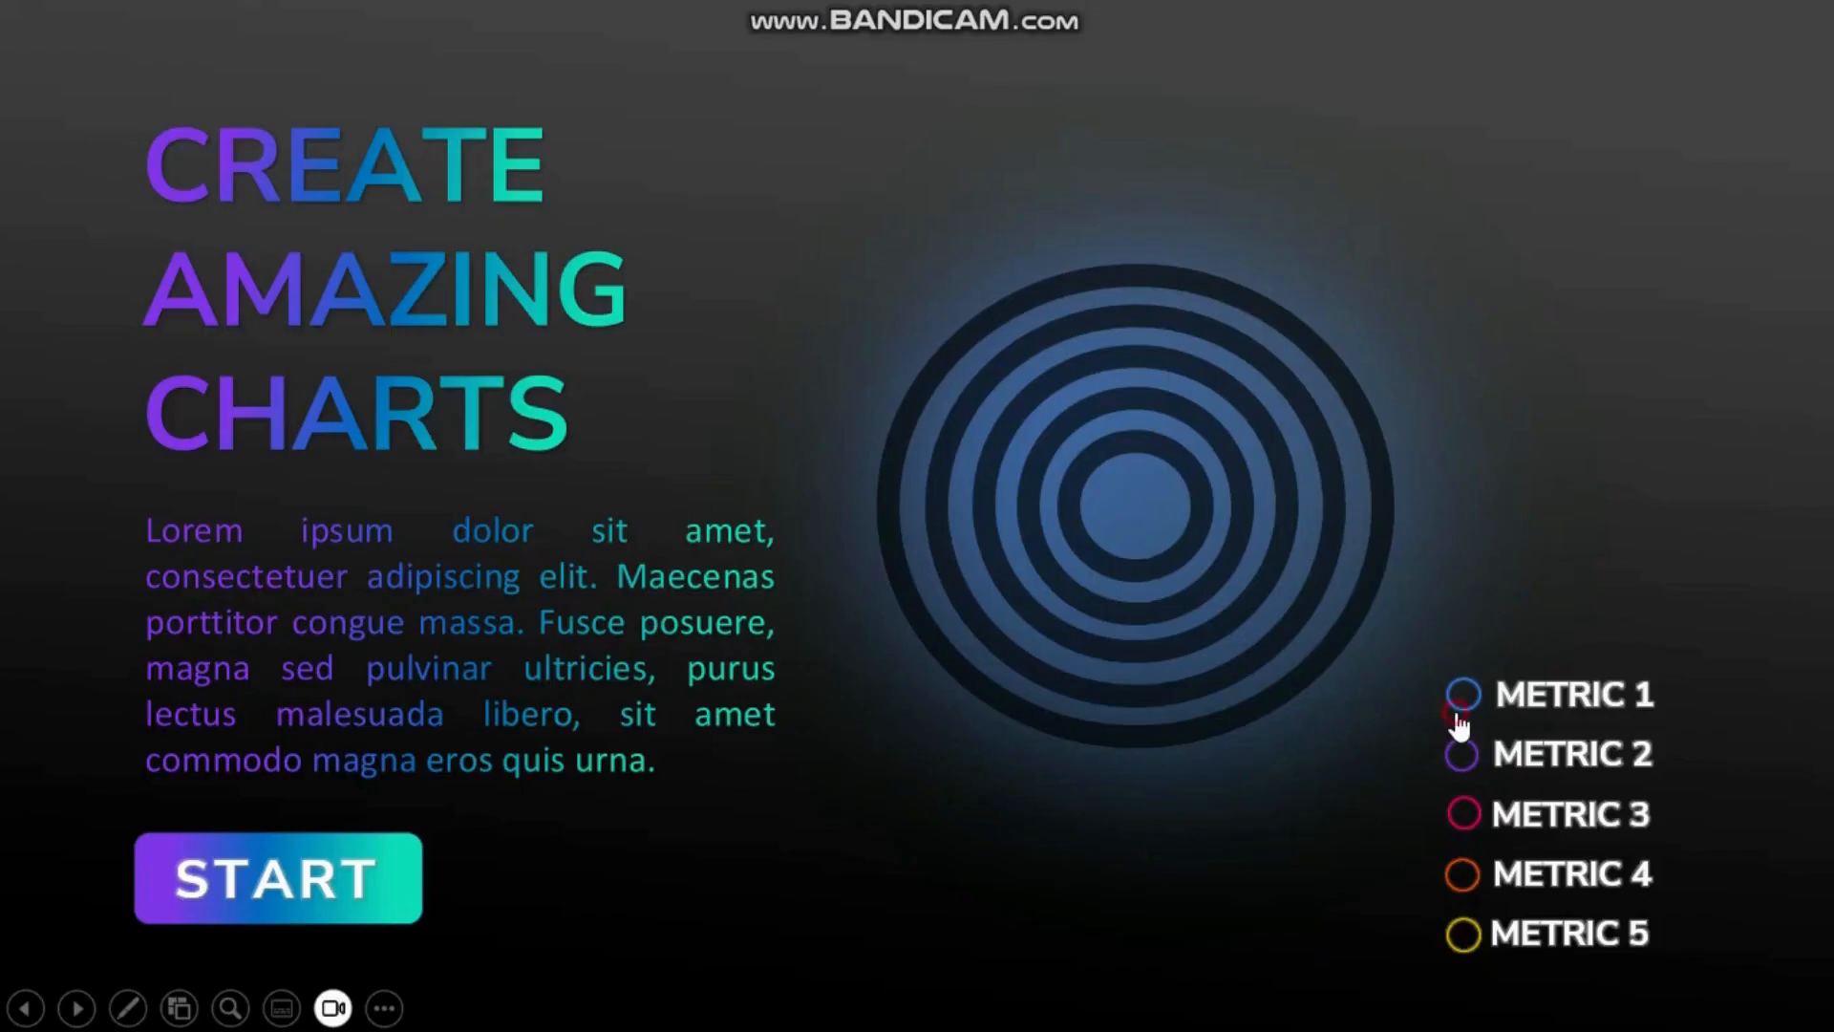
Step: Run the slide show and click the metric labels to test their arc triggers
{"action": "left_click", "coordinate": [1454, 713]}
{"action": "left_click", "coordinate": [1454, 820]}
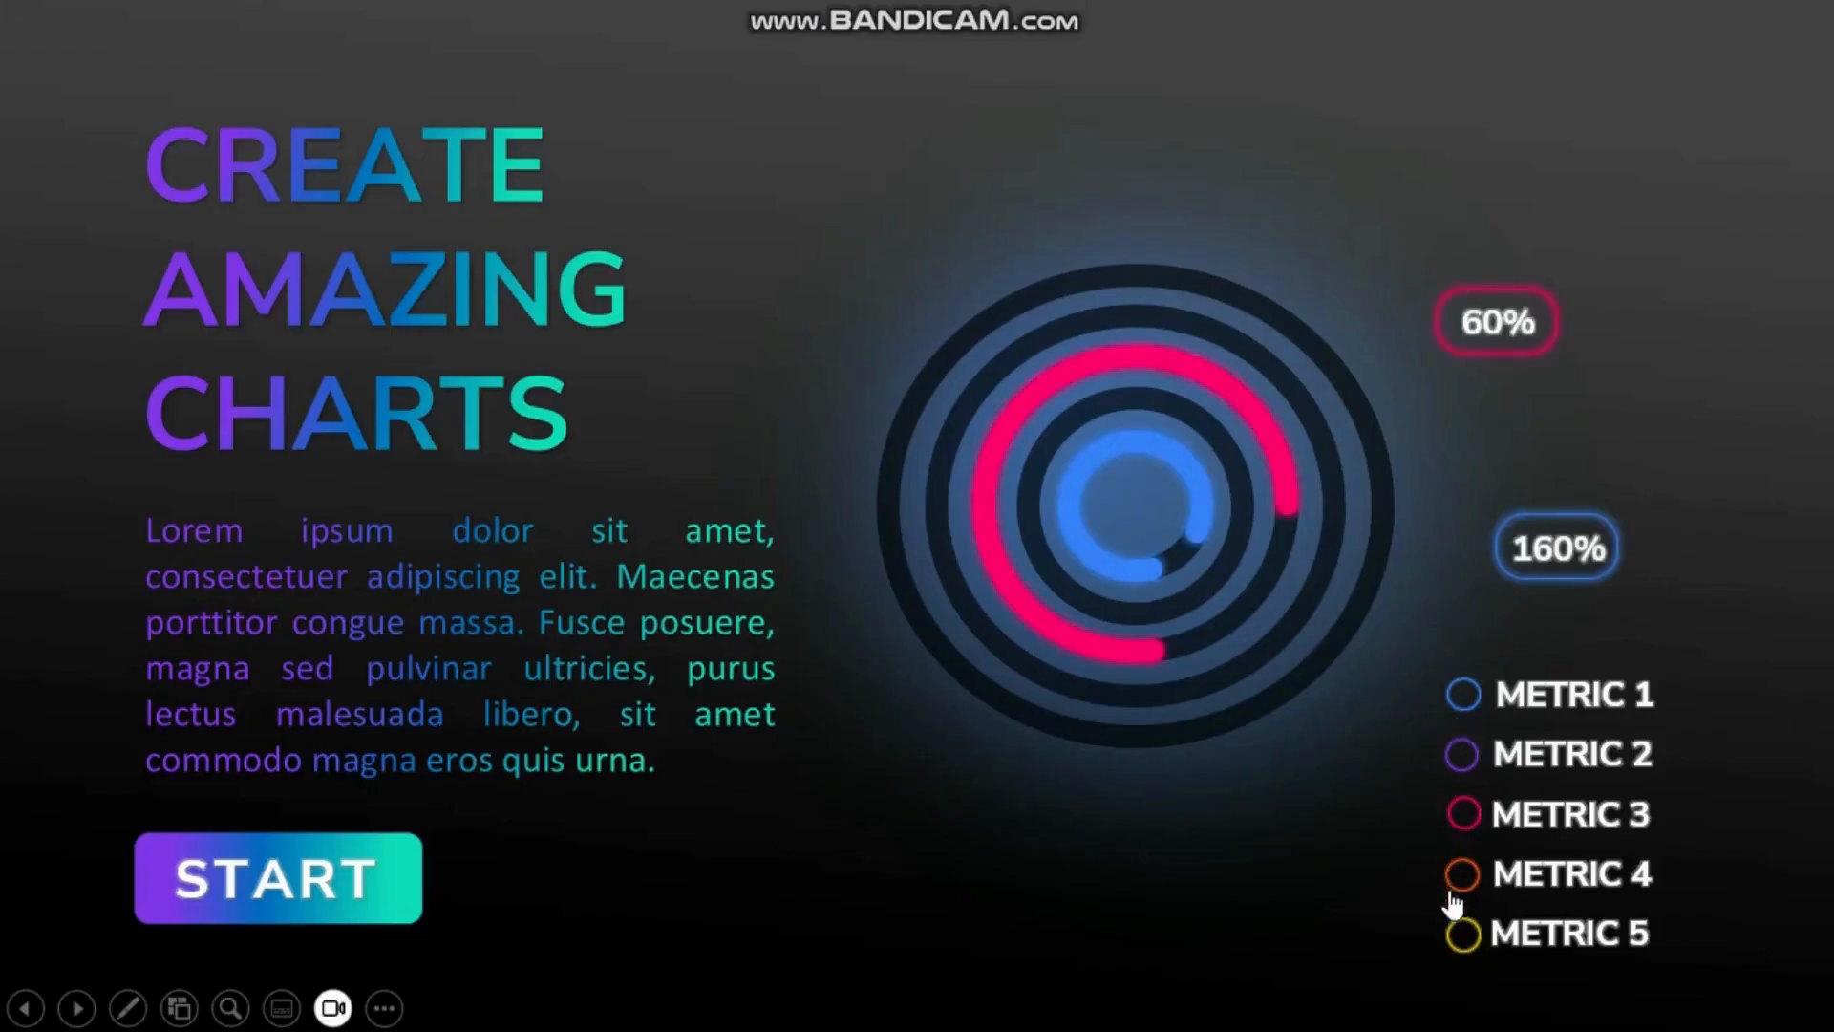
{"action": "left_click", "coordinate": [1458, 933]}
{"action": "left_click", "coordinate": [1469, 877]}
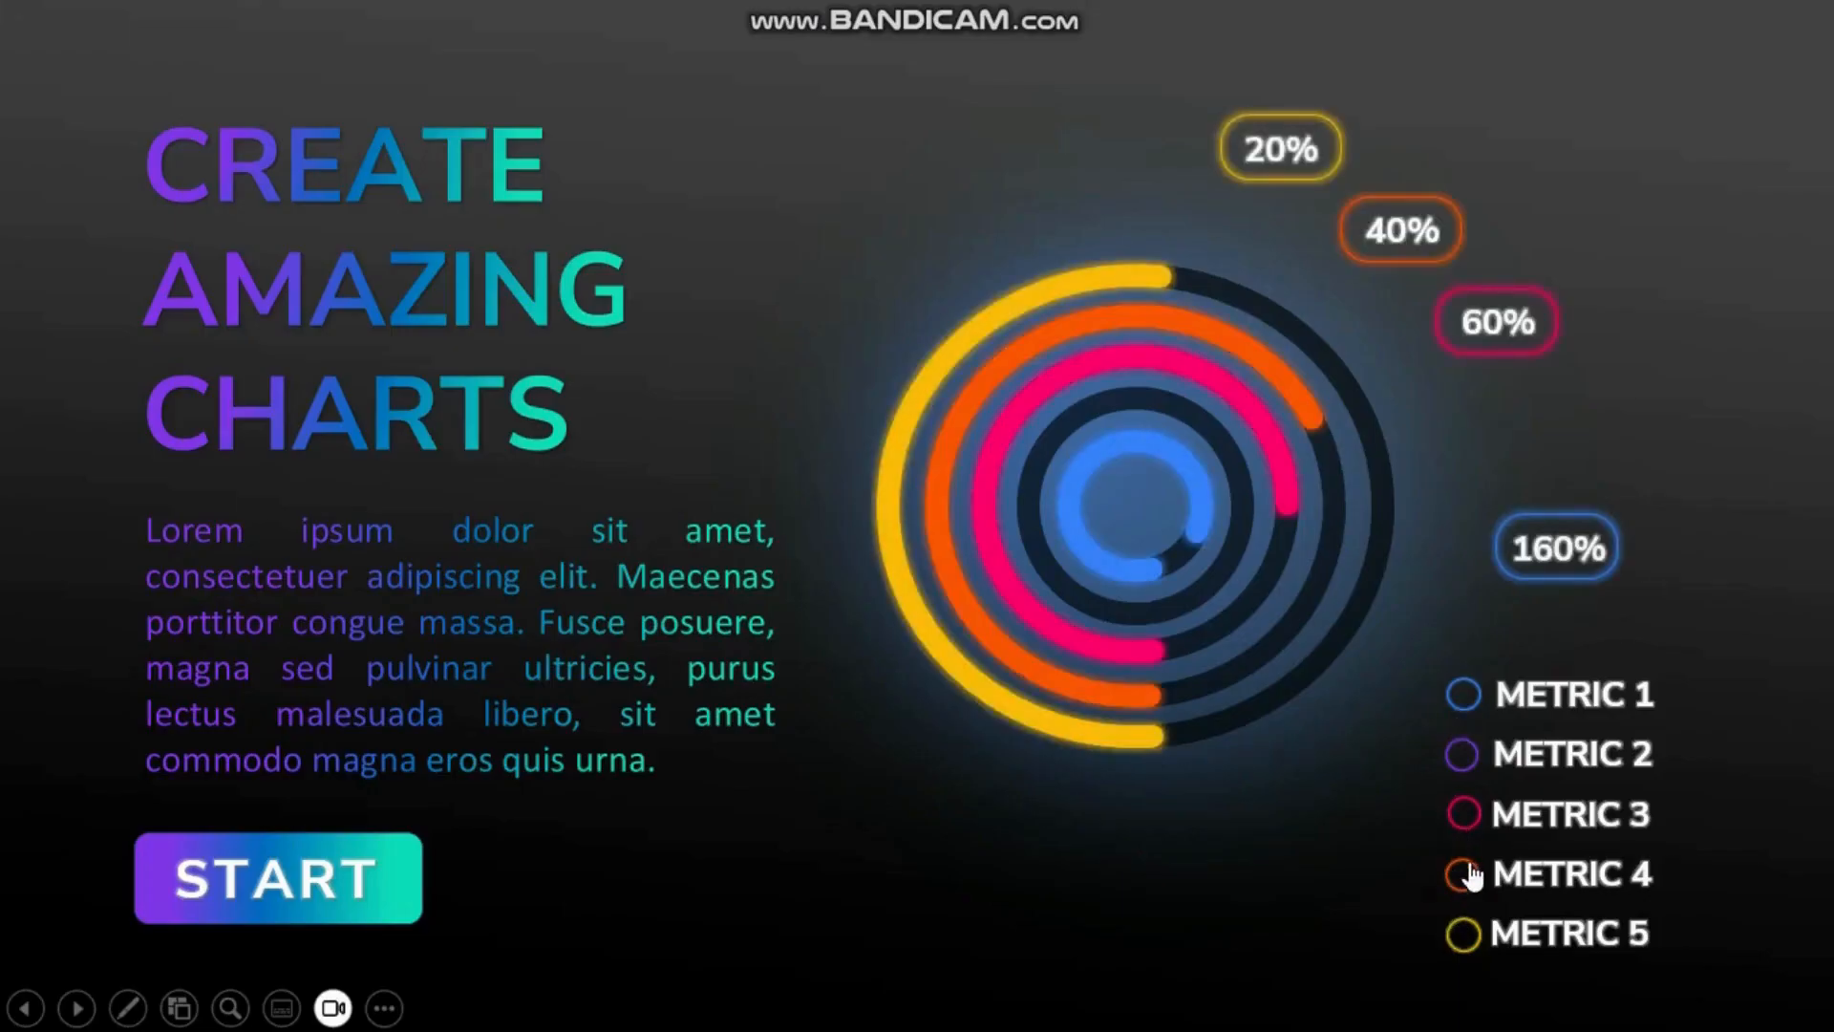
{"action": "left_click", "coordinate": [1460, 764]}
{"action": "left_click", "coordinate": [1468, 718]}
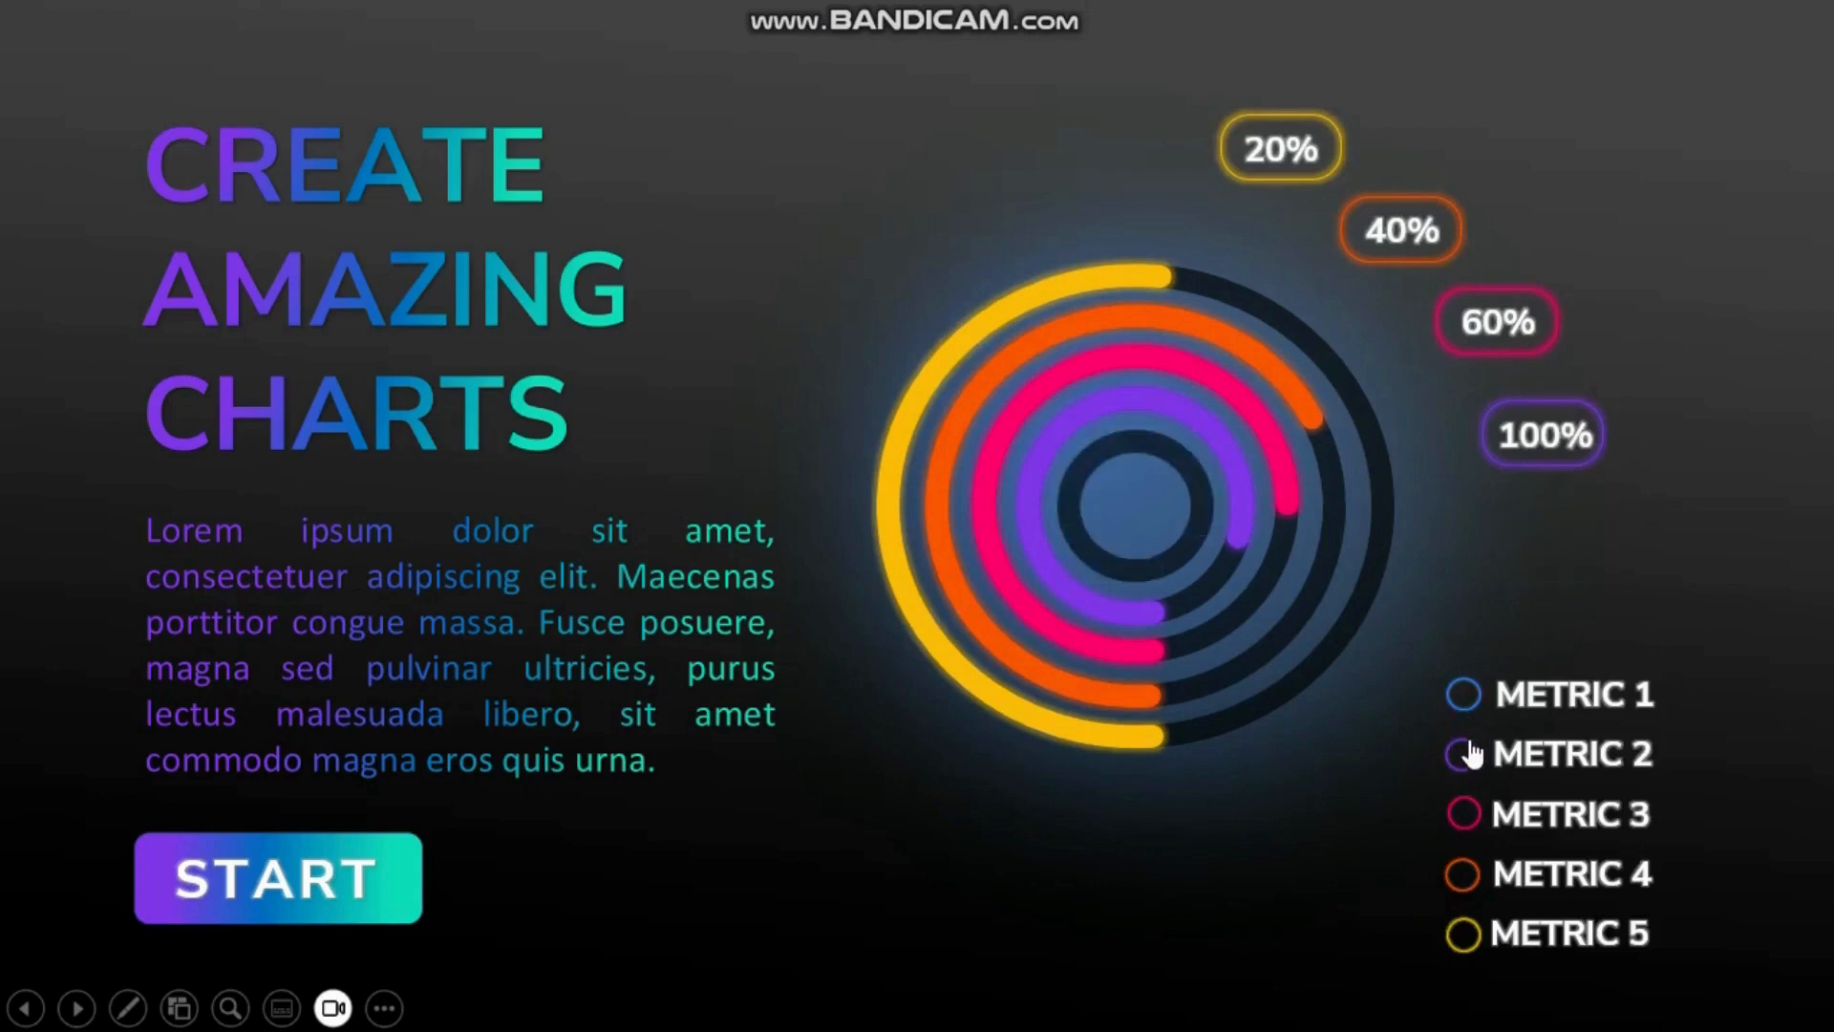